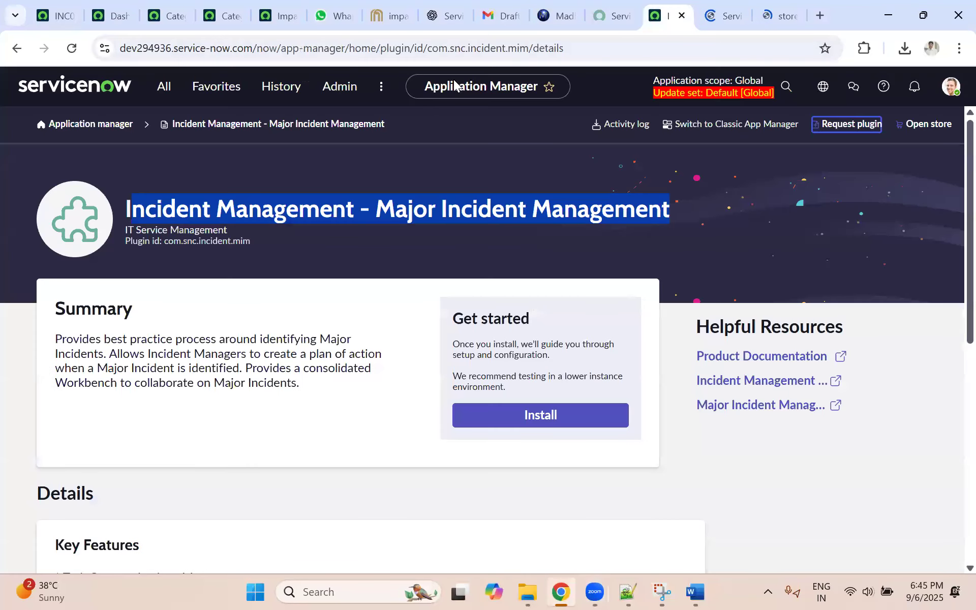
left_click(618, 18)
scroll(314, 345, "down", 10)
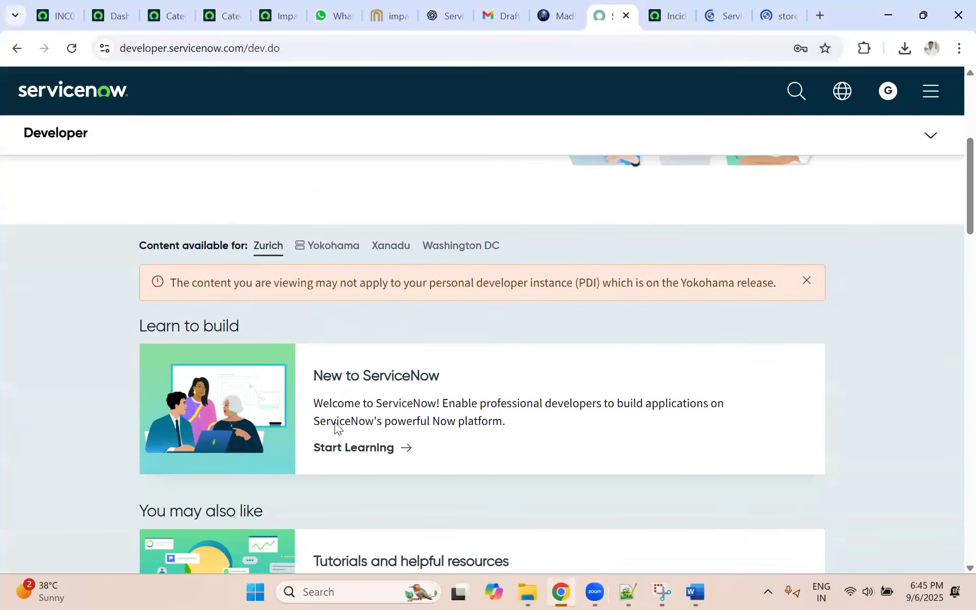
scroll(331, 387, "up", 7)
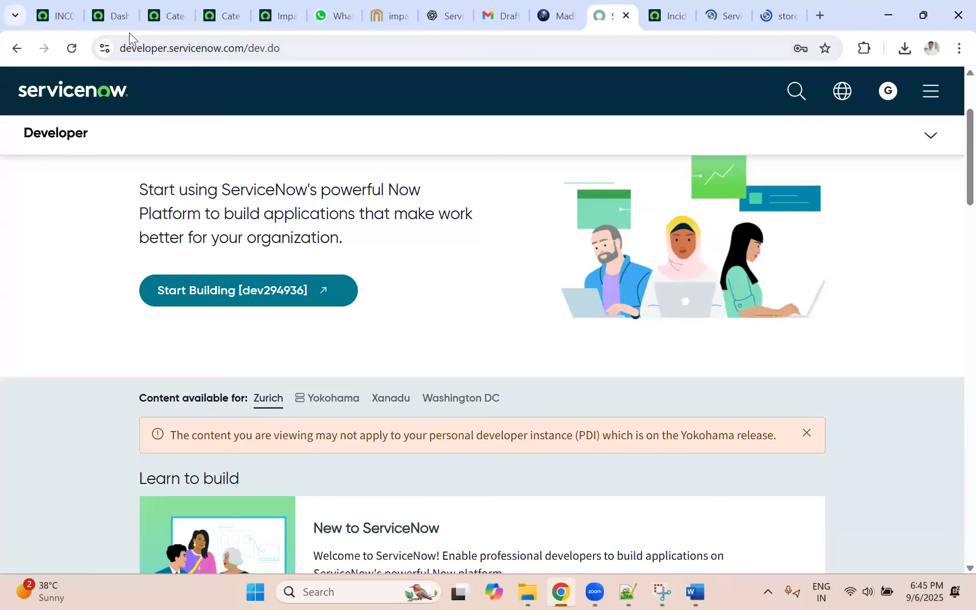
left_click(114, 14)
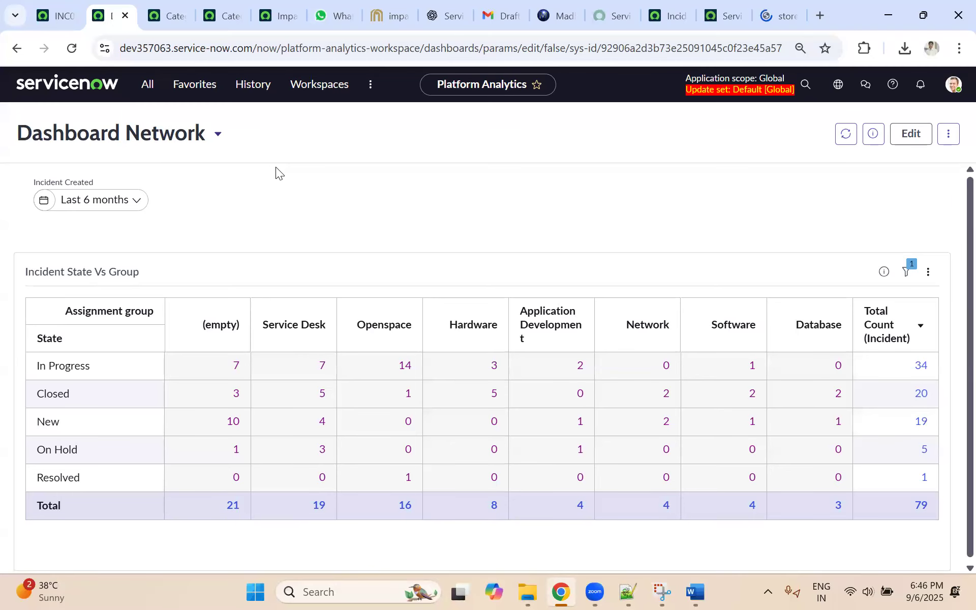
left_click(149, 89)
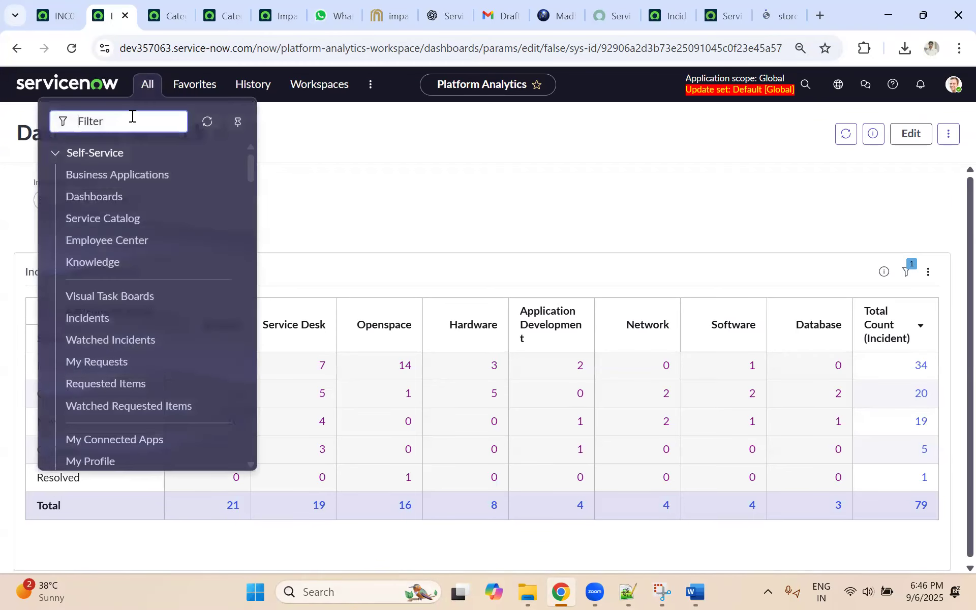
type("dasdhb")
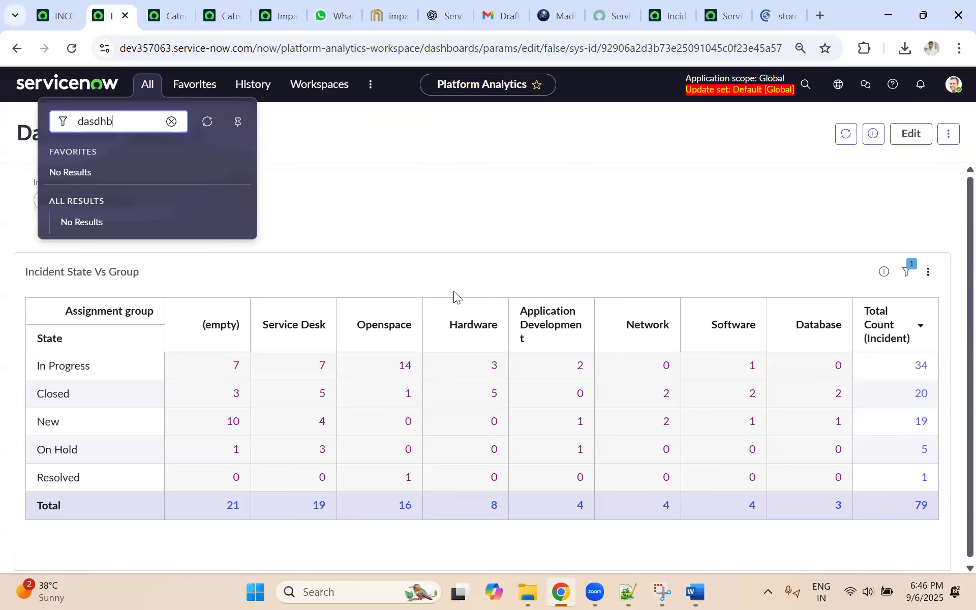
Step: Switch to the Word document and review the numbered ServiceNow report types, starting from List Reports
key("alt+Tab")
left_click_drag(272, 210, 368, 213)
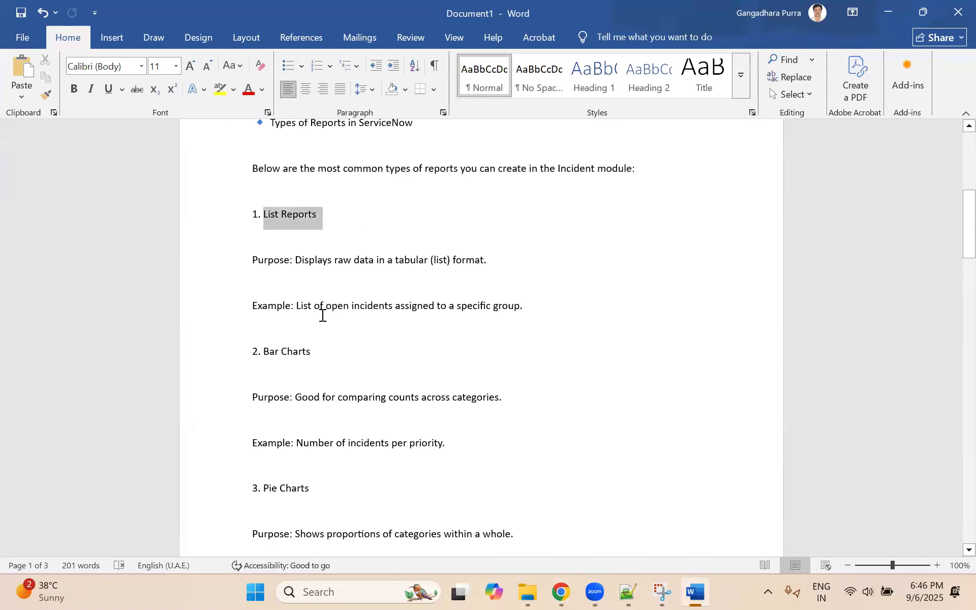
left_click_drag(270, 349, 360, 358)
scroll(305, 386, "down", 2)
left_click_drag(321, 414, 263, 414)
scroll(333, 401, "down", 3)
scroll(329, 393, "down", 5)
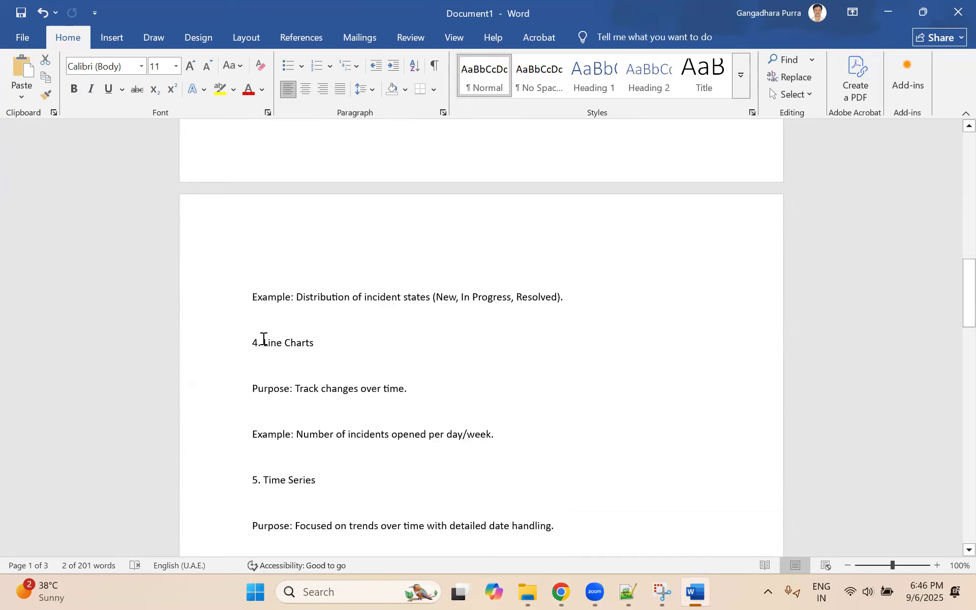
left_click_drag(328, 343, 263, 344)
scroll(281, 406, "down", 2)
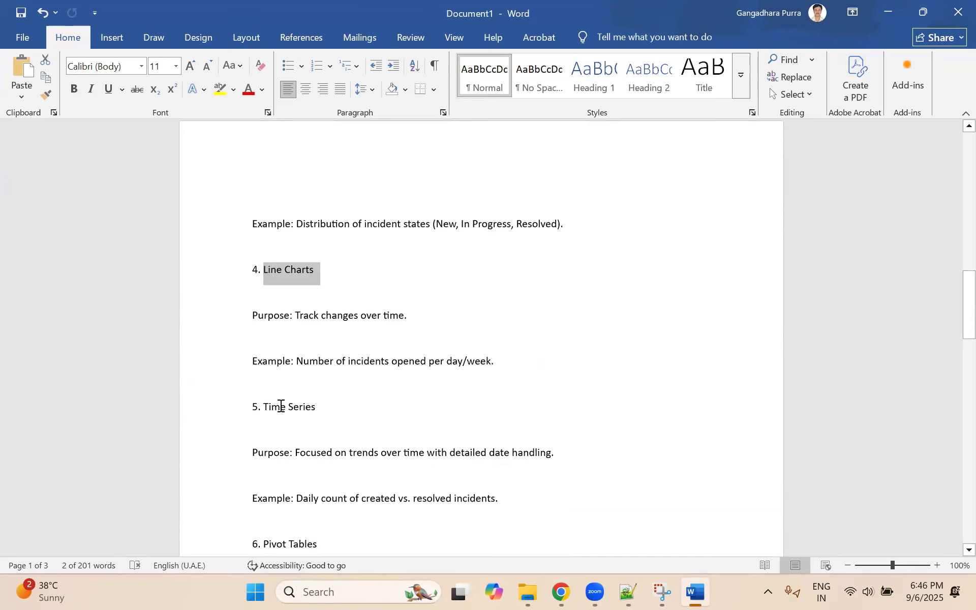
triple_click(343, 411)
scroll(342, 401, "down", 3)
triple_click(348, 432)
scroll(340, 416, "down", 4)
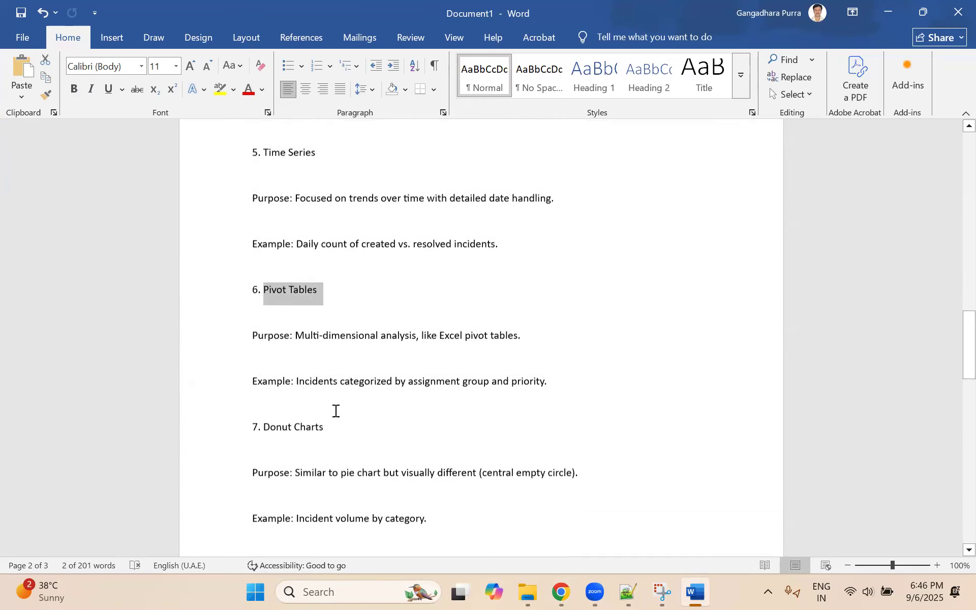
scroll(270, 352, "down", 2)
triple_click(351, 354)
scroll(273, 342, "down", 3)
triple_click(338, 344)
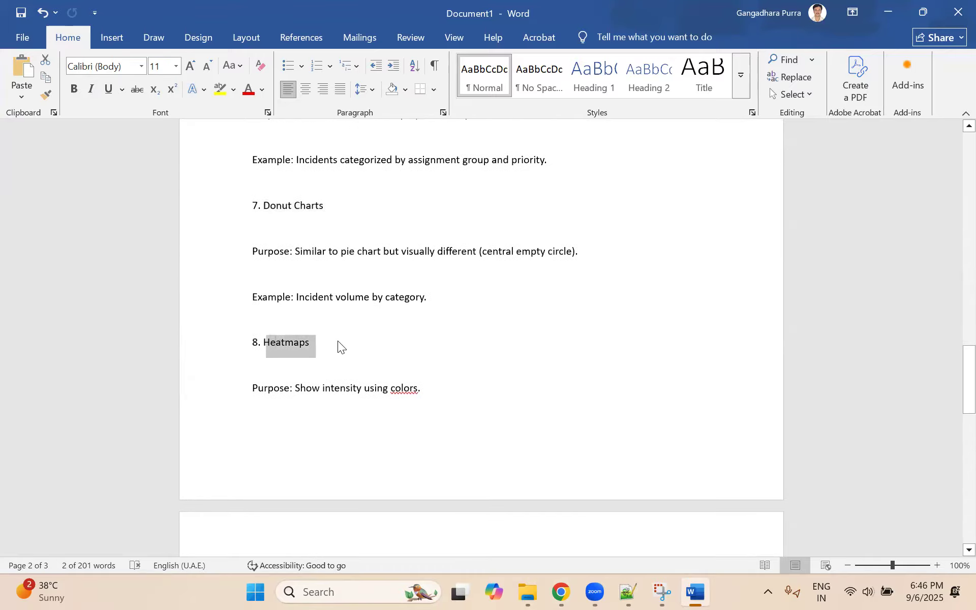
scroll(327, 357, "down", 6)
triple_click(347, 401)
scroll(345, 399, "down", 5)
Step: Delete one character near the topic list above the report types, and skim the document through to its end
scroll(344, 399, "up", 16)
scroll(347, 395, "up", 20)
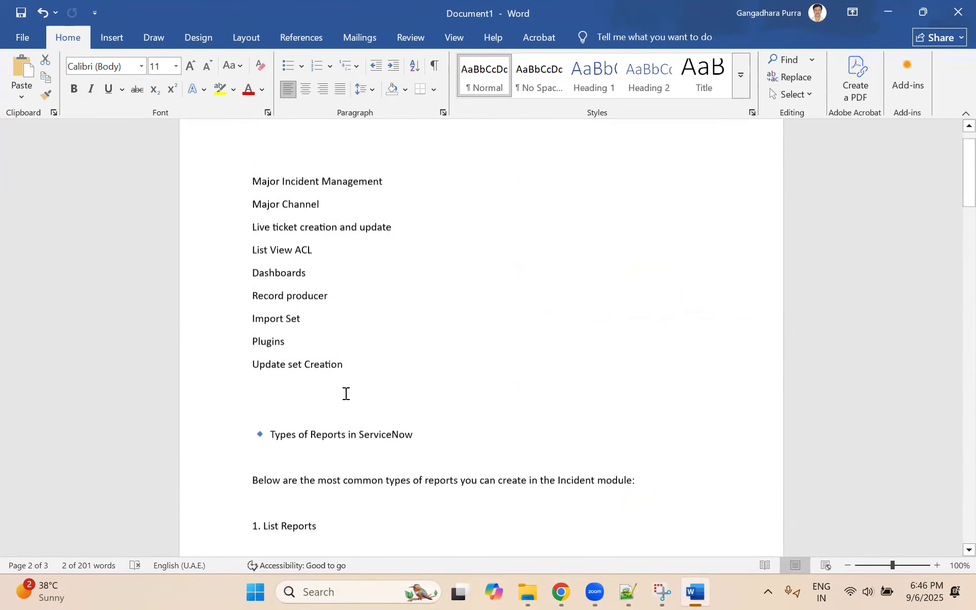
scroll(346, 394, "up", 1)
scroll(346, 392, "up", 2)
left_click(276, 430)
key("BackSpace")
scroll(292, 430, "down", 1)
scroll(295, 416, "down", 20)
scroll(304, 401, "down", 20)
scroll(304, 401, "down", 8)
scroll(303, 394, "up", 20)
scroll(477, 268, "up", 10)
Step: Return to the browser's incident record, find "dashboard" in the application navigator, and open the Self-Service Dashboards library in a new tab
left_click(888, 12)
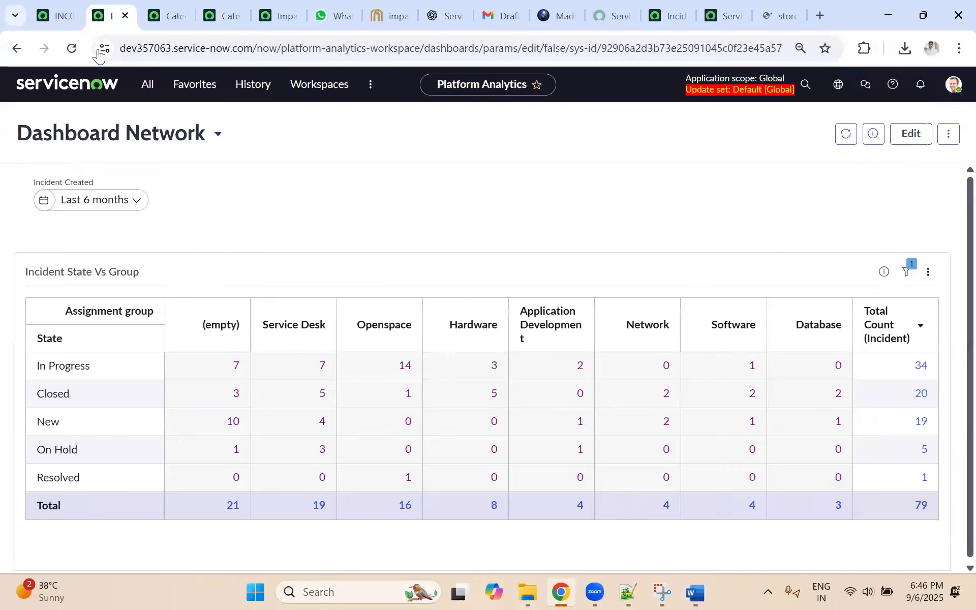
left_click(60, 16)
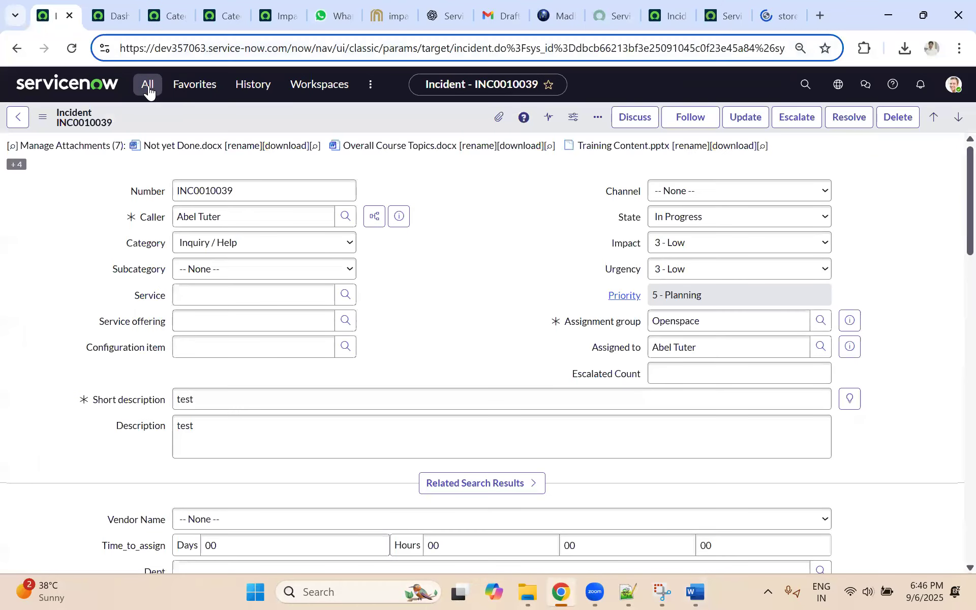
left_click(148, 87)
type("dad")
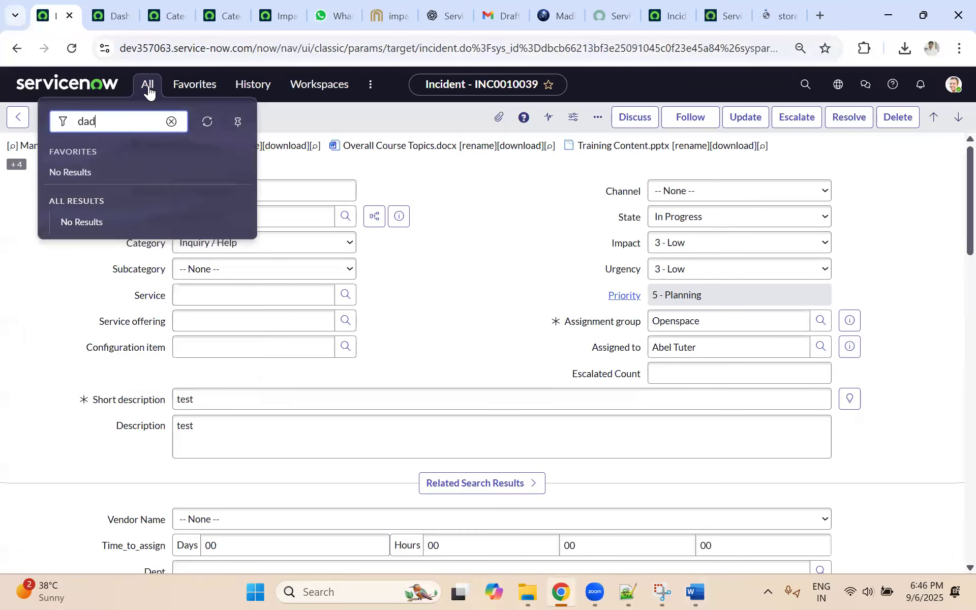
type("shboard")
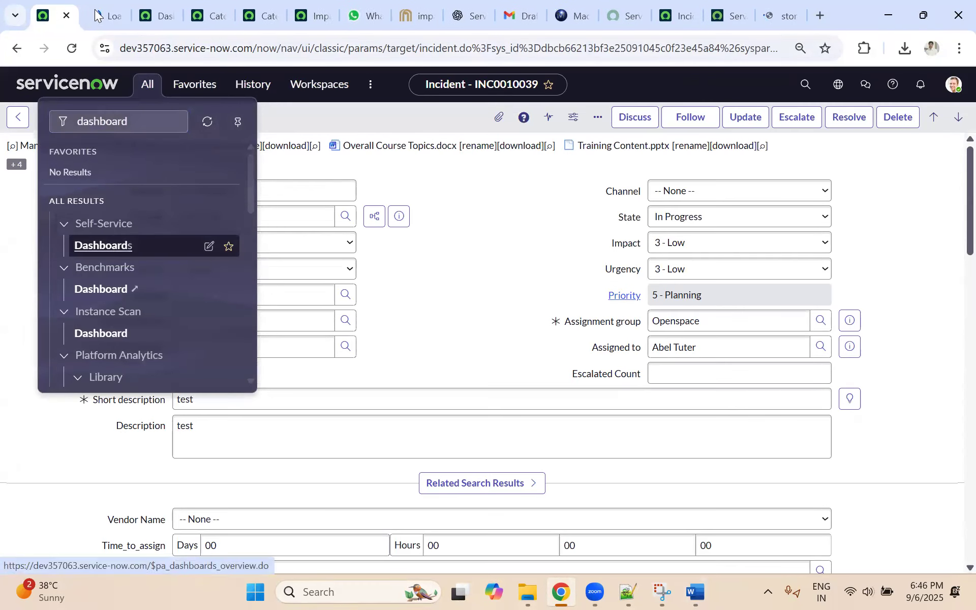
left_click(104, 246)
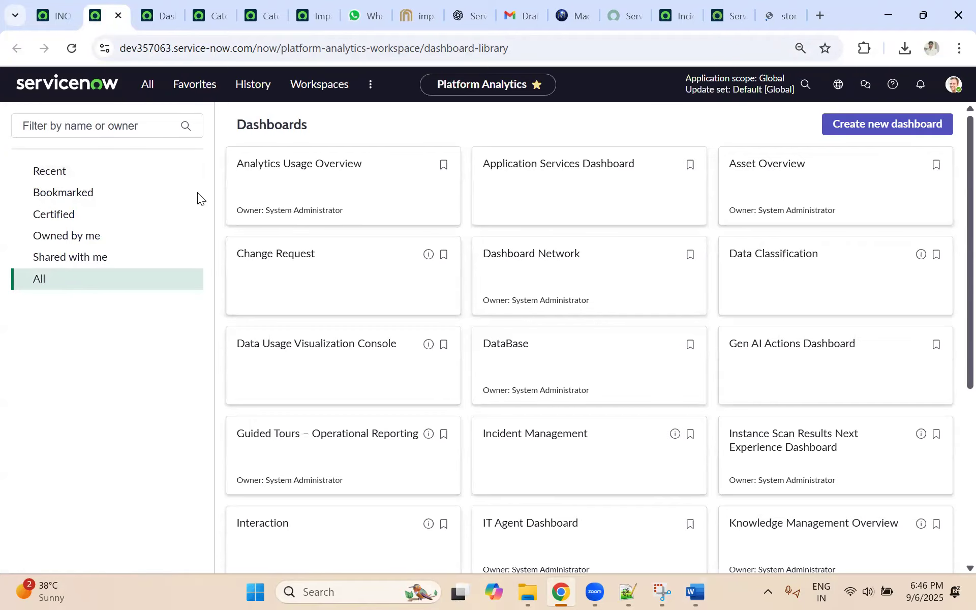
Step: Bookmark Dashboard Network from the recent dashboards, and show the bookmarked dashboards
left_click(60, 171)
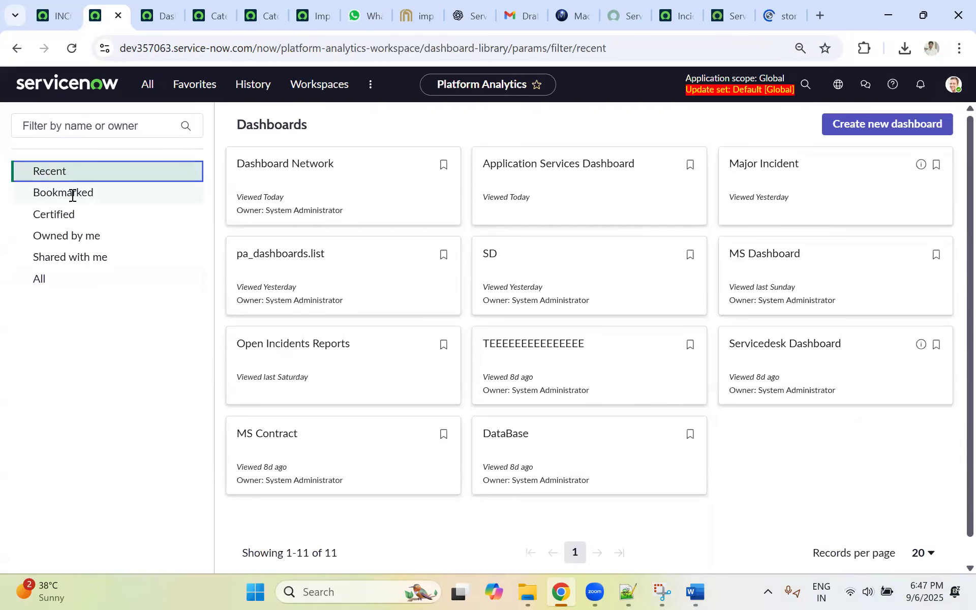
left_click(72, 191)
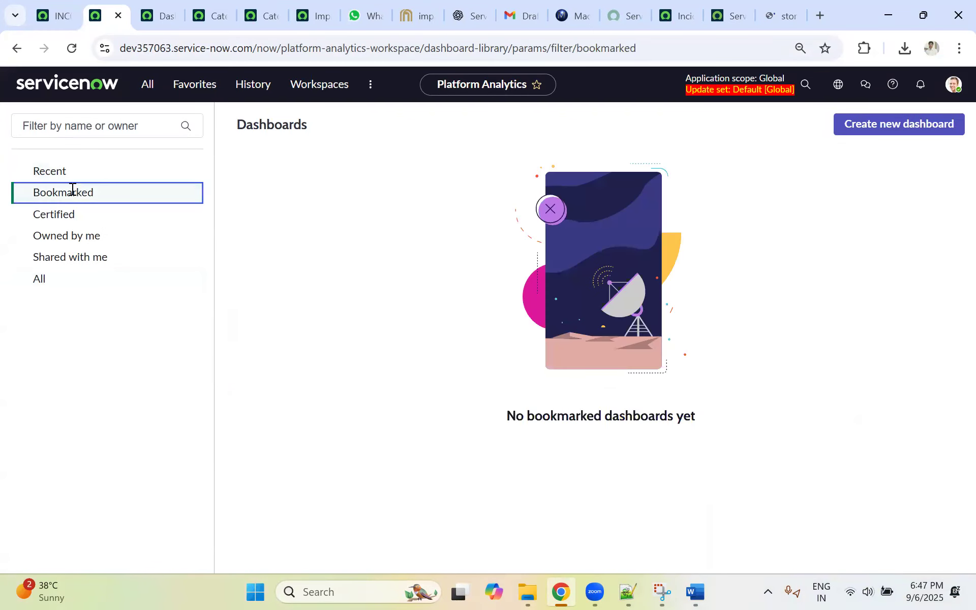
left_click(55, 167)
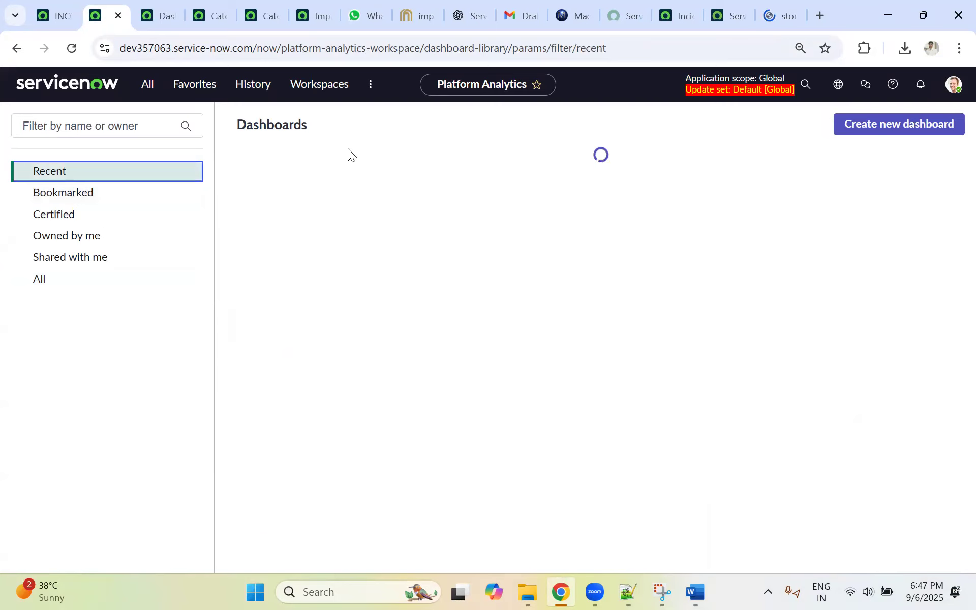
left_click(443, 164)
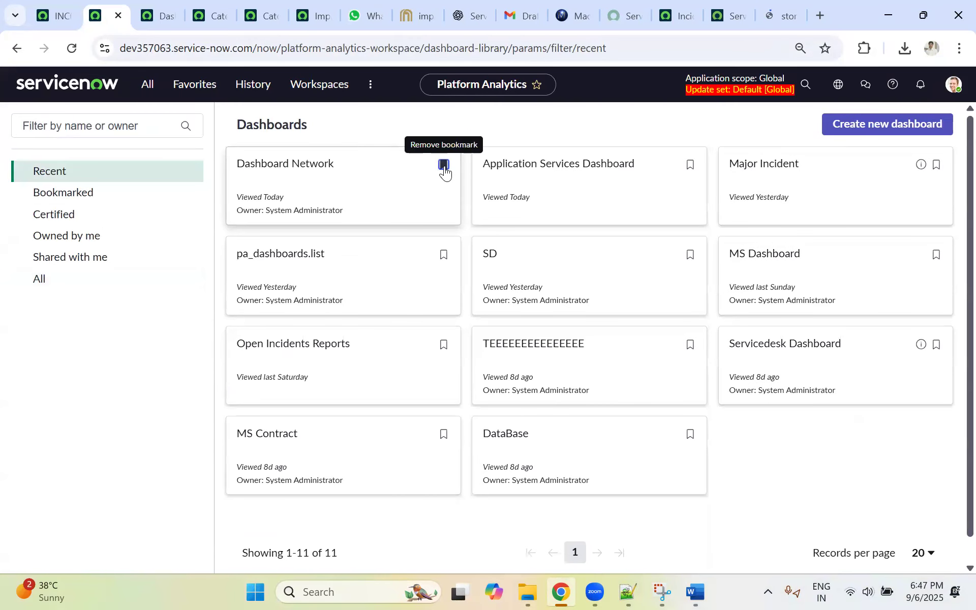
left_click(62, 193)
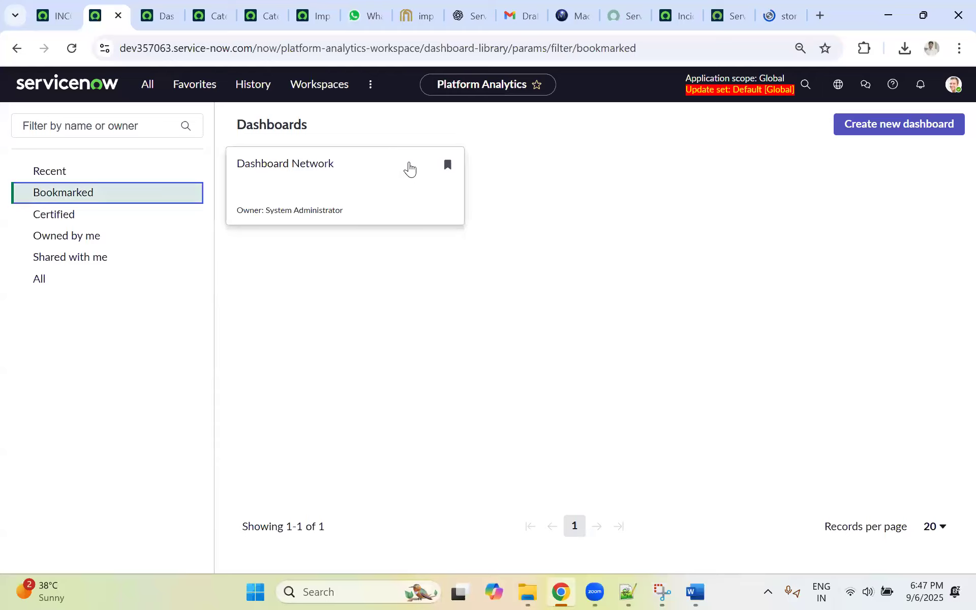
Step: Examine the dashboards that are certified, owned by me, shared with me, all, recent and bookmarked
left_click(68, 213)
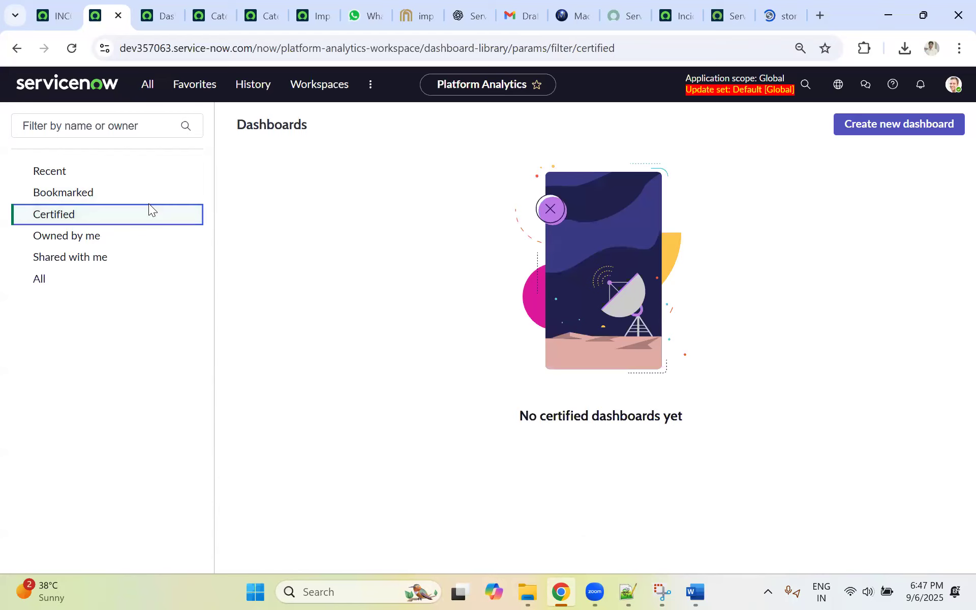
left_click(77, 238)
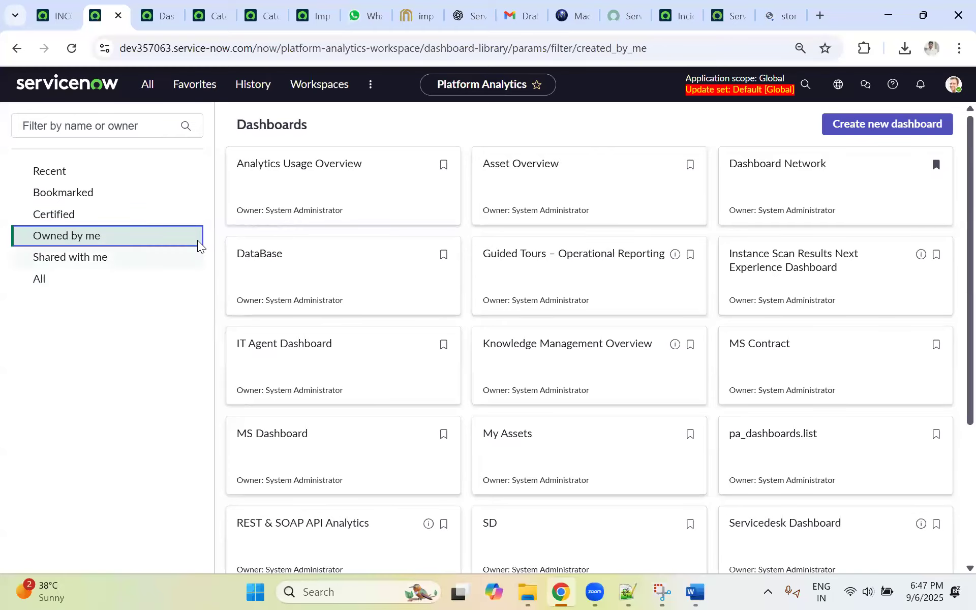
left_click(84, 255)
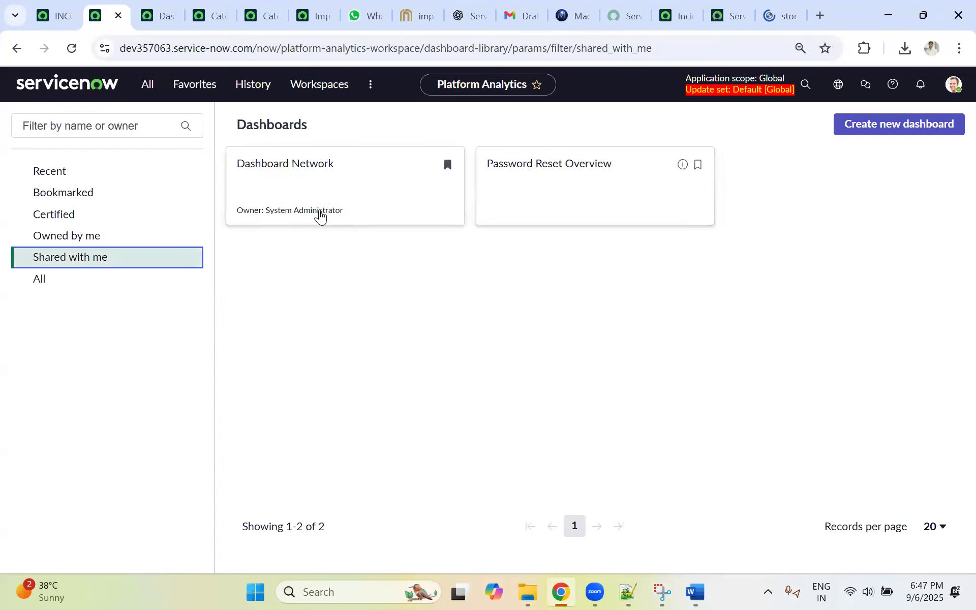
left_click(45, 280)
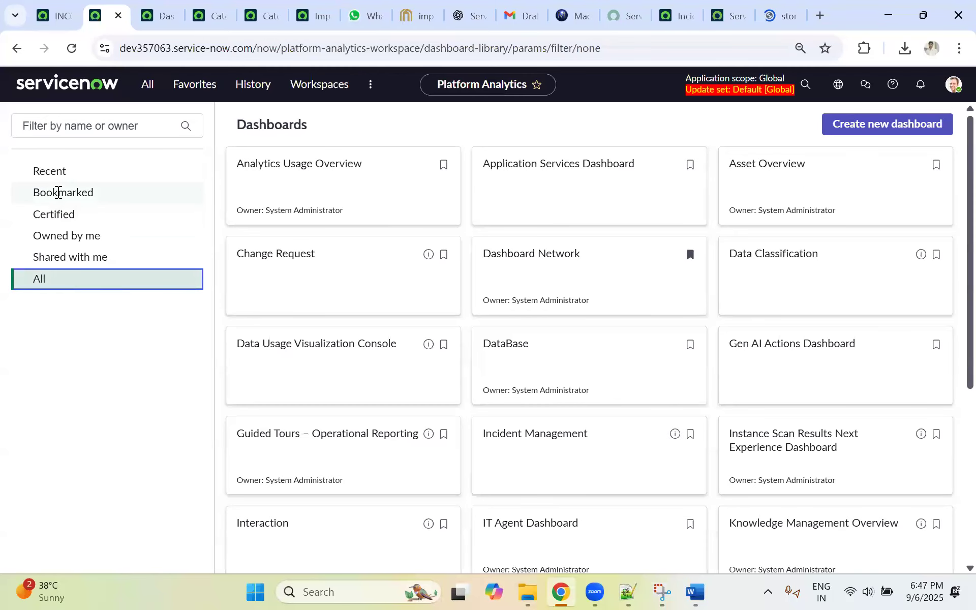
left_click(68, 236)
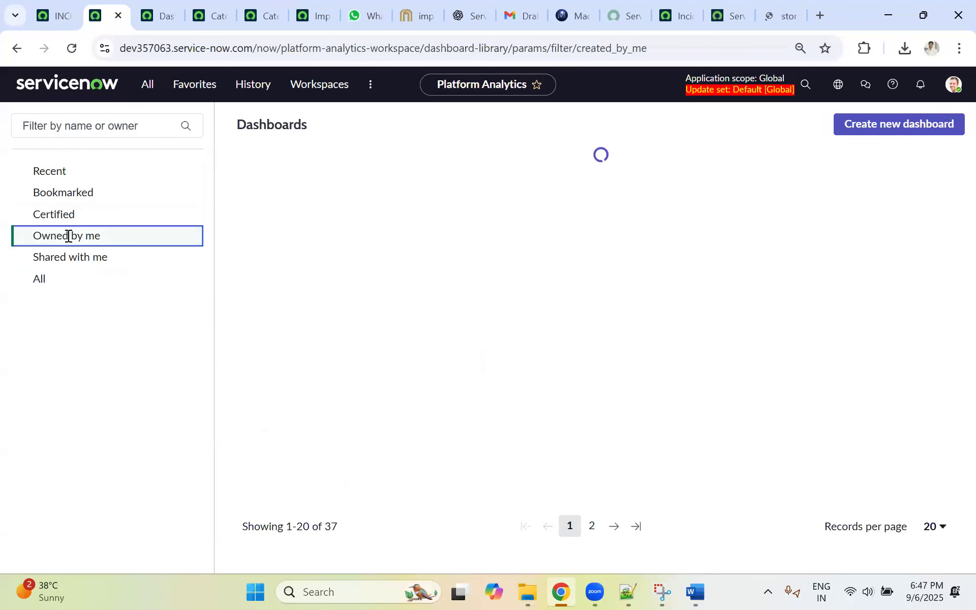
left_click(75, 257)
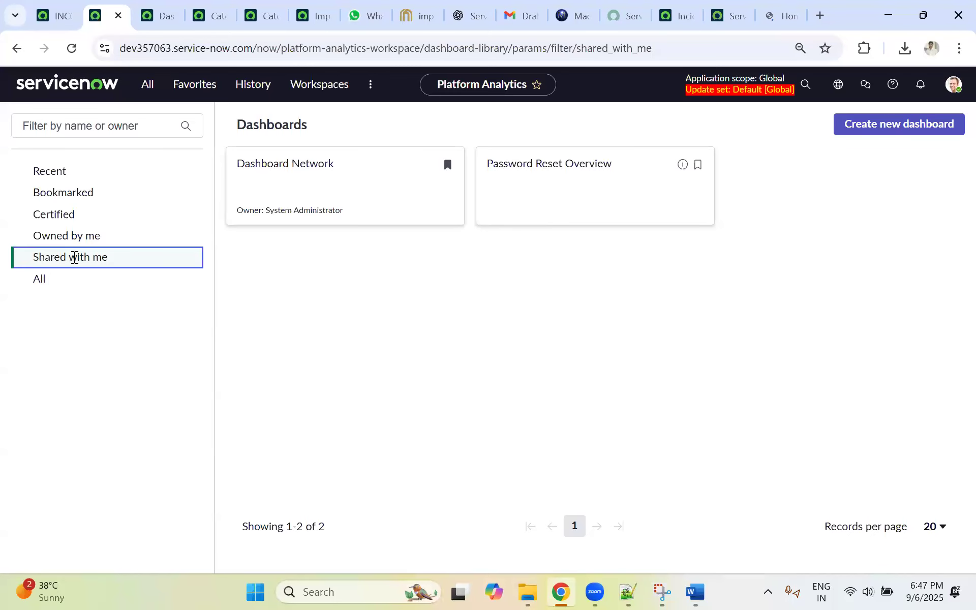
left_click(63, 172)
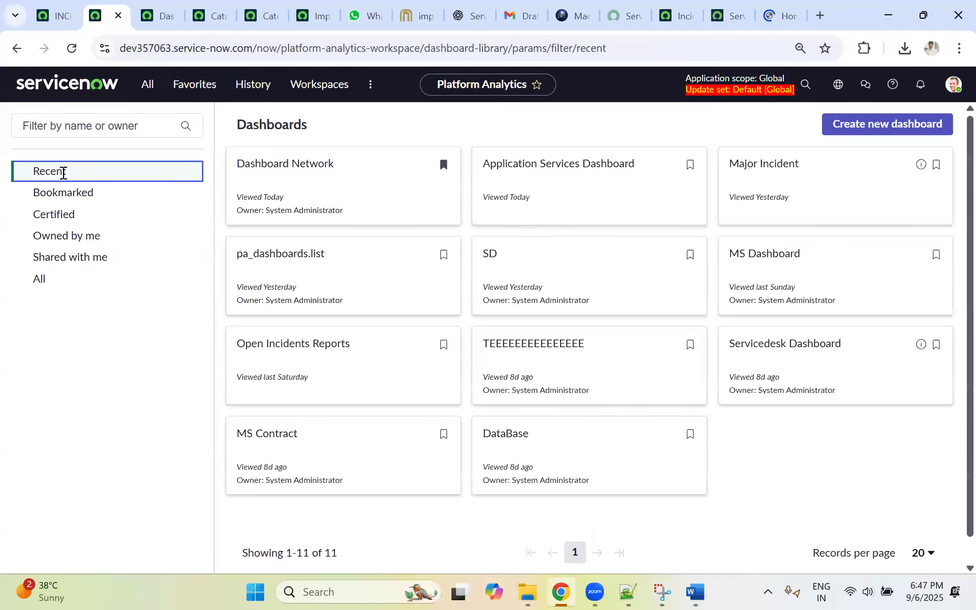
left_click(70, 194)
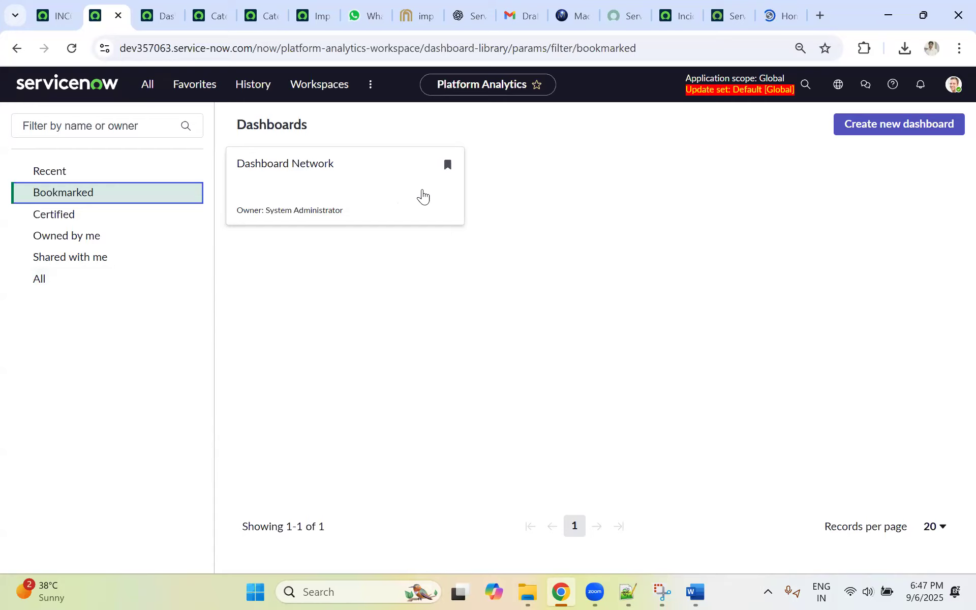
left_click(89, 123)
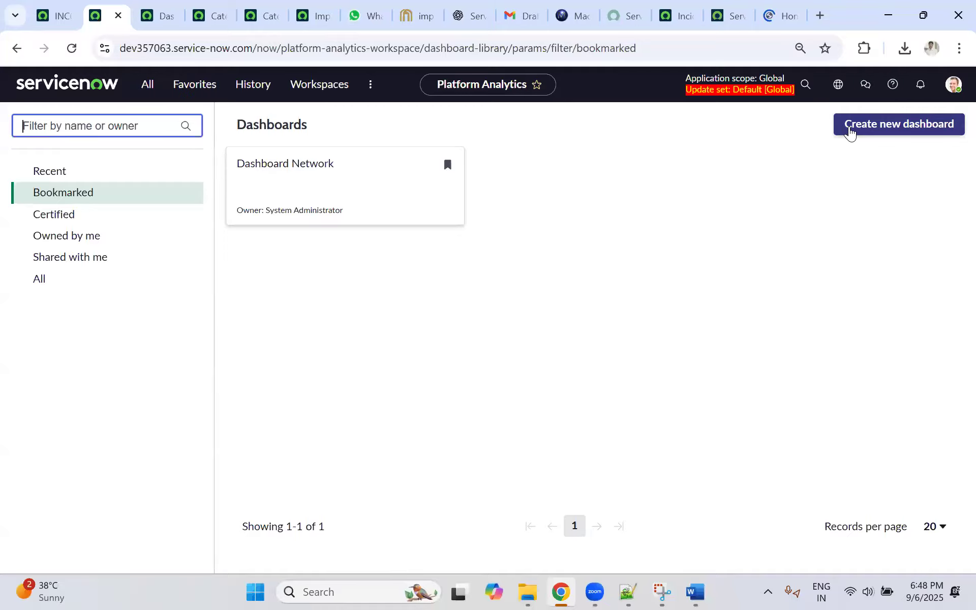
Step: Set up a new dashboard named My Group Dashboard using the In-line editor, and submit it for creation
left_click(865, 125)
left_click(256, 341)
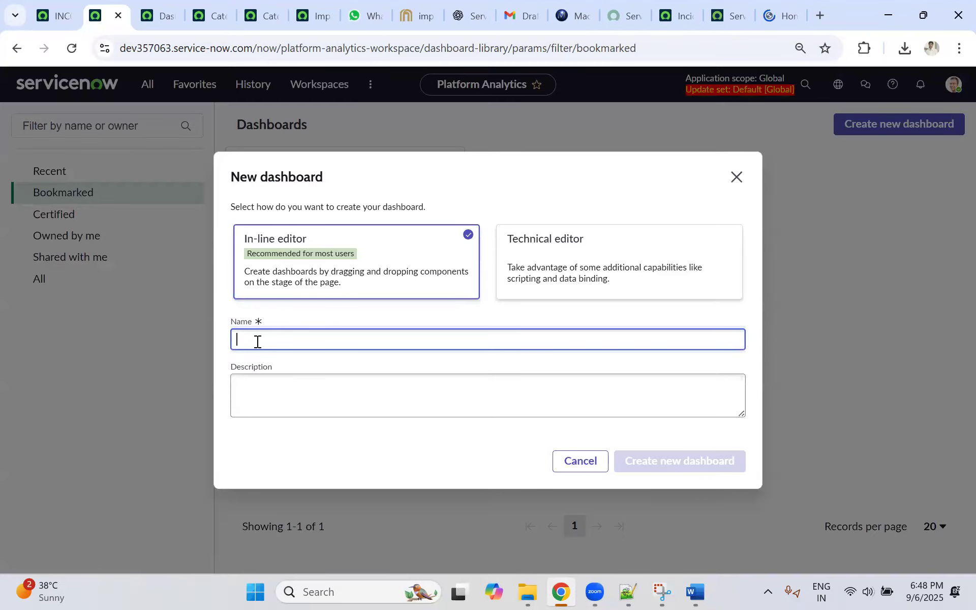
type("My Group Dashboard")
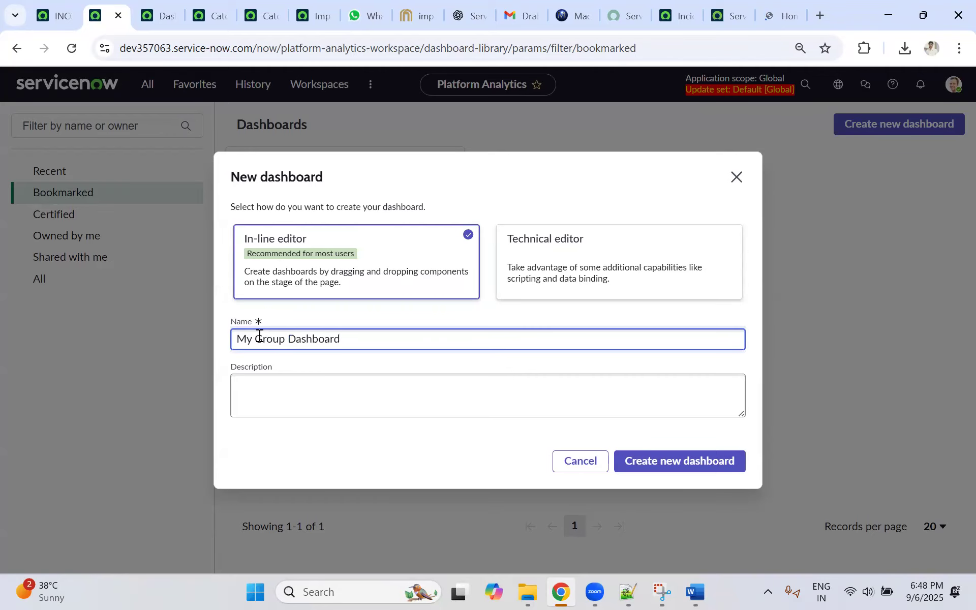
left_click(653, 461)
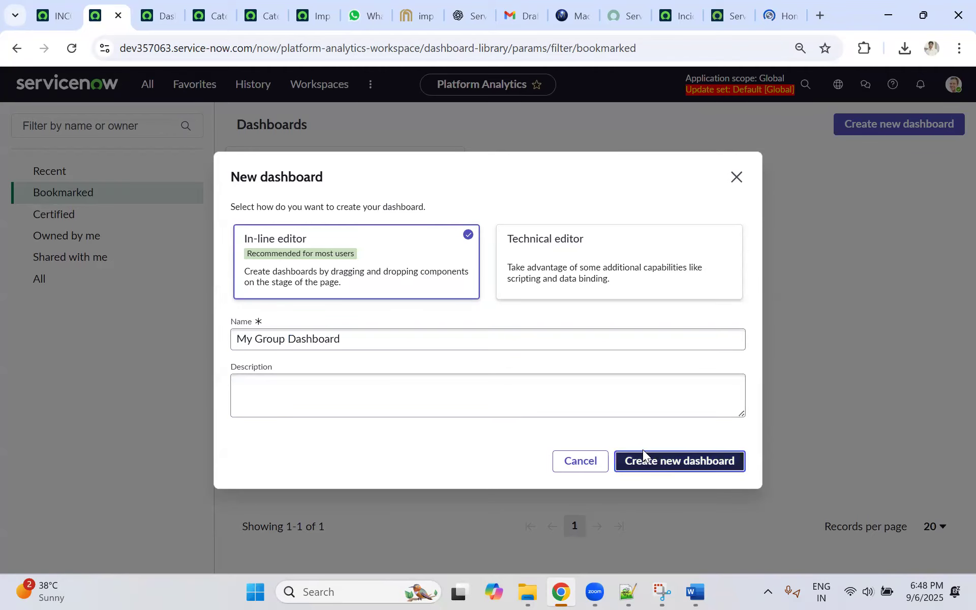
Step: Copy the dashboard name My Group Dashboard into the description, and create the dashboard
left_click_drag(392, 331, 201, 348)
key("ctrl+c")
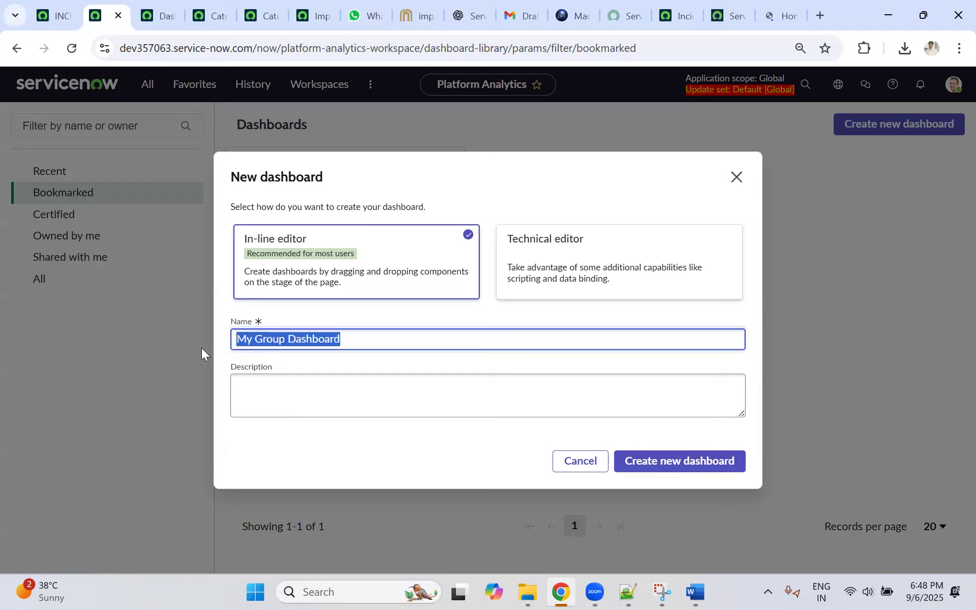
left_click(272, 390)
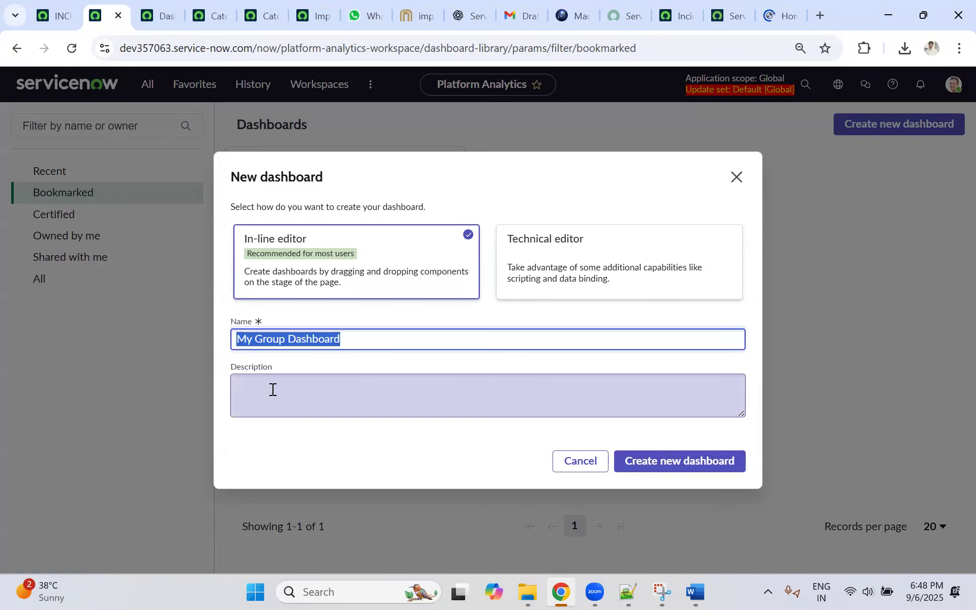
key("ctrl+v")
left_click_drag(419, 387, 151, 398)
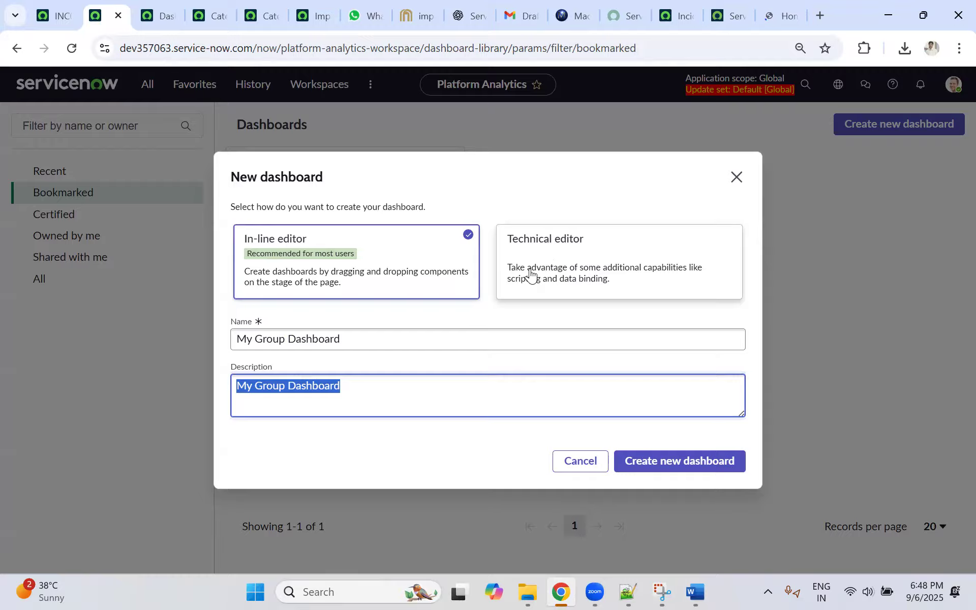
left_click(780, 20)
left_click(792, 17)
left_click(95, 8)
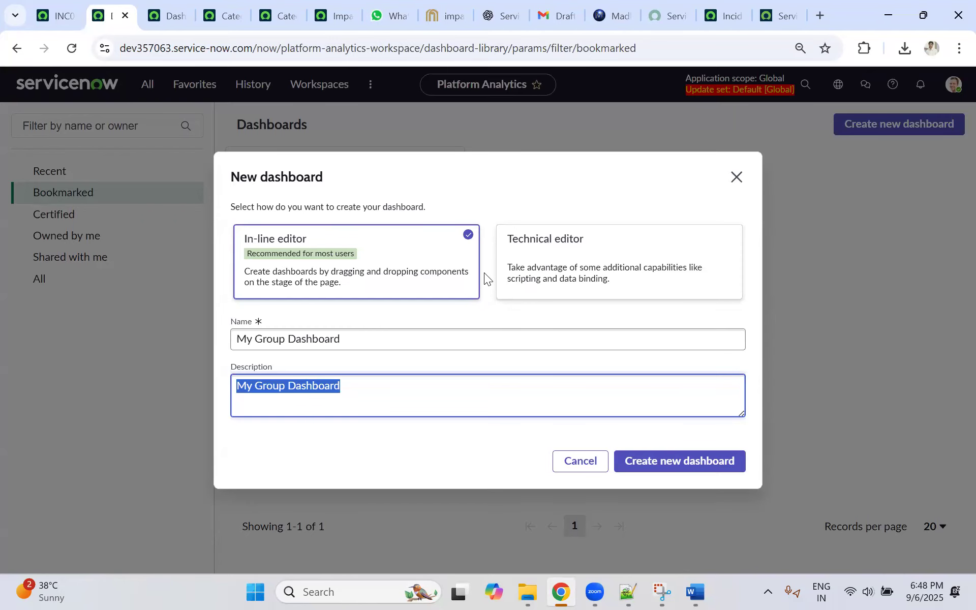
left_click(650, 467)
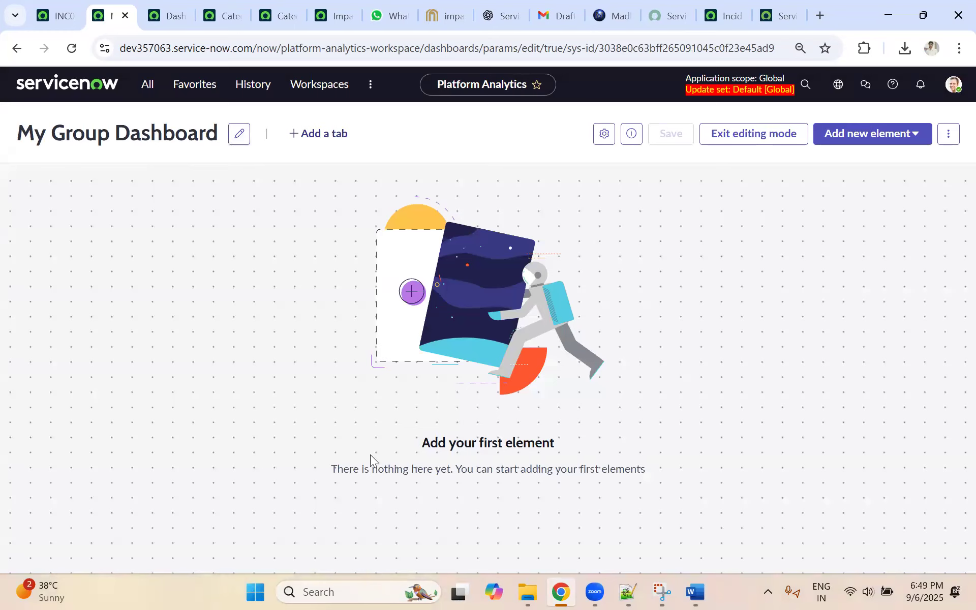
left_click_drag(487, 439, 559, 444)
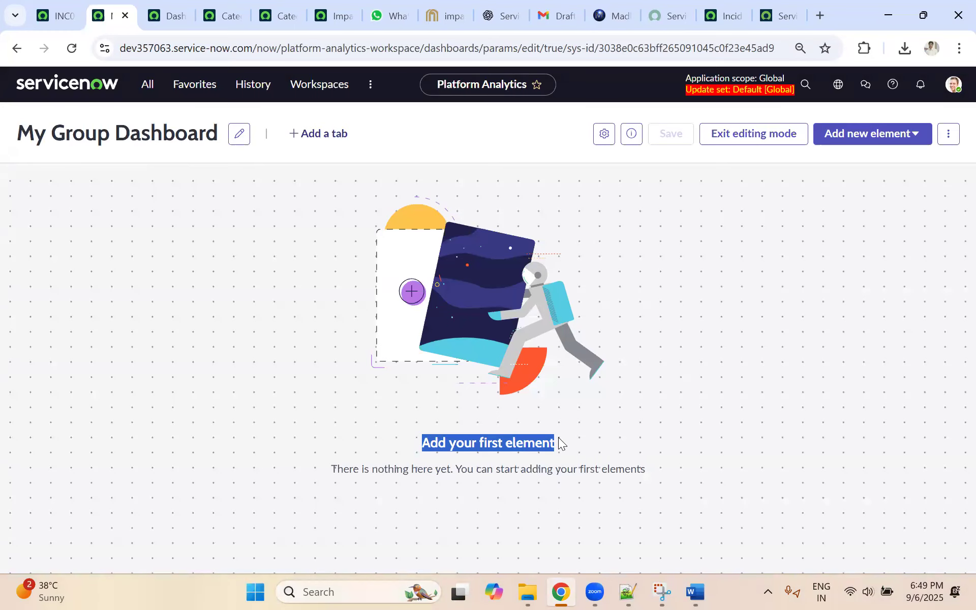
left_click_drag(343, 469, 665, 459)
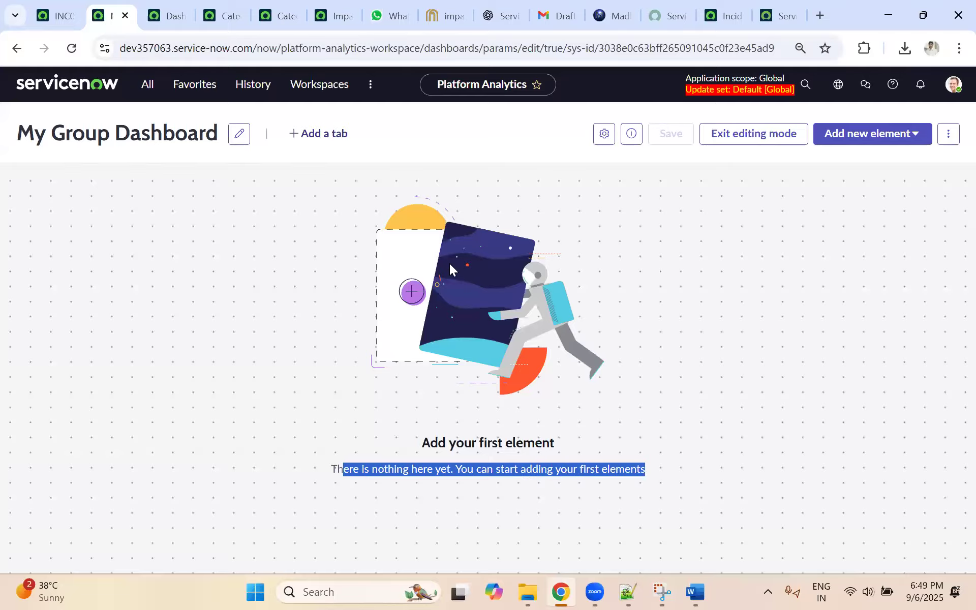
left_click_drag(23, 131, 185, 133)
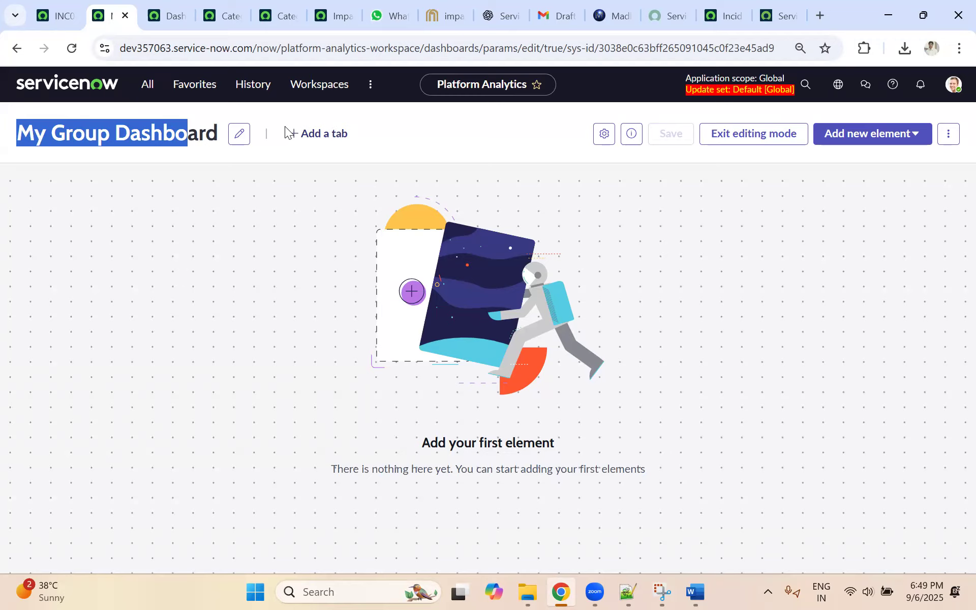
left_click_drag(219, 134, 16, 134)
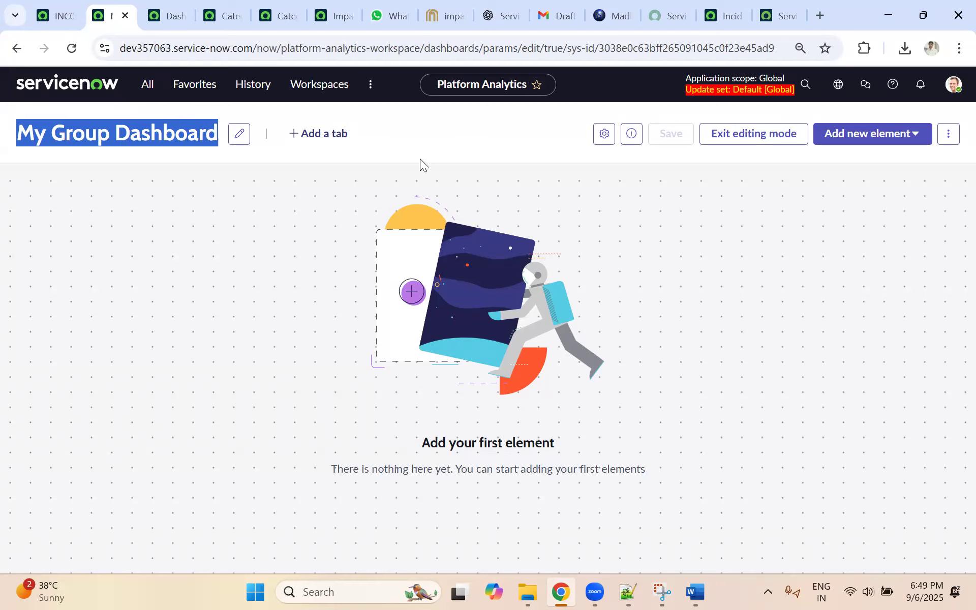
mouse_move(695, 591)
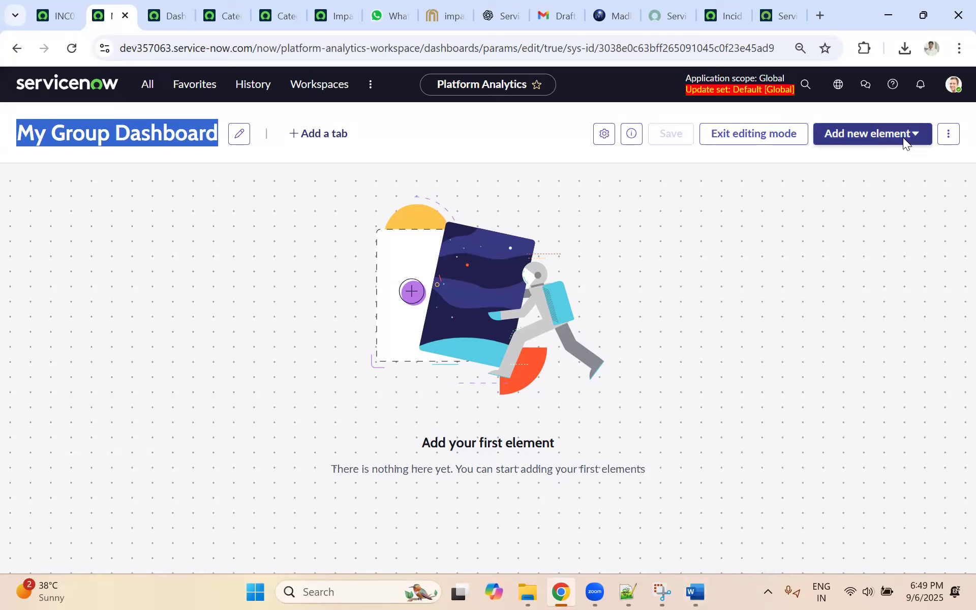
Step: Add a data visualization element to the dashboard as a new visualization from scratch
left_click(920, 145)
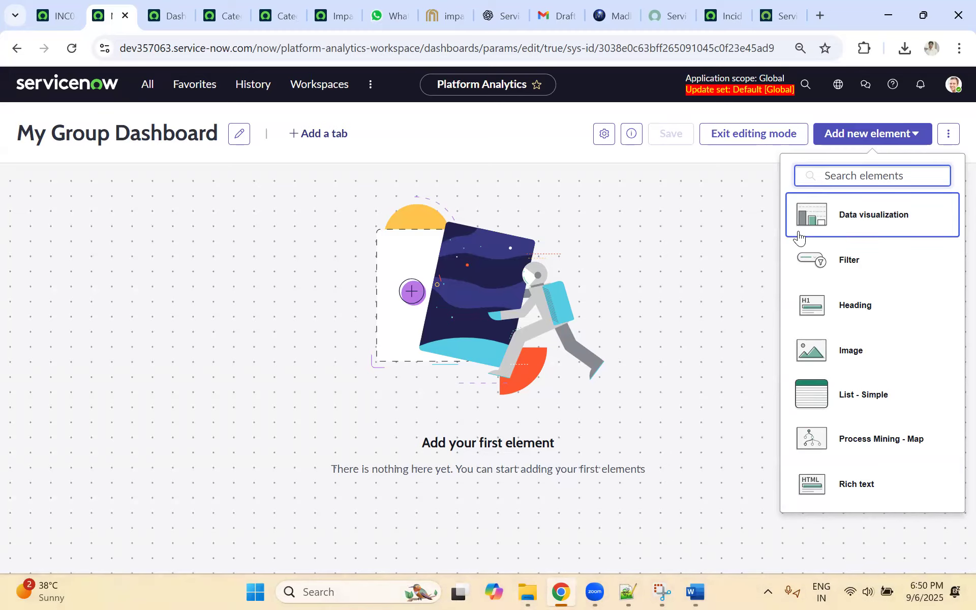
left_click(872, 219)
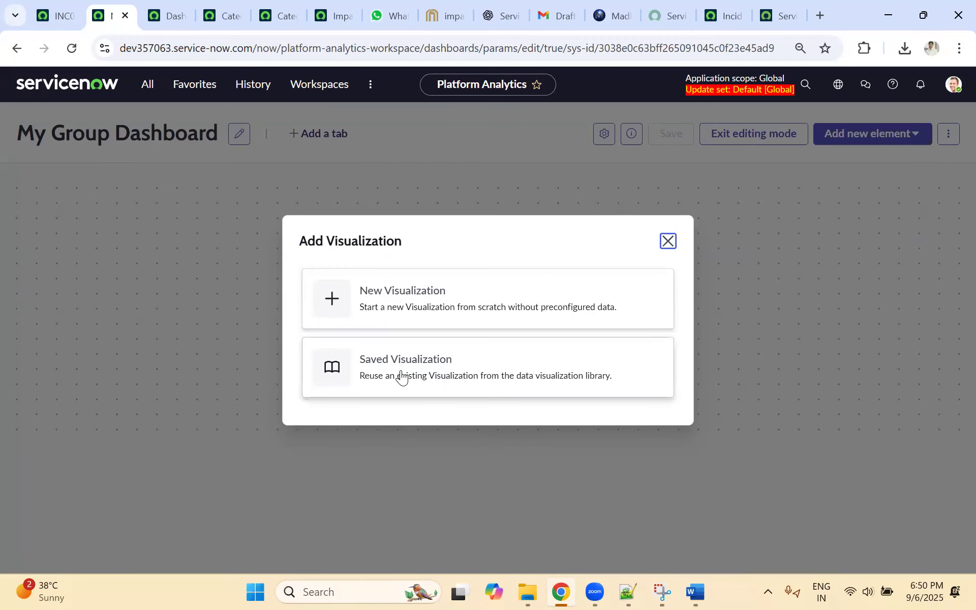
left_click(404, 297)
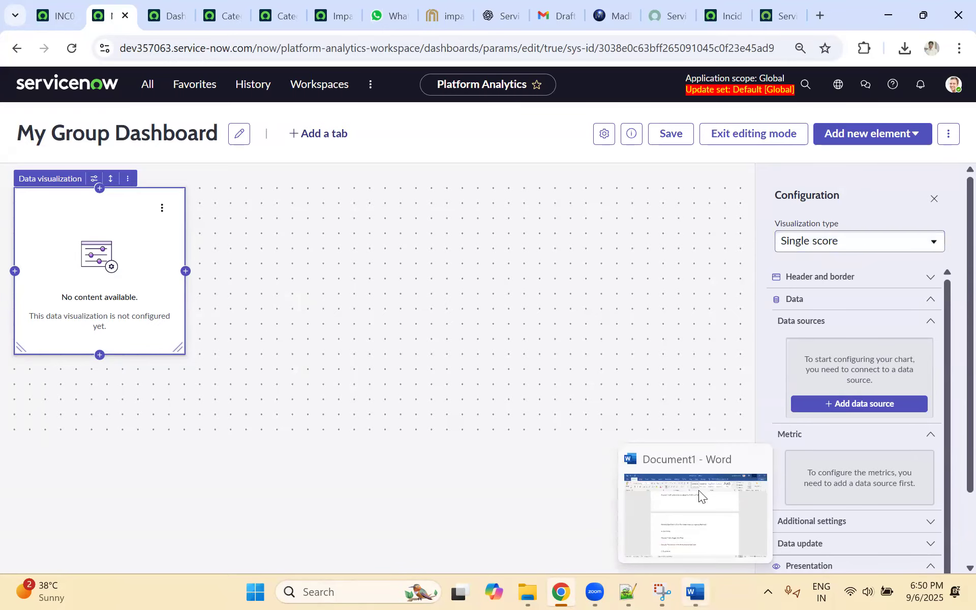
Step: In the visualization's header and border settings, show the header separator and enter Incident as the chart title
left_click(838, 277)
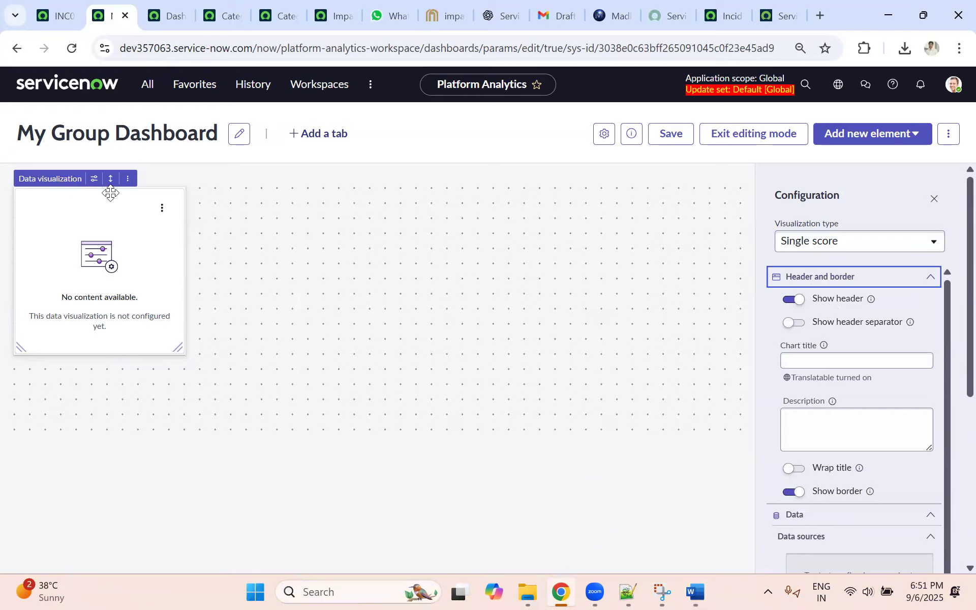
left_click(797, 325)
left_click(801, 357)
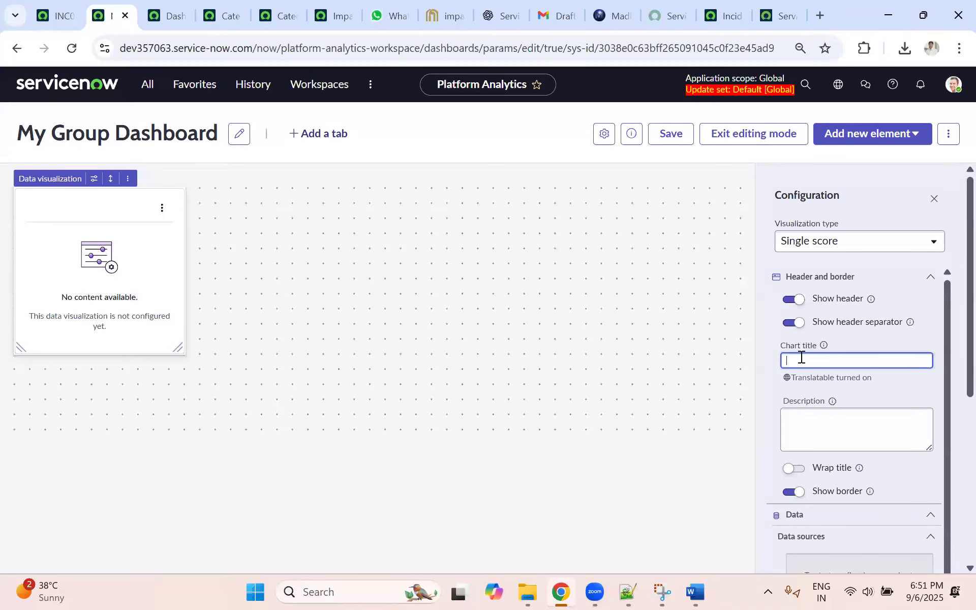
type("Incident")
Step: Switch to the Word document, examine the ServiceNow report types with their purposes and examples, and return to the dashboard in the browser
left_click(695, 593)
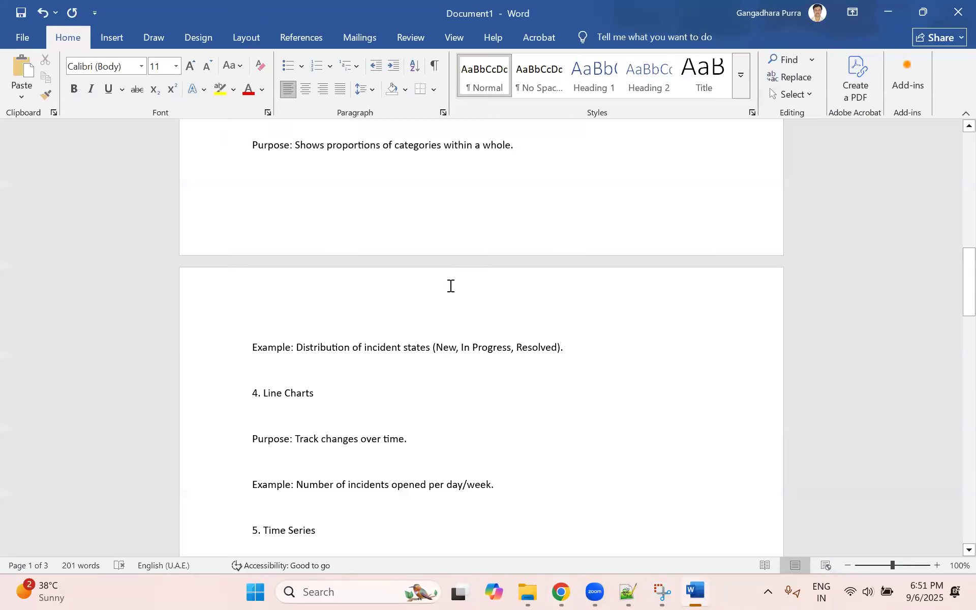
scroll(353, 331, "up", 5)
scroll(353, 331, "up", 6)
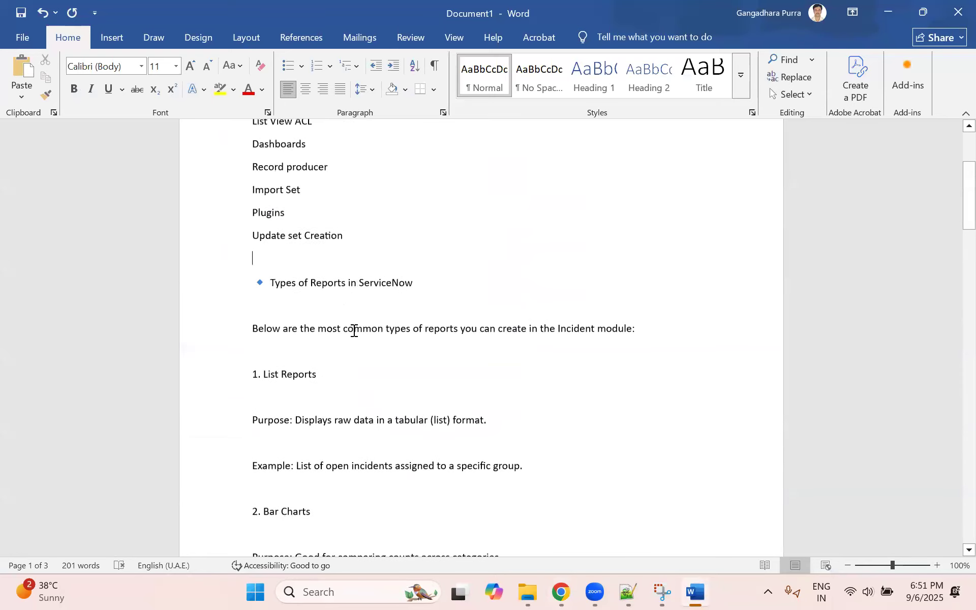
scroll(317, 389, "down", 13)
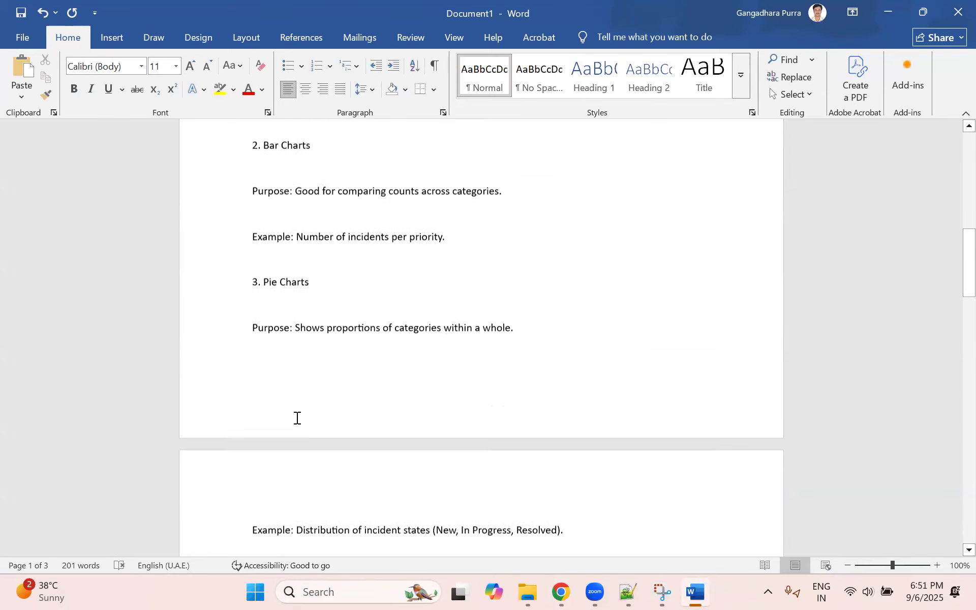
scroll(309, 452, "down", 7)
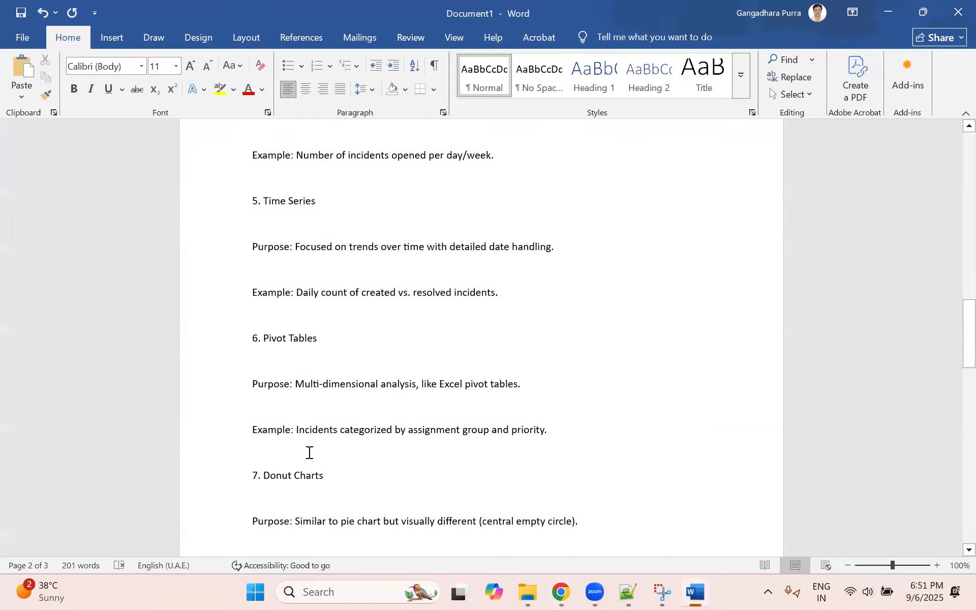
scroll(309, 452, "down", 9)
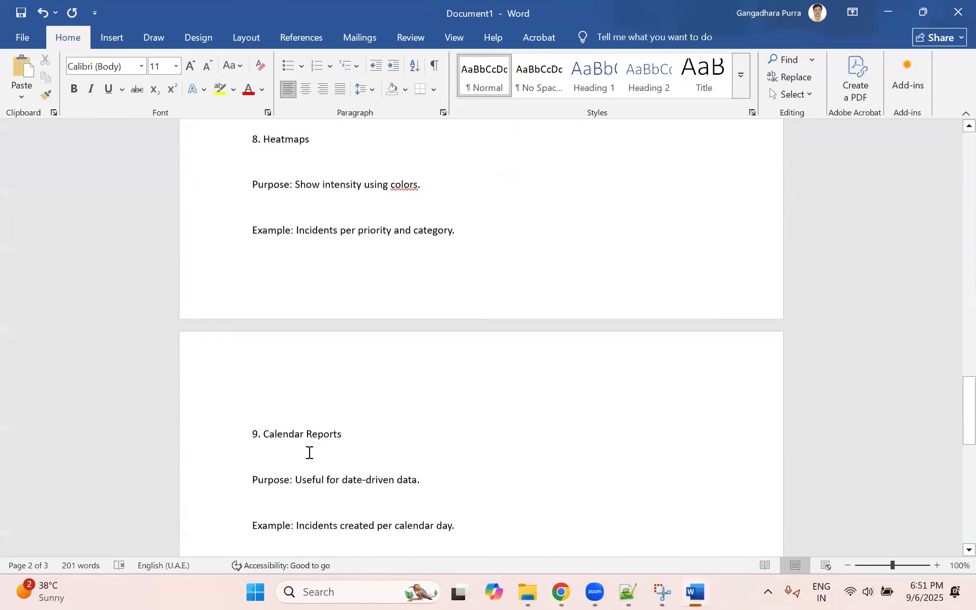
scroll(309, 452, "up", 16)
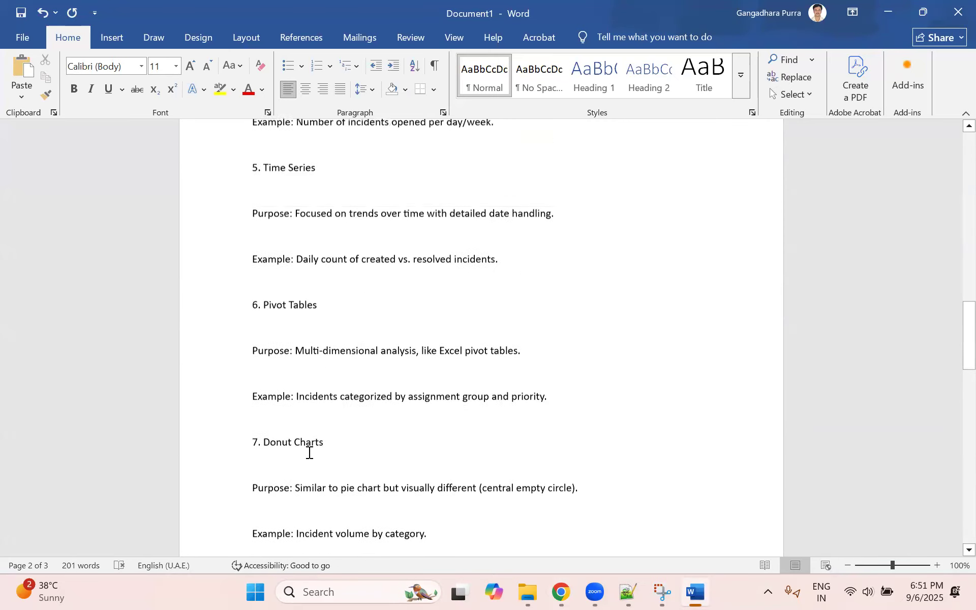
scroll(309, 452, "up", 11)
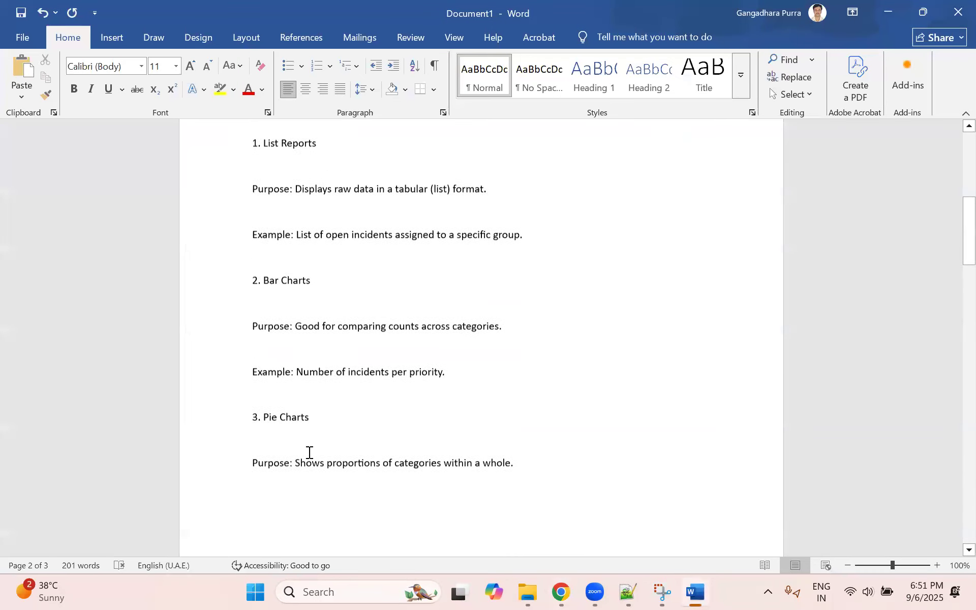
scroll(309, 452, "up", 2)
left_click(888, 12)
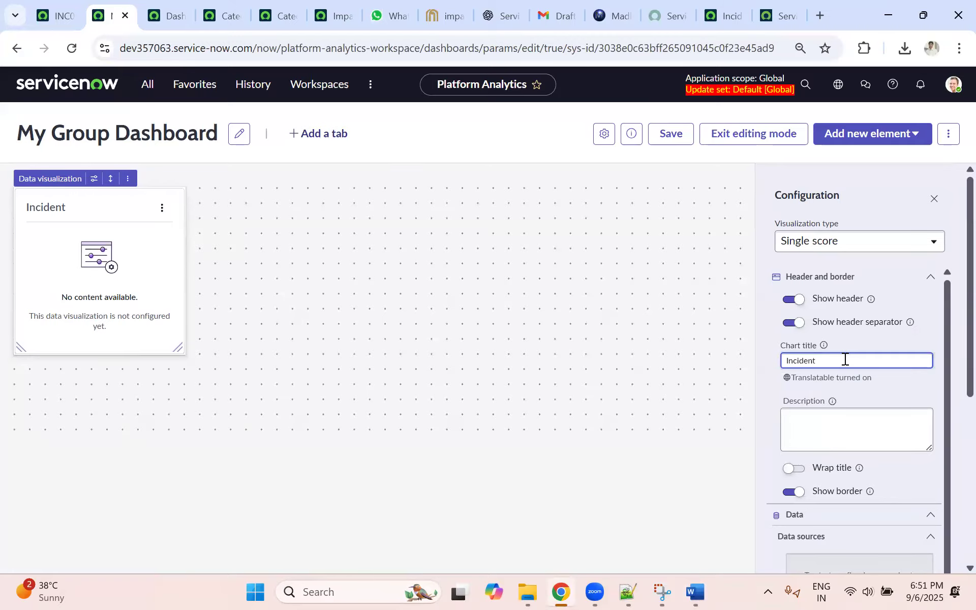
Step: Extend the chart title to Incident Count My Group, and use the same text as the description
type("ount My Group")
key("ctrl+a")
key("ctrl+c")
left_click(823, 416)
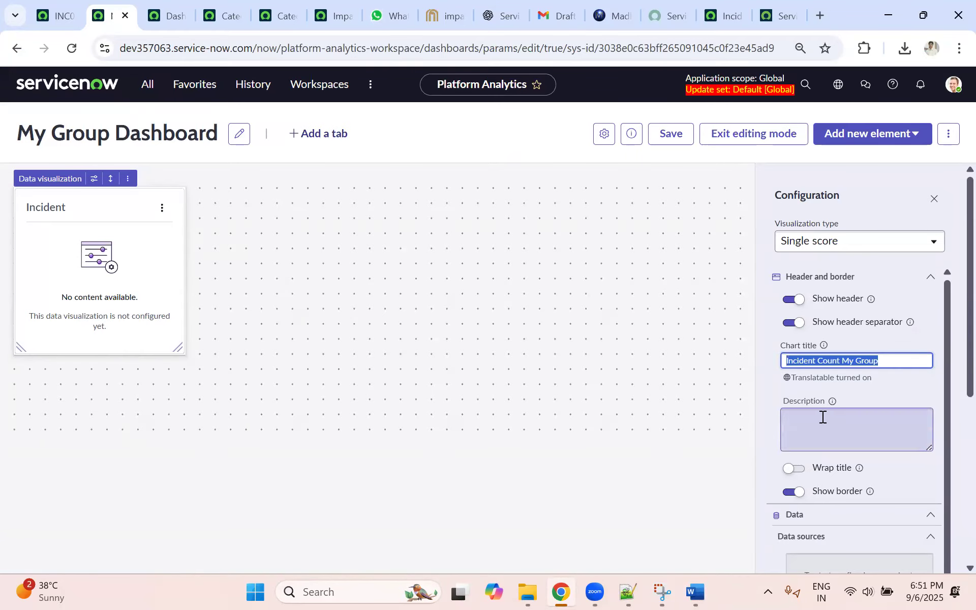
key("ctrl+v")
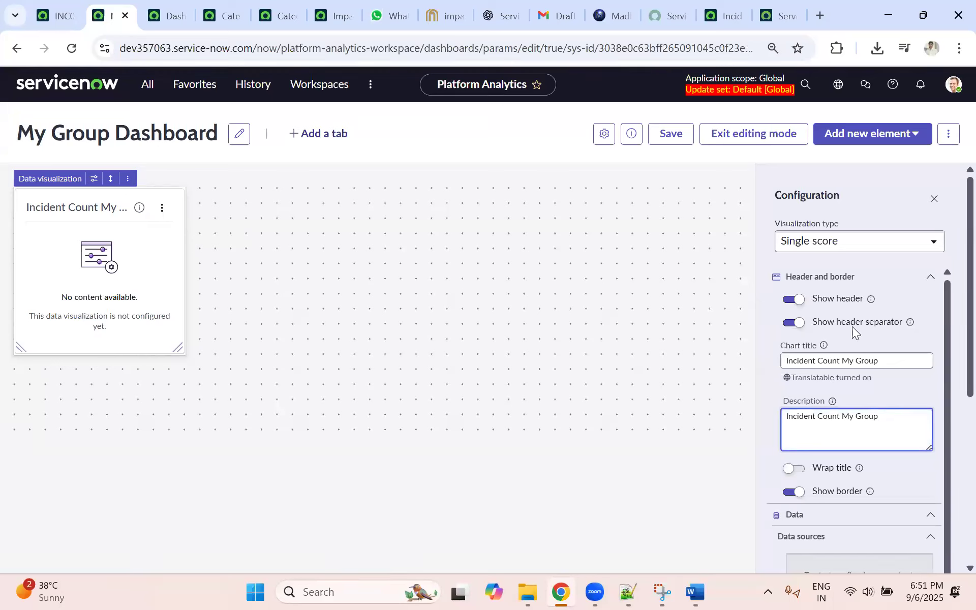
Step: Turn on title wrapping for the visualization, and enlarge its tile so the chart title fits on one line
scroll(810, 401, "down", 2)
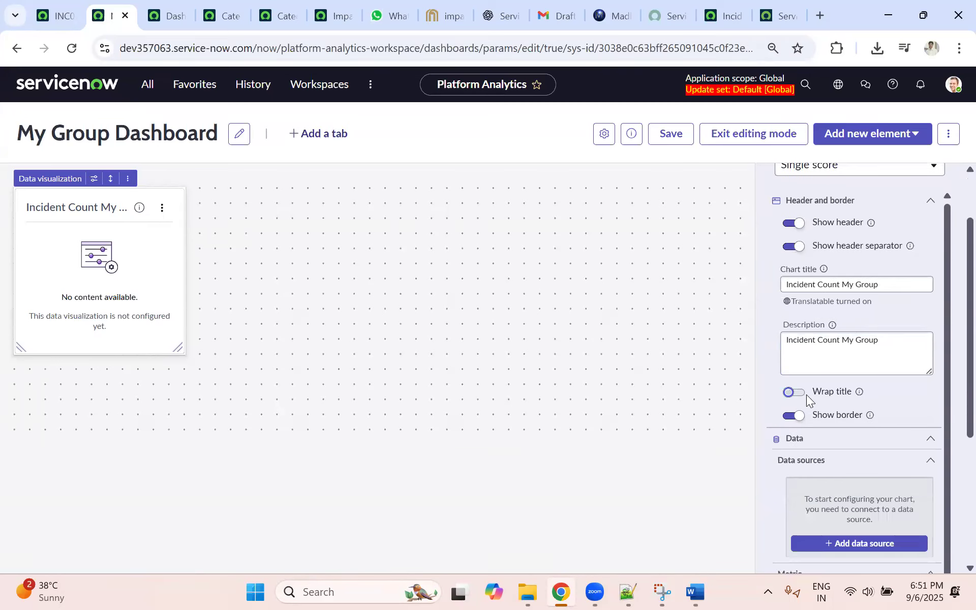
left_click(808, 398)
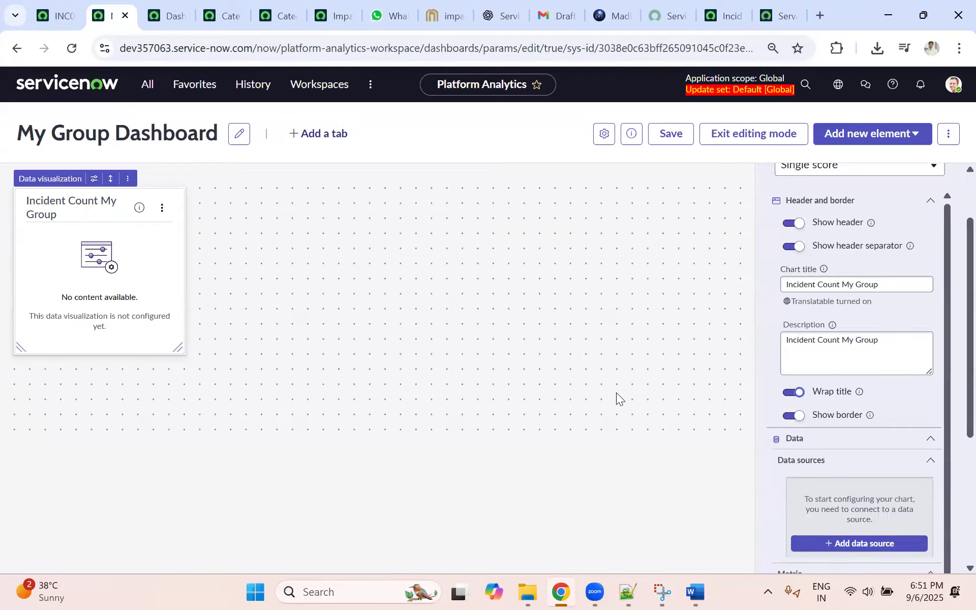
left_click(796, 396)
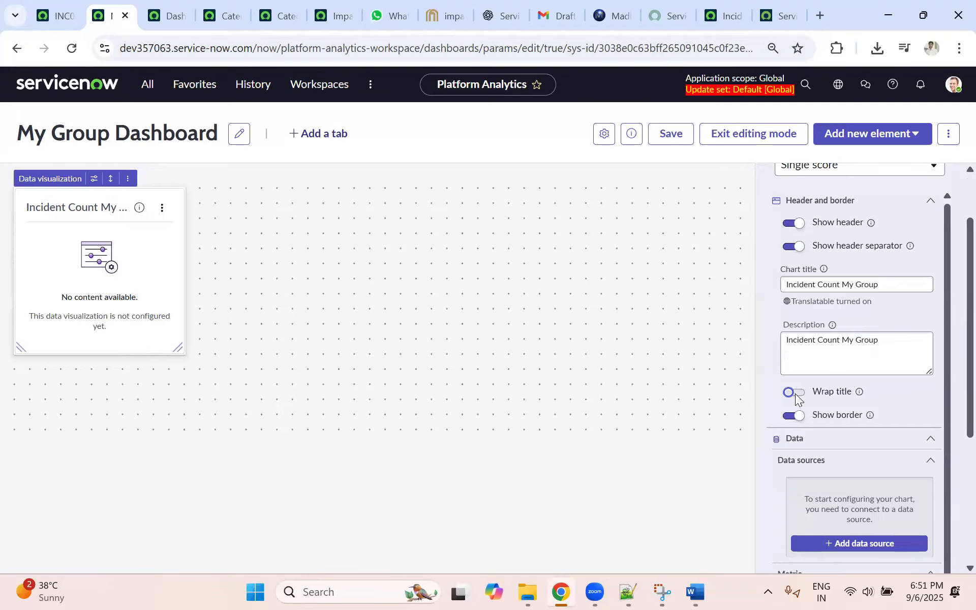
left_click(796, 396)
left_click_drag(185, 347, 240, 382)
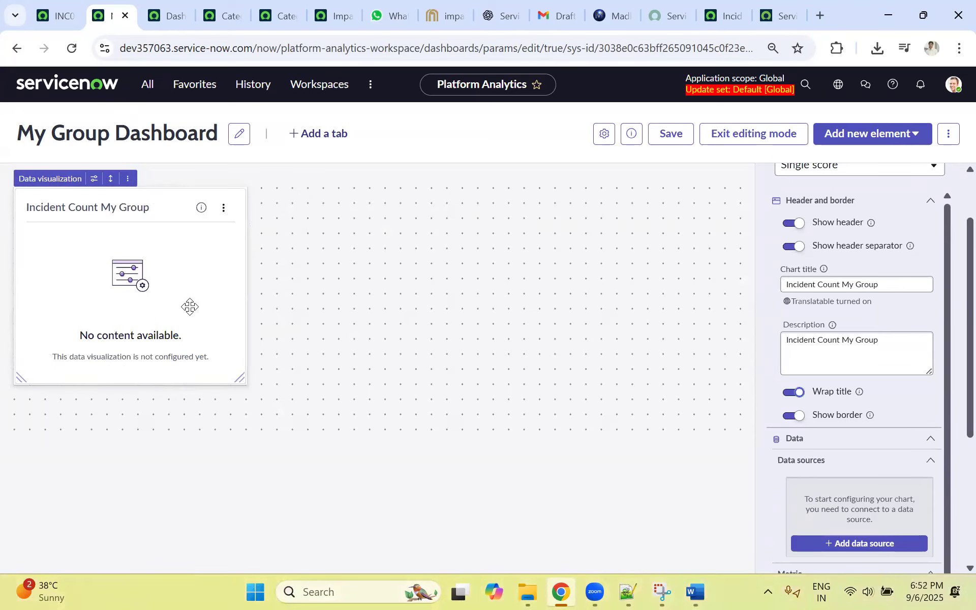
Step: Start adding a data source, select the suggested Incident [incident] table, and look through its predefined conditions without choosing one
scroll(847, 346, "down", 4)
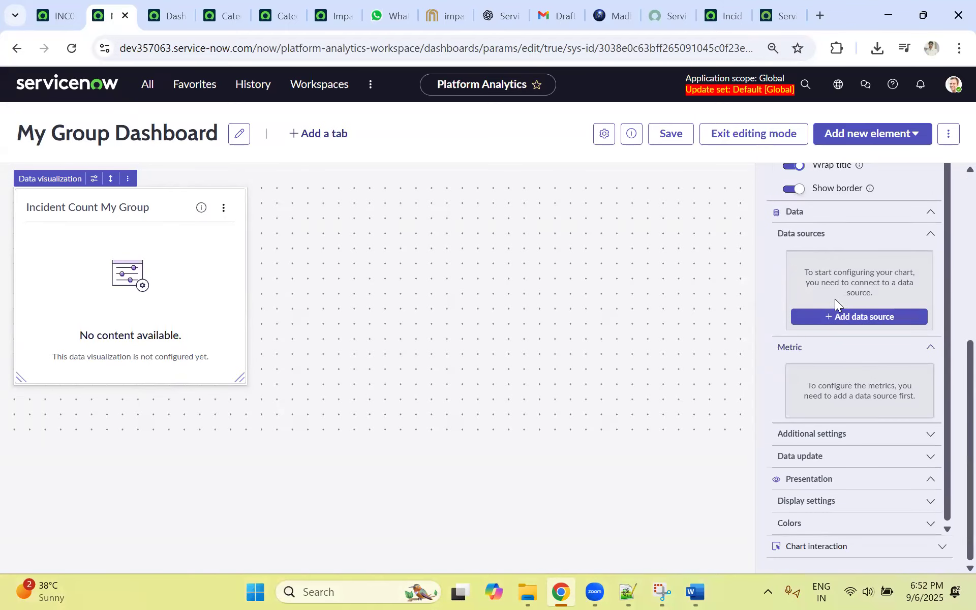
left_click(853, 320)
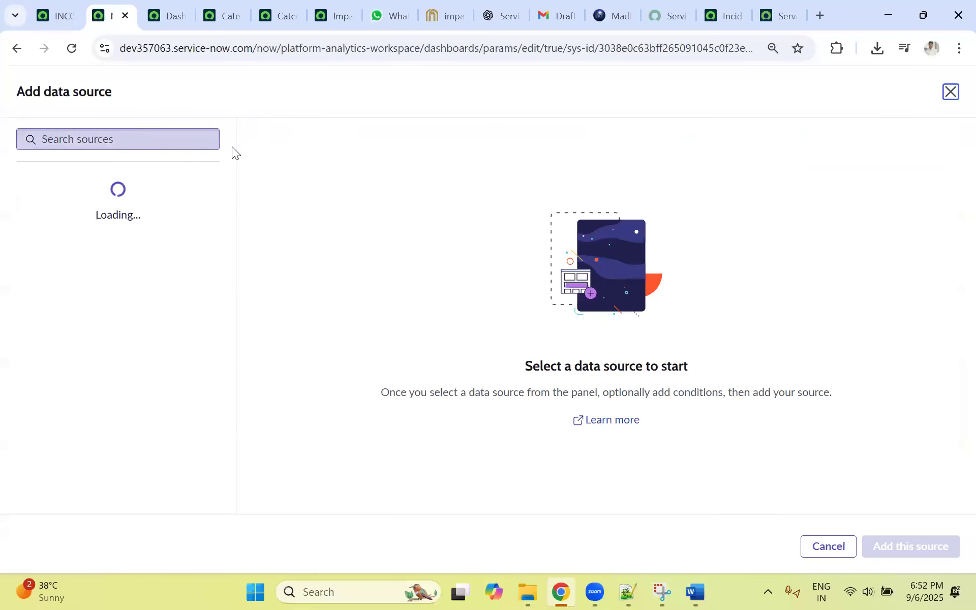
left_click(101, 206)
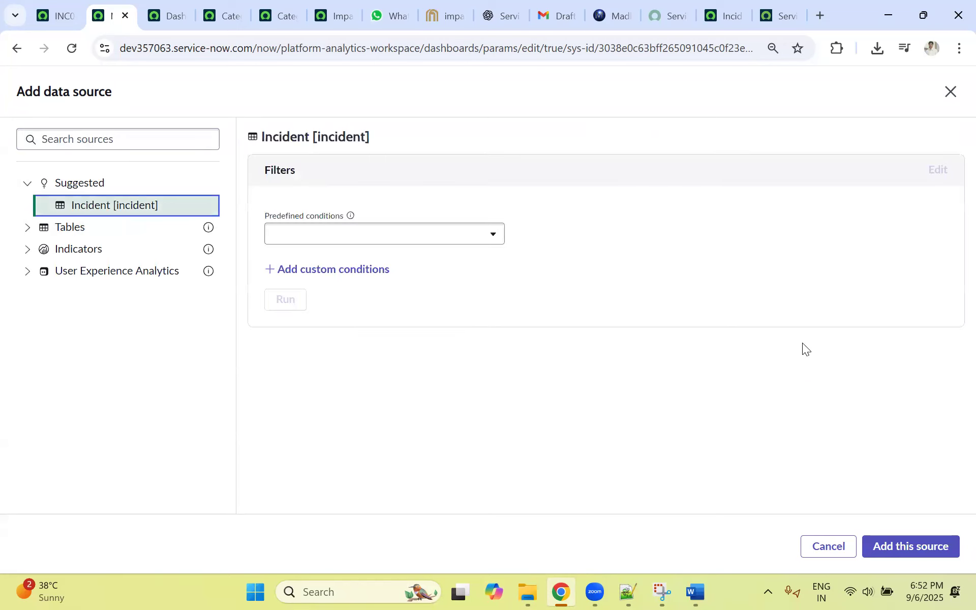
left_click(344, 238)
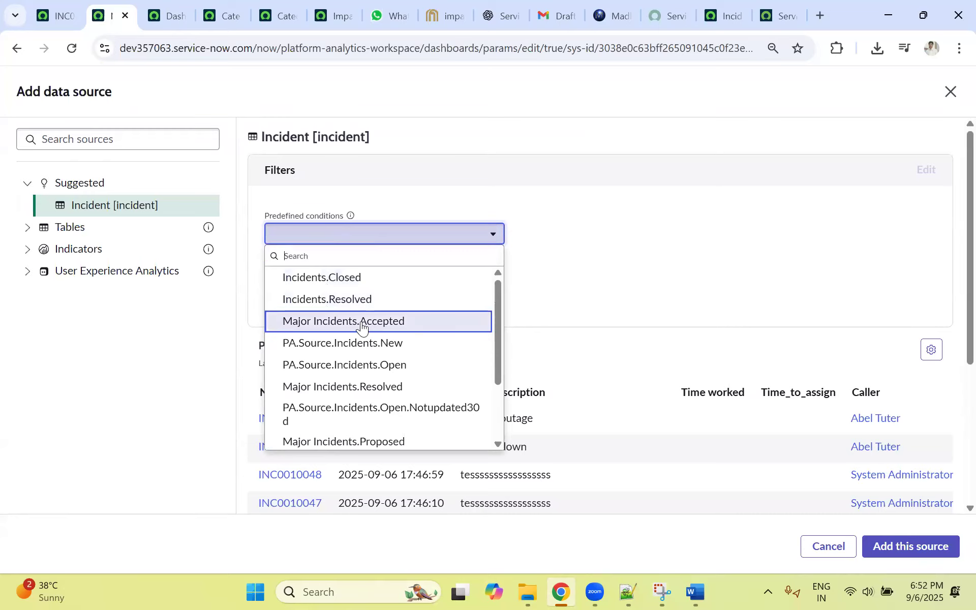
scroll(361, 327, "down", 3)
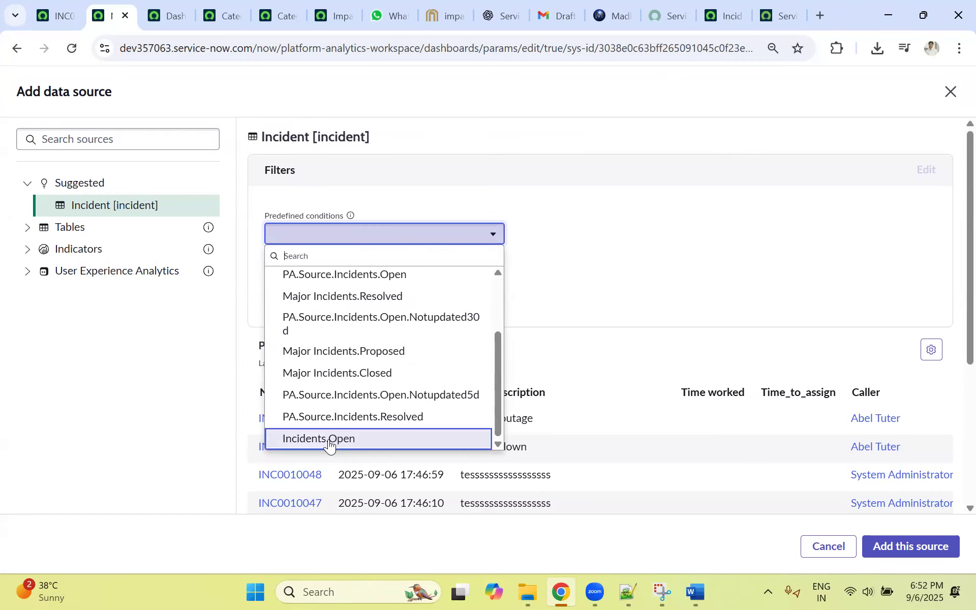
left_click(590, 213)
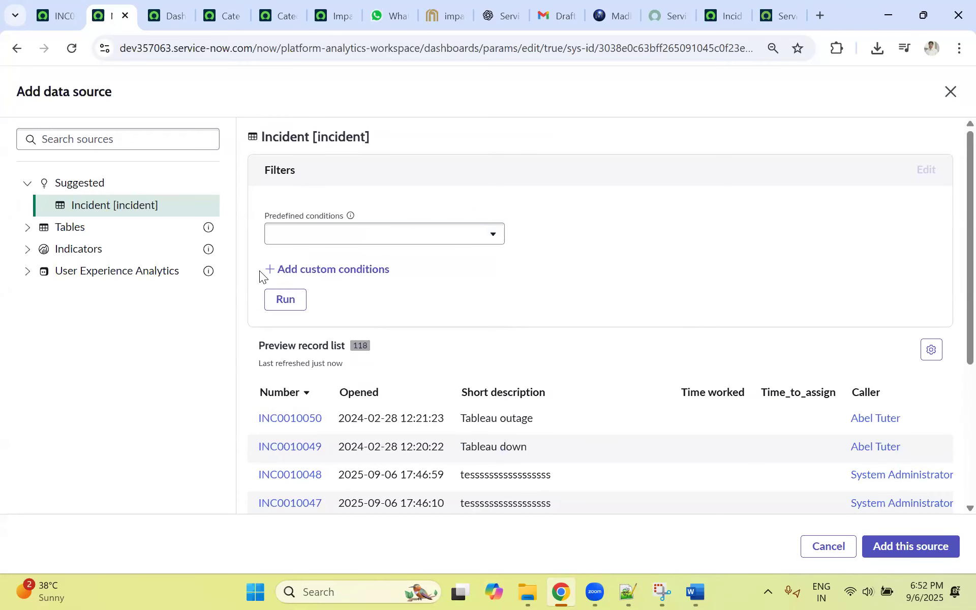
Step: Add a custom filter condition on the Incident source: State is In Progress
left_click(317, 277)
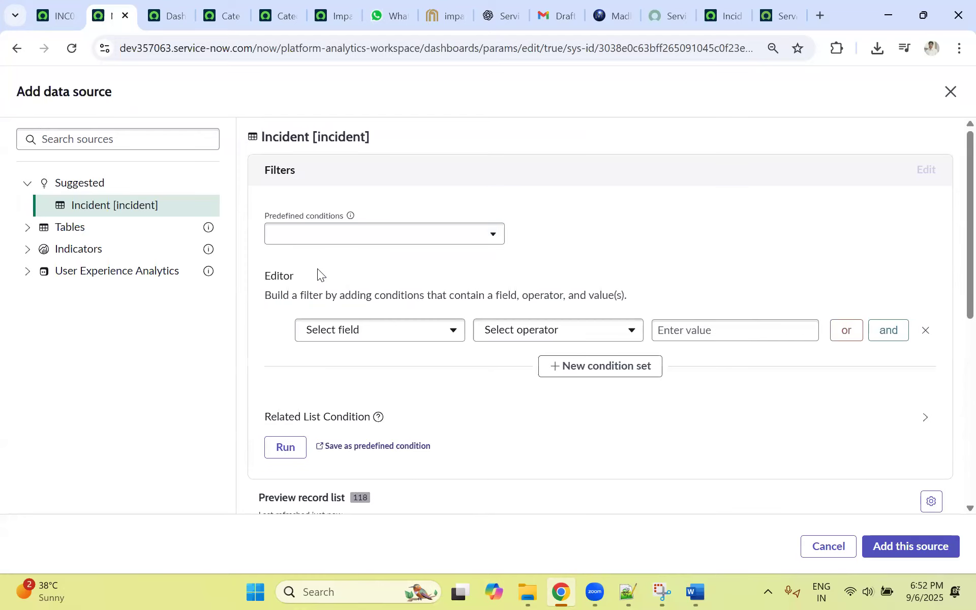
left_click(366, 335)
type("stat")
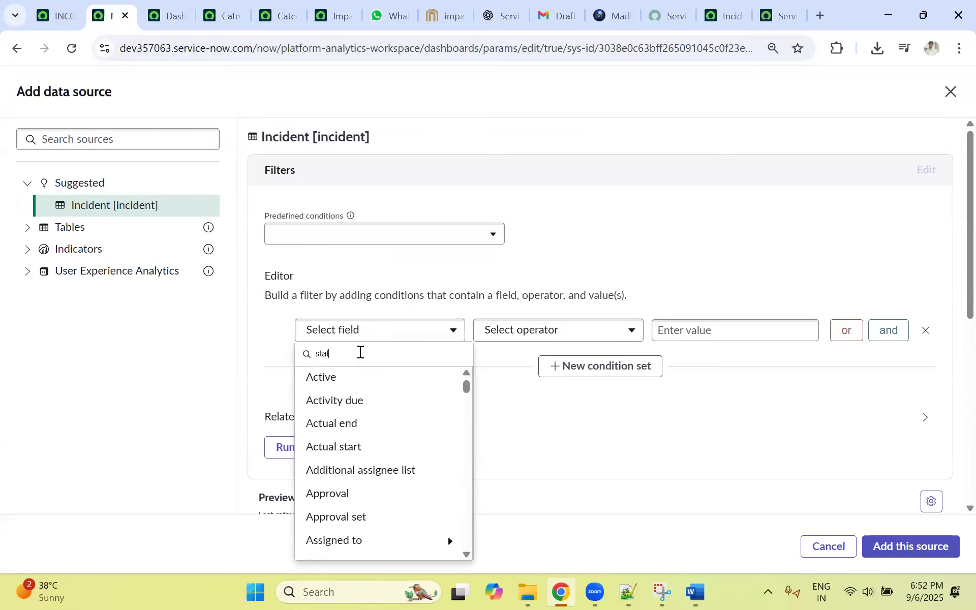
left_click(337, 424)
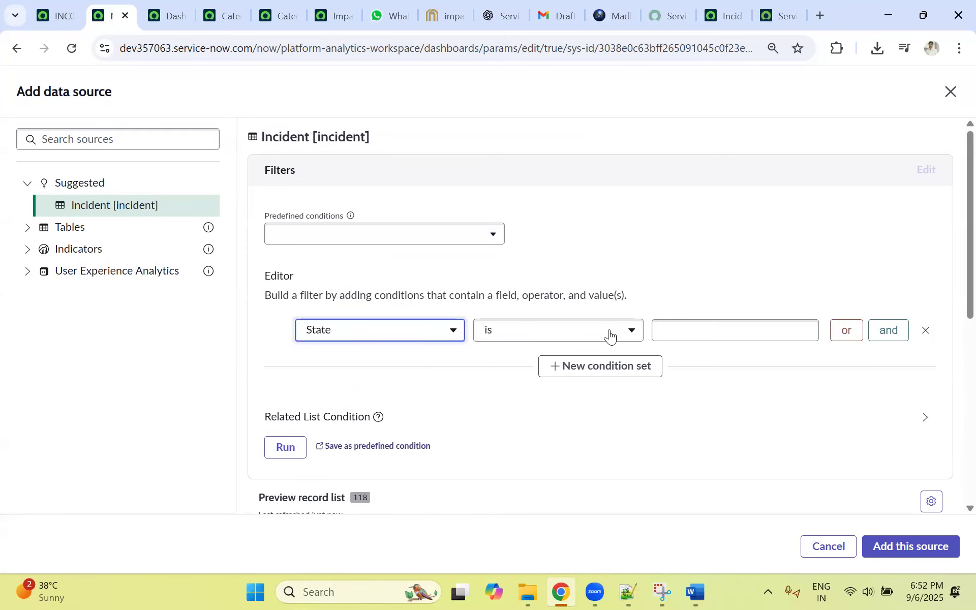
left_click(684, 330)
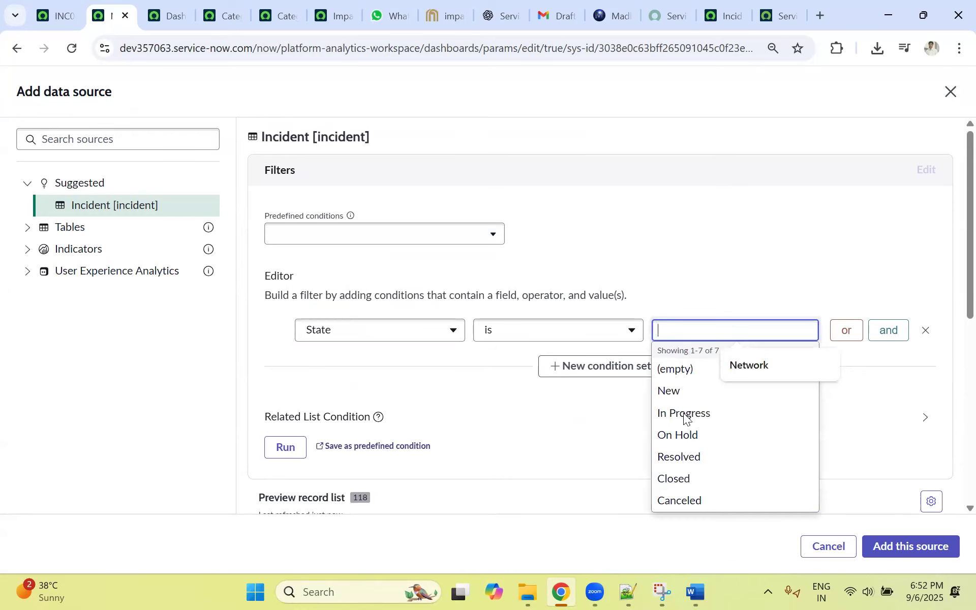
left_click(682, 412)
Step: Try the State condition as is not one of New and In Progress, and remove that condition from the filter
left_click(538, 367)
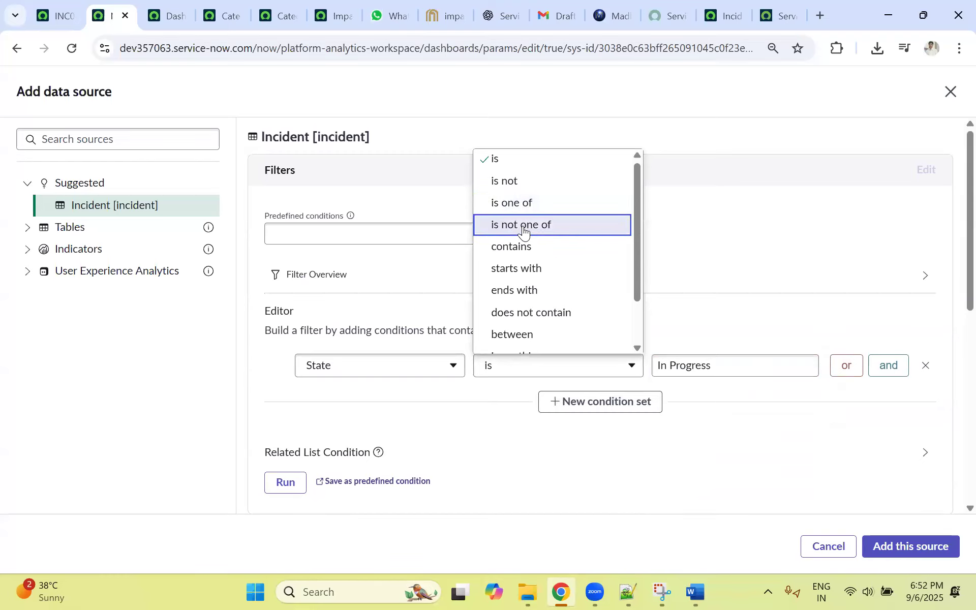
left_click(523, 232)
left_click(684, 334)
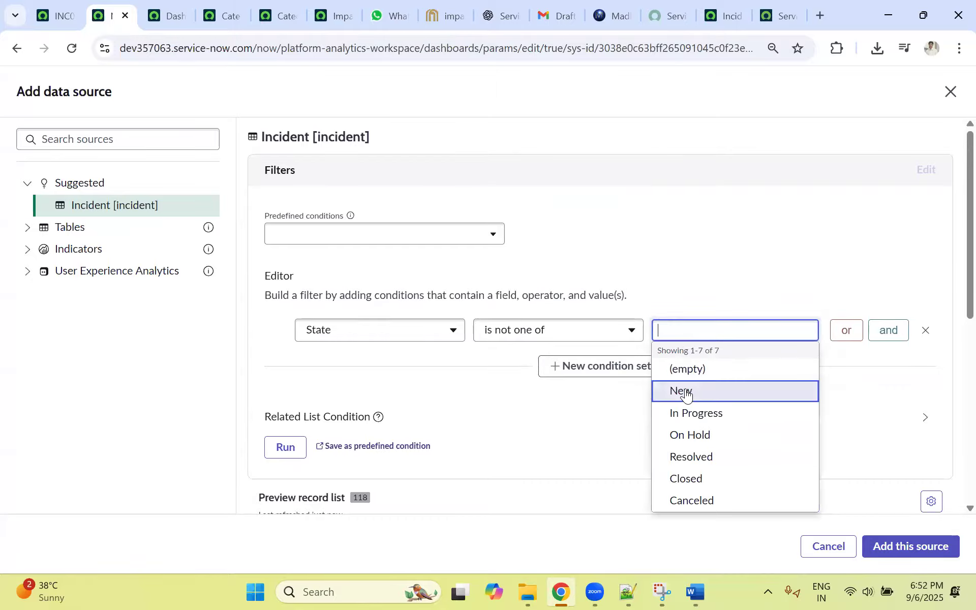
left_click(686, 391)
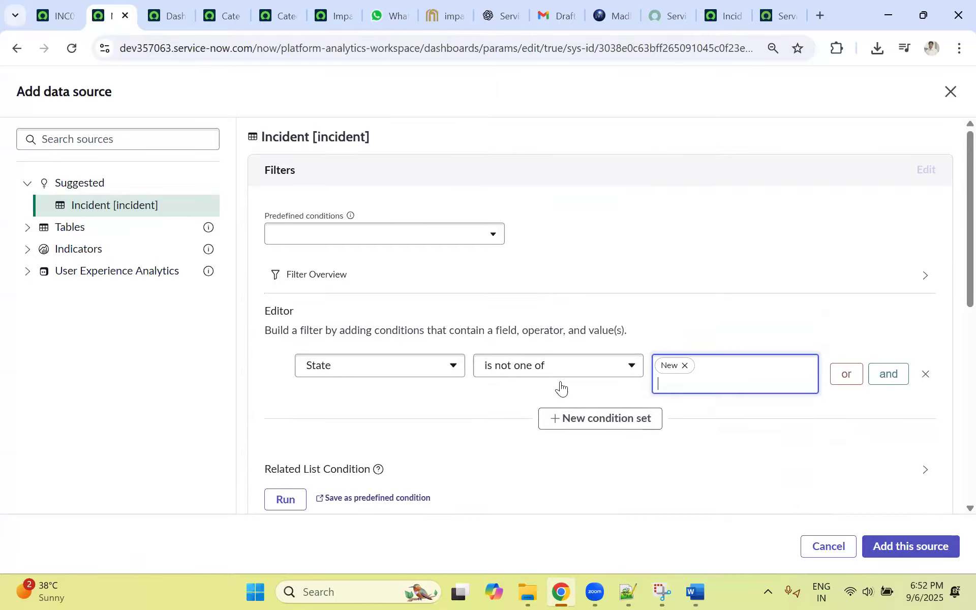
left_click(691, 383)
left_click(694, 446)
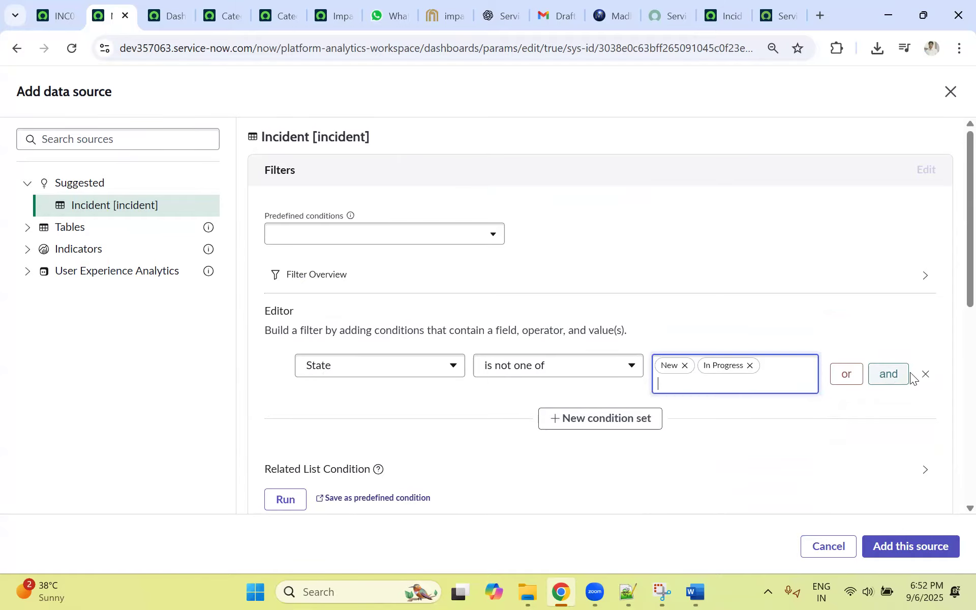
left_click(924, 376)
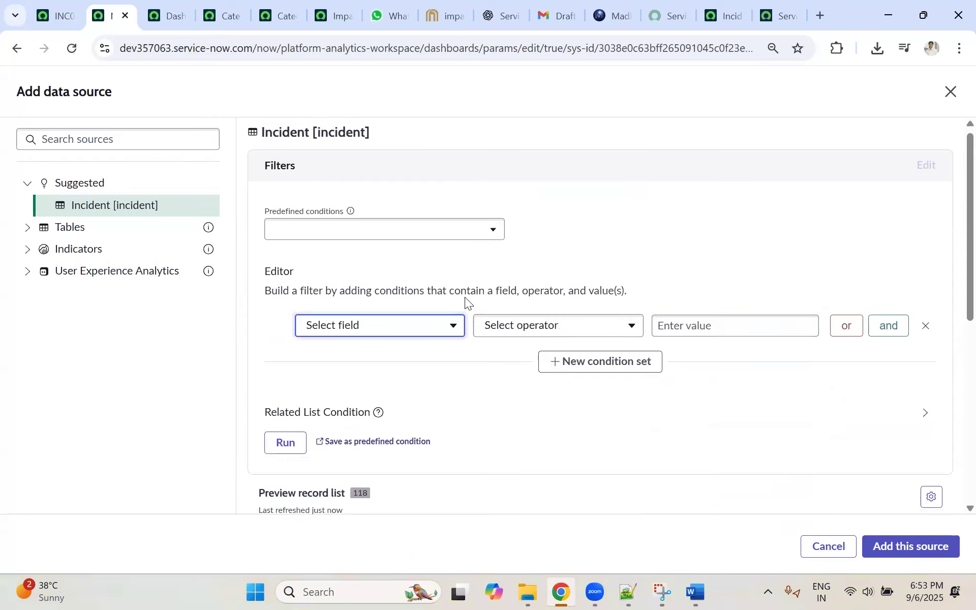
Step: Review the preview record list and add the Incident table without filters as the visualization's data source
scroll(753, 436, "down", 7)
left_click(913, 548)
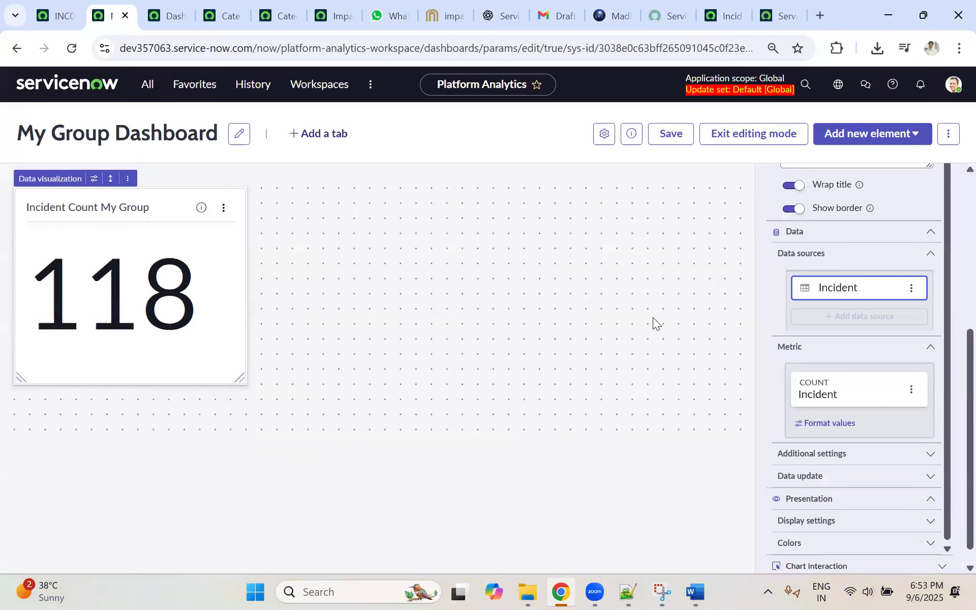
Step: In the additional settings, preview the metric label and score update time, leave both off, and turn off Show zero
left_click(917, 460)
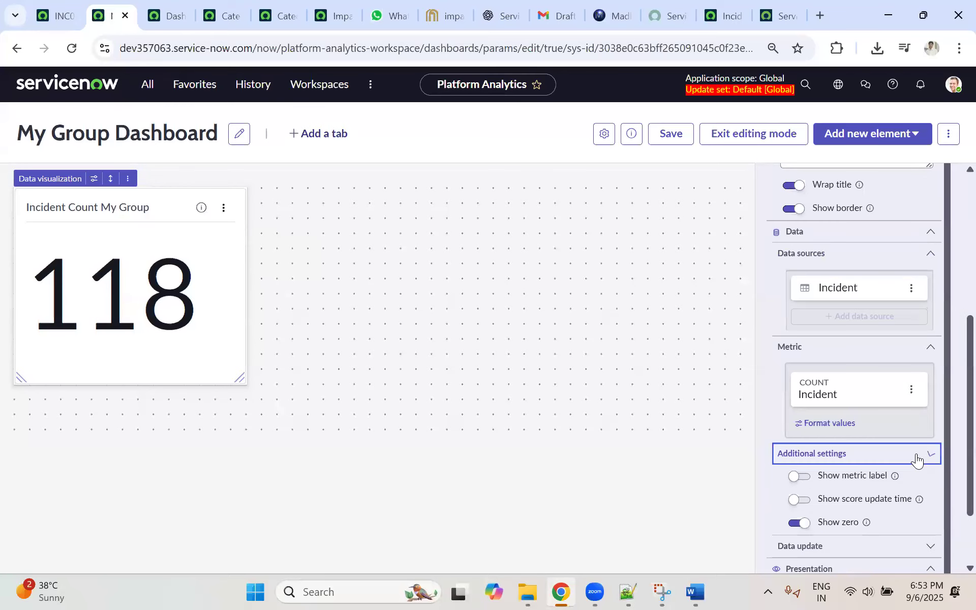
left_click(804, 477)
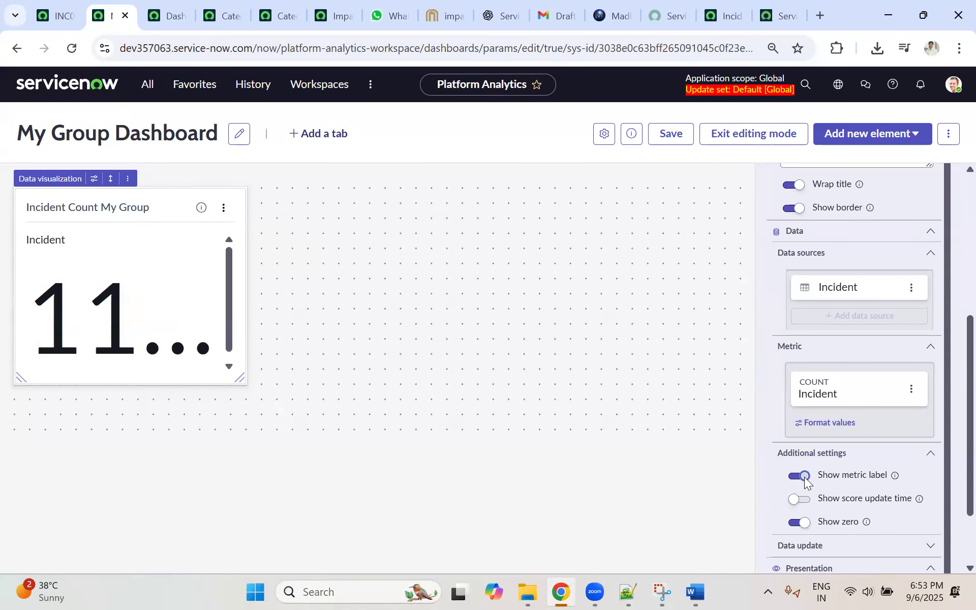
left_click(802, 477)
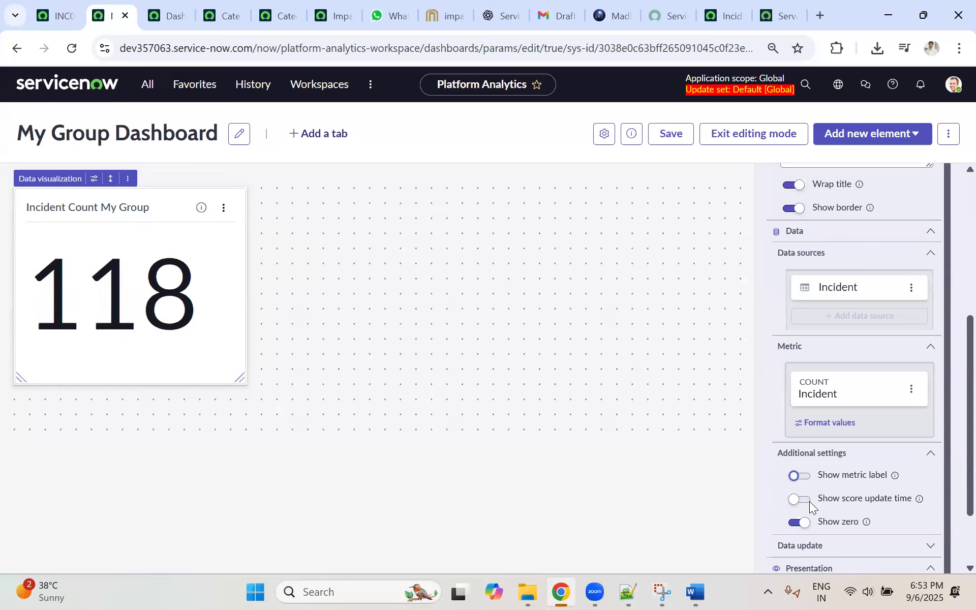
left_click(803, 499)
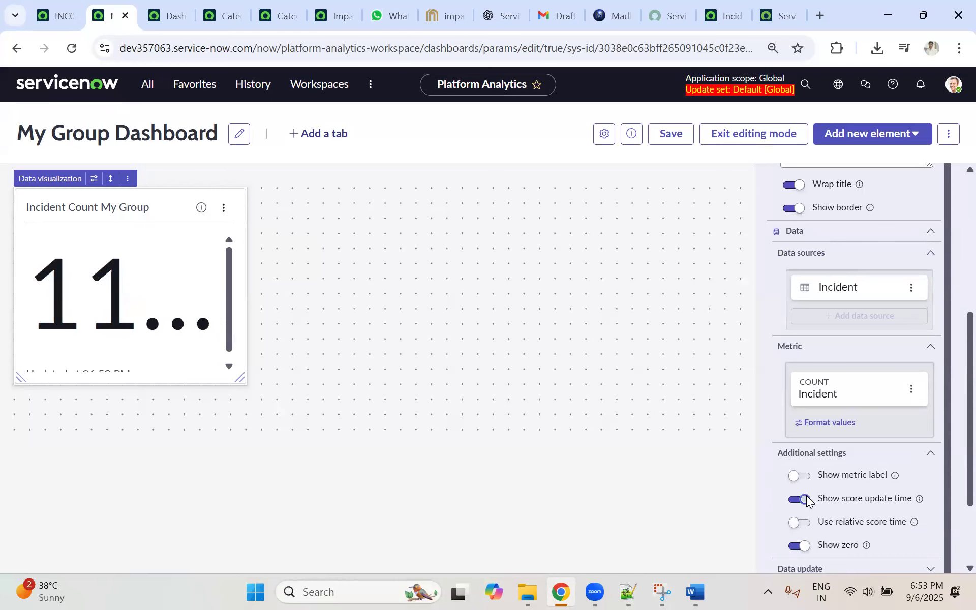
left_click(804, 498)
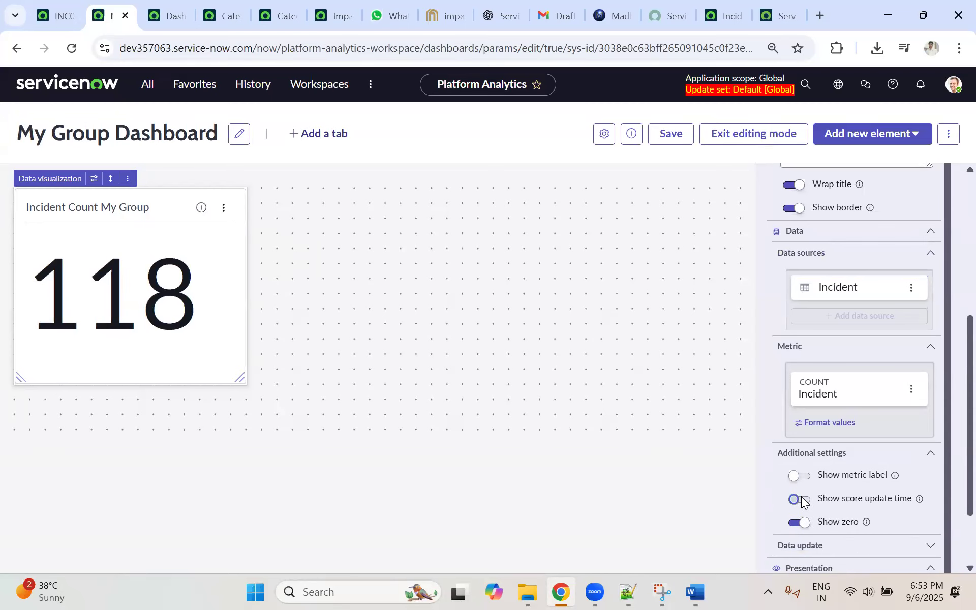
left_click(797, 523)
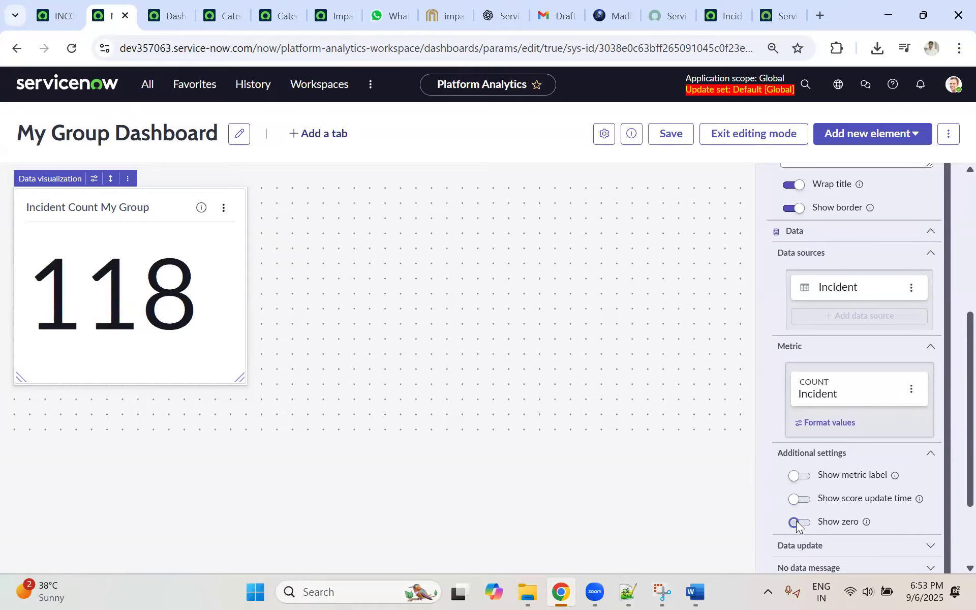
Step: In the visualization's data update settings, turn on real time update
left_click(882, 546)
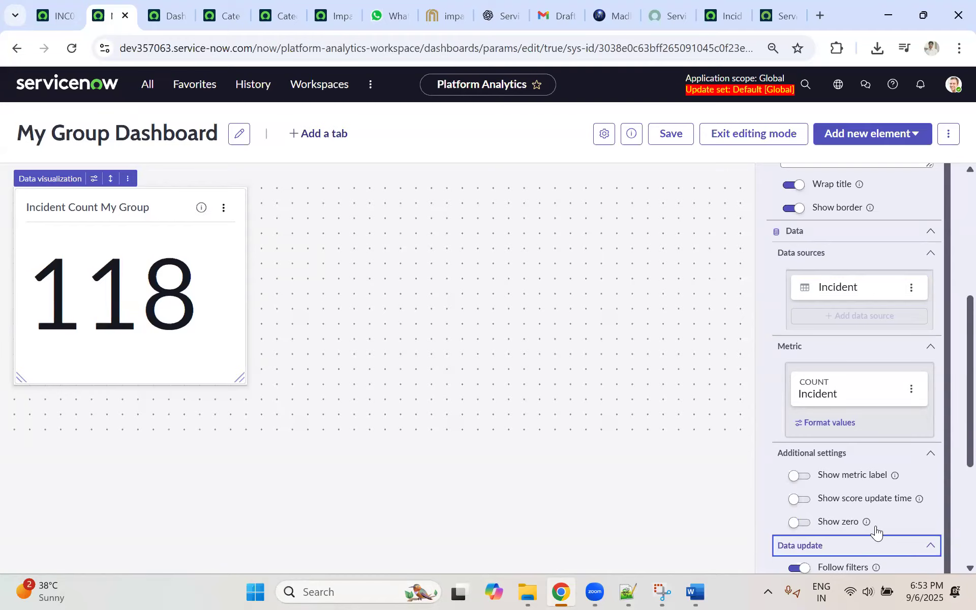
scroll(859, 457, "down", 5)
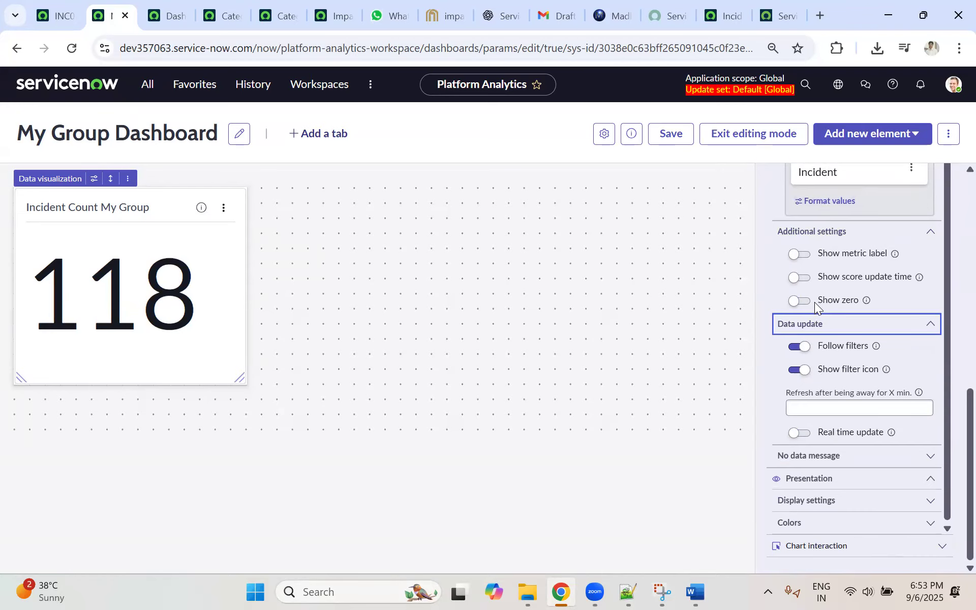
left_click(800, 433)
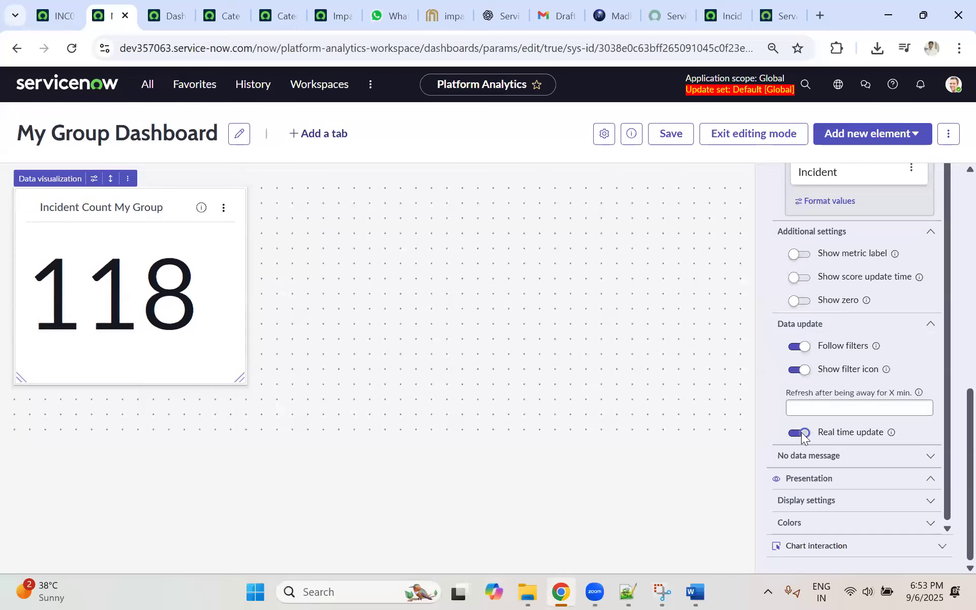
Step: Try the custom no data message, examine its illustration, heading, content and alignment options, and switch it off again
left_click(849, 455)
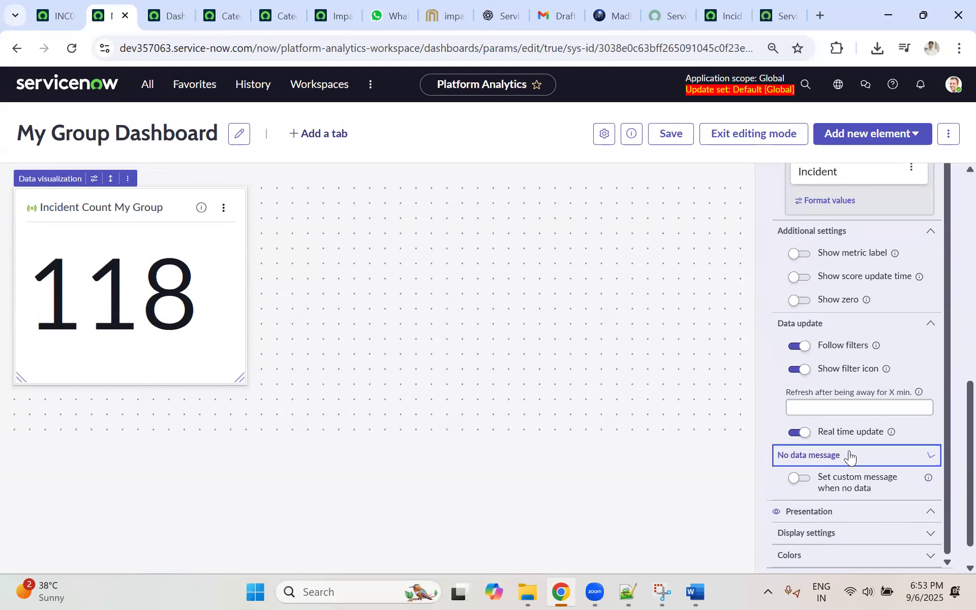
scroll(878, 442, "down", 1)
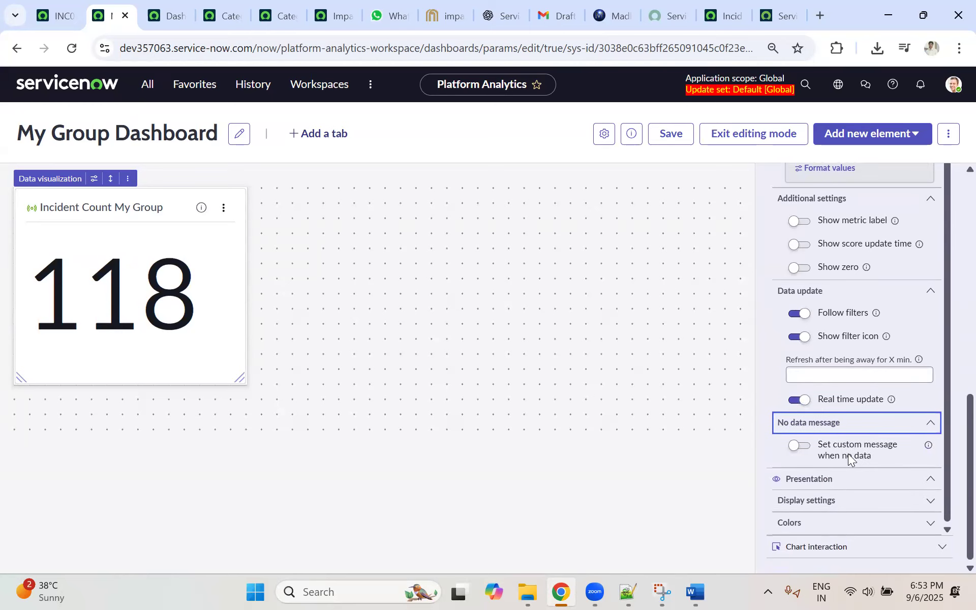
left_click(802, 446)
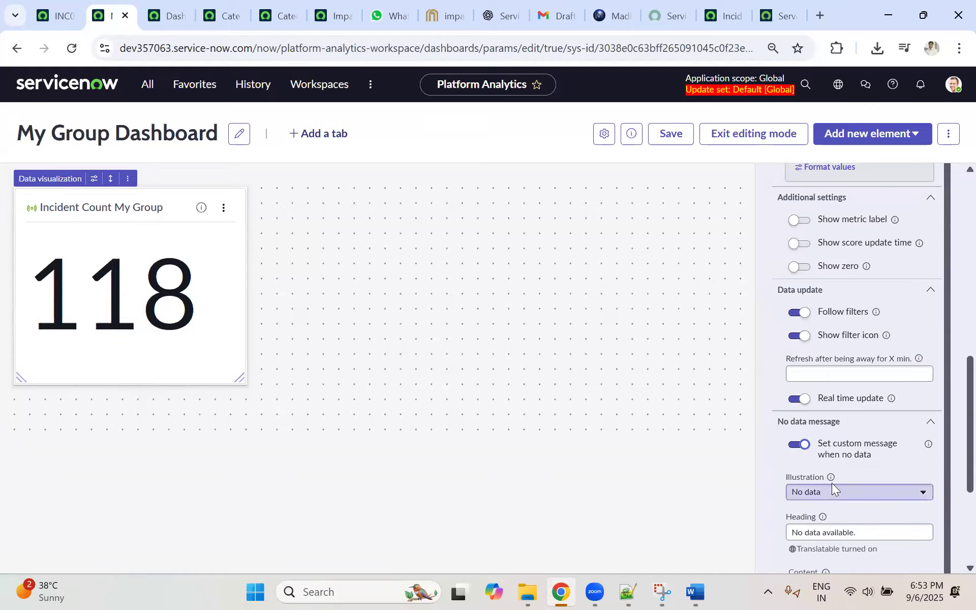
scroll(849, 514, "down", 2)
left_click(836, 458)
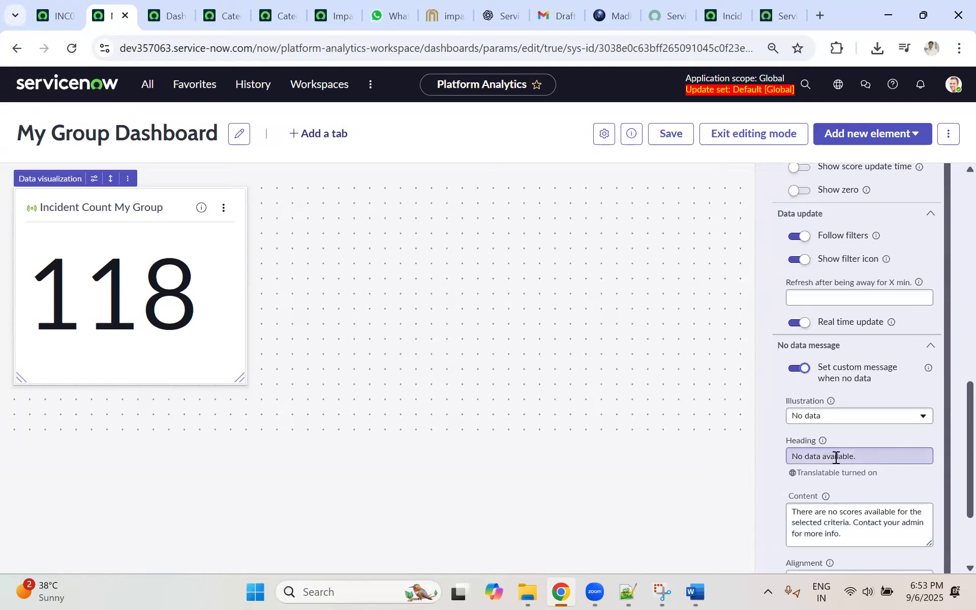
left_click(848, 521)
scroll(874, 508, "down", 2)
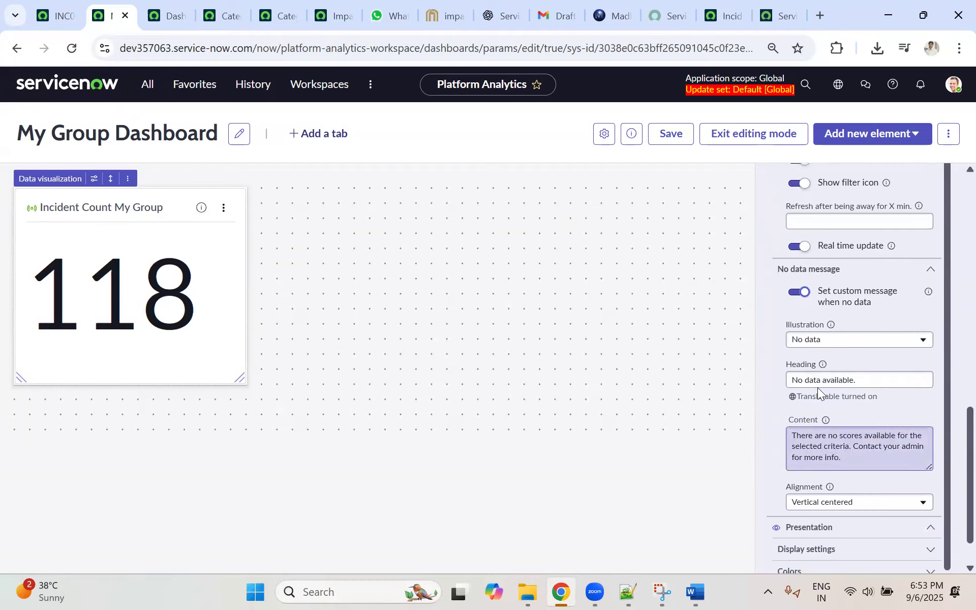
left_click(798, 293)
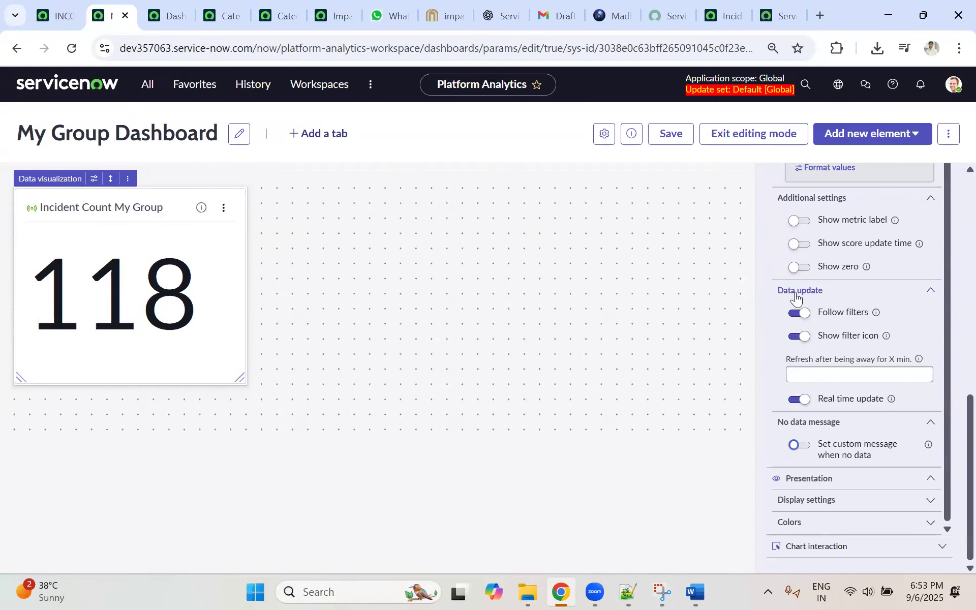
Step: In the display settings of the visualization's presentation, set the score size to XS
left_click(904, 479)
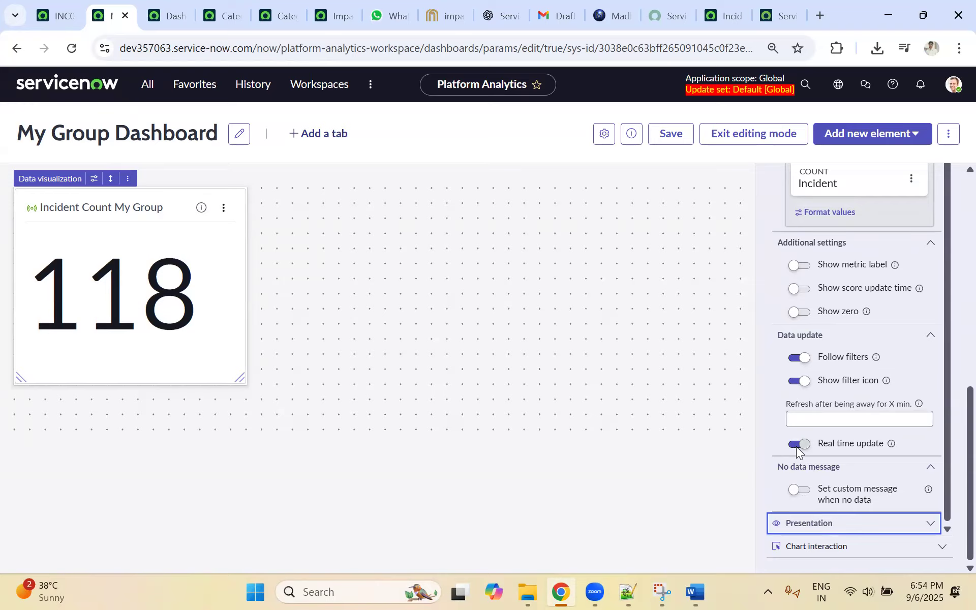
left_click(904, 528)
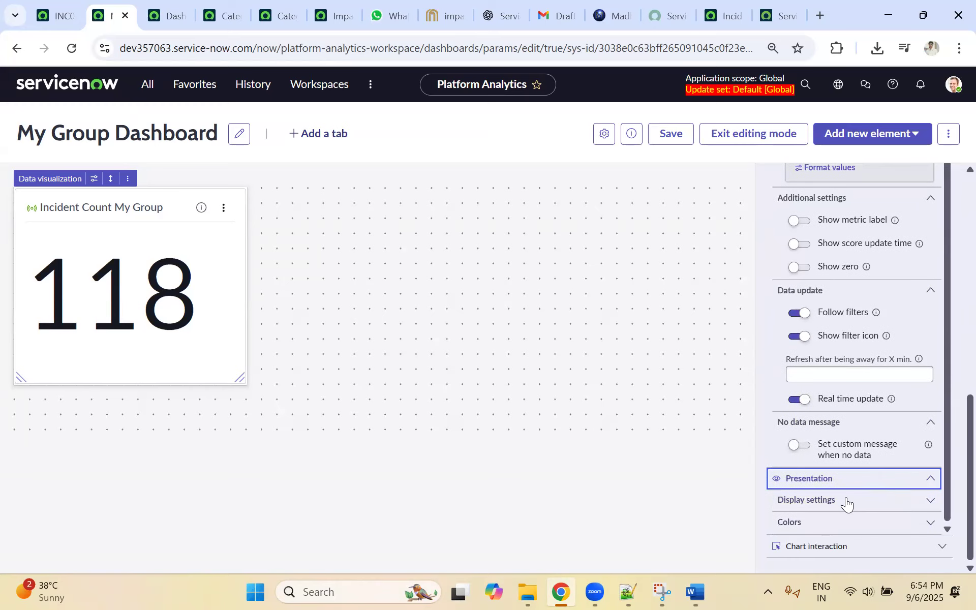
left_click(846, 504)
left_click(828, 446)
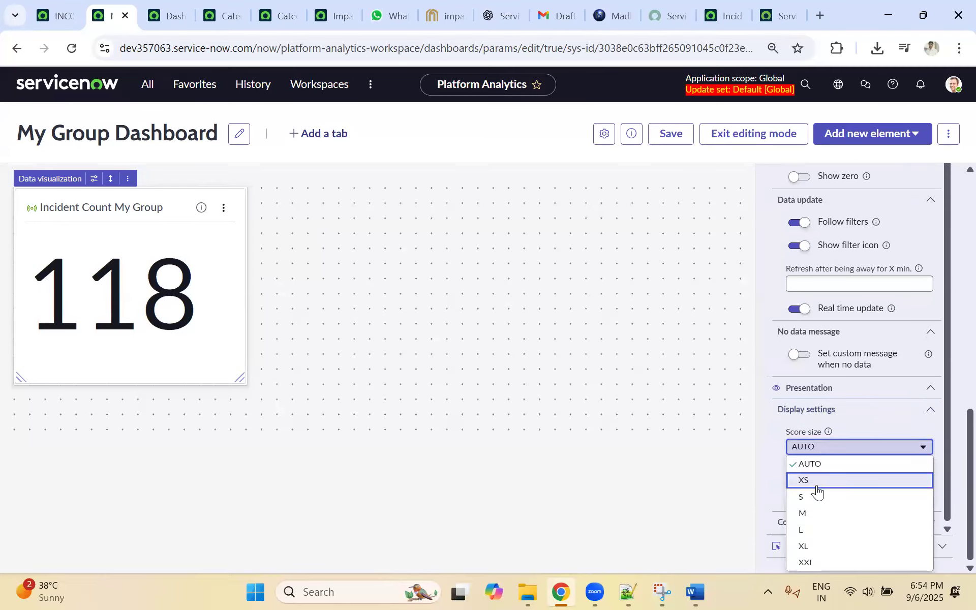
left_click(817, 481)
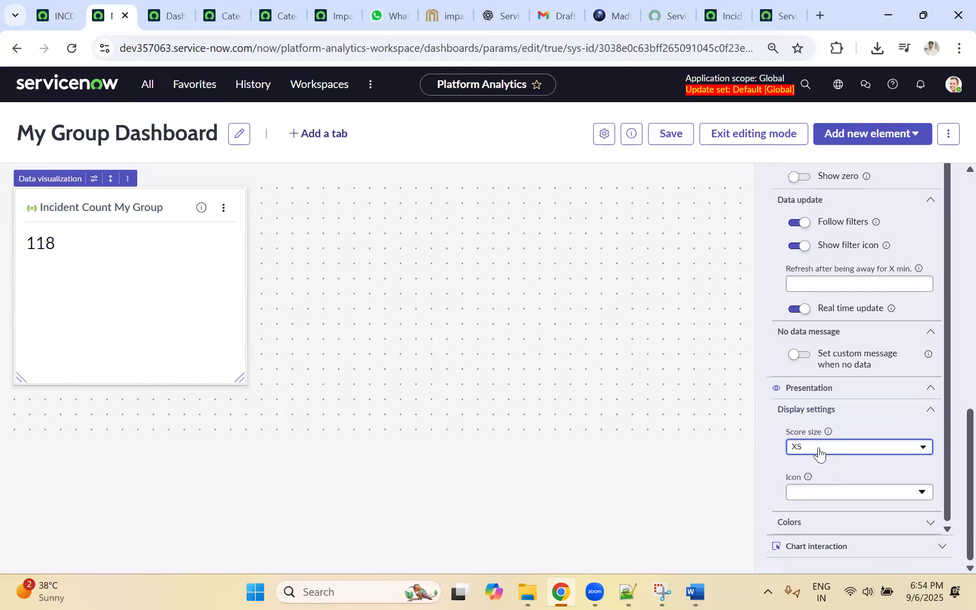
Step: Try the S, M and L score sizes on the visualization and settle on a score size of XXL
left_click(819, 452)
left_click(819, 489)
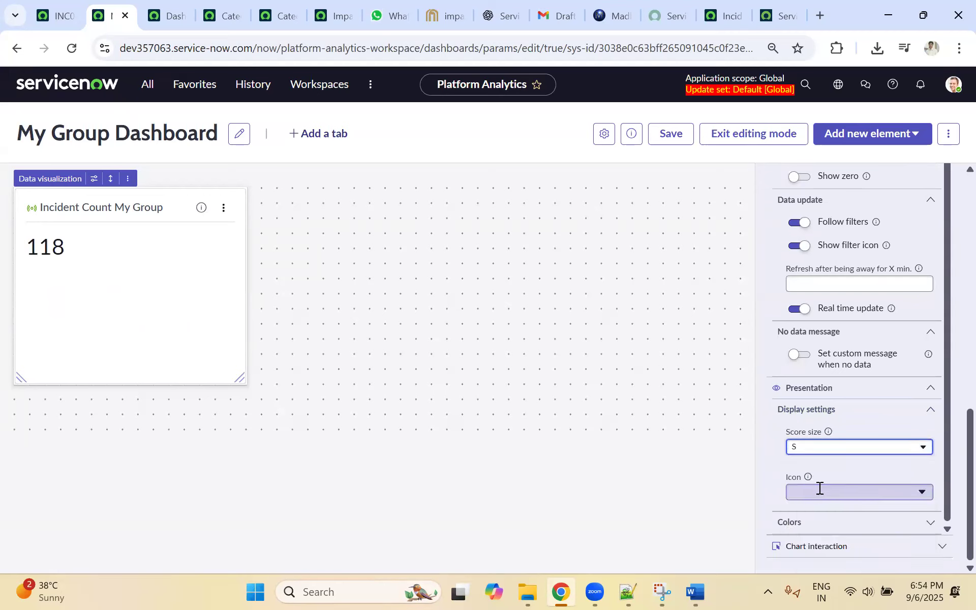
left_click(812, 452)
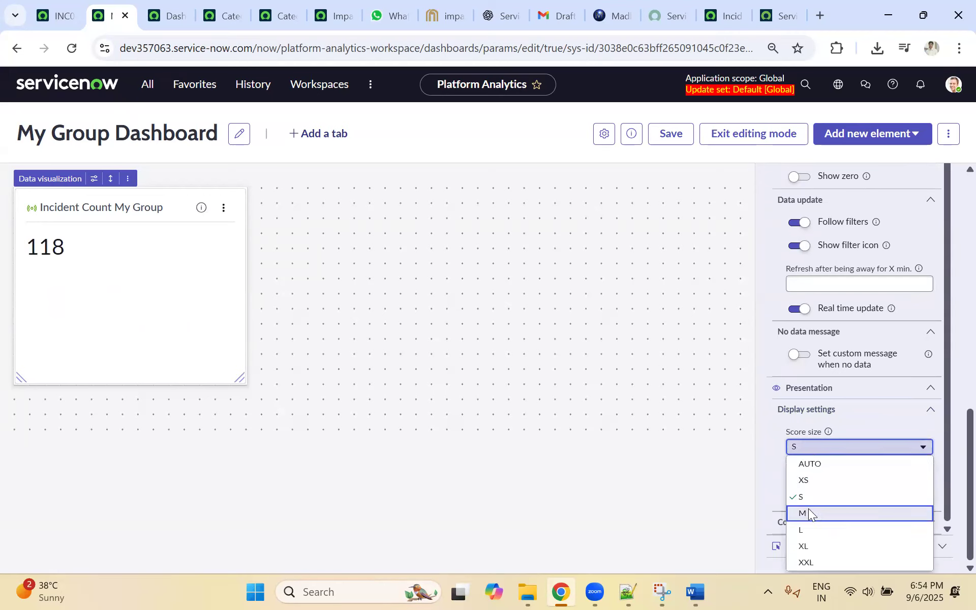
left_click(810, 513)
left_click(810, 448)
left_click(808, 530)
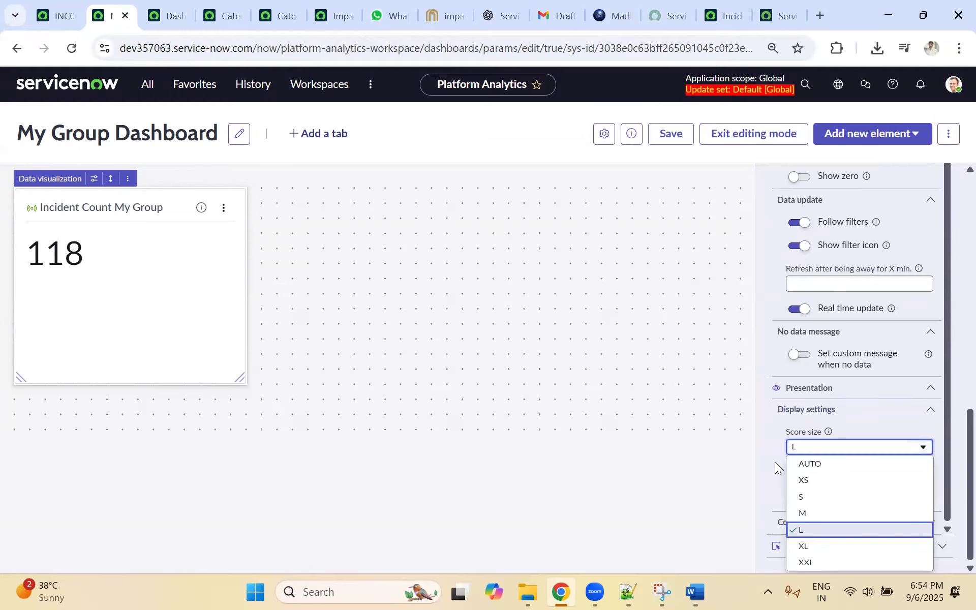
left_click(813, 447)
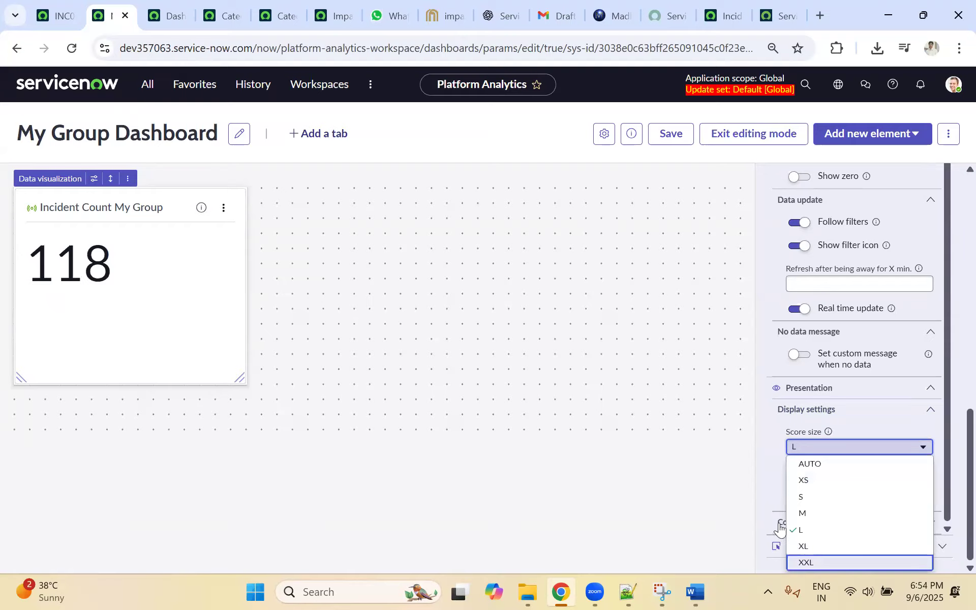
key("Return")
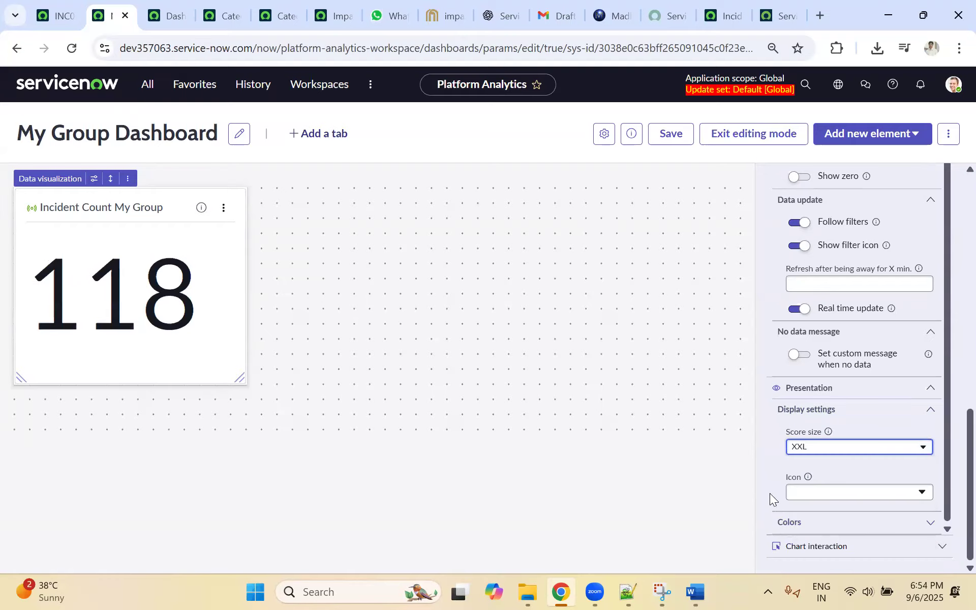
Step: Try the address-book-outline, agile-outline and action-outline icons on the single score visualization
left_click(865, 491)
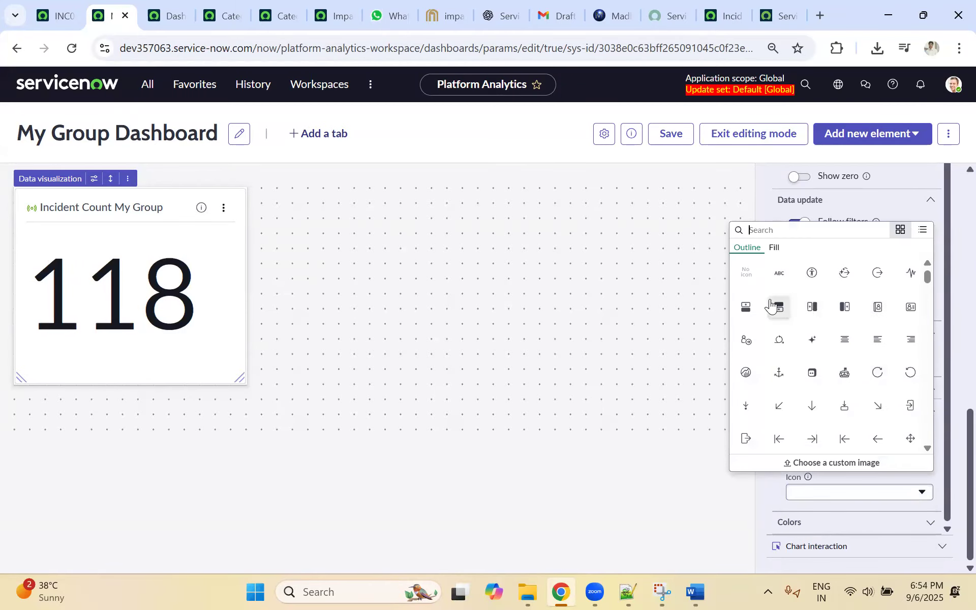
left_click(874, 306)
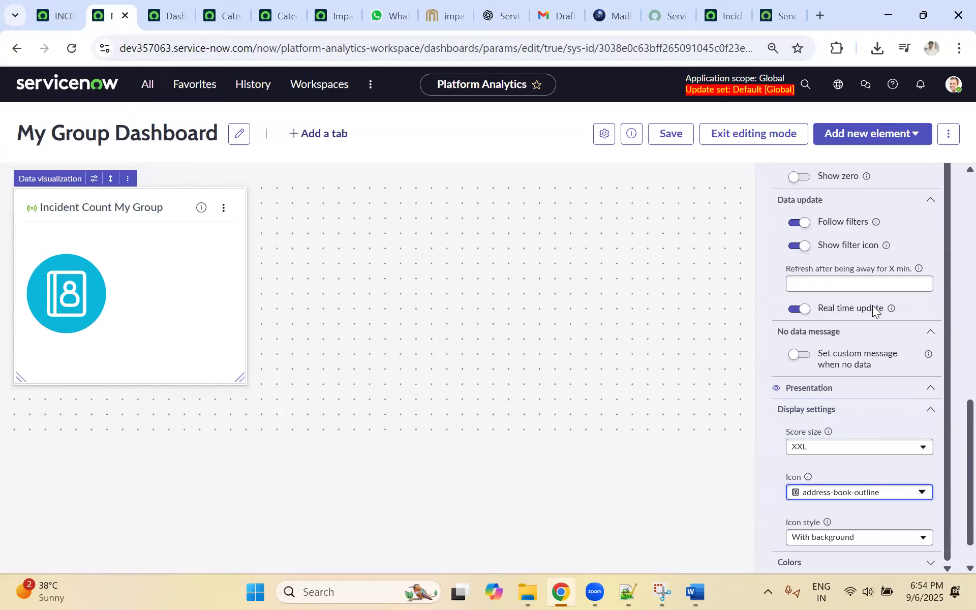
scroll(878, 482, "down", 1)
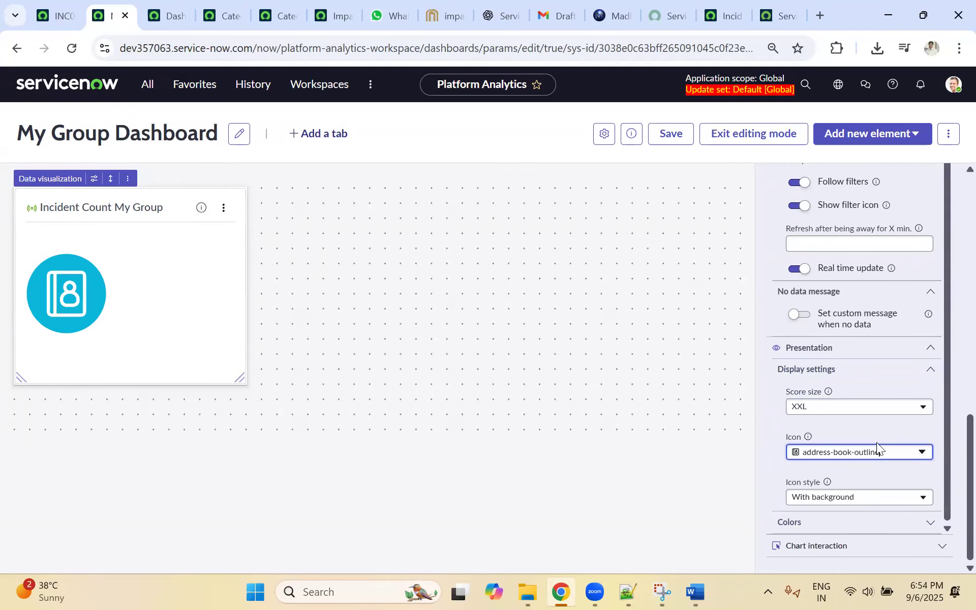
left_click(923, 451)
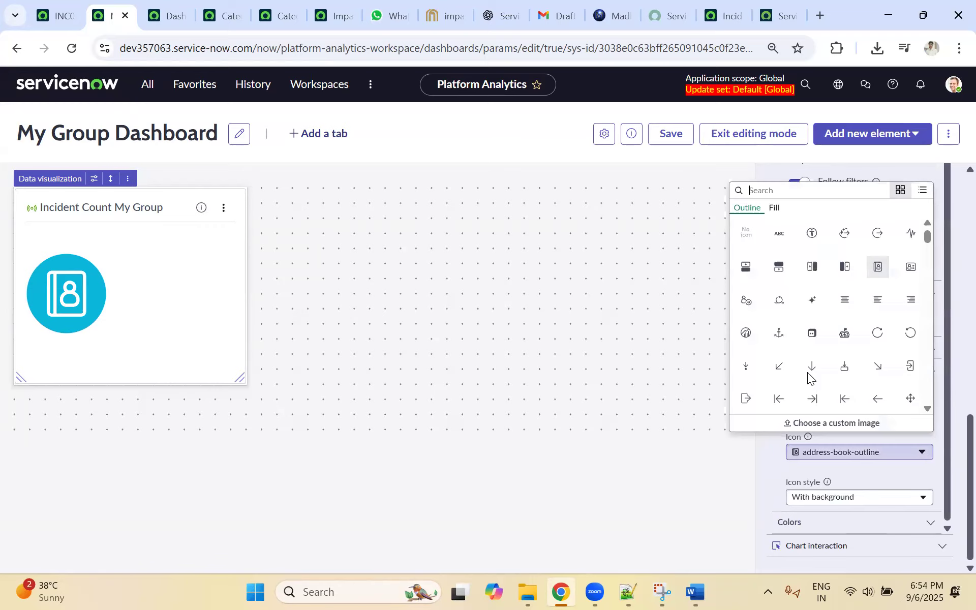
left_click(778, 301)
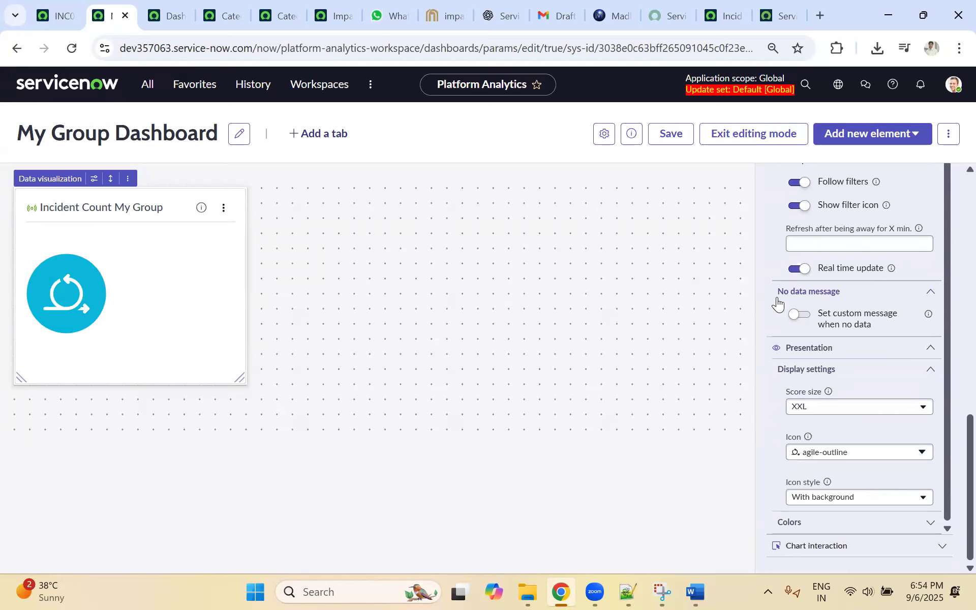
left_click(923, 452)
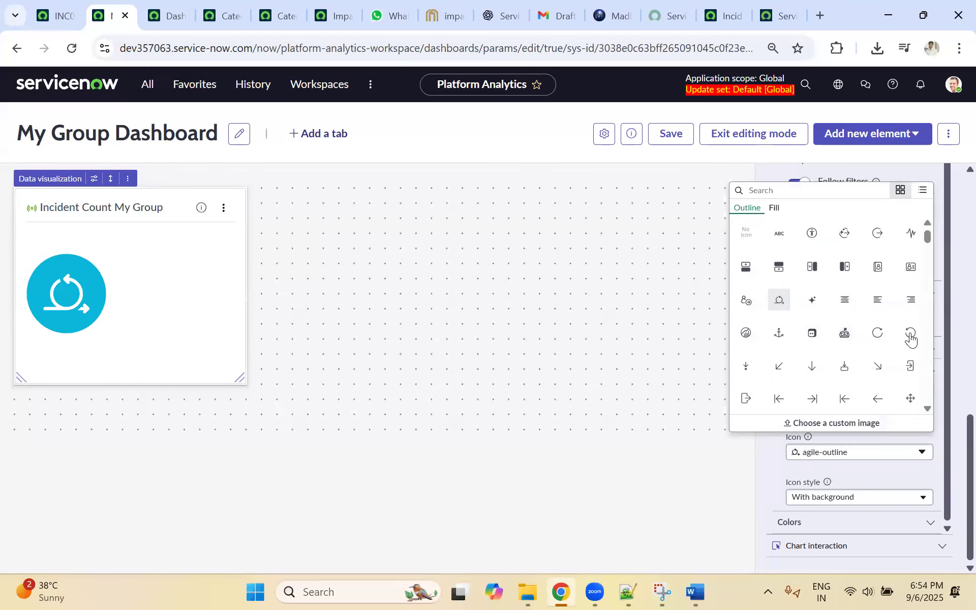
left_click(878, 233)
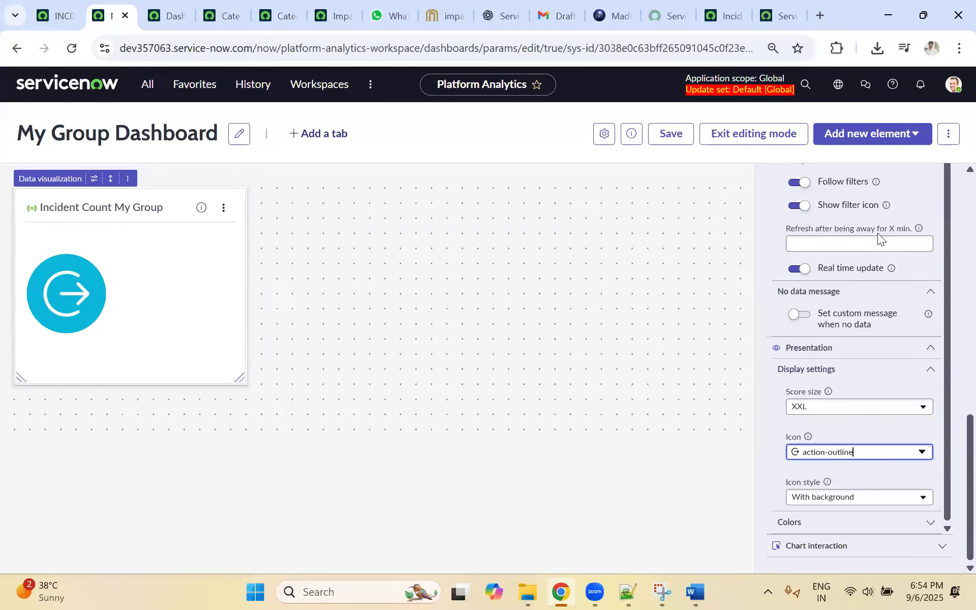
Step: Set the icon style to Without background and change the icon to add-item-above-outline
left_click(842, 501)
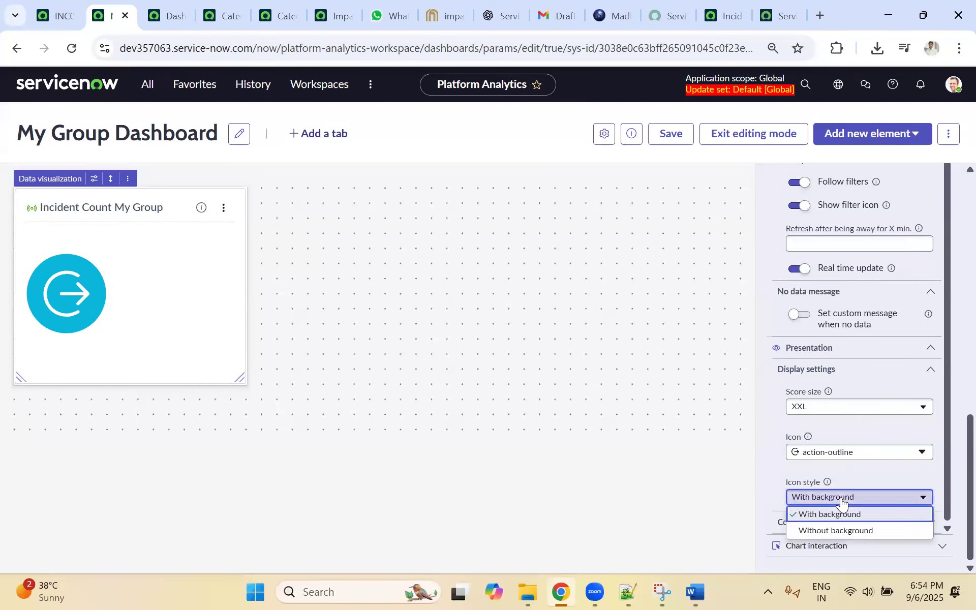
left_click(826, 530)
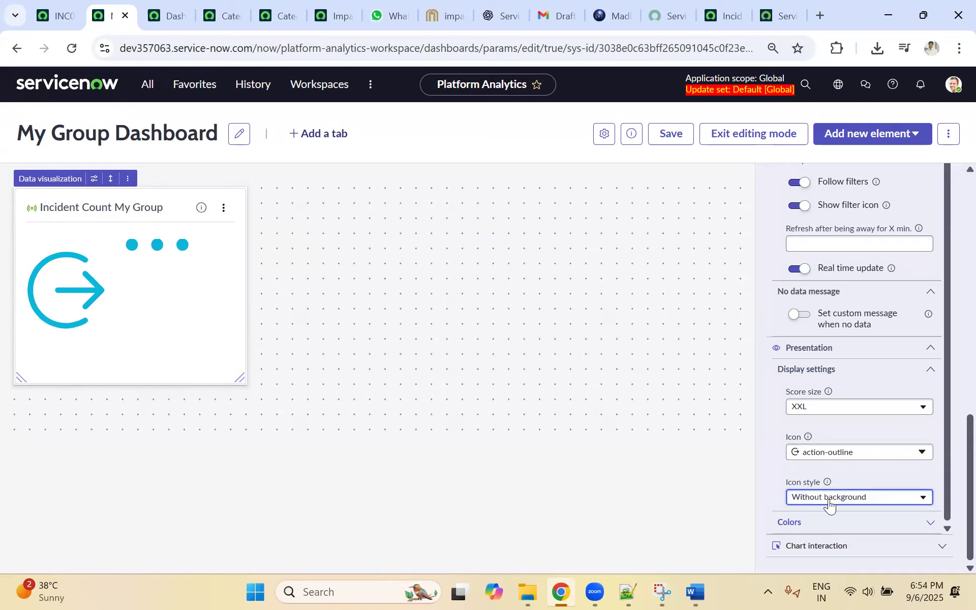
left_click(838, 453)
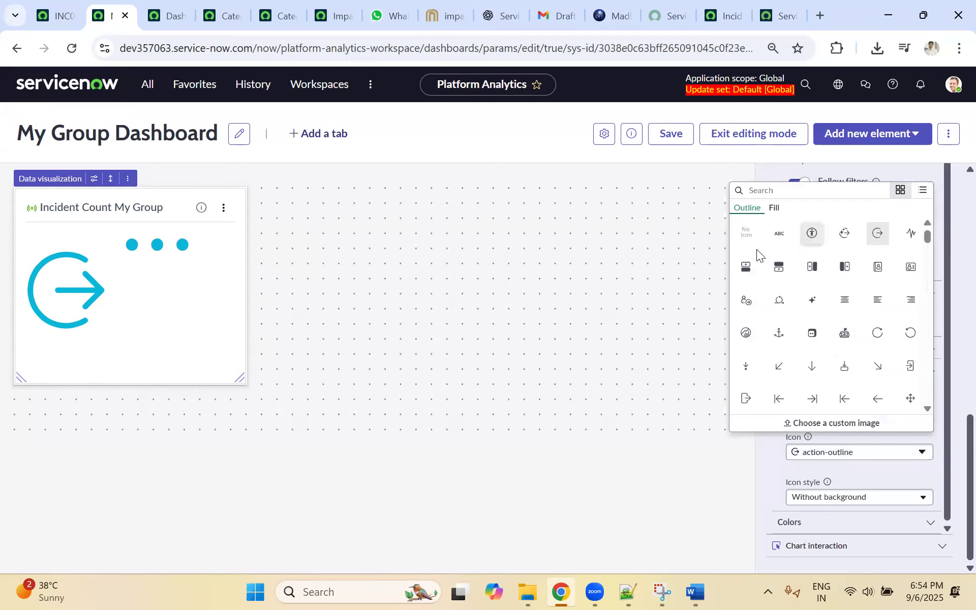
left_click(747, 264)
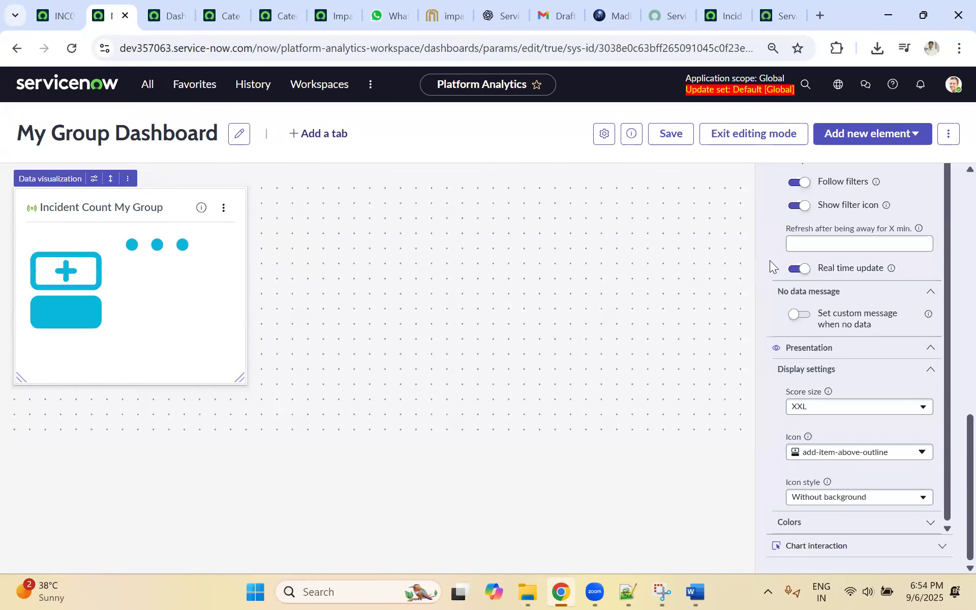
left_click(835, 412)
left_click(835, 413)
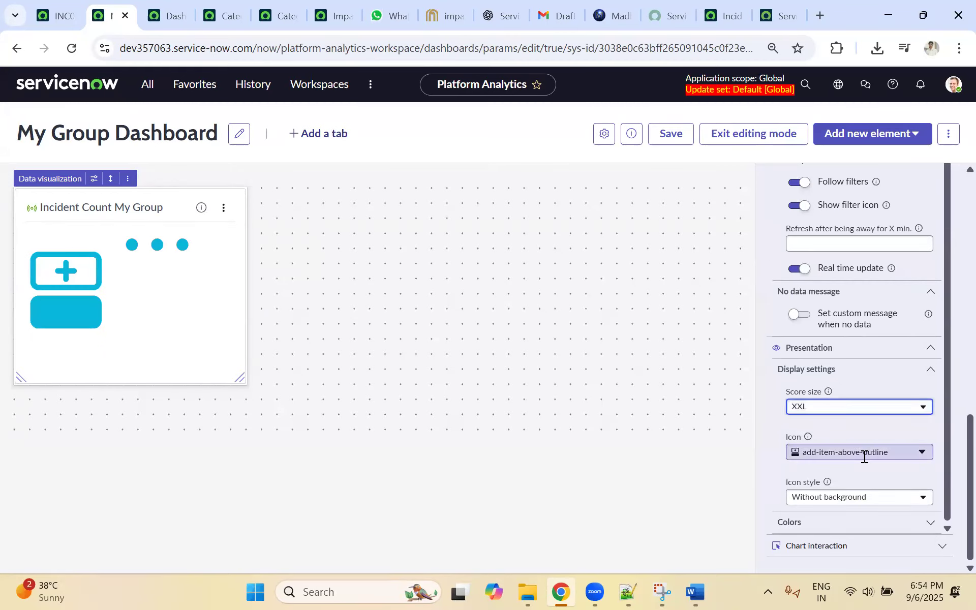
Step: Try the abc-fill and arrow-down-right-fill icons from the fill set, and return the icon setting to No icon
left_click(865, 454)
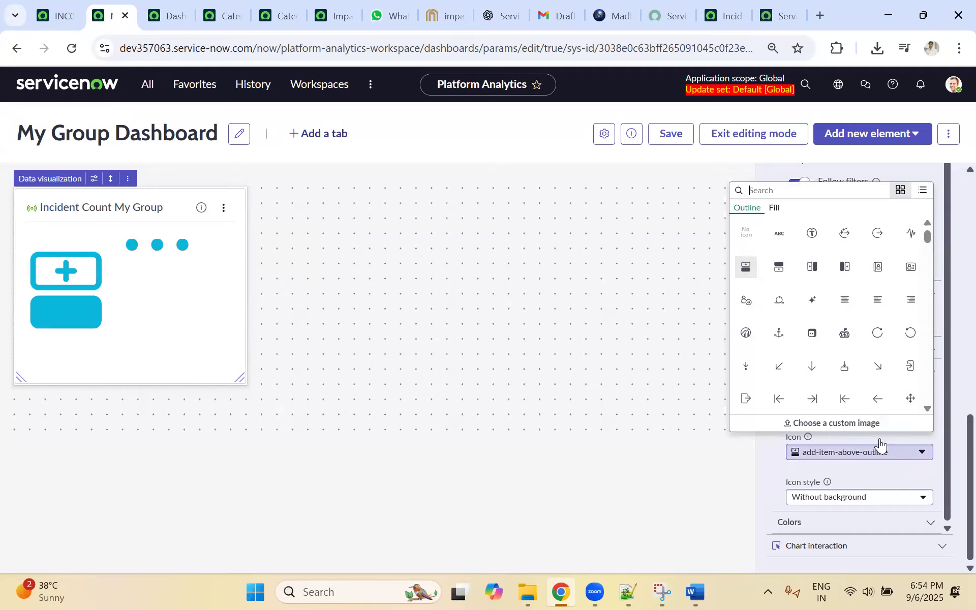
left_click(773, 210)
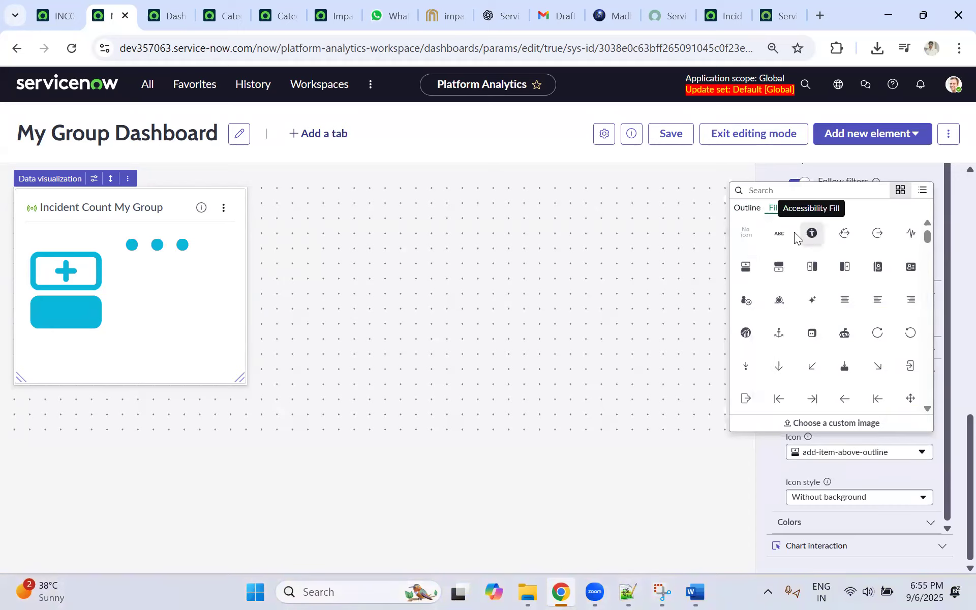
left_click(779, 234)
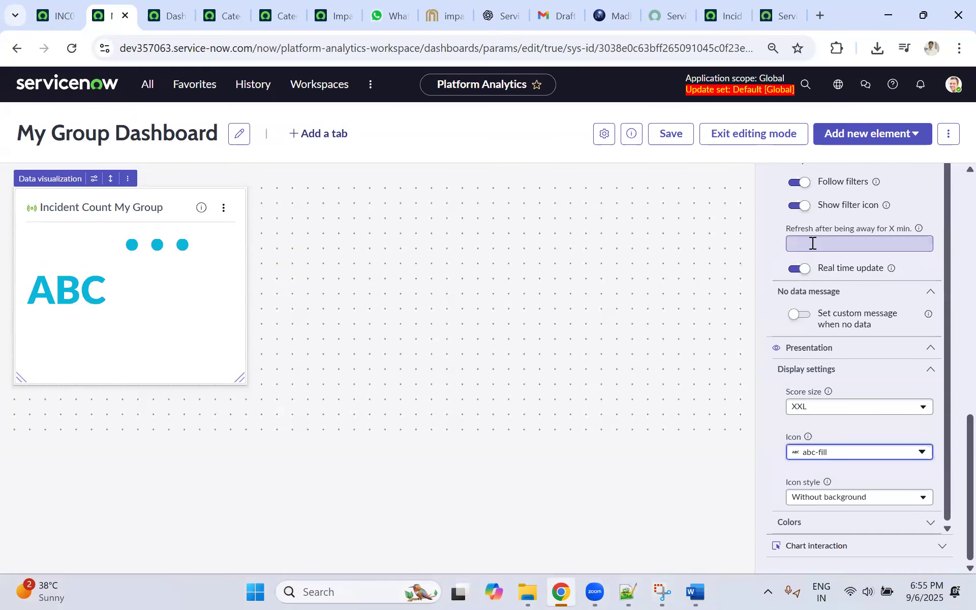
left_click(922, 452)
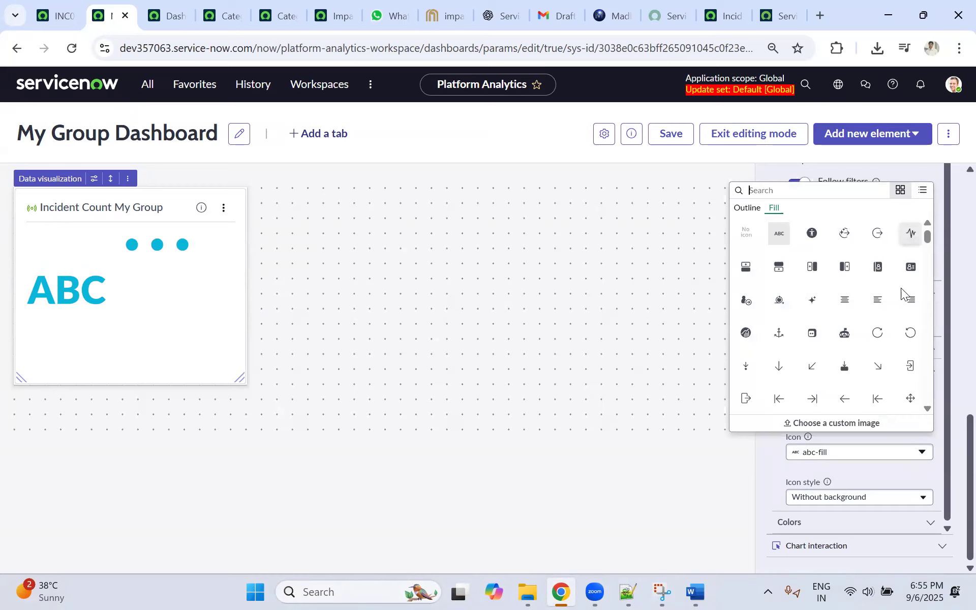
left_click(878, 366)
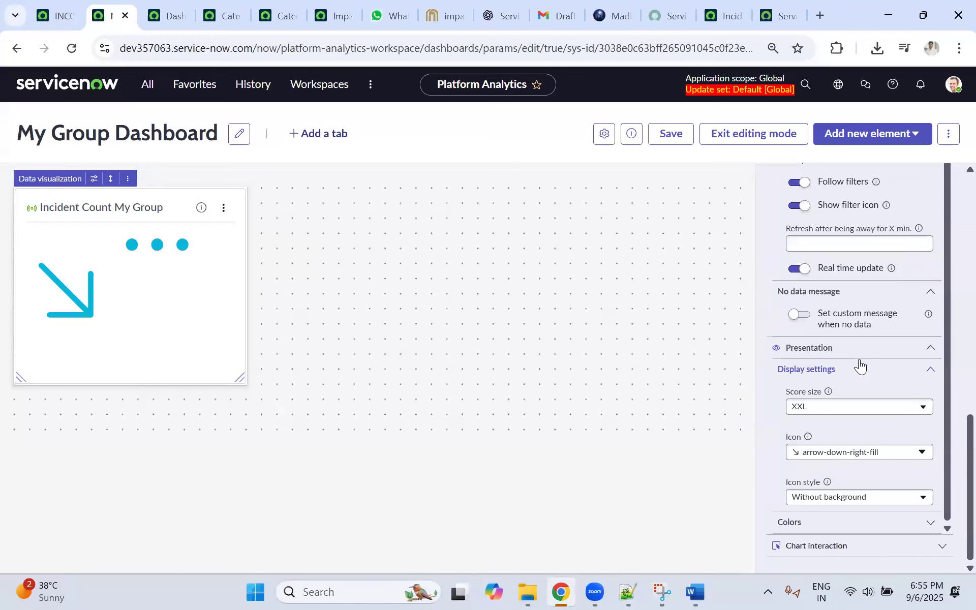
left_click(824, 452)
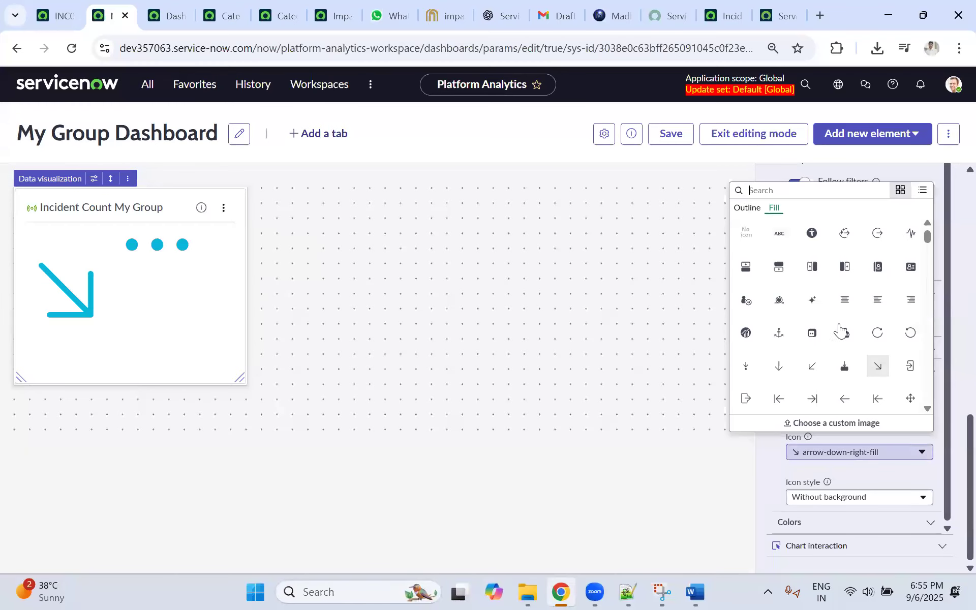
left_click(746, 233)
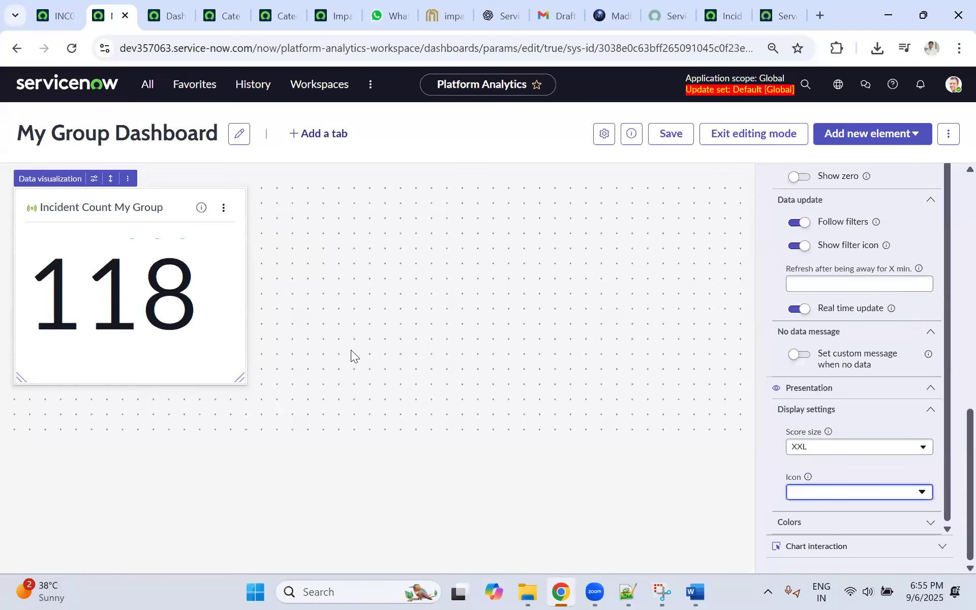
Step: In the visualization's color settings, set the color type to Single color
left_click(929, 522)
left_click(841, 562)
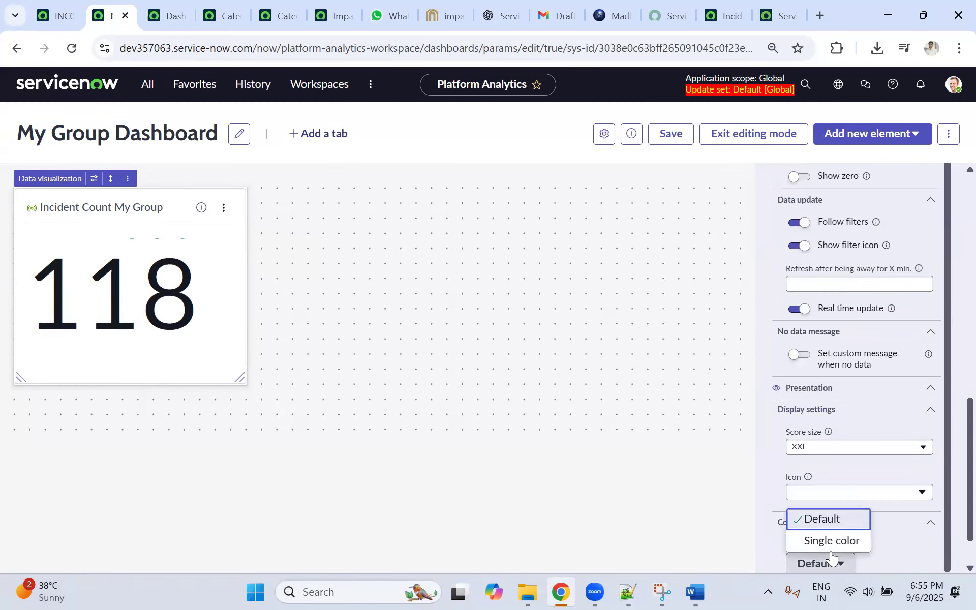
left_click(833, 543)
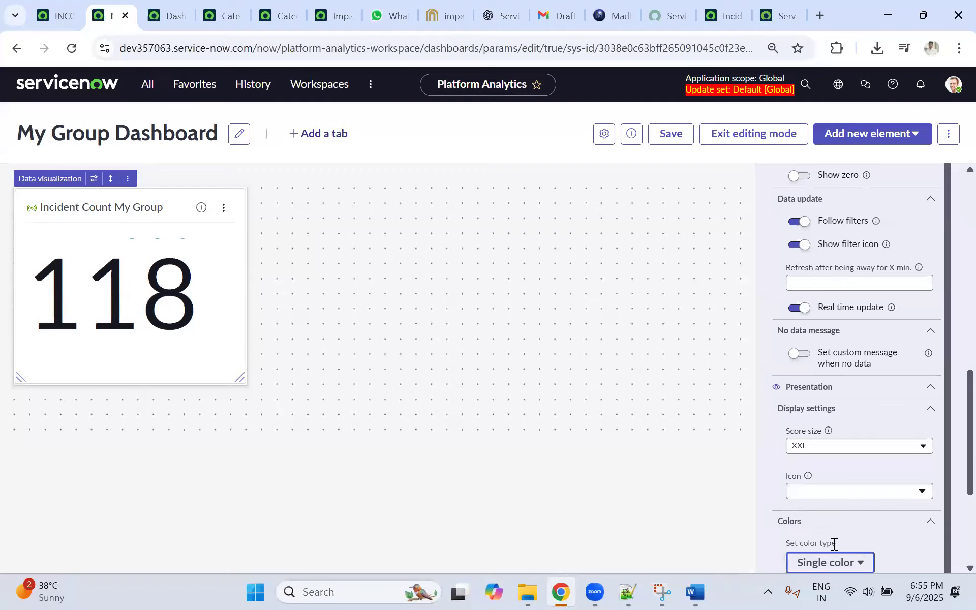
Step: Set the score's value color to UI14 Pink from the color palette
scroll(853, 523, "down", 4)
left_click(828, 400)
left_click(795, 399)
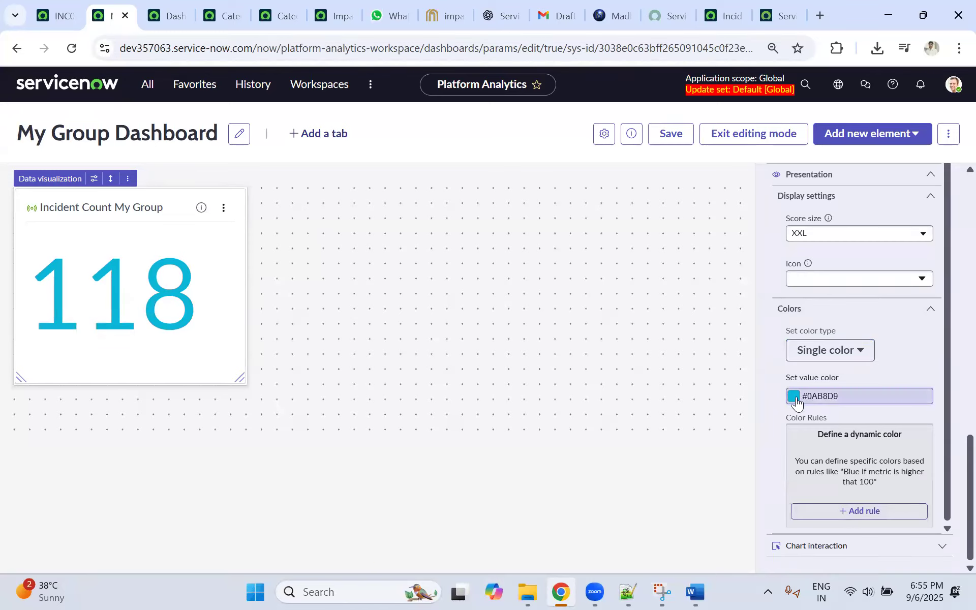
scroll(854, 315, "down", 8)
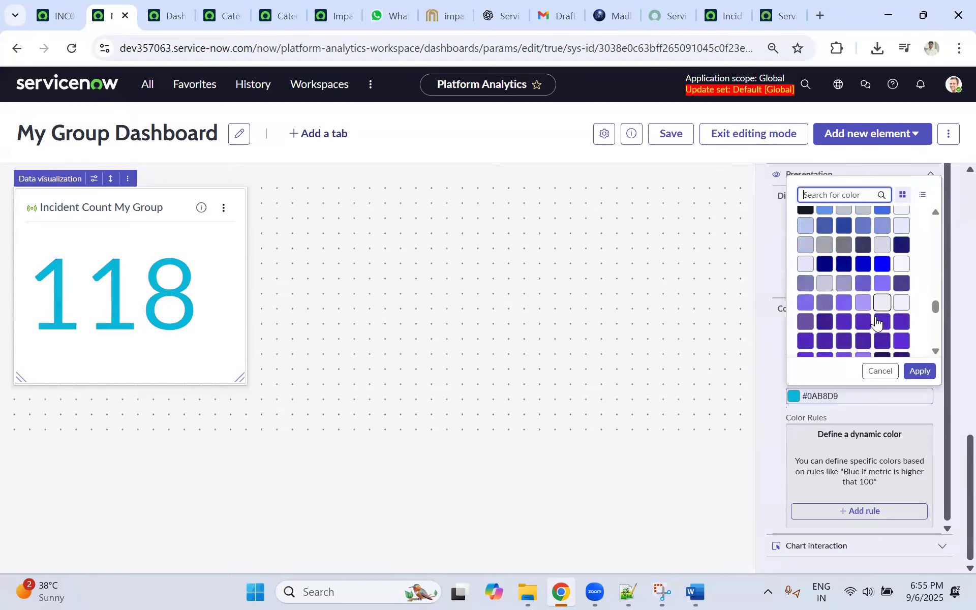
scroll(863, 325, "down", 1)
left_click(881, 324)
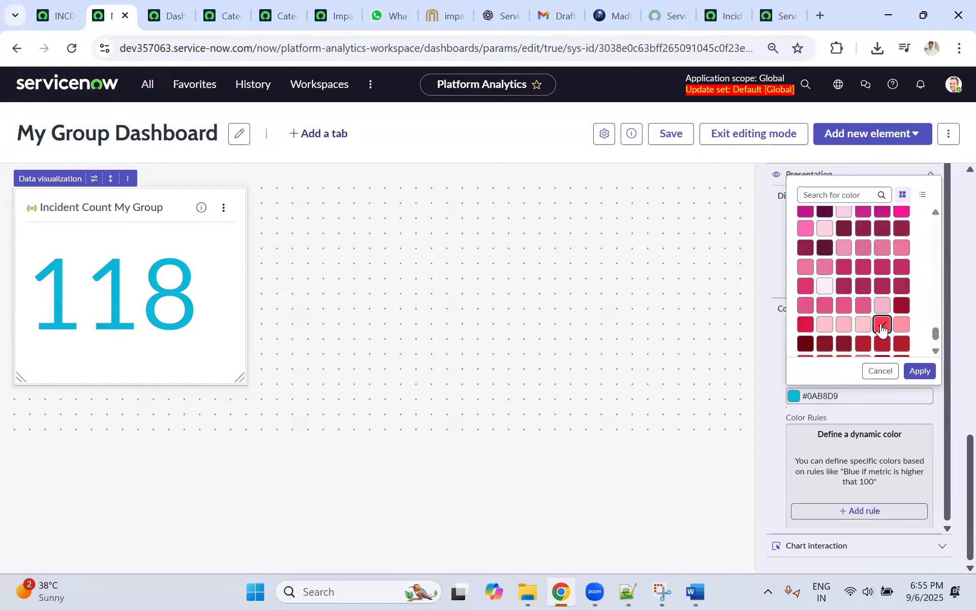
left_click(919, 370)
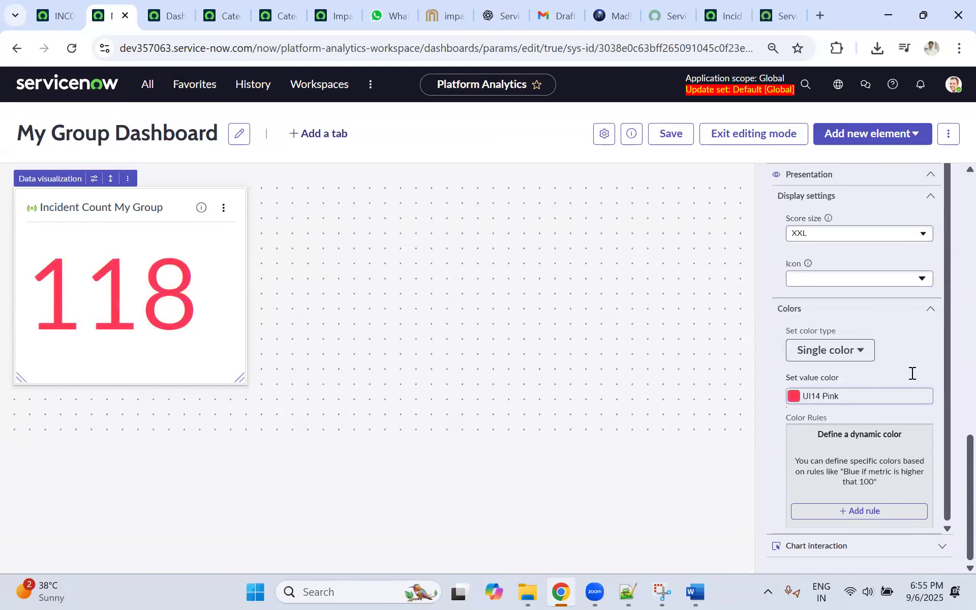
Step: Add a color rule for scores lower than 10, keeping the color #0AB8D9 and order 100
left_click(875, 512)
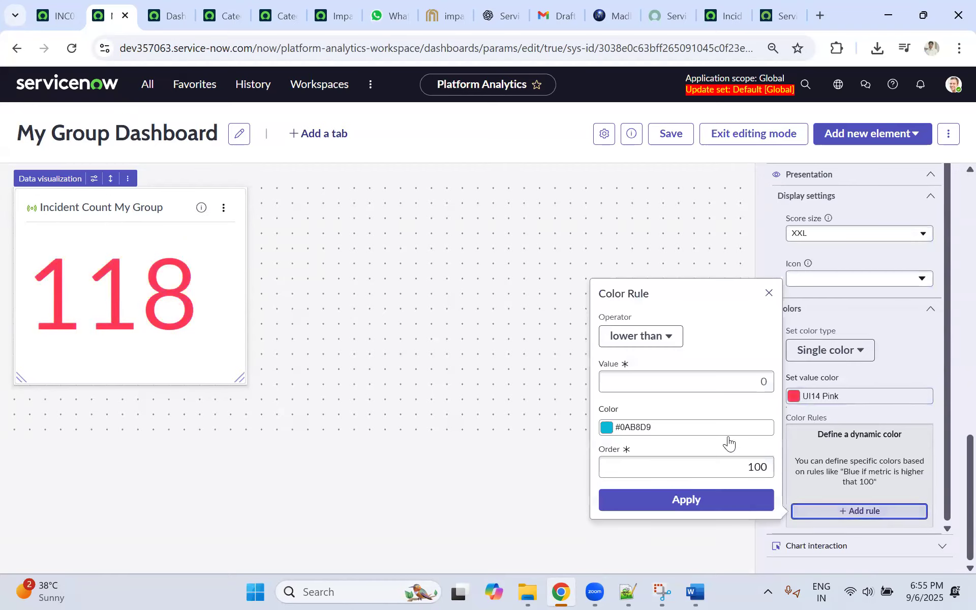
left_click(667, 342)
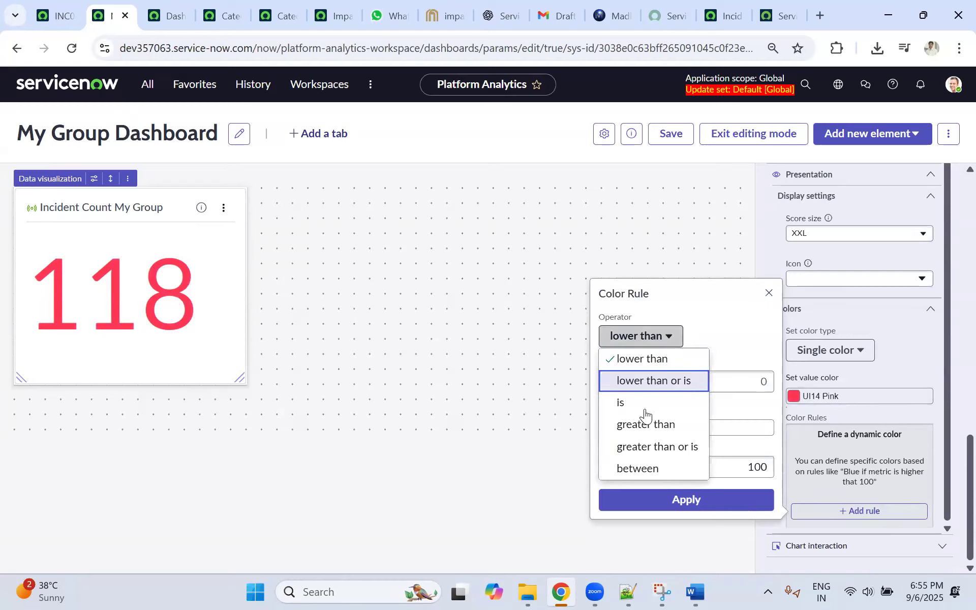
left_click(718, 334)
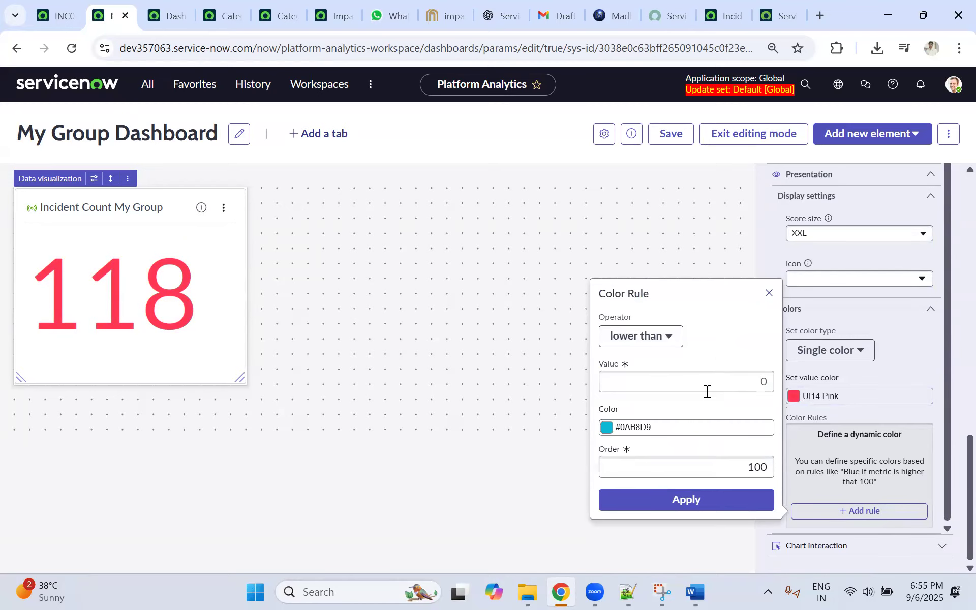
left_click(692, 501)
left_click(731, 376)
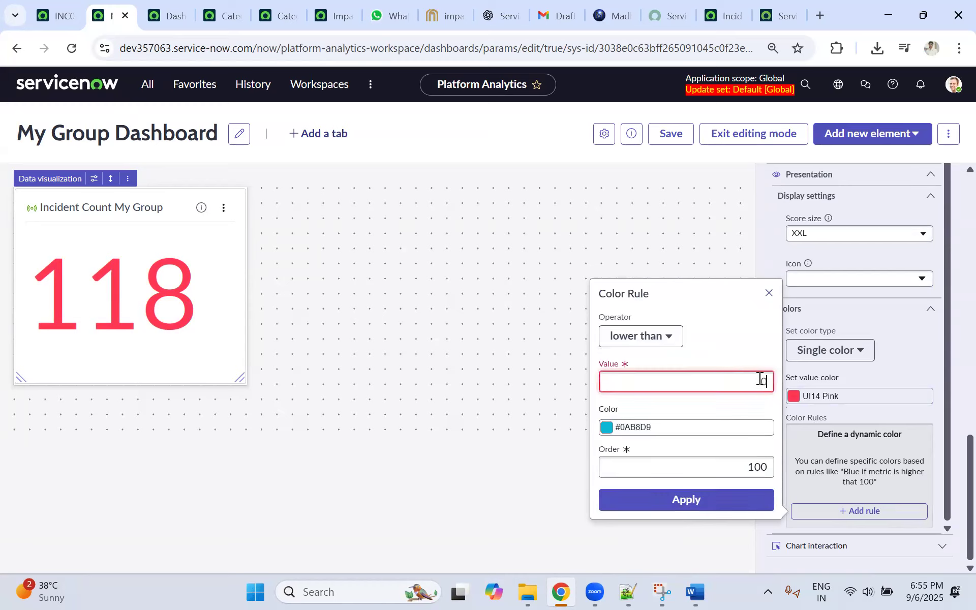
type("10")
left_click(684, 502)
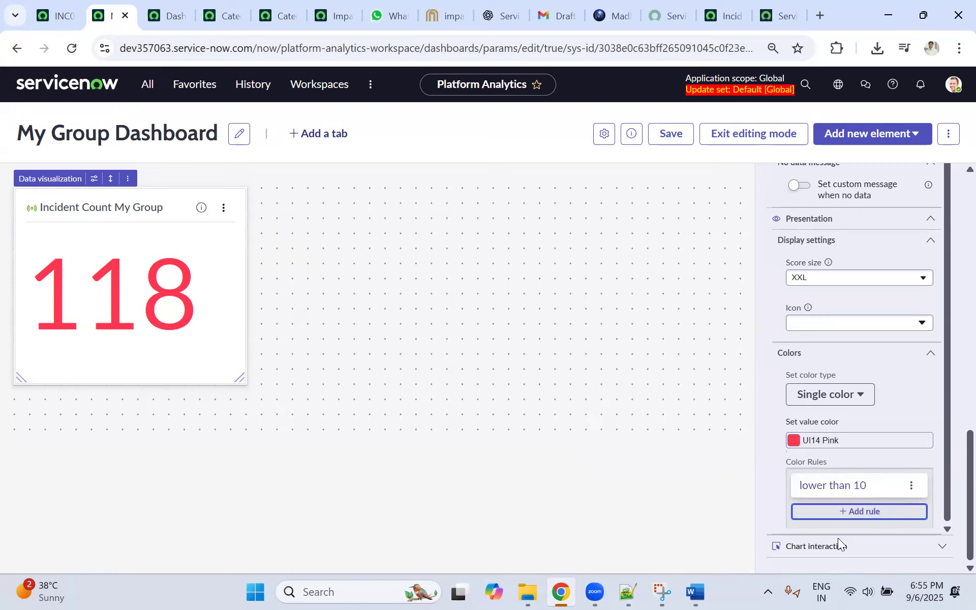
Step: In the Incident Count My Group visualization's chart interaction settings, set the action to Go to URL
left_click(897, 545)
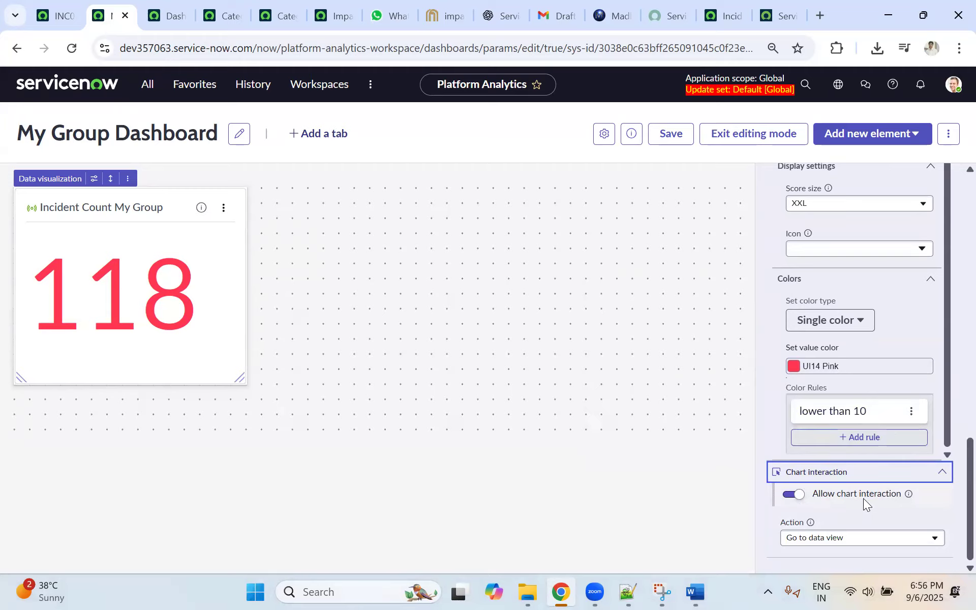
left_click(849, 540)
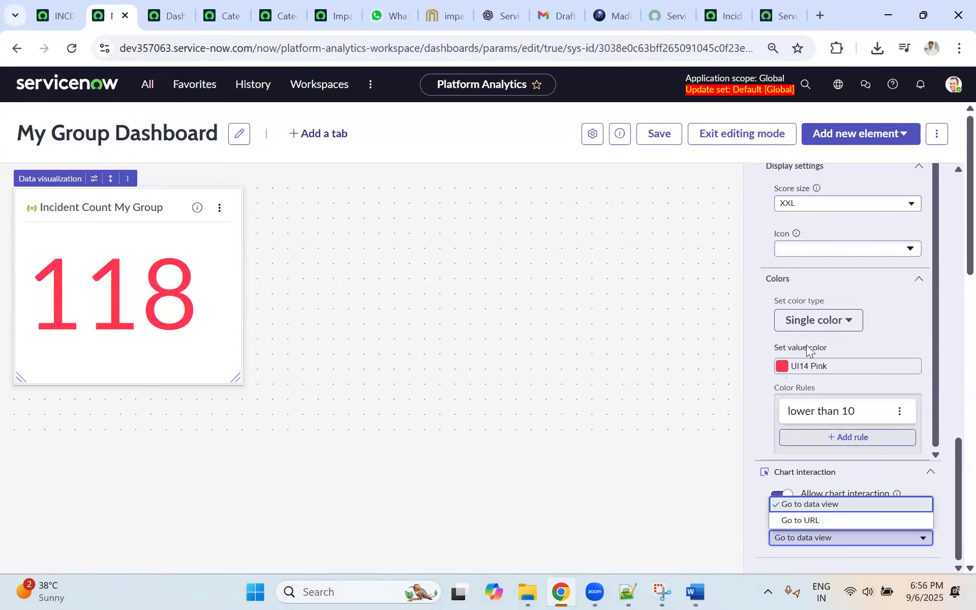
left_click(571, 351)
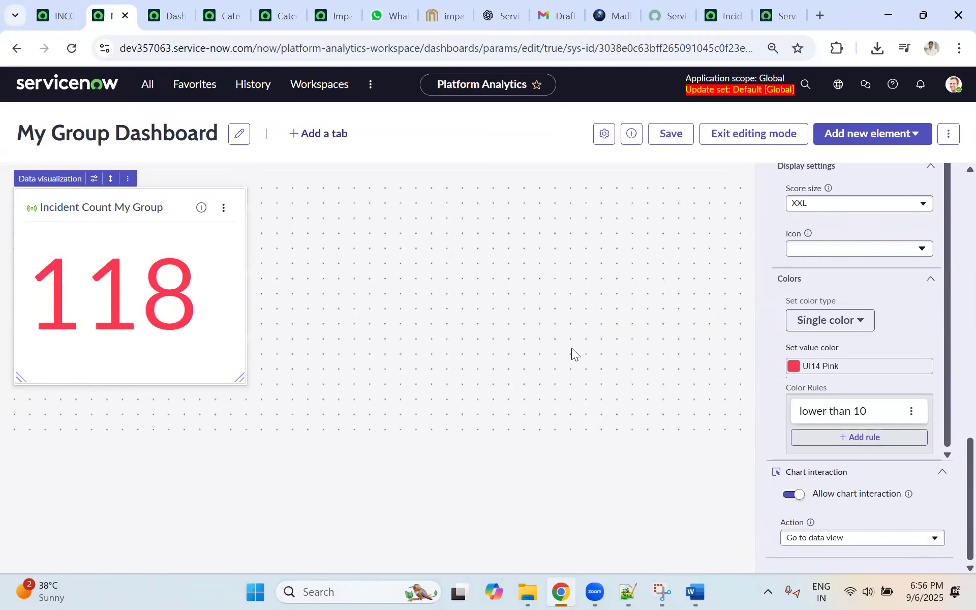
left_click(833, 538)
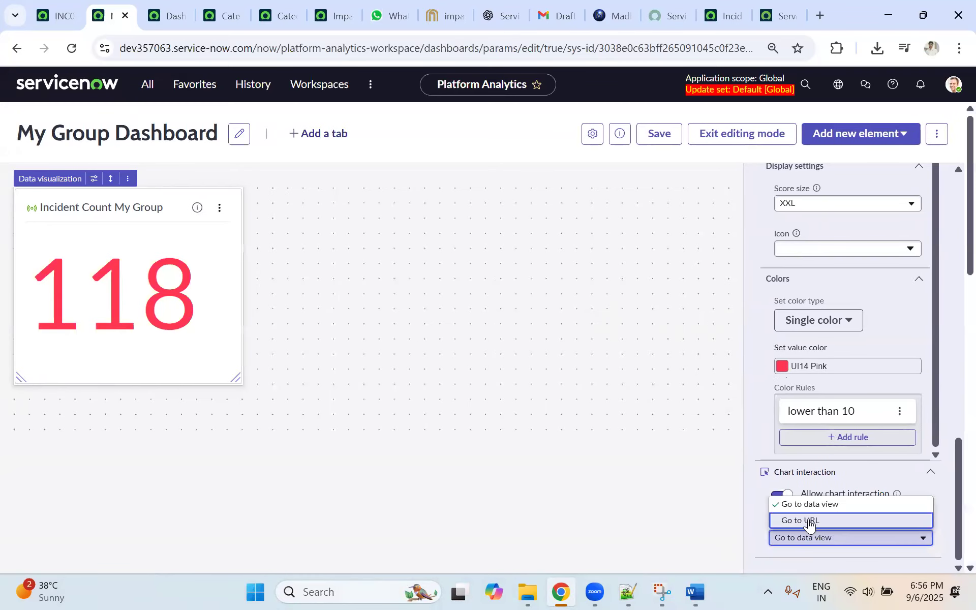
left_click(809, 521)
scroll(758, 467, "down", 2)
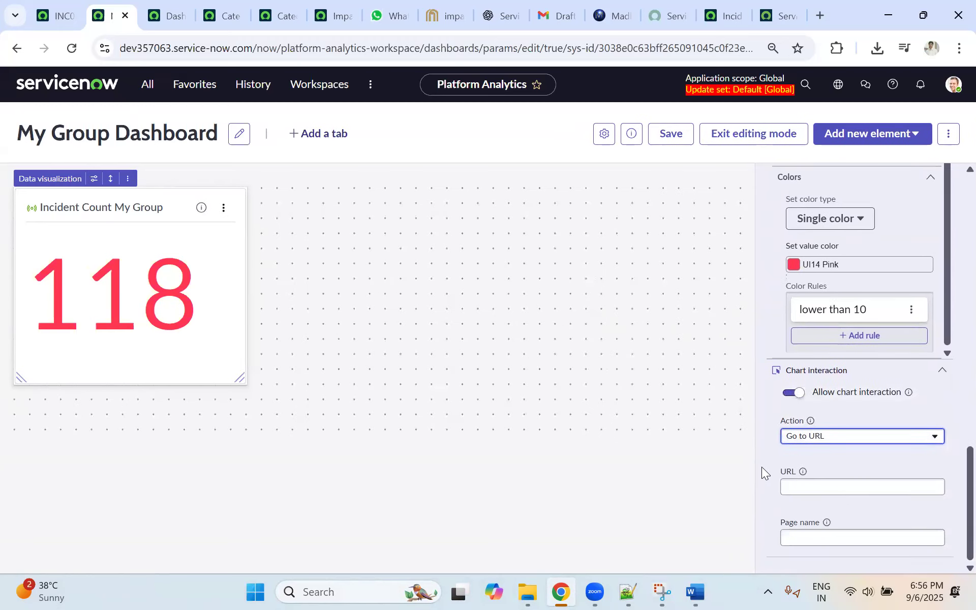
Step: Try using the Dashboard Network dashboard's copied address as the chart interaction URL, and clear that URL
left_click(810, 488)
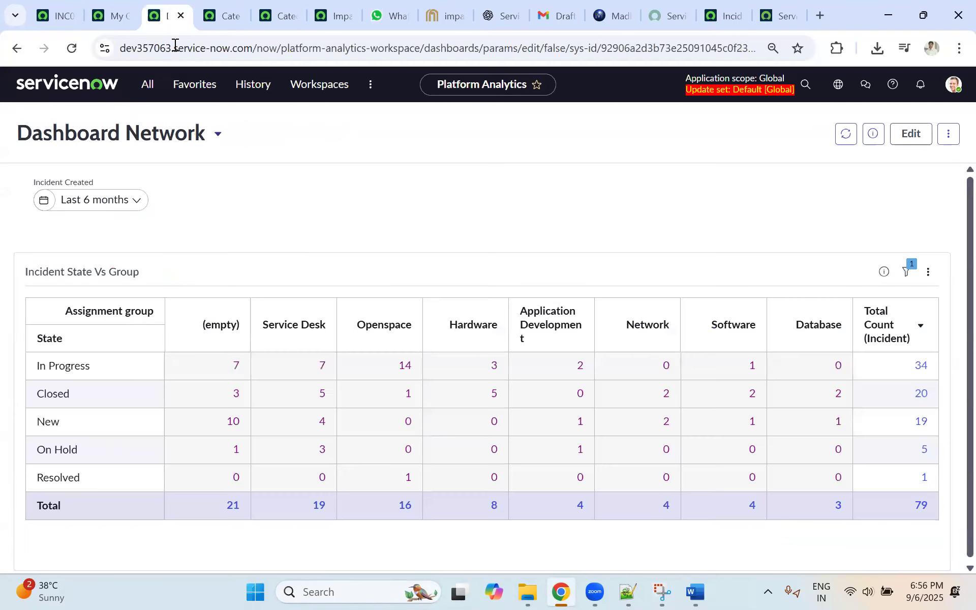
left_click(170, 15)
left_click(172, 51)
right_click(177, 49)
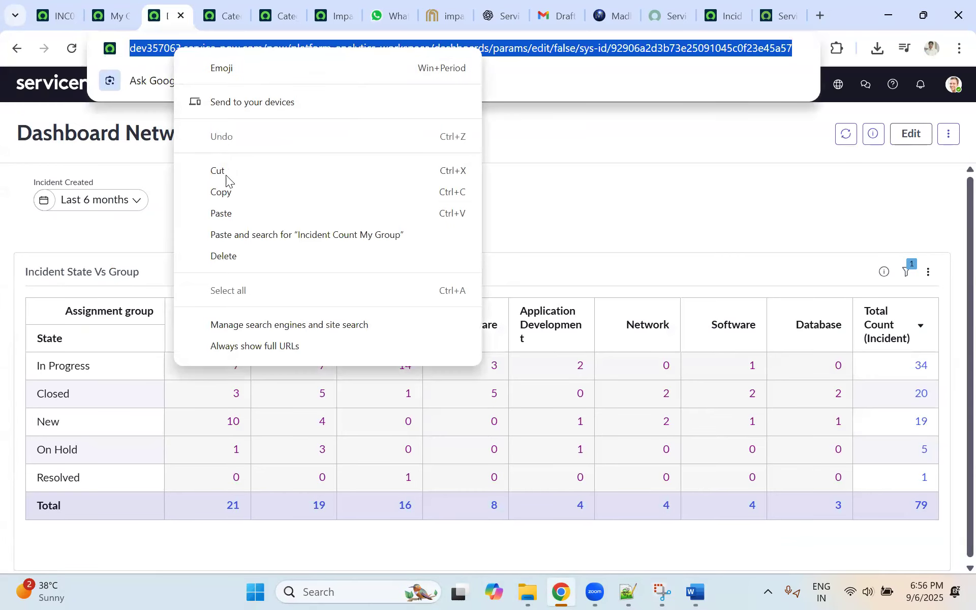
left_click(218, 192)
left_click(117, 8)
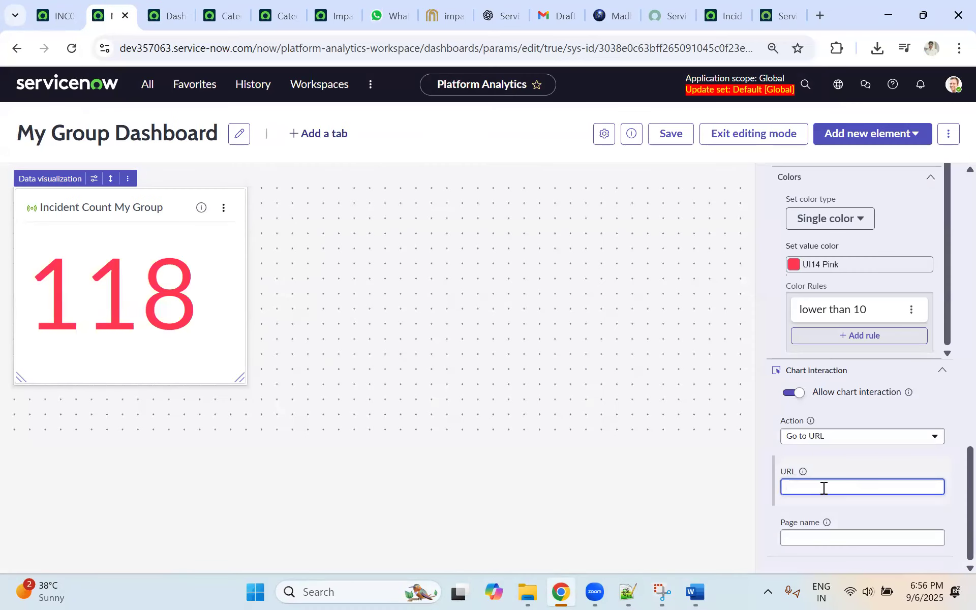
key("ctrl+v")
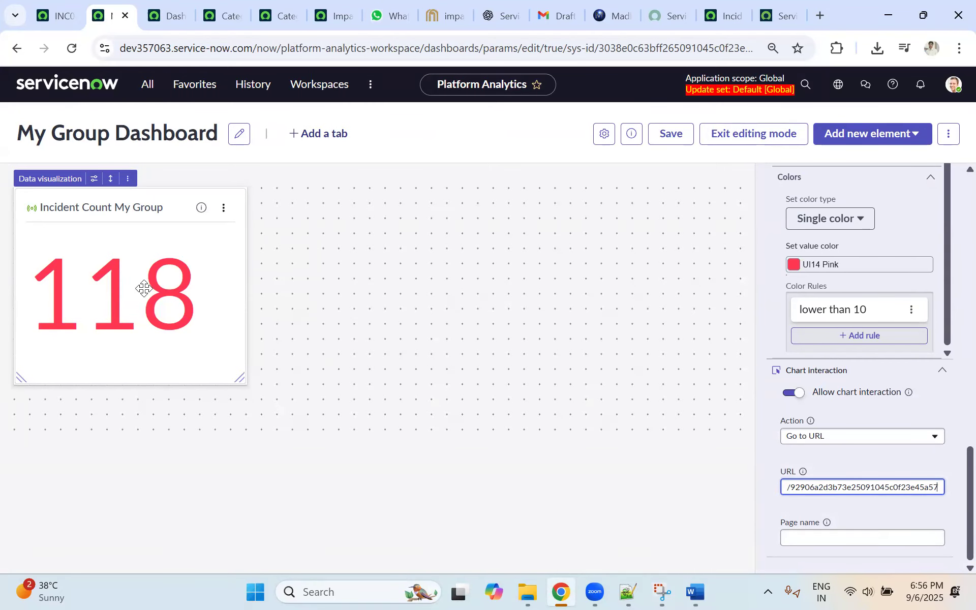
left_click(166, 20)
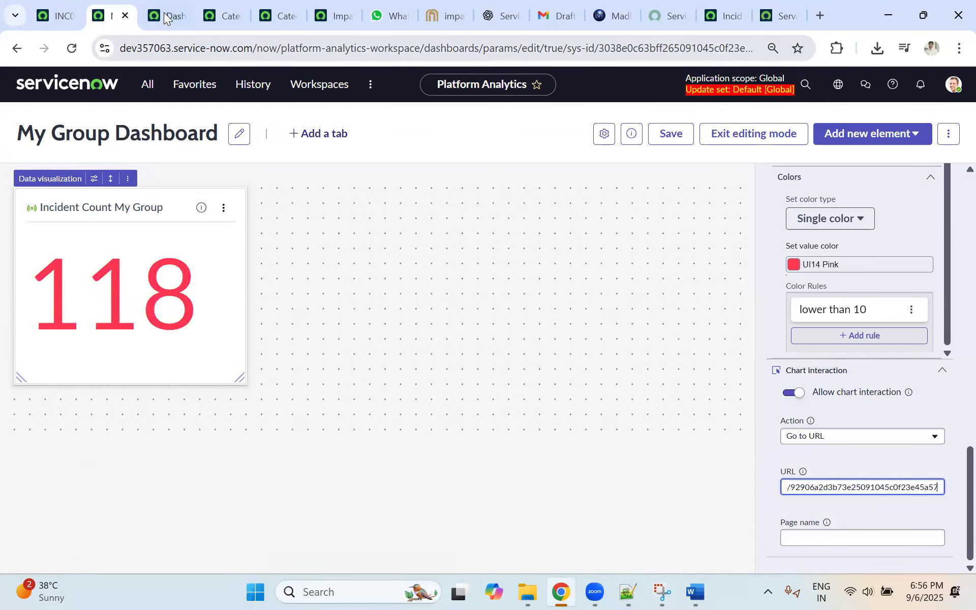
left_click(107, 19)
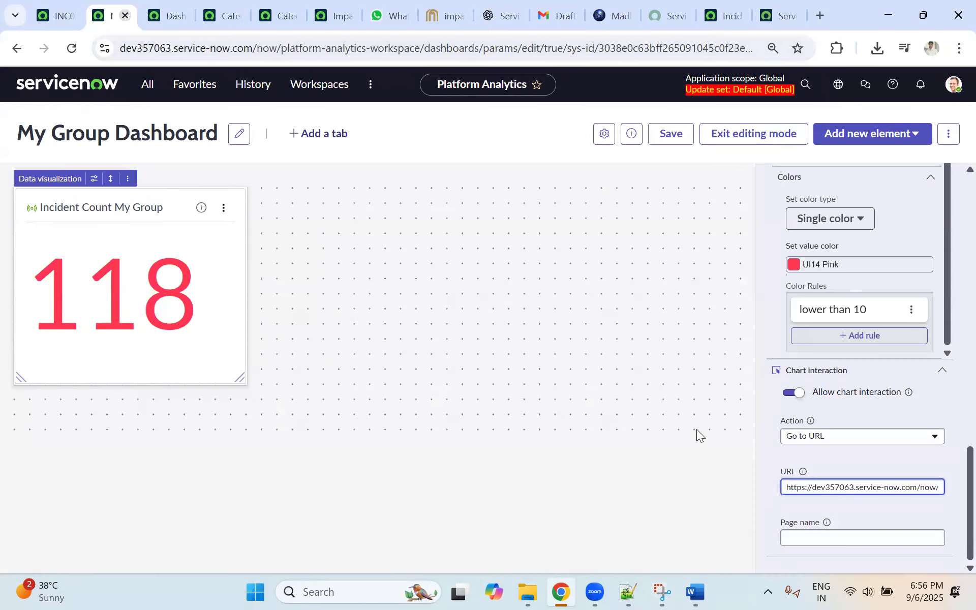
triple_click(836, 491)
key("BackSpace")
Step: Fill in the page name for the Go to URL action, save the dashboard and exit editing mode
left_click(794, 538)
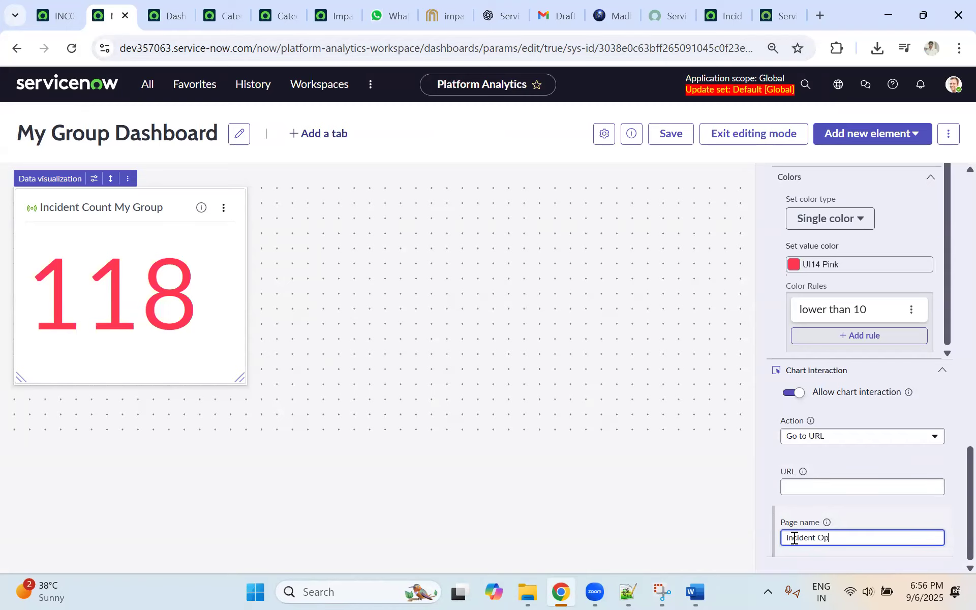
left_click(672, 135)
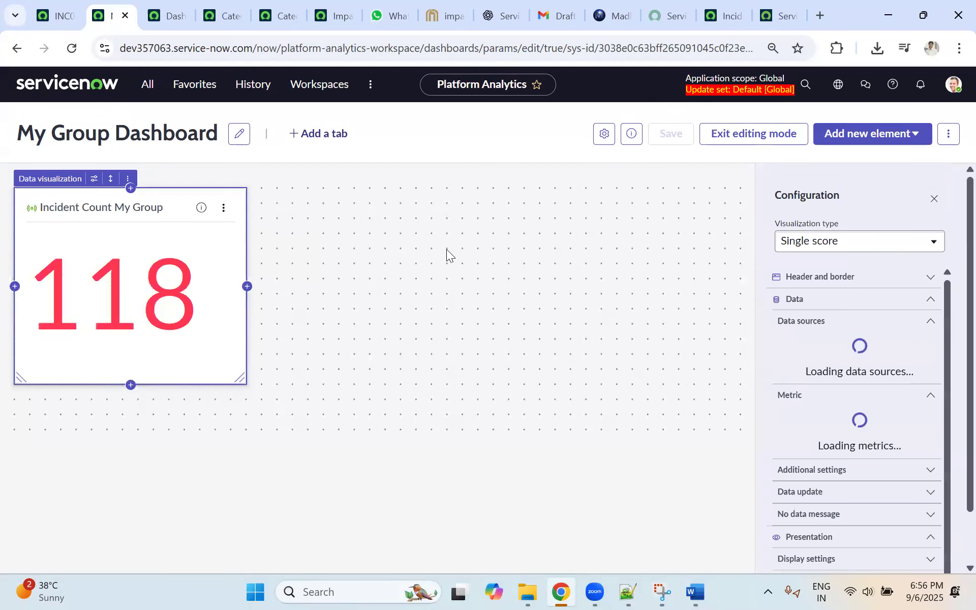
left_click(753, 139)
left_click(647, 357)
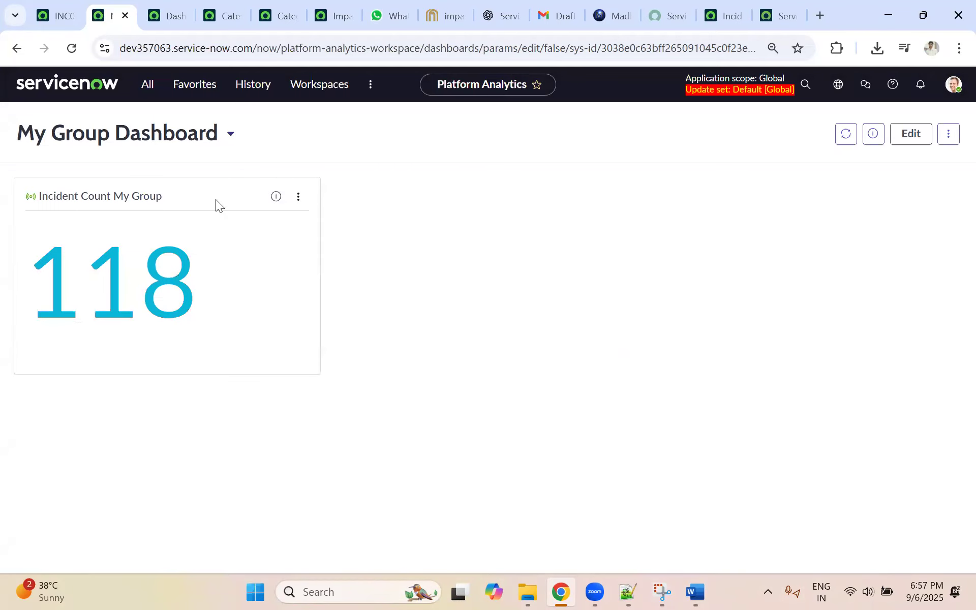
Step: Reopen the dashboard for editing and add a new data visualization of type Dial
left_click(908, 134)
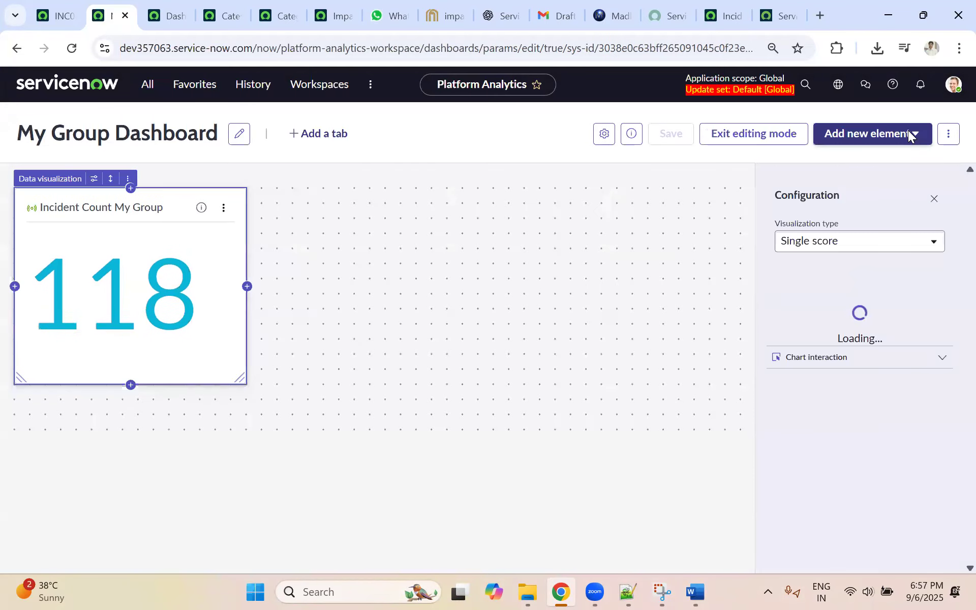
left_click(811, 243)
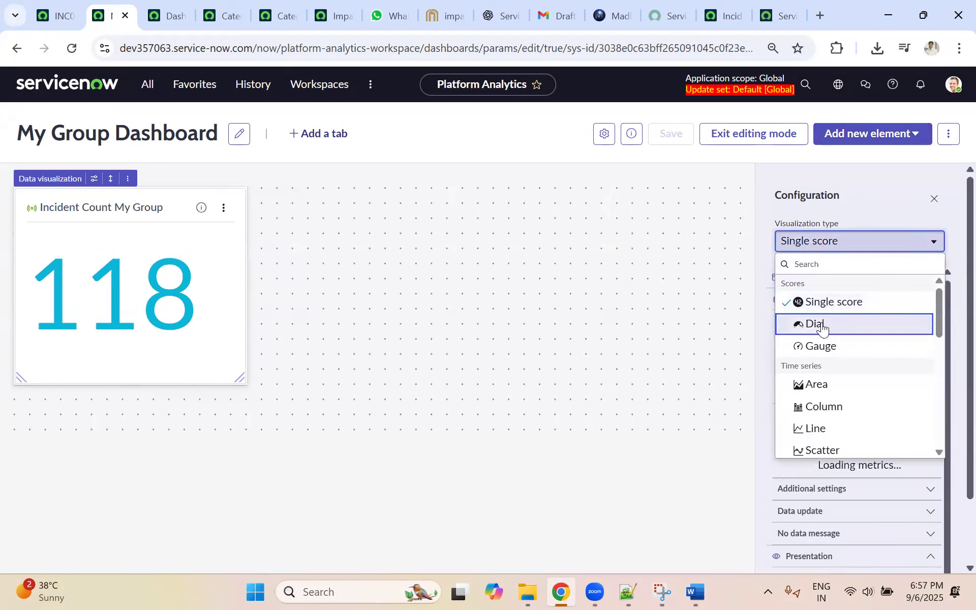
left_click(601, 231)
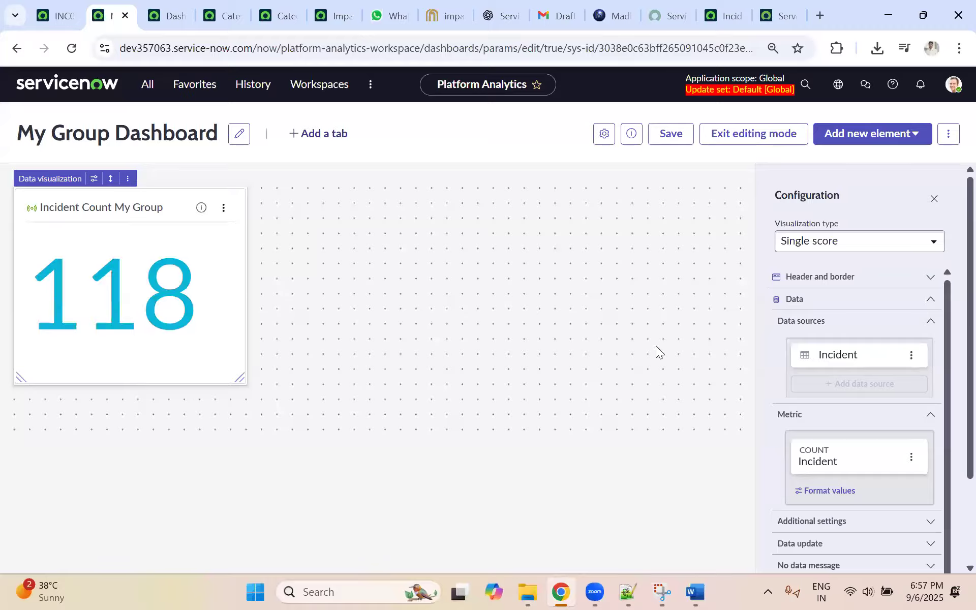
left_click(922, 135)
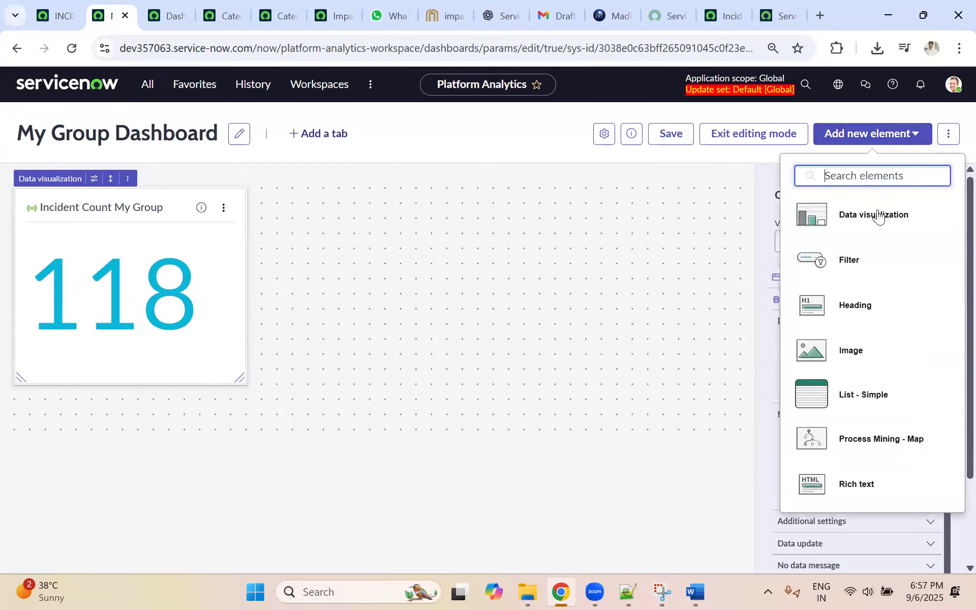
left_click(874, 216)
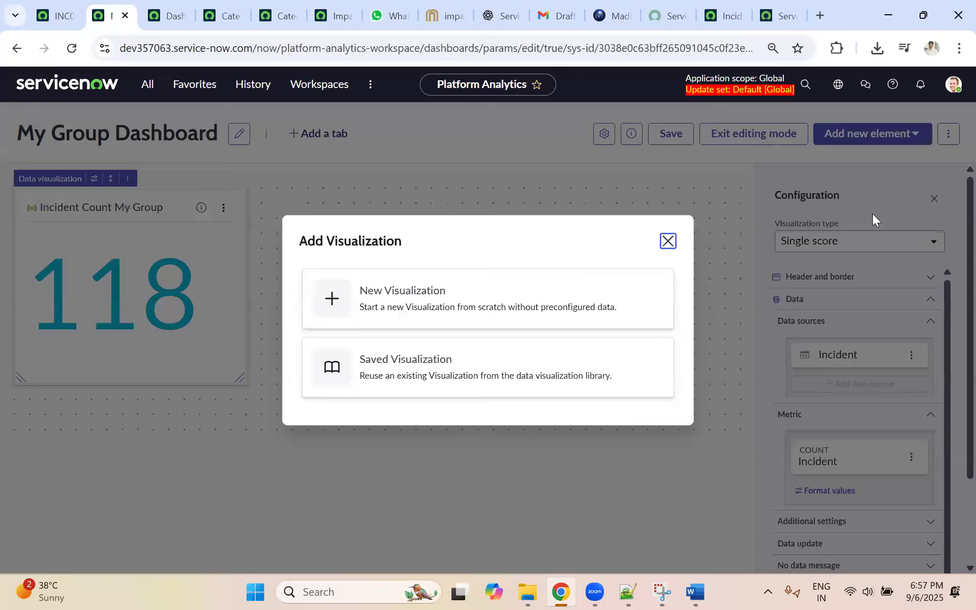
left_click(414, 307)
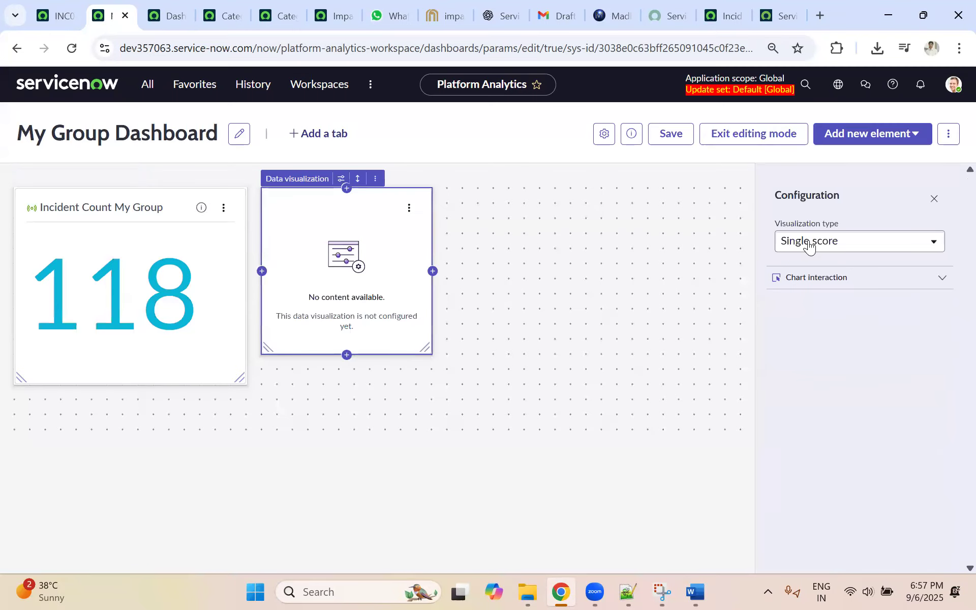
left_click(809, 243)
left_click(813, 324)
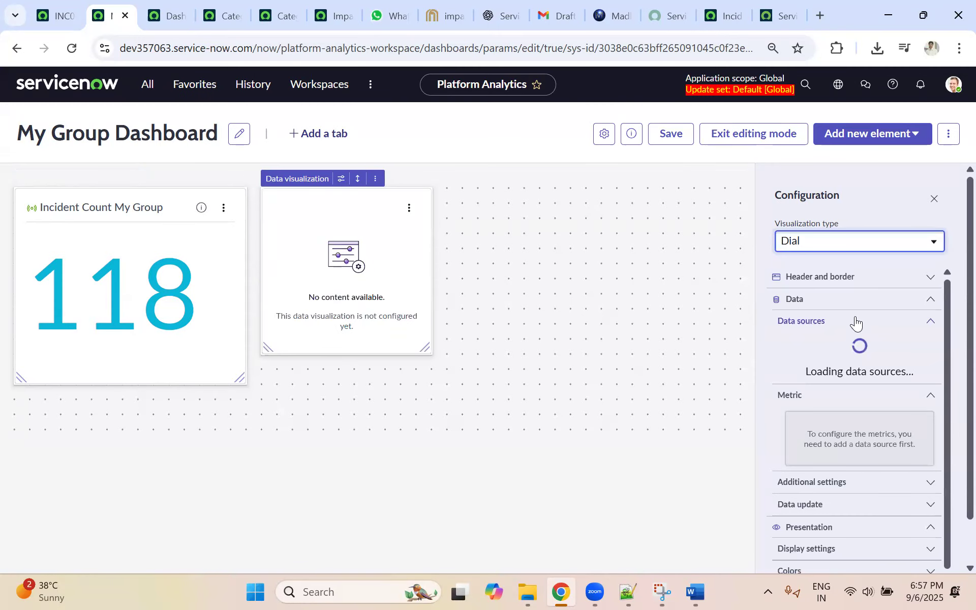
Step: Set the dial's chart title and description to "Incident On Hold" and turn on Wrap title
left_click(843, 276)
left_click(803, 360)
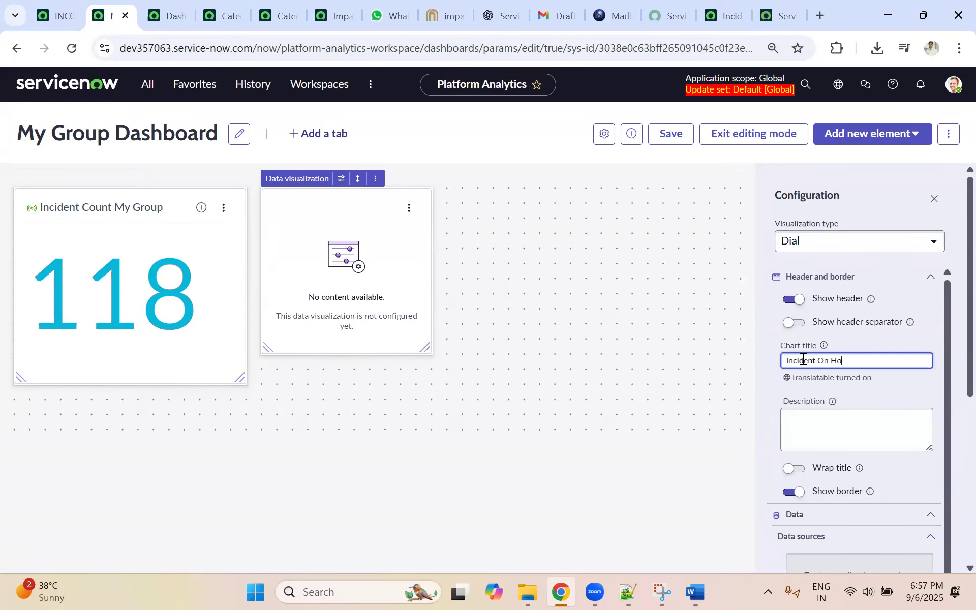
type("Incident On Hold")
key("ctrl+a")
key("ctrl+c")
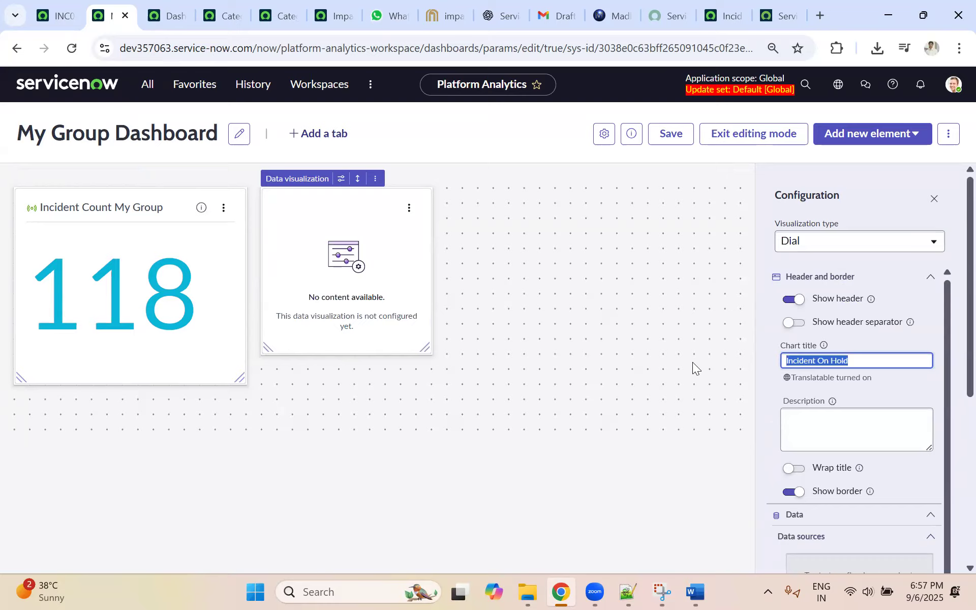
left_click(832, 431)
key("ctrl+v")
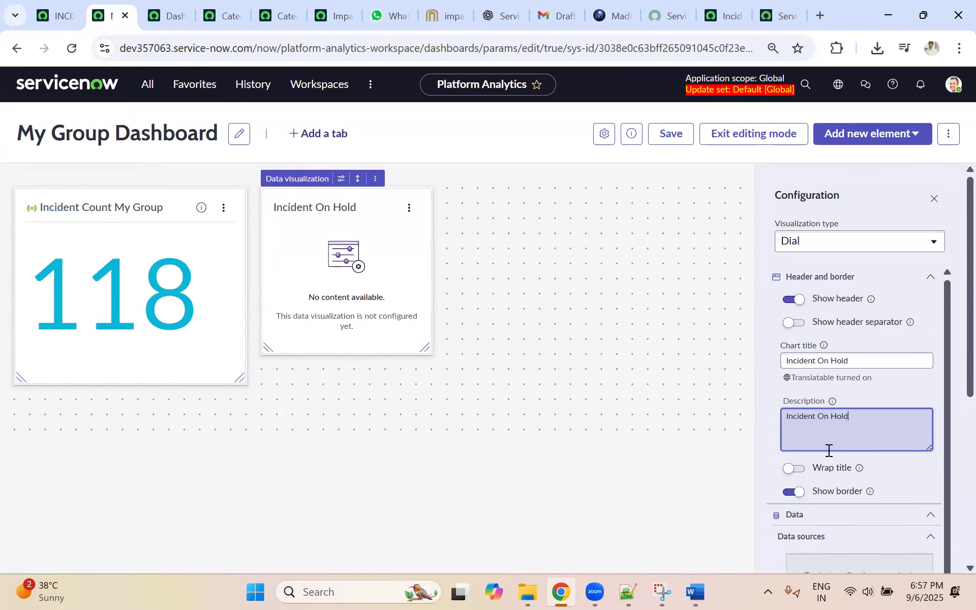
scroll(791, 413, "down", 3)
left_click(795, 316)
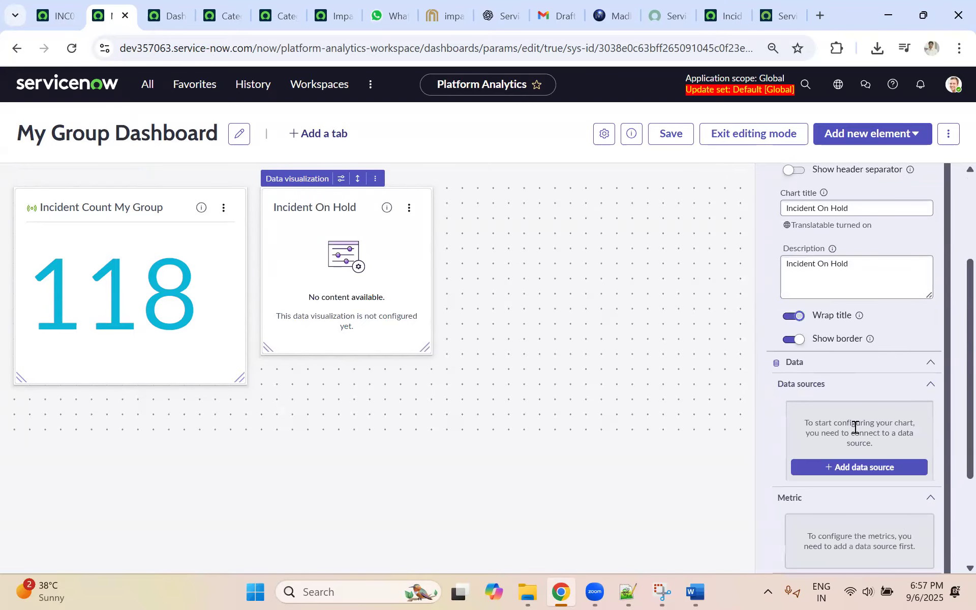
Step: Select the suggested Incident [incident] table as the data source for the dial
left_click(845, 468)
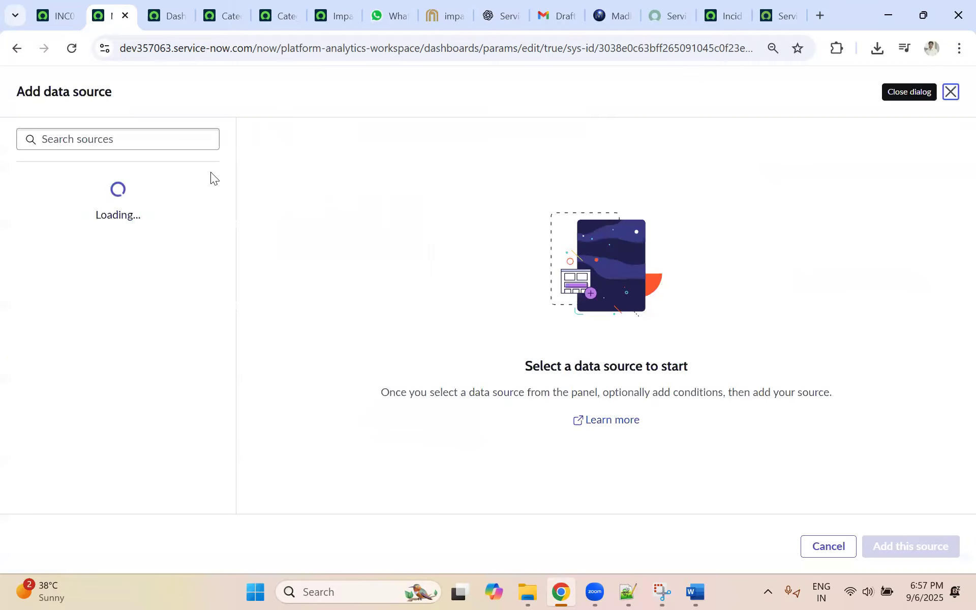
left_click(89, 203)
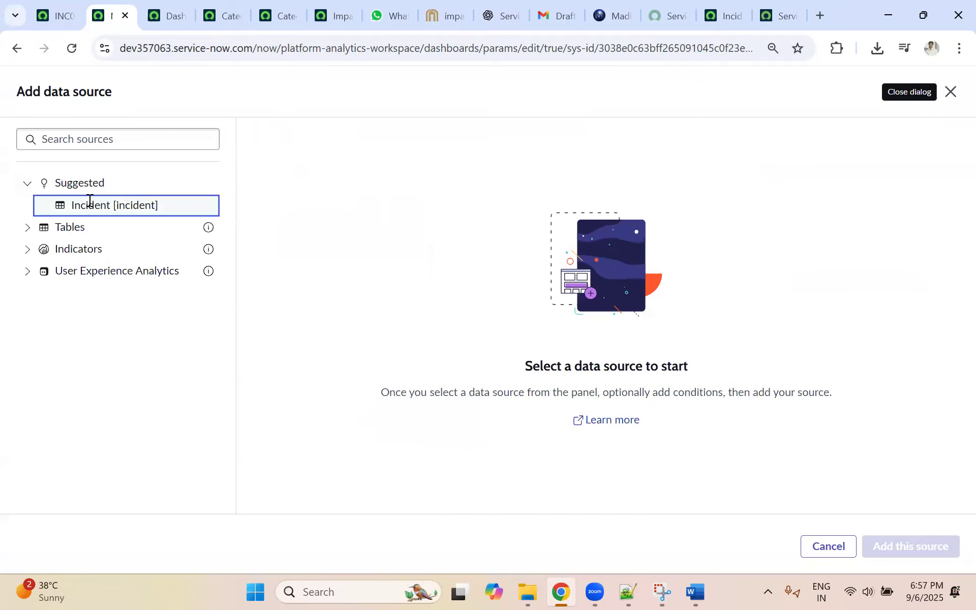
left_click(287, 302)
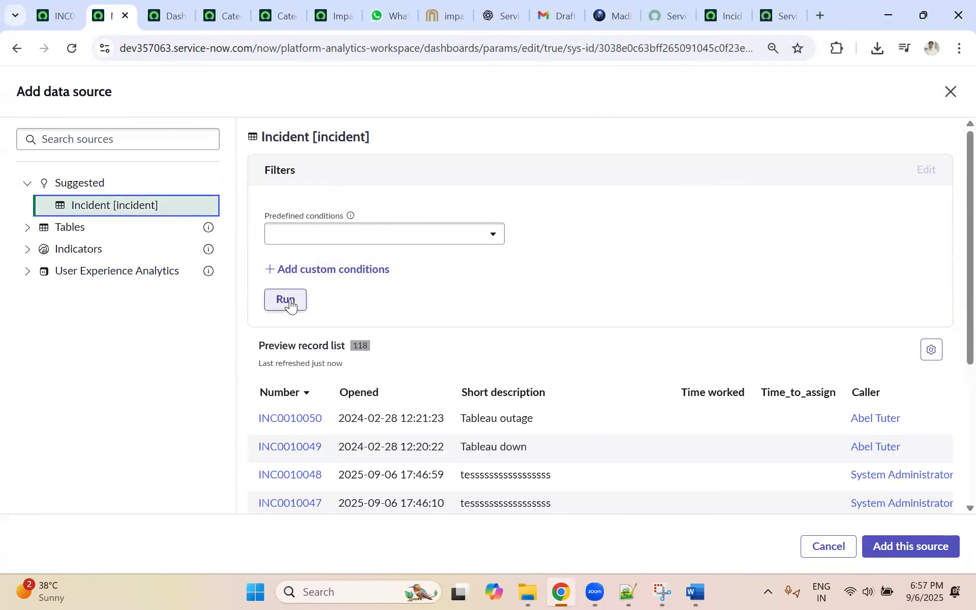
Step: Filter the Incident source with the custom condition State is On Hold and add it to the dial
left_click(302, 271)
left_click(358, 331)
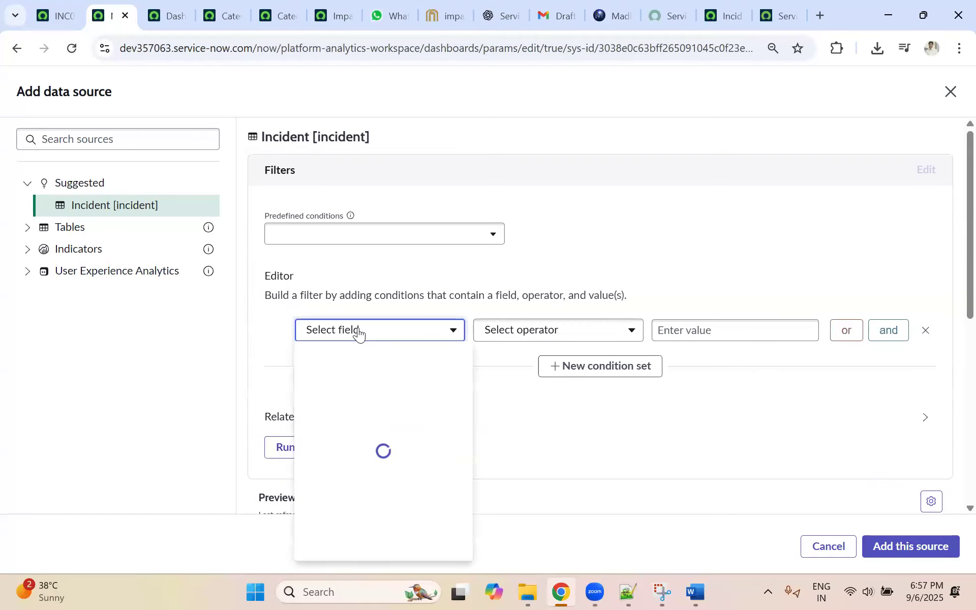
type("state")
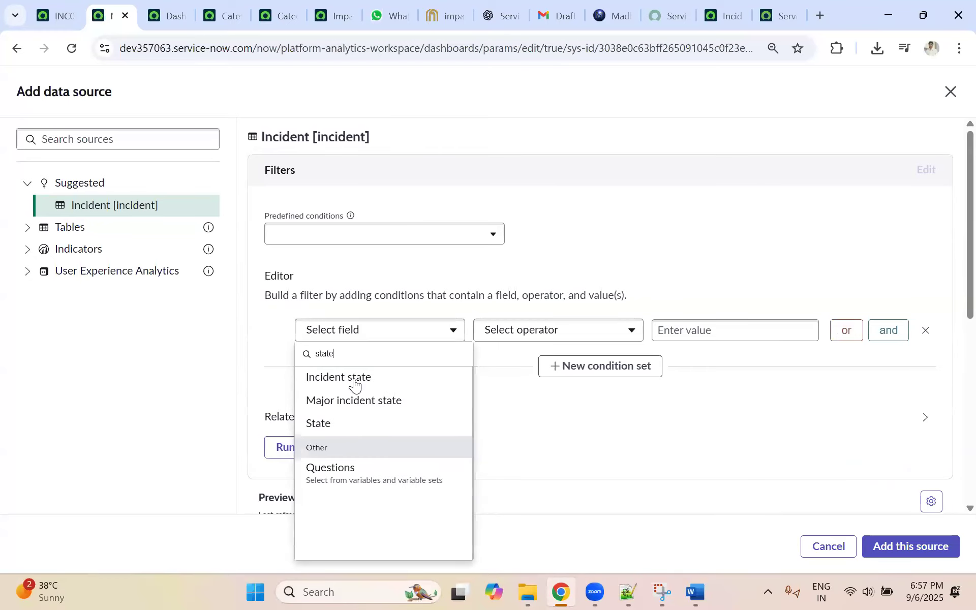
left_click(343, 430)
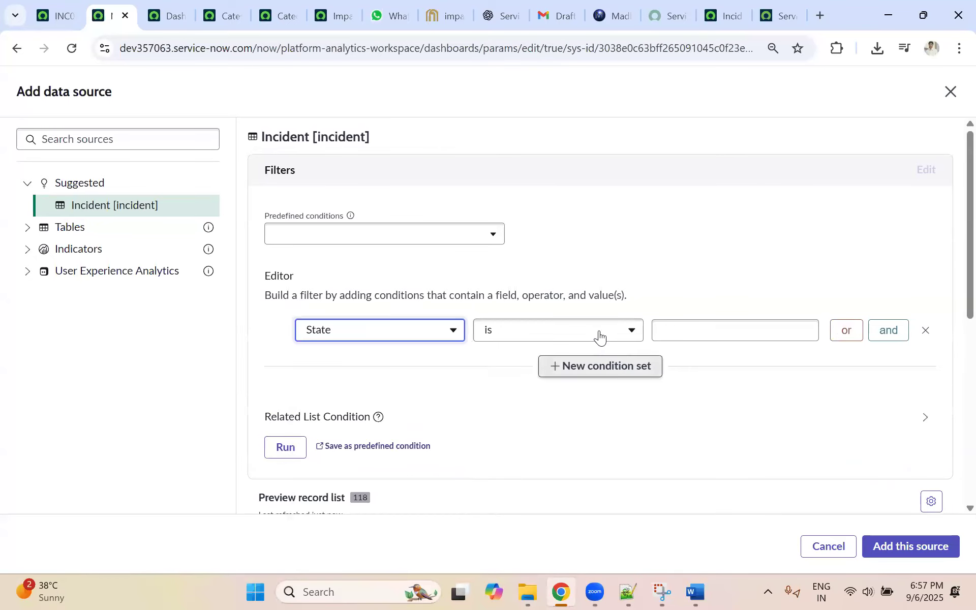
left_click(678, 330)
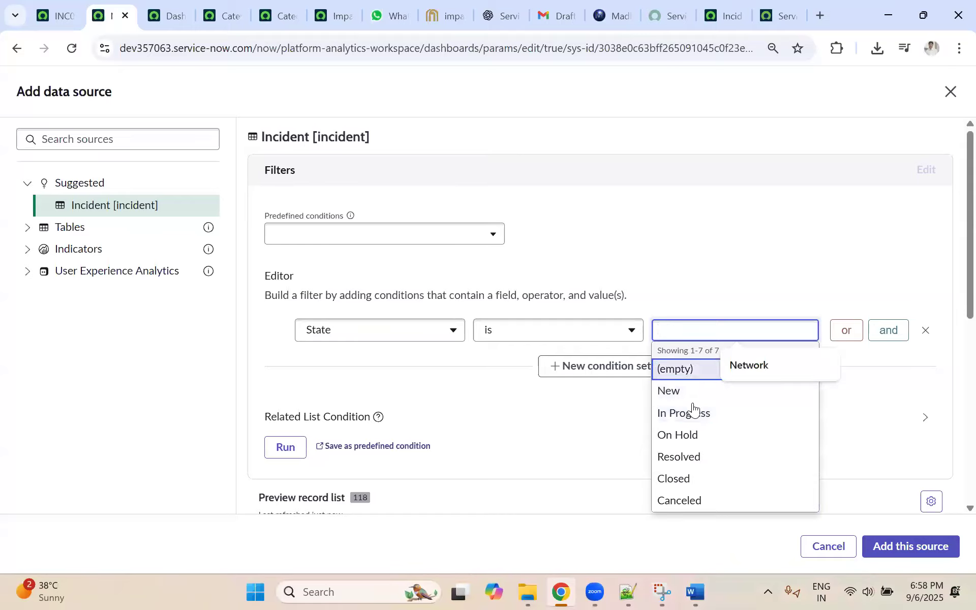
left_click(686, 434)
scroll(723, 433, "down", 5)
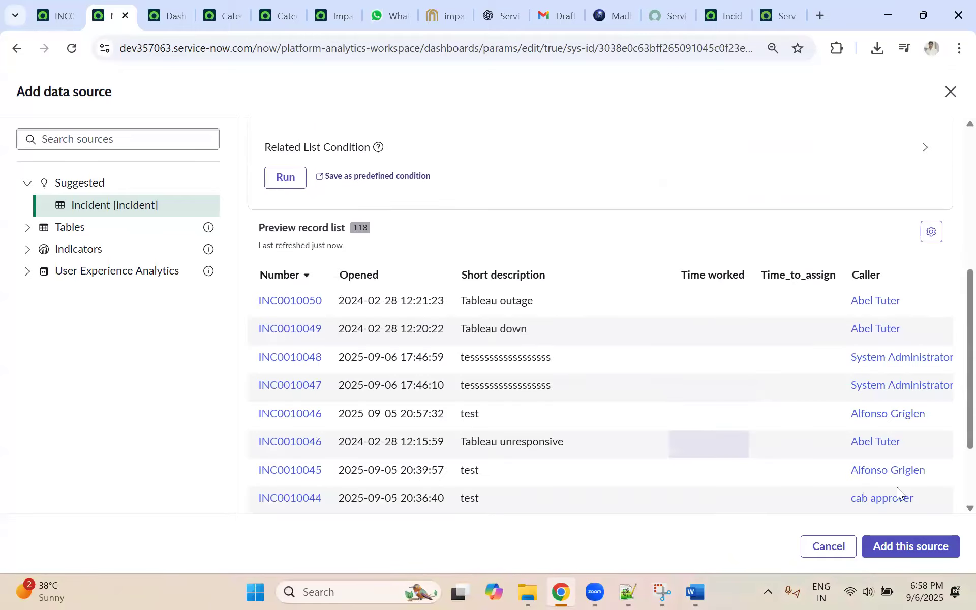
left_click(905, 546)
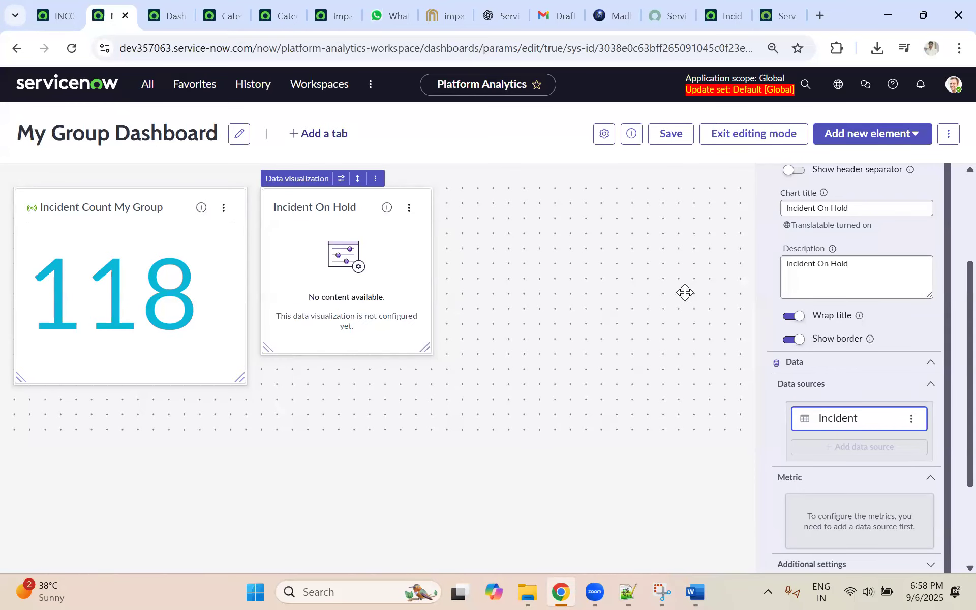
left_click(904, 283)
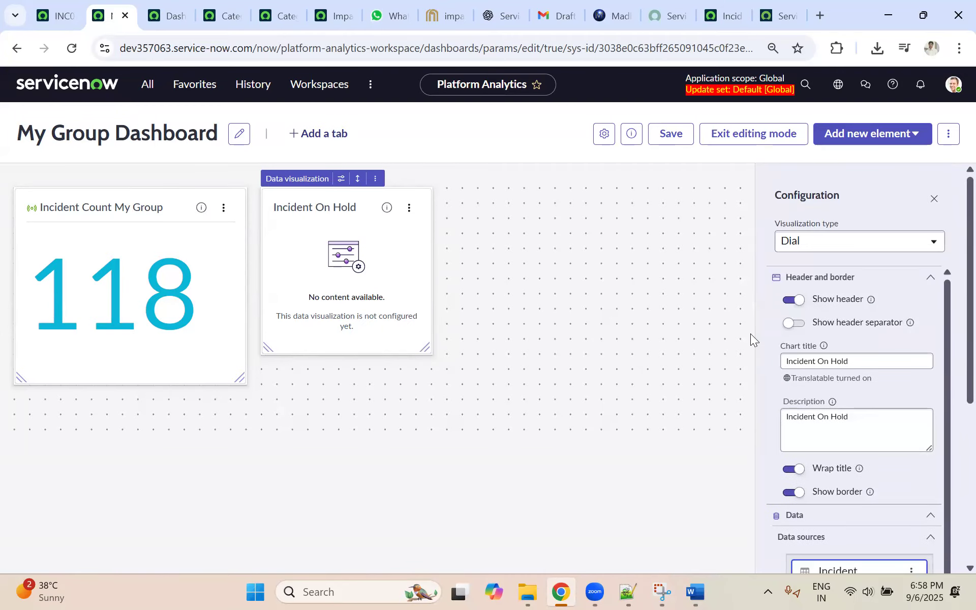
Step: Turn on Show metric label and Real time update for the Incident On Hold dial
scroll(841, 424, "down", 5)
scroll(823, 412, "down", 2)
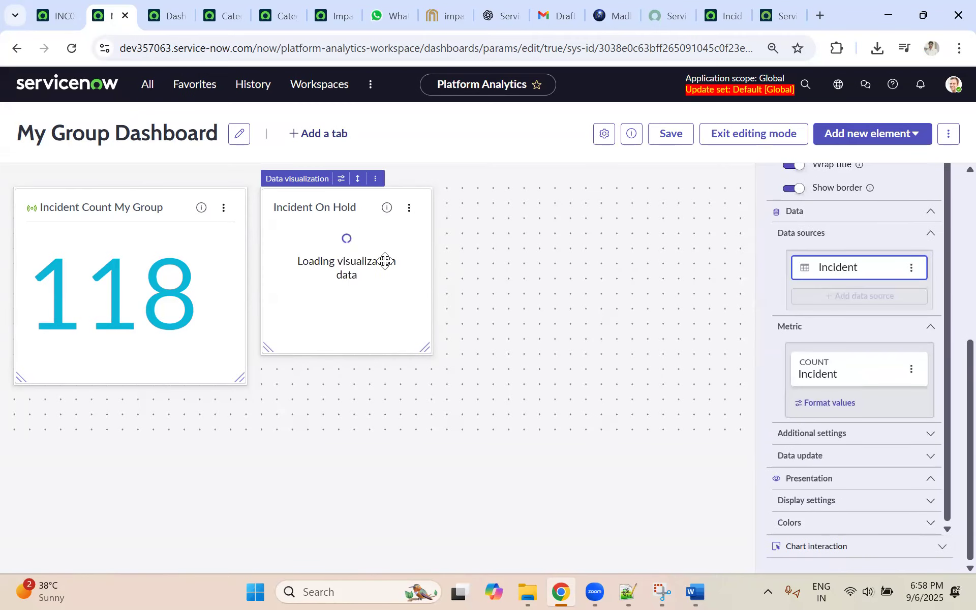
left_click(864, 433)
left_click(800, 457)
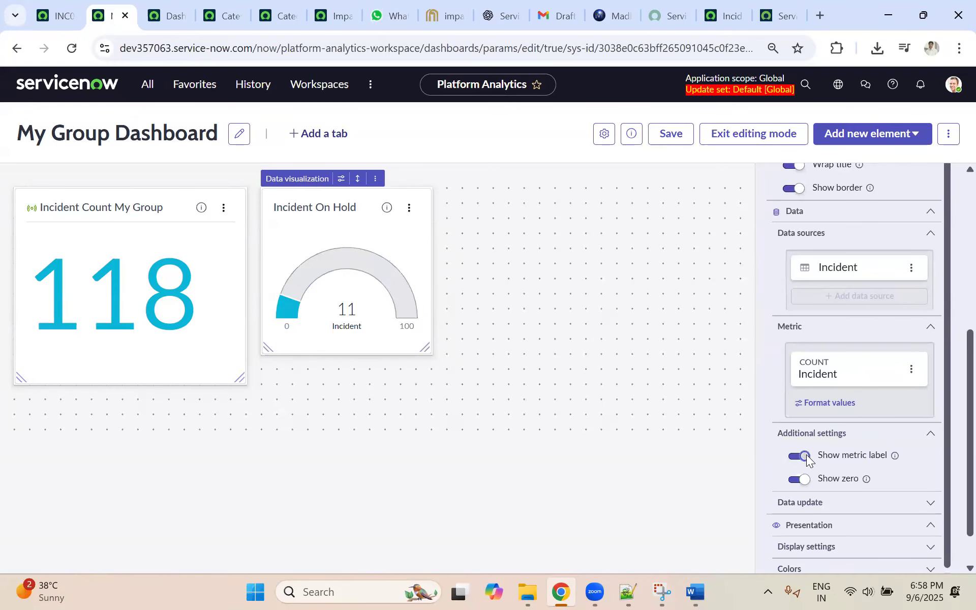
scroll(807, 460, "down", 1)
left_click(834, 460)
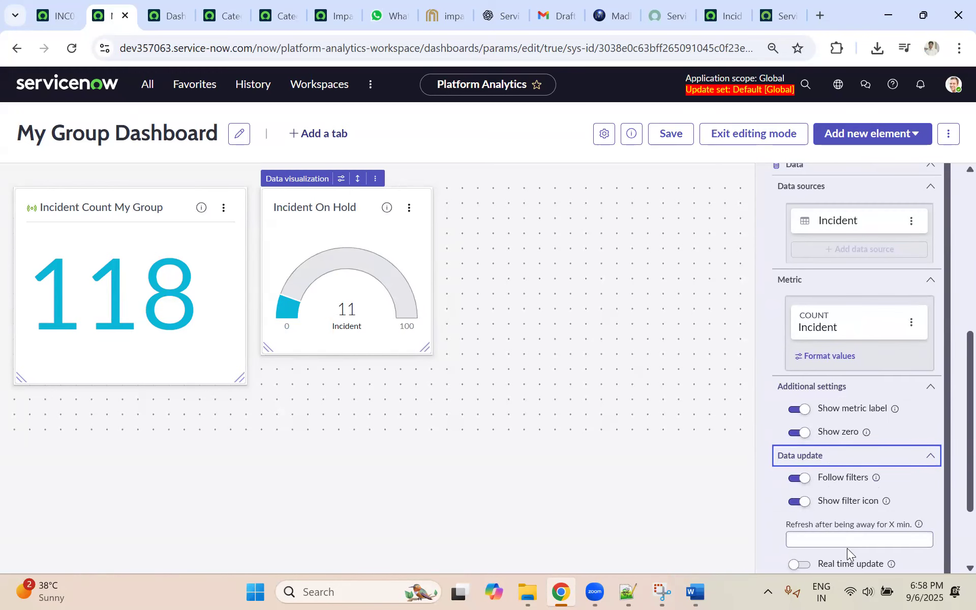
left_click(848, 562)
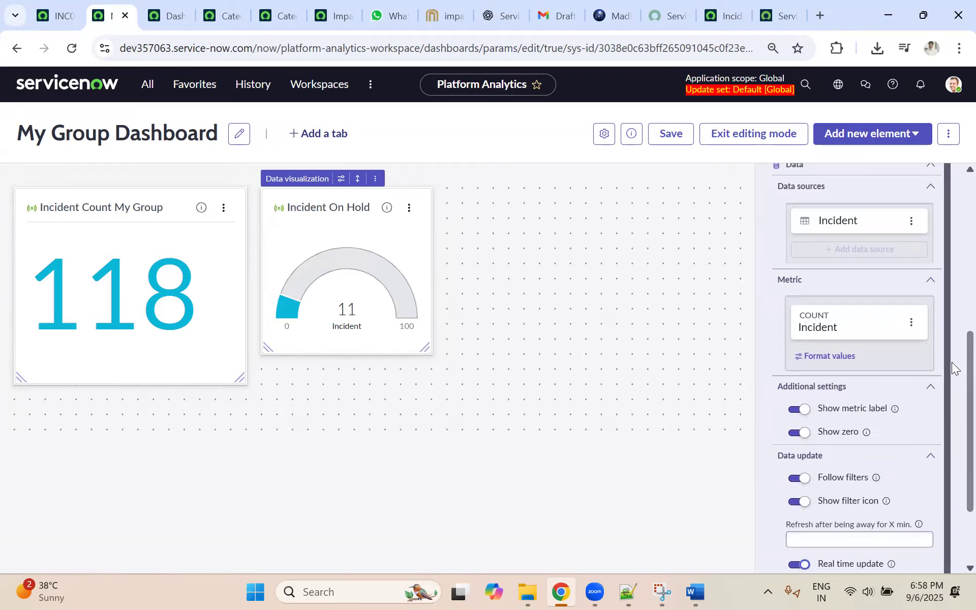
Step: Turn on the dial's header separator, stretch its tile to the height of the Incident Count My Group tile, and save the dashboard
scroll(955, 450, "down", 2)
left_click(849, 480)
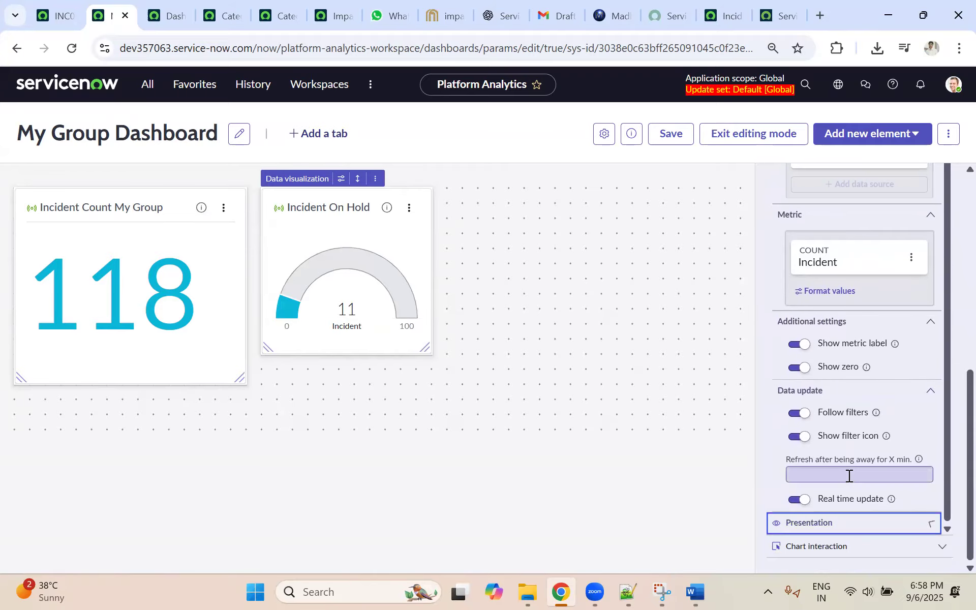
left_click(864, 546)
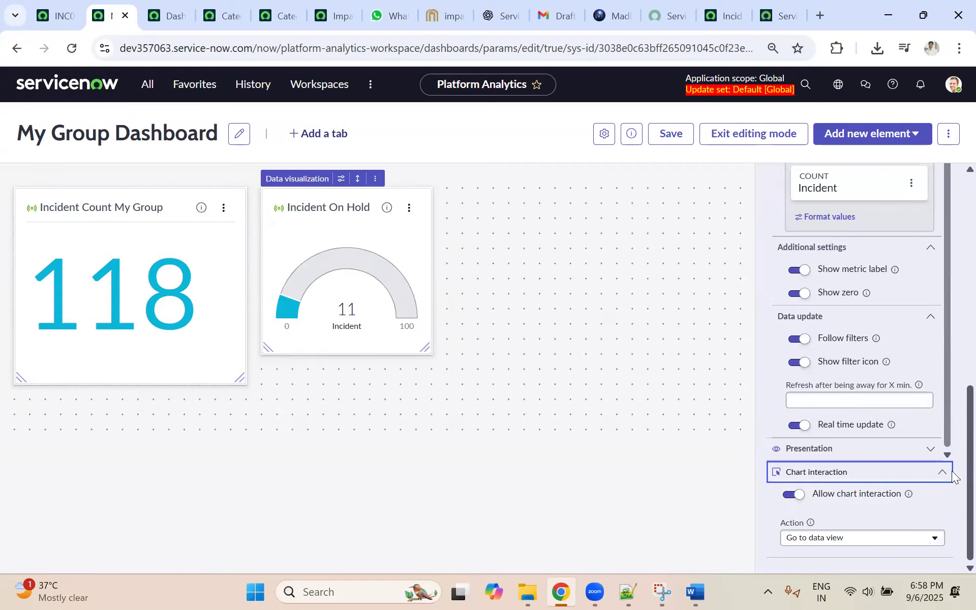
left_click_drag(952, 496, 952, 236)
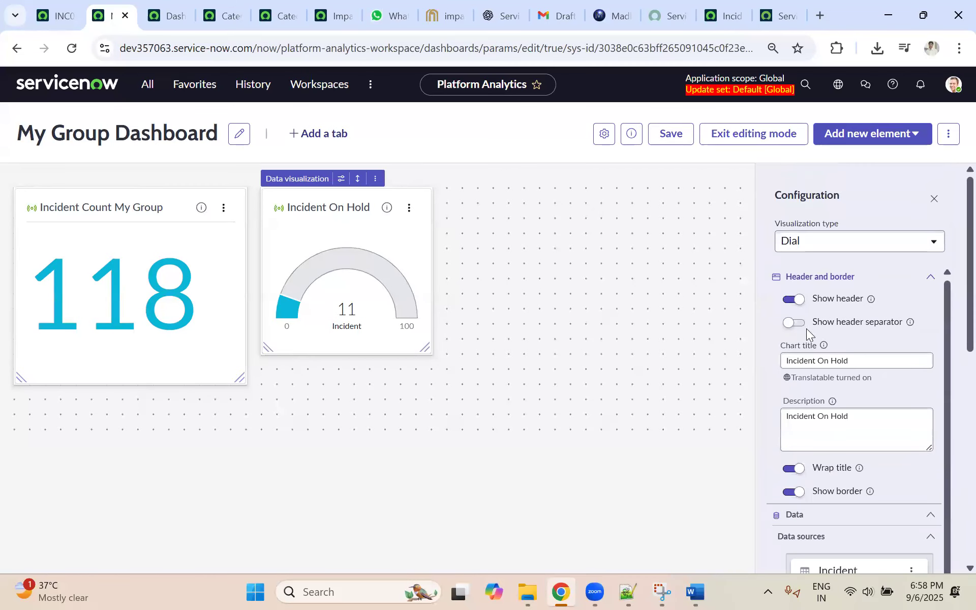
left_click(794, 323)
left_click(669, 133)
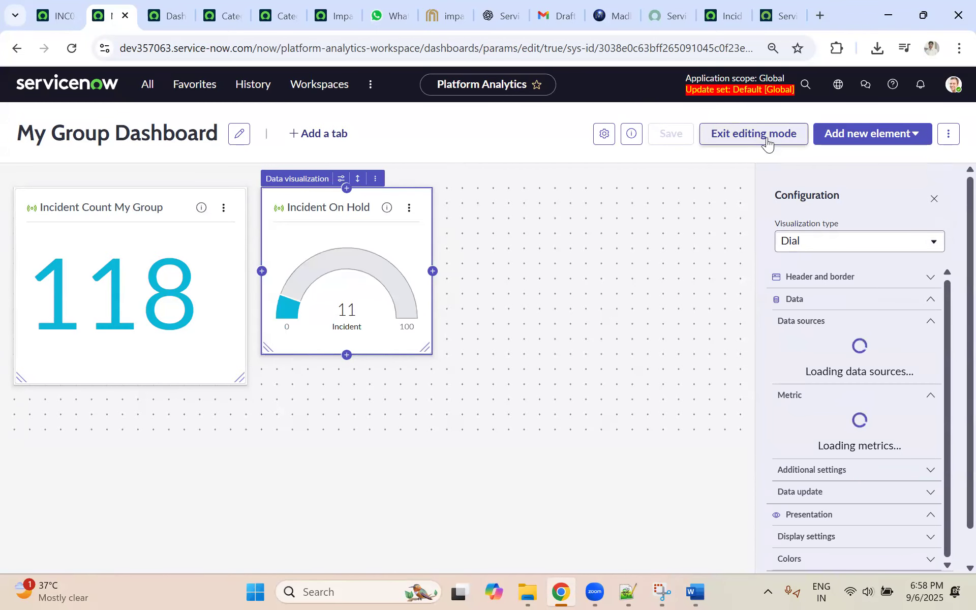
left_click_drag(425, 348, 424, 381)
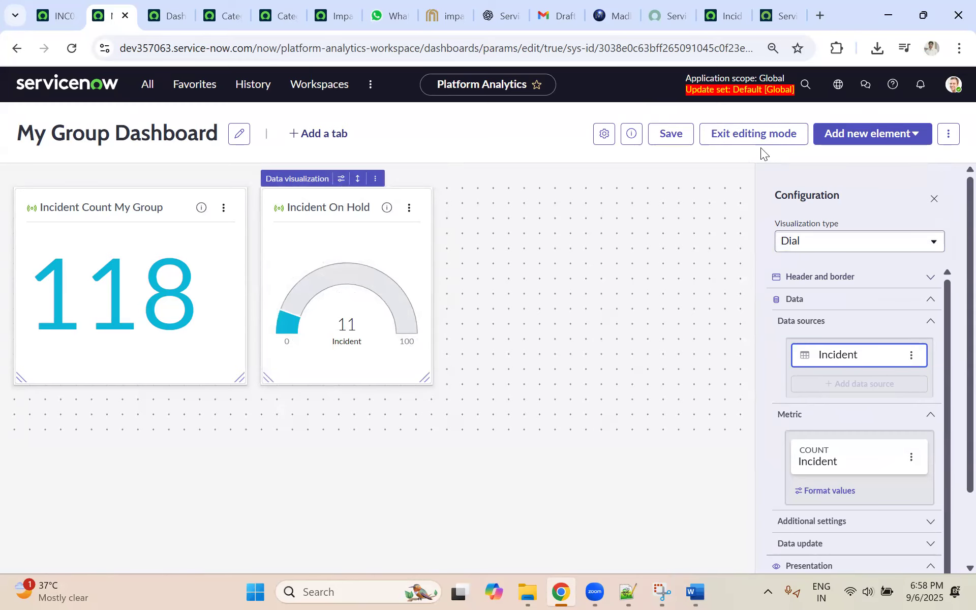
left_click(672, 135)
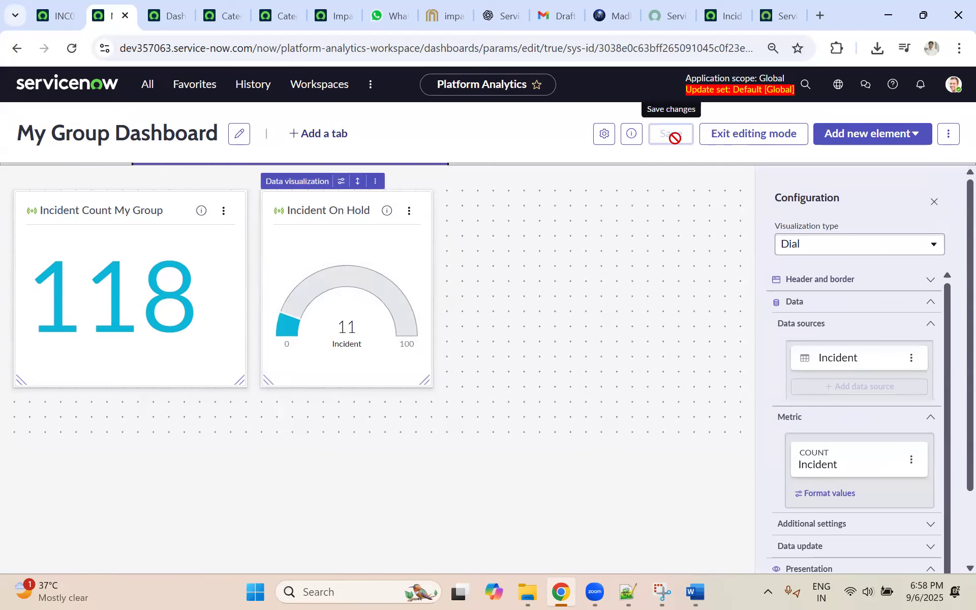
left_click(828, 245)
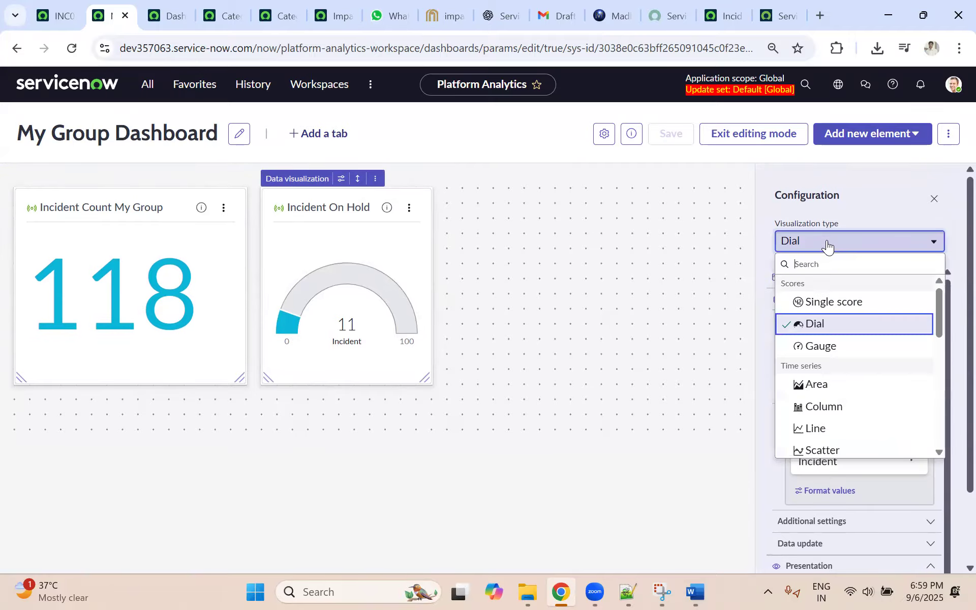
scroll(828, 335, "down", 2)
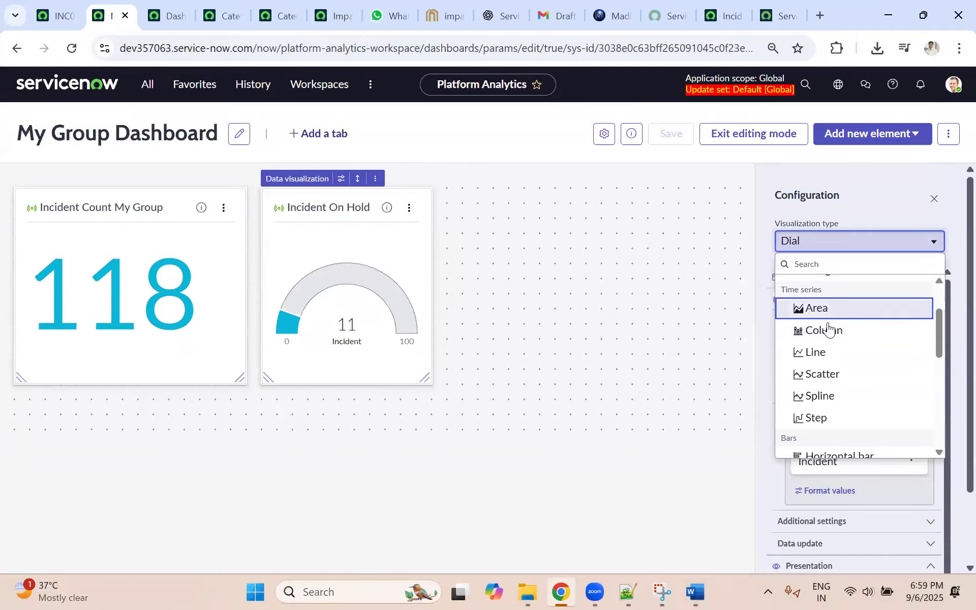
scroll(829, 331, "down", 2)
scroll(829, 329, "down", 5)
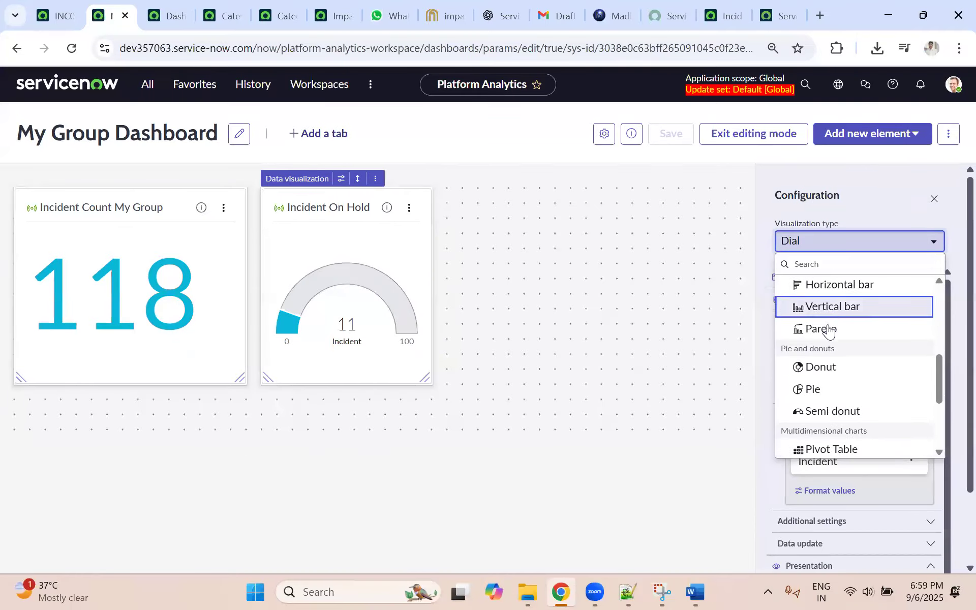
scroll(828, 328, "down", 1)
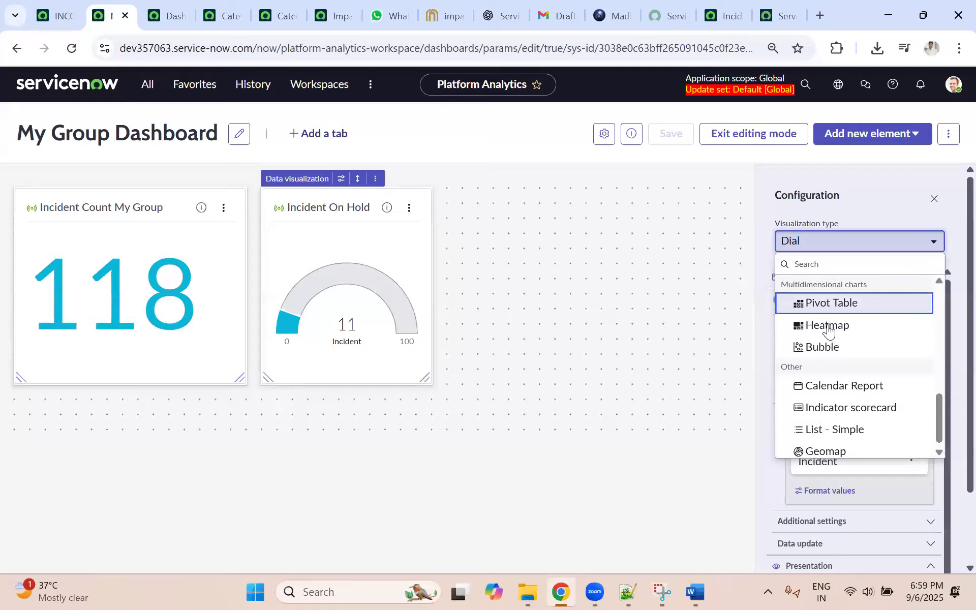
scroll(838, 310, "up", 4)
scroll(841, 307, "up", 1)
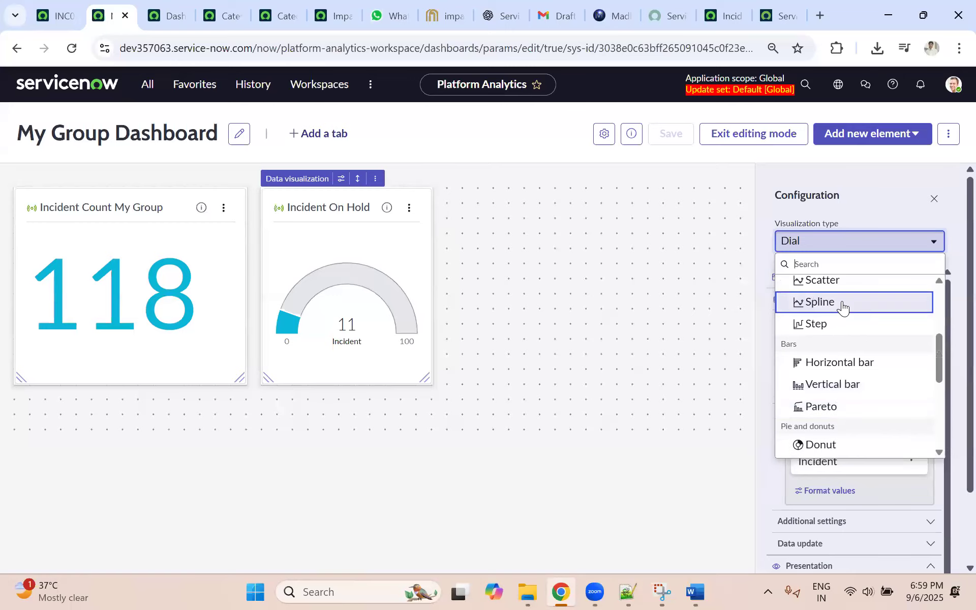
scroll(842, 305, "up", 2)
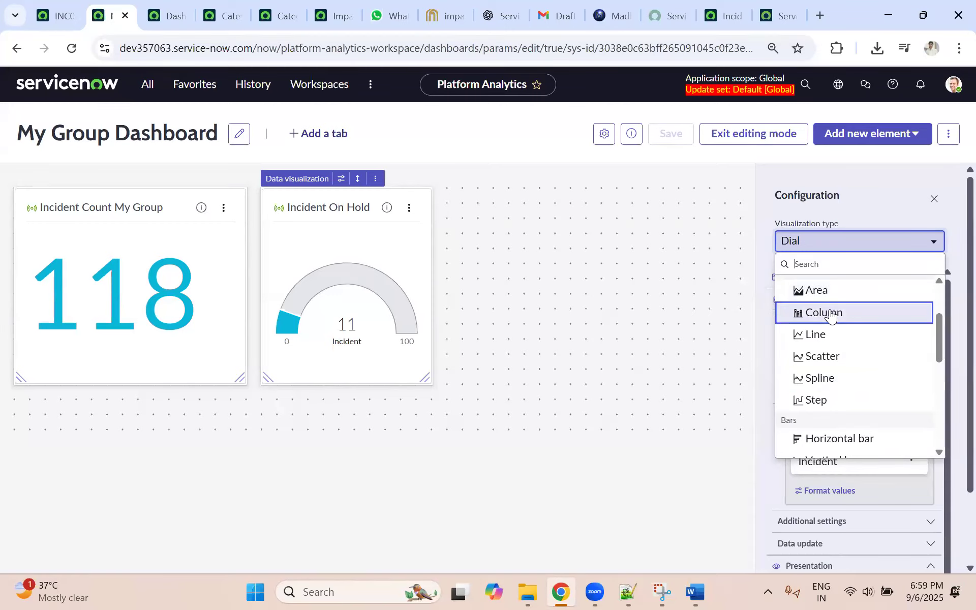
left_click(830, 313)
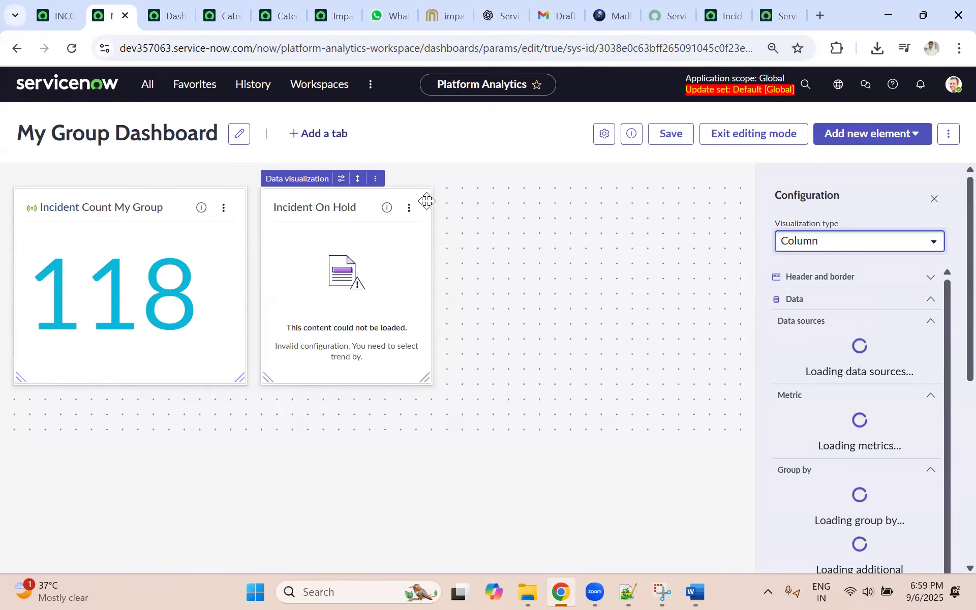
left_click(661, 137)
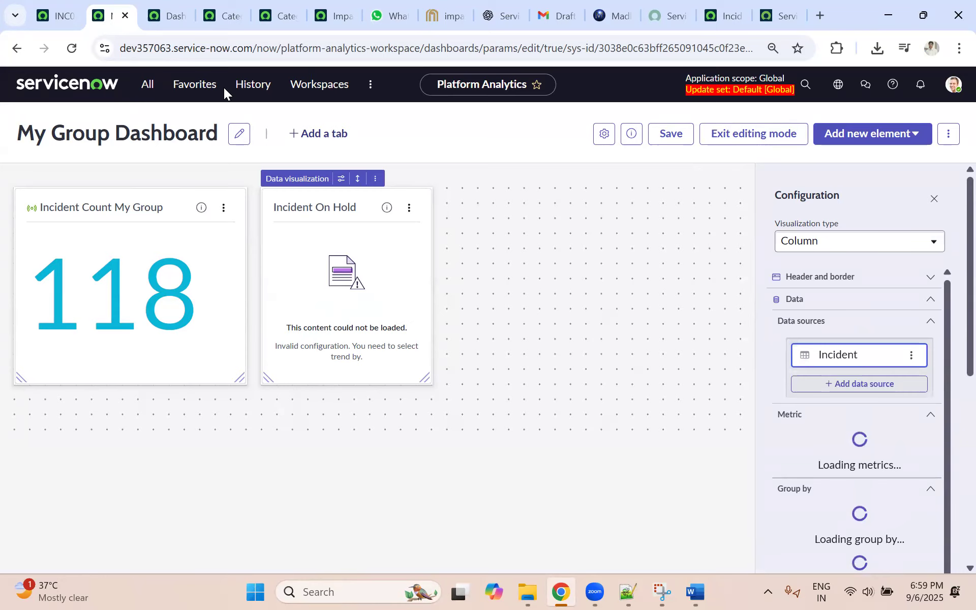
left_click(72, 48)
left_click(563, 142)
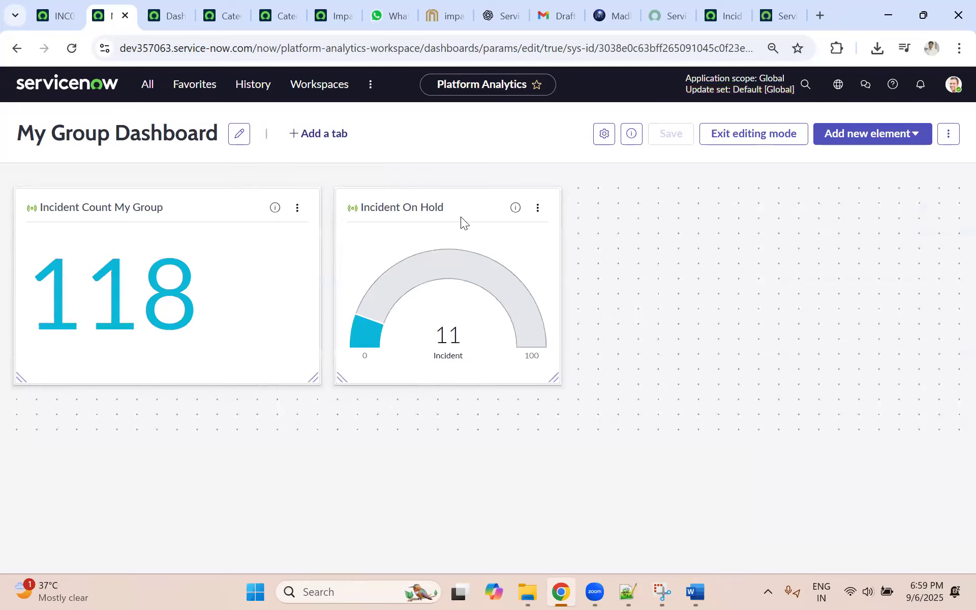
Step: Add a new data visualization to the dashboard and set its visualization type to Column
left_click(919, 140)
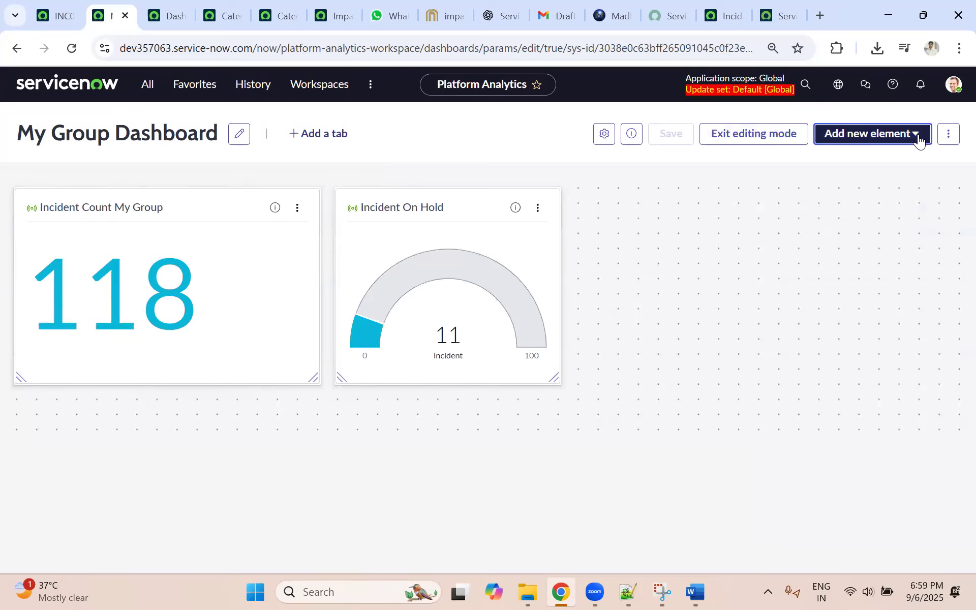
left_click(821, 214)
left_click(413, 294)
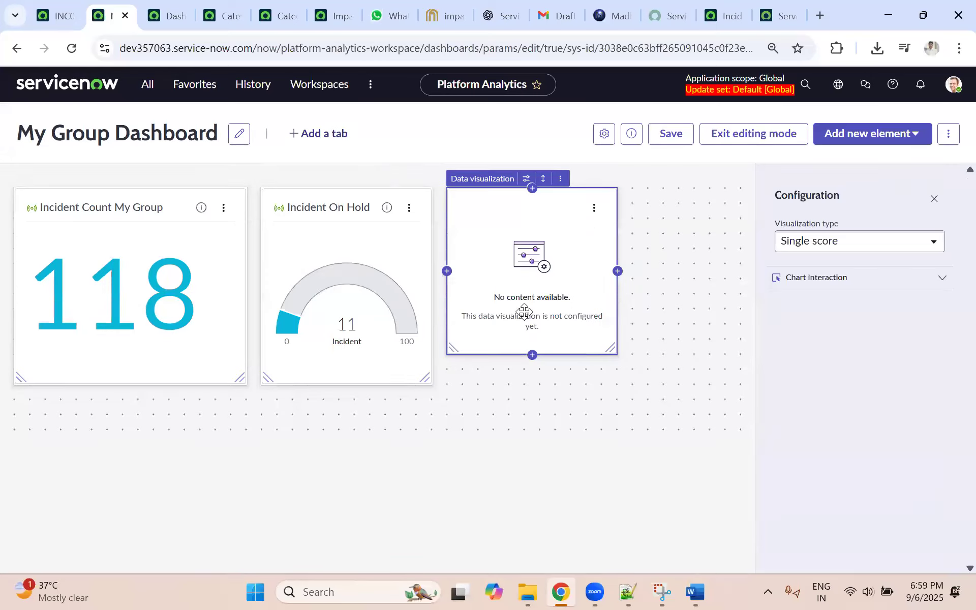
left_click(839, 242)
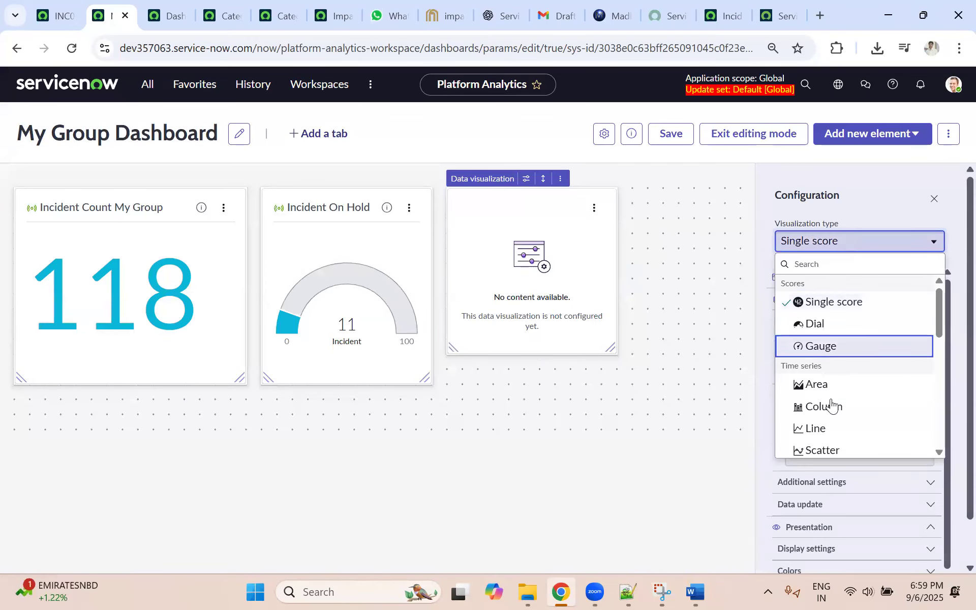
left_click(831, 406)
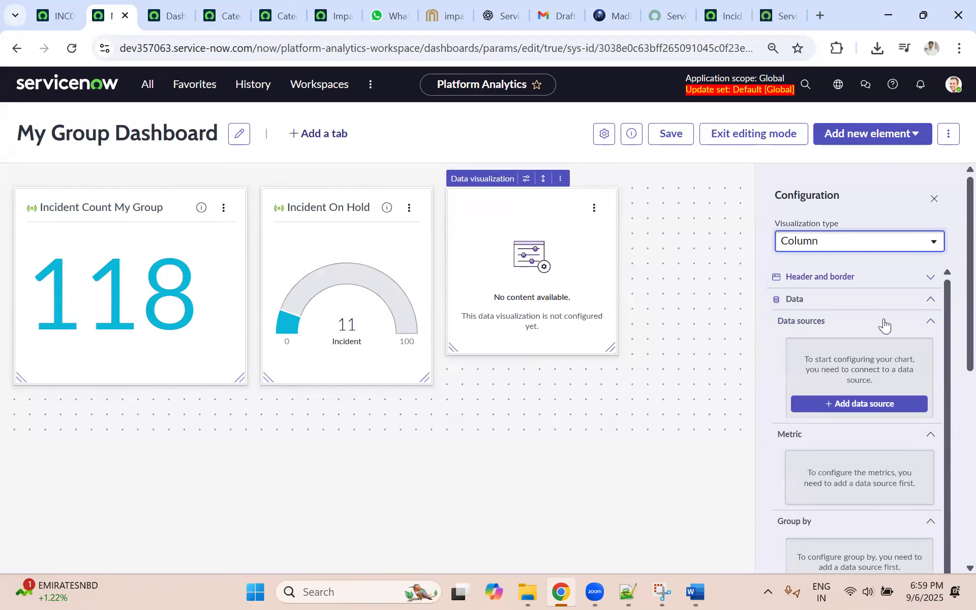
Step: Set the column chart's title and description to "Stats Vs Assignment Group" and turn on Wrap title
left_click(870, 281)
left_click(810, 357)
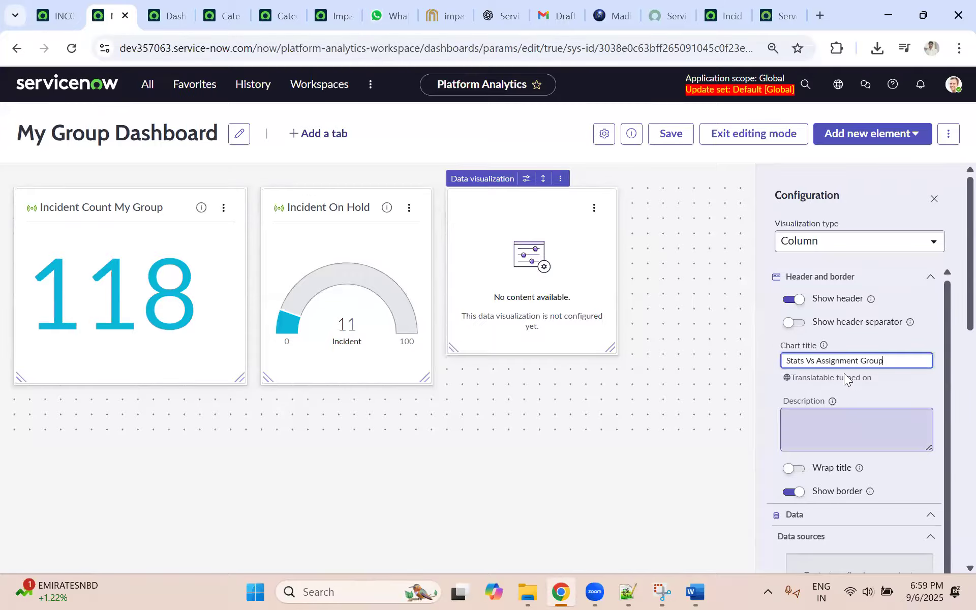
triple_click(820, 360)
key("ctrl+c")
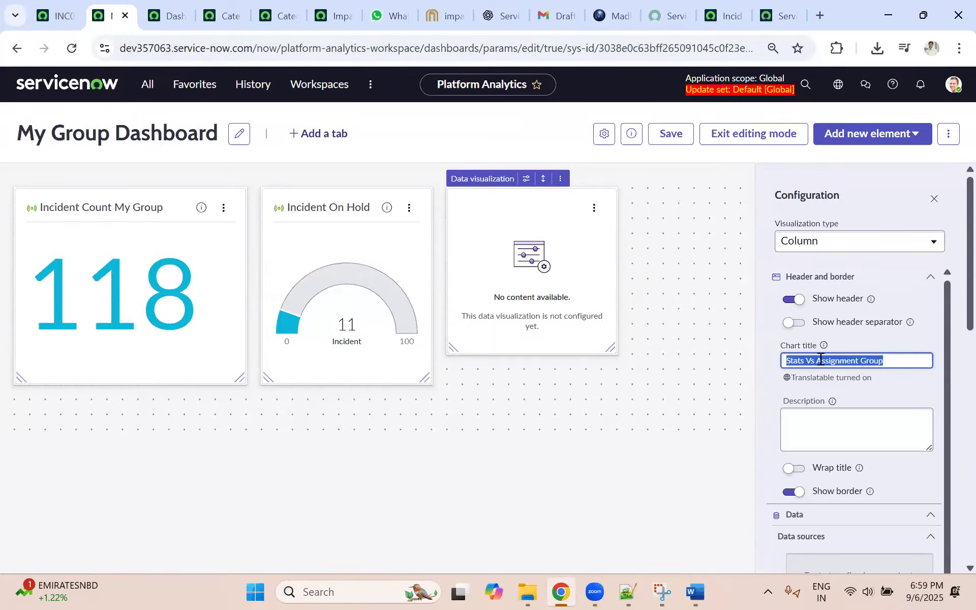
left_click(858, 427)
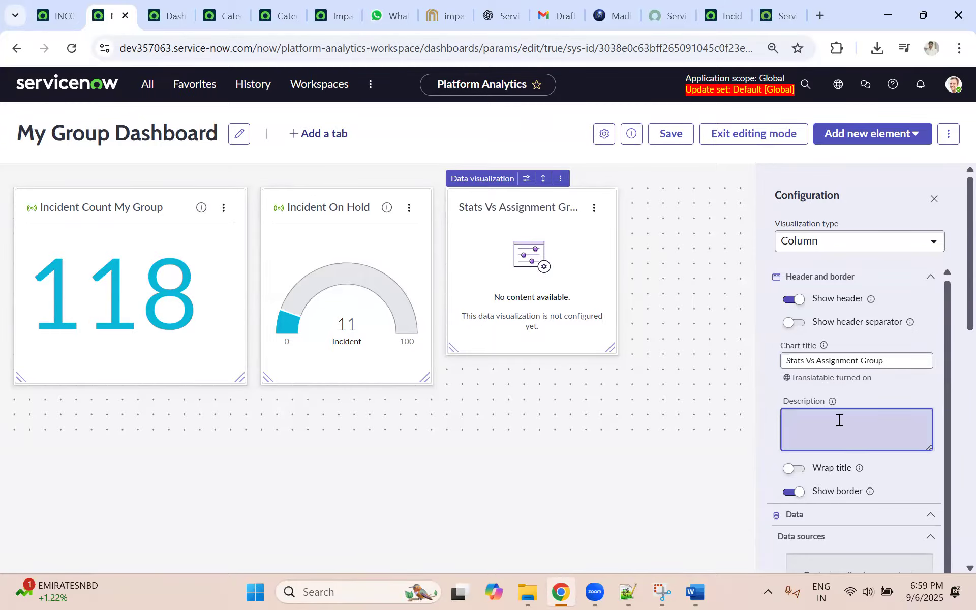
key("ctrl+v")
scroll(833, 438, "down", 3)
left_click(796, 316)
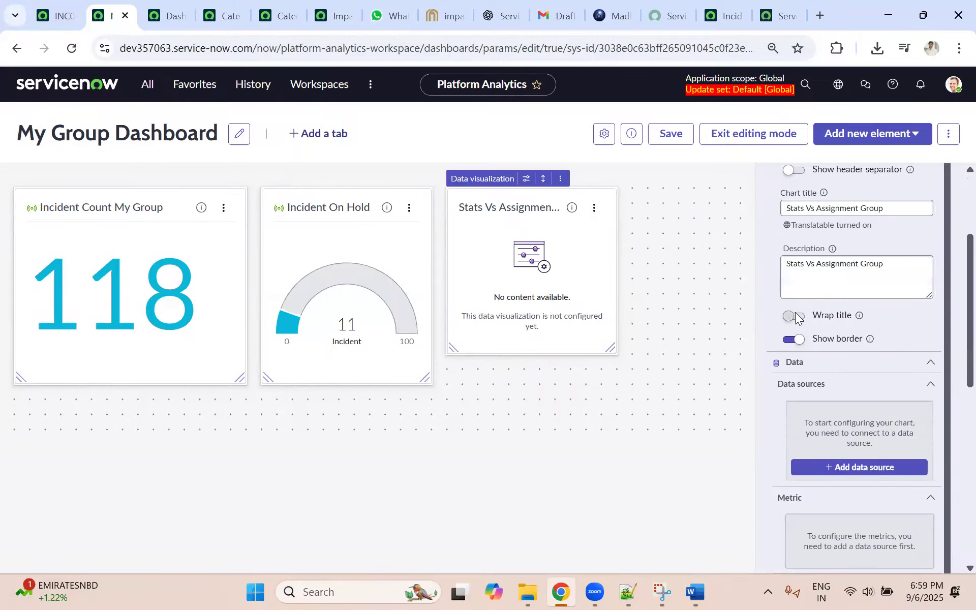
left_click(796, 316)
Step: Add the suggested Incident [incident] table as the column chart's data source without any filter conditions
scroll(805, 345, "down", 3)
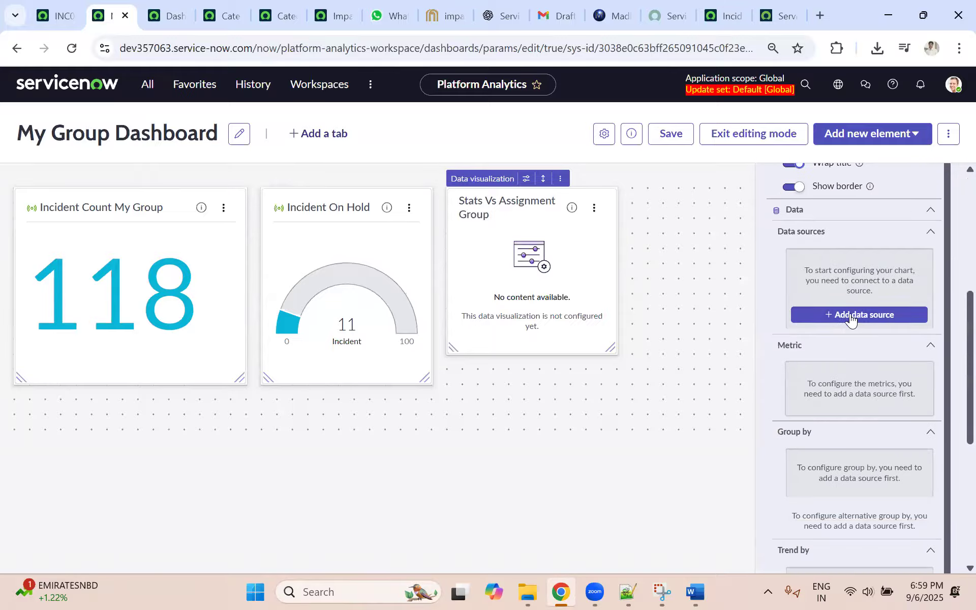
left_click(849, 317)
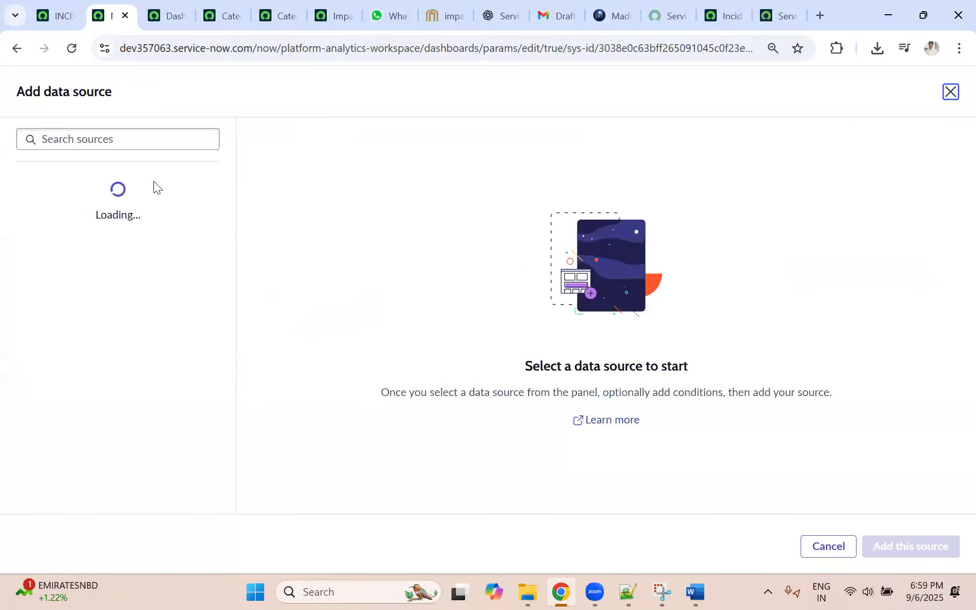
left_click(101, 205)
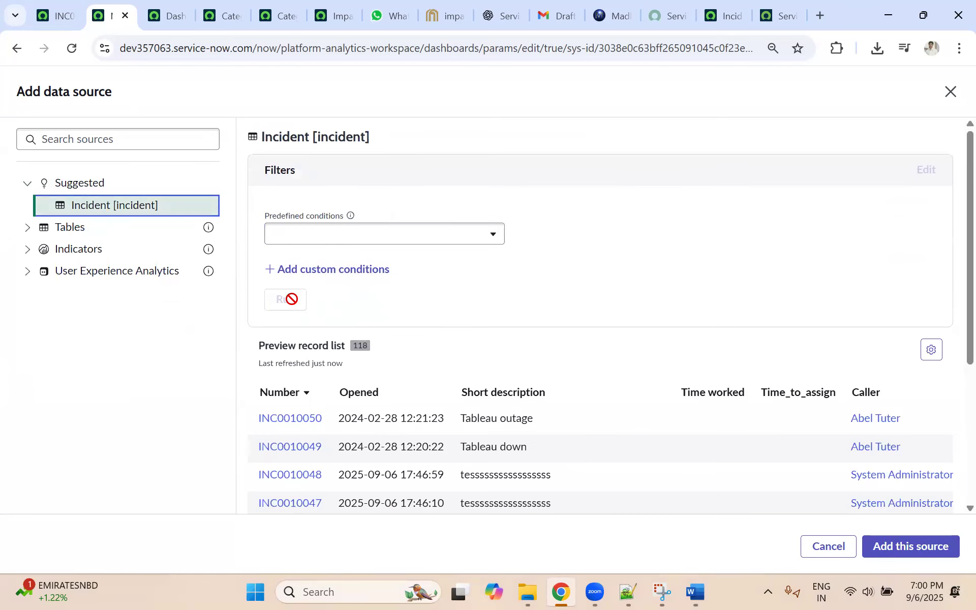
left_click(304, 270)
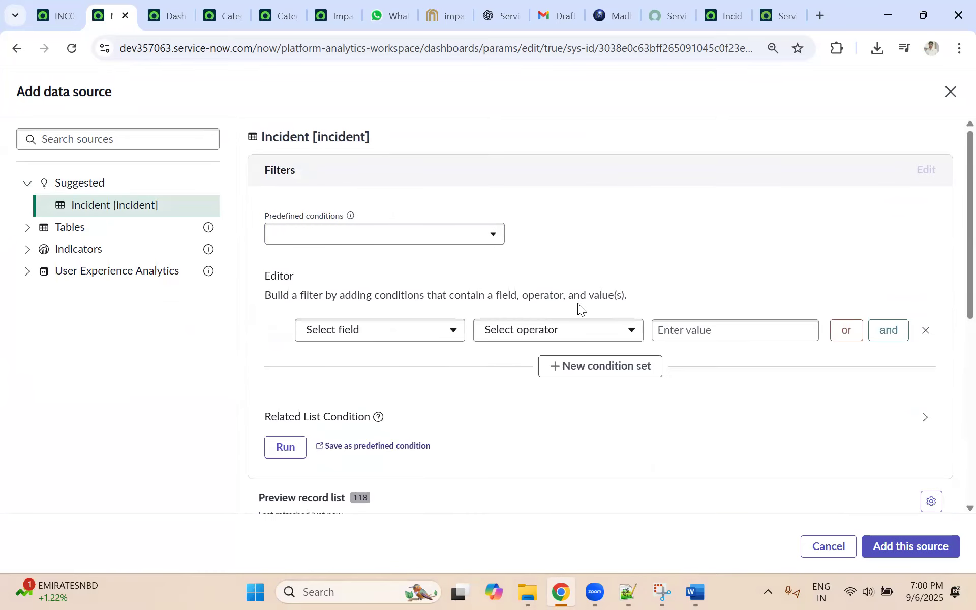
scroll(660, 325, "down", 8)
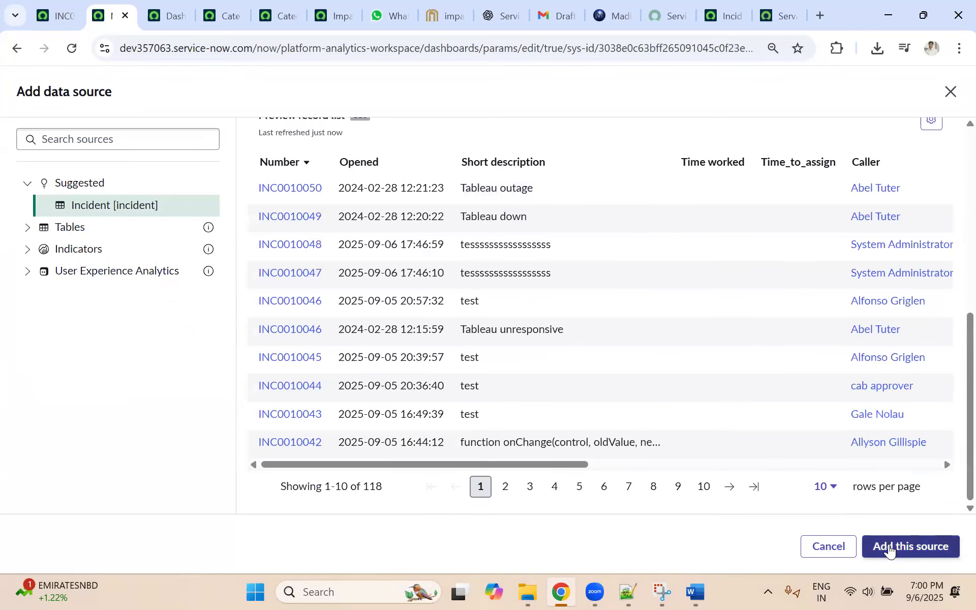
left_click(889, 549)
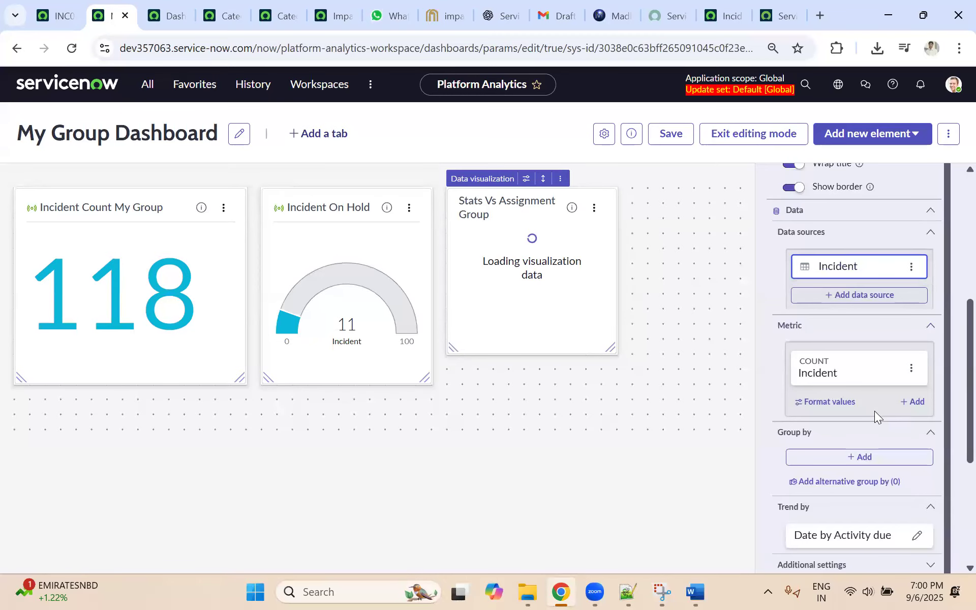
Step: Group the column chart by the Assignment group field and enter a maximum number of groups
left_click(863, 457)
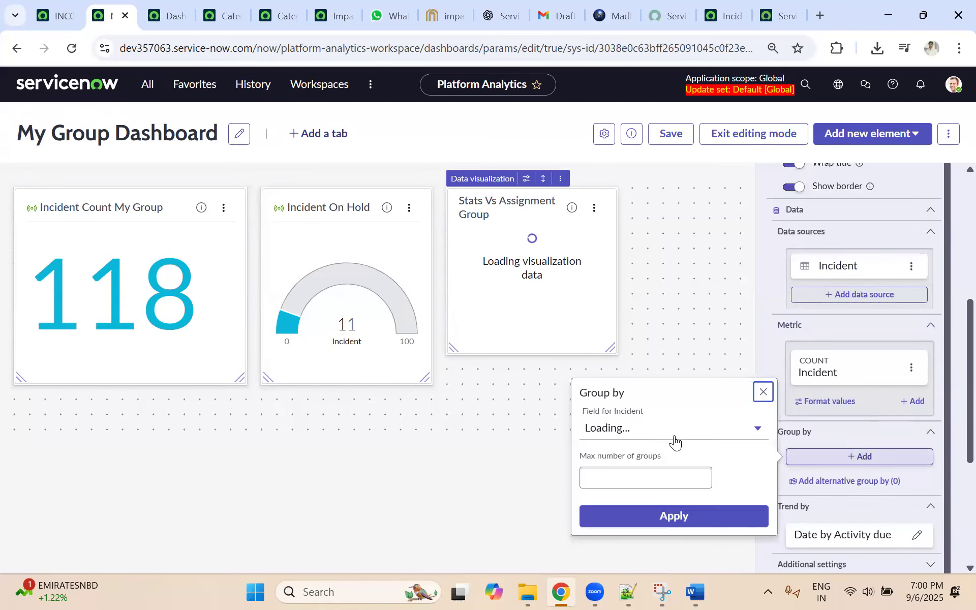
left_click(626, 430)
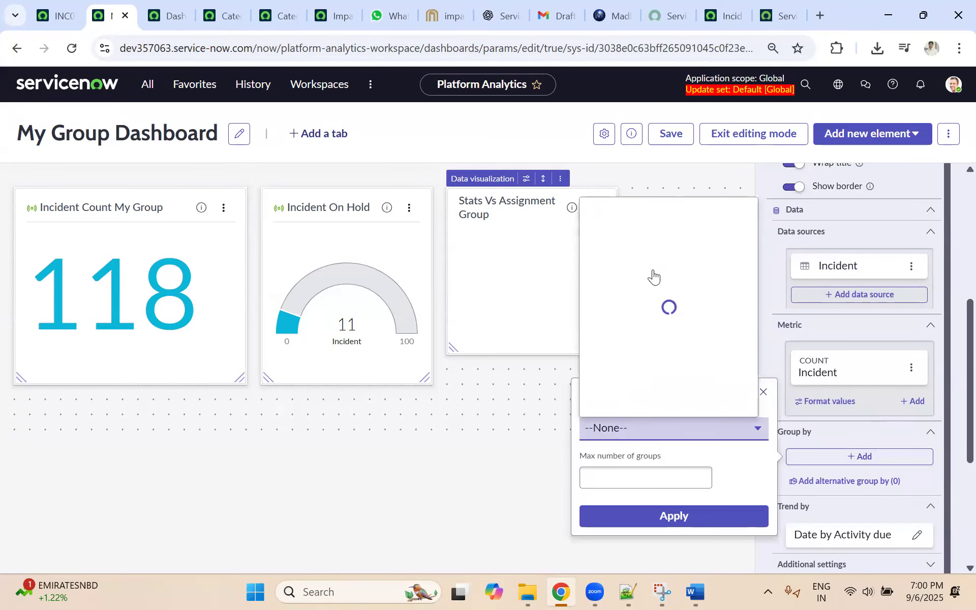
type("ass")
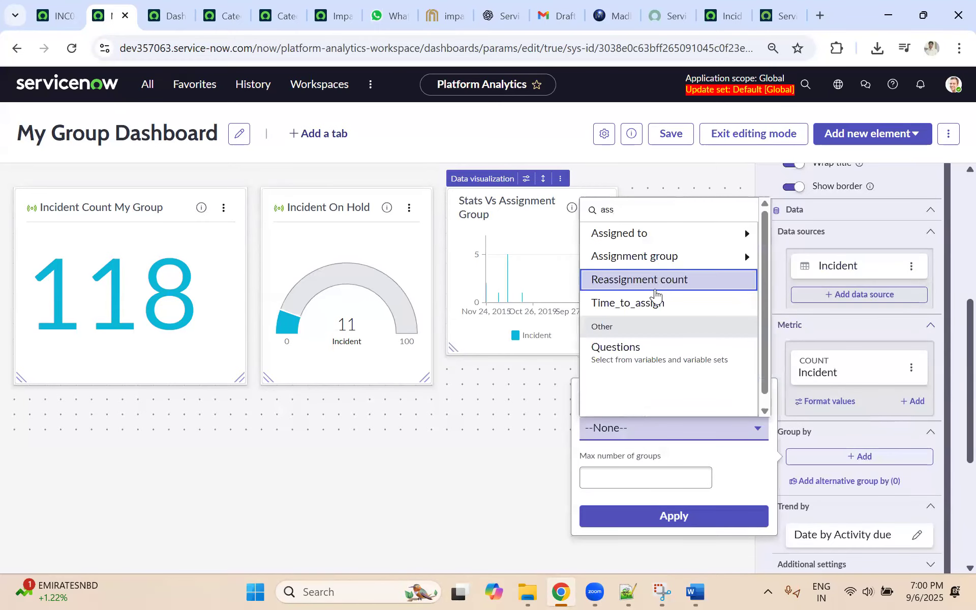
left_click(637, 253)
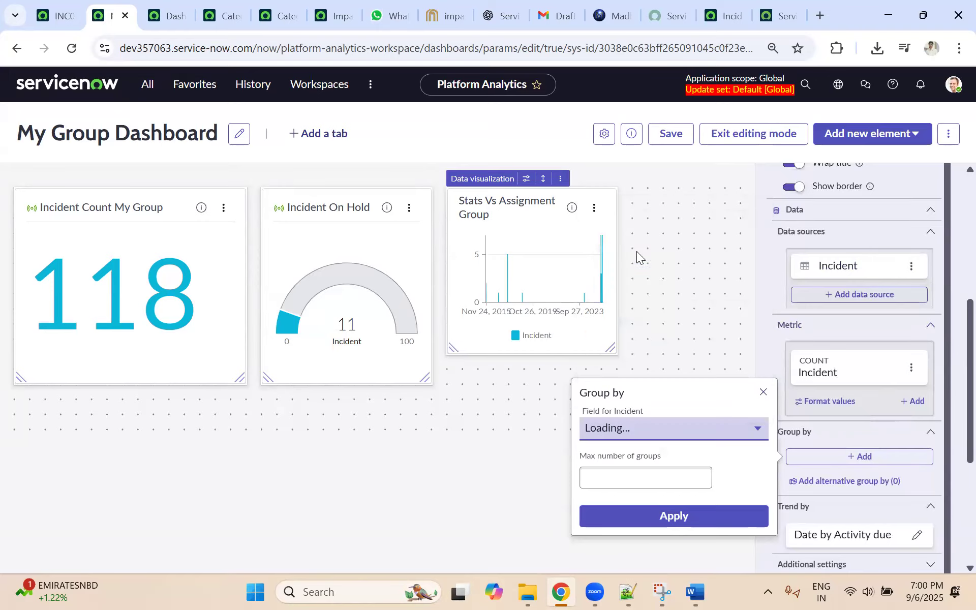
left_click(623, 477)
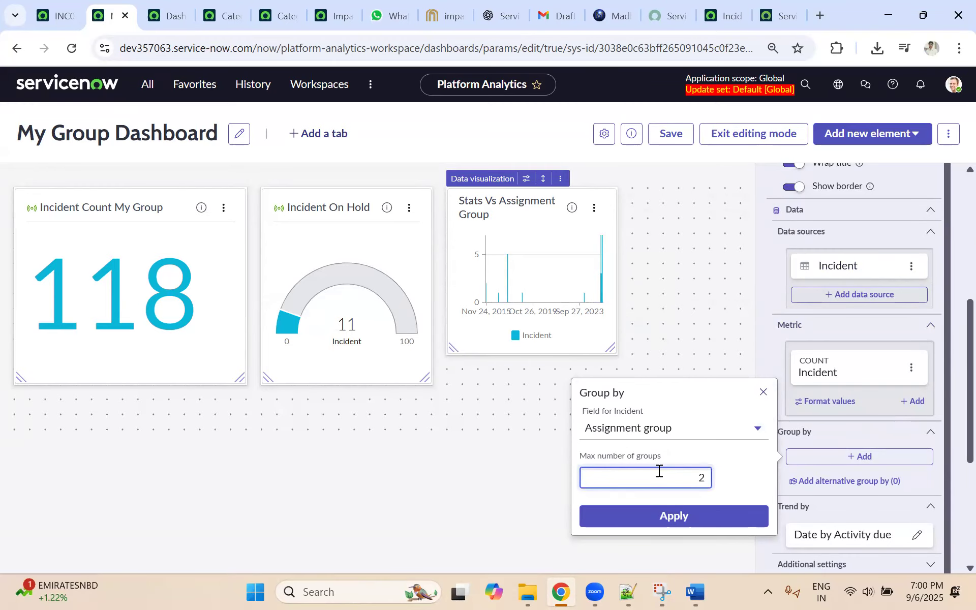
left_click(685, 516)
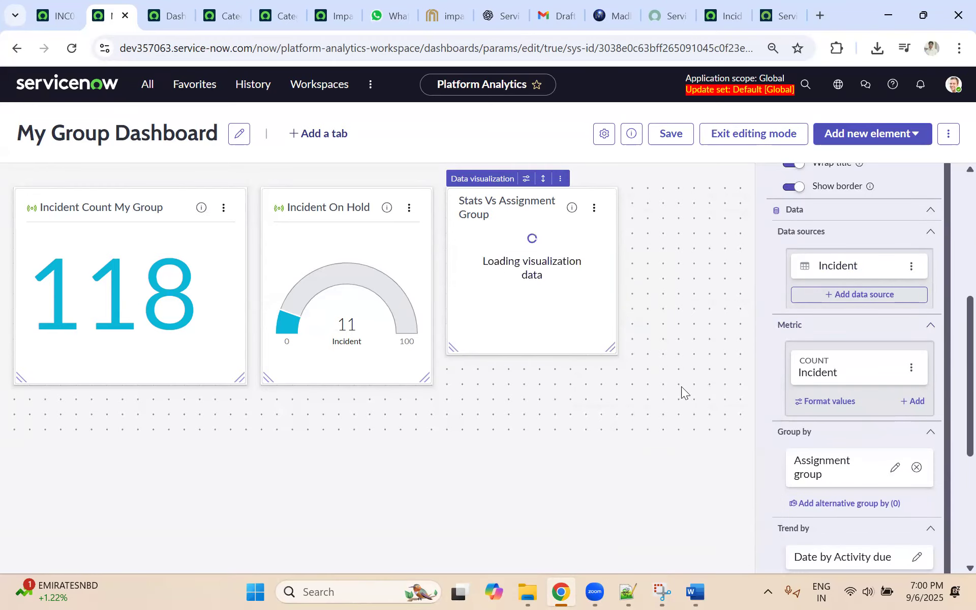
Step: Set the column chart's trend to the Created field, keeping Date as the aggregation period
scroll(839, 422, "down", 3)
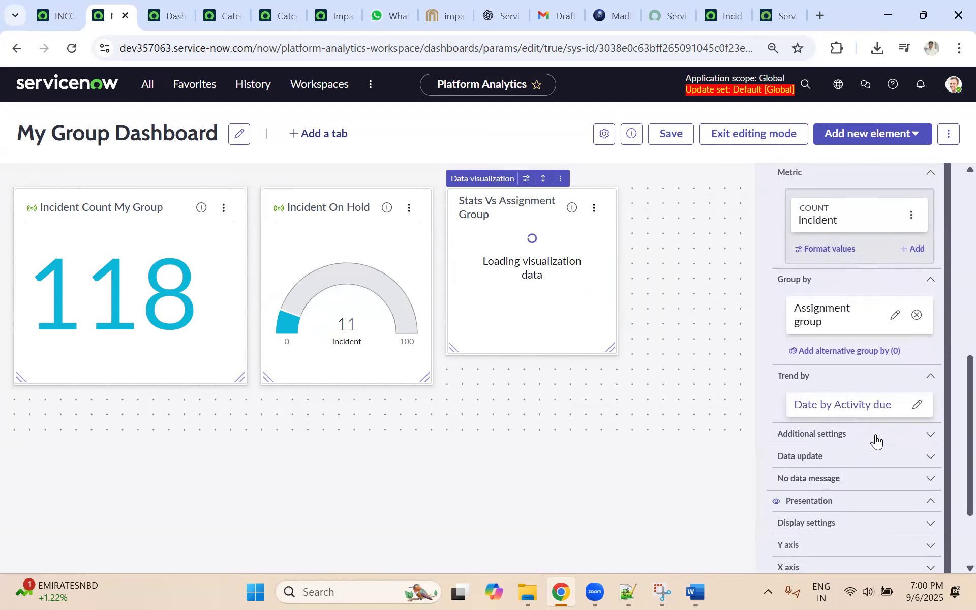
left_click(915, 406)
left_click(629, 436)
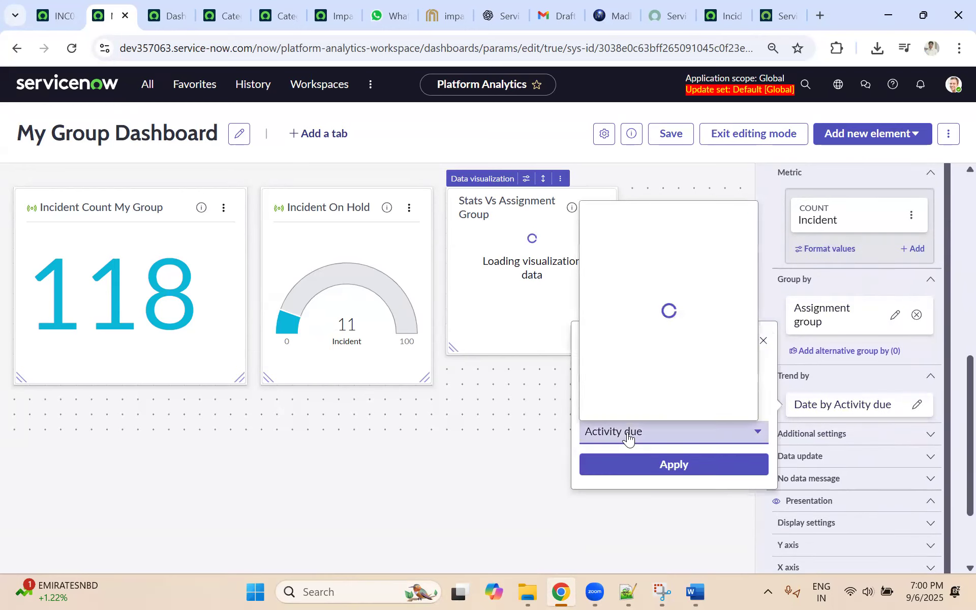
type("s")
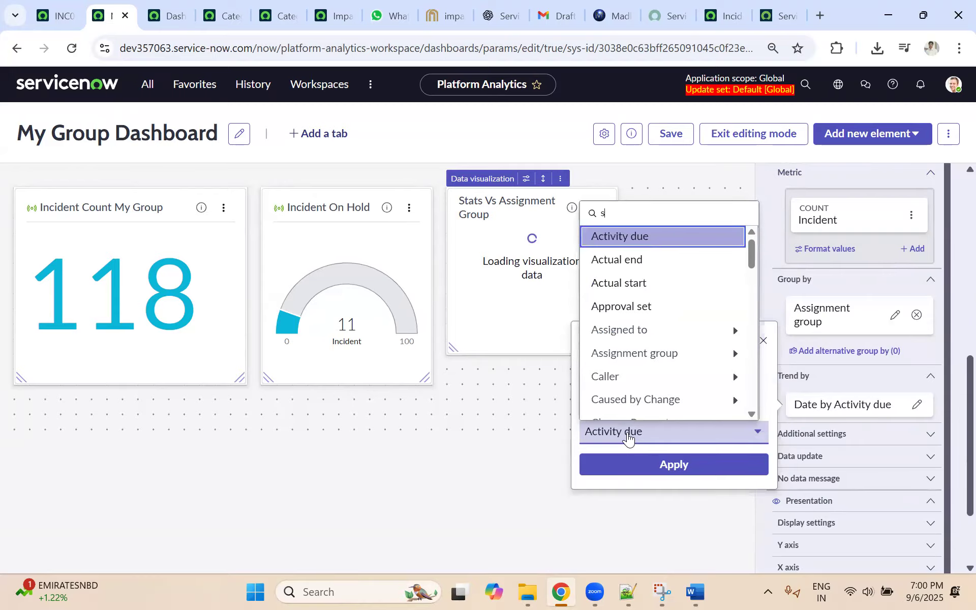
type("tat")
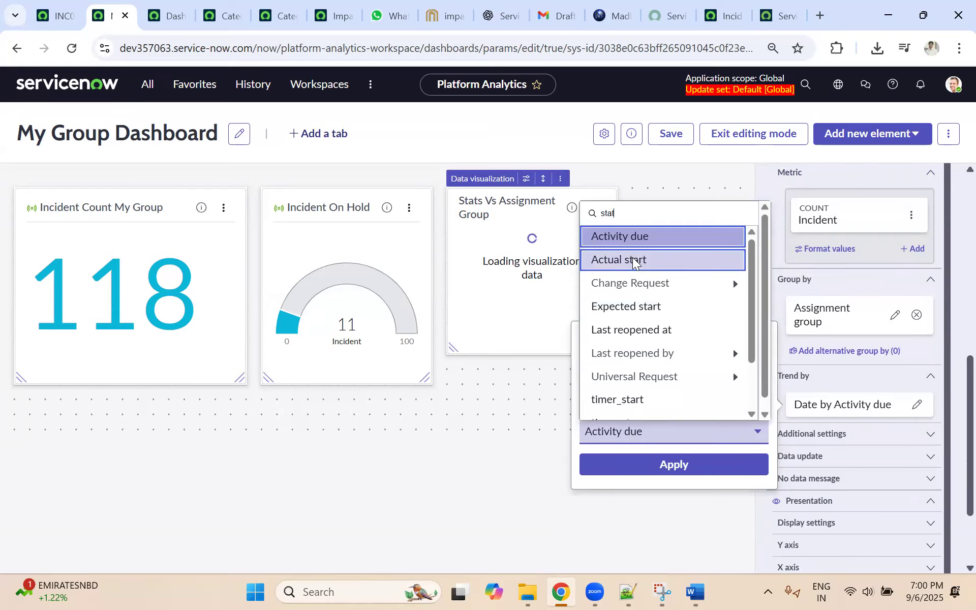
key("BackSpace")
key("BackSpace")
key("BackSpace")
key("BackSpace")
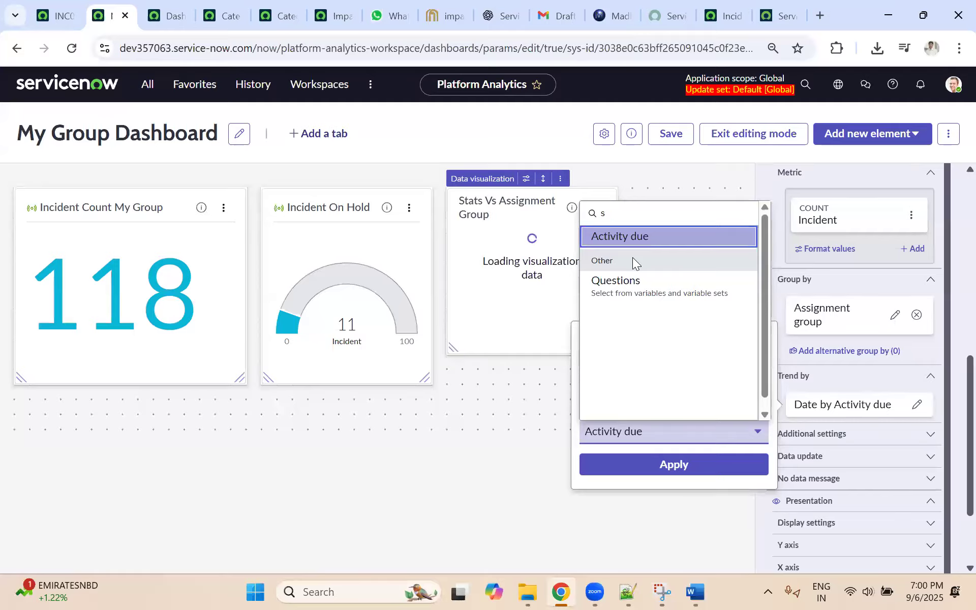
type("create")
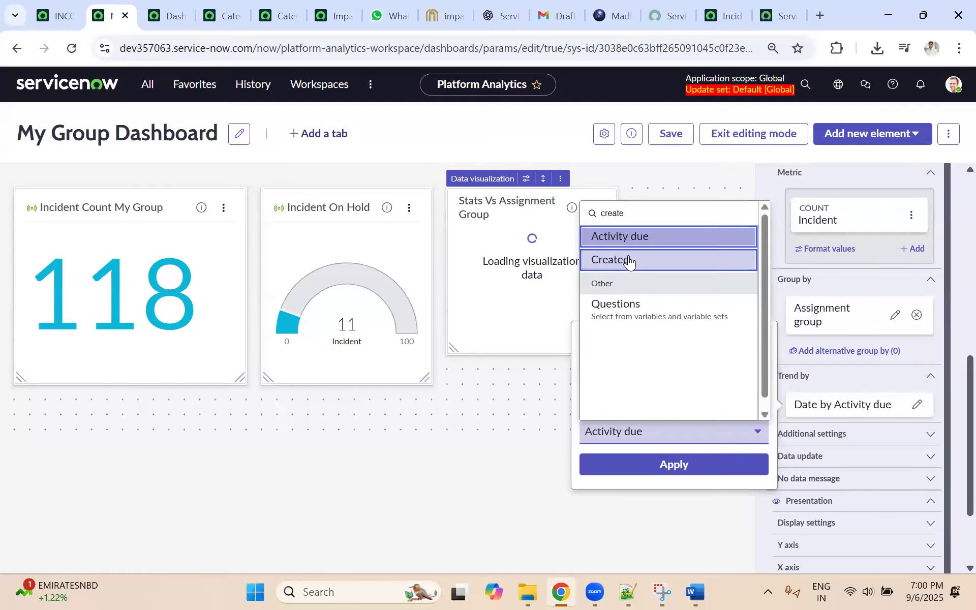
left_click(606, 261)
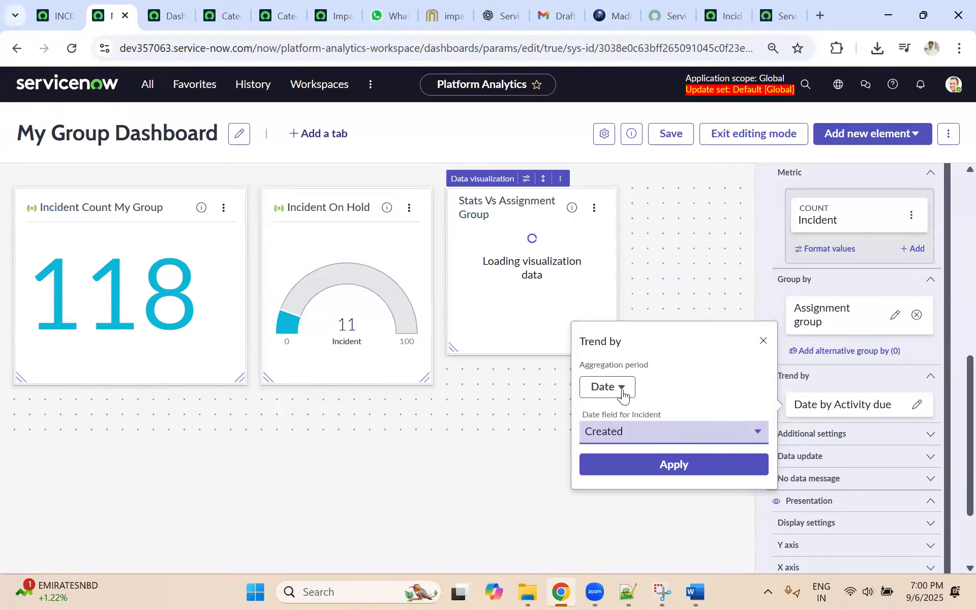
left_click(657, 472)
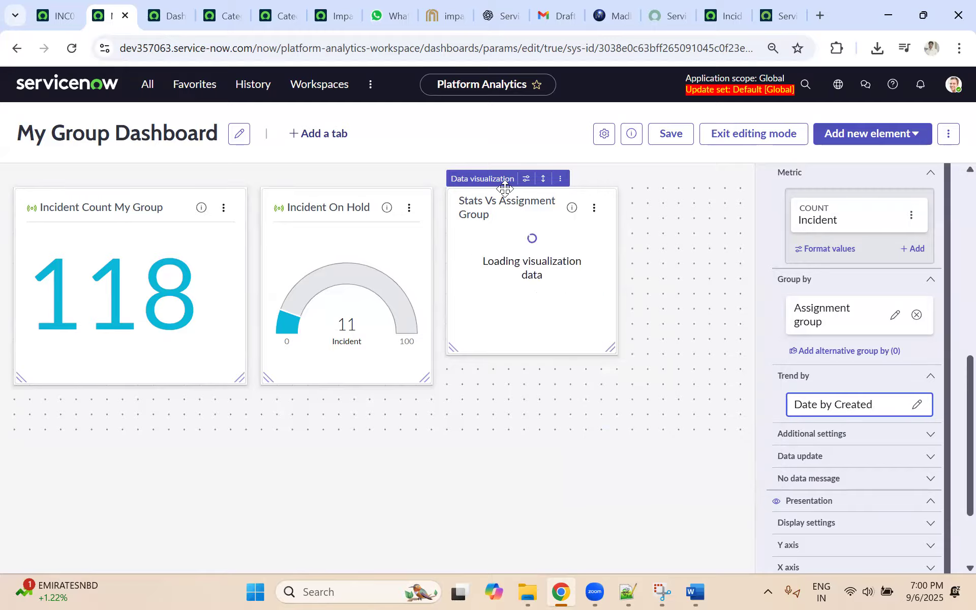
scroll(832, 458, "down", 2)
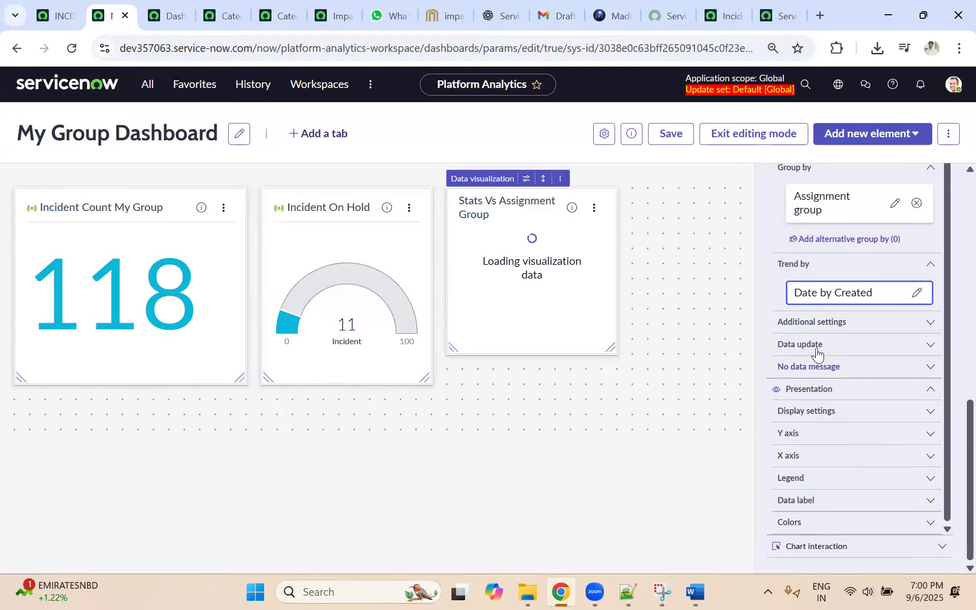
left_click(816, 345)
scroll(813, 432, "down", 2)
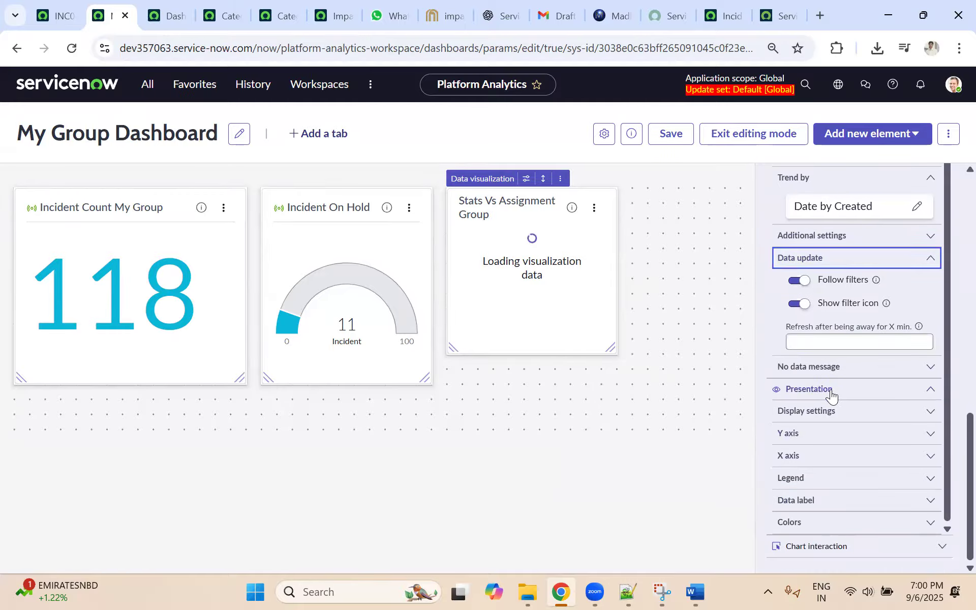
left_click(830, 394)
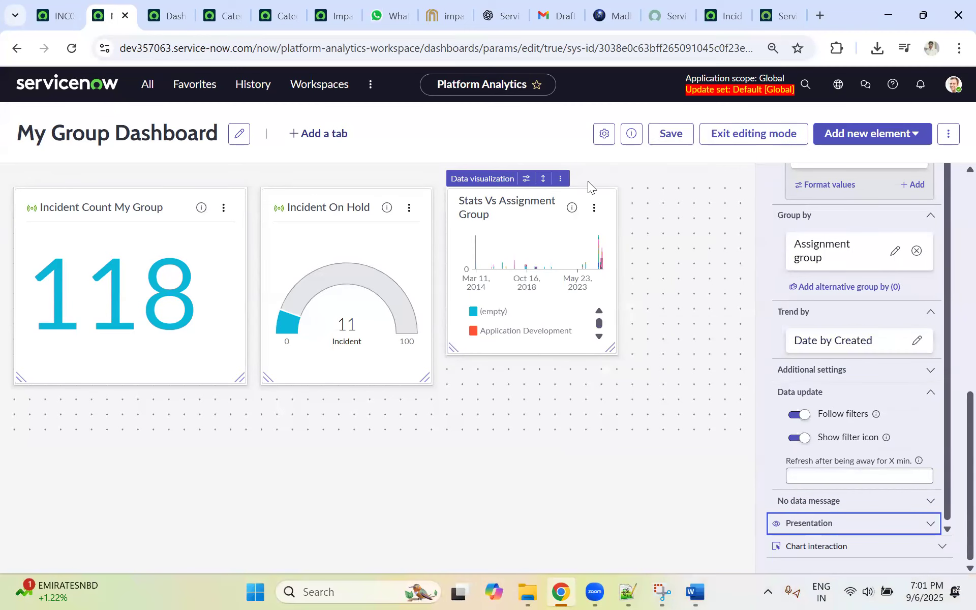
Step: Move the Stats Vs Assignment Group tile below the other two tiles and stretch it to nearly the canvas width
left_click_drag(578, 197, 151, 420)
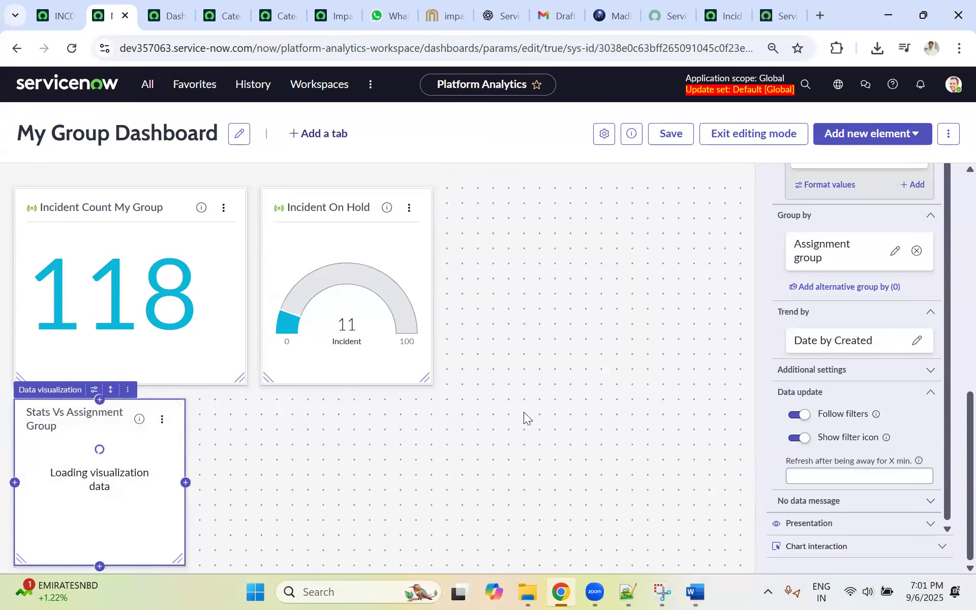
left_click_drag(179, 558, 719, 547)
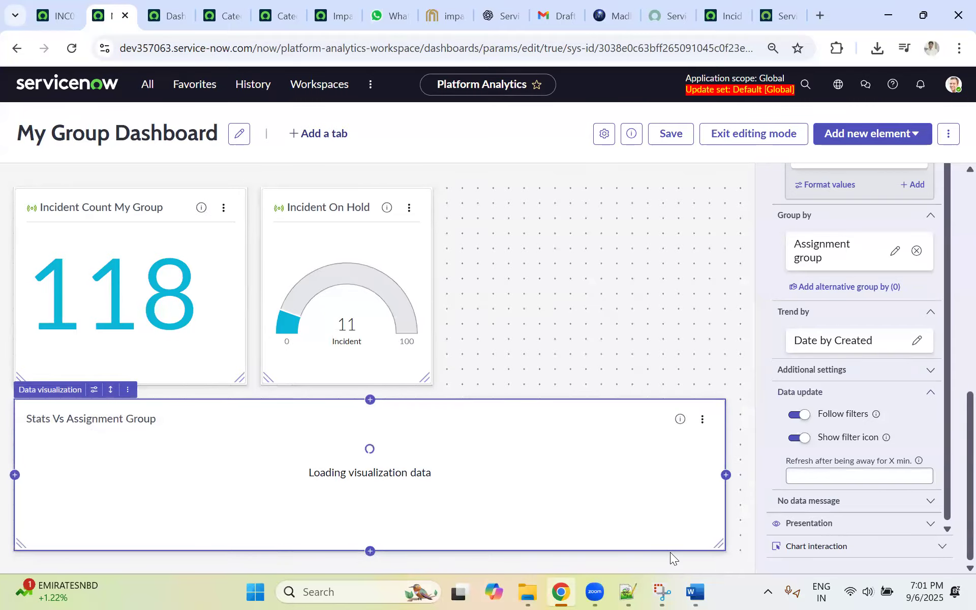
left_click_drag(718, 545, 729, 586)
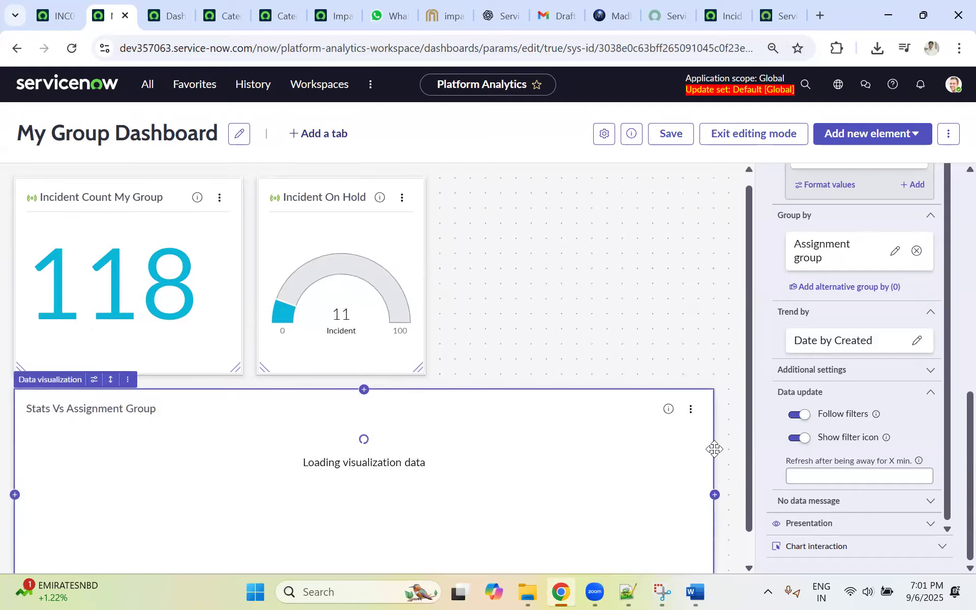
scroll(714, 449, "down", 1)
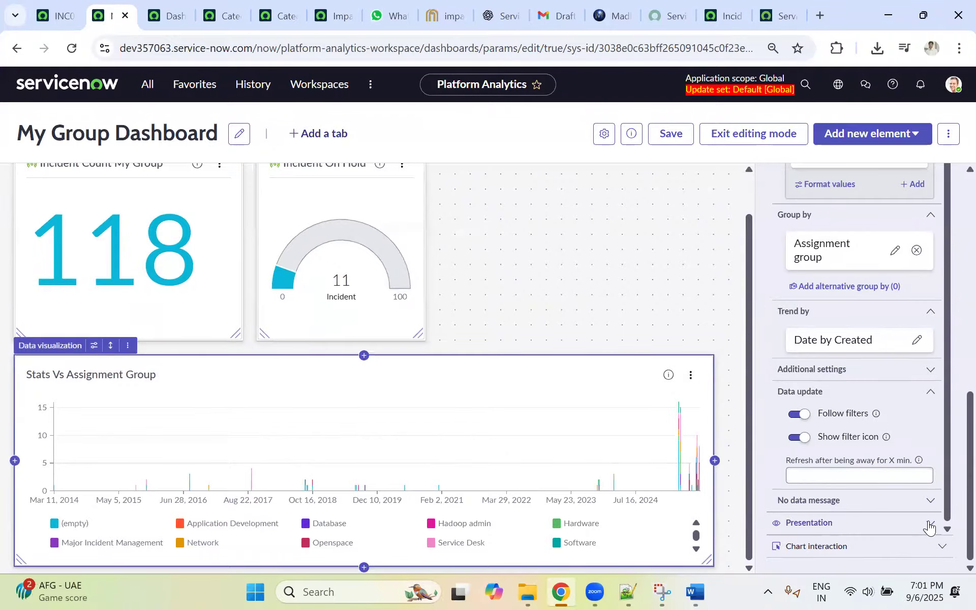
Step: Turn on Show data labels in the column chart's presentation settings
left_click(929, 501)
left_click(929, 520)
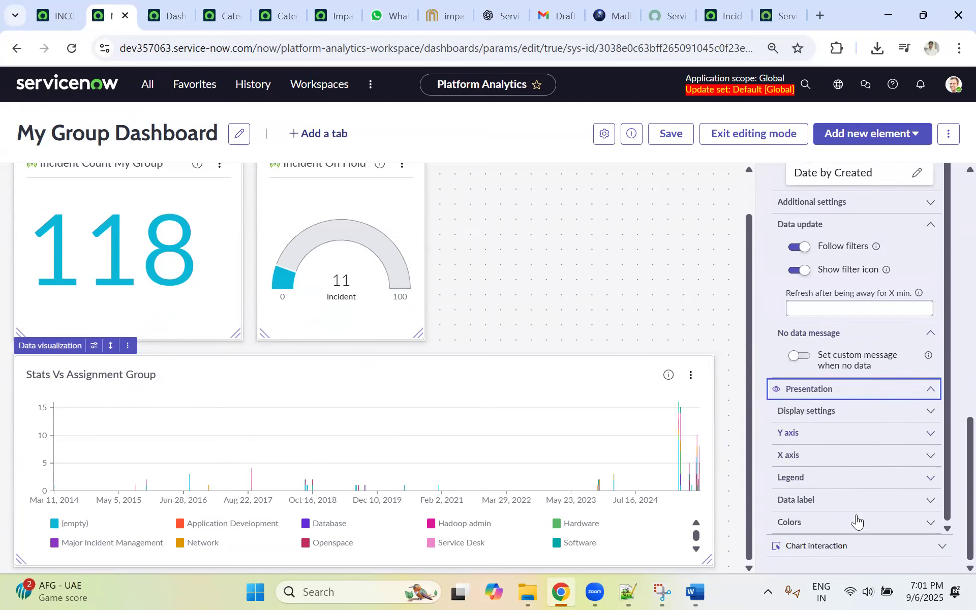
left_click(851, 501)
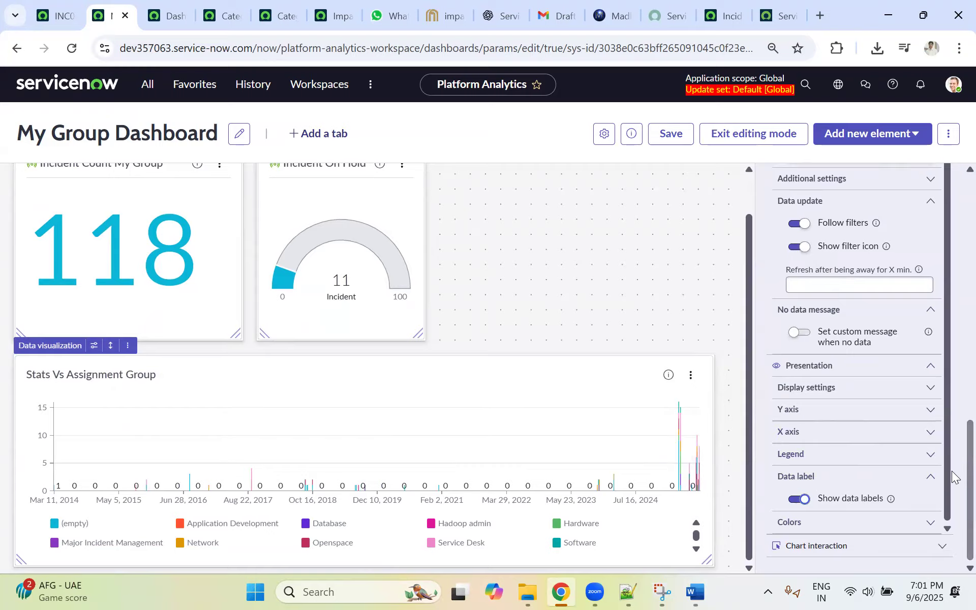
Step: Try the Disable tooltip option in the chart's display settings and switch it back off
left_click(826, 390)
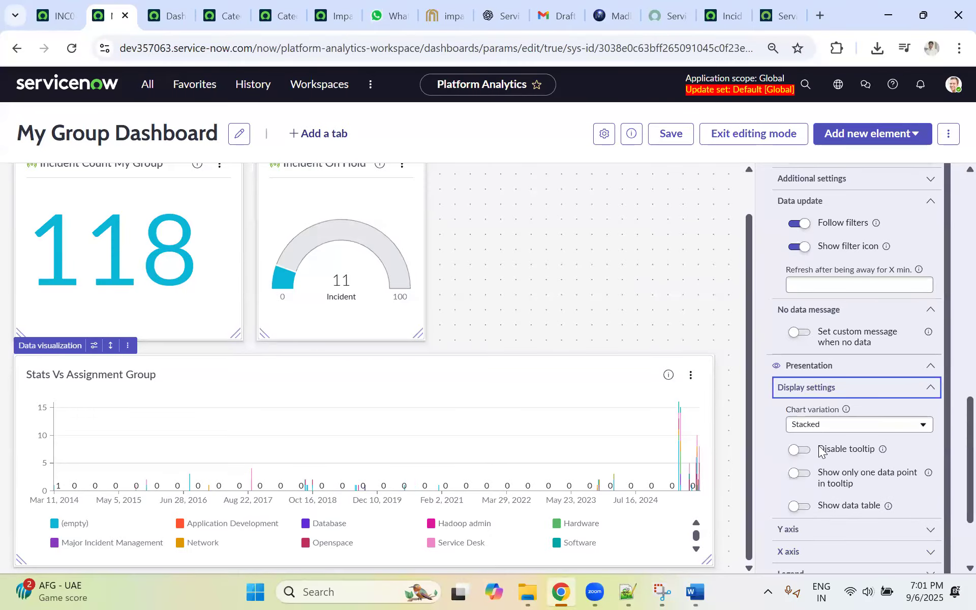
left_click(800, 450)
left_click(798, 450)
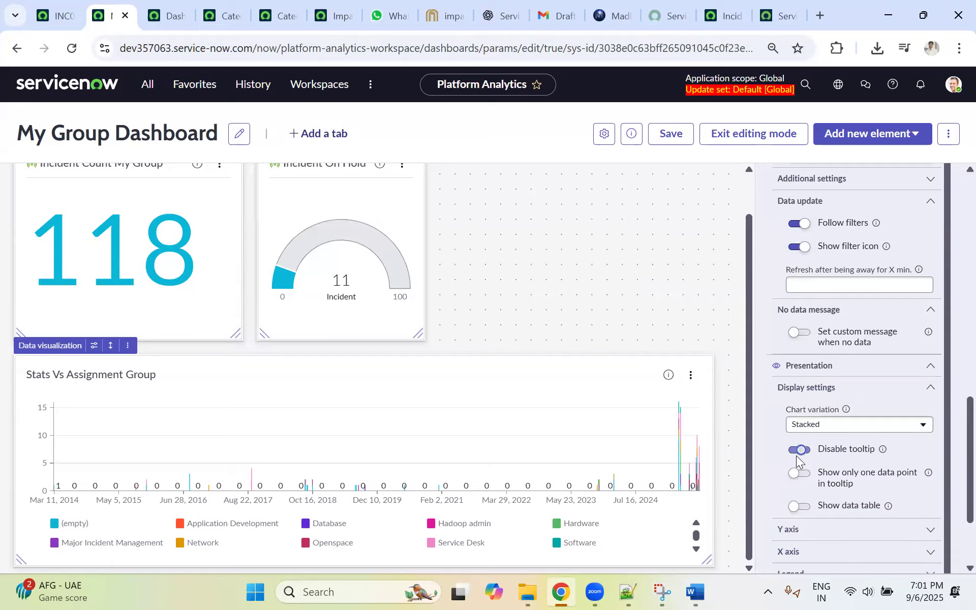
scroll(813, 492, "down", 1)
scroll(810, 492, "down", 1)
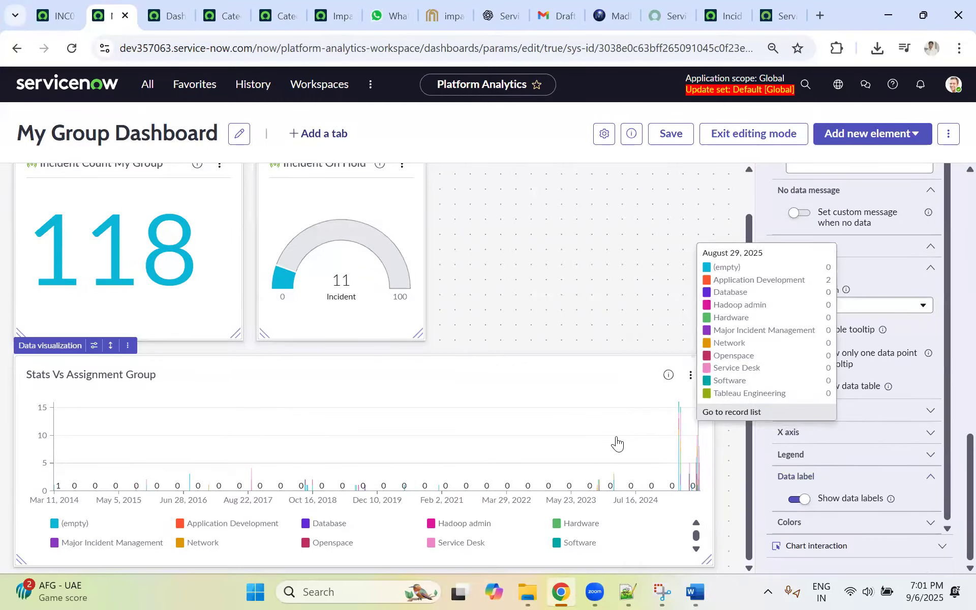
Step: Enlarge the Stats Vs Assignment Group tile to the full canvas width and make it considerably taller
left_click(696, 547)
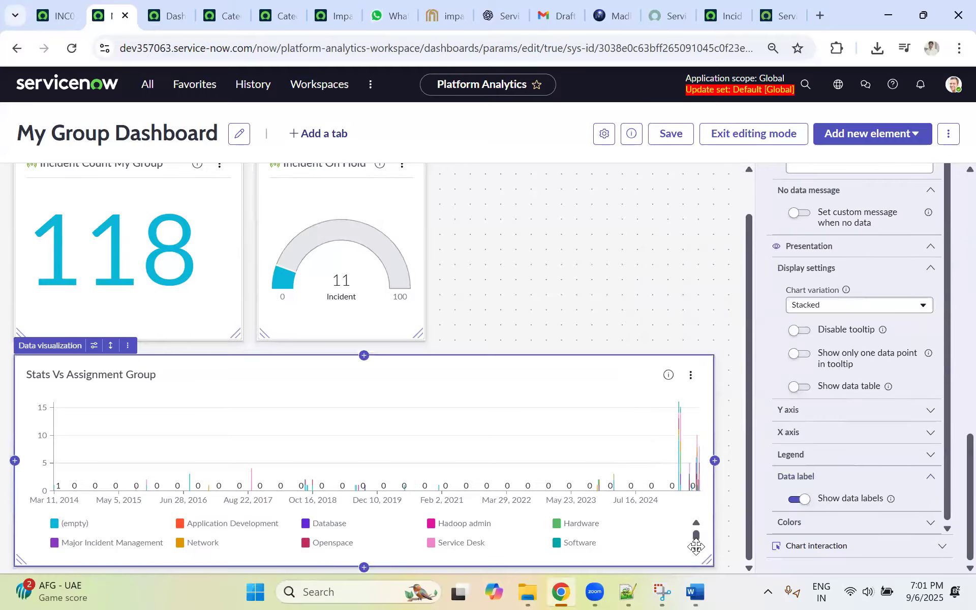
left_click_drag(708, 561, 757, 586)
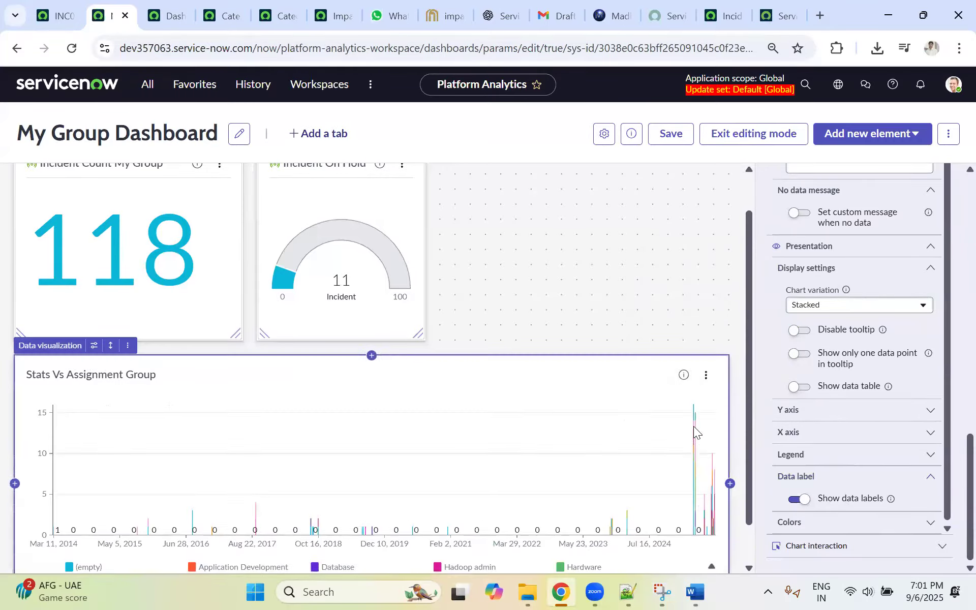
scroll(693, 426, "down", 1)
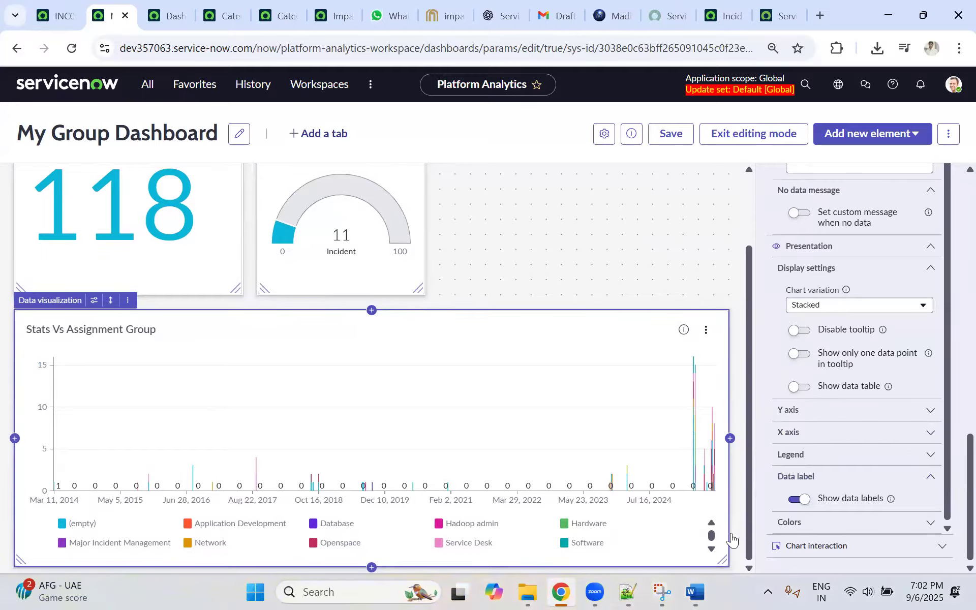
left_click_drag(724, 559, 721, 582)
scroll(703, 517, "down", 1)
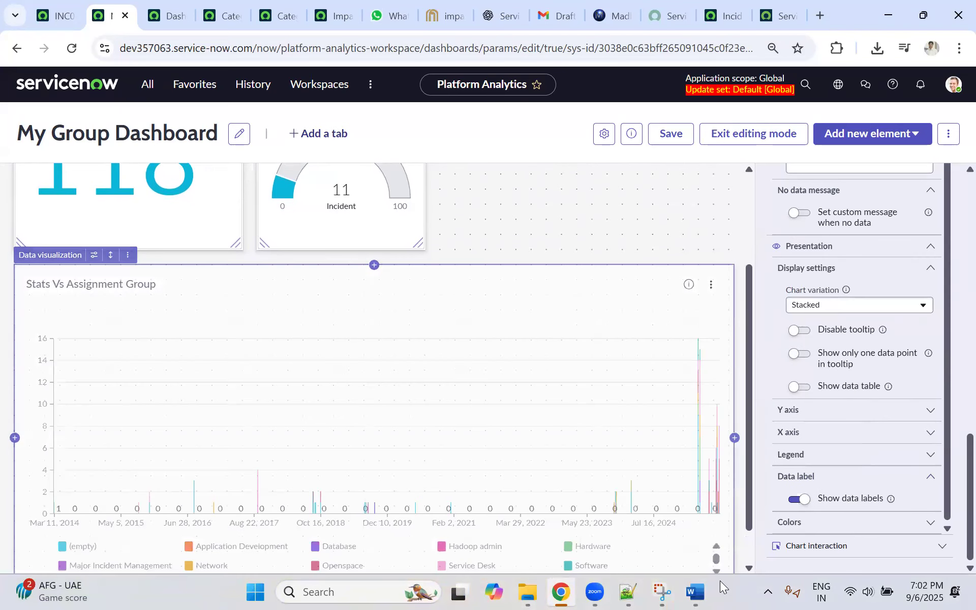
scroll(644, 433, "down", 2)
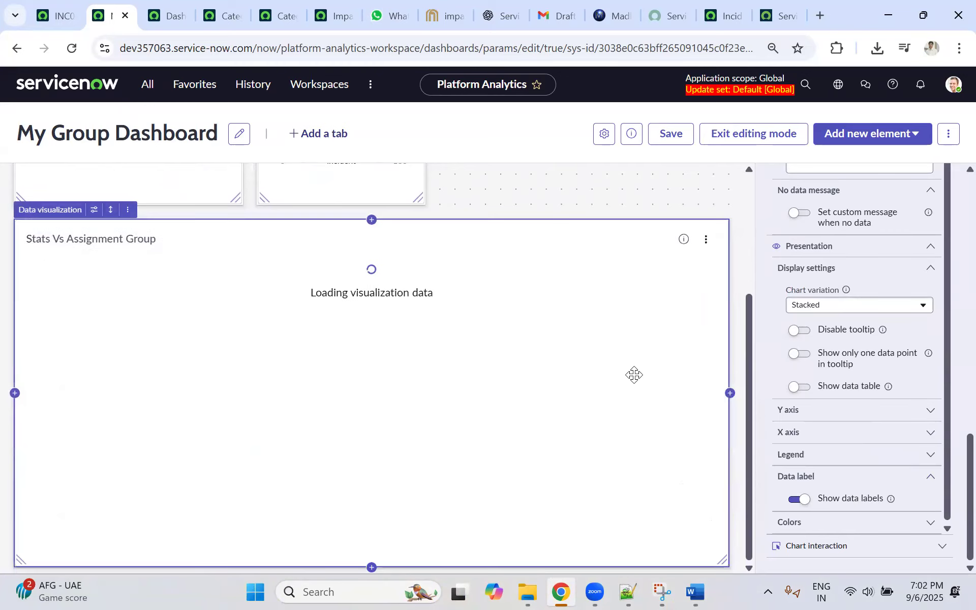
left_click_drag(718, 552, 742, 592)
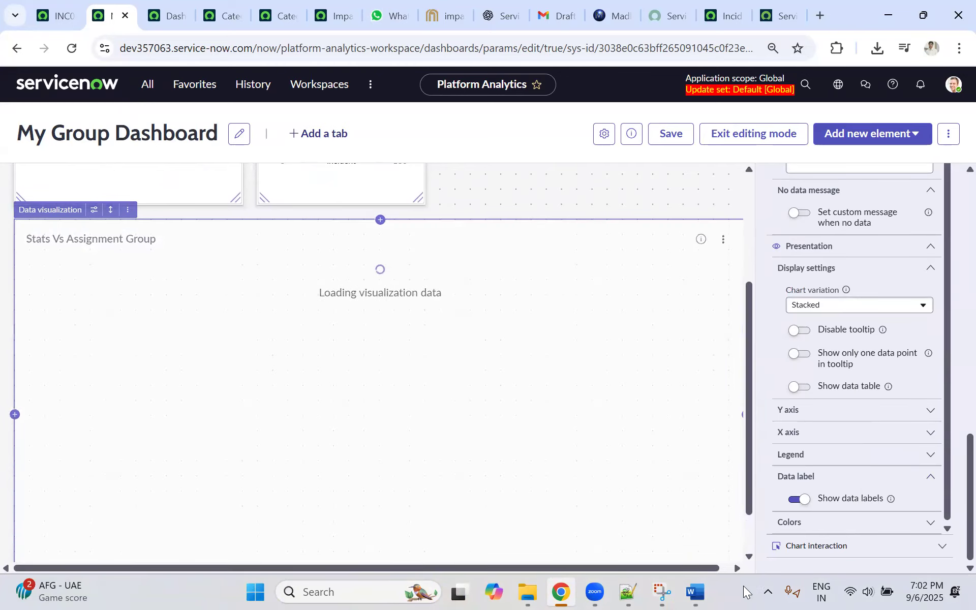
Step: Zoom the page out to check how the enlarged column chart fits with the other dashboard tiles
key("ctrl+minus")
key("ctrl+minus")
key("ctrl+minus")
key("ctrl+minus")
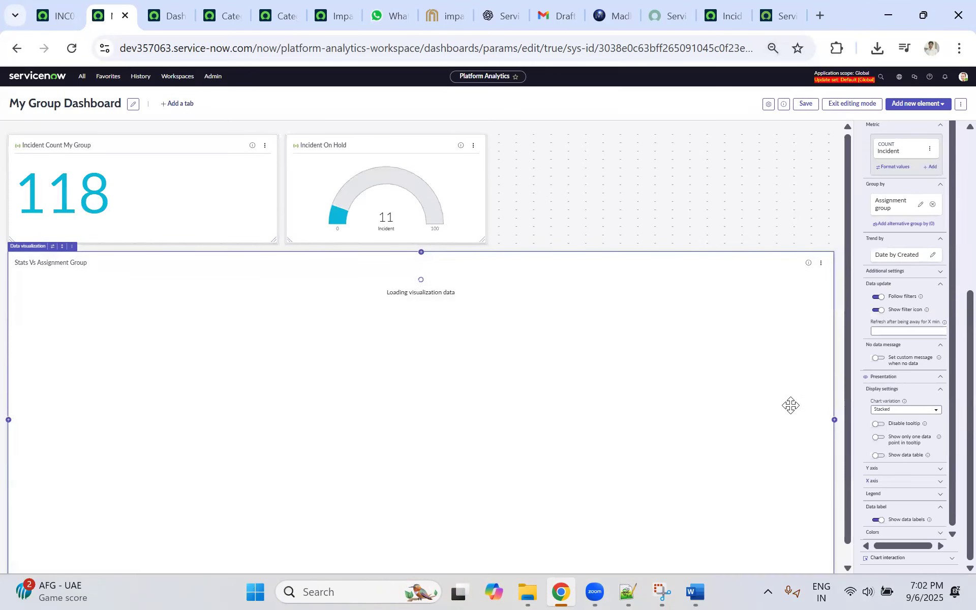
scroll(787, 402, "down", 1)
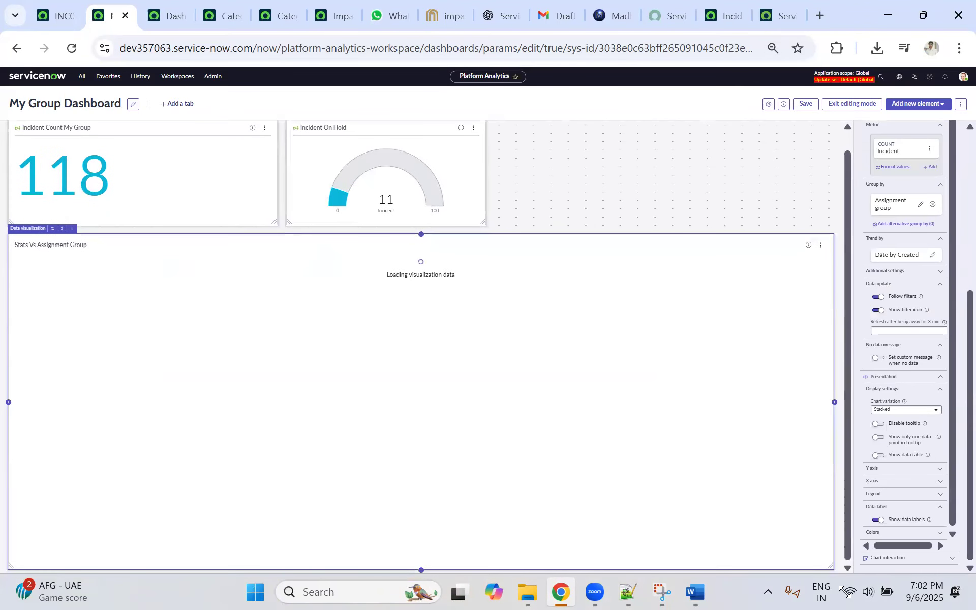
scroll(671, 376, "down", 2)
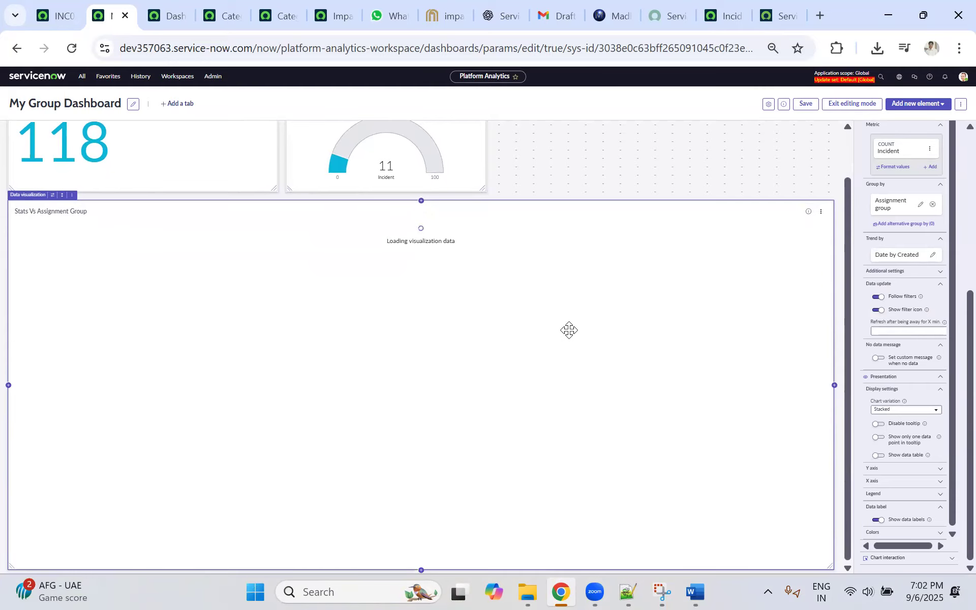
Step: Open the Stats Vs Assignment Group chart's group-by settings and search the incident fields for "stat"
key("ctrl+plus")
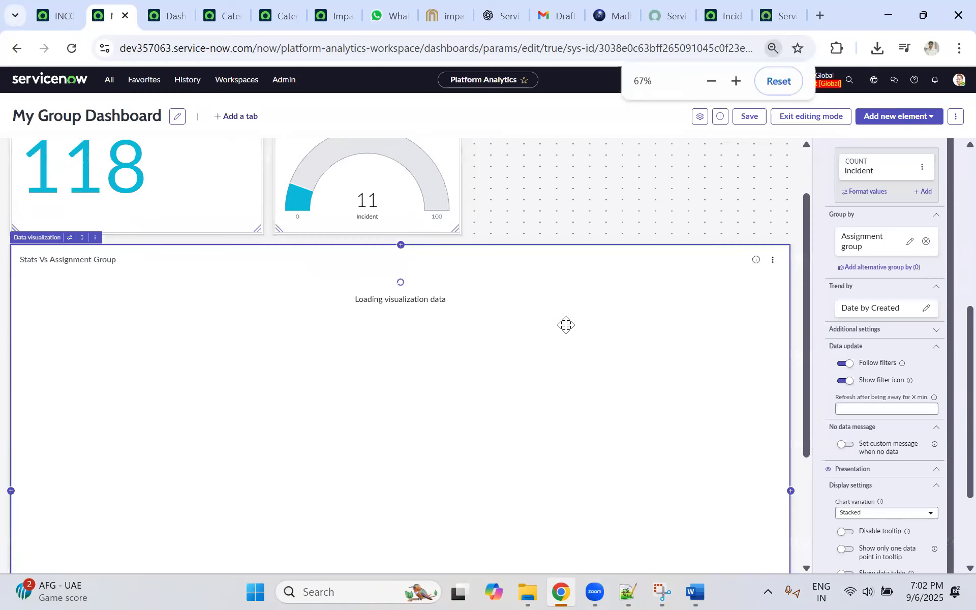
scroll(567, 315, "down", 1)
scroll(568, 308, "up", 1)
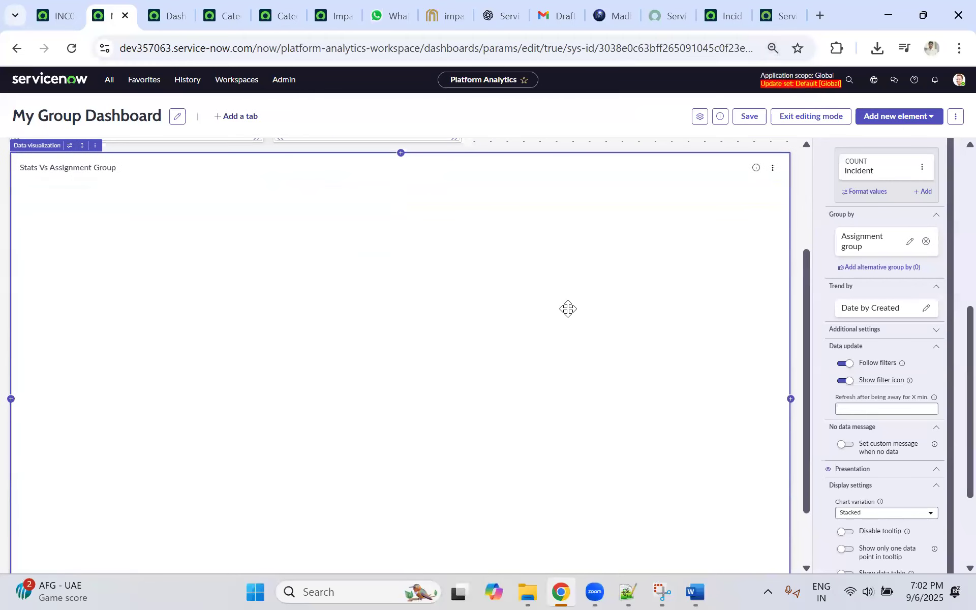
scroll(564, 313, "down", 1)
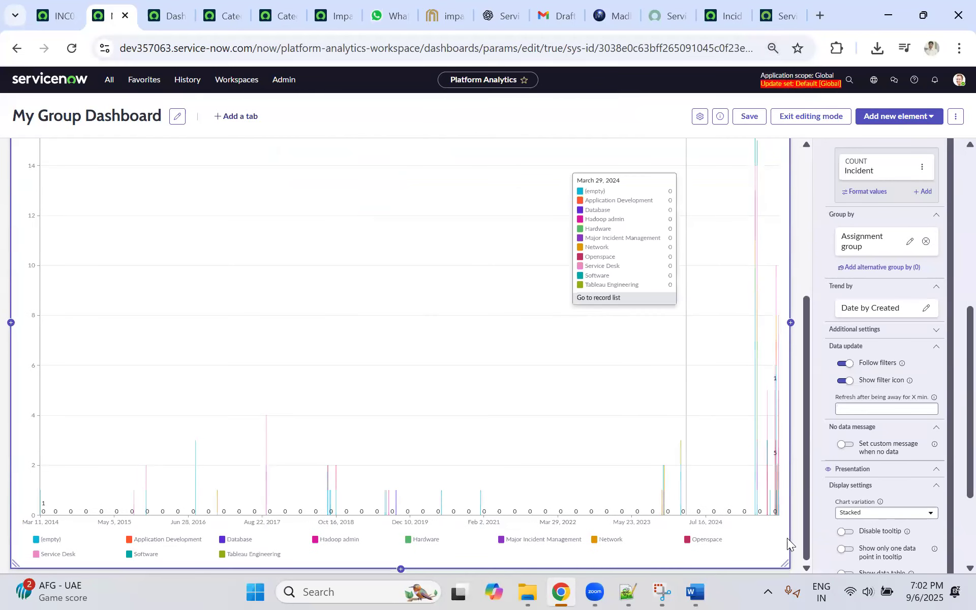
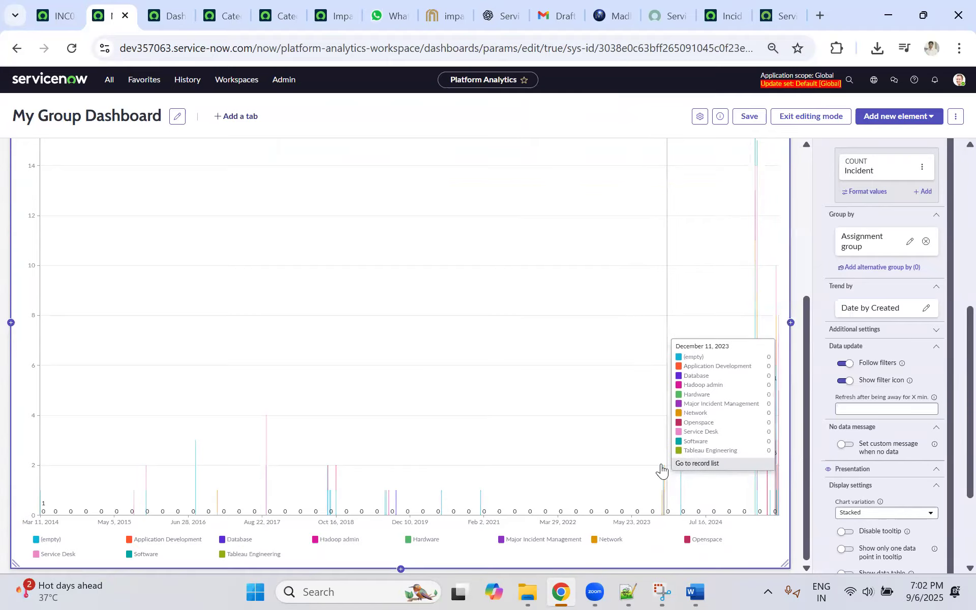
scroll(926, 235, "up", 1)
scroll(911, 320, "up", 1)
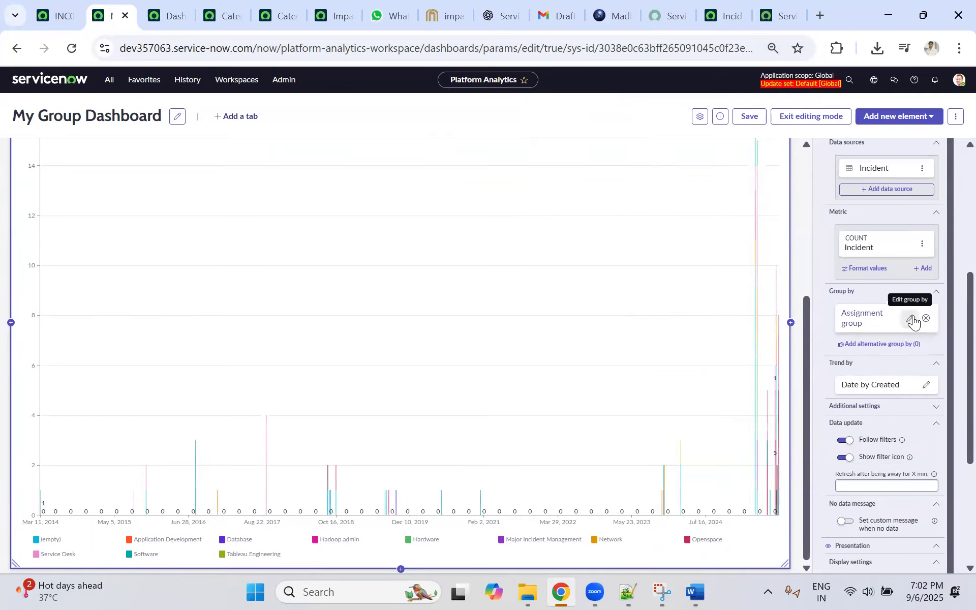
left_click(912, 320)
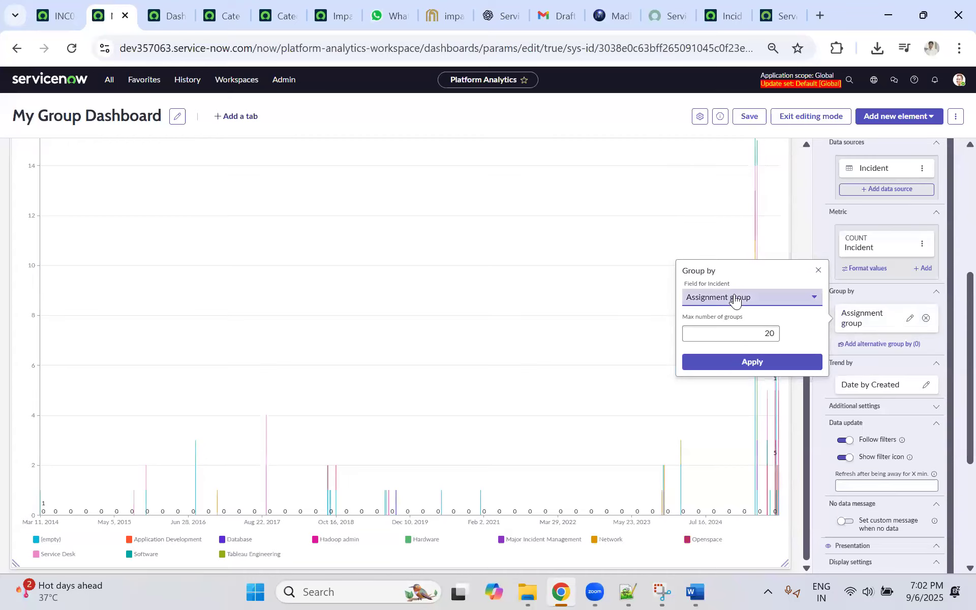
left_click(735, 301)
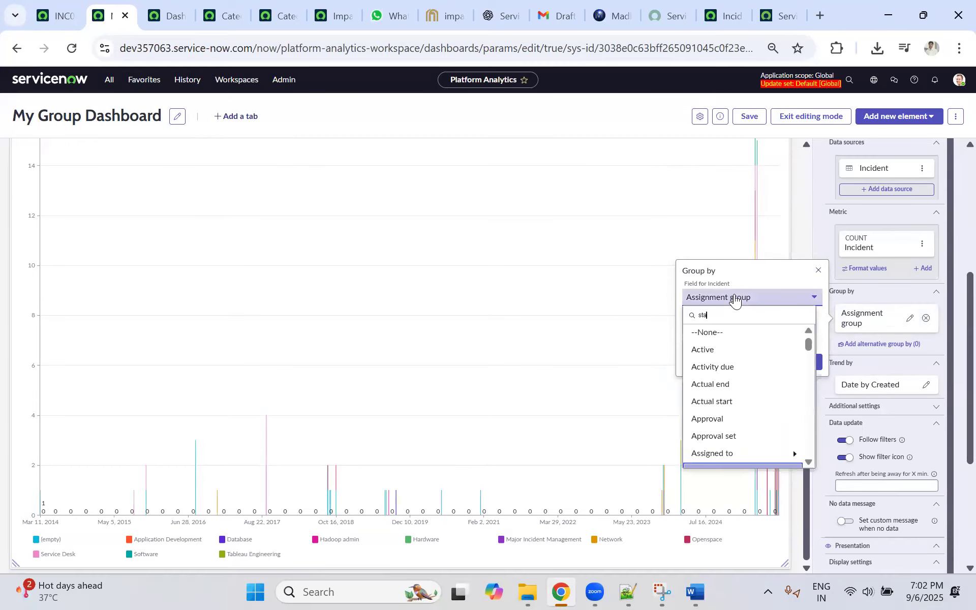
Step: Switch to Word and review the notes on Types of Reports in ServiceNow, including the list report and bar chart entries
left_click(695, 592)
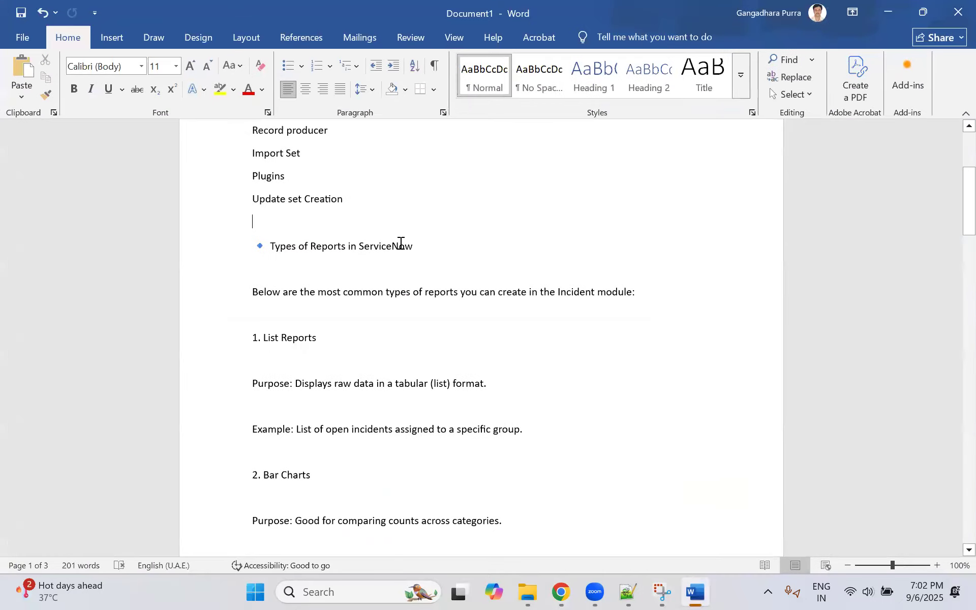
scroll(387, 302, "down", 1)
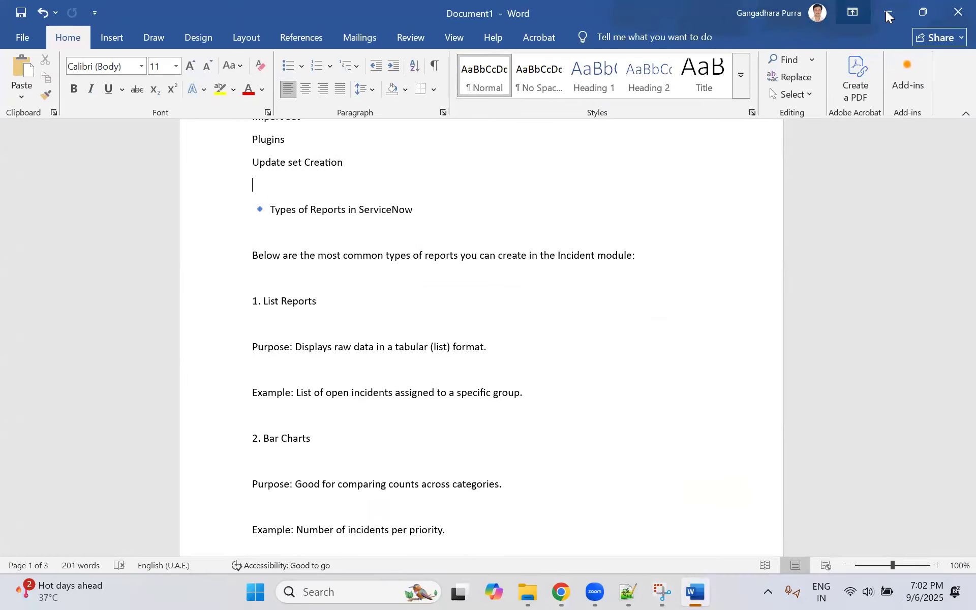
left_click(888, 12)
left_click(937, 252)
left_click(889, 12)
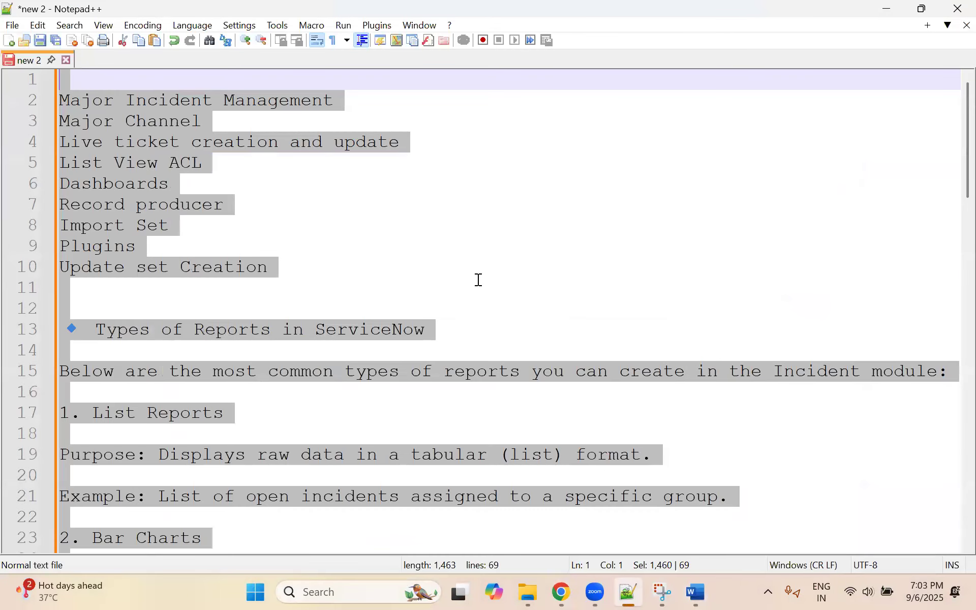
key("alt+Tab")
scroll(478, 282, "down", 10)
scroll(478, 286, "down", 10)
scroll(478, 287, "down", 3)
scroll(479, 287, "up", 15)
scroll(478, 287, "up", 12)
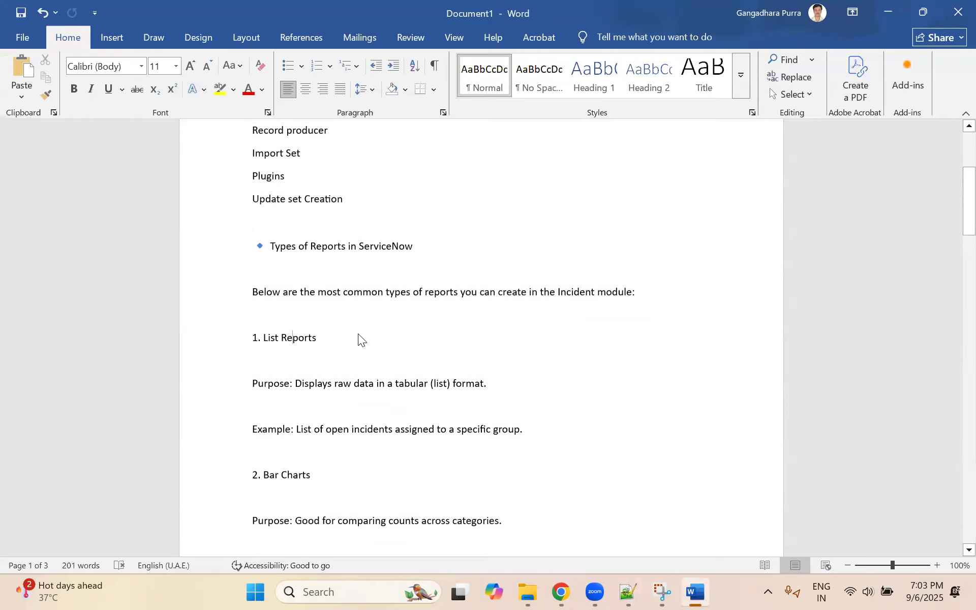
double_click(361, 340)
left_click(889, 12)
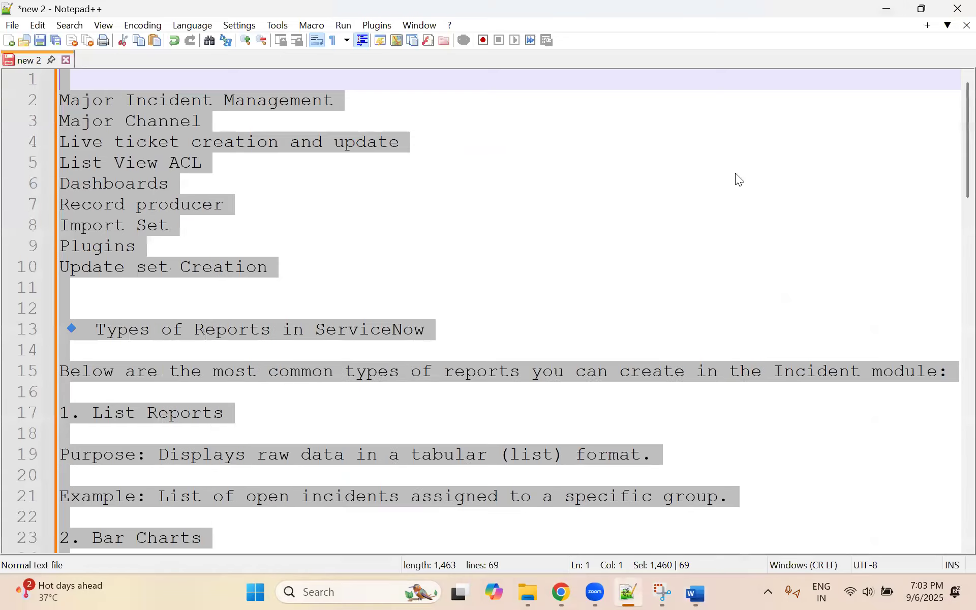
left_click(895, 12)
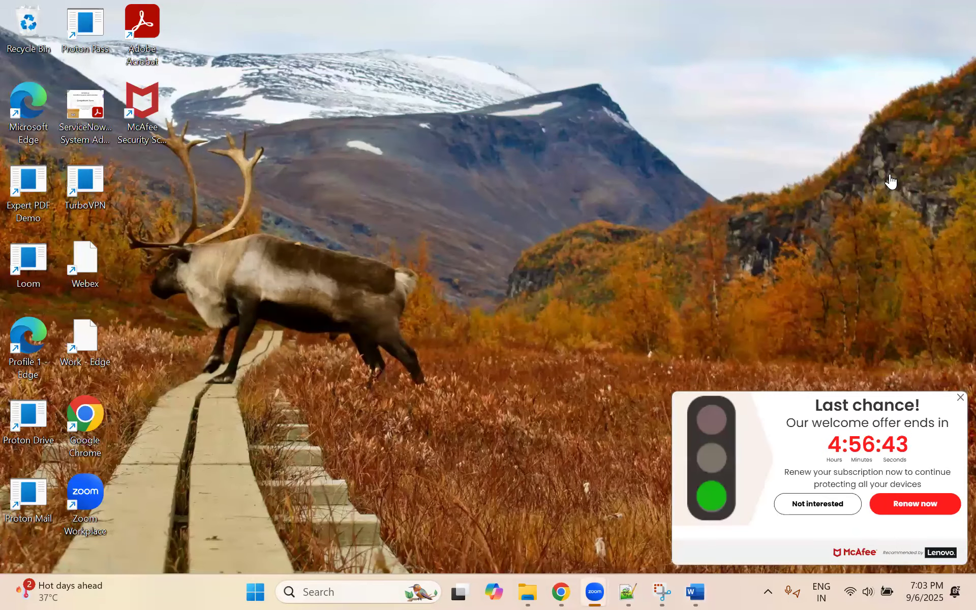
Step: Switch back to Chrome and group the column chart by State, keeping the maximum of 20 groups
left_click(561, 592)
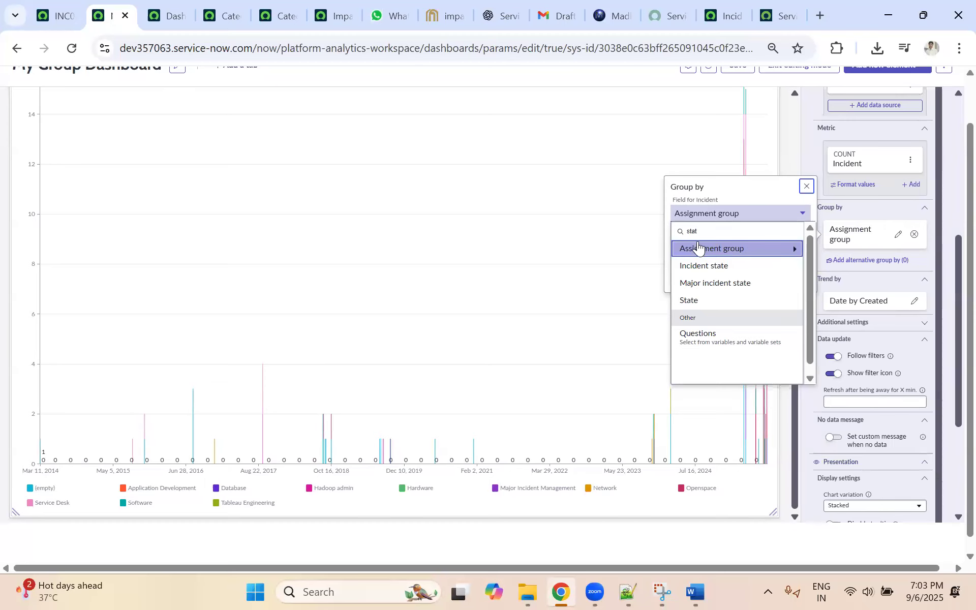
left_click(704, 301)
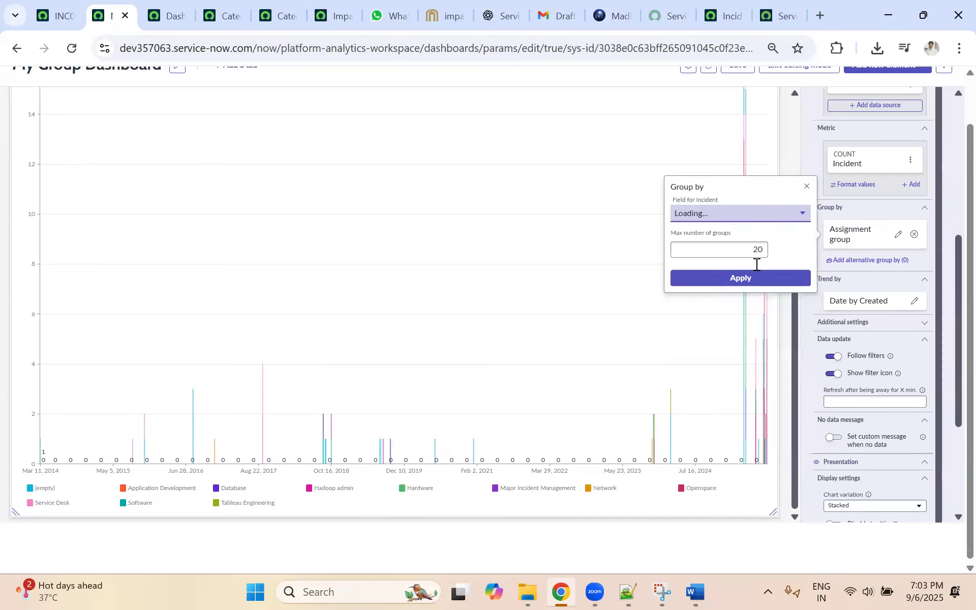
left_click(741, 281)
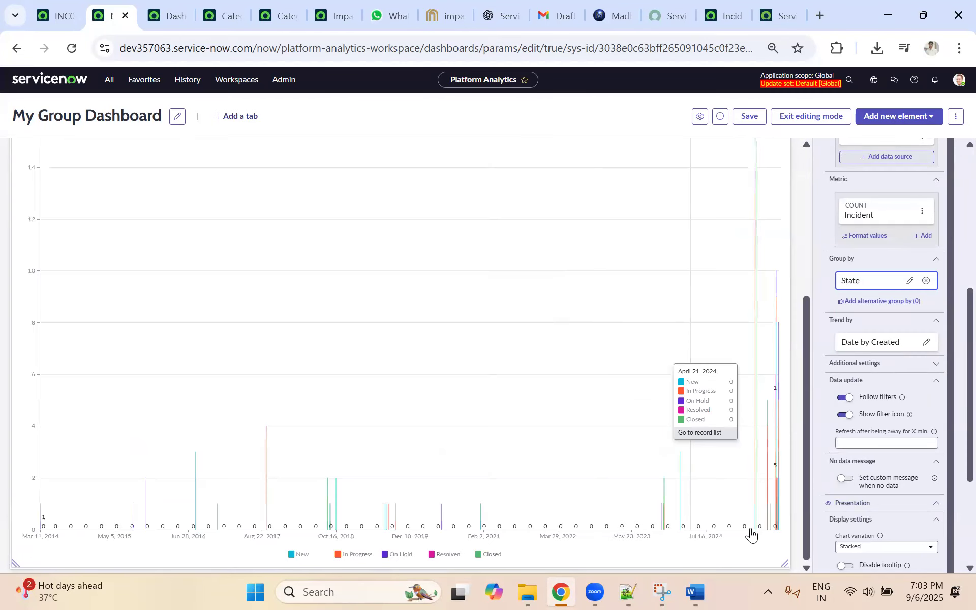
Step: Reduce the Stats Vs Assignment Group tile's height and place it above the Incident Count My Group and Incident On Hold tiles
left_click_drag(753, 385, 758, 315)
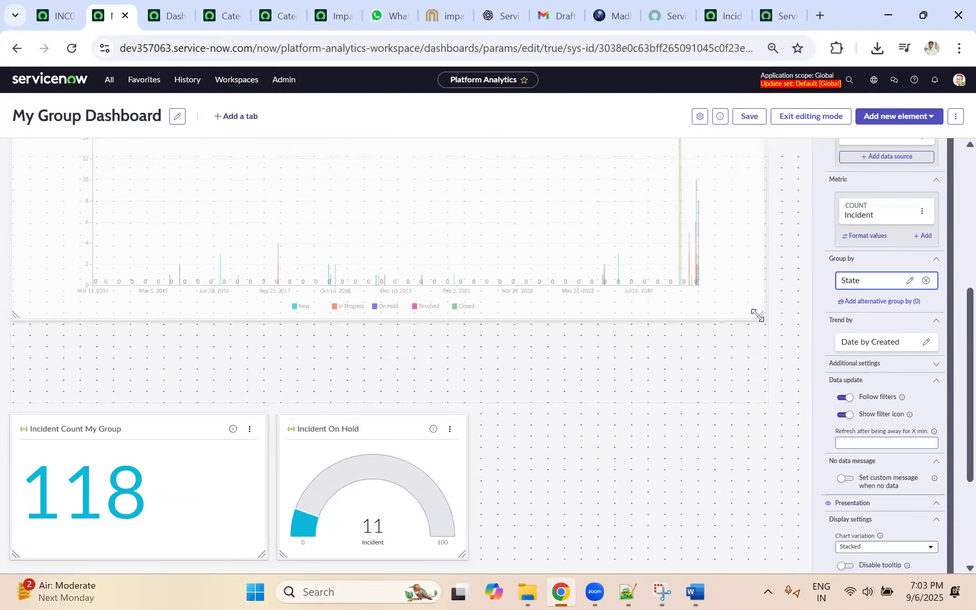
left_click_drag(529, 318, 529, 318)
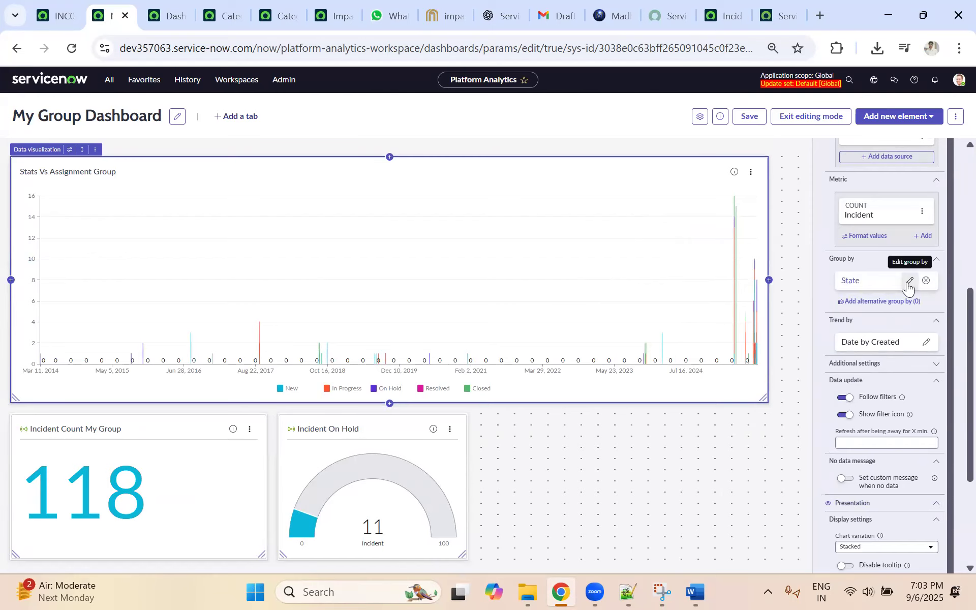
Step: Set the column chart's trend aggregation period to Month on the Created field
left_click(925, 346)
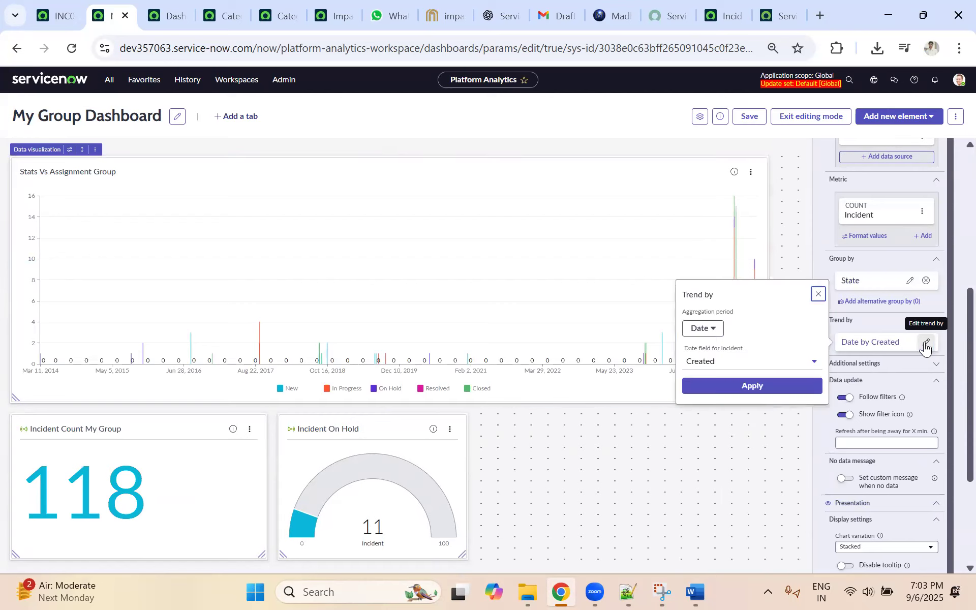
left_click(721, 334)
left_click(711, 426)
left_click(742, 389)
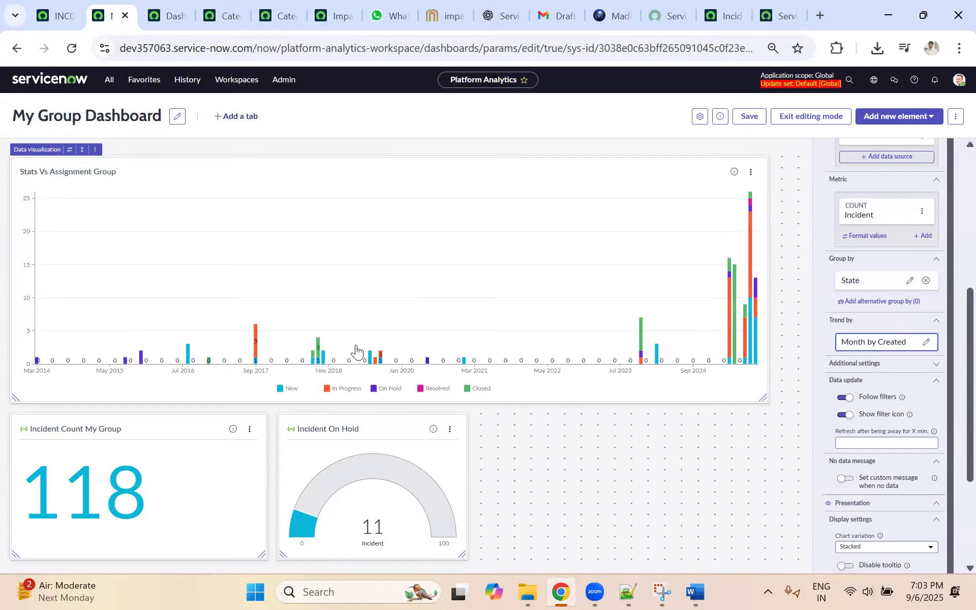
Step: Set the column chart's trend aggregation period to Quarter on the Created field
left_click(927, 341)
left_click(716, 329)
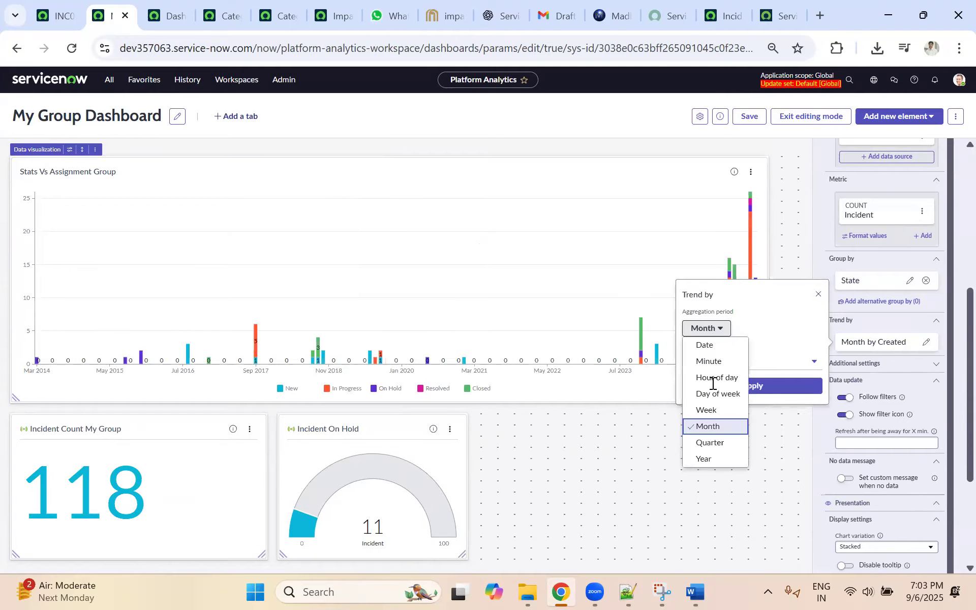
left_click(709, 443)
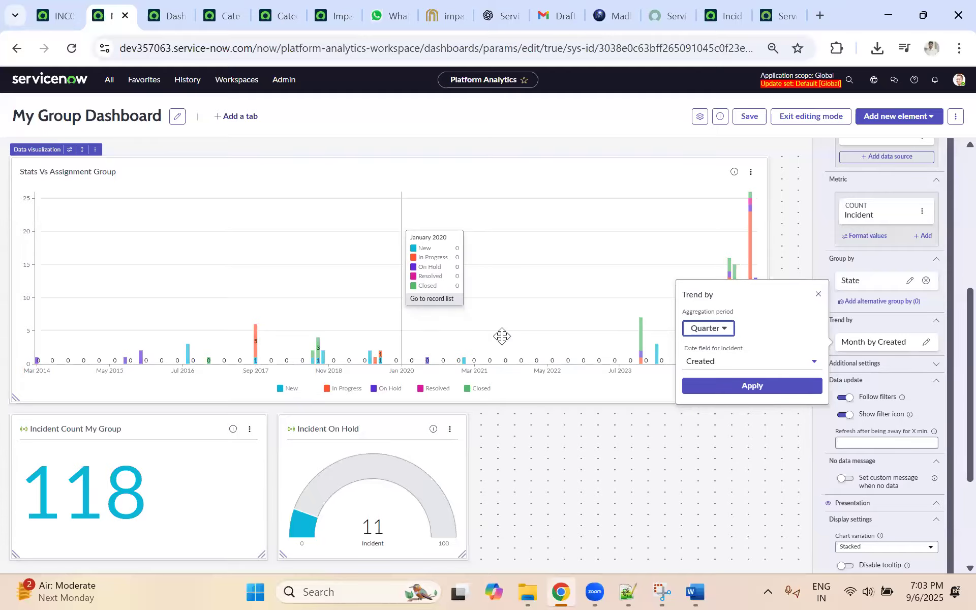
left_click(704, 389)
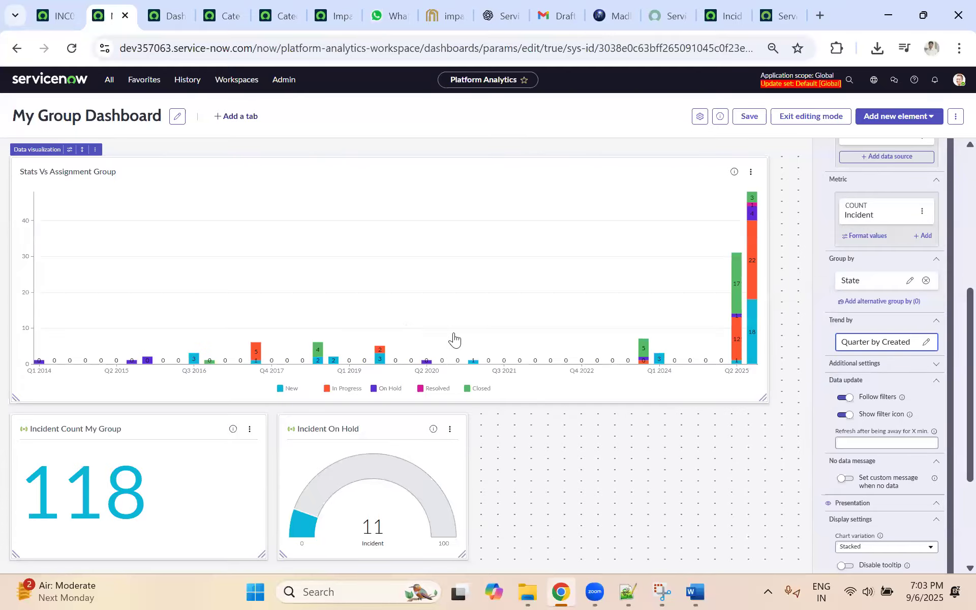
Step: Save the dashboard changes and select the Stats Vs Assignment Group chart tile
mouse_move(744, 268)
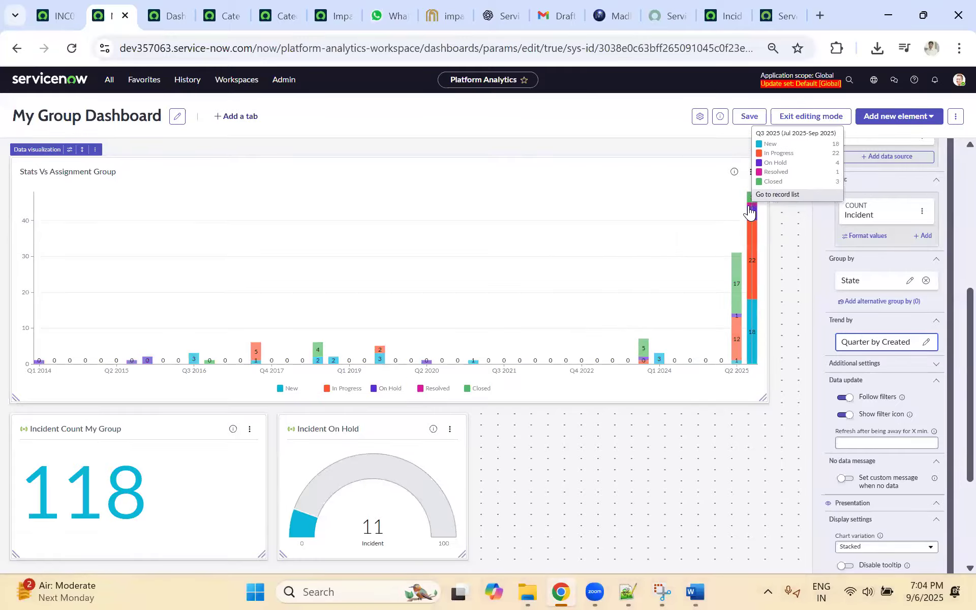
scroll(929, 243, "up", 6)
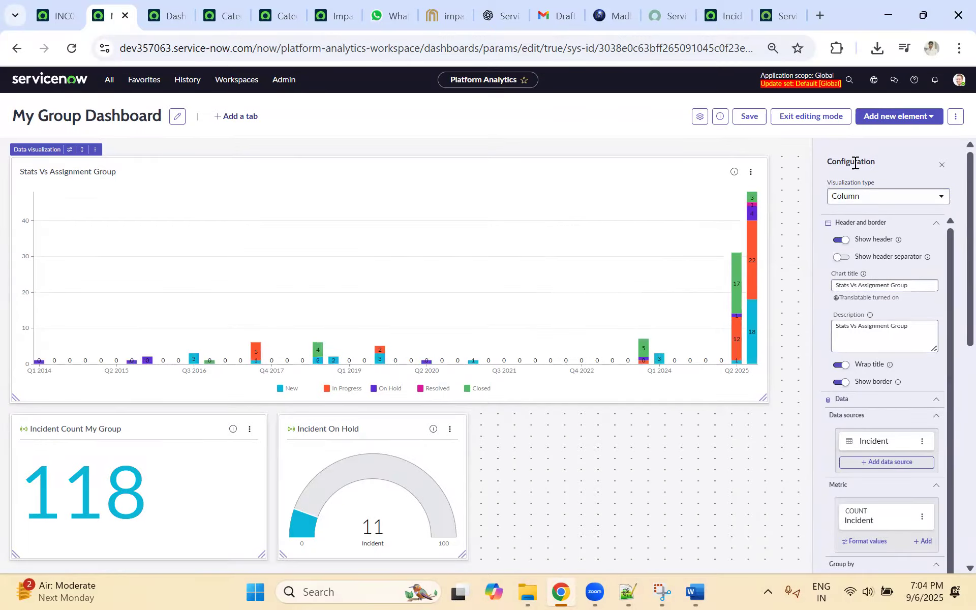
left_click(747, 118)
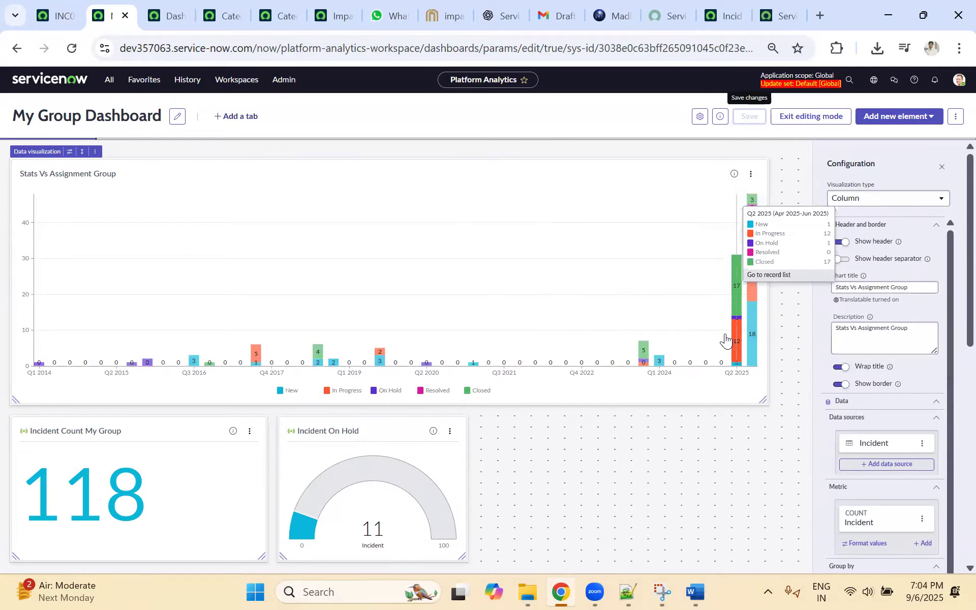
left_click(294, 341)
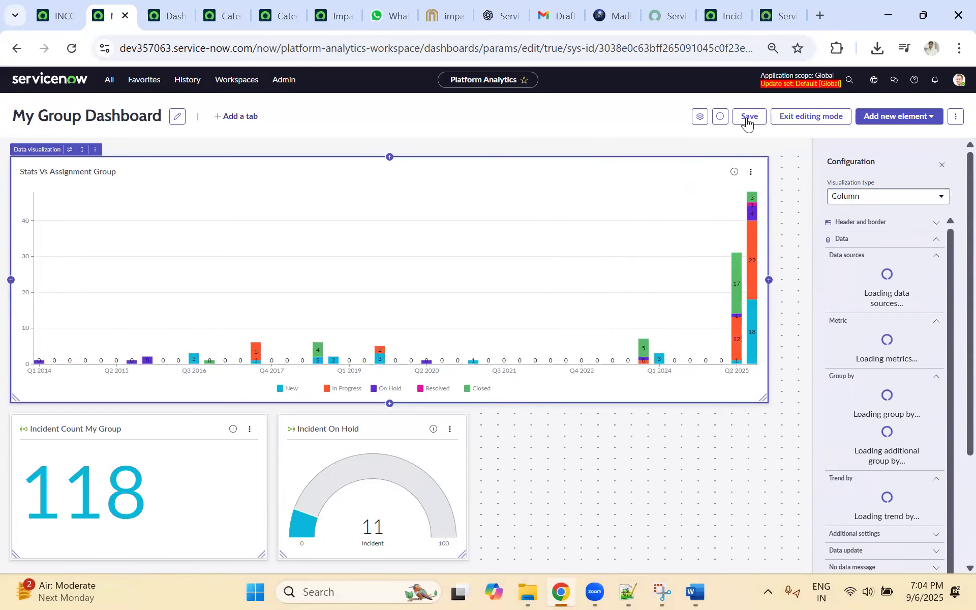
Step: Add a new data visualization to the dashboard from scratch, without reusing a saved one
left_click(895, 122)
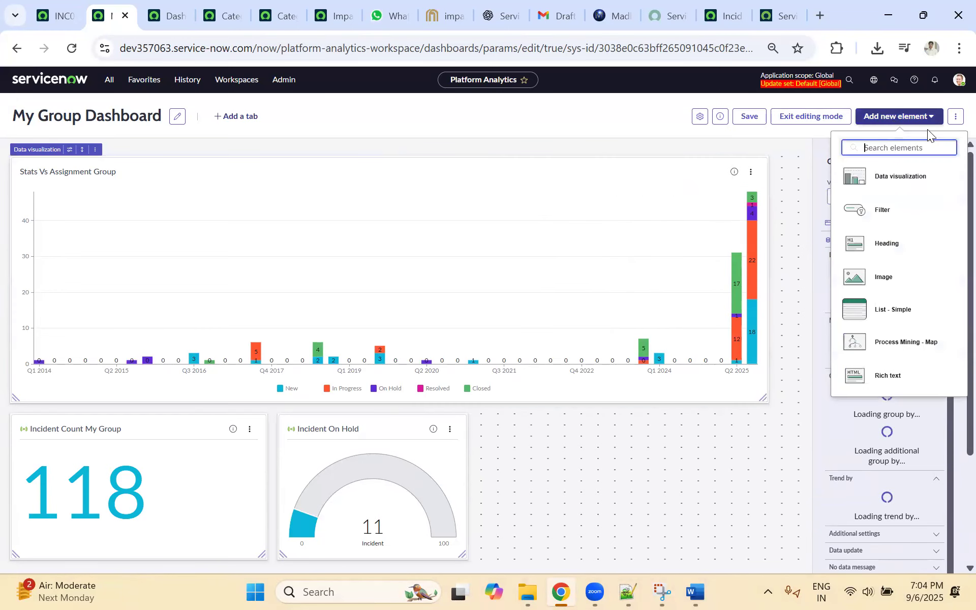
left_click(907, 182)
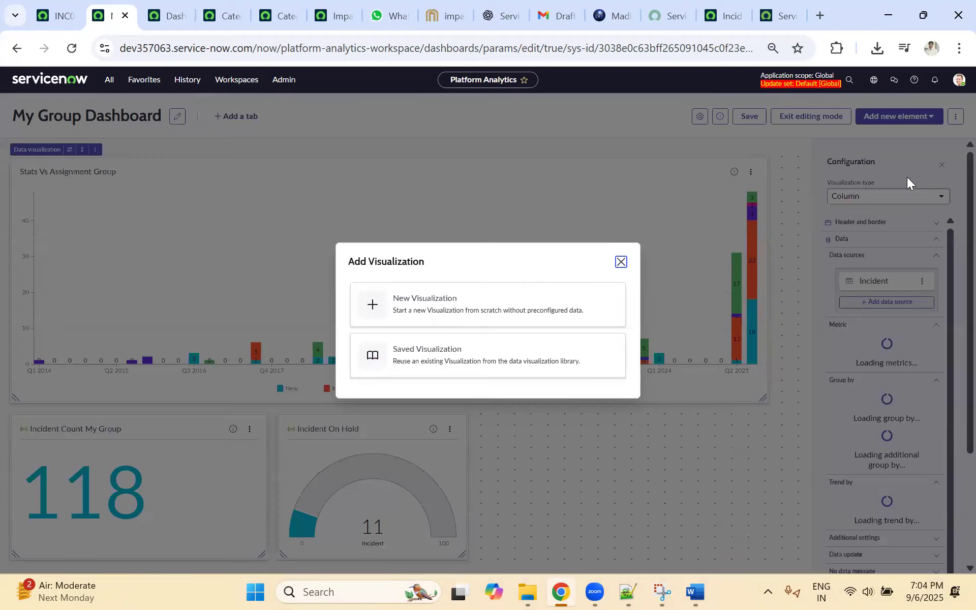
left_click(444, 306)
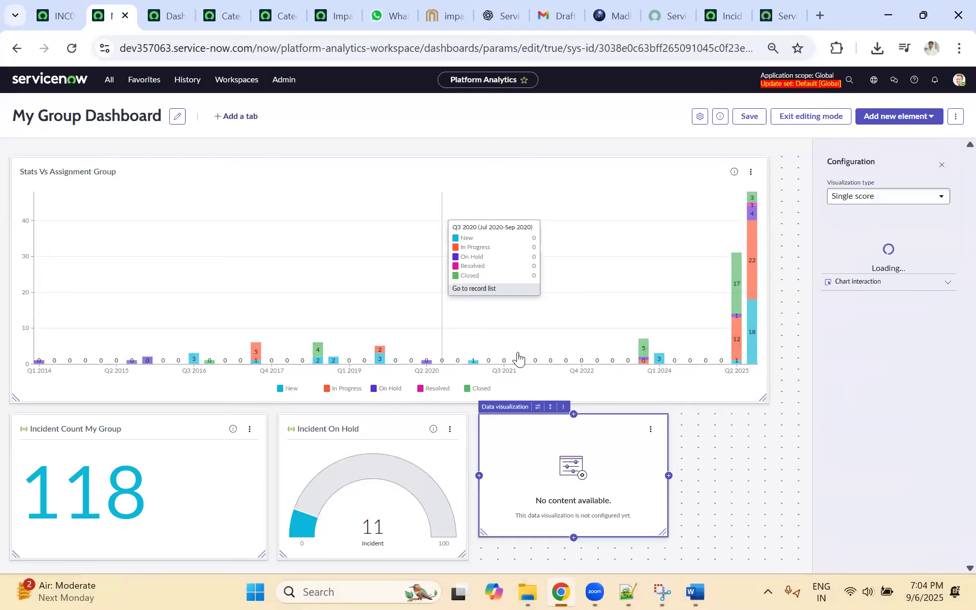
Step: Set the new visualization's type to Pivot Table
left_click(894, 197)
scroll(866, 265, "down", 5)
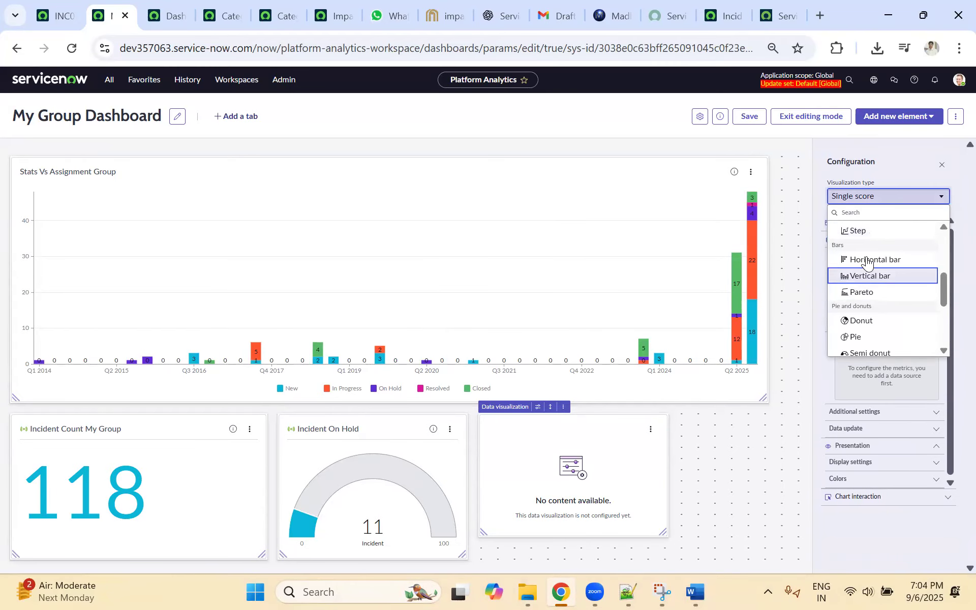
scroll(870, 299, "down", 5)
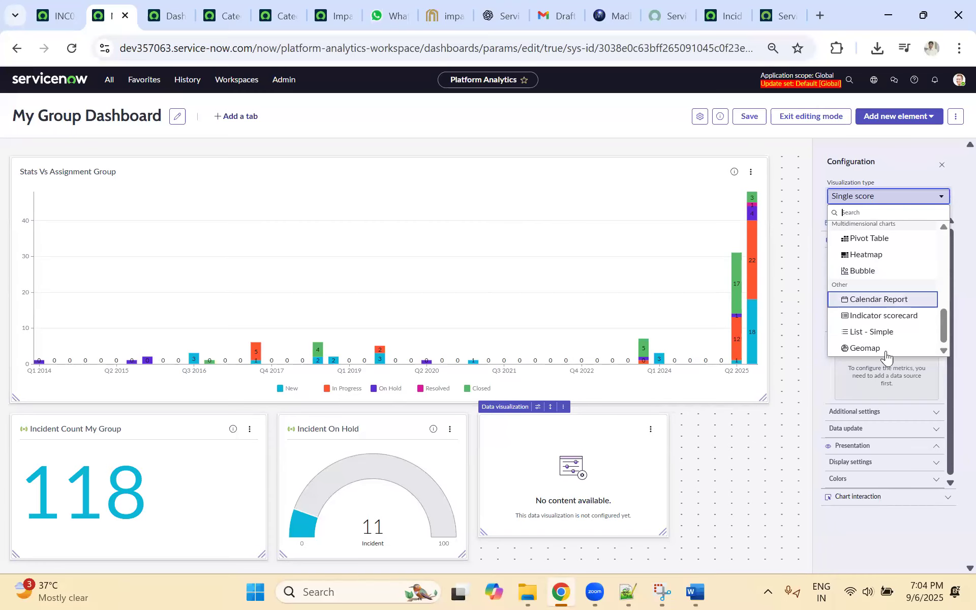
scroll(877, 292, "up", 3)
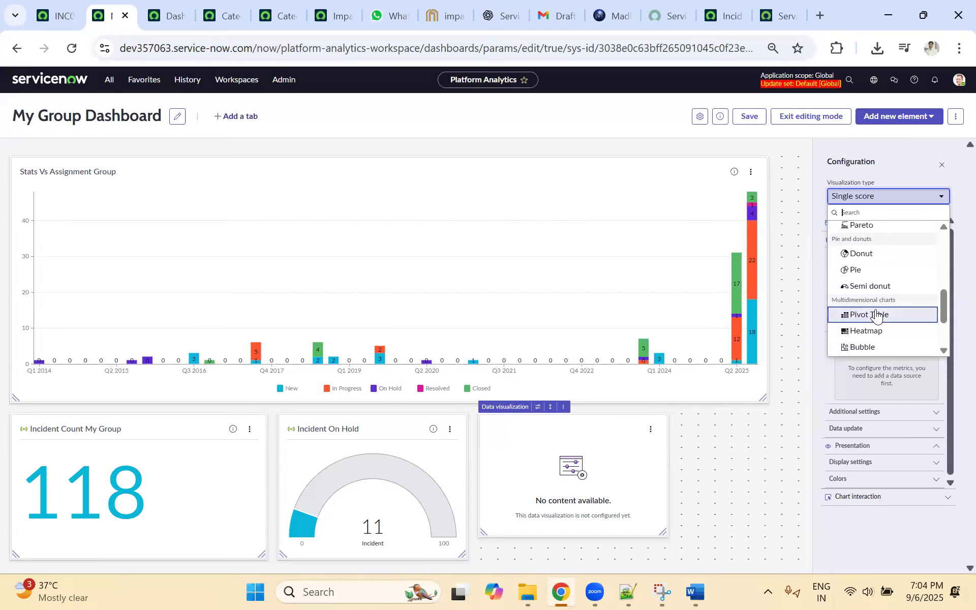
left_click(873, 315)
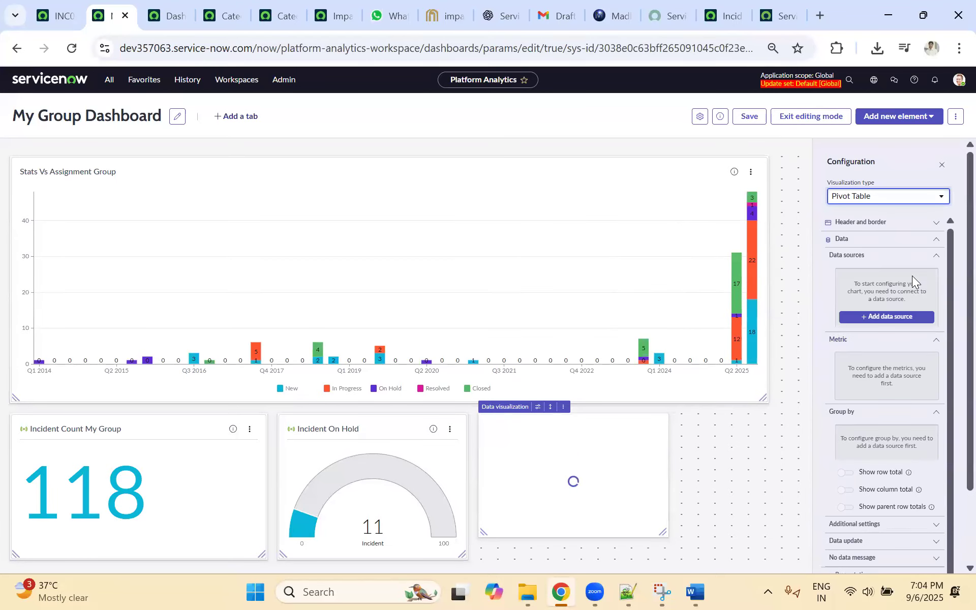
Step: Show the pivot table's header separator and enter Stats Vs Group as its chart title
left_click(860, 224)
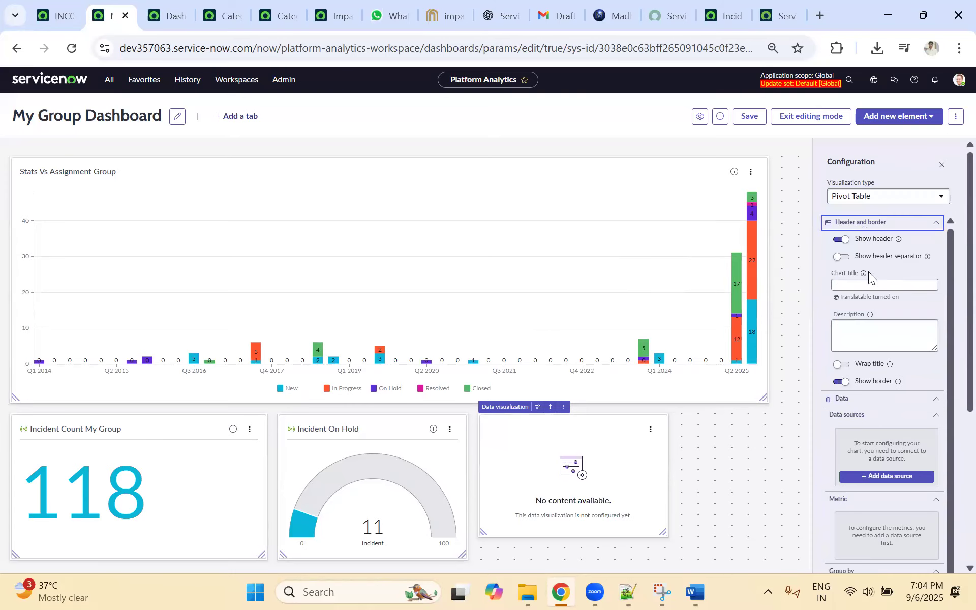
left_click(849, 284)
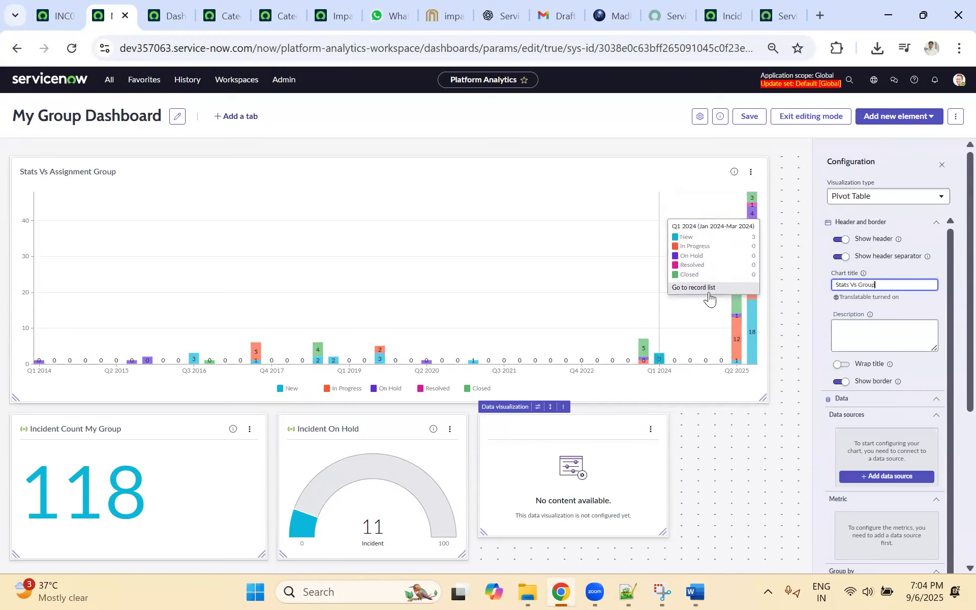
key("ctrl+plus")
scroll(708, 293, "down", 3)
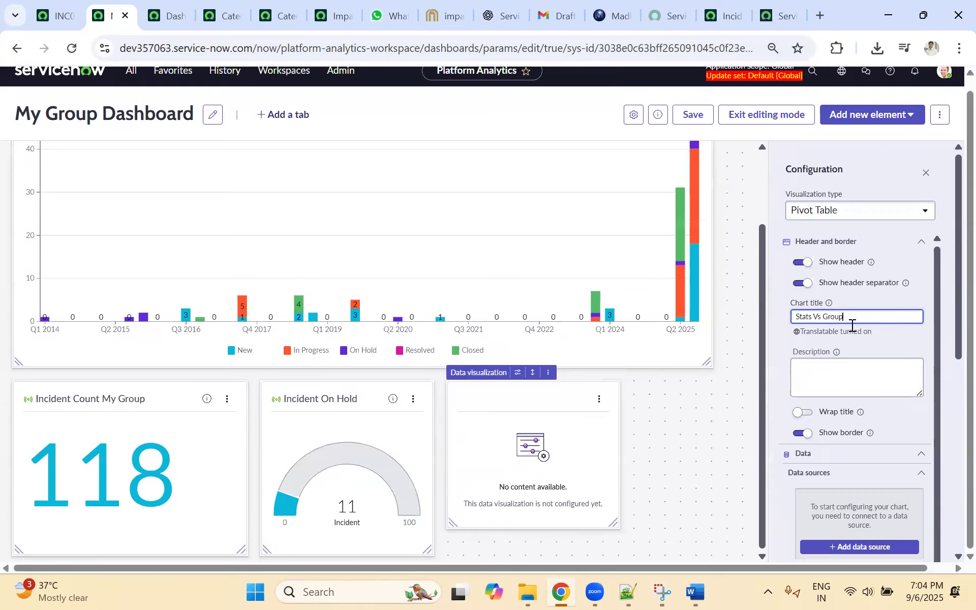
Step: Correct the pivot table's title to State Vs Group, use the same text as its description, and turn on title wrapping
key("ctrl+a")
key("ctrl+c")
left_click(867, 391)
key("ctrl+v")
left_click(810, 317)
type("e")
left_click_drag(807, 366, 812, 366)
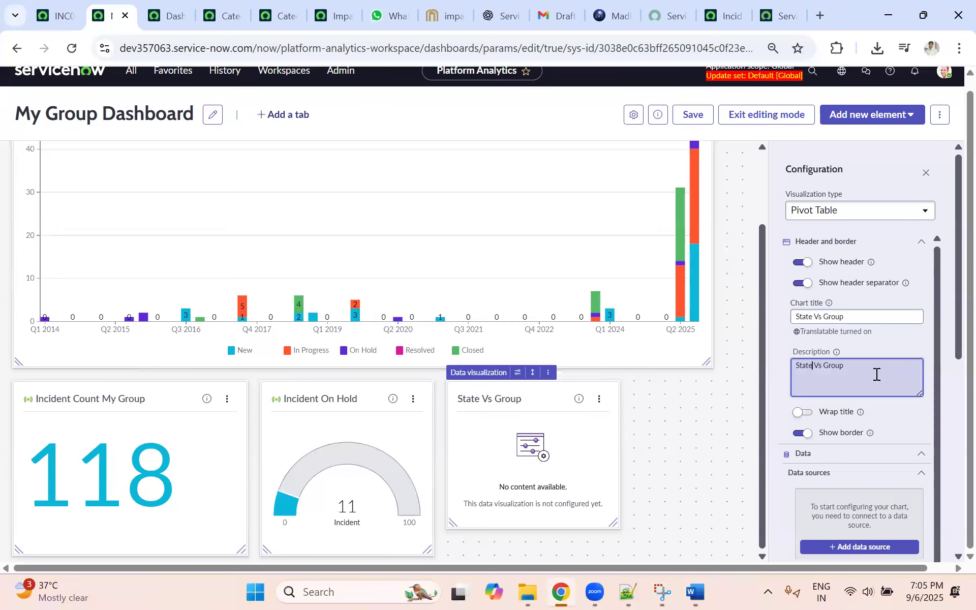
left_click(809, 414)
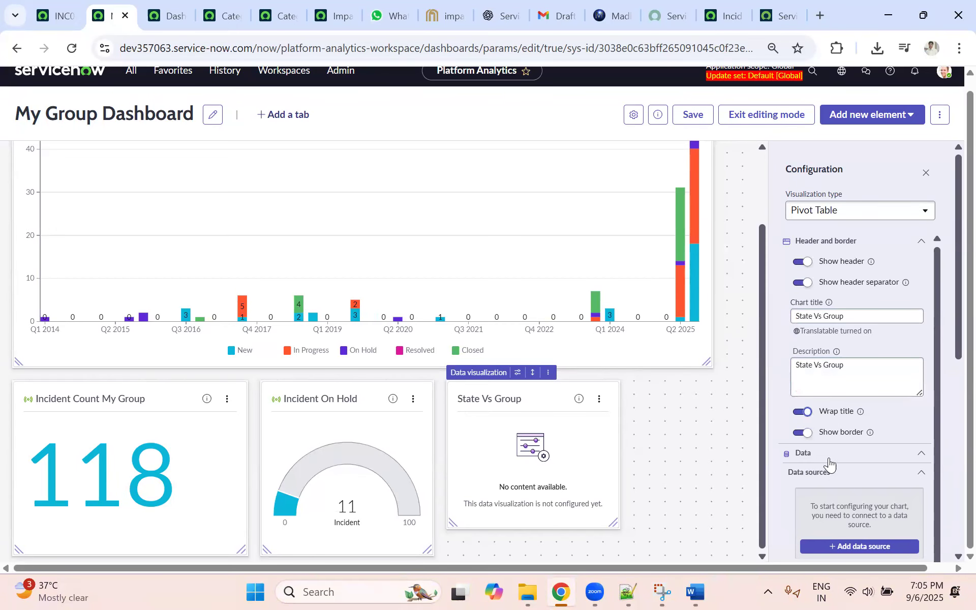
Step: Add the suggested Incident [incident] table as the pivot table's data source
scroll(852, 423, "down", 3)
left_click(848, 394)
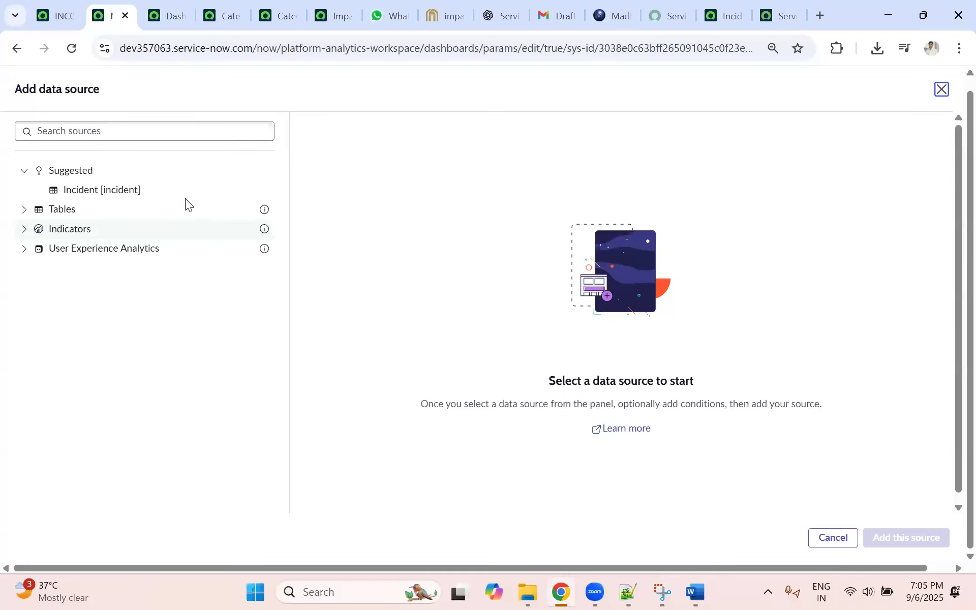
left_click(113, 190)
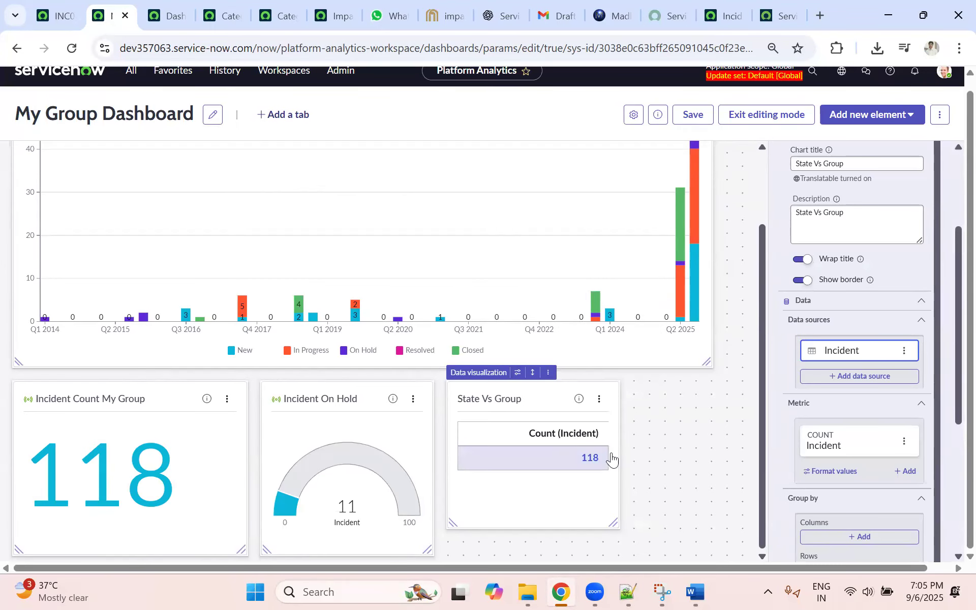
Step: Group the pivot table's columns by Assignment group with the maximum number of groups set to Show all
scroll(859, 399, "down", 5)
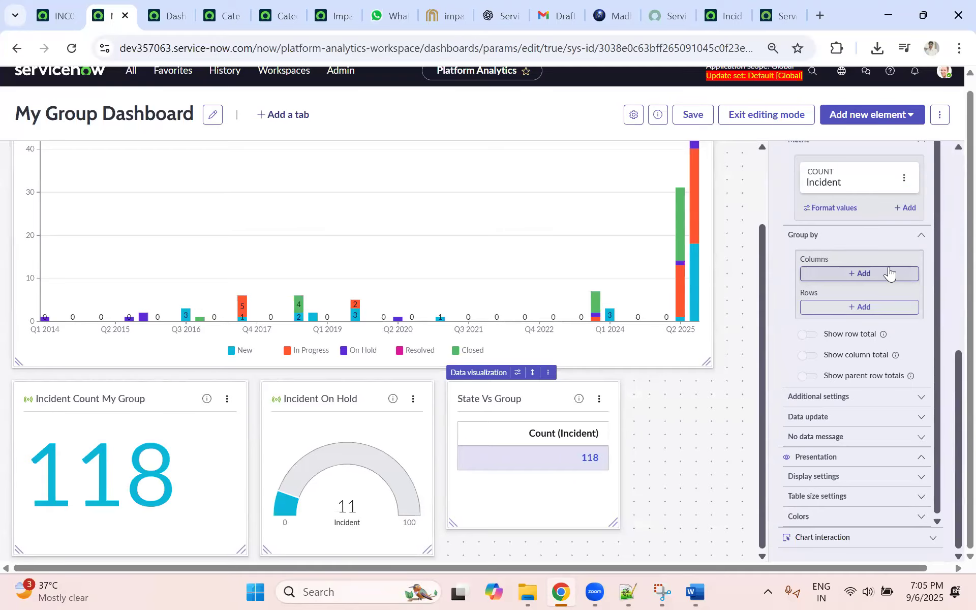
left_click(830, 275)
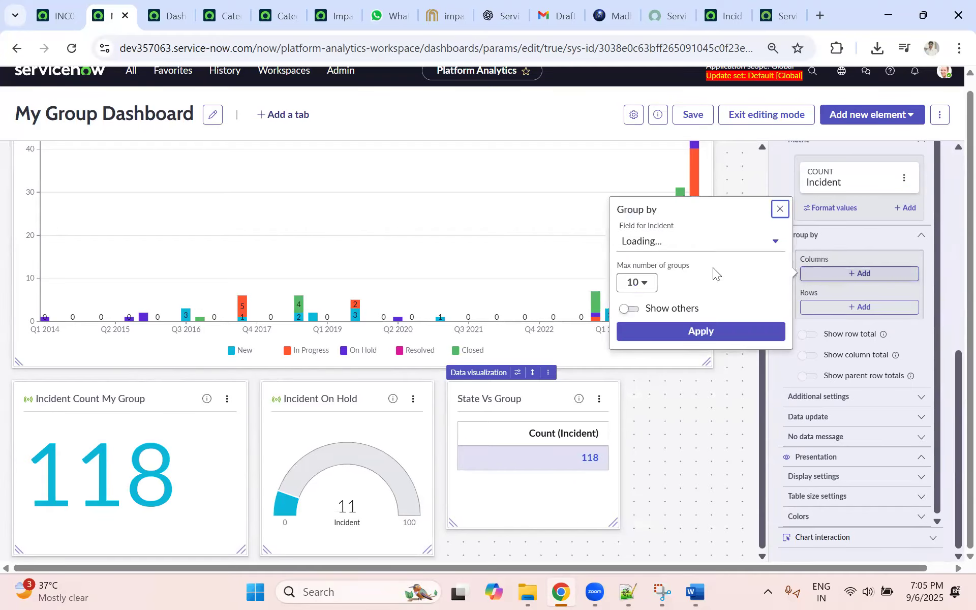
left_click(666, 240)
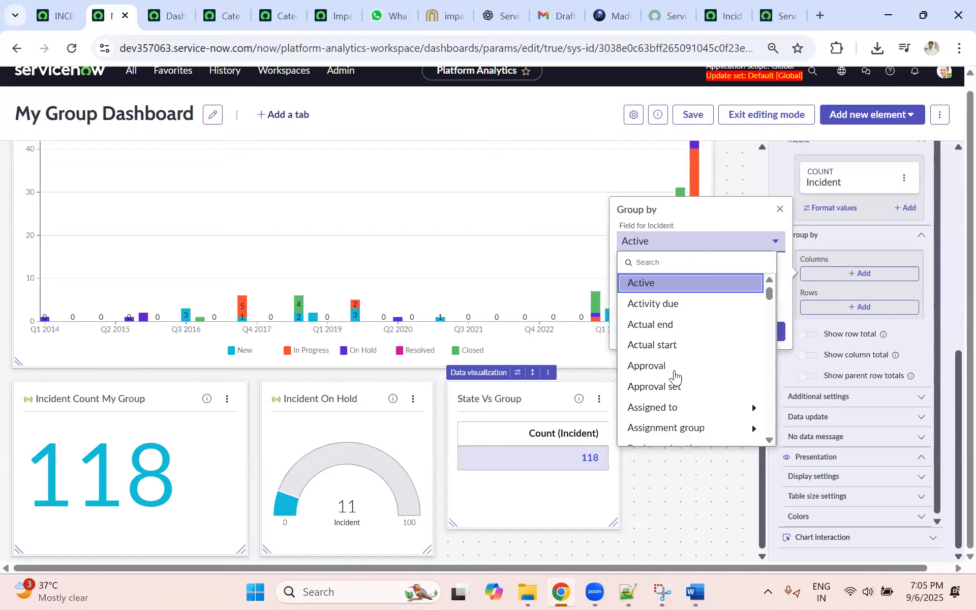
left_click(678, 429)
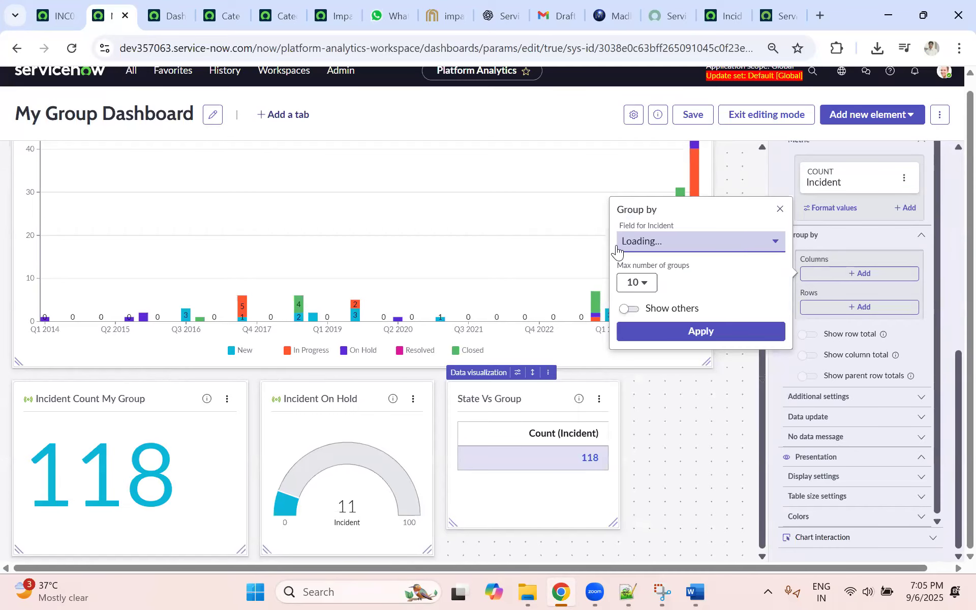
left_click(657, 298)
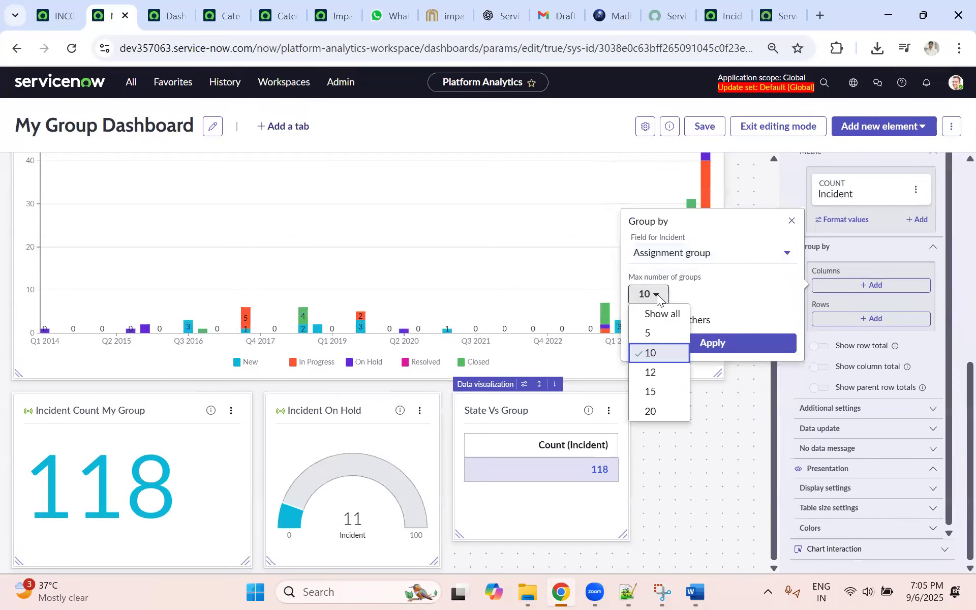
left_click(659, 314)
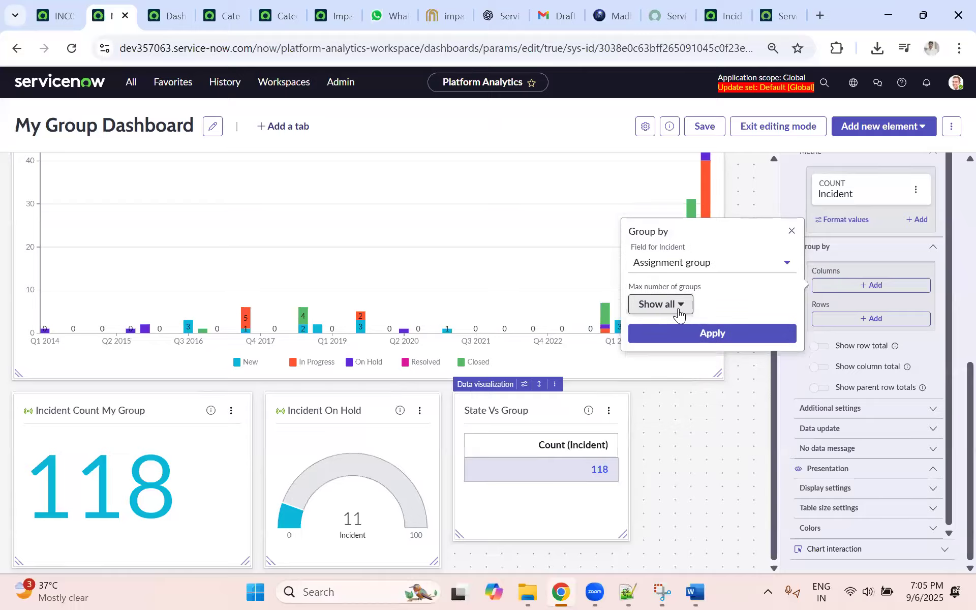
left_click(696, 333)
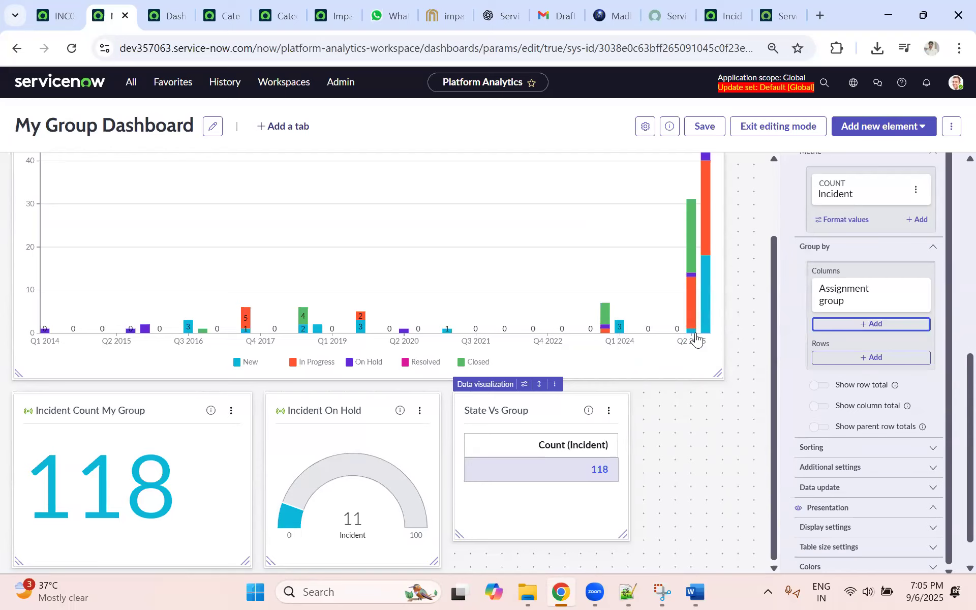
Step: Group the pivot table's rows by the State field
left_click(872, 362)
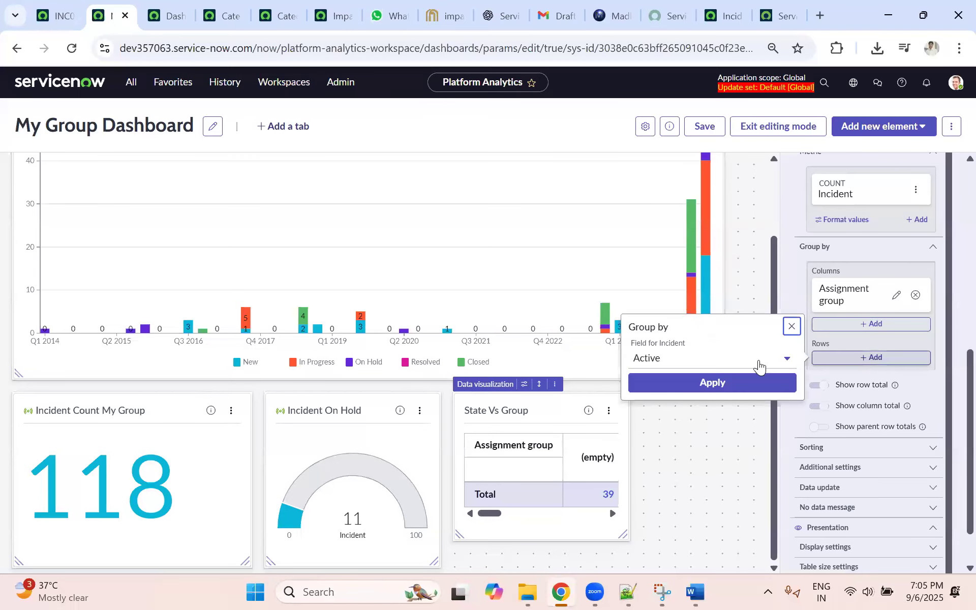
left_click(694, 363)
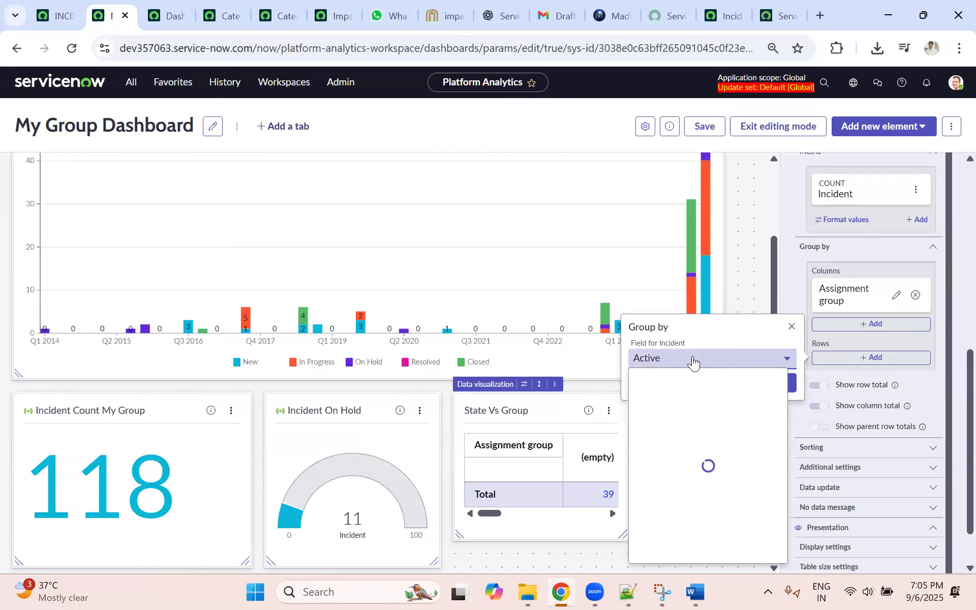
type("stat")
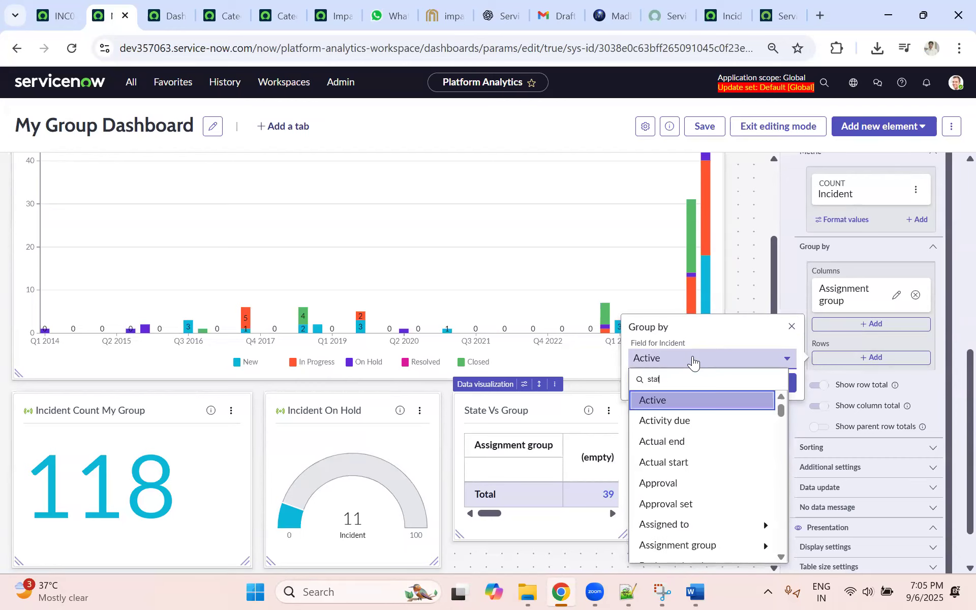
type("e")
left_click(674, 463)
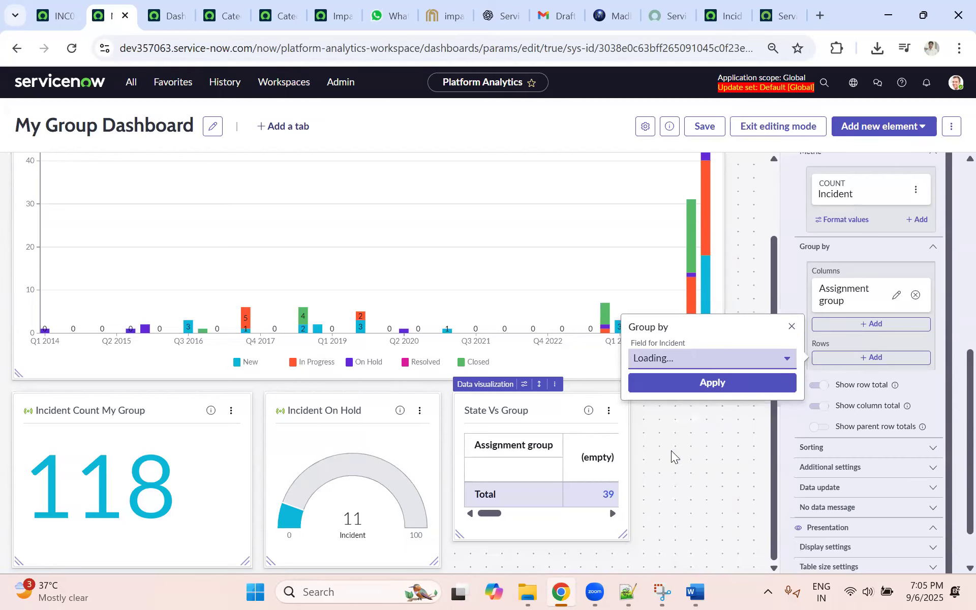
left_click(695, 384)
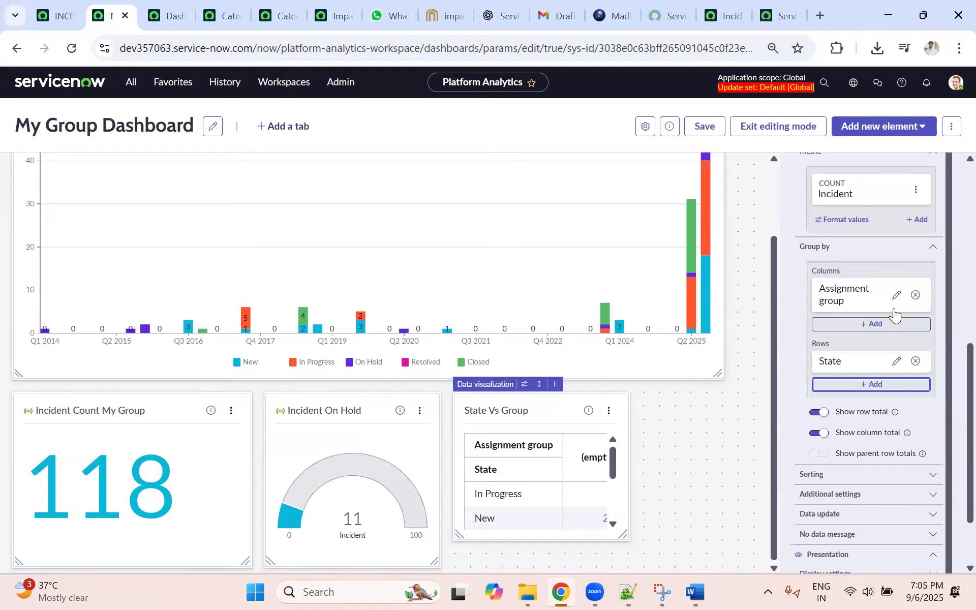
Step: Review the pivot table's available sort criteria and sort order options
scroll(887, 325, "down", 2)
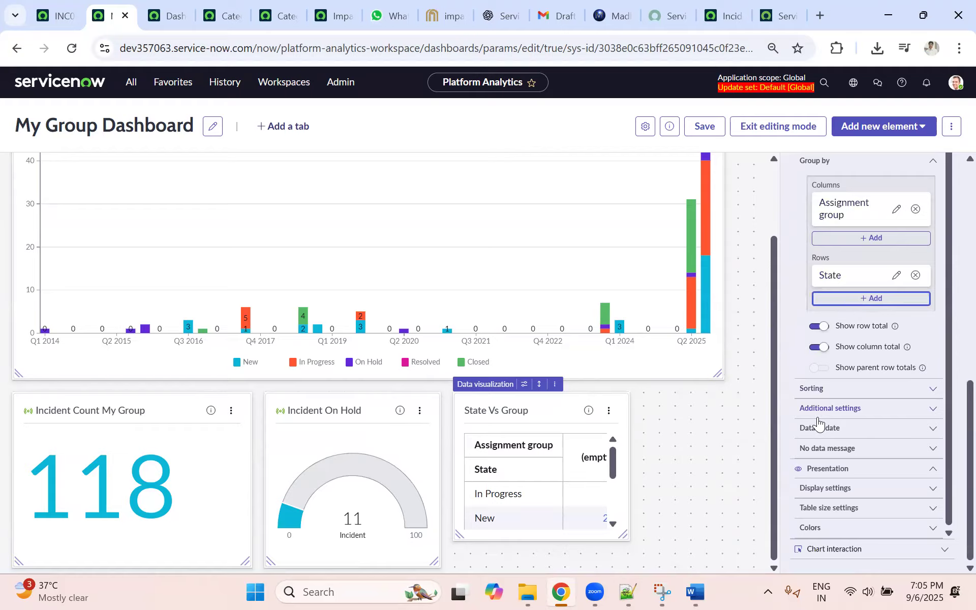
left_click(831, 389)
left_click(852, 422)
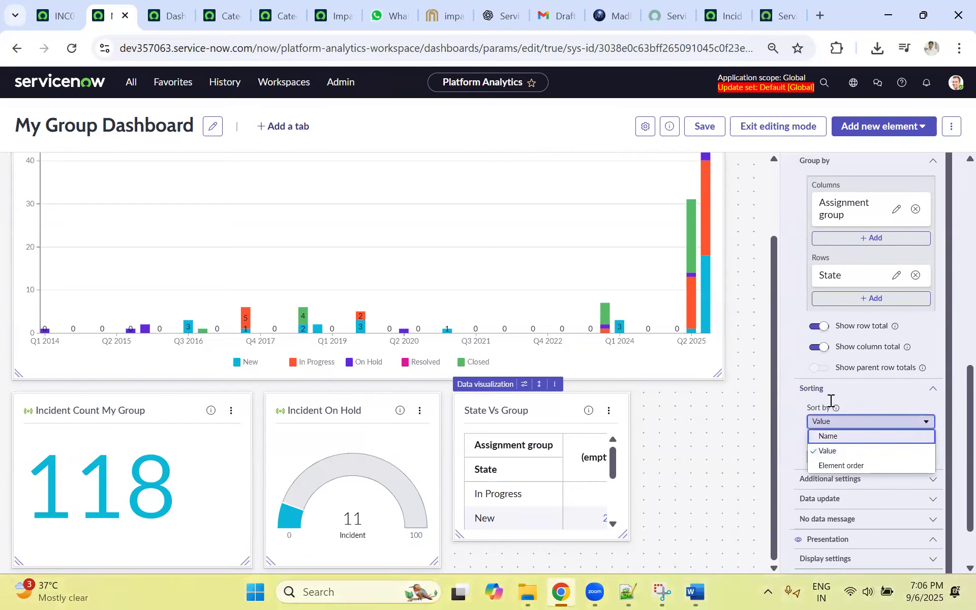
left_click(792, 404)
scroll(863, 441, "down", 1)
left_click(849, 386)
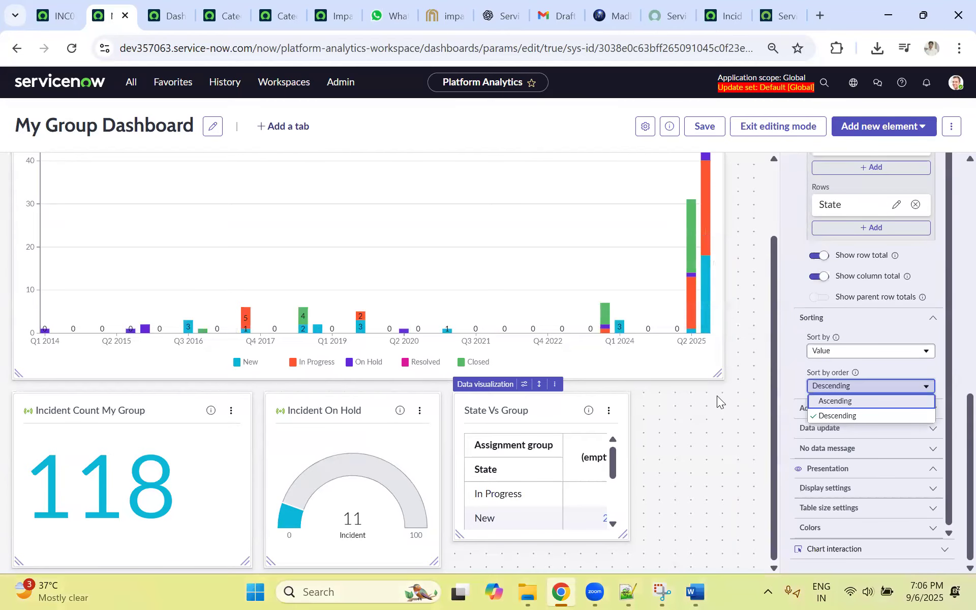
Step: Move the State Vs Group table above the column chart and resize it to full dashboard width, tall enough for all state rows
left_click_drag(548, 407, 571, 331)
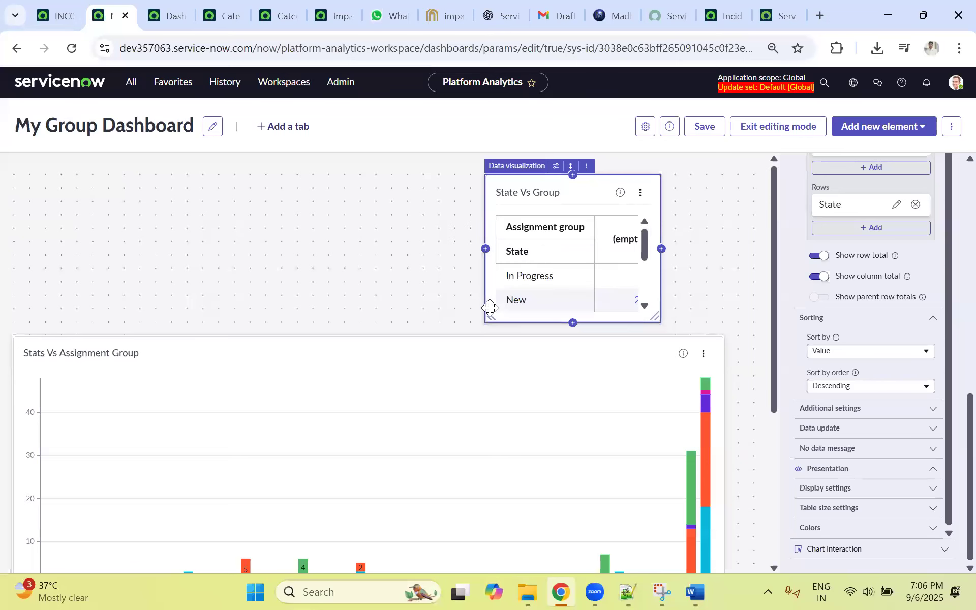
left_click_drag(488, 313, 15, 277)
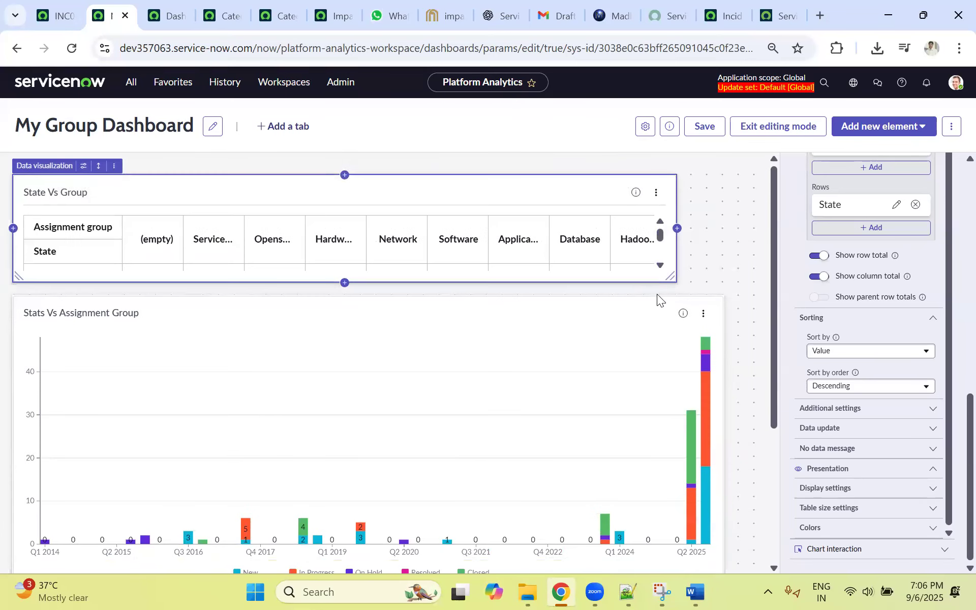
left_click_drag(674, 279, 775, 519)
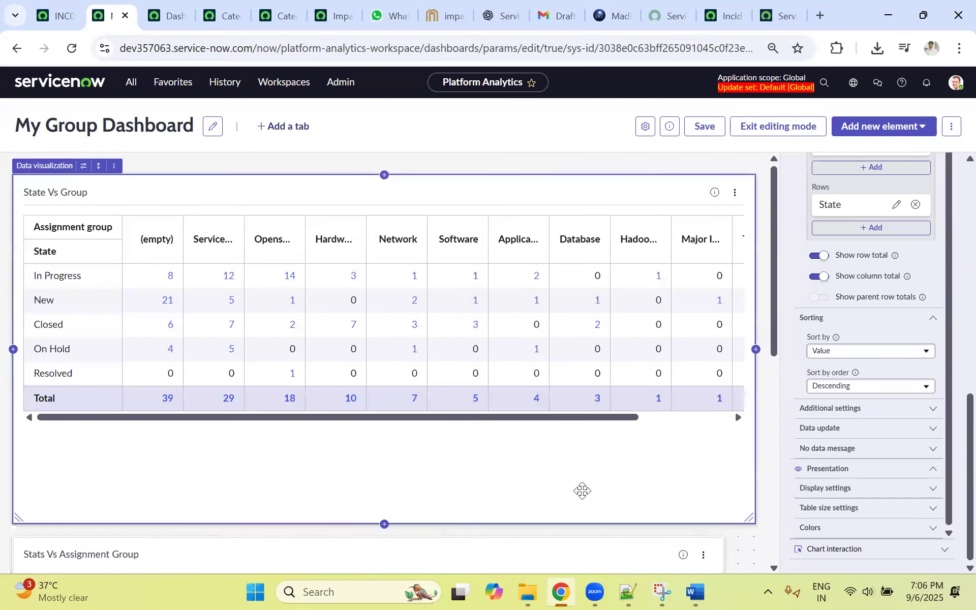
left_click_drag(740, 529, 747, 430)
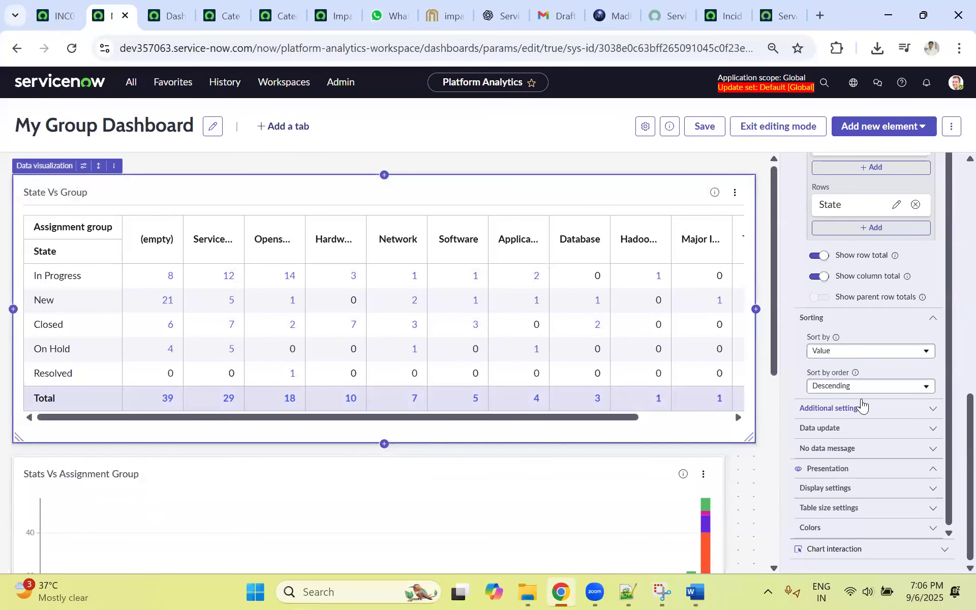
Step: Try sorting the pivot table's values in ascending order and restore the descending order
left_click(852, 388)
left_click(846, 402)
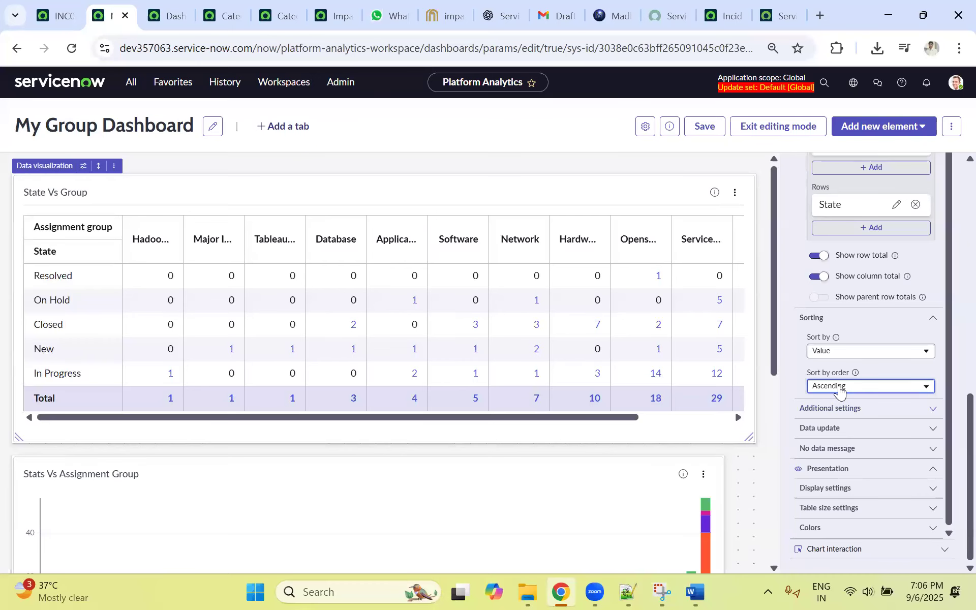
left_click(840, 389)
left_click(838, 414)
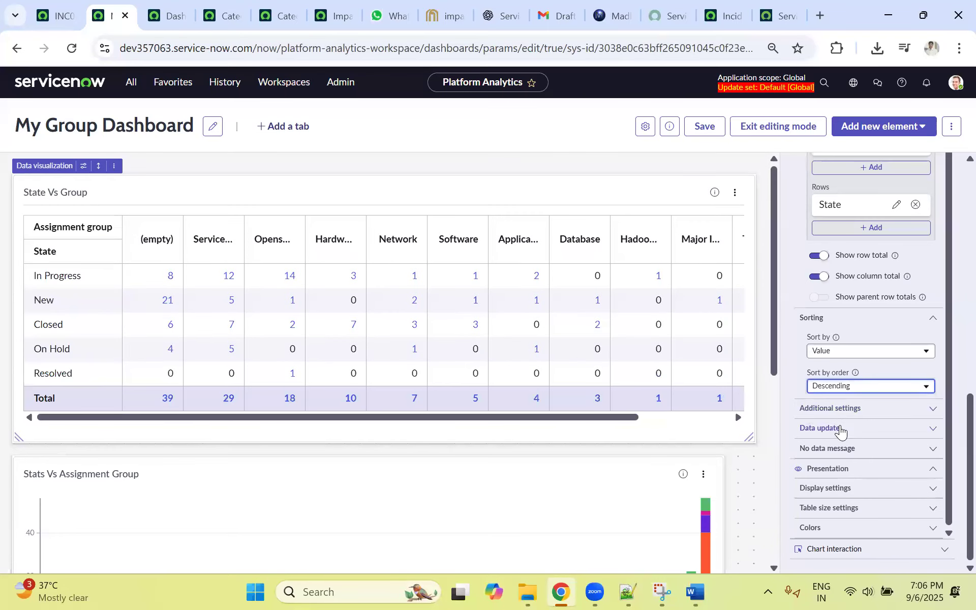
Step: Check the pivot table's data update and no data message settings
left_click(839, 428)
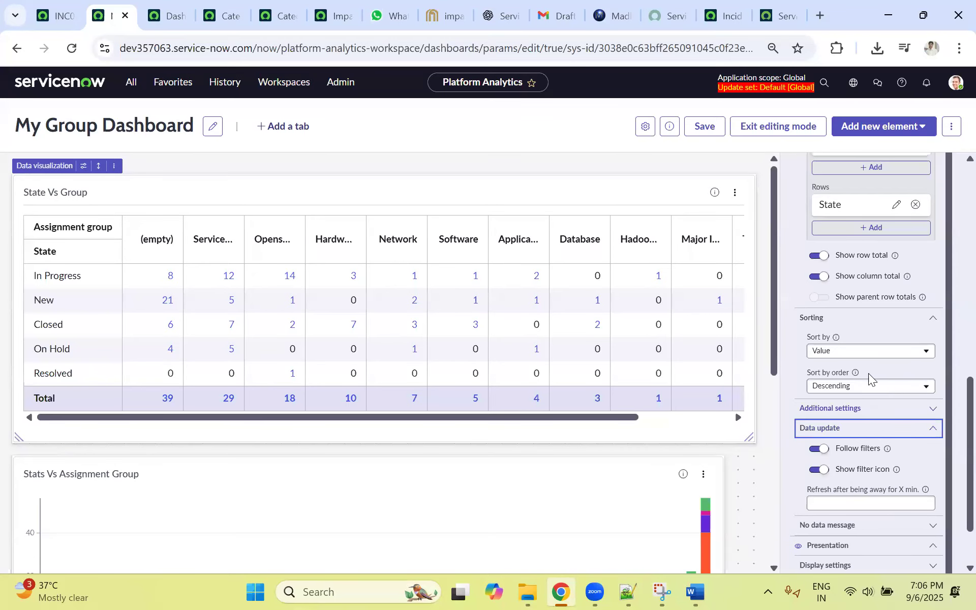
scroll(847, 463, "down", 2)
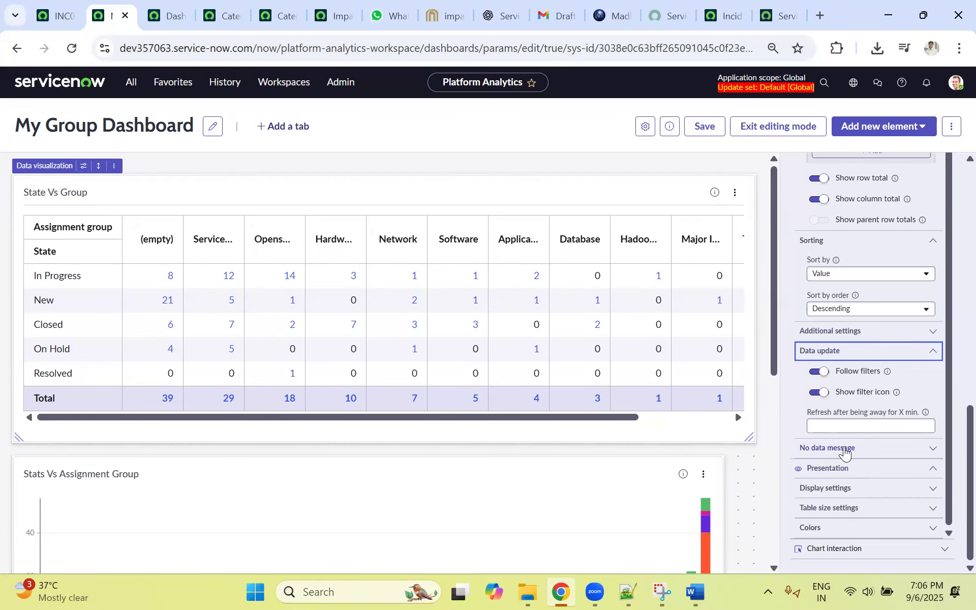
left_click(845, 450)
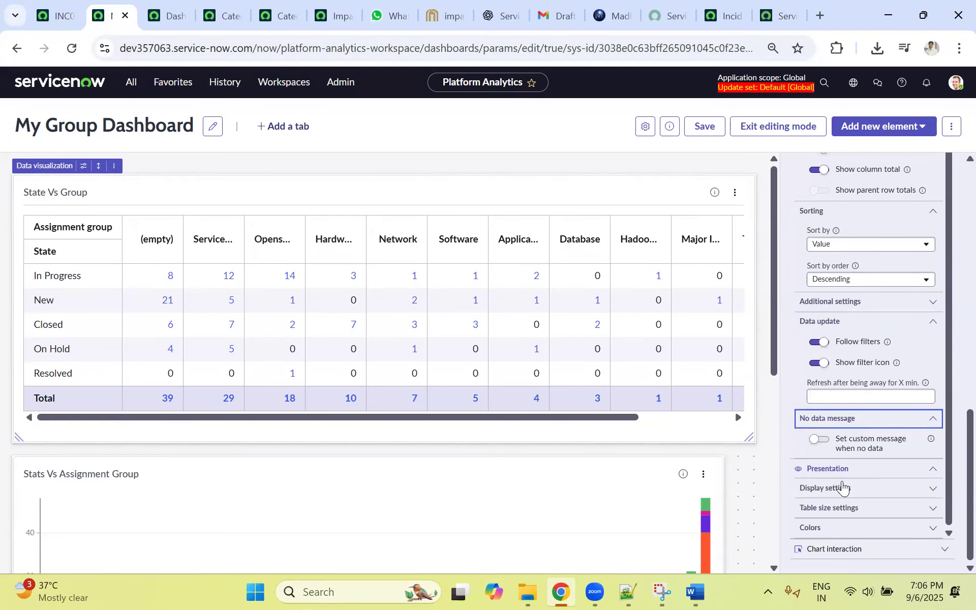
Step: Freeze the pivot table's row footer and display row lines, choosing alternative row colors over alternative column colors
left_click(841, 488)
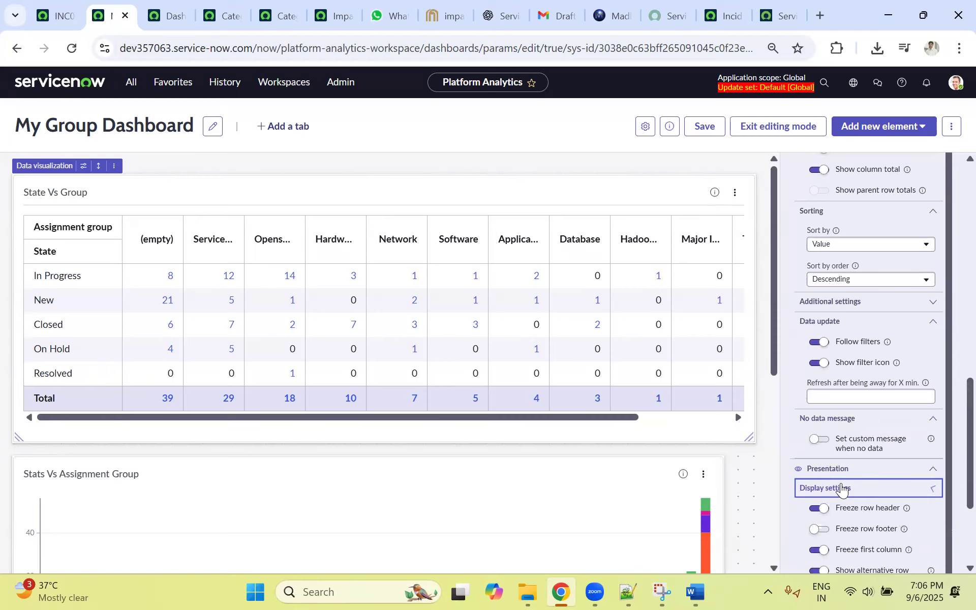
left_click(823, 529)
scroll(823, 529, "down", 3)
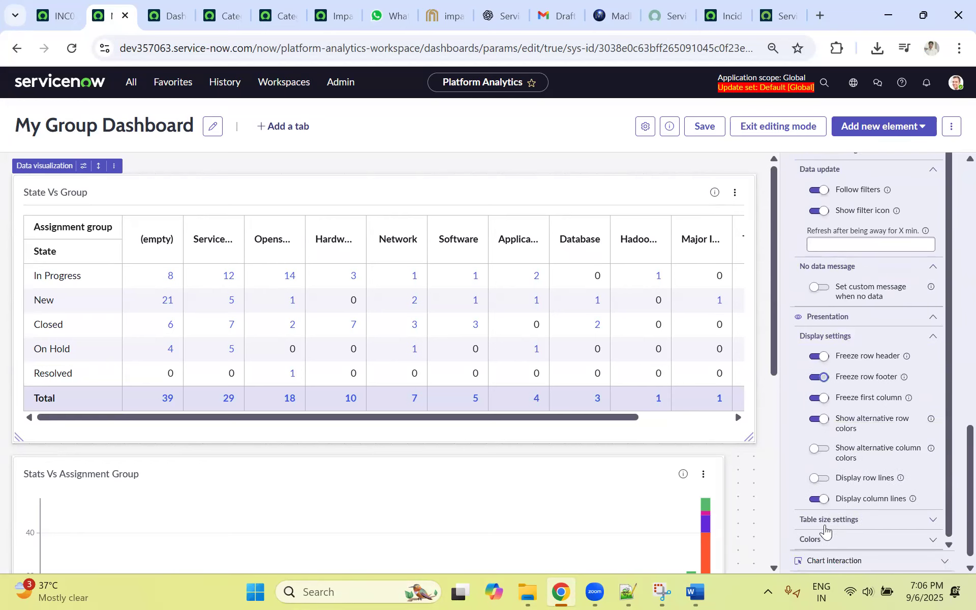
left_click(823, 449)
left_click(822, 480)
scroll(863, 422, "down", 1)
left_click(822, 407)
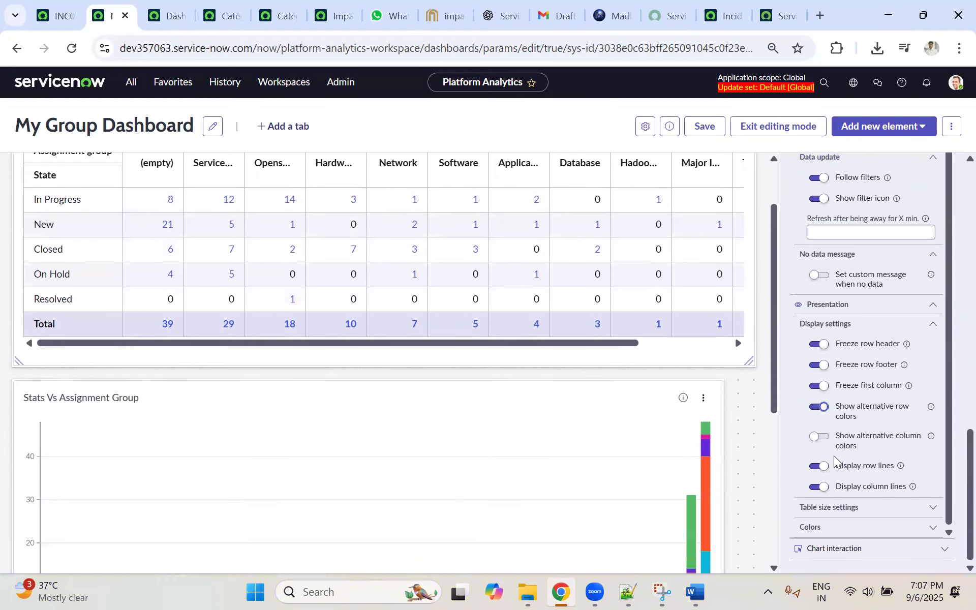
Step: Try wrapping the pivot table's column headers and restore header truncation in the table size settings
left_click(874, 508)
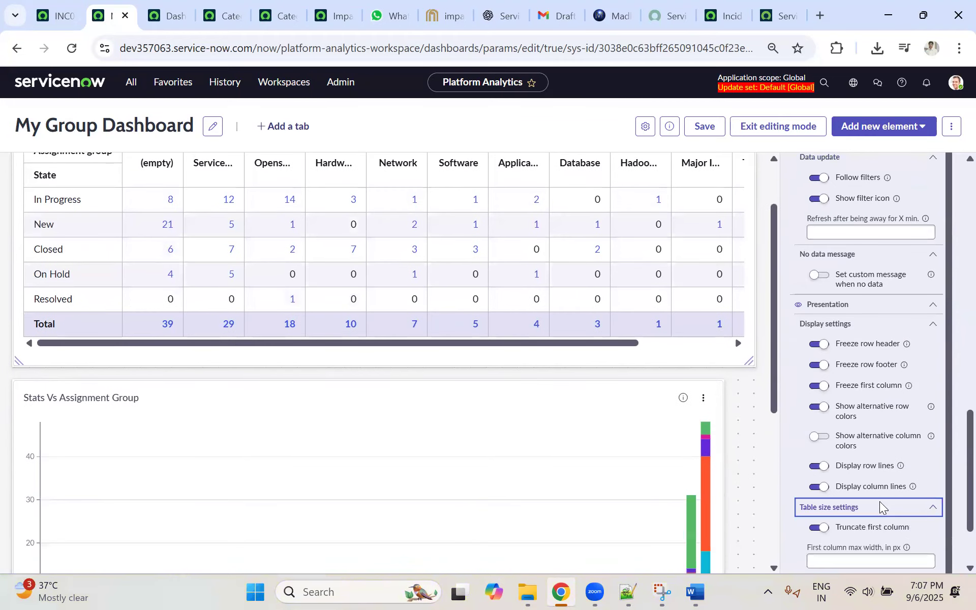
scroll(852, 483, "down", 2)
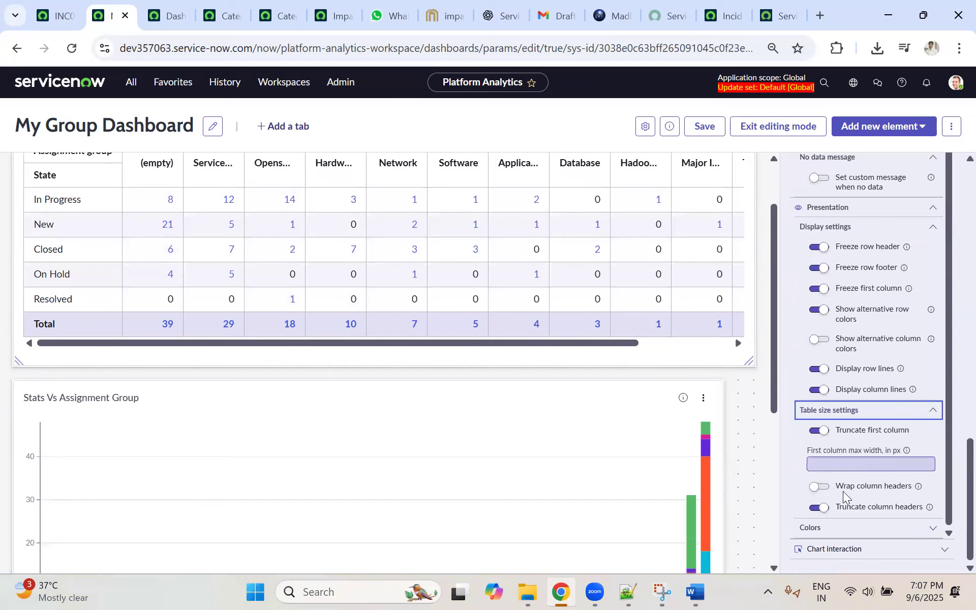
left_click(819, 487)
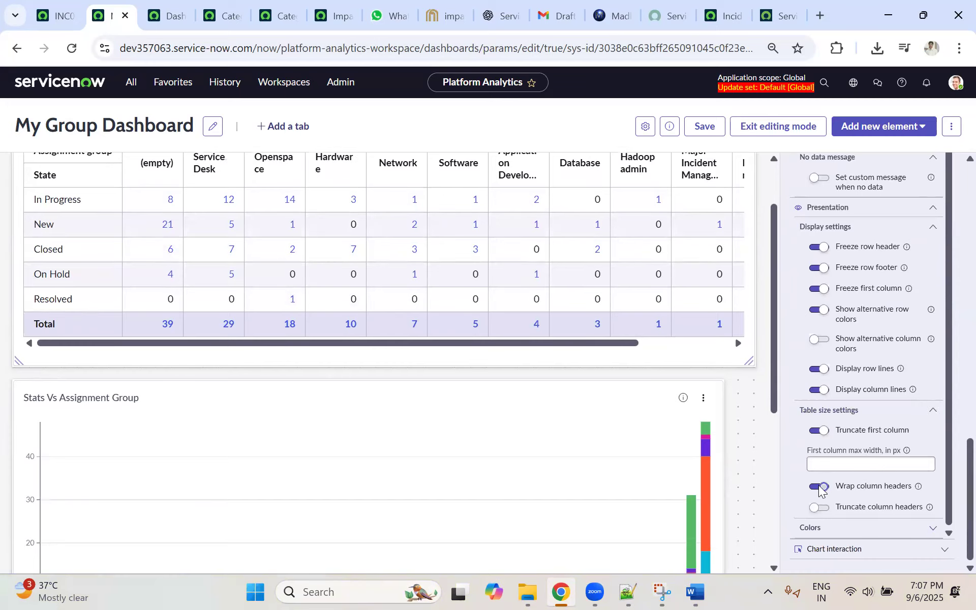
left_click(821, 508)
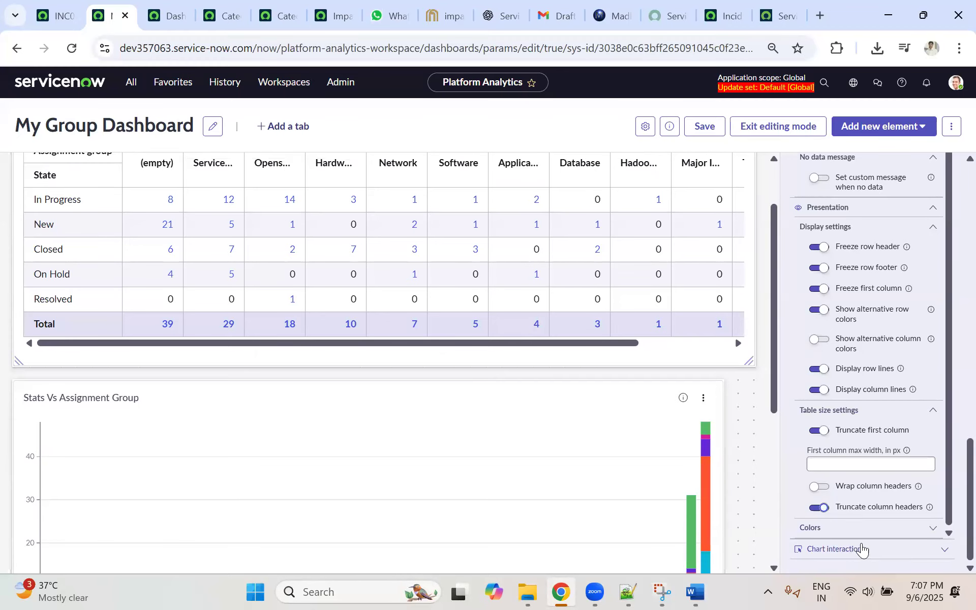
Step: Set the pivot table's color type to Single color with value color #0AB8D9
left_click(901, 521)
scroll(864, 516, "down", 1)
left_click(846, 518)
left_click(846, 558)
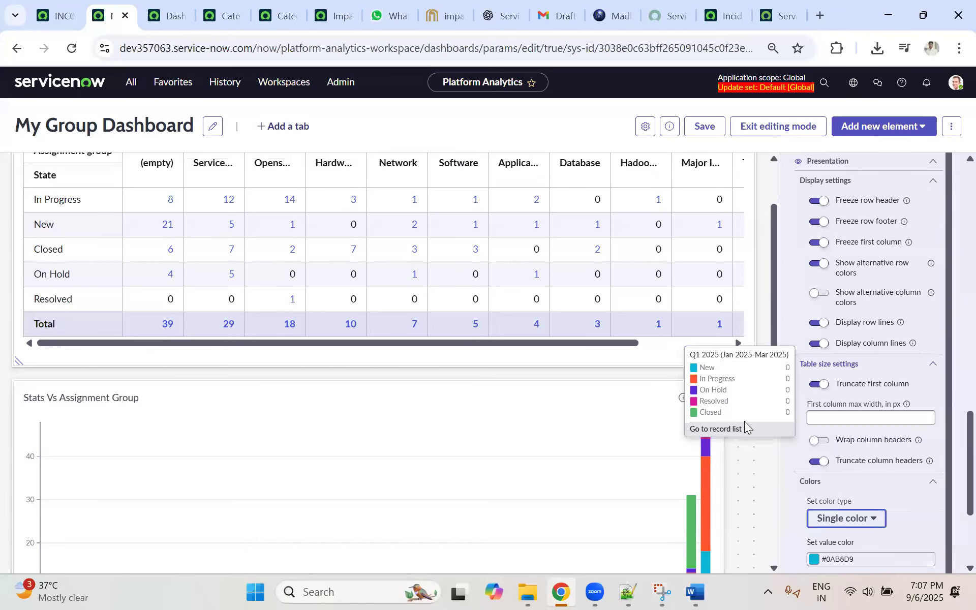
scroll(859, 428, "down", 3)
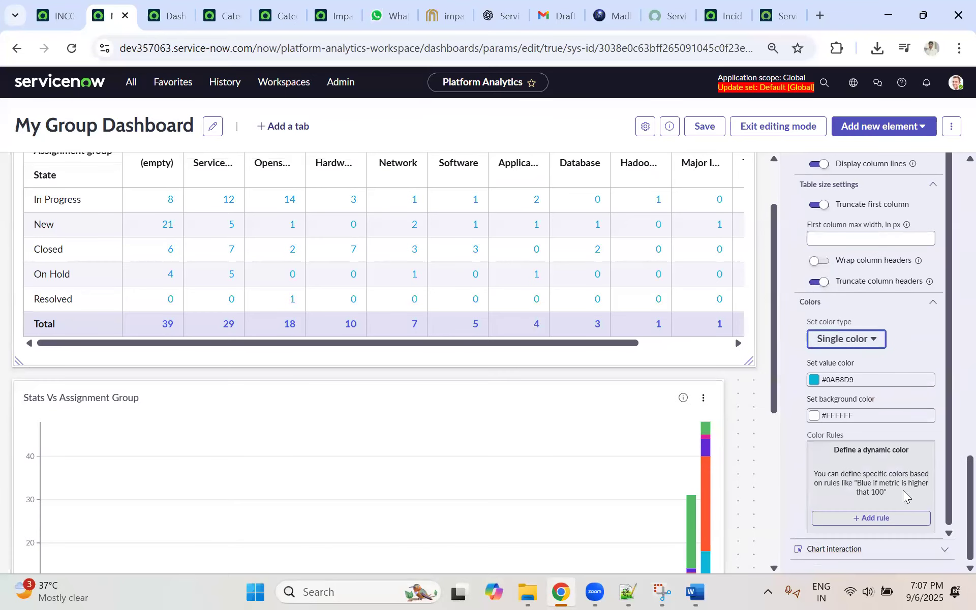
Step: Check the pivot table's chart interaction settings and save the dashboard
left_click(910, 548)
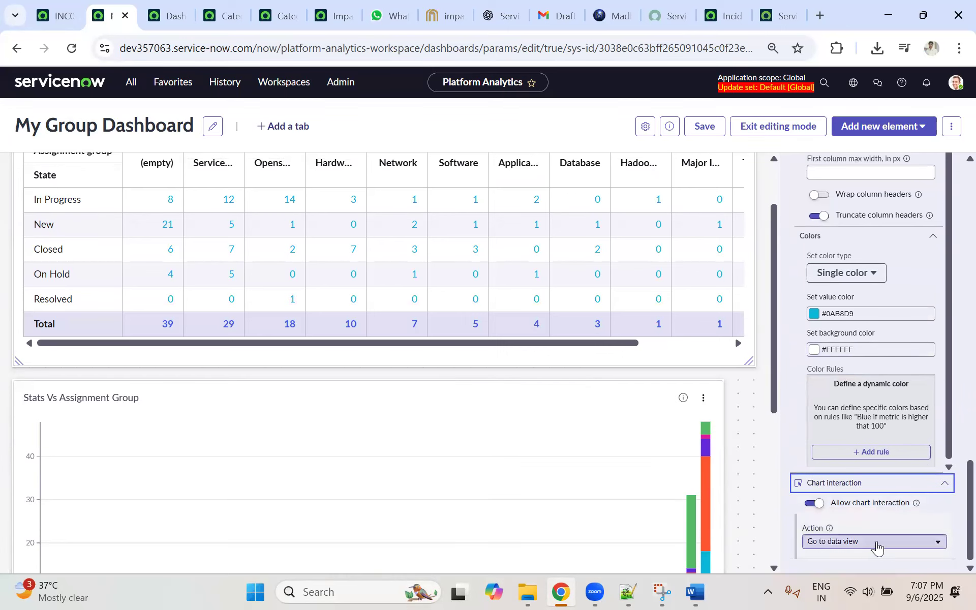
scroll(915, 454, "up", 1)
scroll(915, 453, "up", 3)
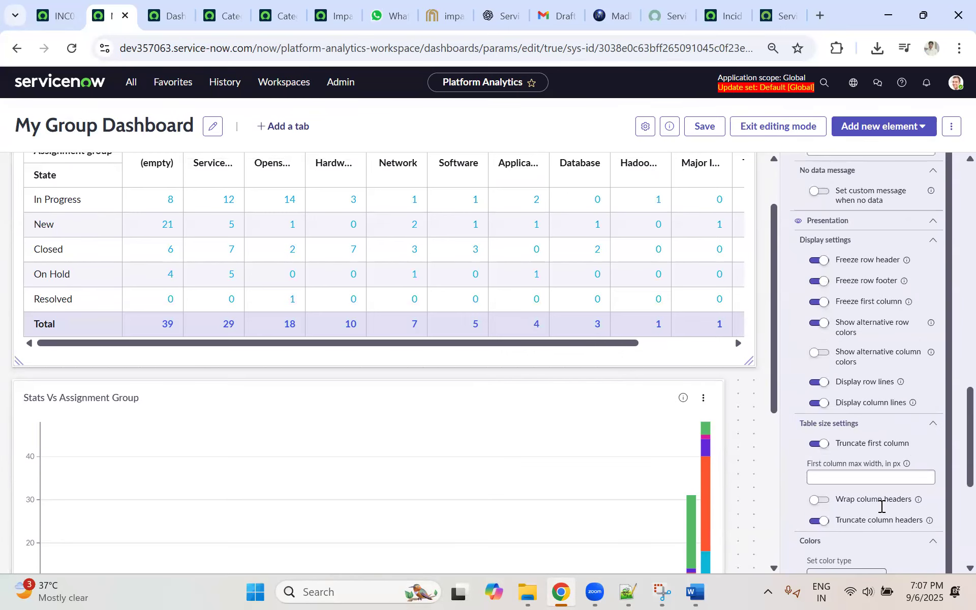
scroll(882, 501, "down", 4)
scroll(616, 275, "up", 2)
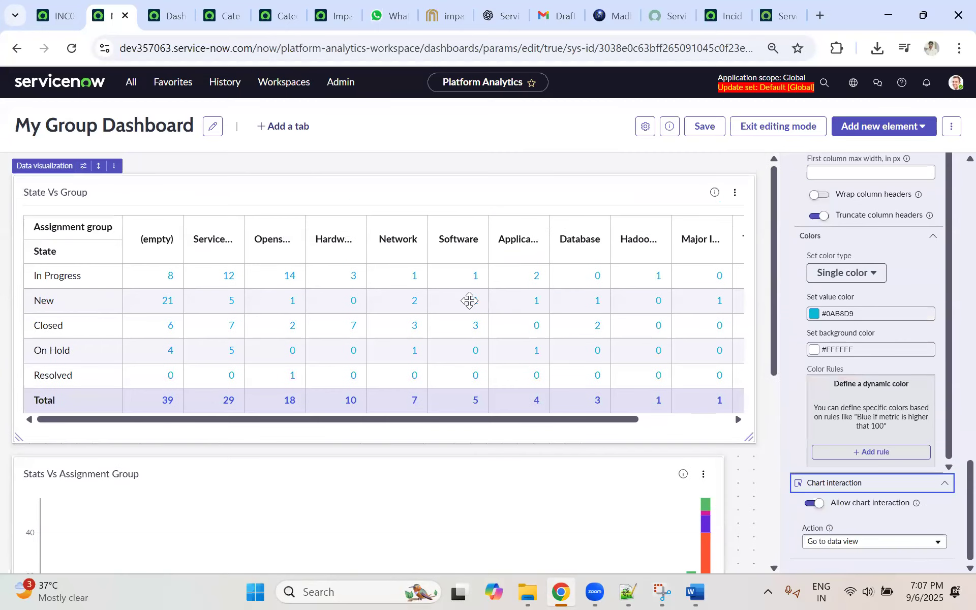
scroll(951, 346, "up", 10)
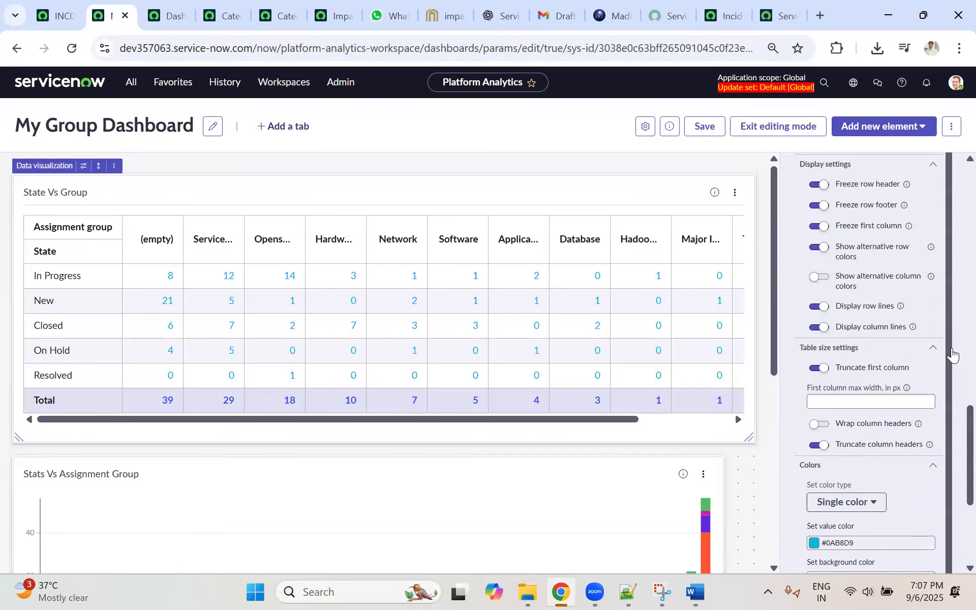
scroll(918, 325, "up", 6)
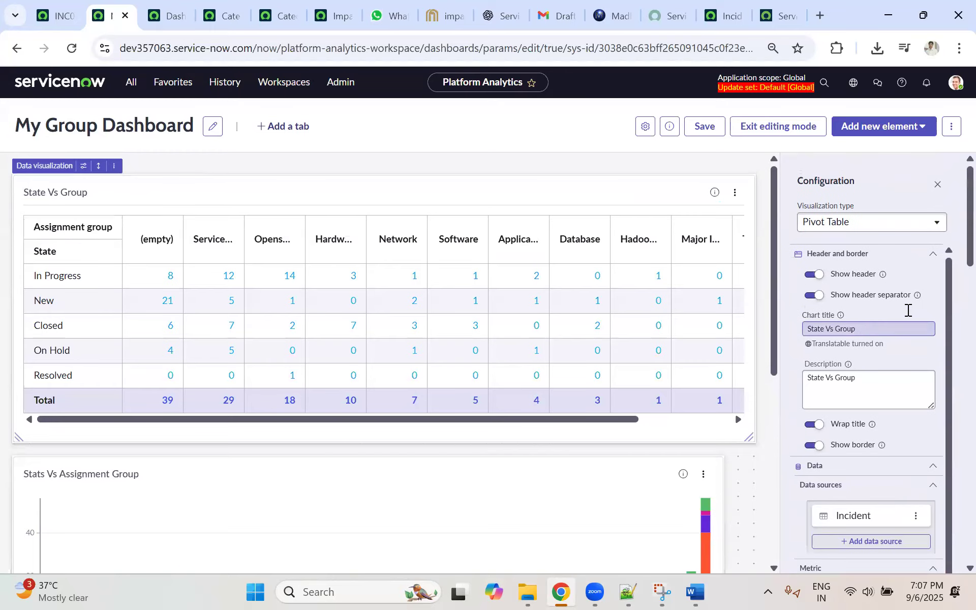
left_click(704, 126)
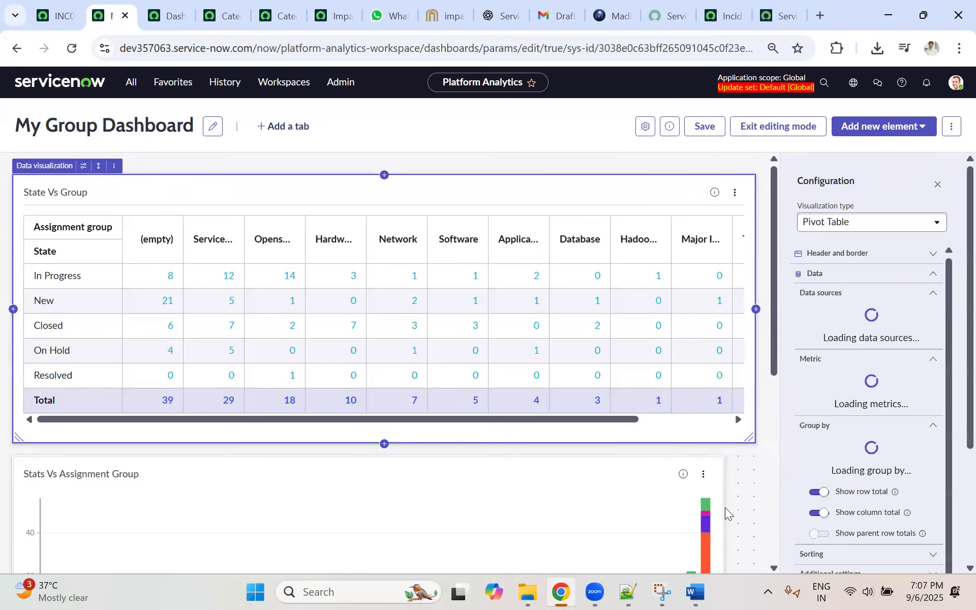
Step: Try to widen the column chart to the pivot table's width and move it back directly below the table
left_click_drag(724, 516, 755, 523)
scroll(711, 398, "down", 4)
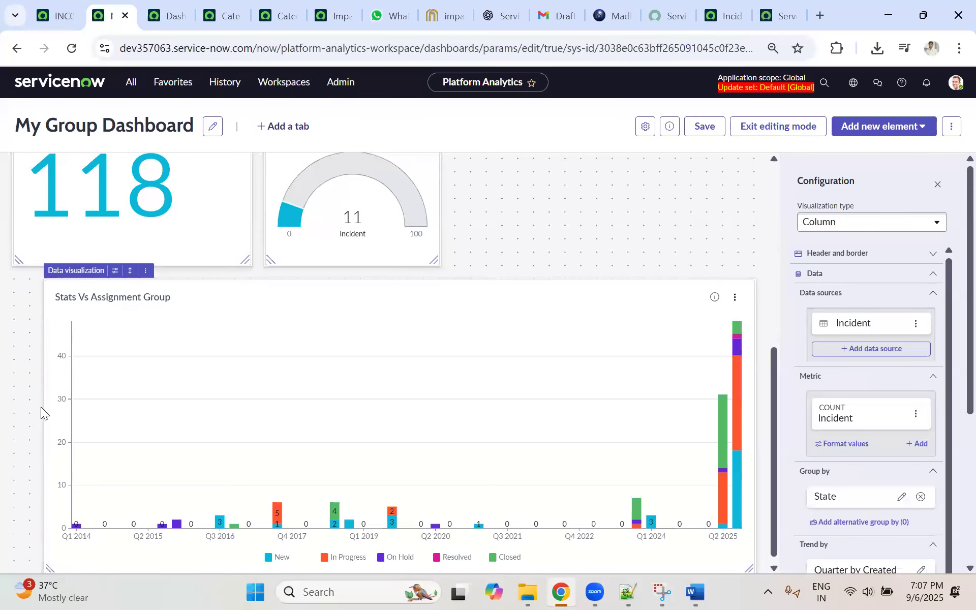
scroll(484, 377, "up", 2)
scroll(484, 377, "up", 3)
left_click_drag(459, 493, 424, 328)
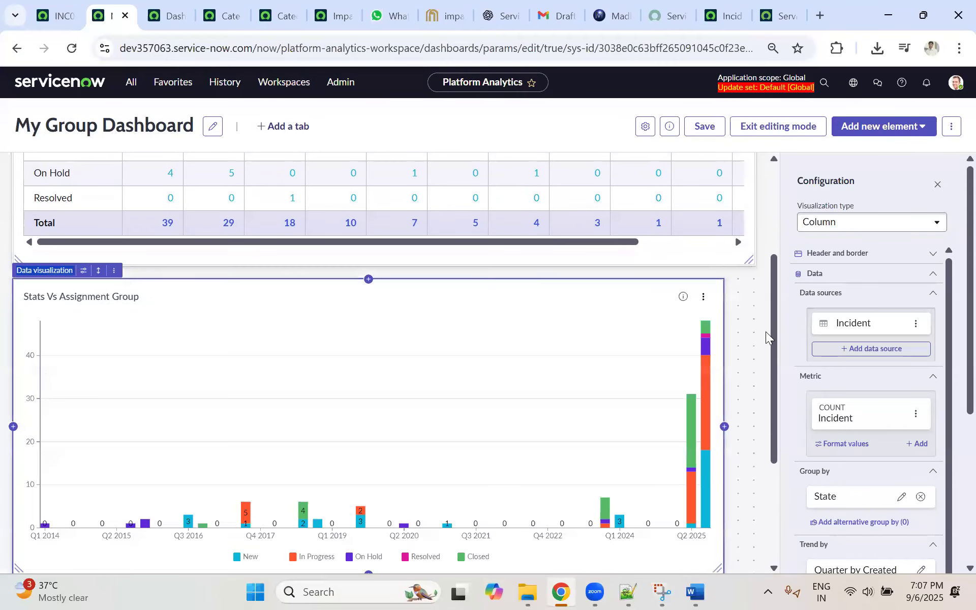
Step: Save the dashboard with the State Vs Group table above the column chart
scroll(765, 331, "up", 4)
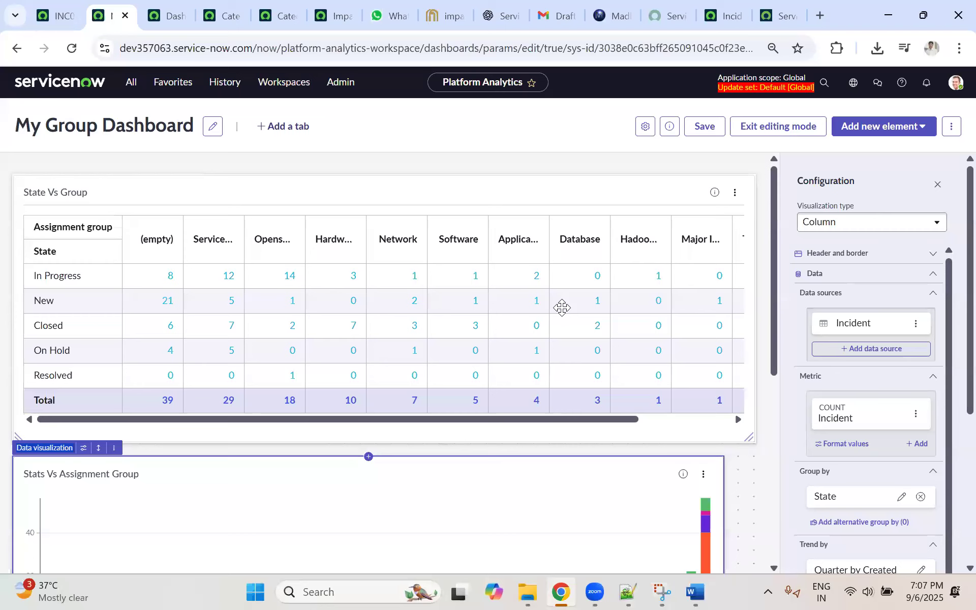
left_click(779, 127)
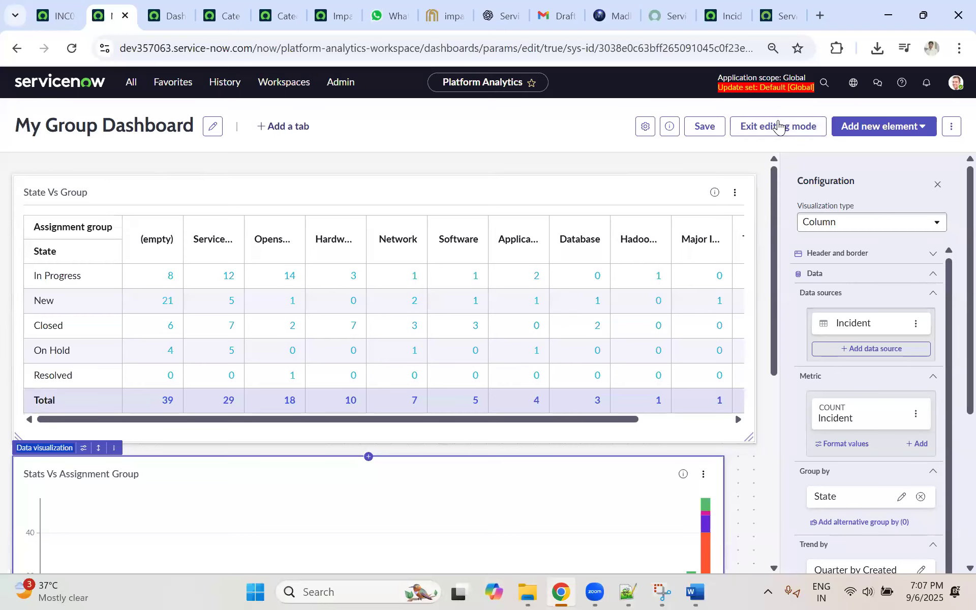
left_click(702, 127)
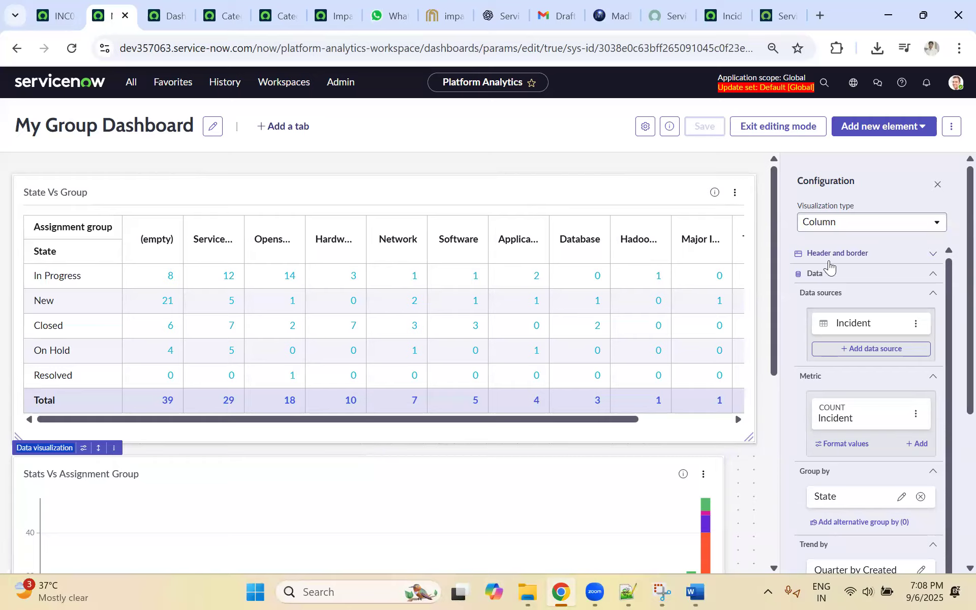
Step: Change the column chart's visualization type to List - Simple and save the dashboard
scroll(829, 266, "down", 1)
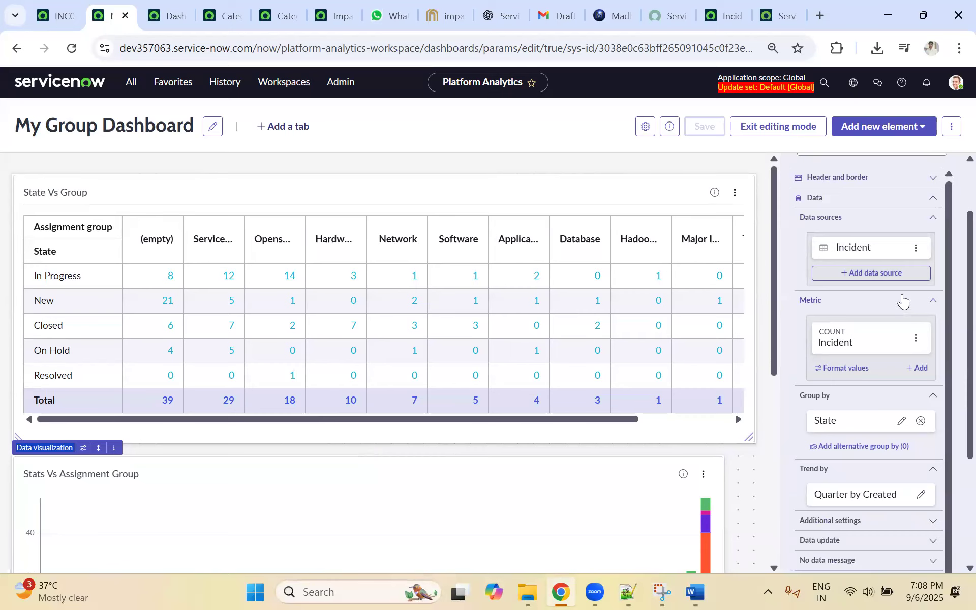
scroll(902, 301, "up", 1)
left_click(857, 231)
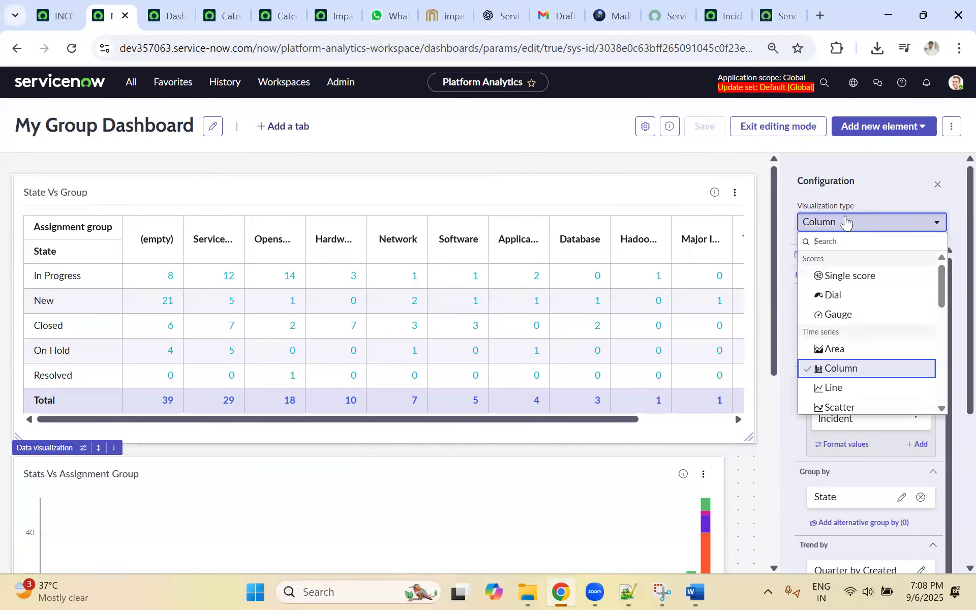
scroll(864, 351, "down", 1)
scroll(865, 354, "down", 4)
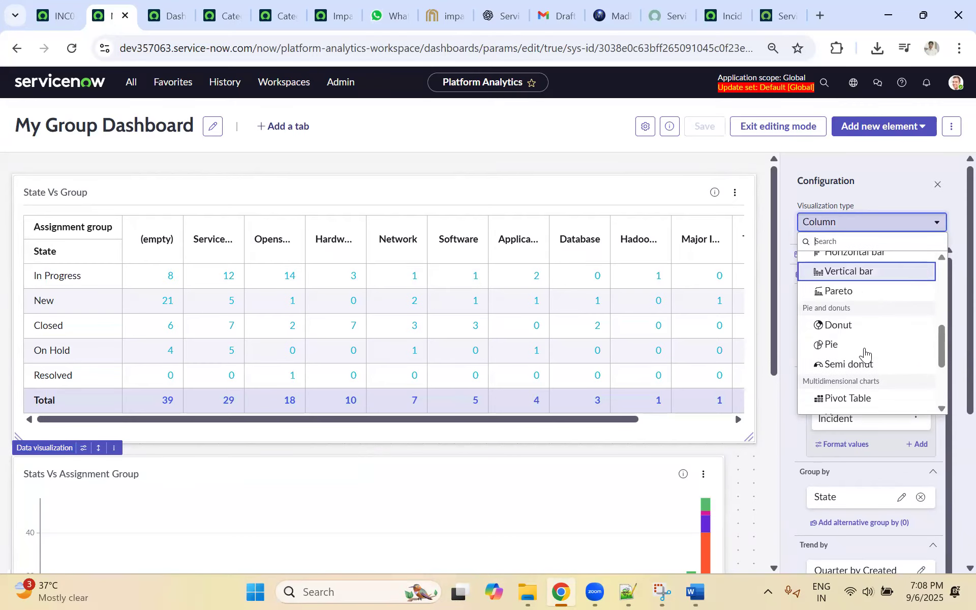
scroll(862, 353, "down", 1)
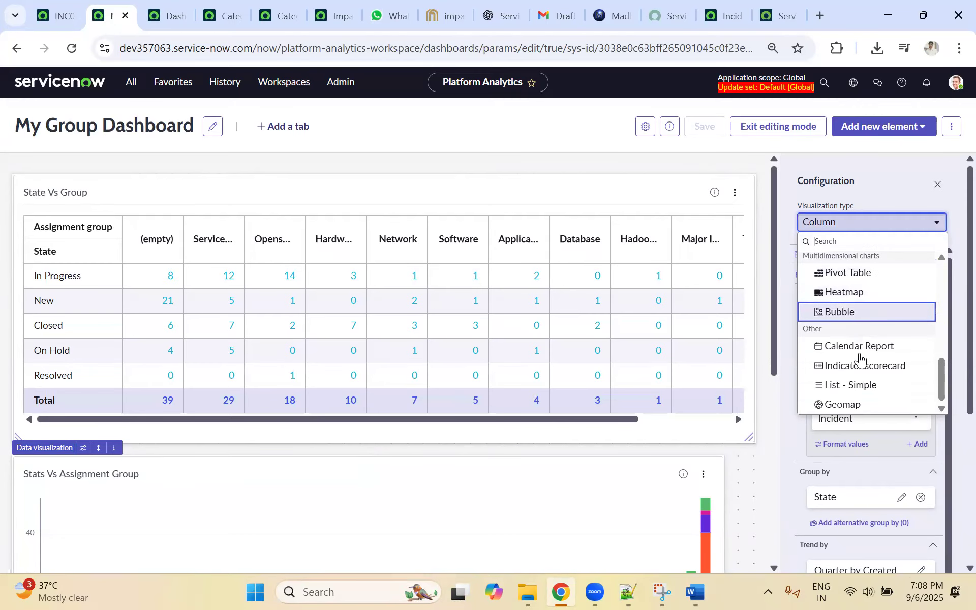
left_click(852, 388)
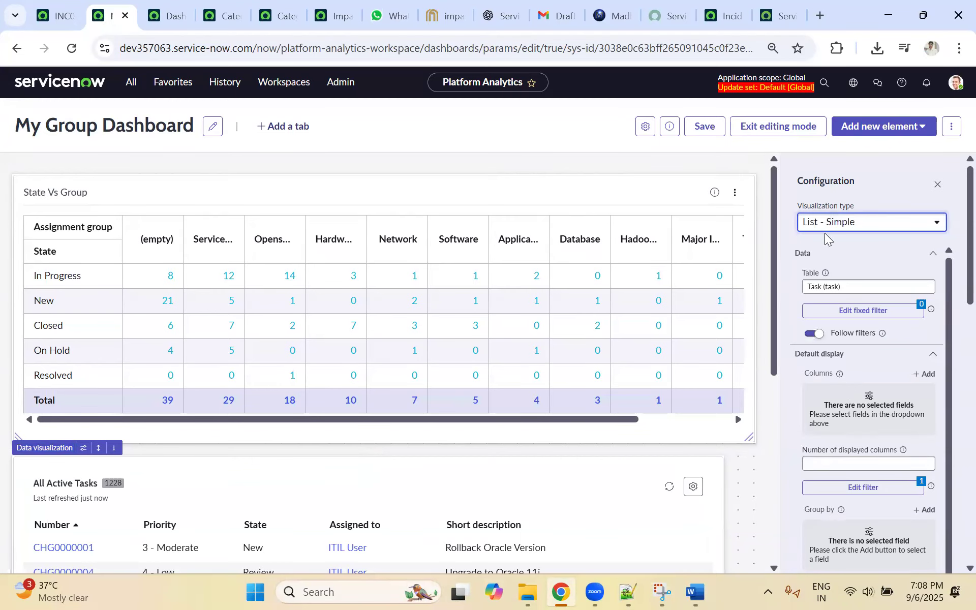
left_click(938, 185)
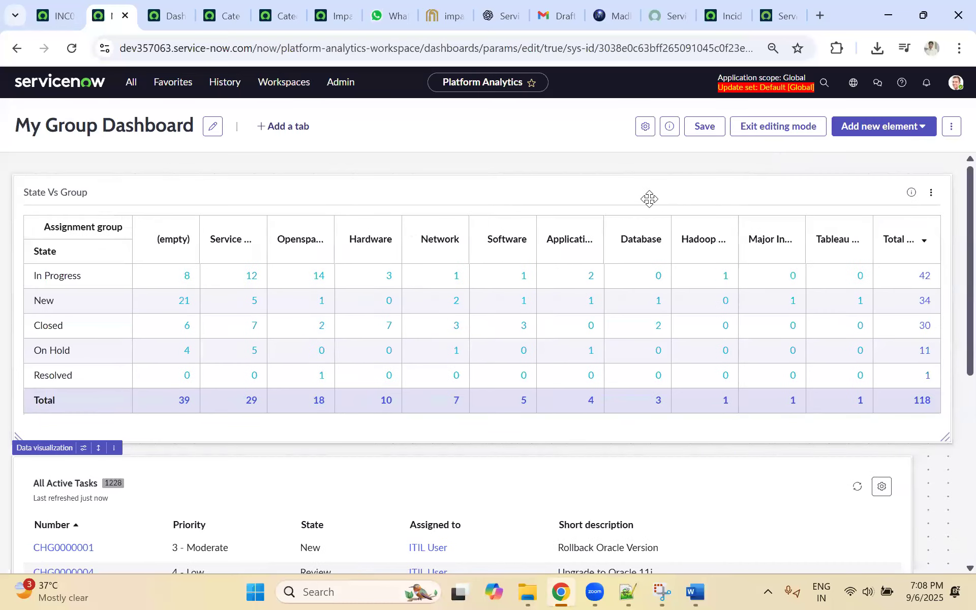
left_click(701, 126)
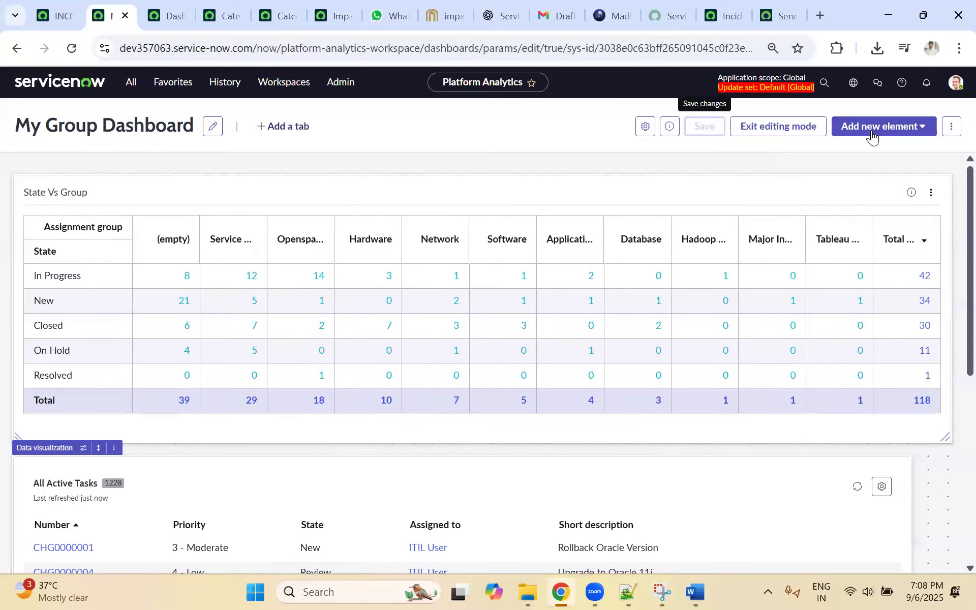
Step: Add a new data visualization beside the Incident On Hold dial and set its type to List - Simple
left_click(921, 128)
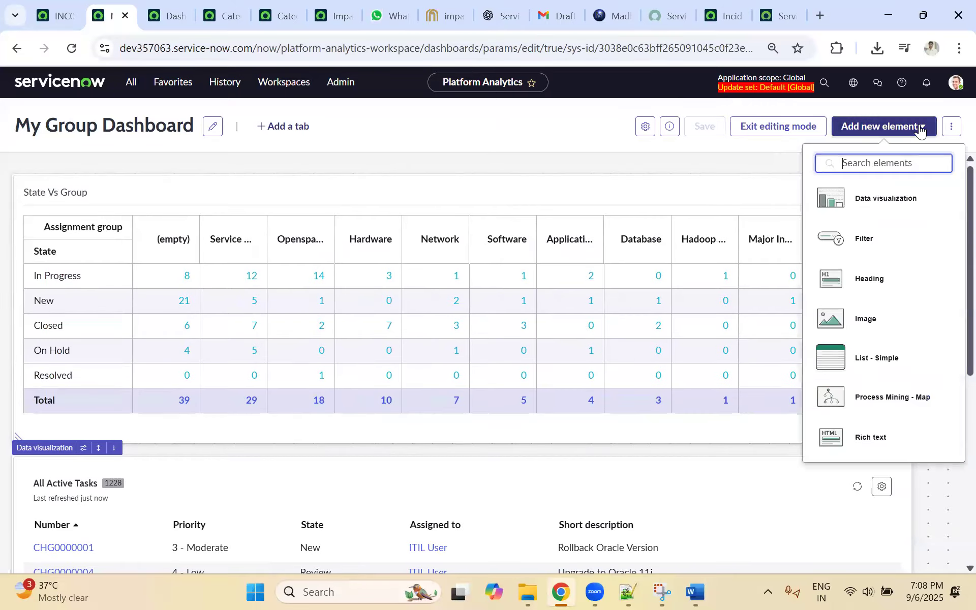
left_click(893, 200)
left_click(449, 305)
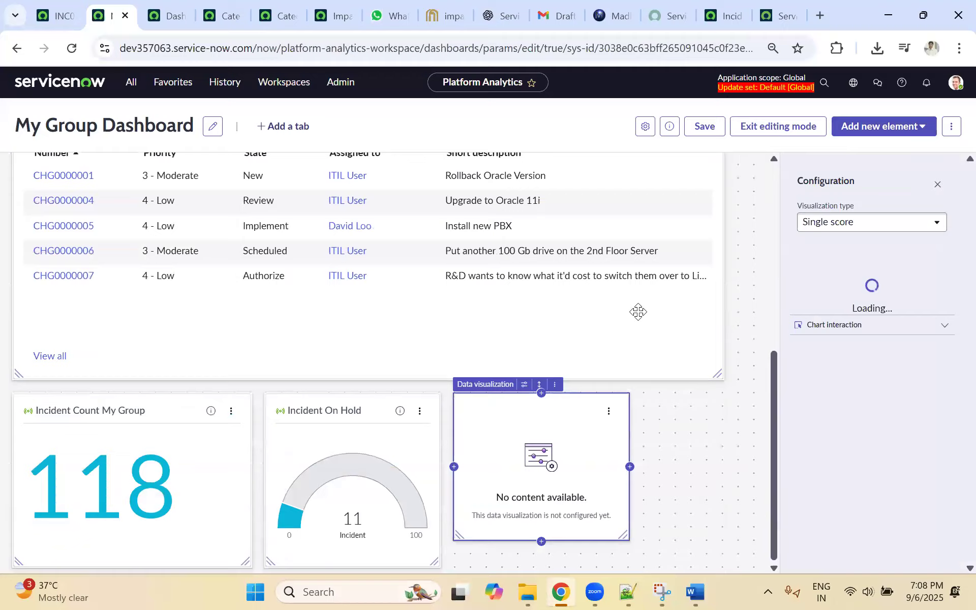
left_click(837, 223)
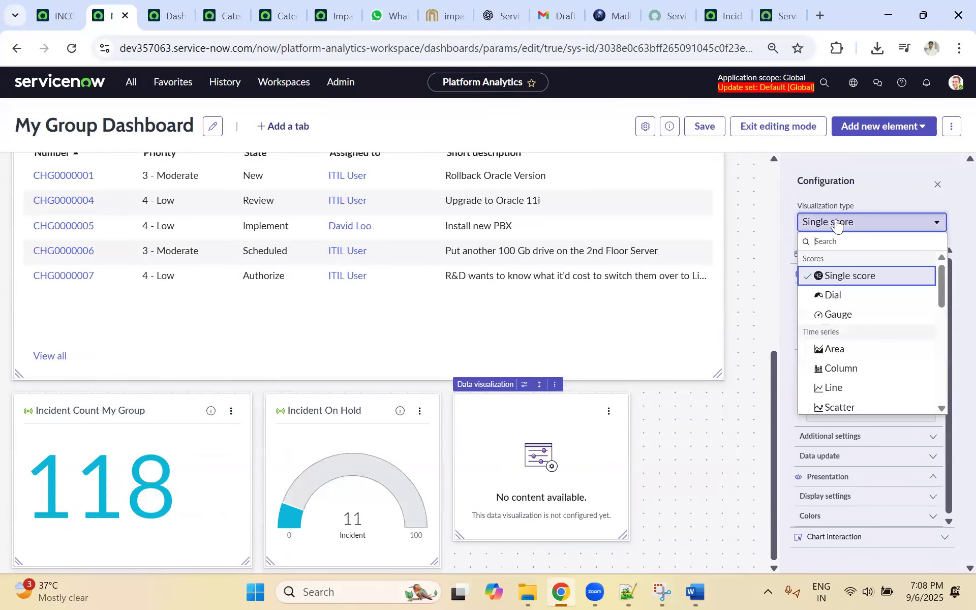
type("list")
left_click(849, 275)
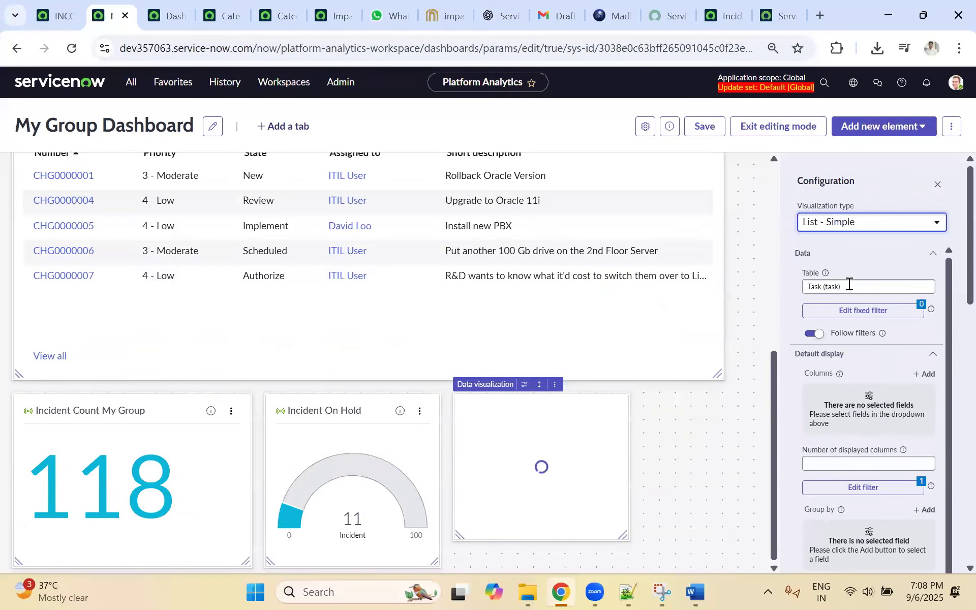
Step: Set the new list's source table to Incident
left_click(865, 286)
triple_click(865, 286)
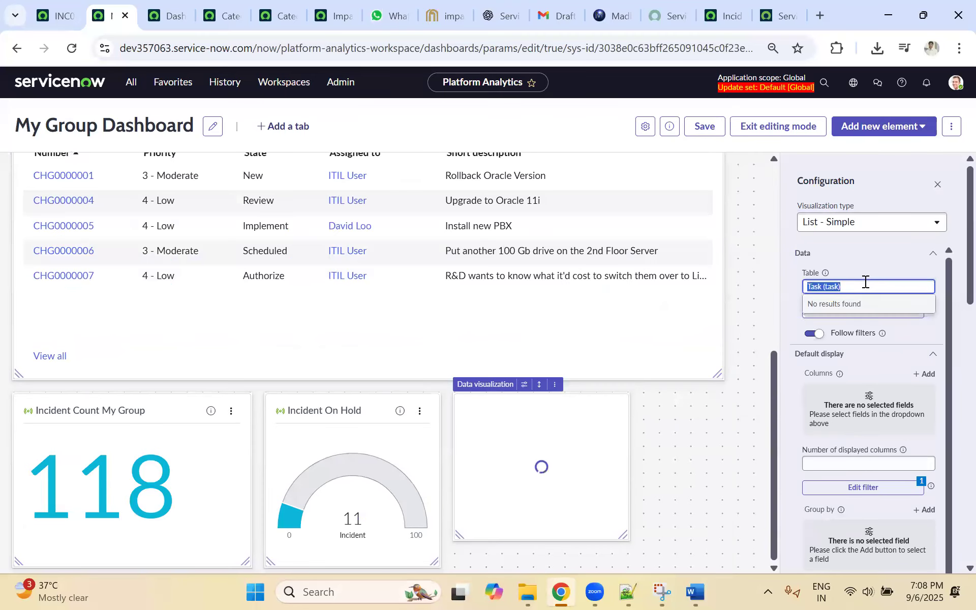
type("incident")
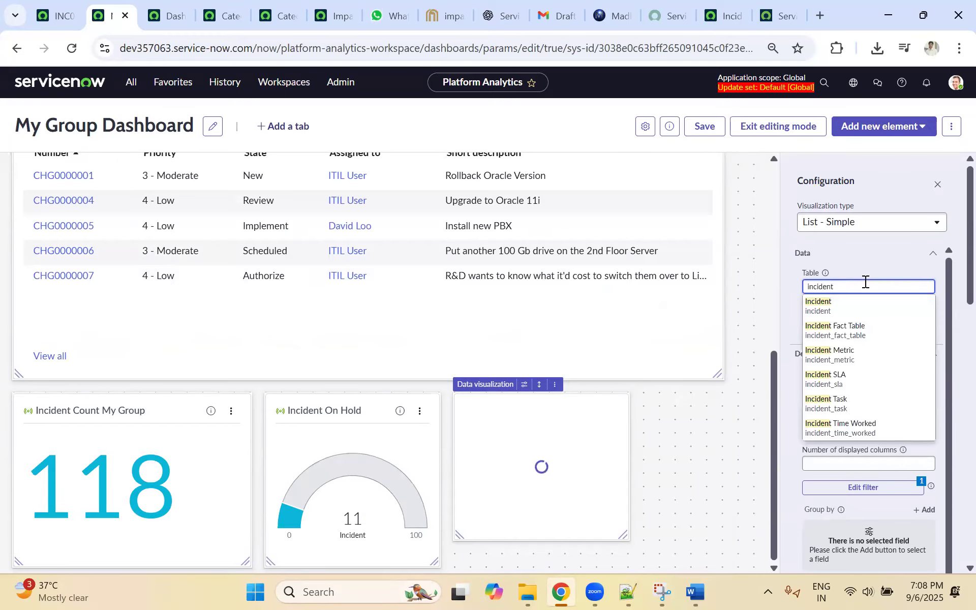
left_click(838, 308)
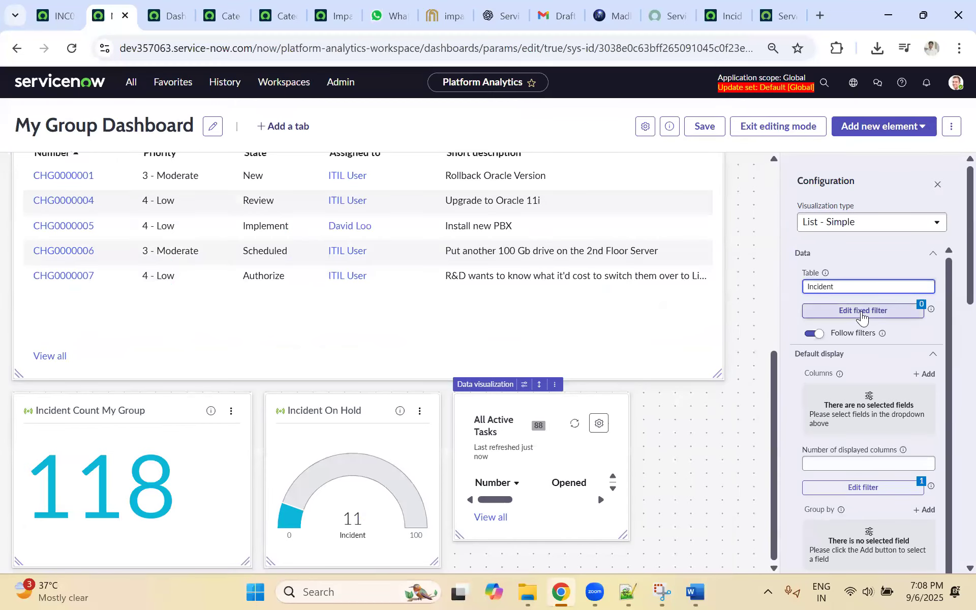
left_click(863, 312)
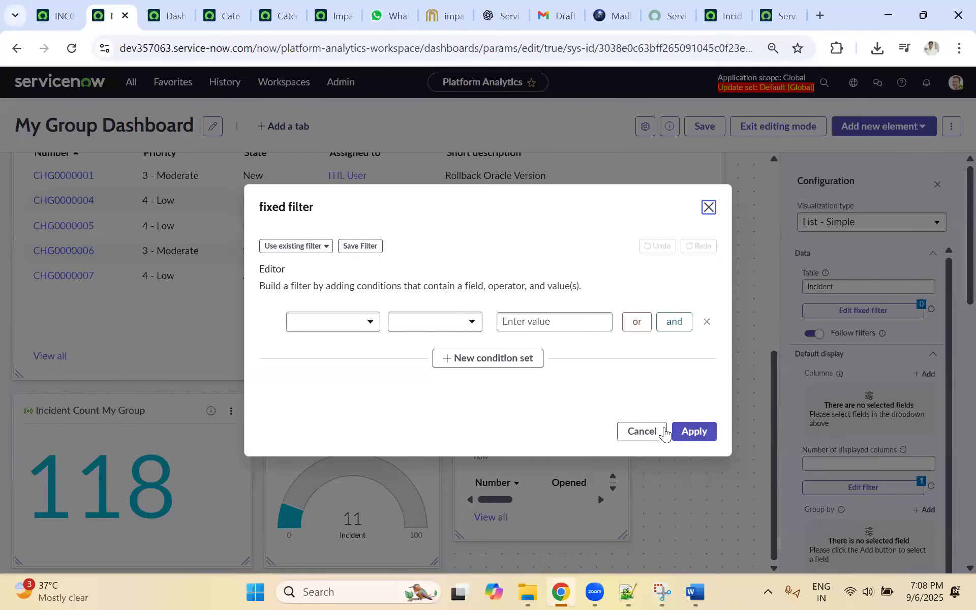
left_click(538, 322)
left_click(643, 433)
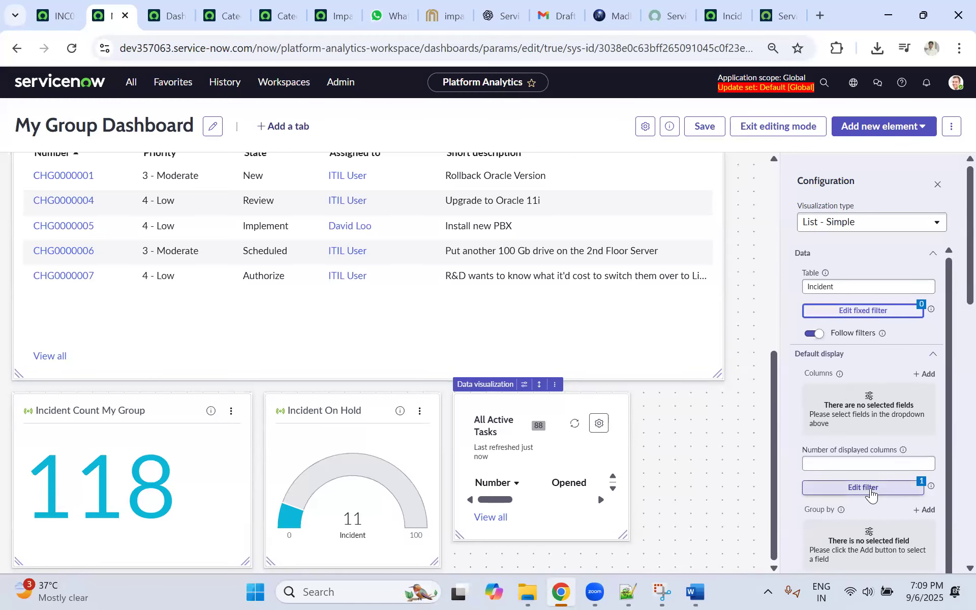
Step: Remove the "Active is true" condition from the new incident list's filter and apply it
left_click(871, 488)
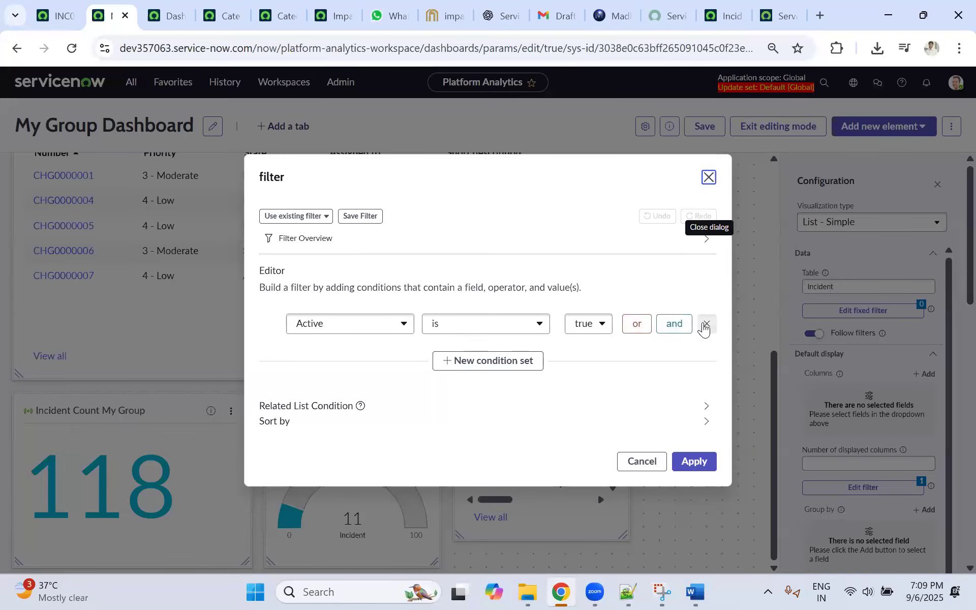
left_click(706, 324)
left_click(693, 446)
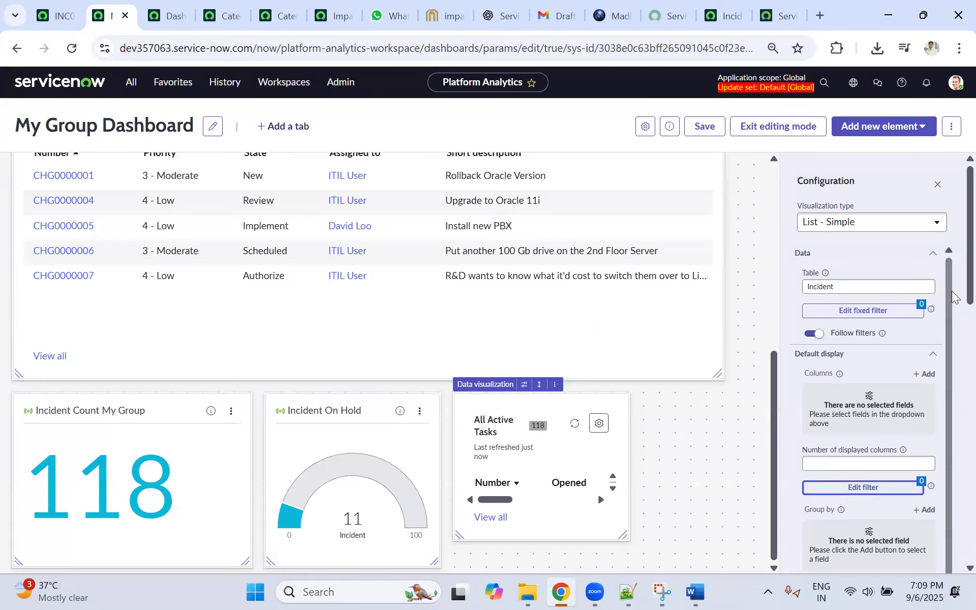
Step: Enable word wrap for the new incident list and go through its remaining display options
scroll(953, 330, "down", 6)
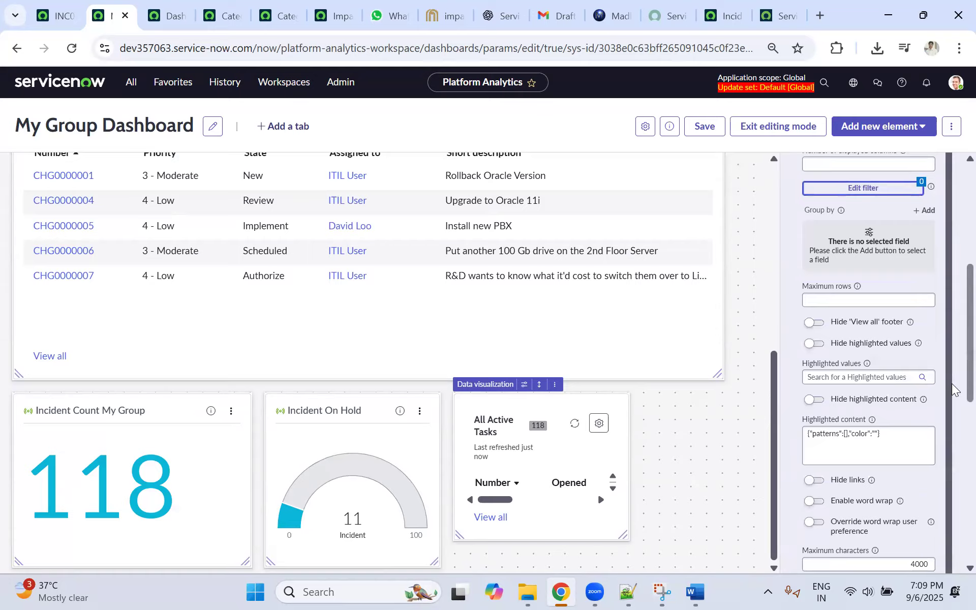
left_click(849, 274)
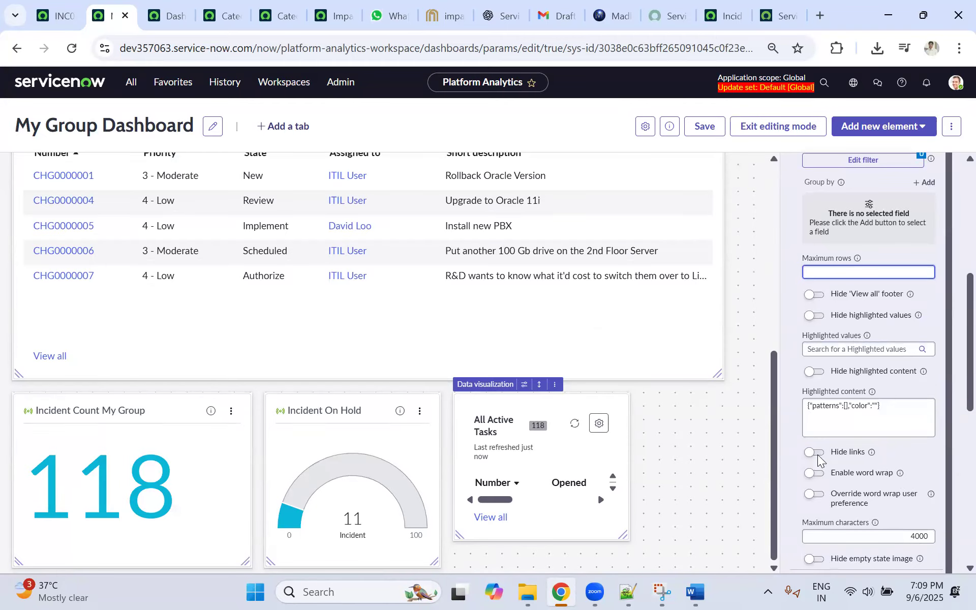
left_click(815, 474)
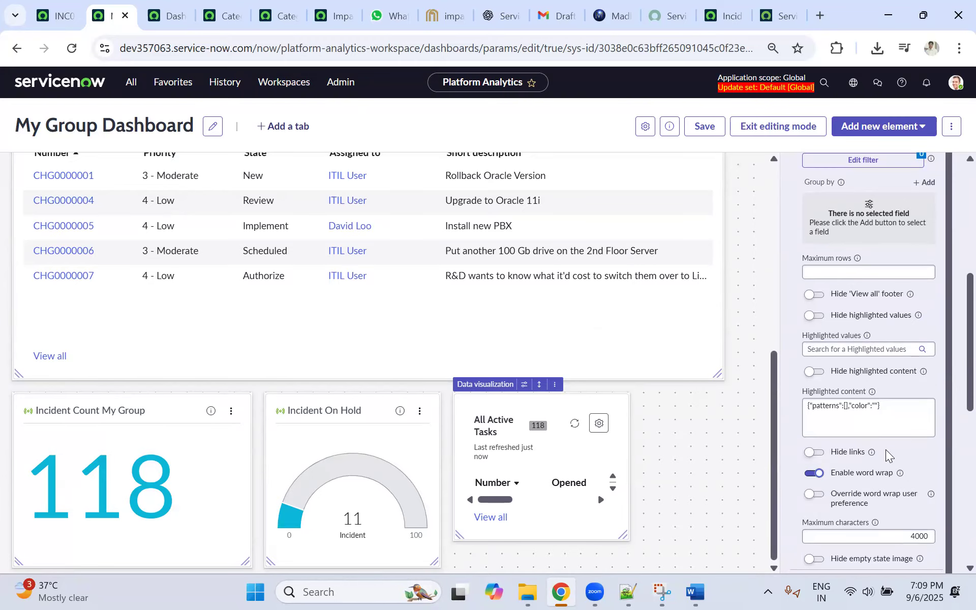
scroll(886, 455, "down", 5)
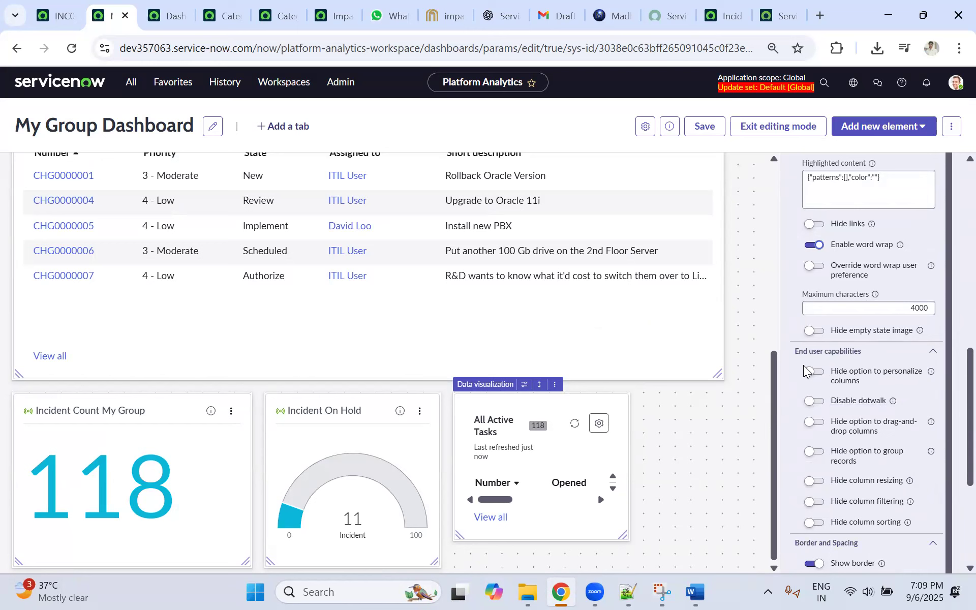
Step: Move the new incident list below the Incident Count and On Hold widgets, enlarge it and align it with the dashboard's left edge
key("ctrl+minus")
key("ctrl+minus")
key("ctrl+minus")
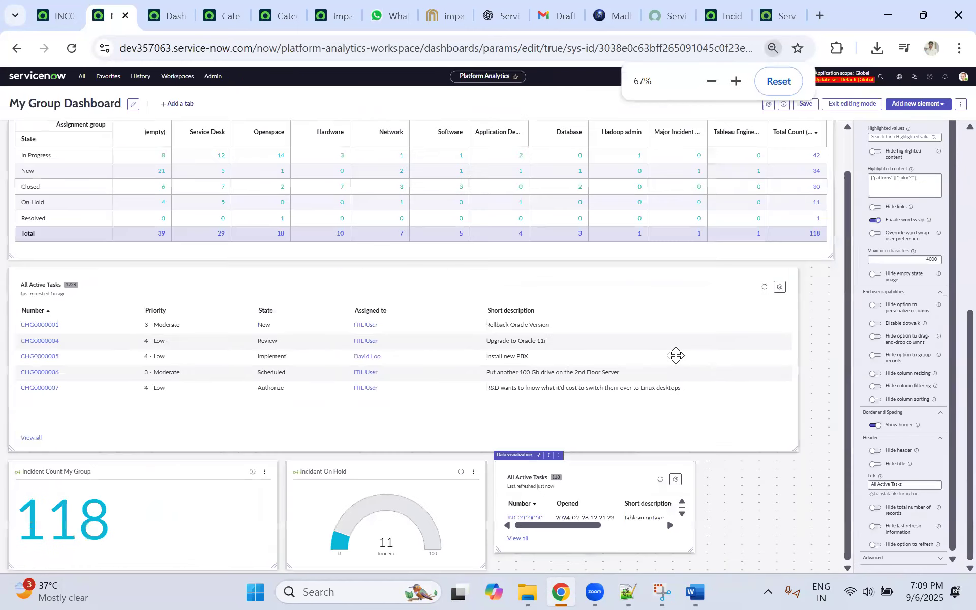
key("ctrl+minus")
key("ctrl+minus")
key("ctrl+minus")
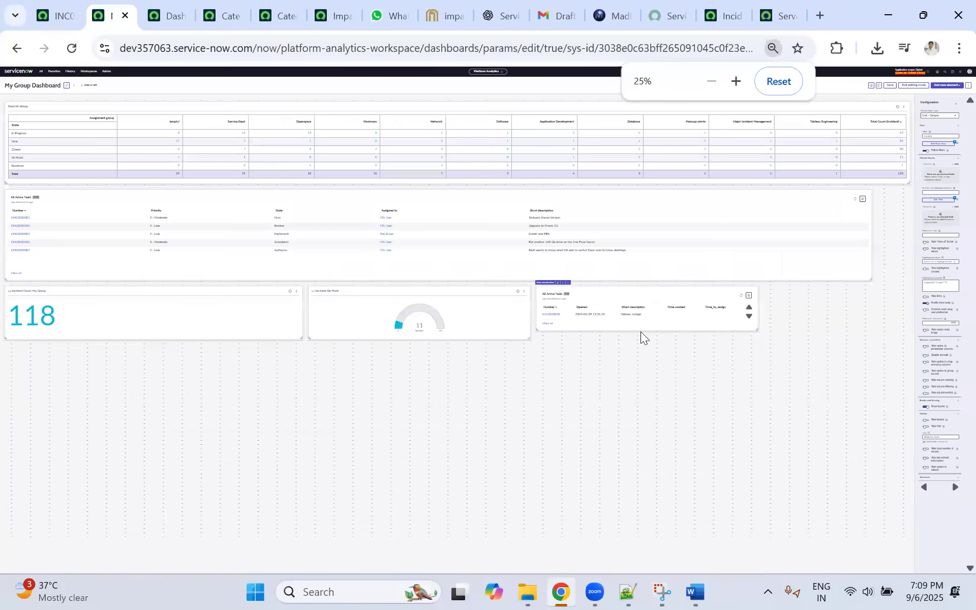
left_click_drag(584, 285, 82, 365)
left_click_drag(247, 391, 777, 527)
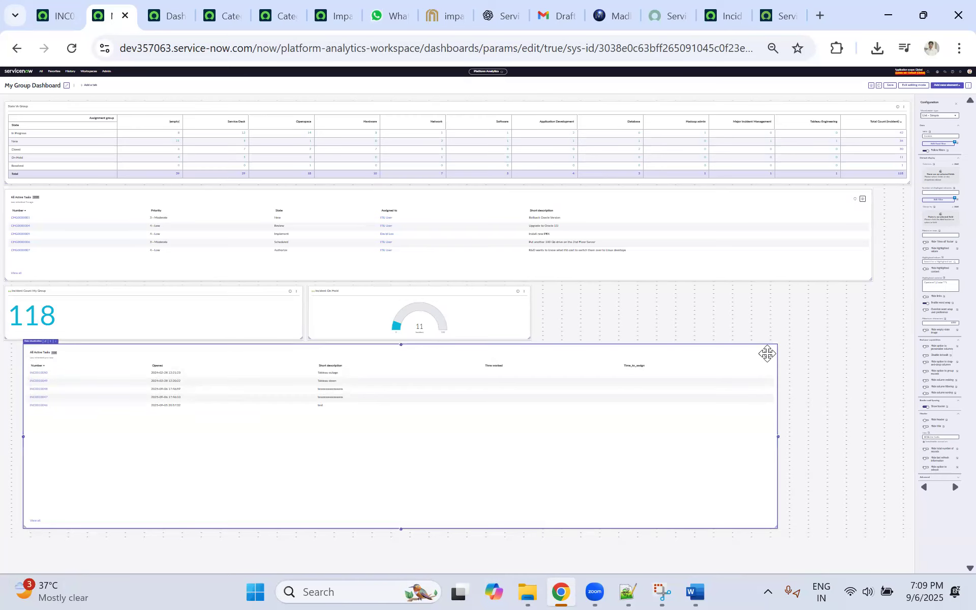
left_click_drag(632, 351, 666, 335)
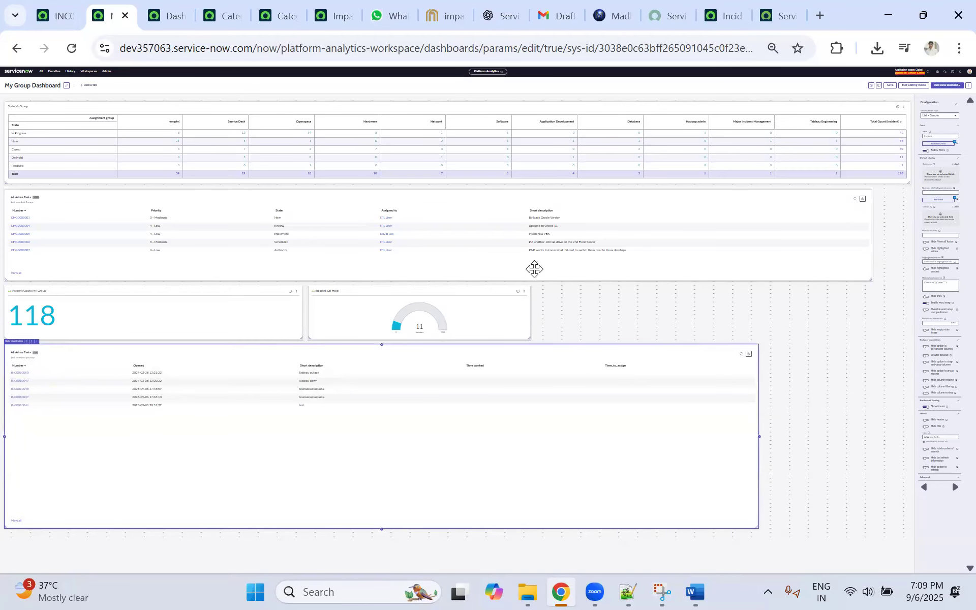
Step: Review the dashboard layout and compare the task list and incident list along with their configuration options
key("ctrl+plus")
key("ctrl+plus")
key("ctrl+minus")
key("ctrl+minus")
key("ctrl+plus")
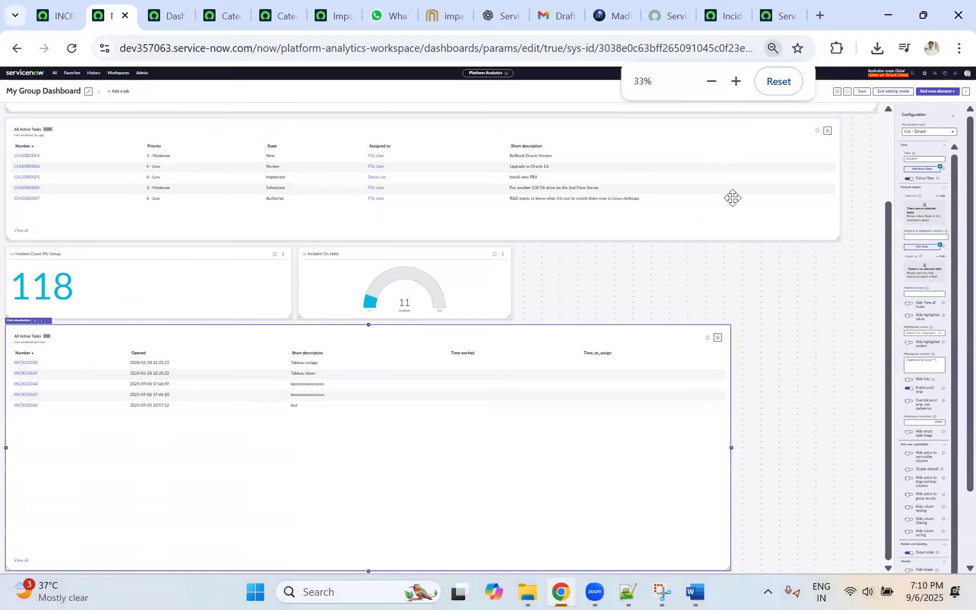
scroll(763, 208, "up", 3)
left_click(825, 208)
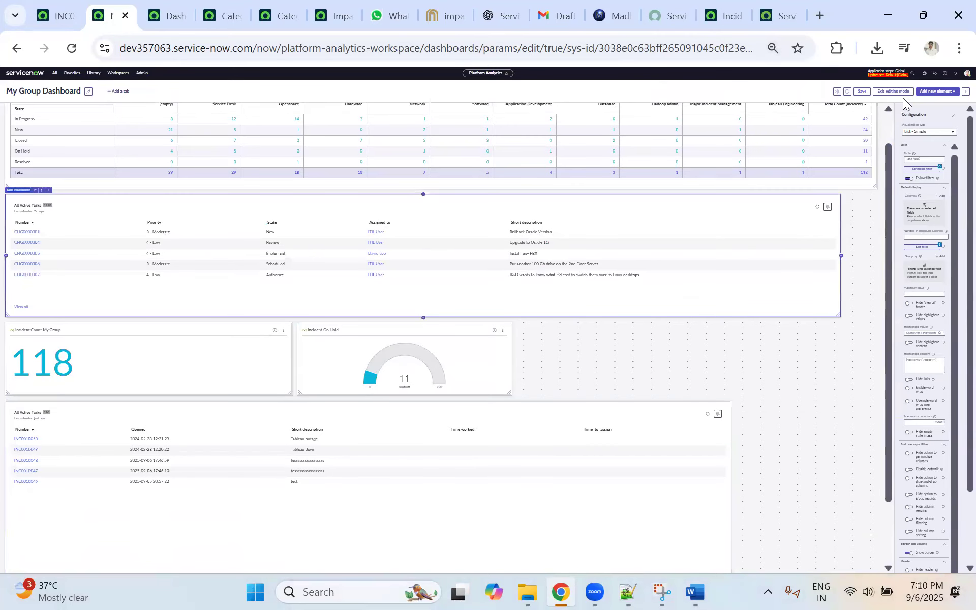
left_click(728, 464)
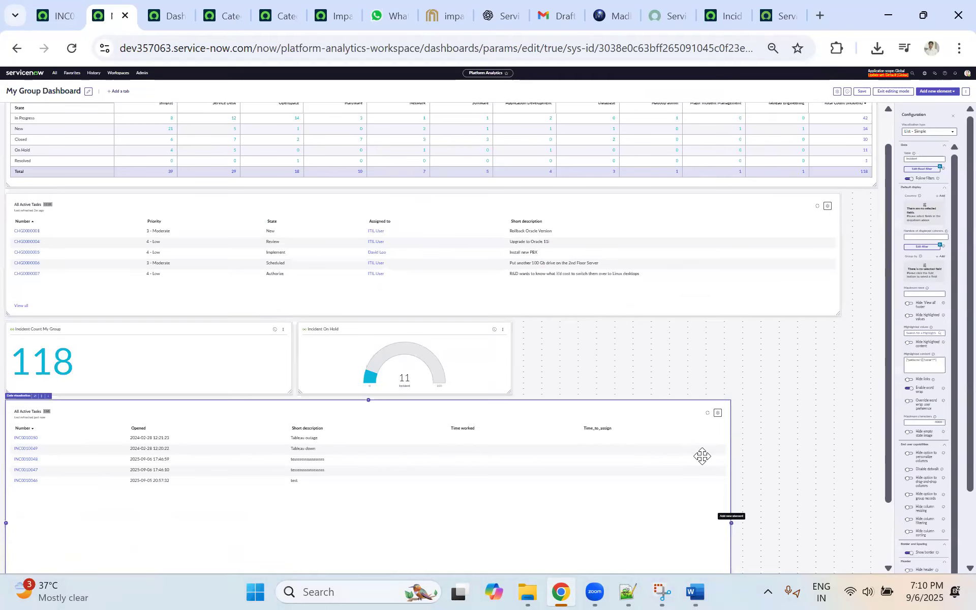
scroll(712, 454, "down", 3)
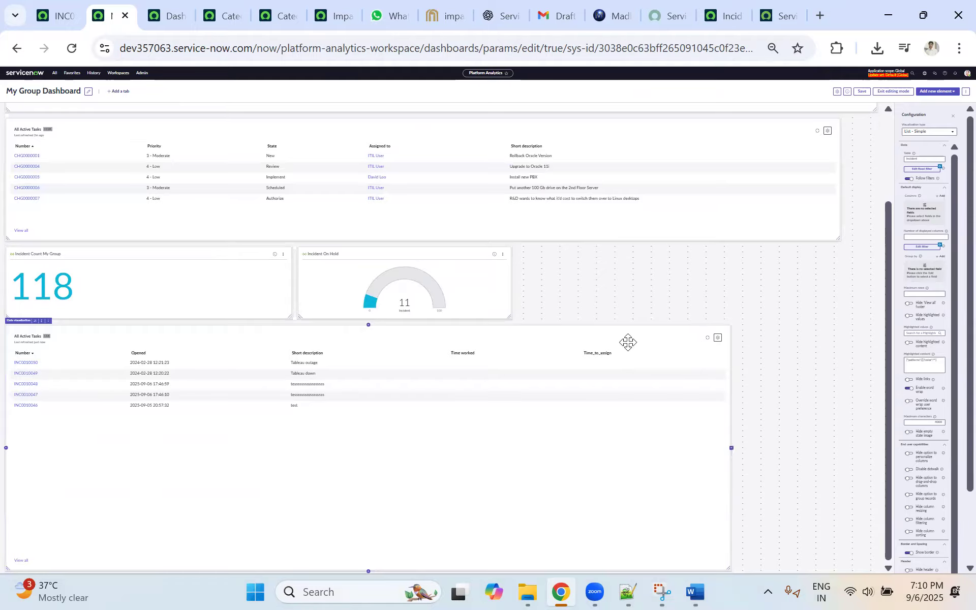
scroll(713, 452, "up", 3)
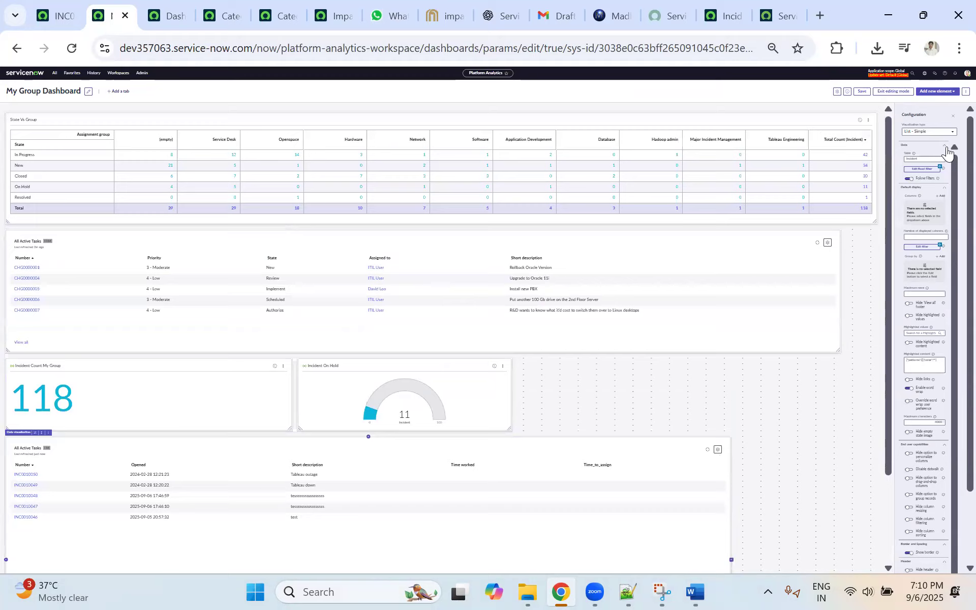
scroll(797, 207, "up", 3)
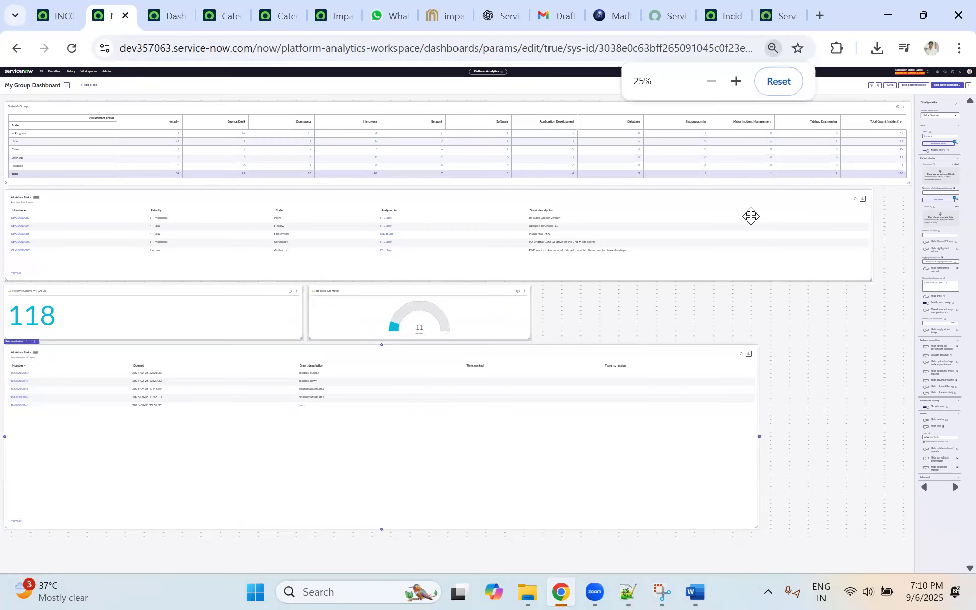
scroll(802, 279, "up", 1)
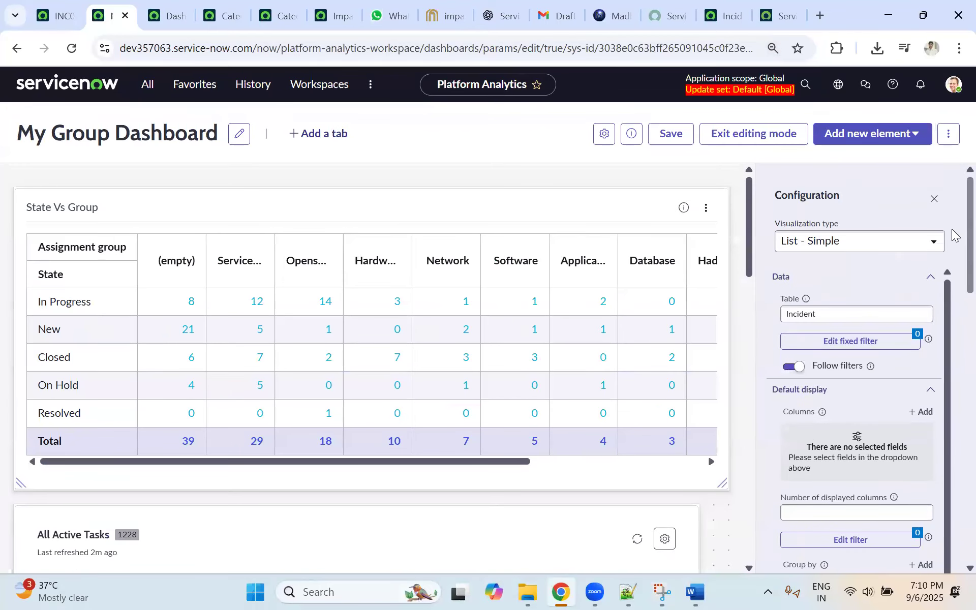
scroll(955, 356, "down", 15)
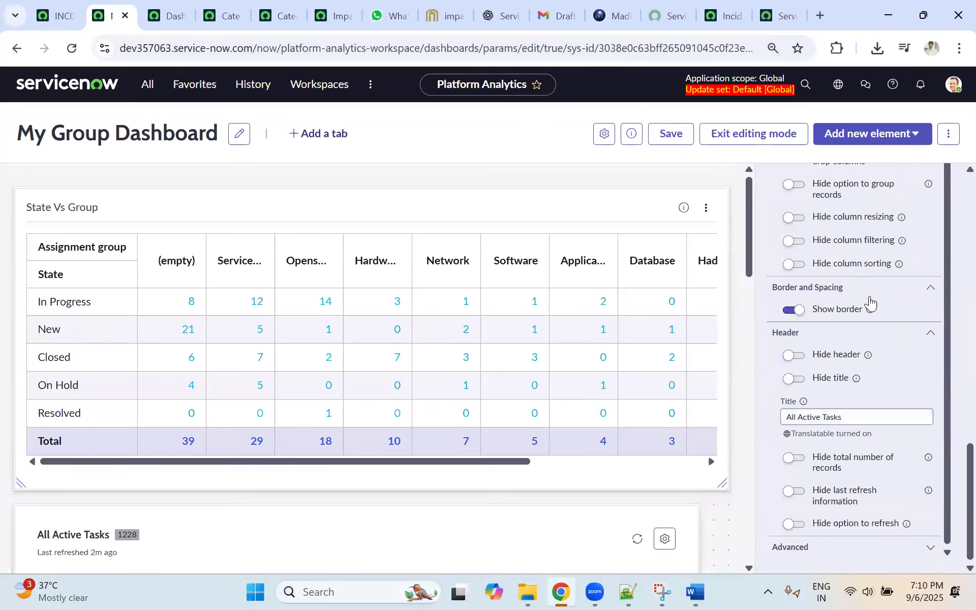
scroll(867, 307, "up", 10)
scroll(864, 307, "up", 7)
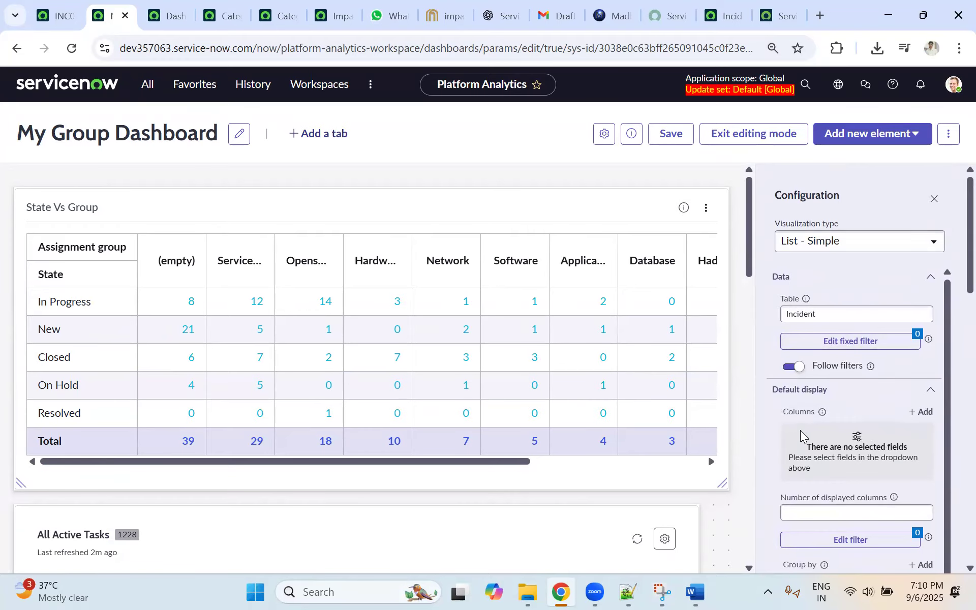
Step: Add Assignment group as a column of the incident list
left_click(919, 412)
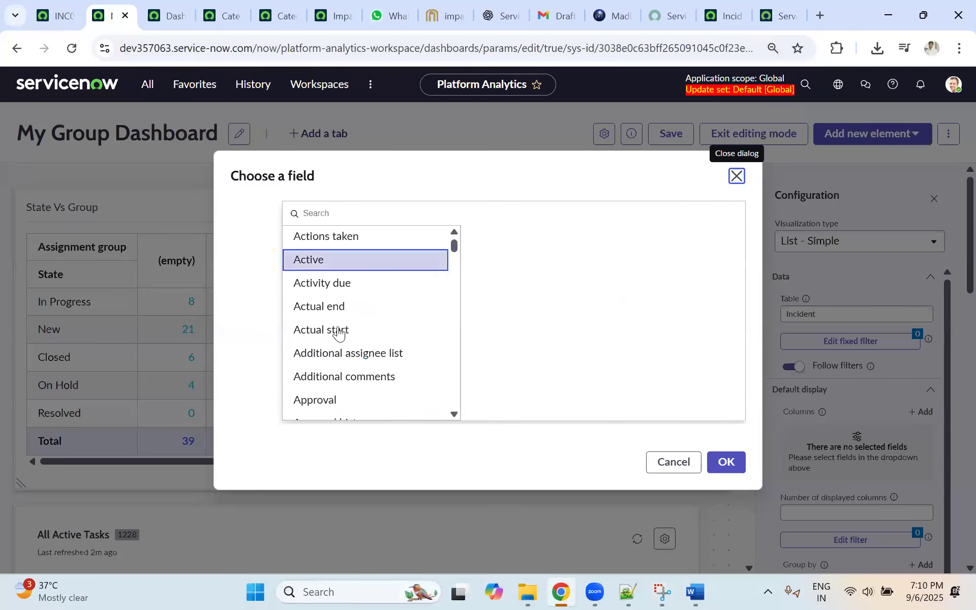
scroll(358, 356, "down", 3)
left_click(356, 348)
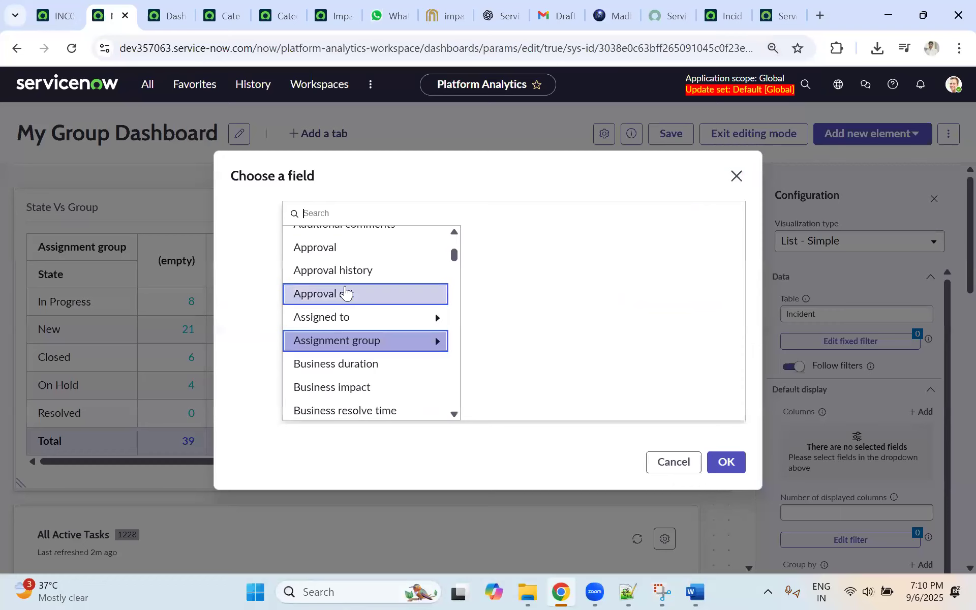
scroll(349, 288, "up", 3)
scroll(366, 335, "down", 6)
left_click(338, 306)
scroll(432, 322, "up", 5)
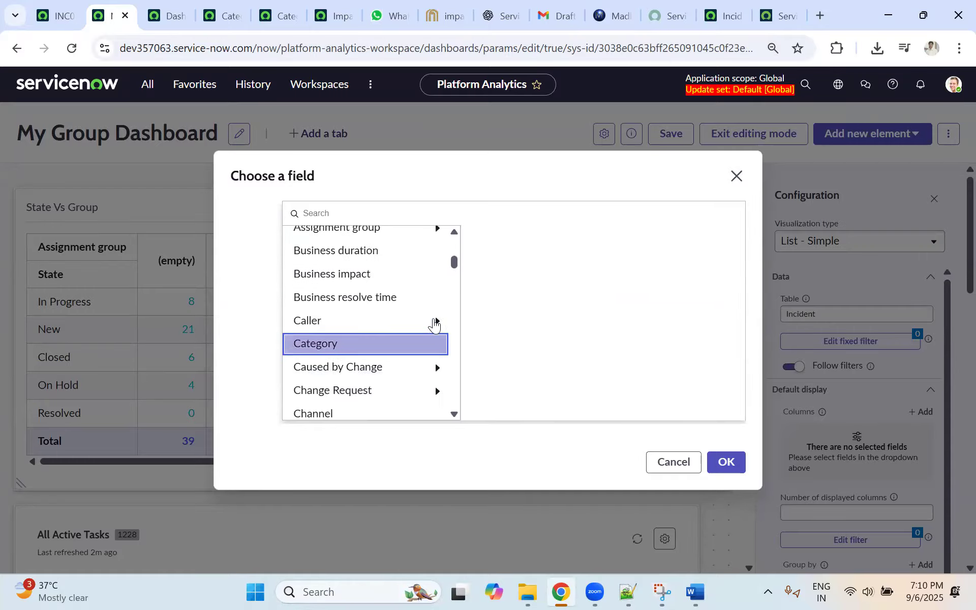
scroll(427, 327, "down", 4)
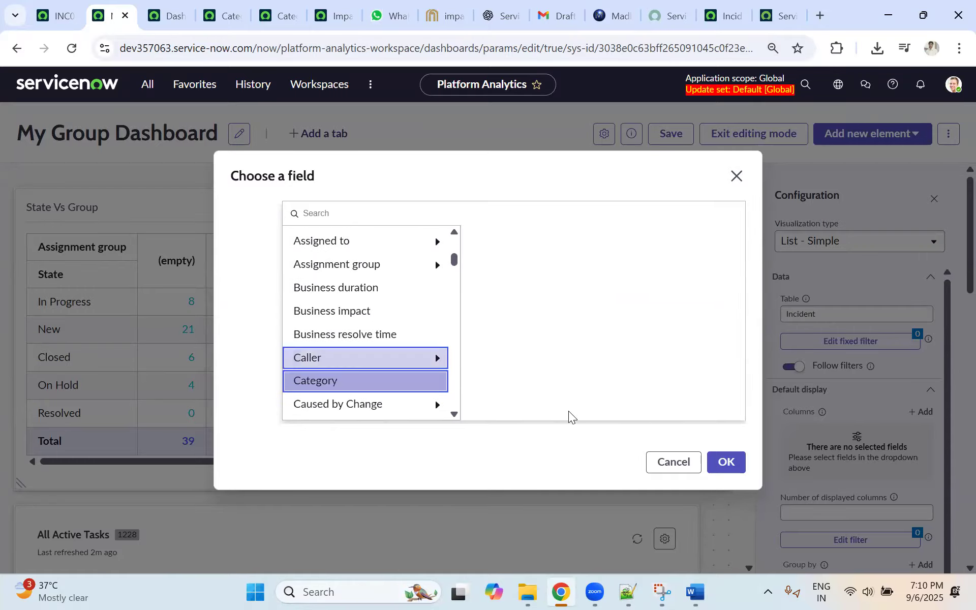
key("ctrl+plus")
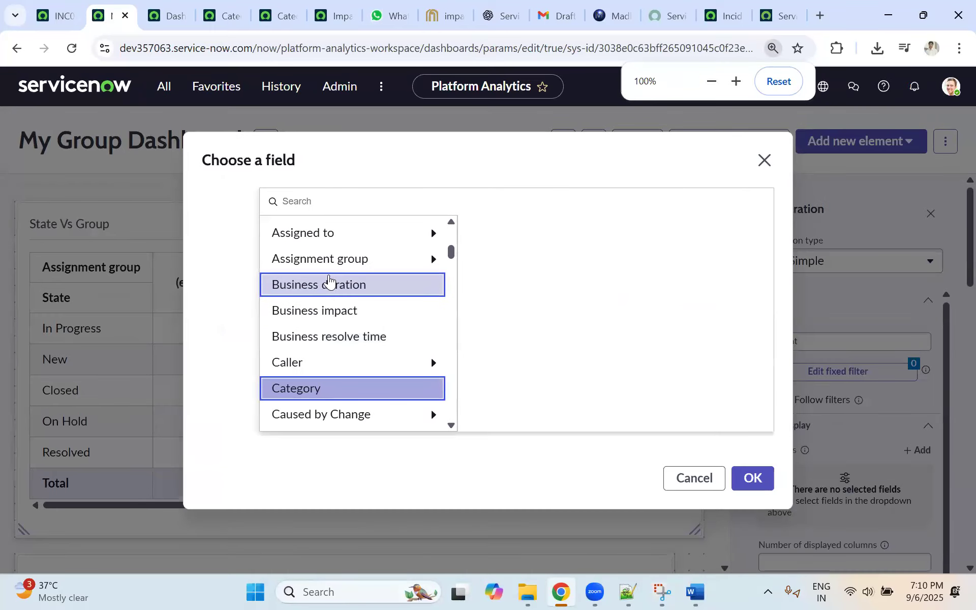
left_click(324, 264)
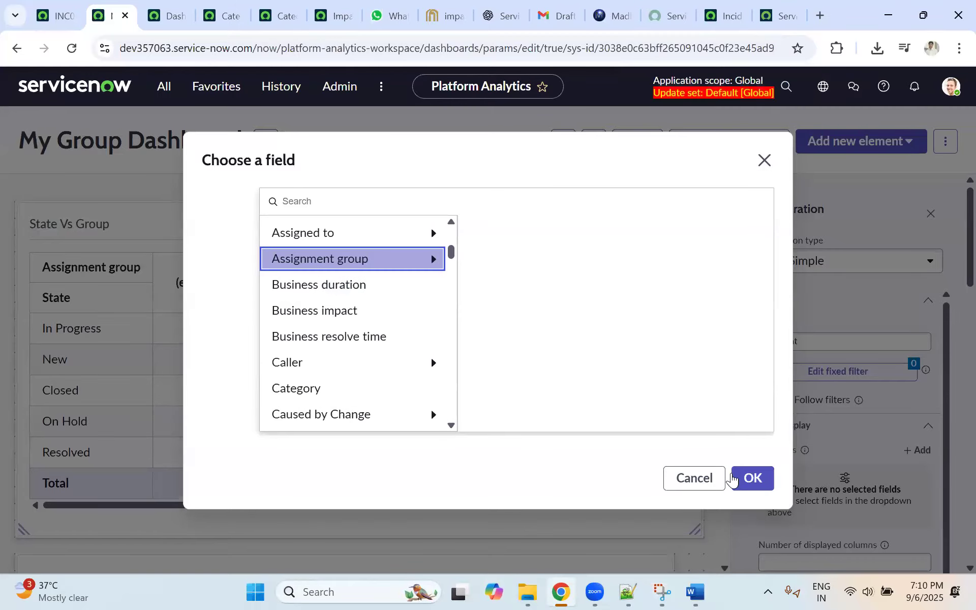
left_click(732, 479)
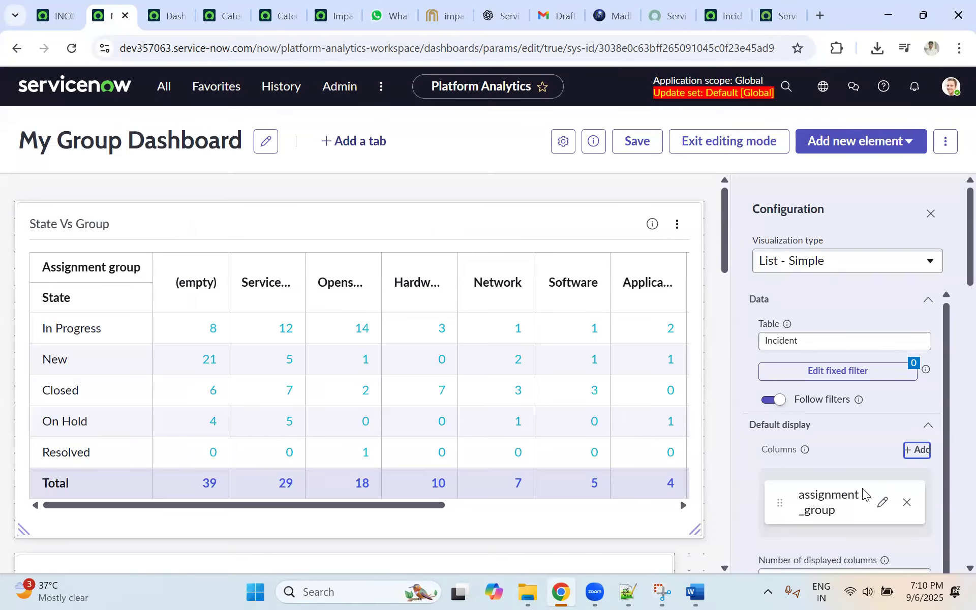
Step: Examine how the incident list shows its Assignment group column compared with the task list above it
scroll(862, 492, "down", 5)
scroll(630, 480, "down", 10)
scroll(600, 461, "up", 6)
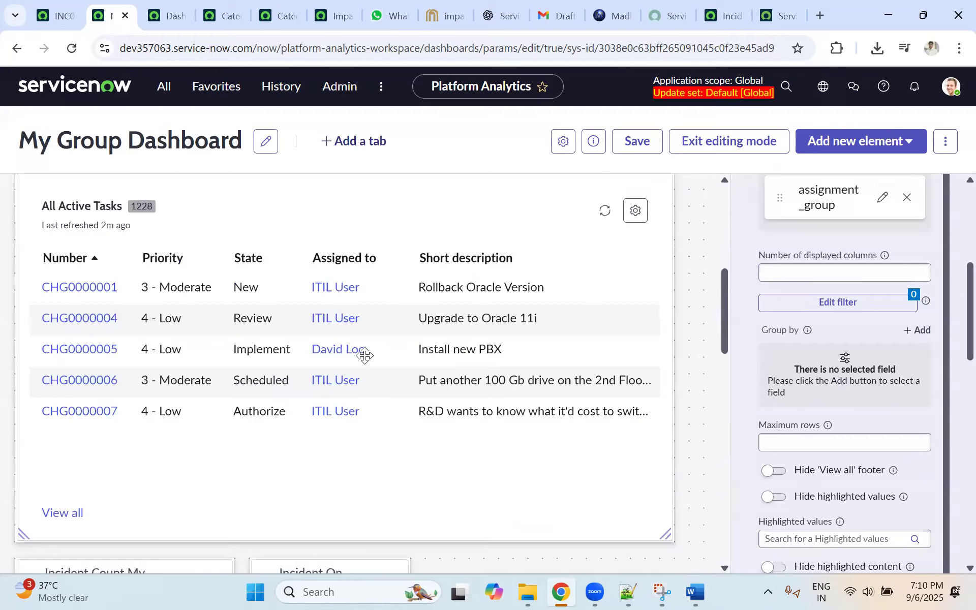
scroll(337, 313, "down", 4)
scroll(544, 283, "up", 7)
left_click(653, 335)
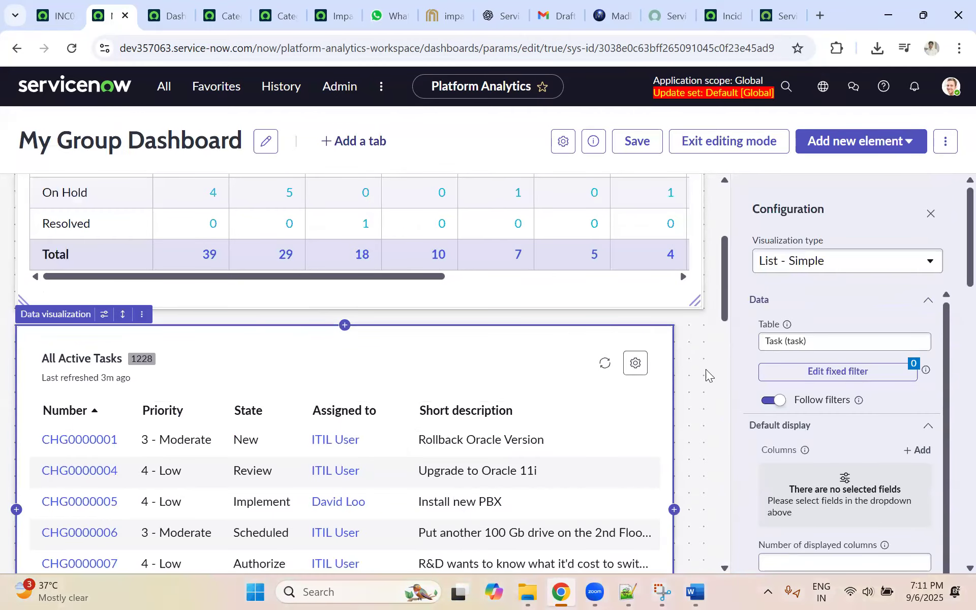
scroll(649, 398, "down", 5)
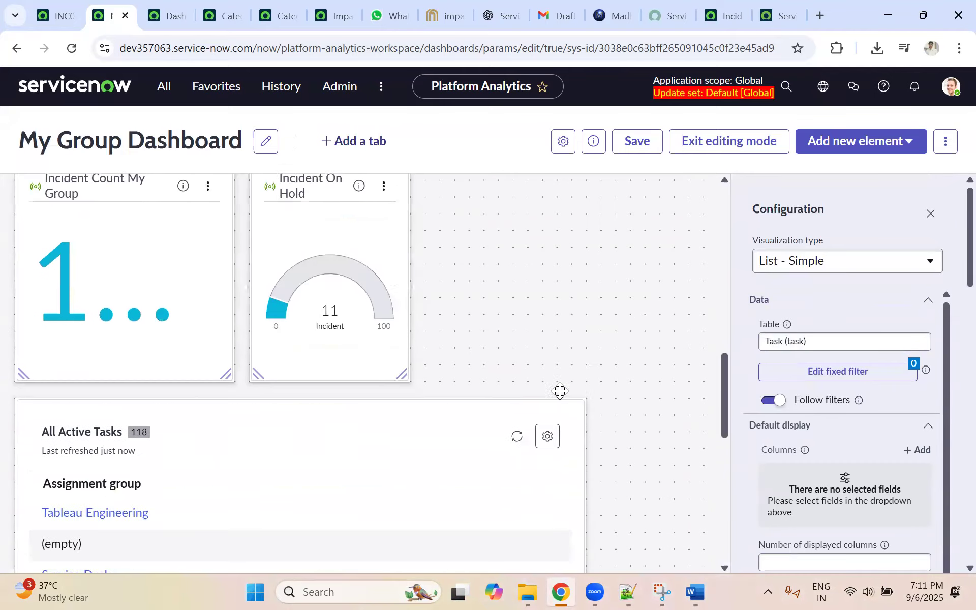
scroll(368, 352, "down", 5)
scroll(200, 386, "up", 4)
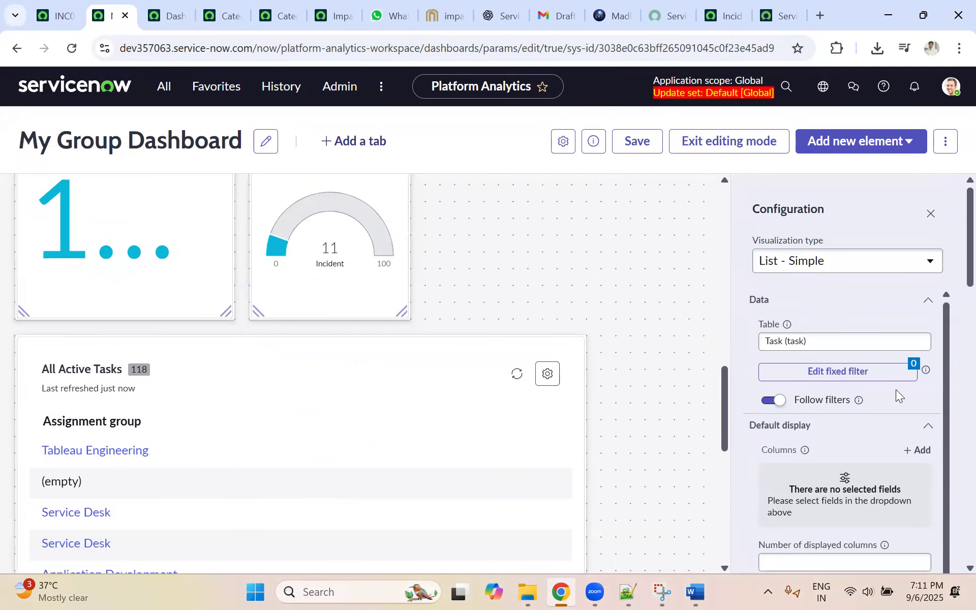
Step: Delete the task-based All Active Tasks list below the State Vs Group pivot table
left_click(813, 372)
scroll(542, 277, "up", 6)
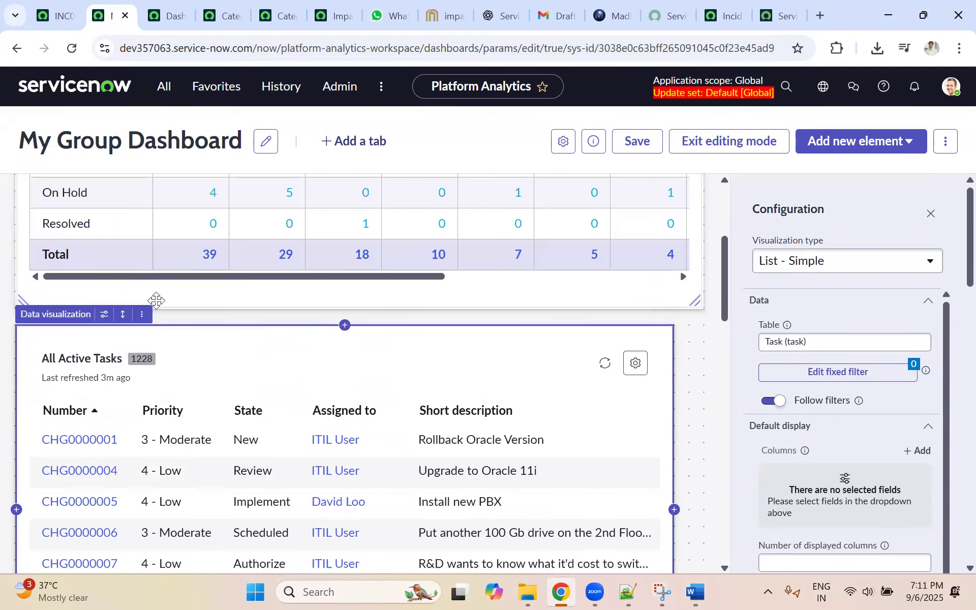
left_click(142, 314)
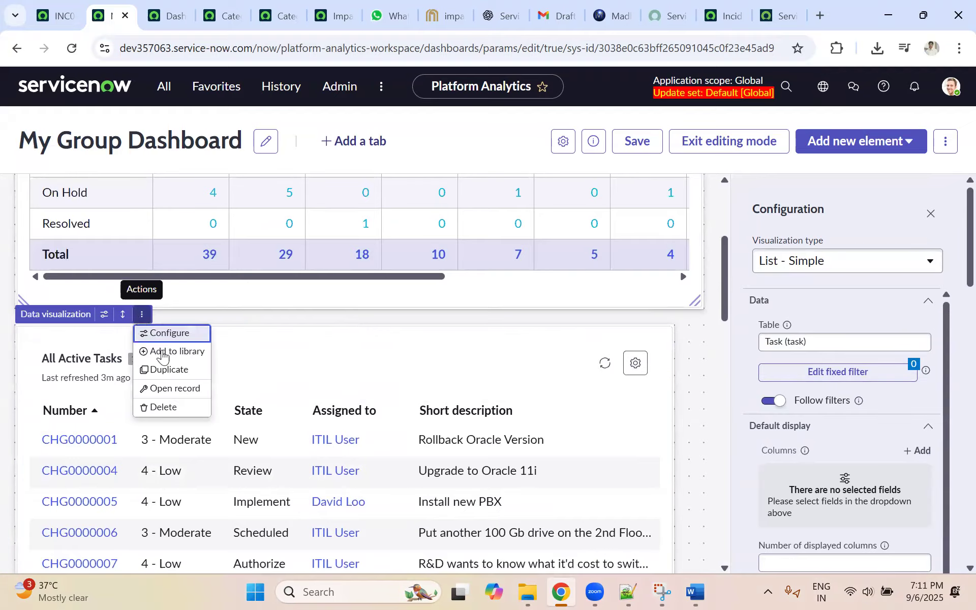
left_click(163, 407)
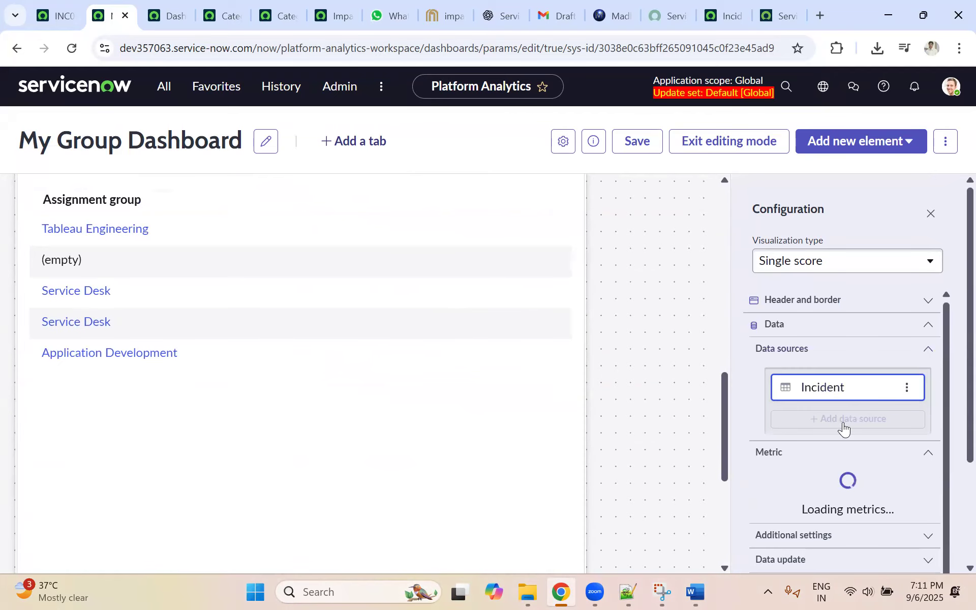
Step: Delete the incident list that shows only the Assignment group column
left_click(534, 307)
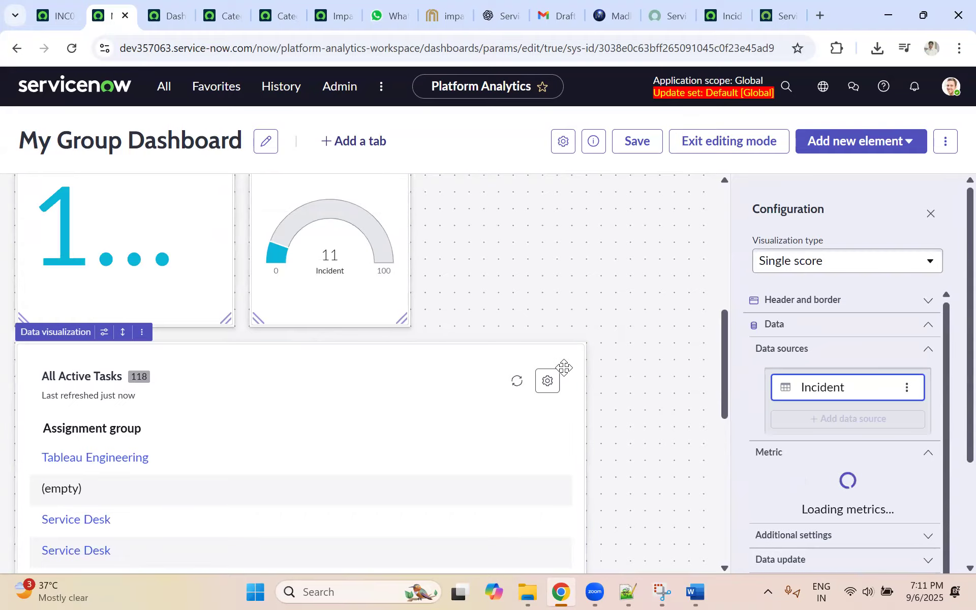
left_click(142, 333)
left_click(159, 405)
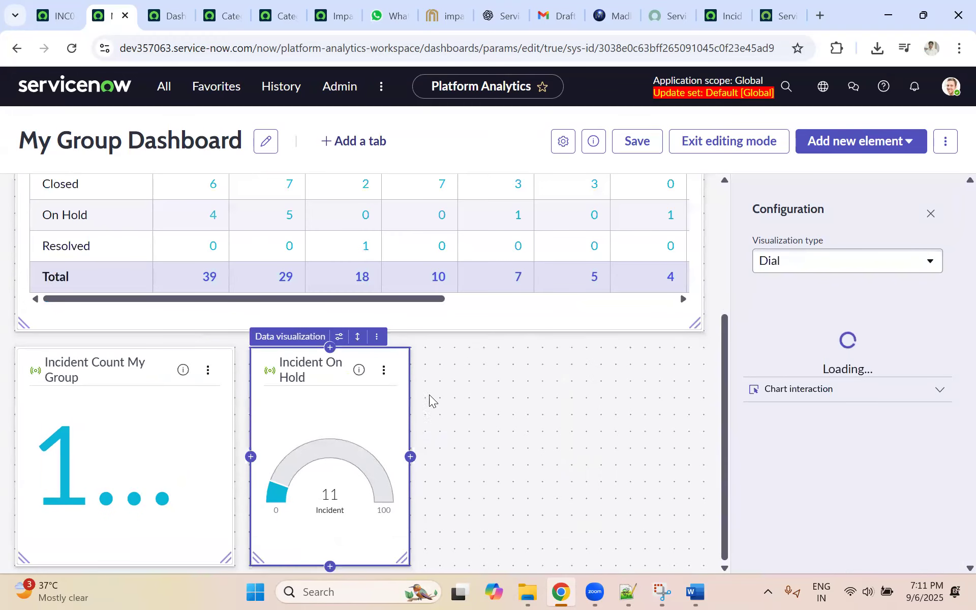
Step: Try to change the Incident On Hold dial's visualization type to List - Simple
scroll(441, 365, "up", 4)
scroll(489, 369, "down", 4)
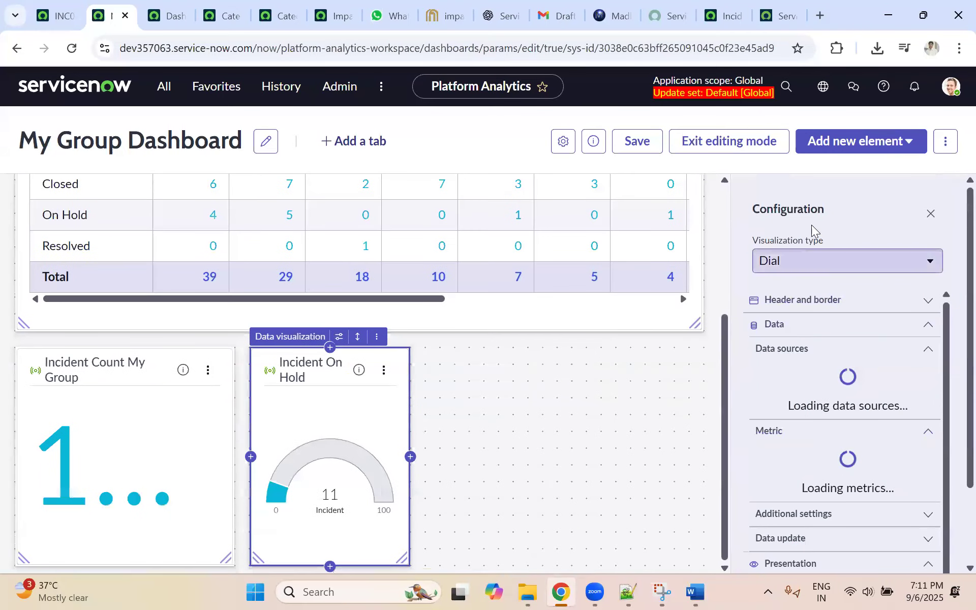
left_click(805, 261)
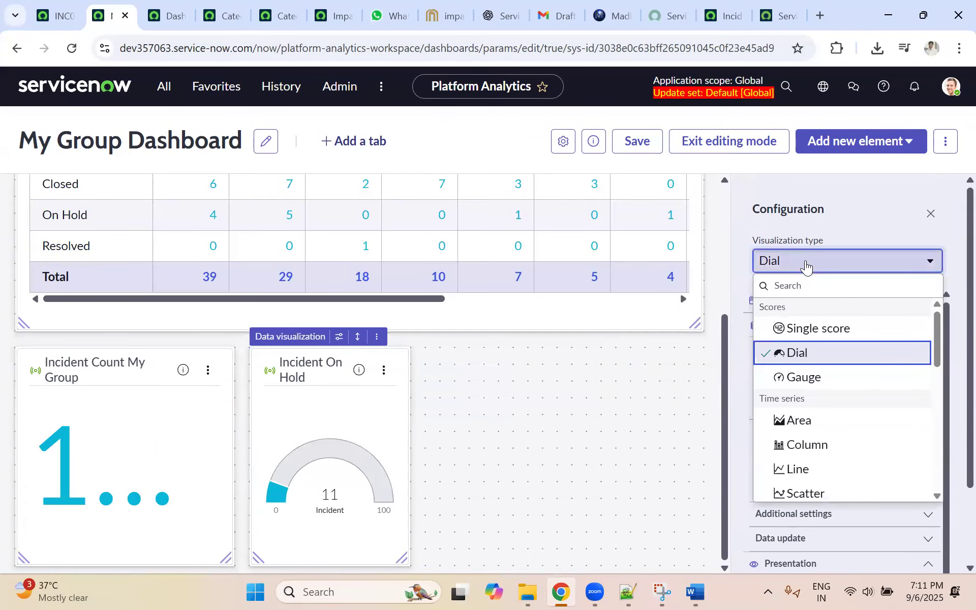
type("li")
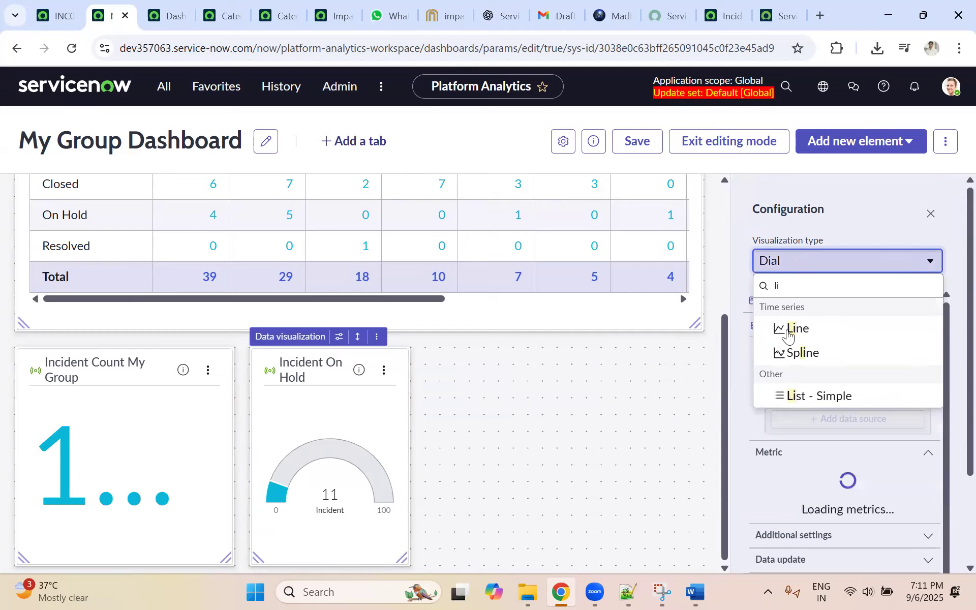
left_click(813, 397)
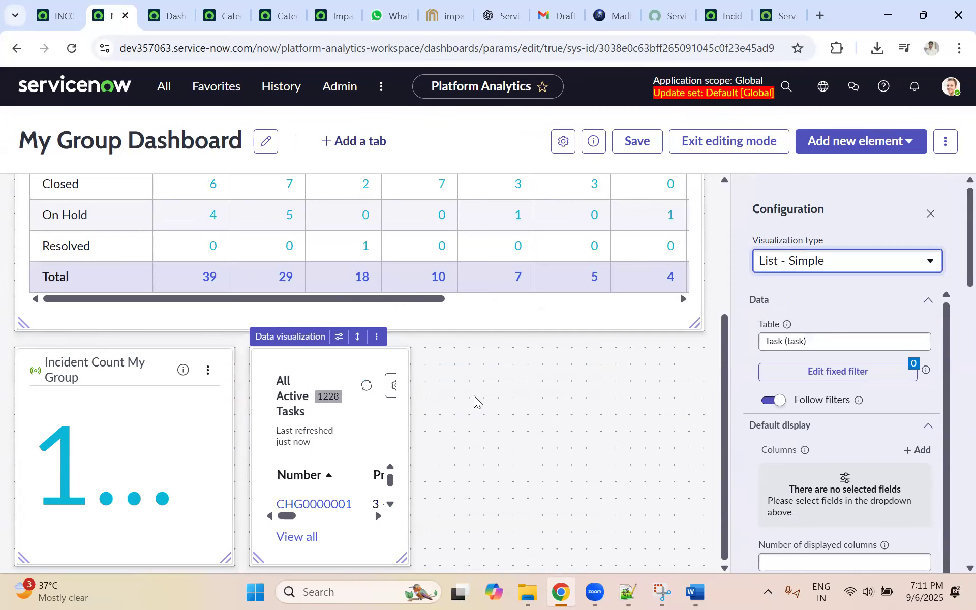
Step: Reload the dashboard page and discard its unsaved changes
left_click(73, 51)
left_click(558, 170)
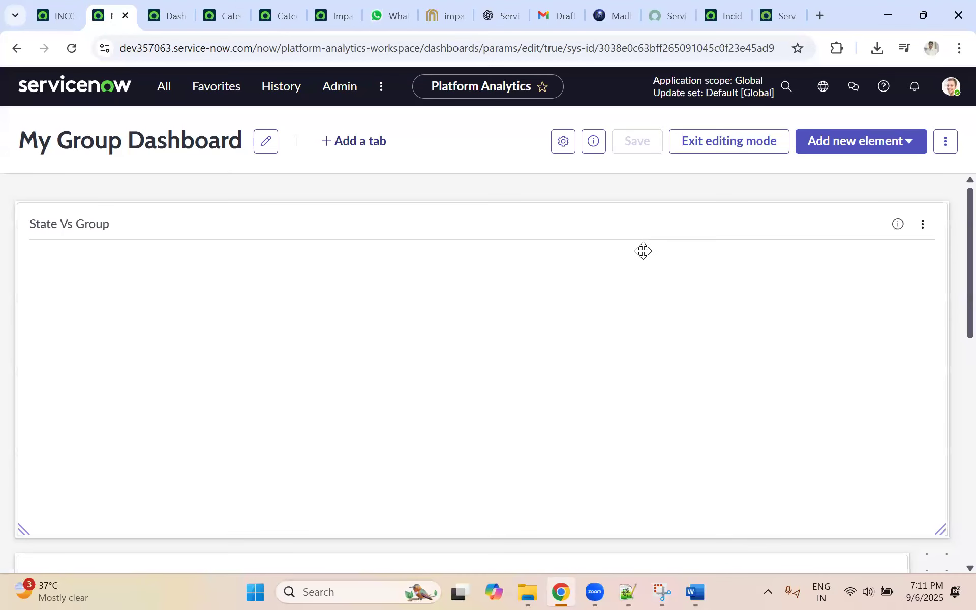
Step: Set the source table of the All Active Tasks list below the State Vs Group pivot table to Incident
scroll(644, 254, "down", 12)
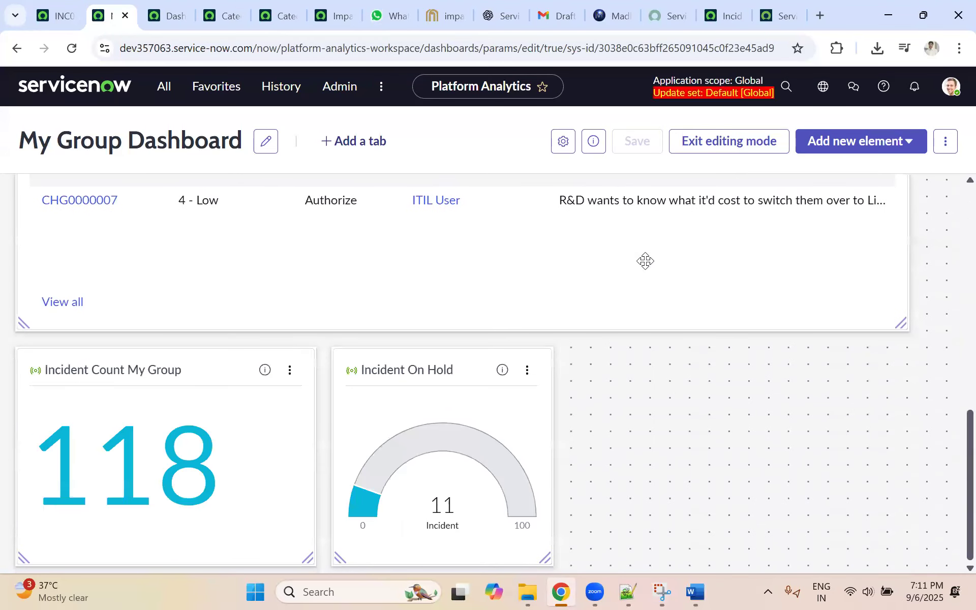
scroll(645, 262, "up", 6)
scroll(645, 264, "down", 5)
scroll(645, 265, "up", 3)
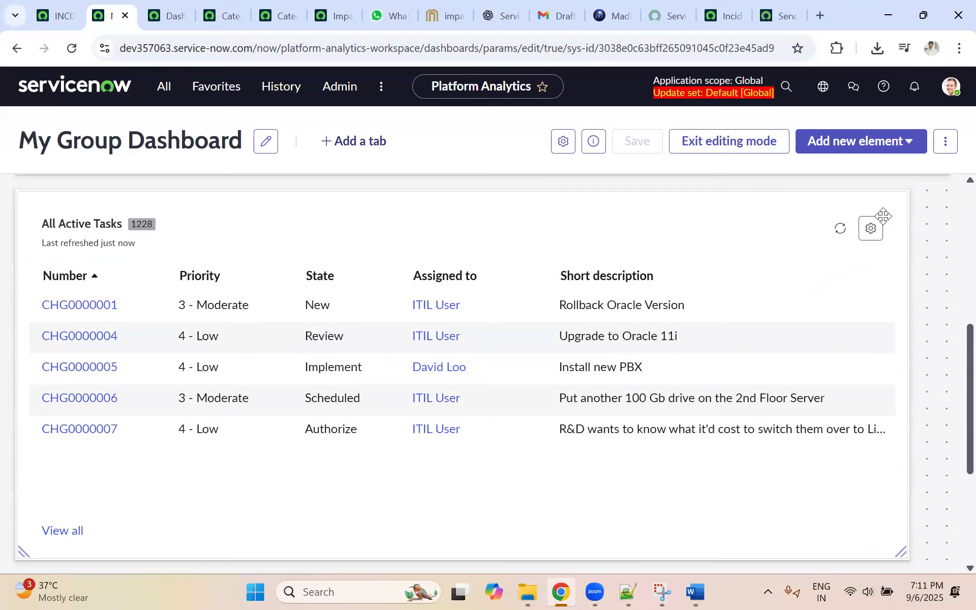
left_click(869, 226)
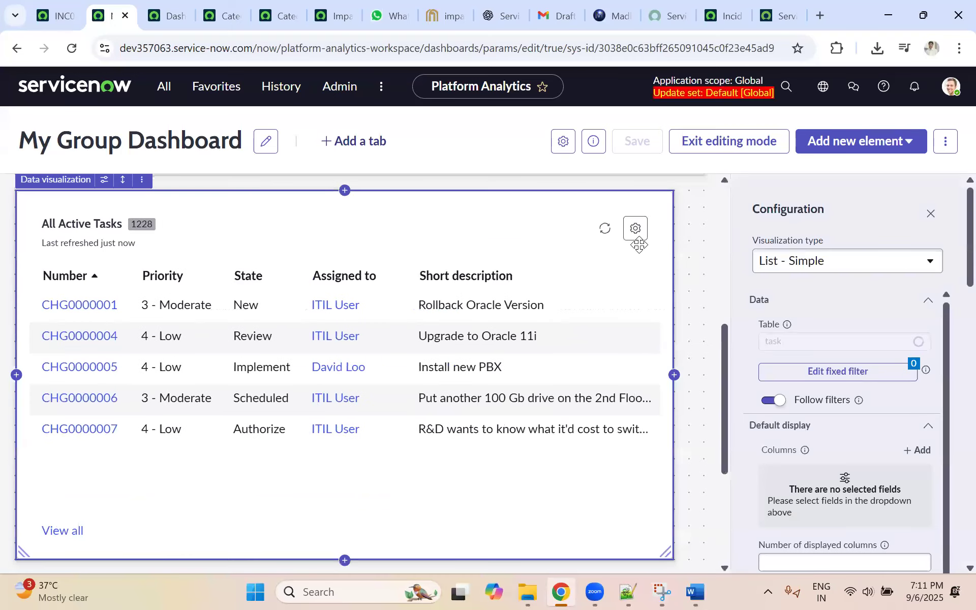
left_click(816, 339)
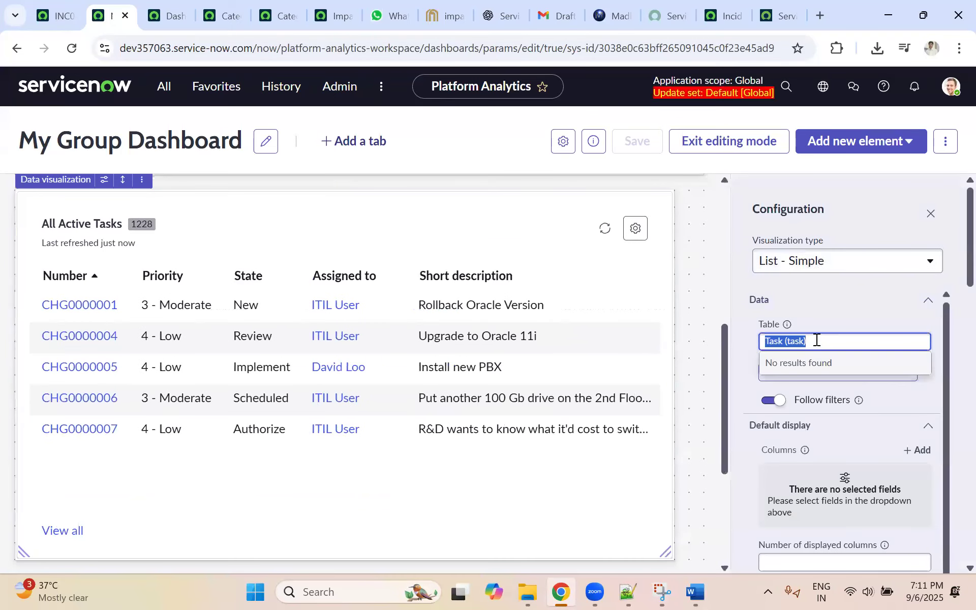
type("incident")
left_click(801, 367)
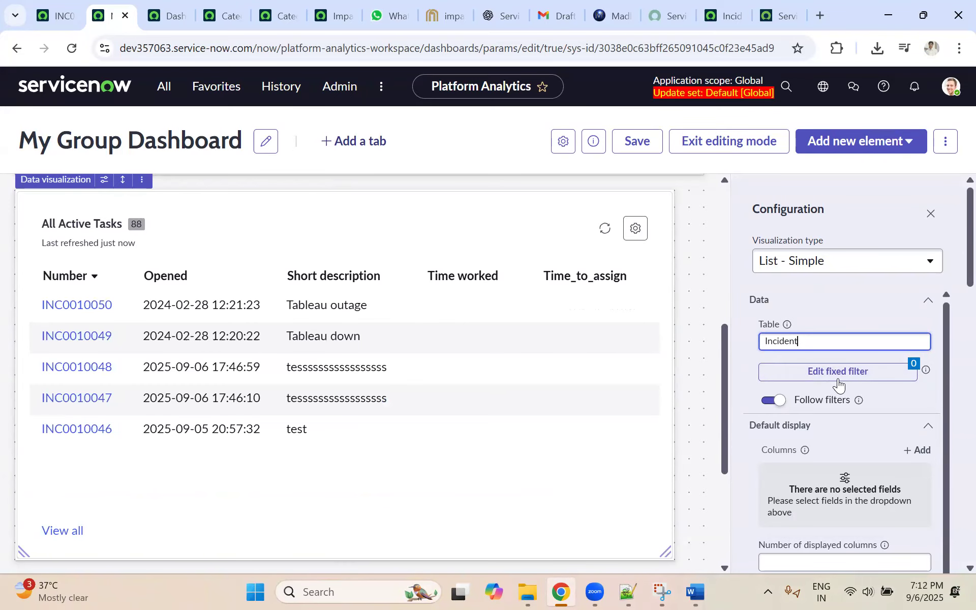
Step: Save My Group Dashboard with the incident-based list
scroll(833, 376, "down", 1)
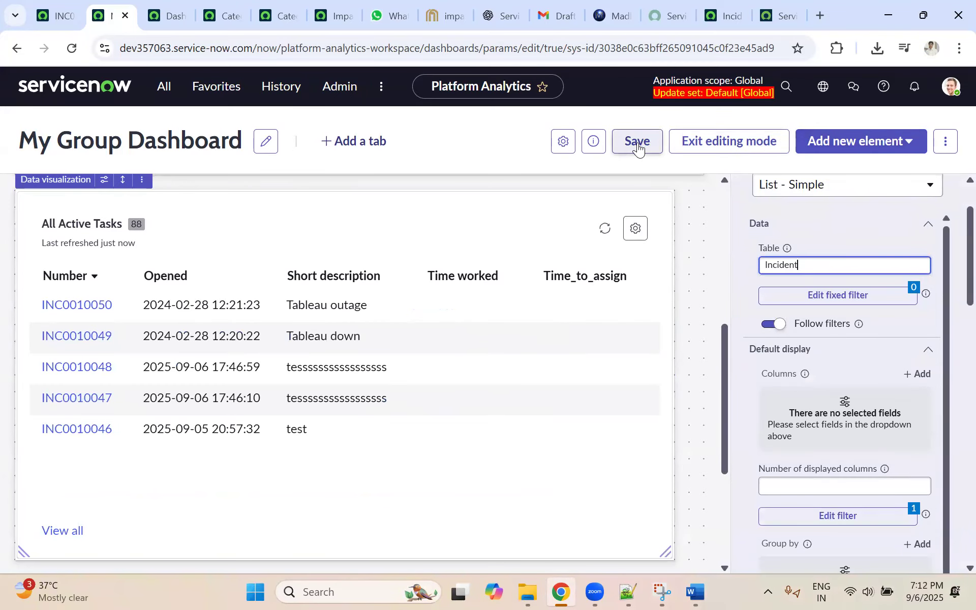
scroll(100, 448, "down", 1)
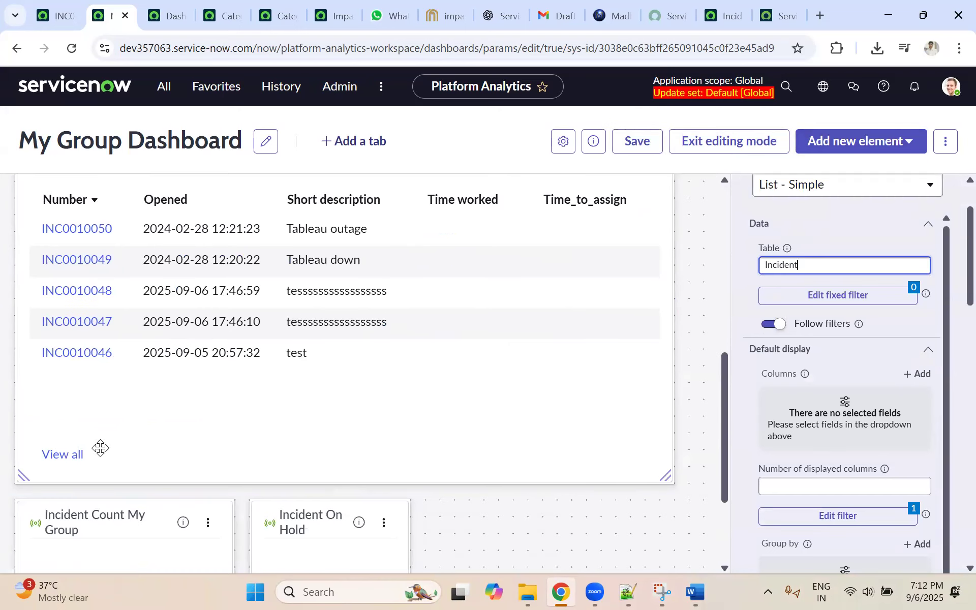
left_click(636, 147)
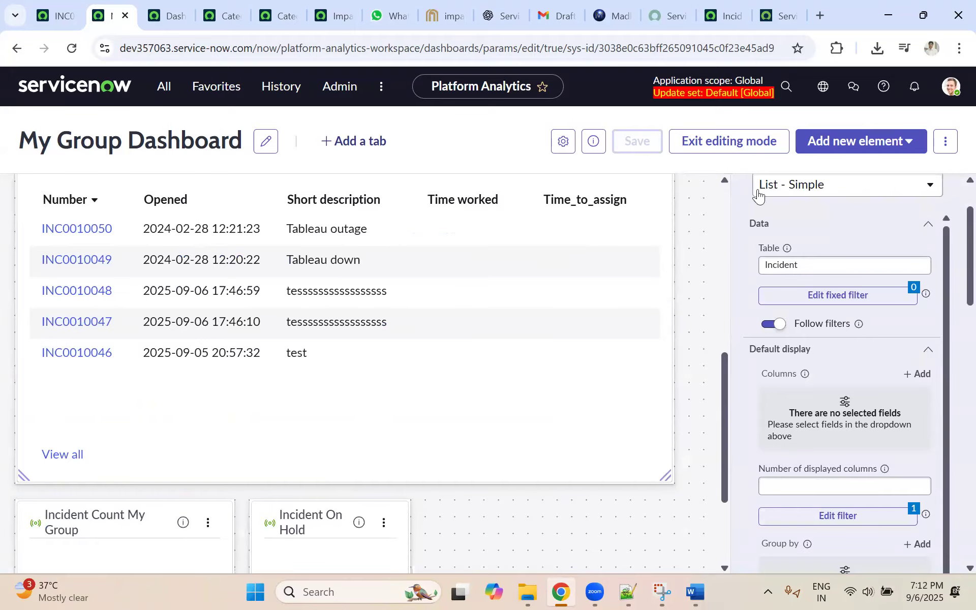
Step: Leave editing mode, view the full record list behind All Active Tasks, and return to the dashboard
left_click(729, 142)
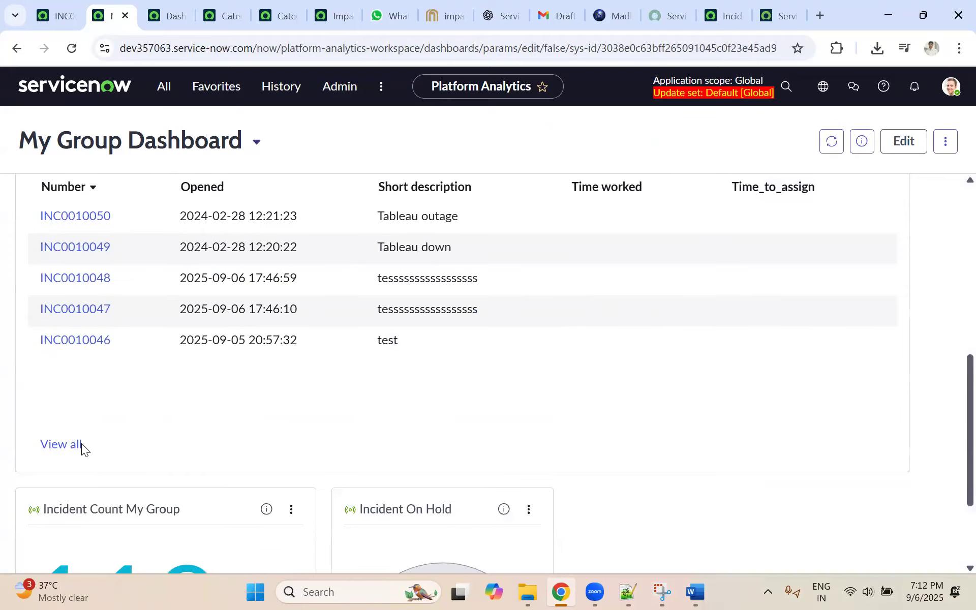
left_click(63, 445)
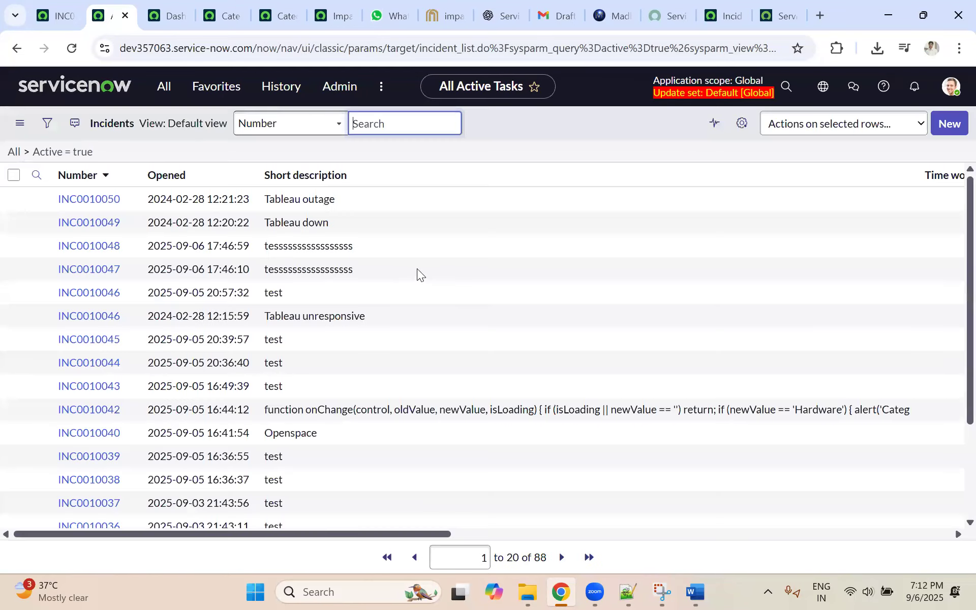
scroll(417, 268, "down", 3)
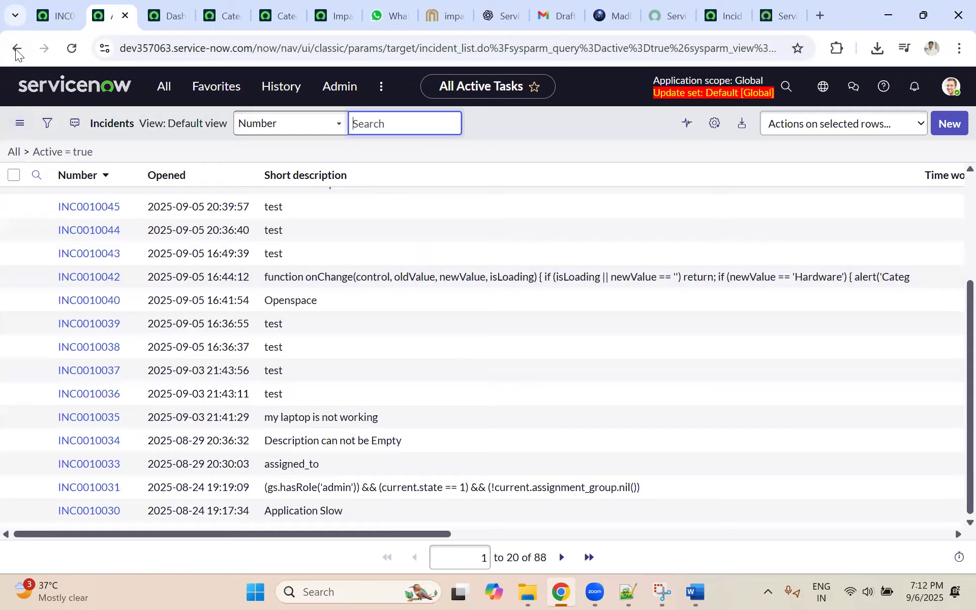
left_click(16, 49)
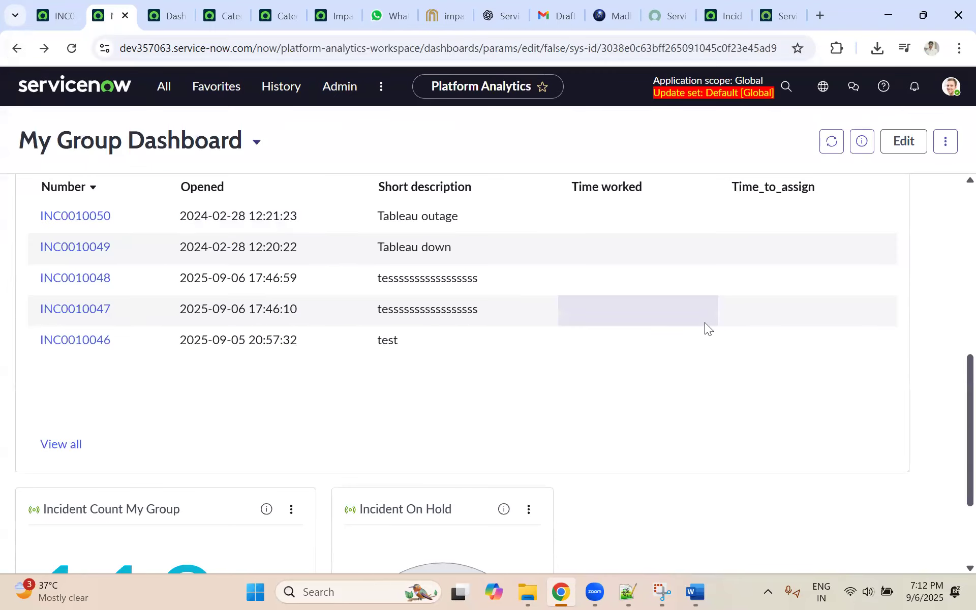
Step: Review the layout of all the widgets on My Group Dashboard
scroll(704, 322, "up", 5)
scroll(701, 322, "down", 6)
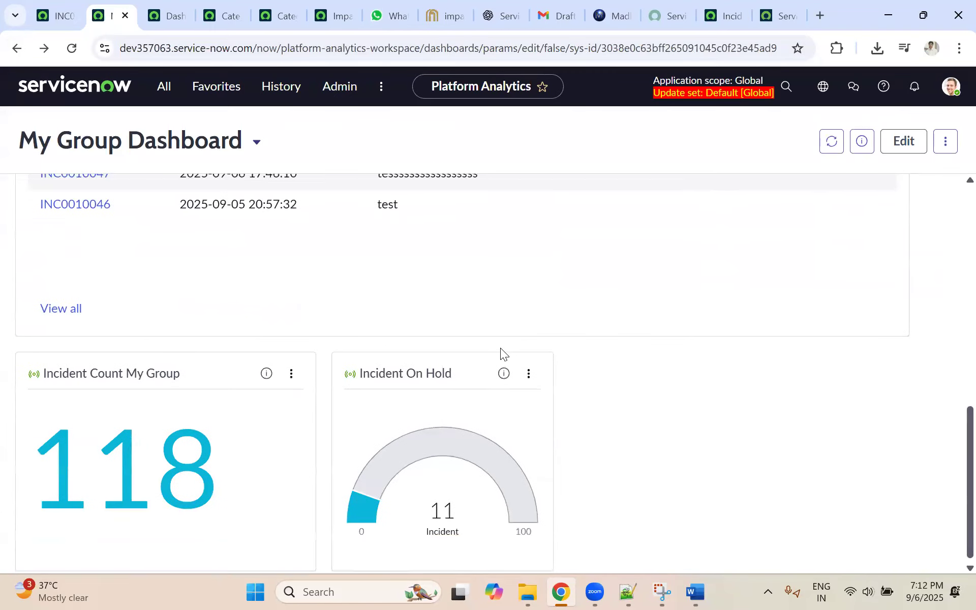
scroll(500, 350, "up", 6)
scroll(540, 352, "down", 5)
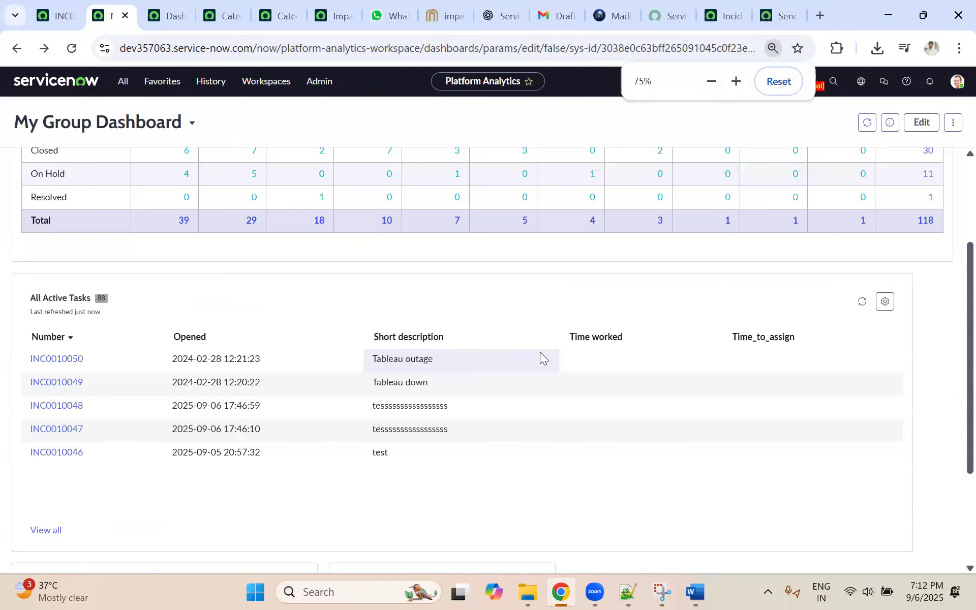
scroll(540, 351, "down", 1)
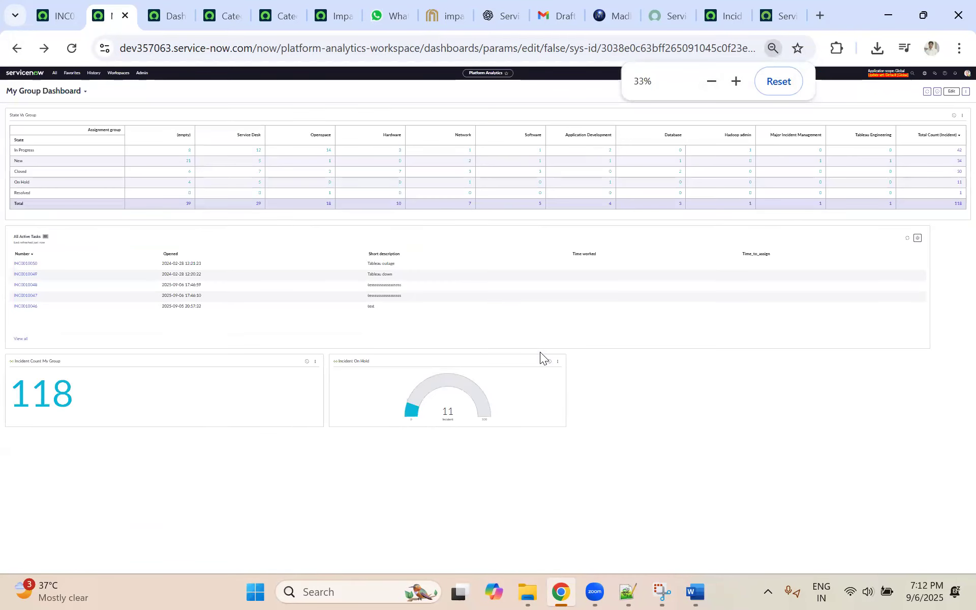
scroll(540, 352, "up", 1)
scroll(919, 160, "up", 2)
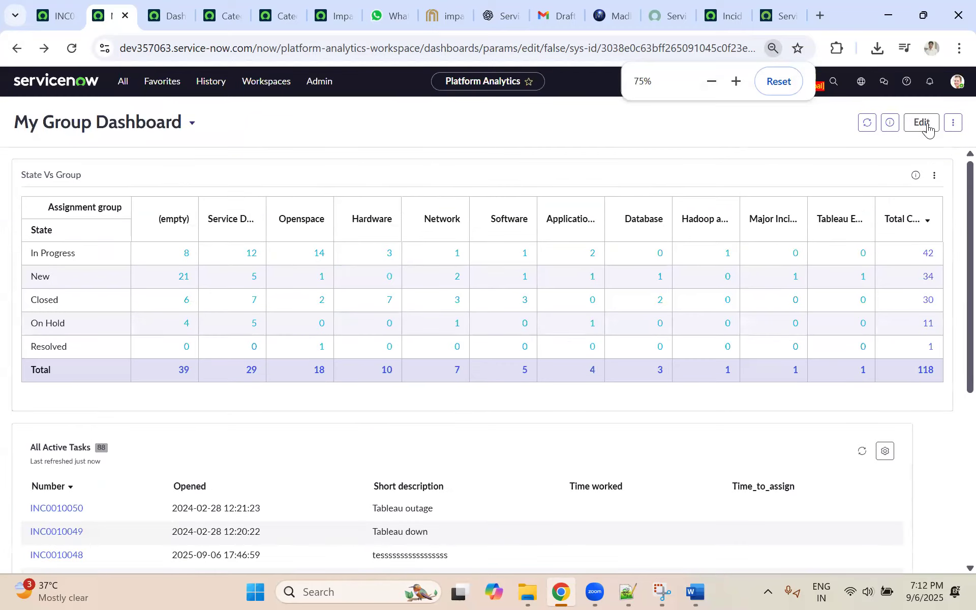
Step: Put the dashboard into editing mode and add a new filter element from scratch
left_click(922, 122)
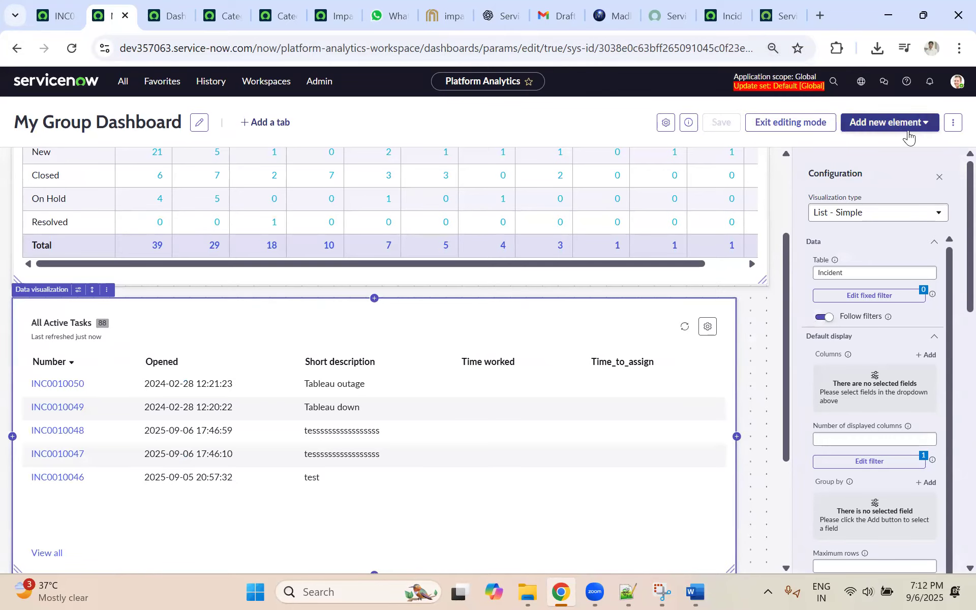
left_click(925, 128)
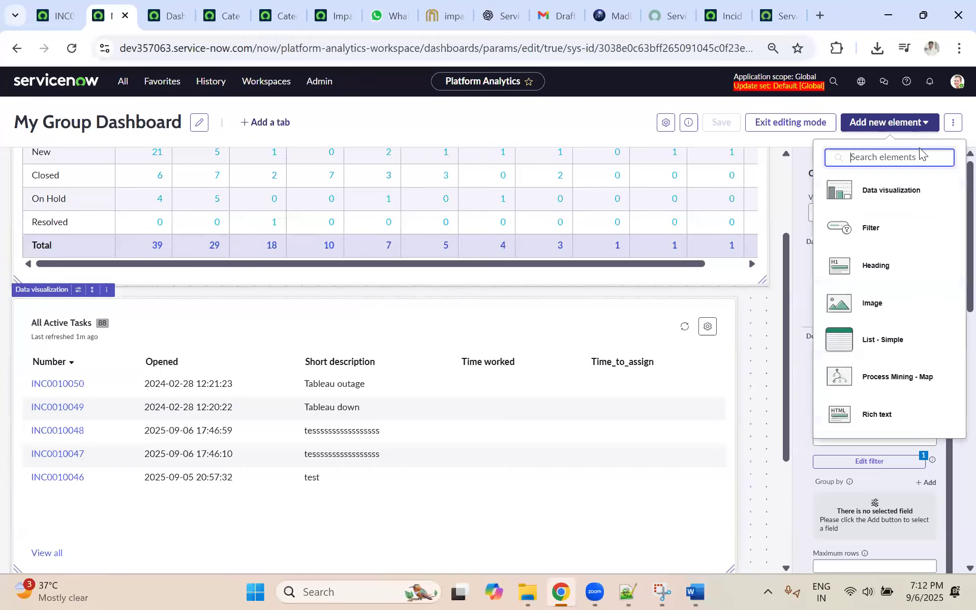
scroll(773, 265, "up", 1)
scroll(774, 265, "up", 2)
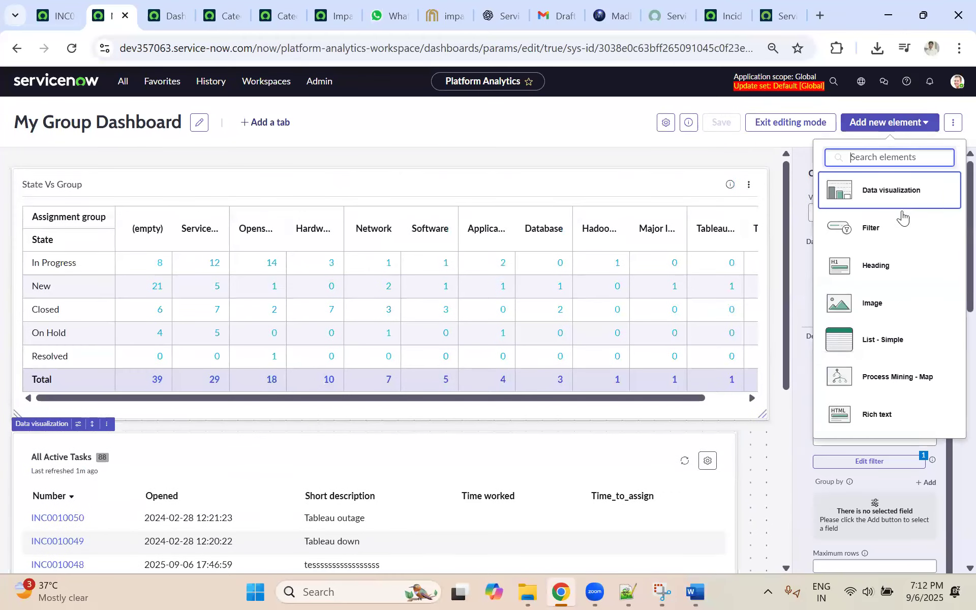
left_click(881, 235)
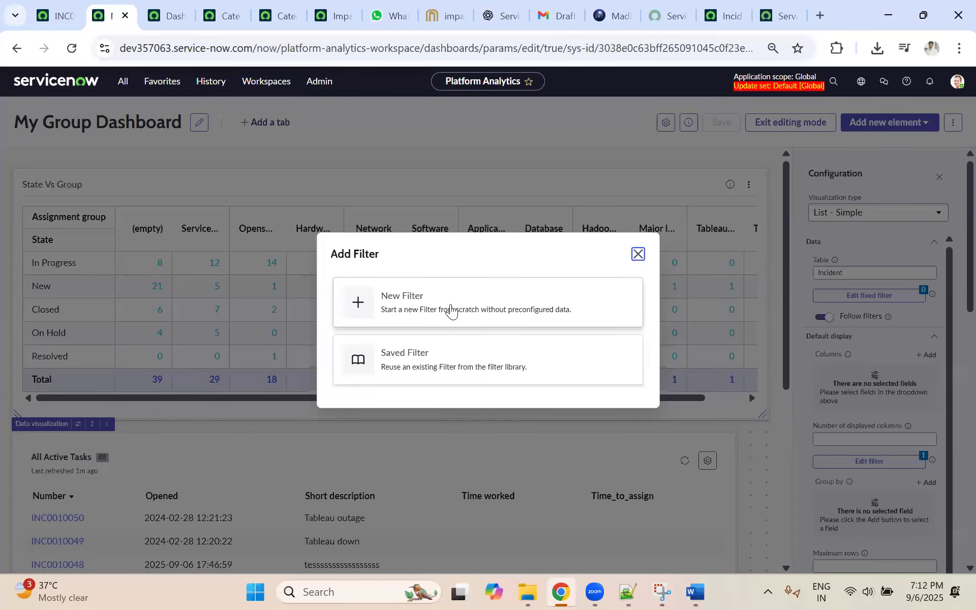
left_click(450, 307)
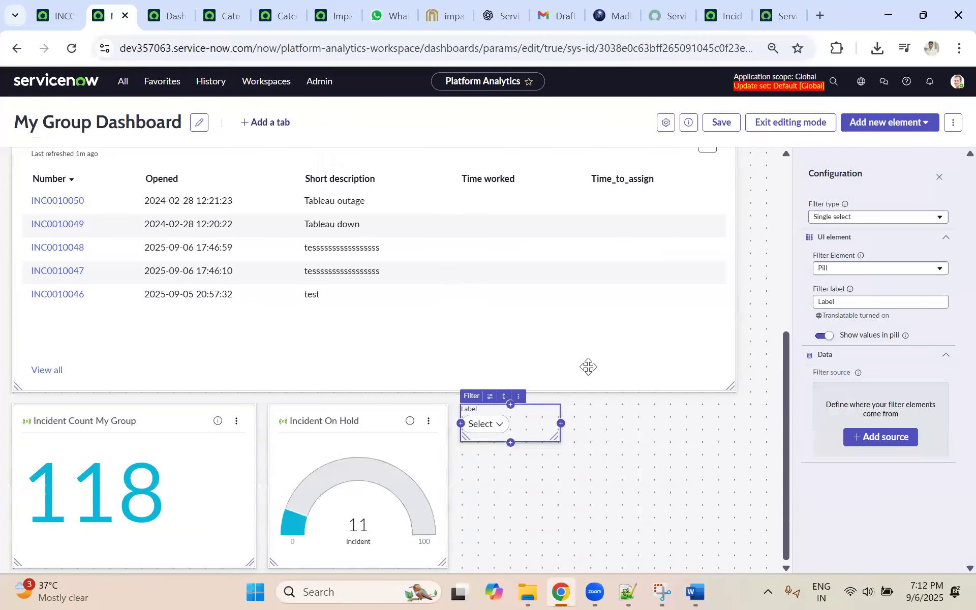
Step: Set the new filter's type to Date and label it Created Date
left_click(867, 218)
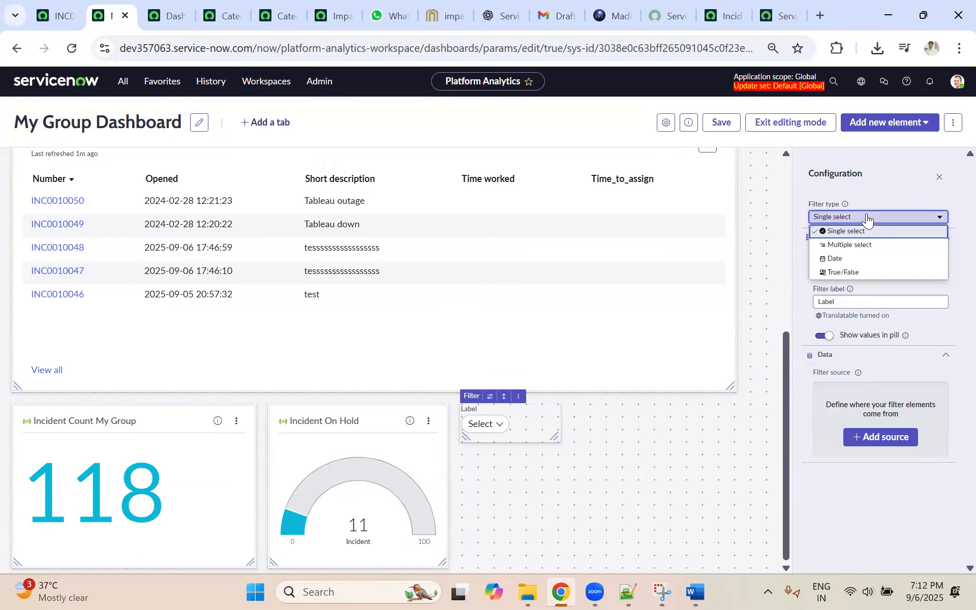
left_click(836, 260)
left_click(849, 267)
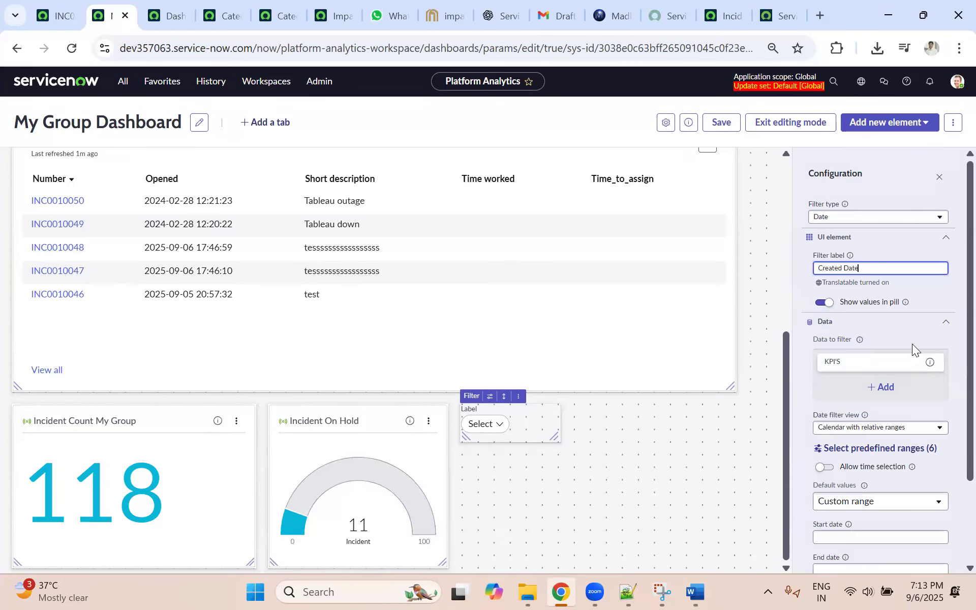
Step: Add a table data target to the Created Date filter and choose the Incident table
left_click(887, 389)
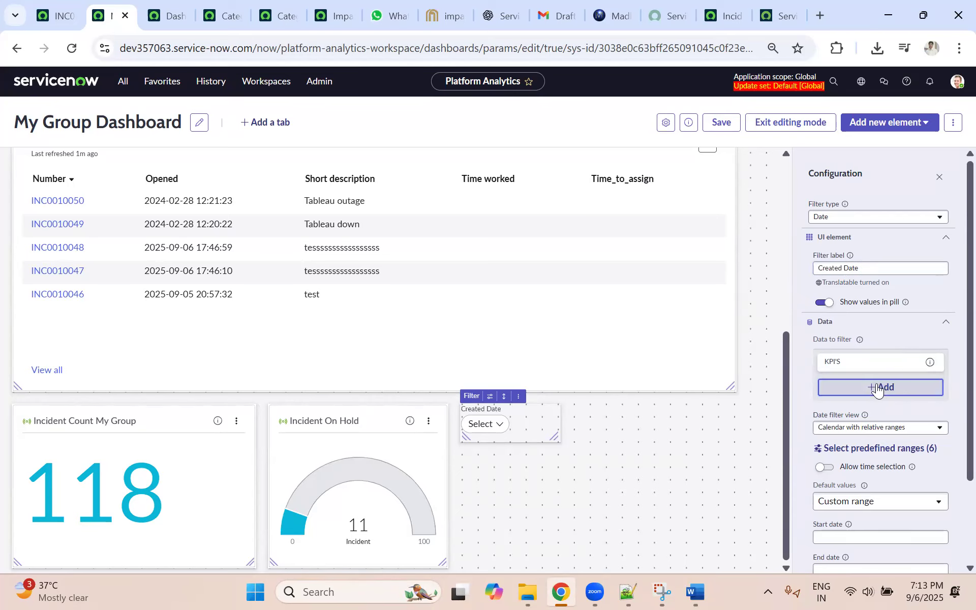
left_click(679, 375)
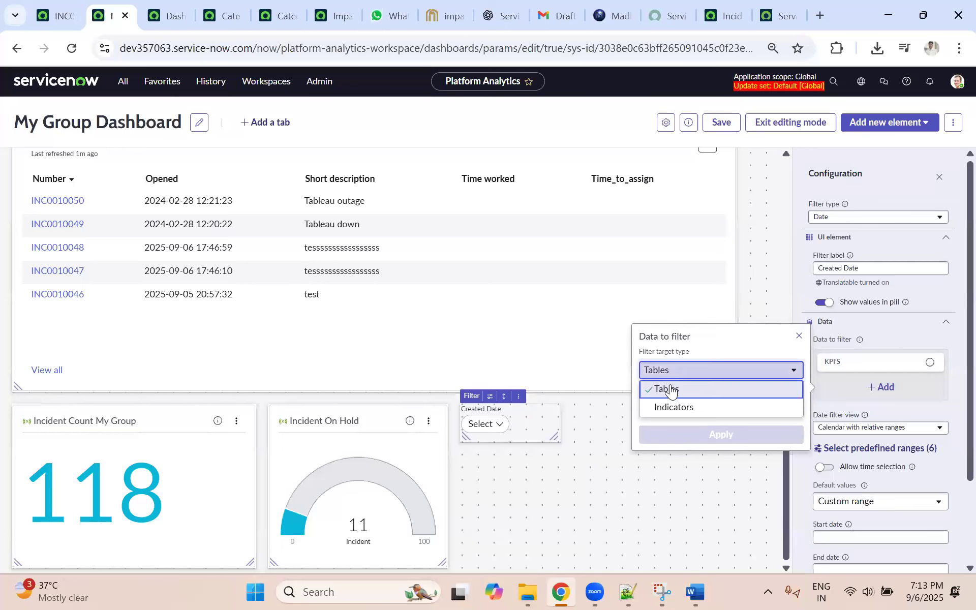
left_click(670, 390)
left_click(674, 408)
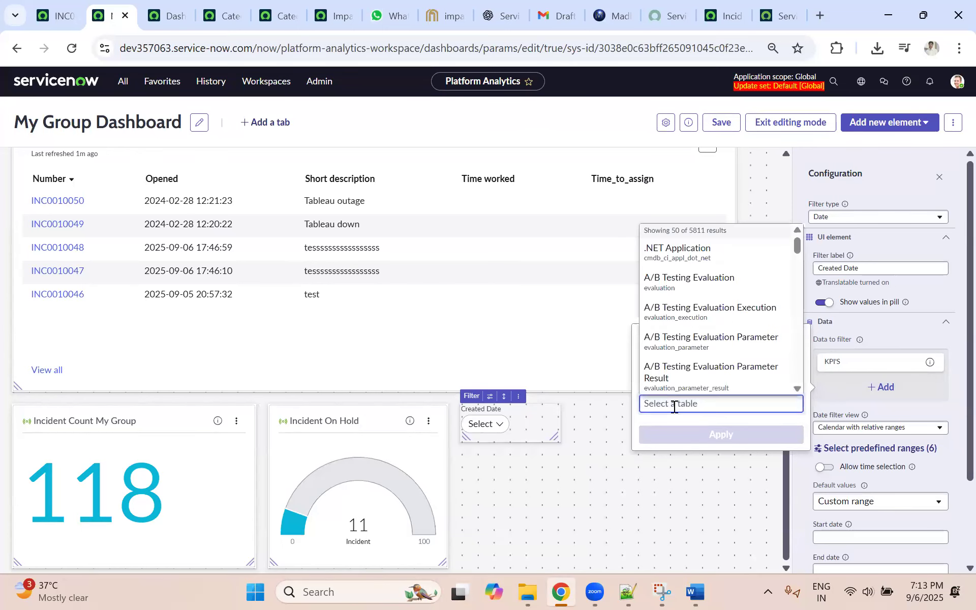
type("incident")
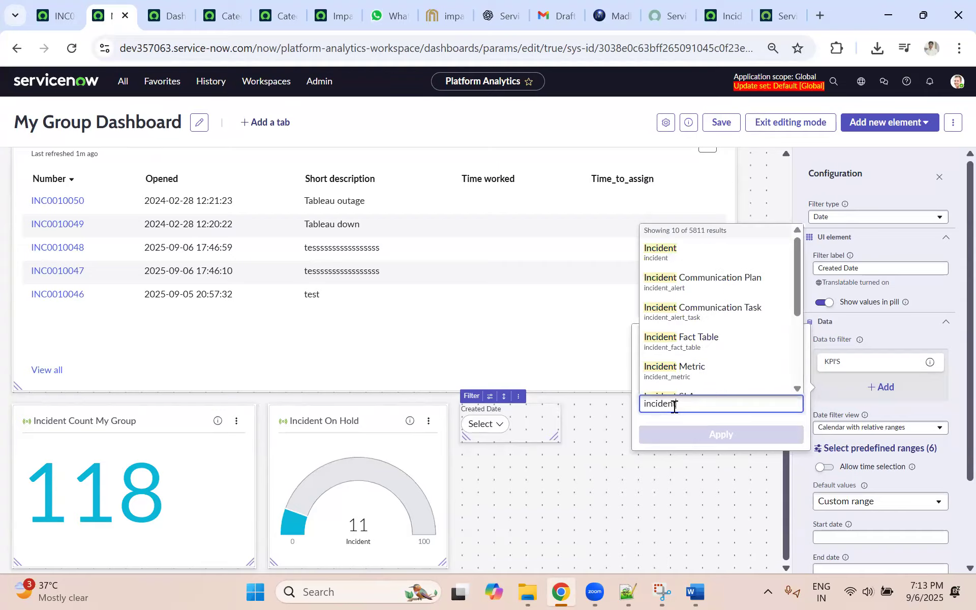
left_click(655, 251)
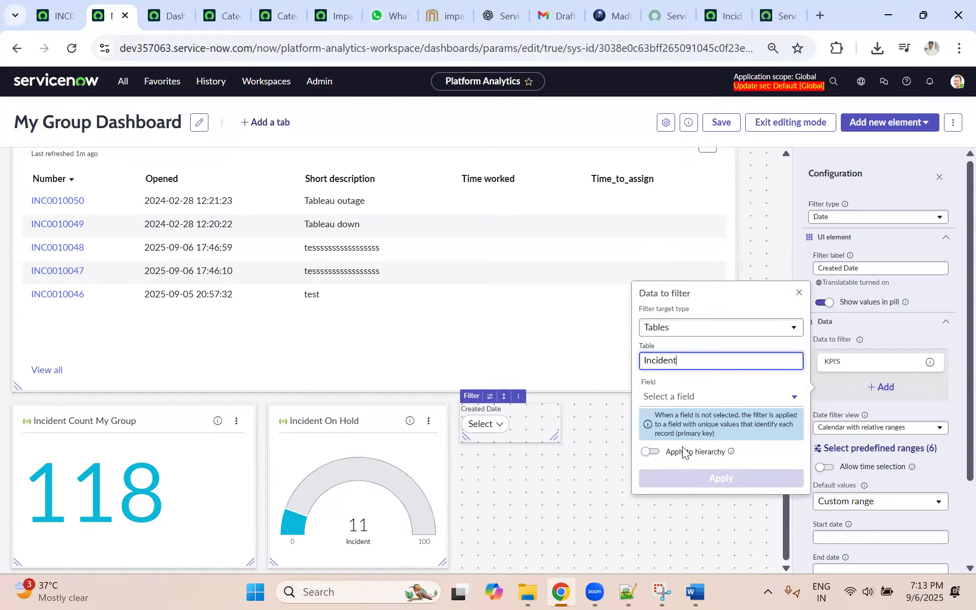
Step: Select the Created field for the Incident target, enable Apply to hierarchy, and apply the target
left_click(684, 399)
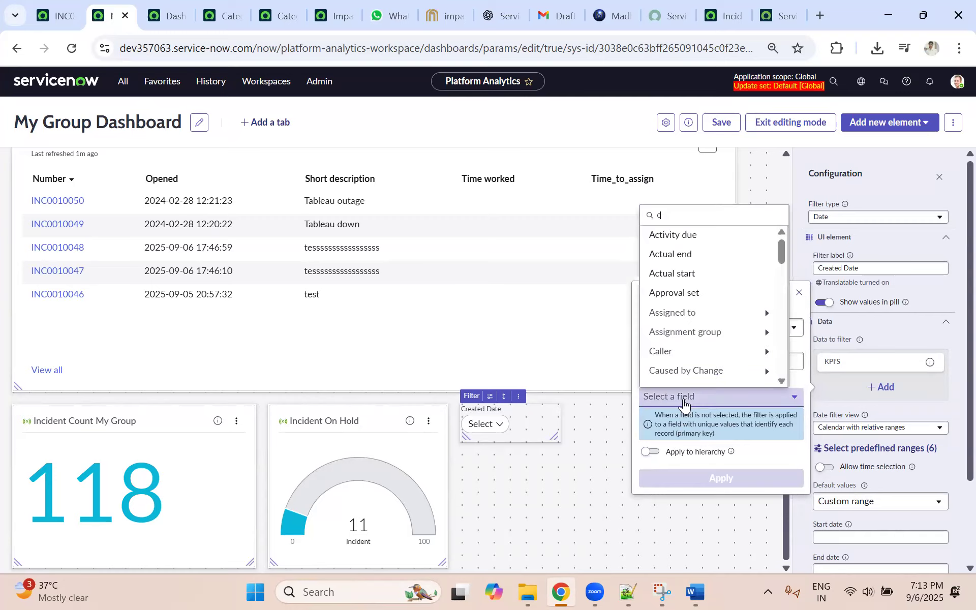
type("create")
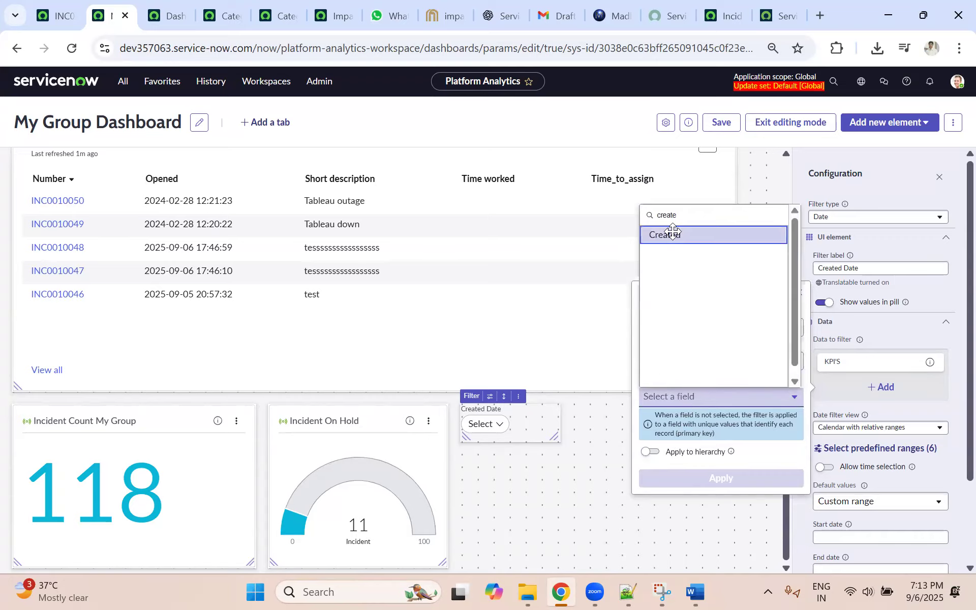
left_click(677, 234)
left_click(669, 463)
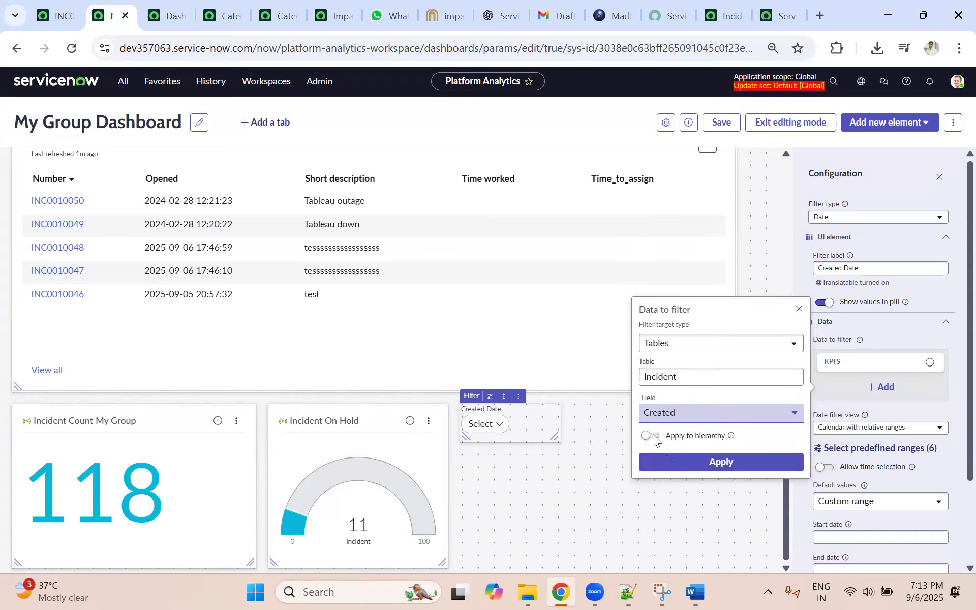
left_click(651, 436)
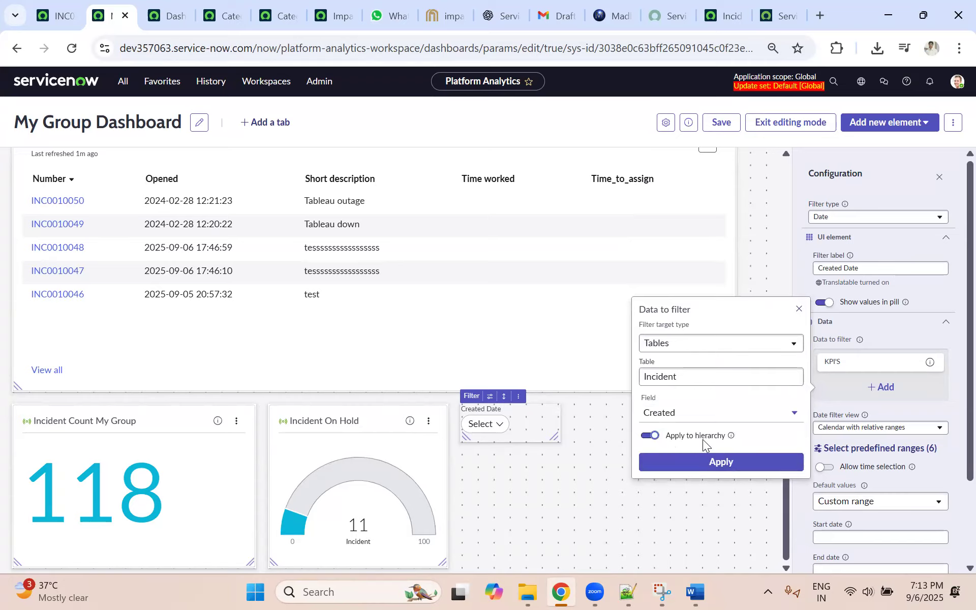
left_click(716, 461)
left_click(675, 467)
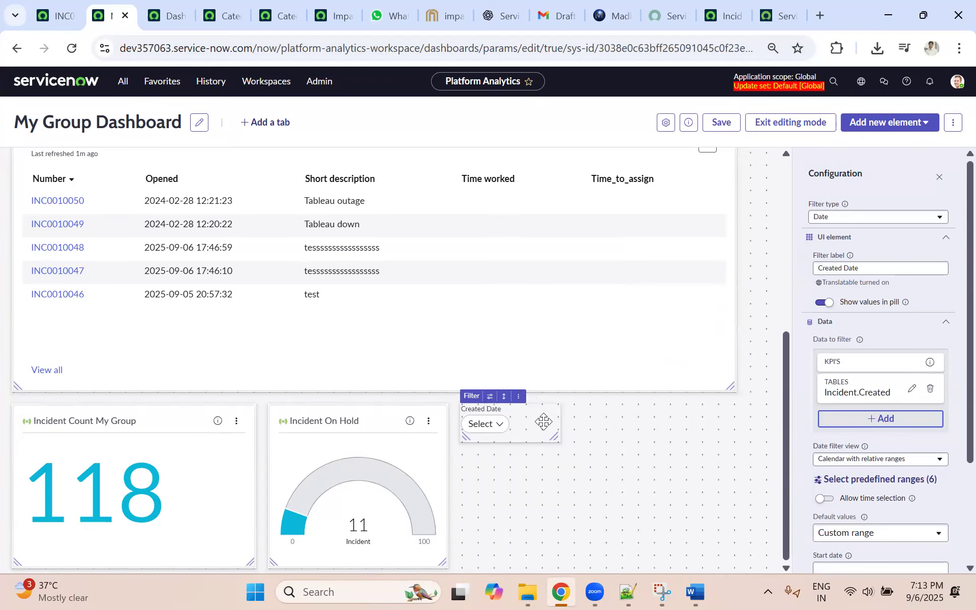
Step: Move the Created Date filter to the top of the dashboard, above the State Vs Group table
scroll(842, 446, "down", 3)
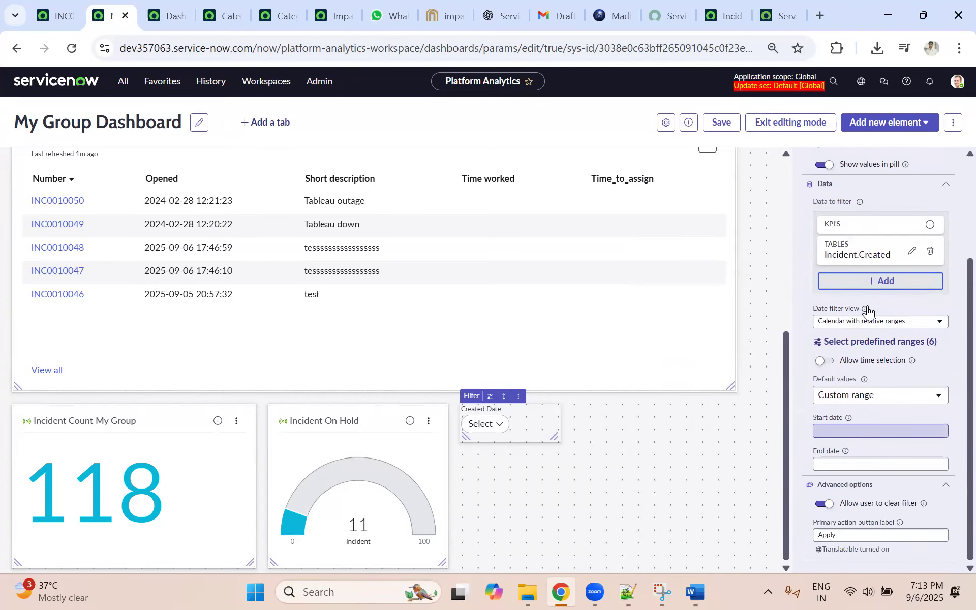
scroll(559, 508, "up", 3)
scroll(555, 480, "down", 3)
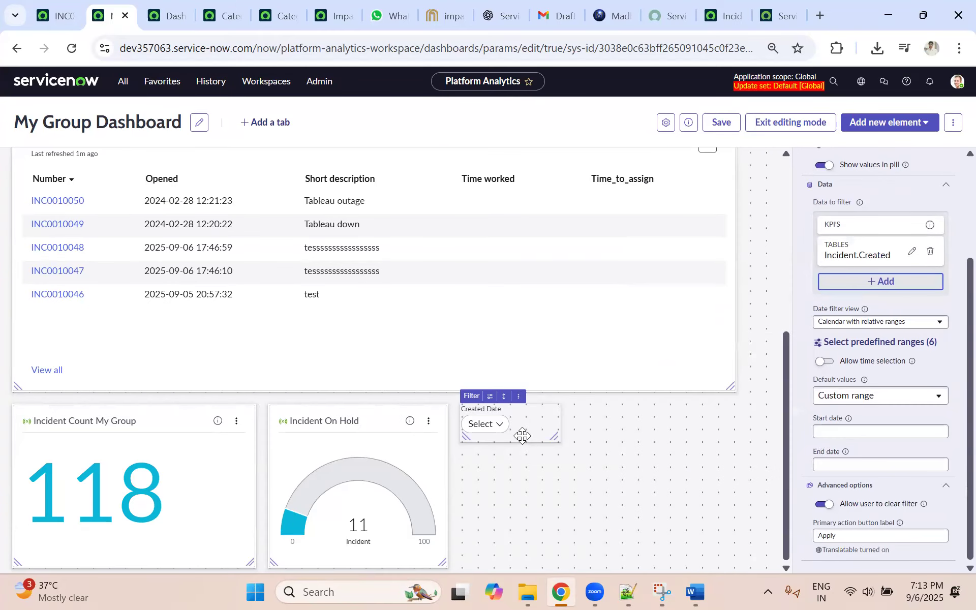
key("ctrl+minus")
key("ctrl+minus")
key("ctrl+minus")
key("ctrl+minus")
key("ctrl+minus")
left_click_drag(568, 368, 74, 124)
key("ctrl+plus")
key("ctrl+plus")
key("ctrl+plus")
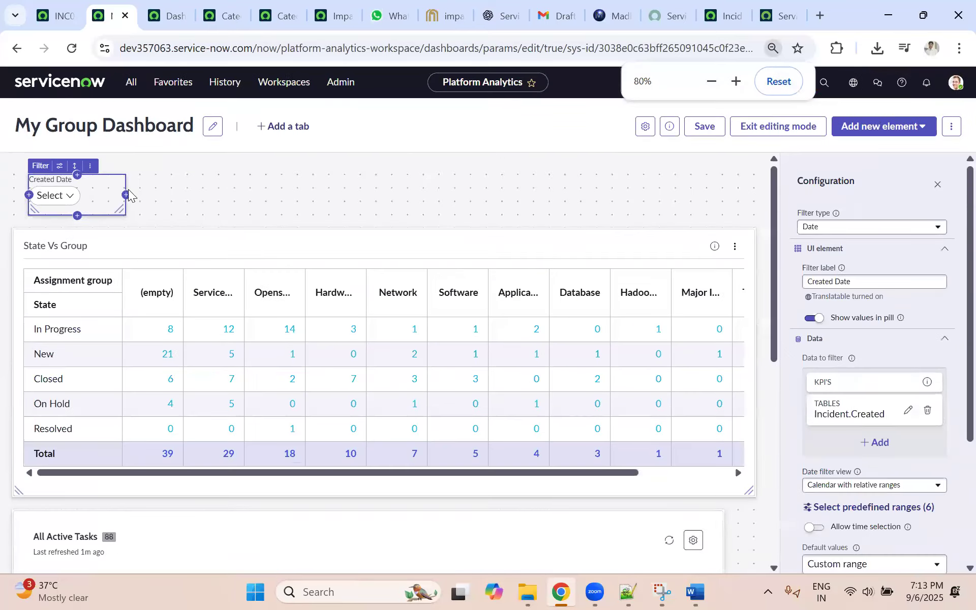
Step: Stretch the Created Date filter to the width of the State Vs Group table and save the dashboard
left_click_drag(121, 214, 749, 228)
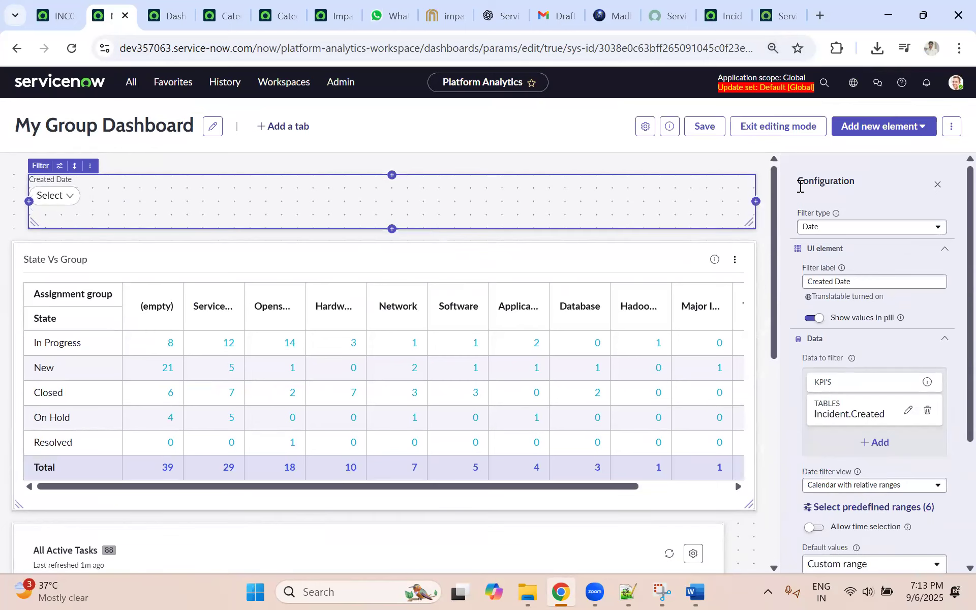
left_click(704, 126)
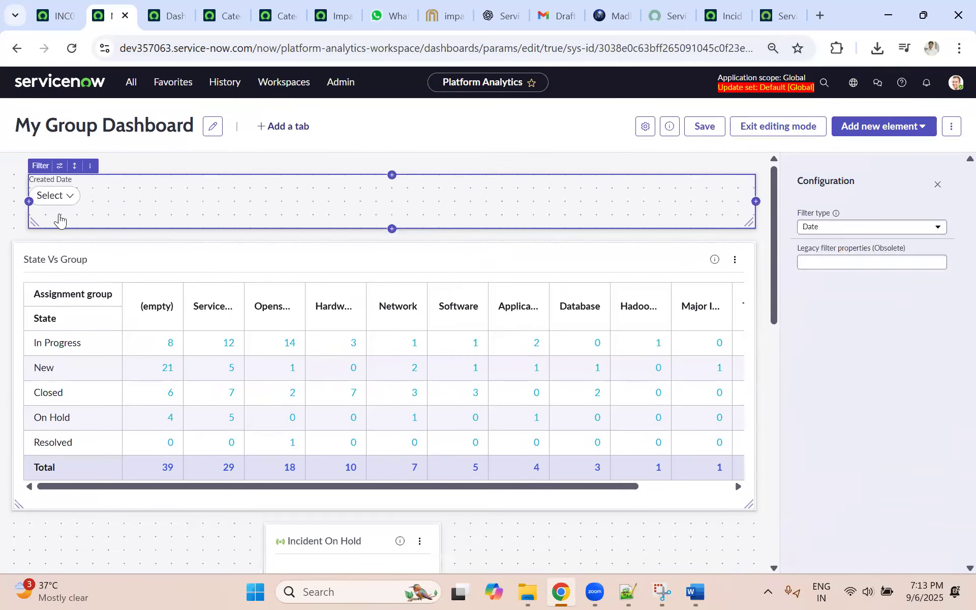
Step: Try to move the Incident Count My Group widget above the All Active Tasks list
scroll(508, 270, "down", 12)
scroll(440, 279, "up", 4)
scroll(437, 278, "down", 5)
left_click_drag(109, 399, 116, 127)
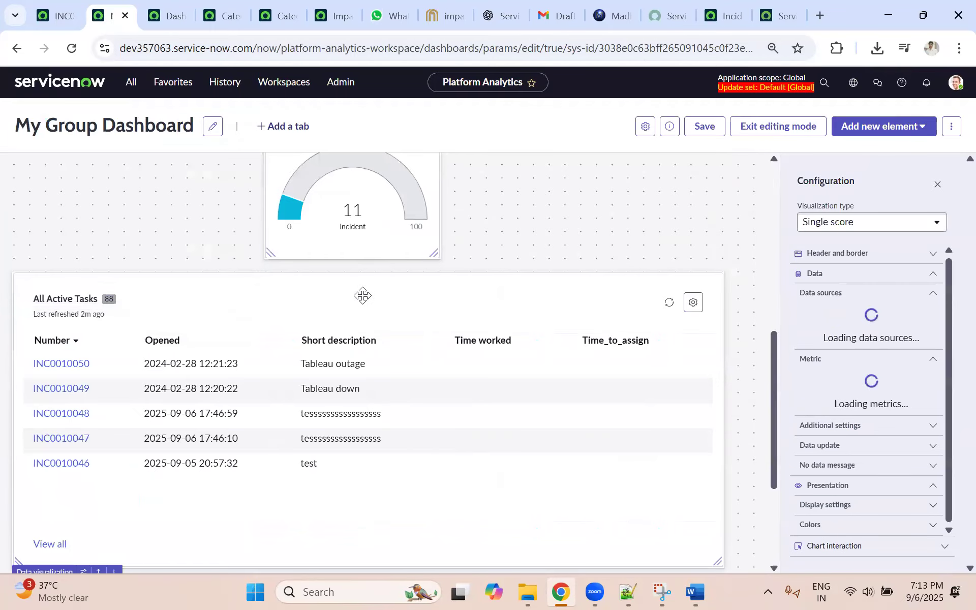
Step: Move the All Active Tasks list above the State Vs Group table
scroll(351, 257, "down", 1)
scroll(358, 272, "down", 2)
scroll(374, 308, "up", 5)
left_click_drag(234, 438, 242, 169)
scroll(271, 255, "up", 3)
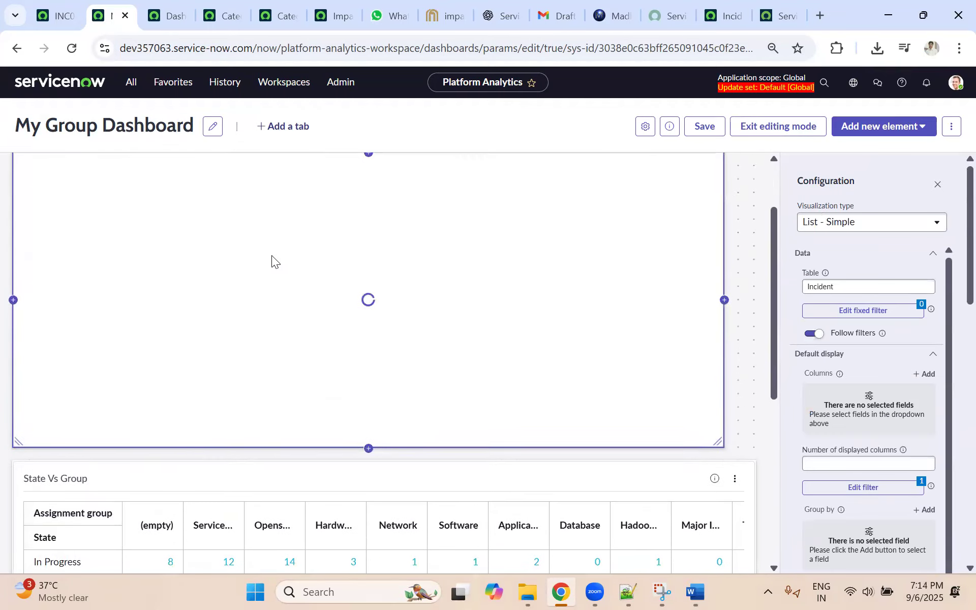
Step: Move the All Active Tasks list back below the State Vs Group table
scroll(295, 288, "down", 10)
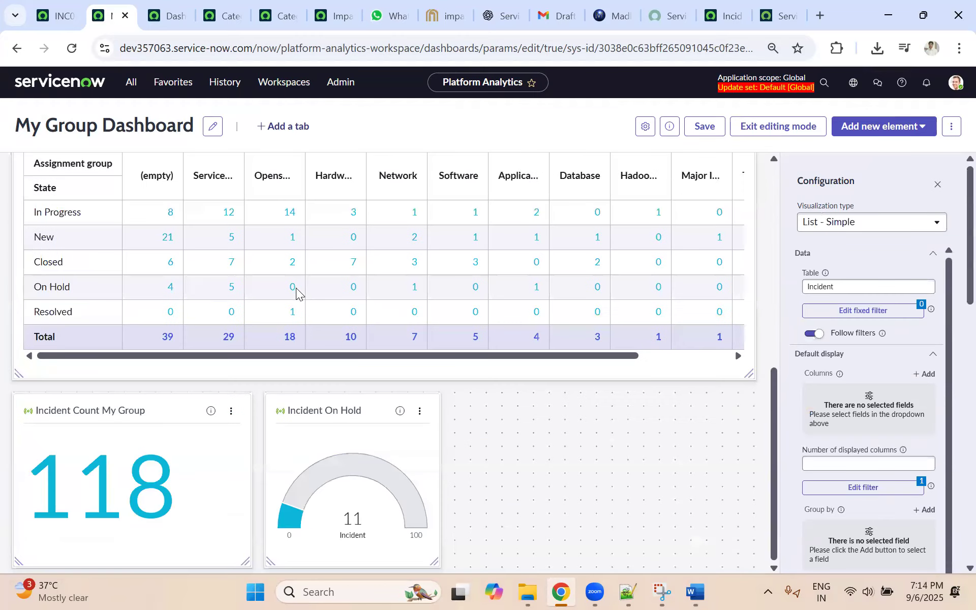
scroll(296, 288, "up", 10)
left_click_drag(211, 255, 212, 484)
Step: Place the Incident Count My Group widget between the State Vs Group table and the All Active Tasks list
scroll(215, 414, "down", 5)
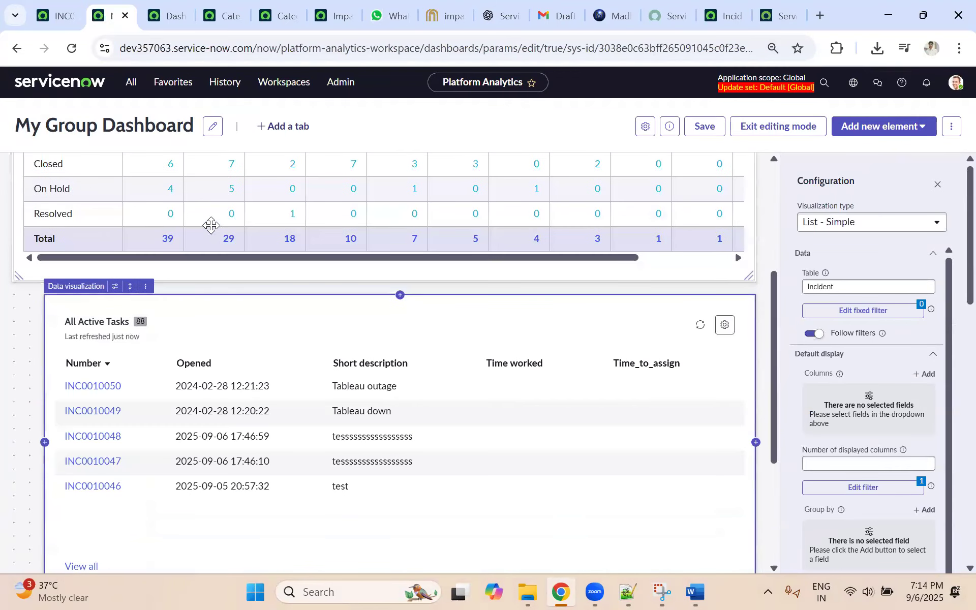
scroll(197, 268, "down", 3)
left_click_drag(120, 409, 127, 277)
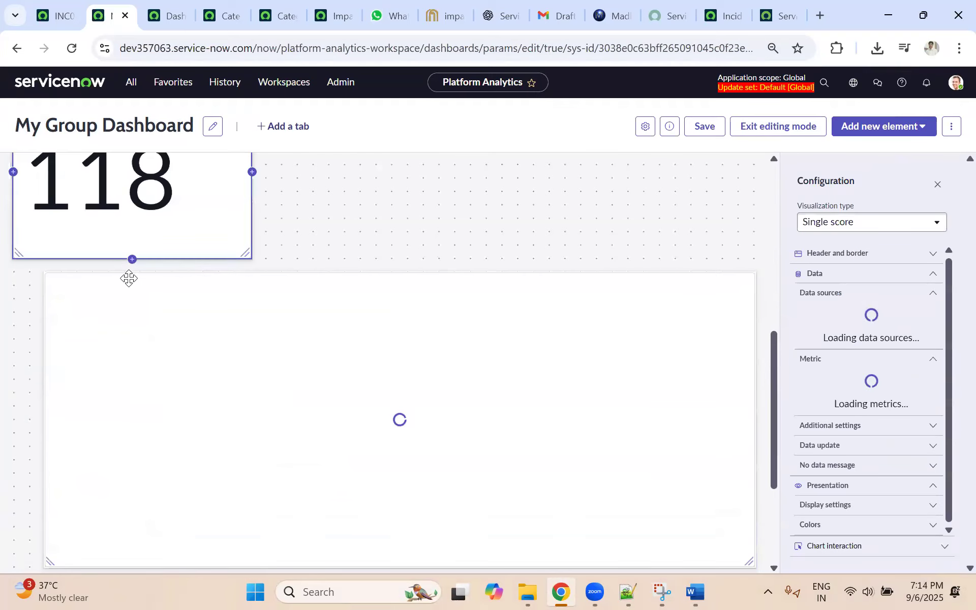
Step: Place the Incident On Hold dial beside the Incident Count My Group widget and align the All Active Tasks list with the widgets' left edge
key("ctrl+minus")
key("ctrl+minus")
key("ctrl+minus")
left_click_drag(342, 472, 359, 279)
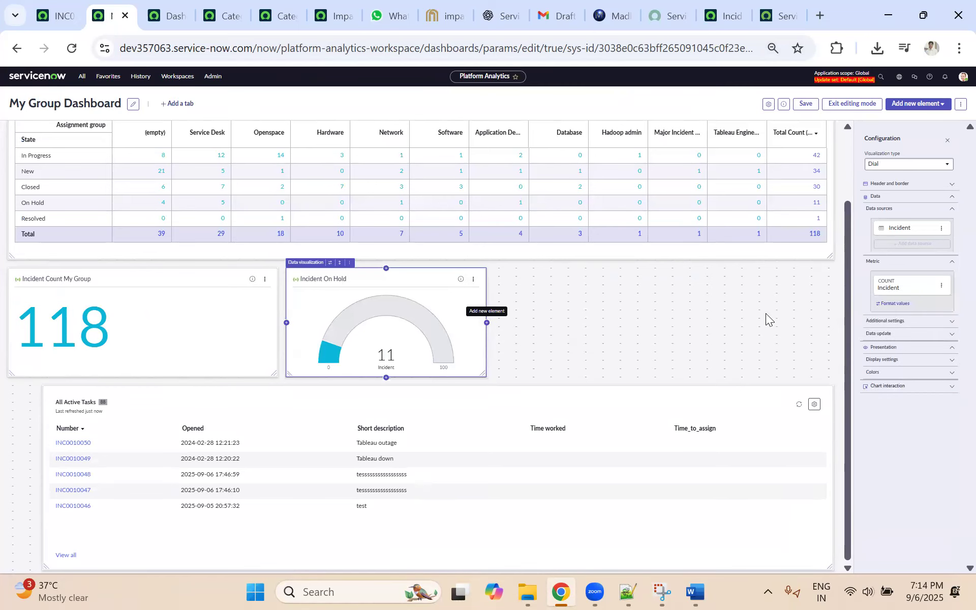
left_click_drag(114, 392, 92, 413)
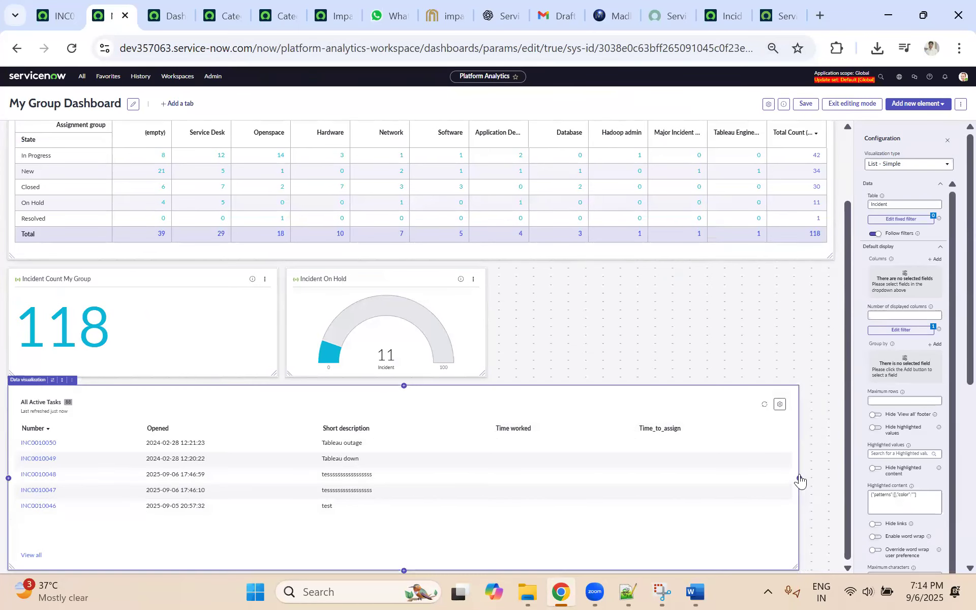
scroll(661, 302, "up", 2)
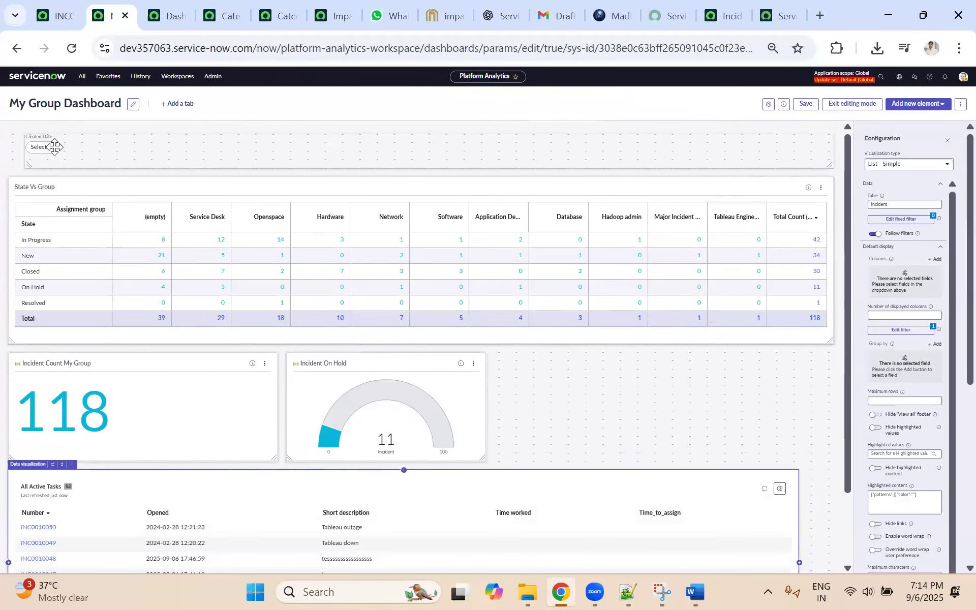
Step: Save the rearranged dashboard with its Created Date filter and exit editing mode
key("ctrl+plus")
key("ctrl+plus")
key("ctrl+plus")
left_click(62, 199)
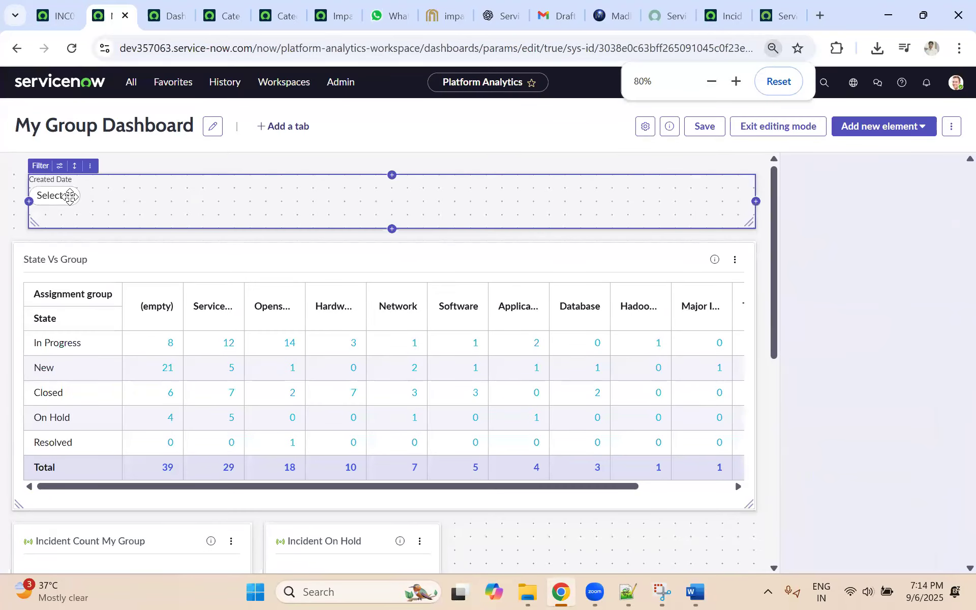
left_click(705, 127)
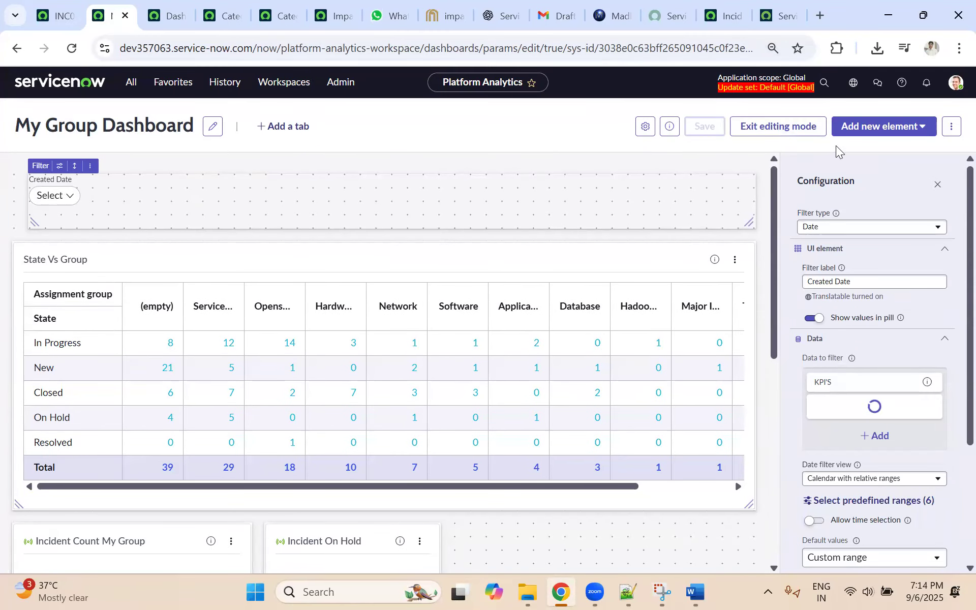
left_click(783, 133)
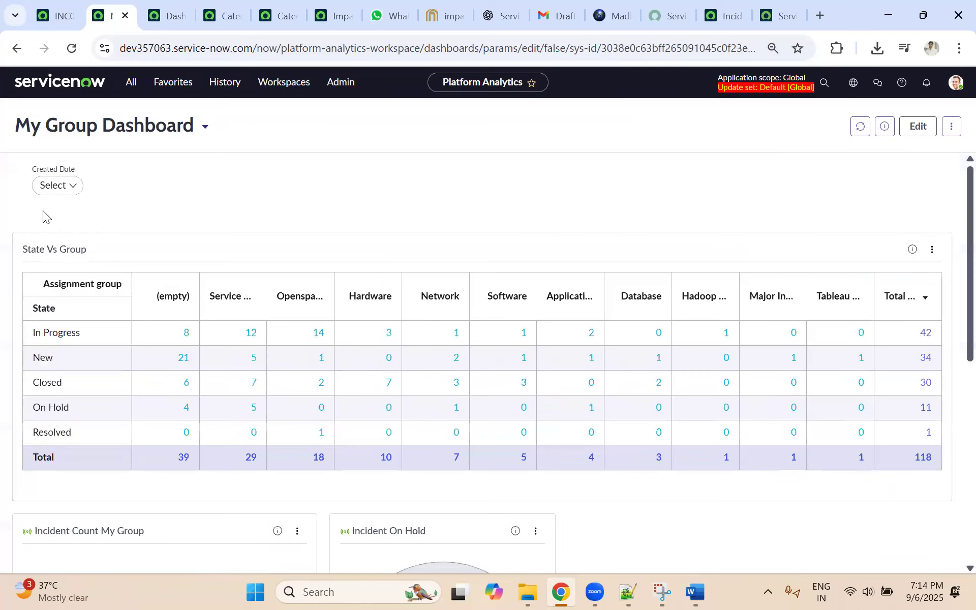
Step: Filter the dashboard by the custom Created Date range 2025-09-01 to 2025-09-06 and review the widgets
left_click(69, 187)
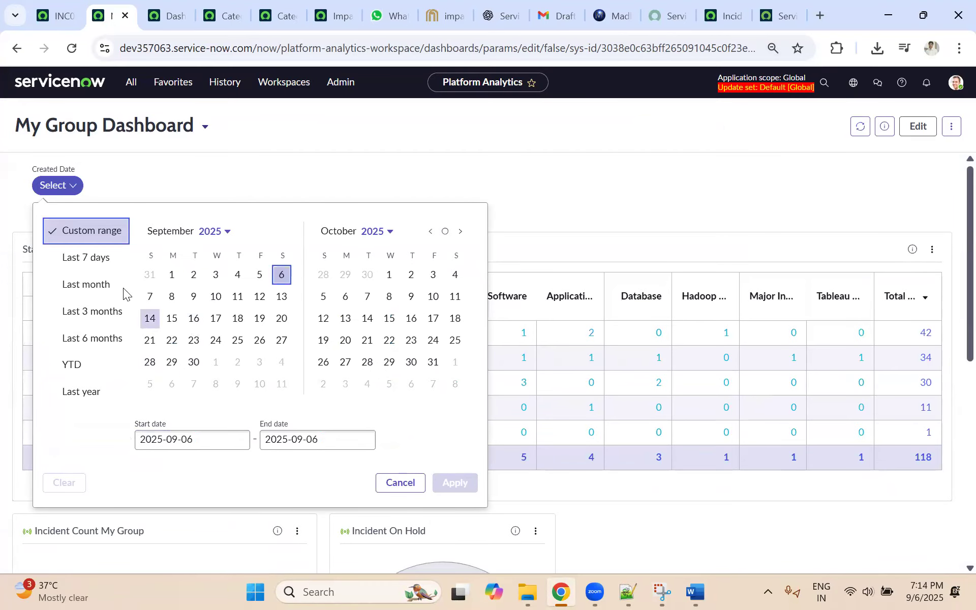
left_click(173, 276)
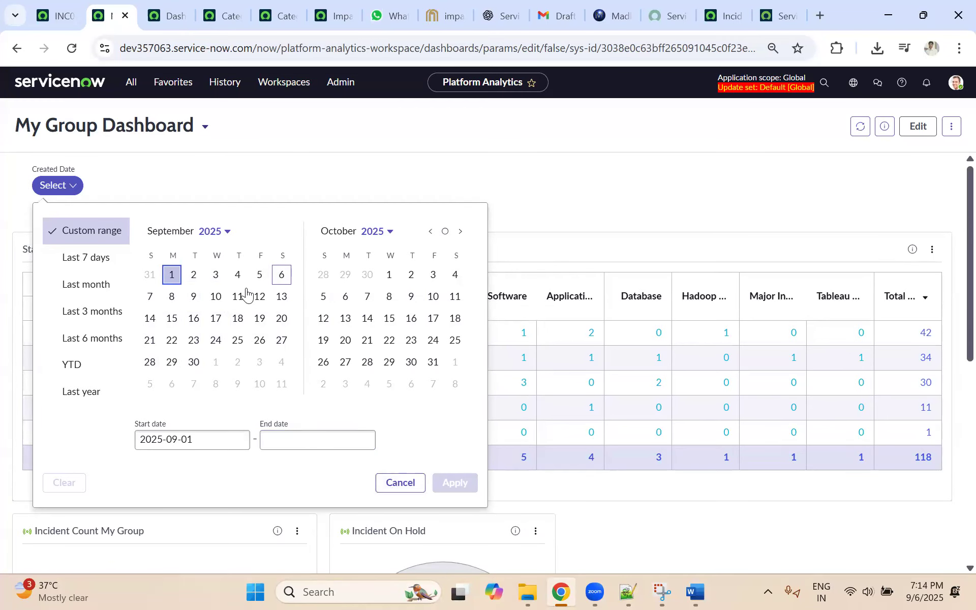
left_click(282, 275)
left_click(454, 482)
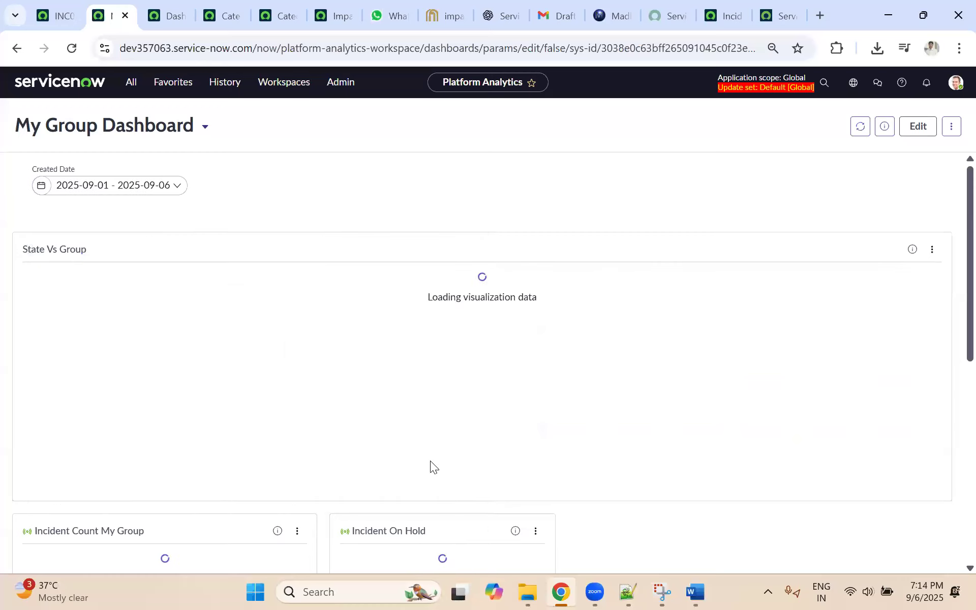
scroll(425, 452, "down", 8)
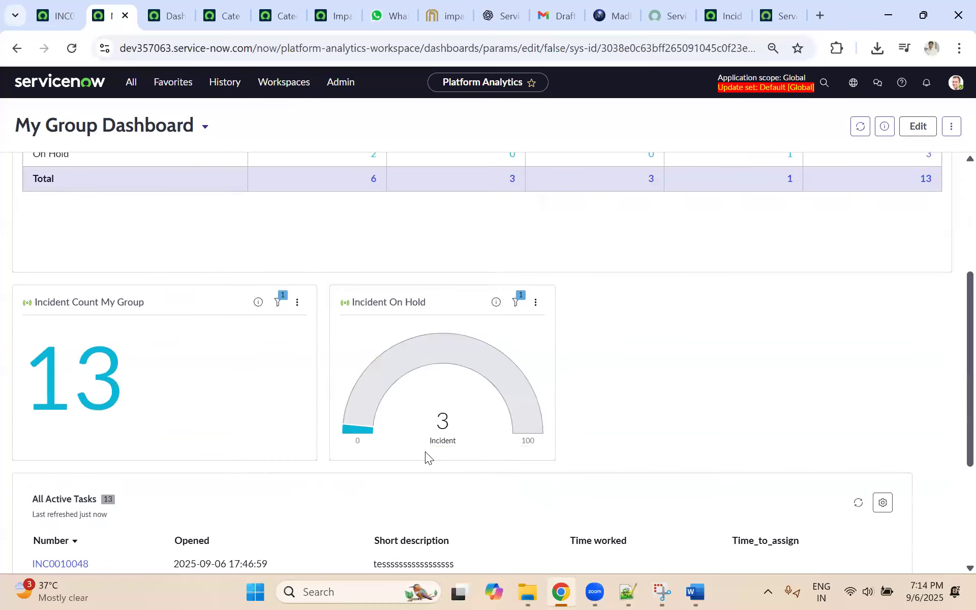
scroll(425, 452, "up", 10)
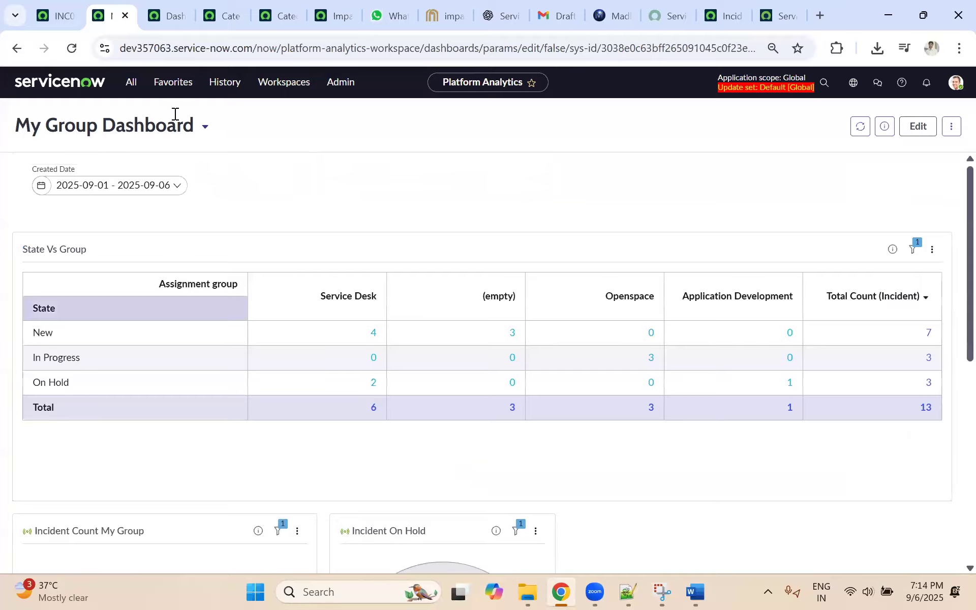
Step: Switch the Created Date filter to Last month and review the table, count, dial and task list
left_click(178, 186)
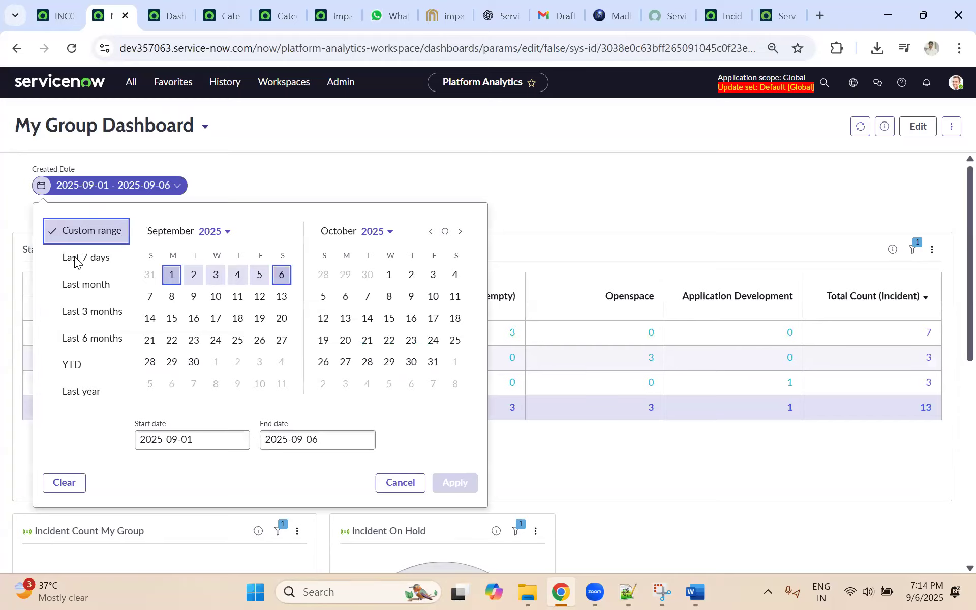
left_click(92, 286)
left_click(457, 482)
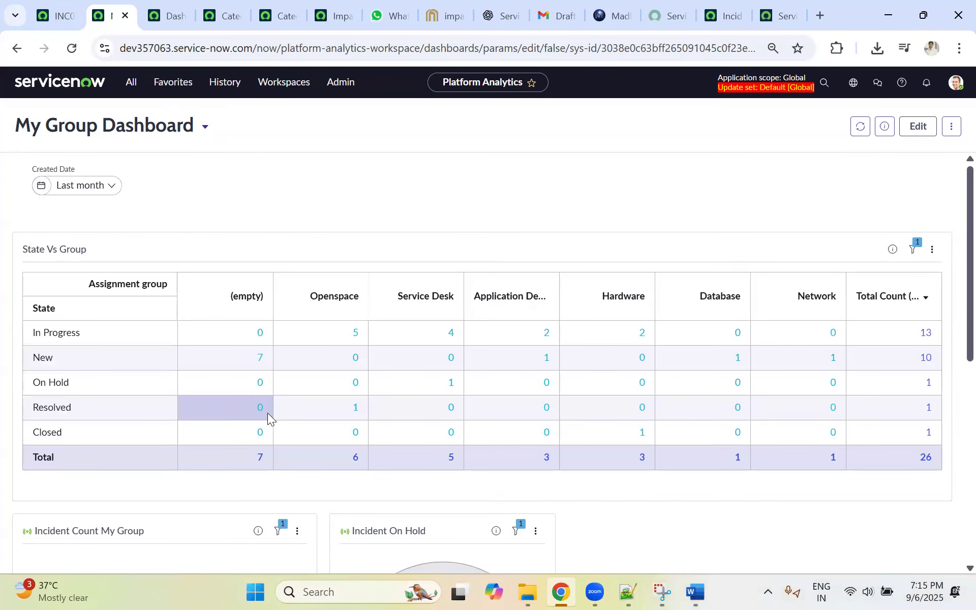
scroll(268, 412, "down", 10)
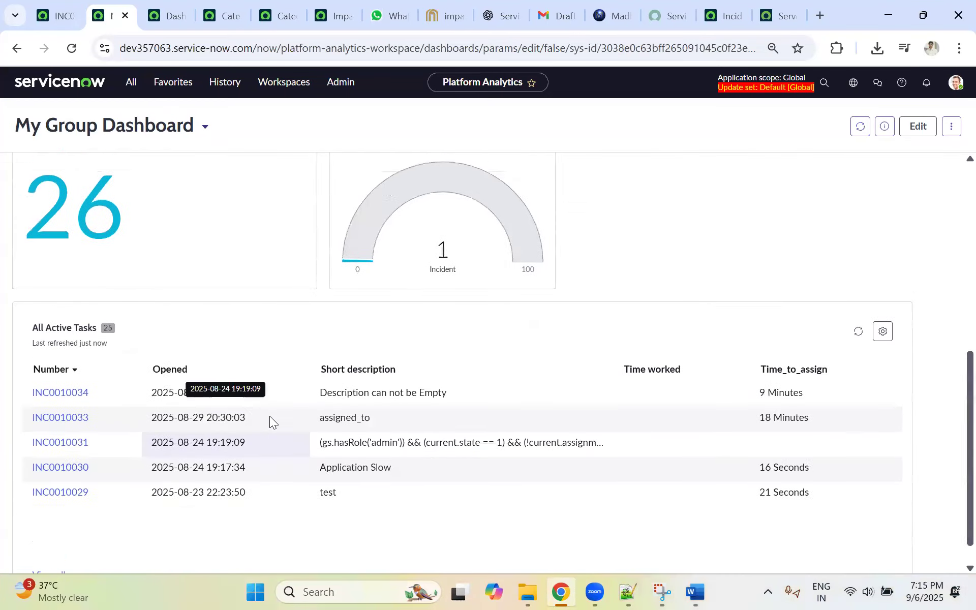
scroll(269, 416, "up", 2)
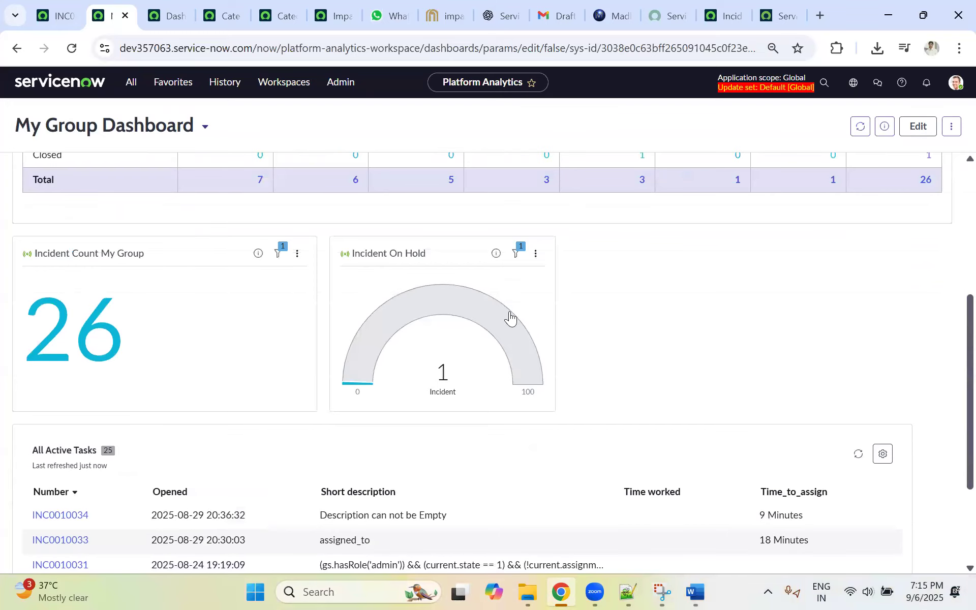
scroll(510, 318, "up", 5)
scroll(387, 359, "down", 10)
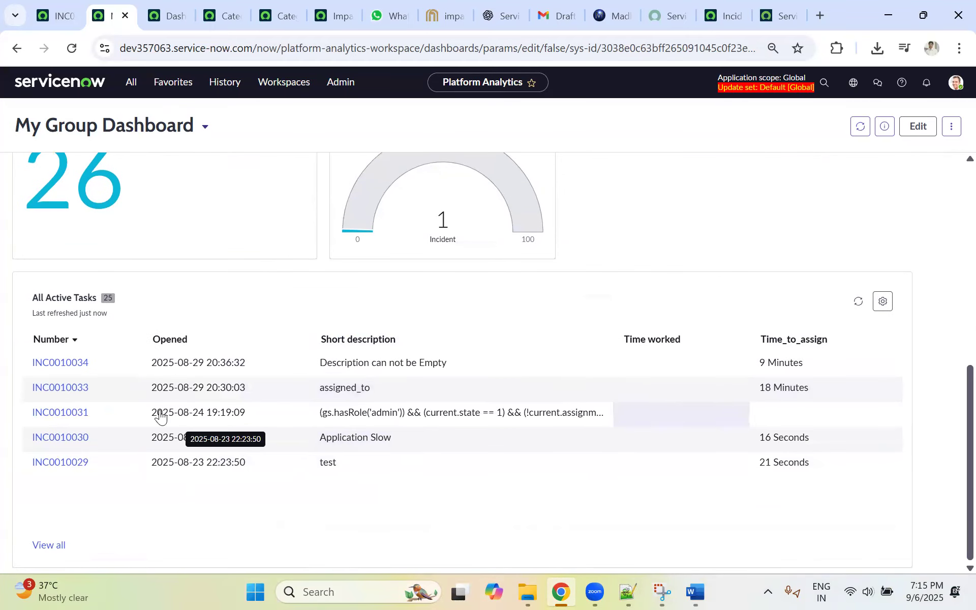
scroll(153, 421, "up", 10)
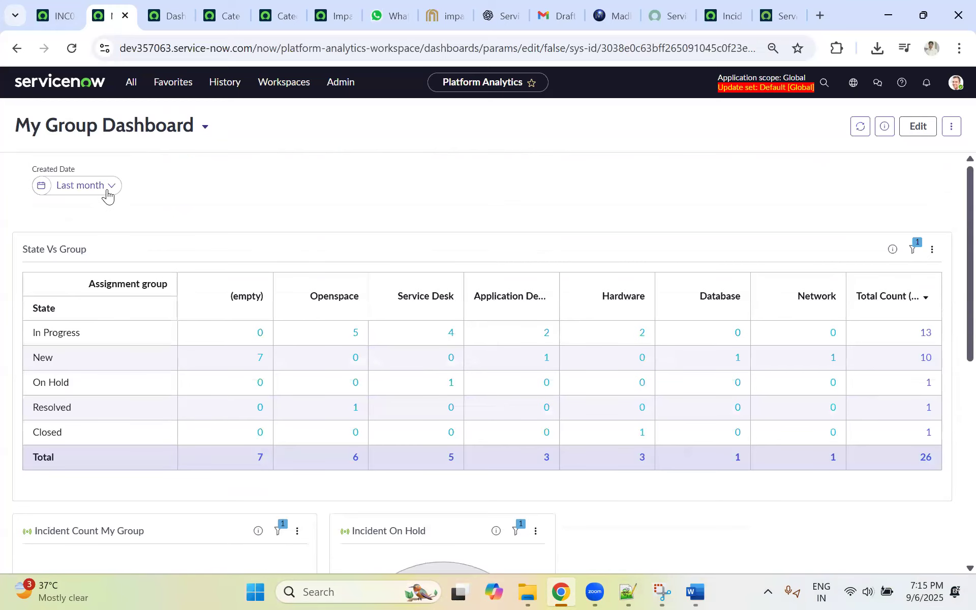
Step: Apply the Last 3 months range to the Created Date filter
left_click(106, 188)
left_click(102, 316)
left_click(455, 483)
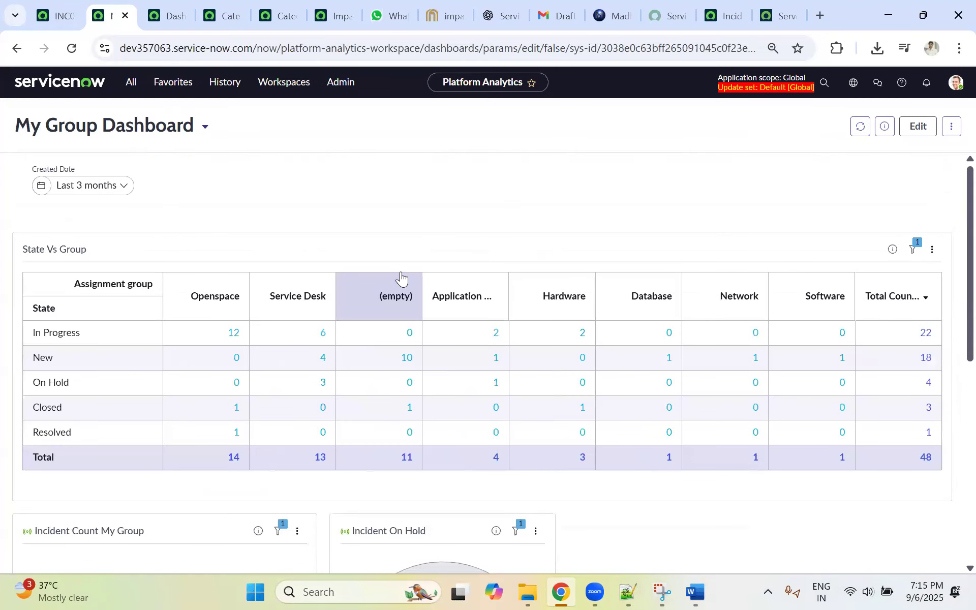
Step: Examine the State Vs Group table, both incident widgets and the All Active Tasks list for the three-month range
scroll(401, 278, "down", 10)
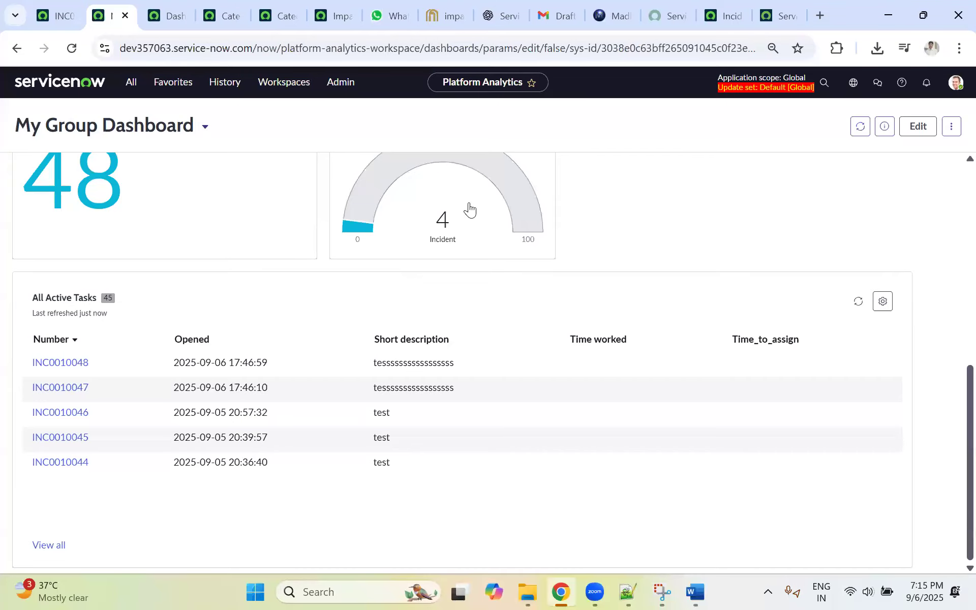
scroll(248, 286, "up", 5)
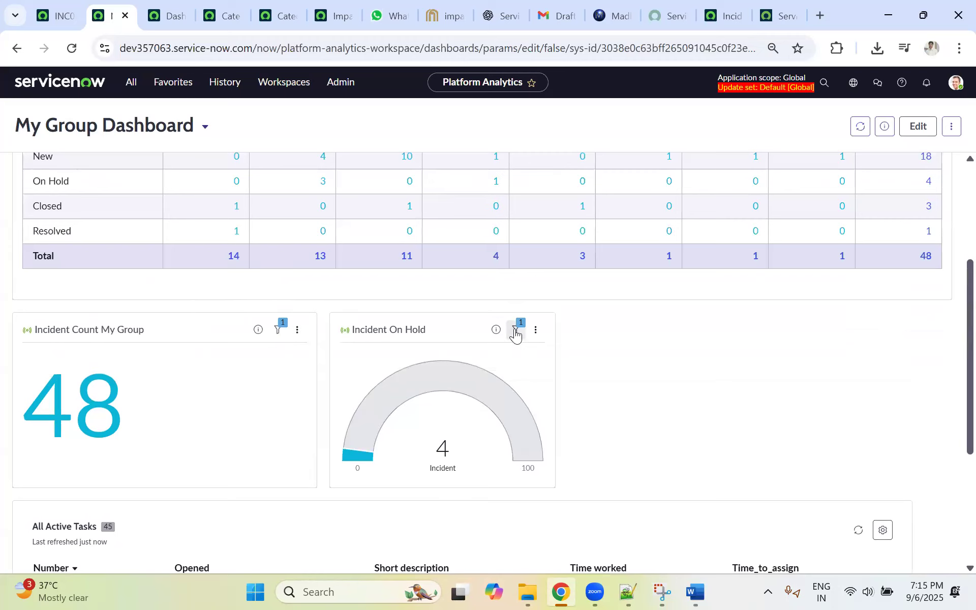
scroll(514, 336, "up", 3)
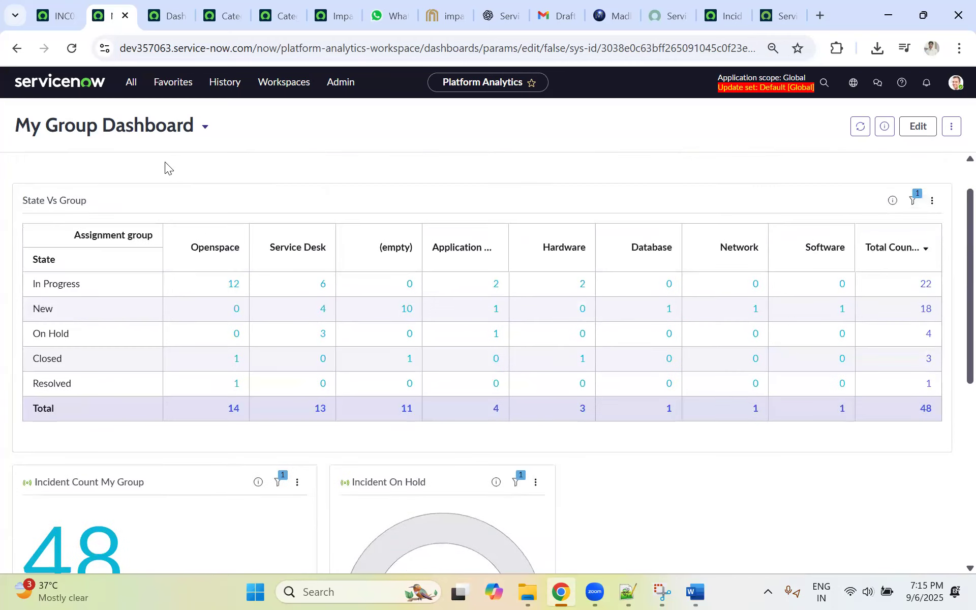
scroll(239, 283, "up", 1)
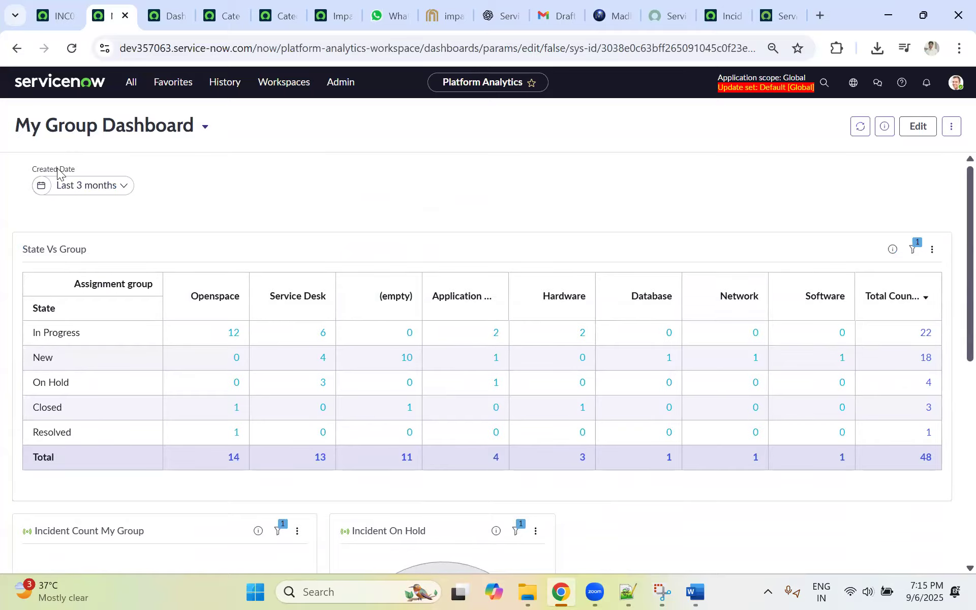
scroll(203, 186, "down", 10)
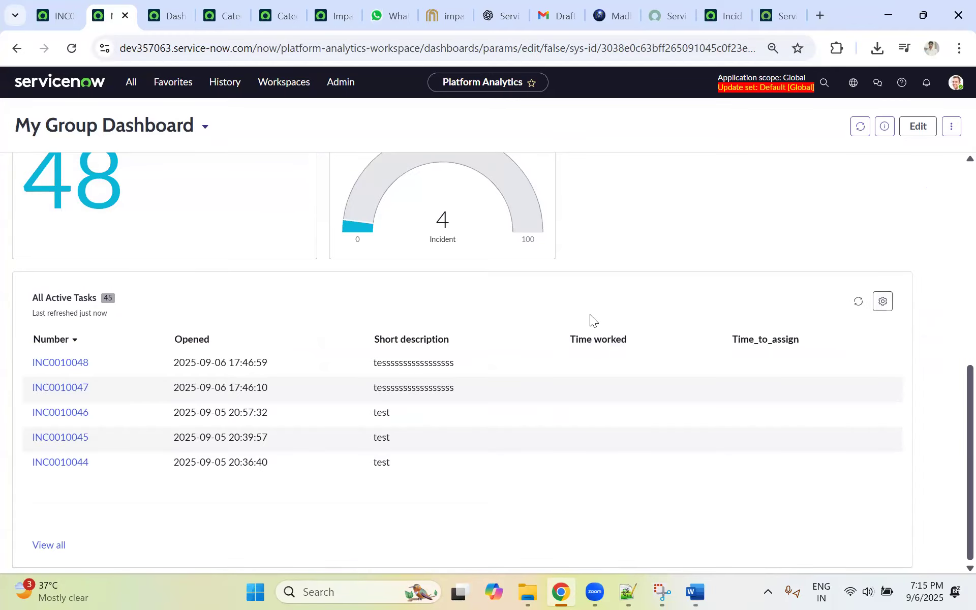
scroll(437, 321, "up", 8)
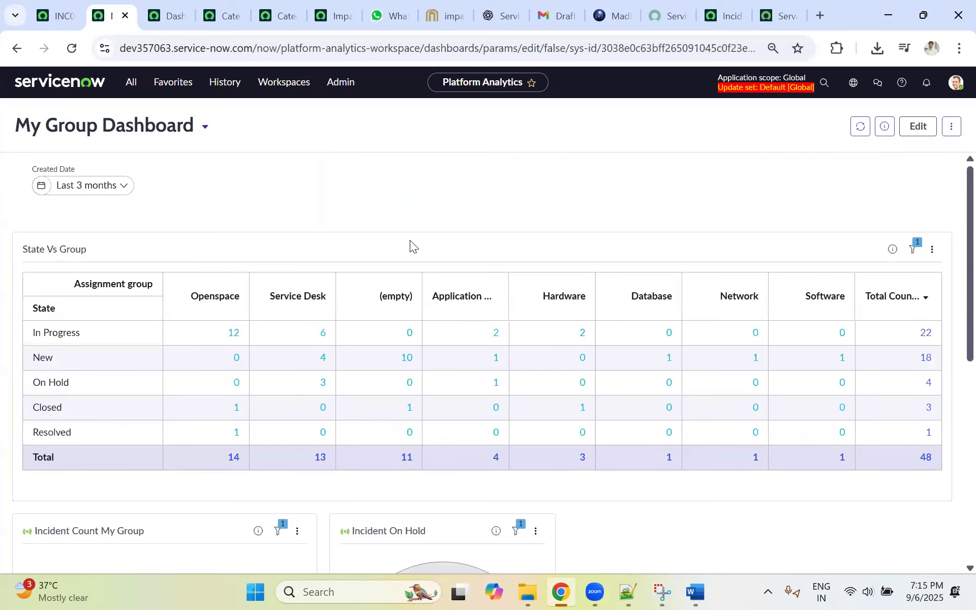
scroll(410, 242, "down", 8)
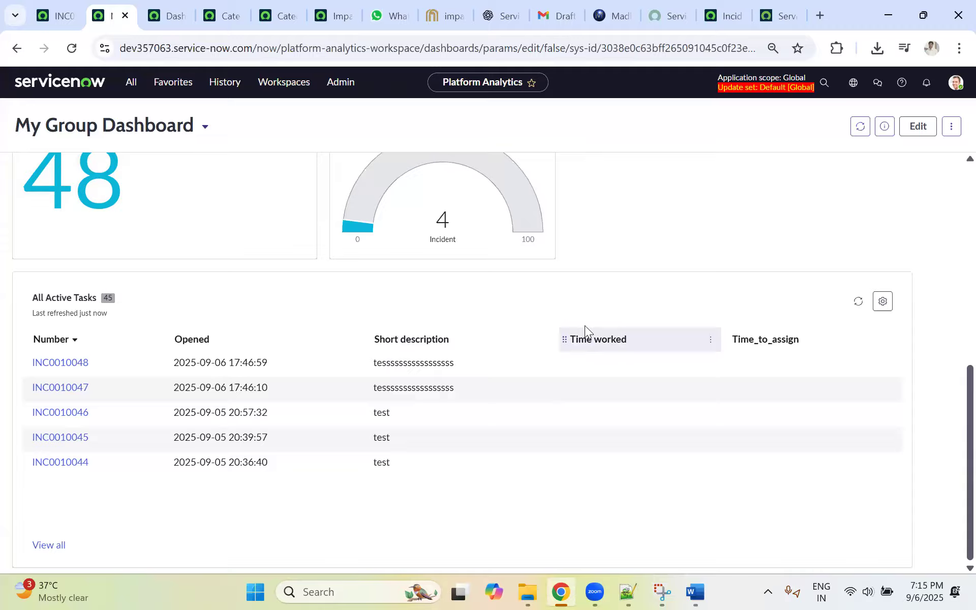
scroll(584, 319, "up", 9)
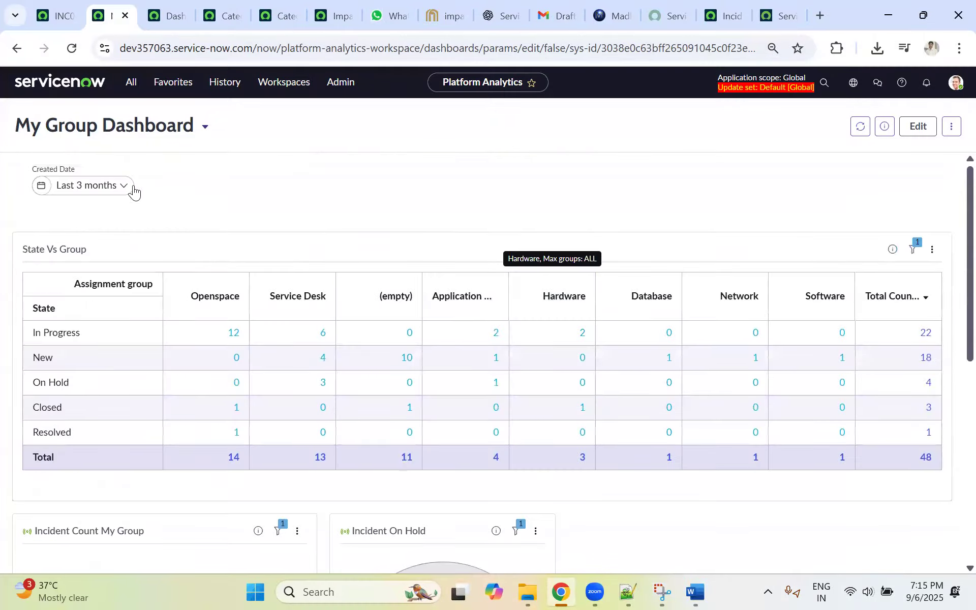
Step: Apply the Last 6 months range to the Created Date filter
left_click(86, 185)
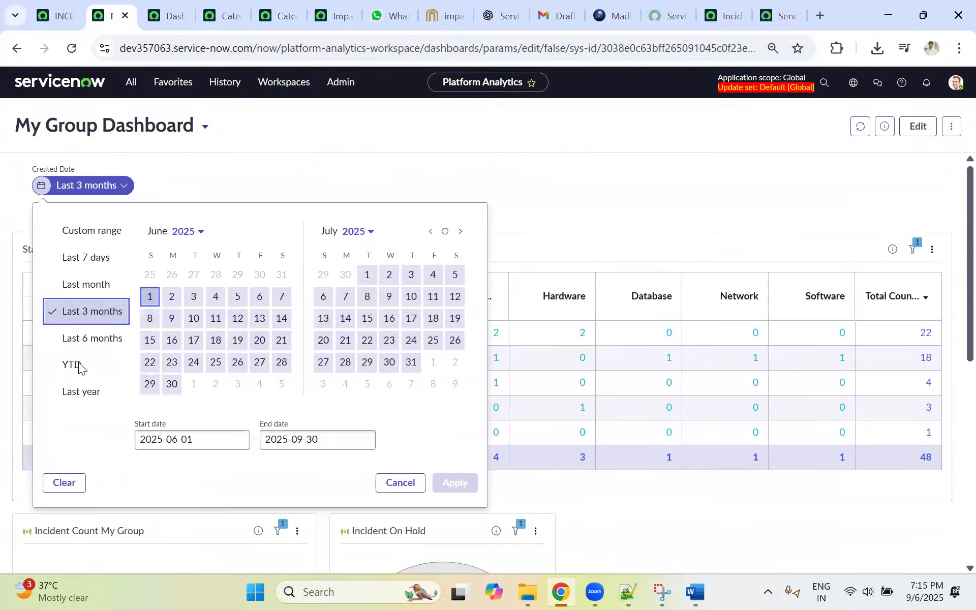
left_click(84, 339)
left_click(439, 483)
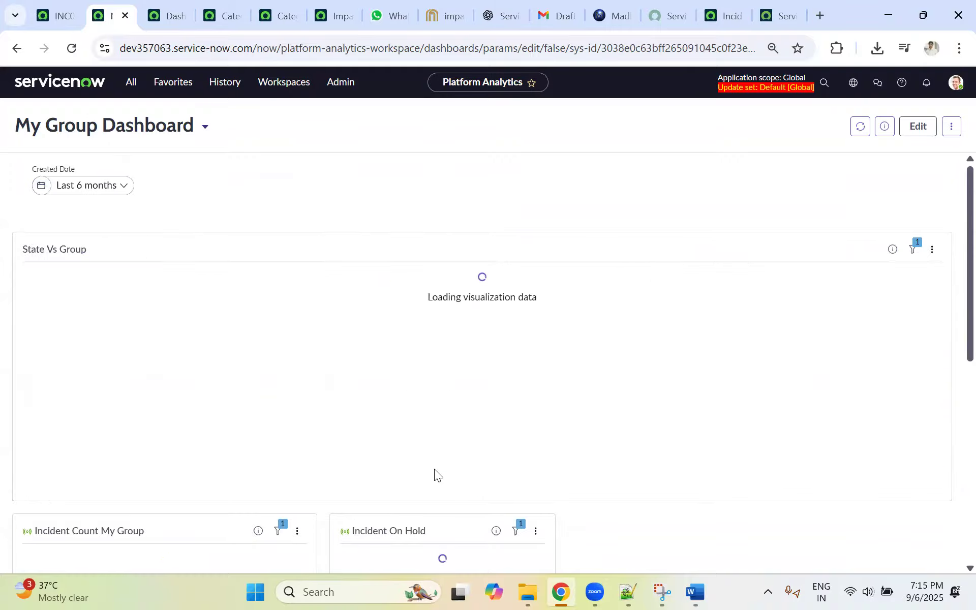
Step: Switch the Created Date filter to YTD and review the dashboard's widgets
left_click(80, 187)
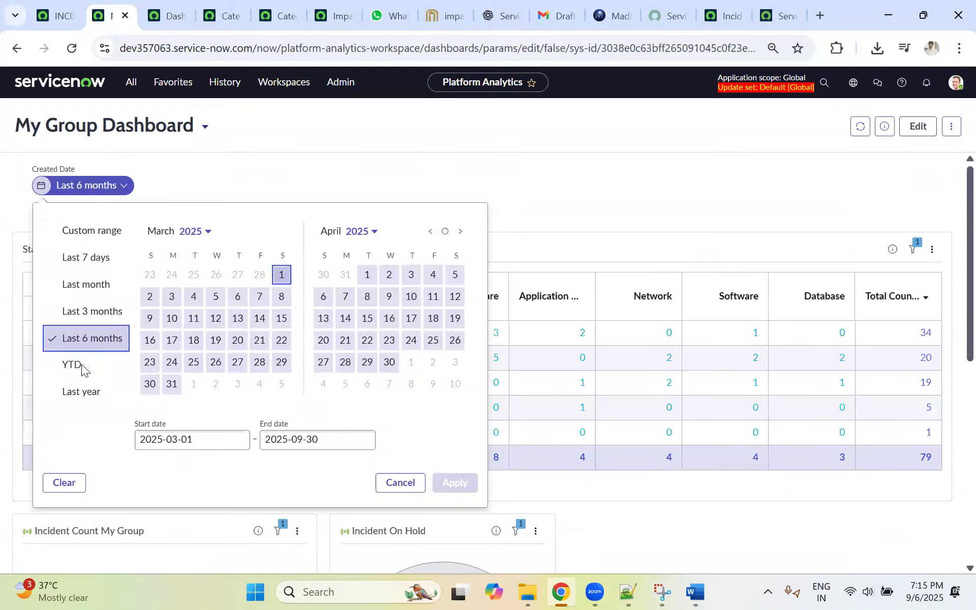
left_click(80, 365)
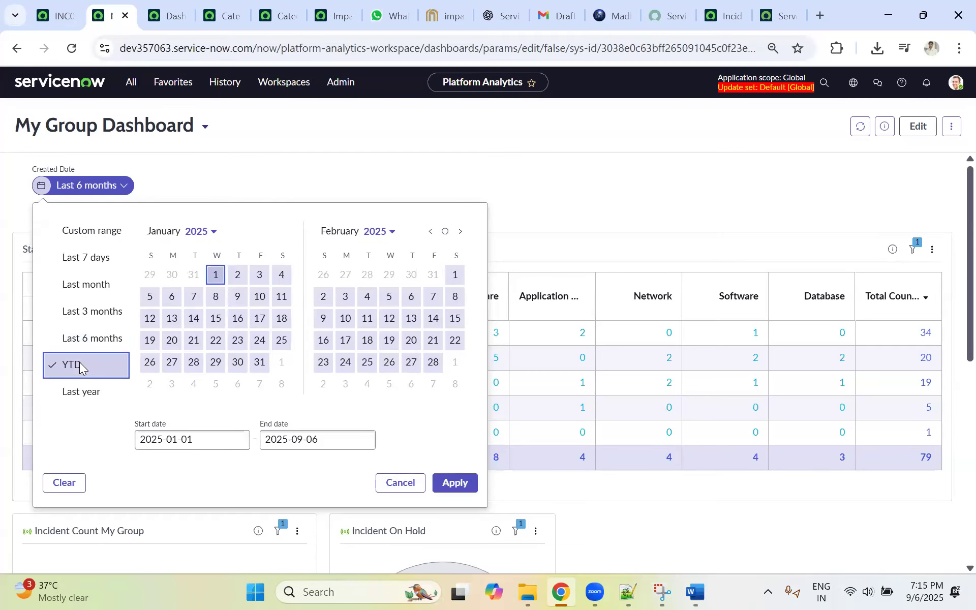
left_click(458, 481)
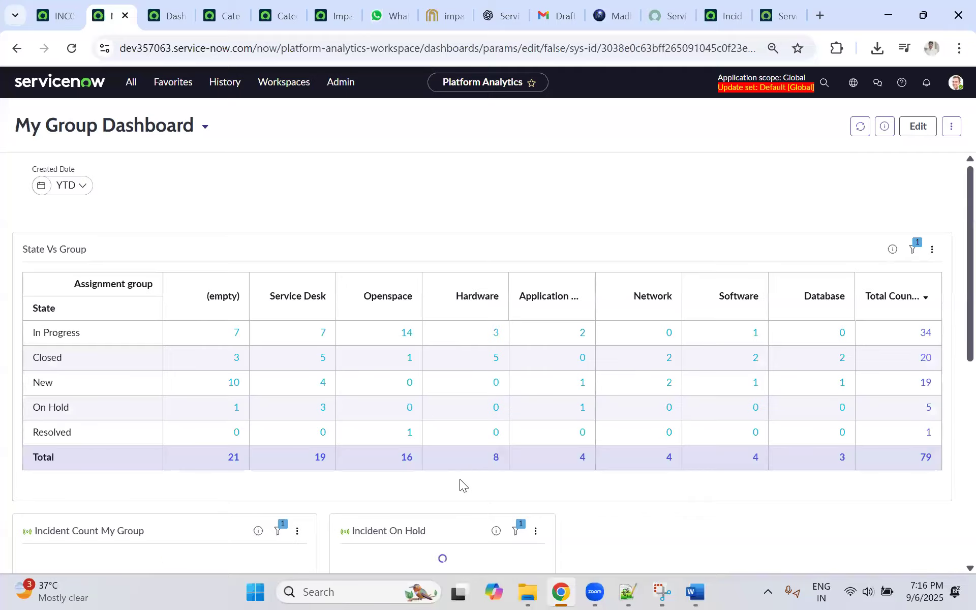
scroll(464, 462, "down", 8)
scroll(464, 462, "up", 9)
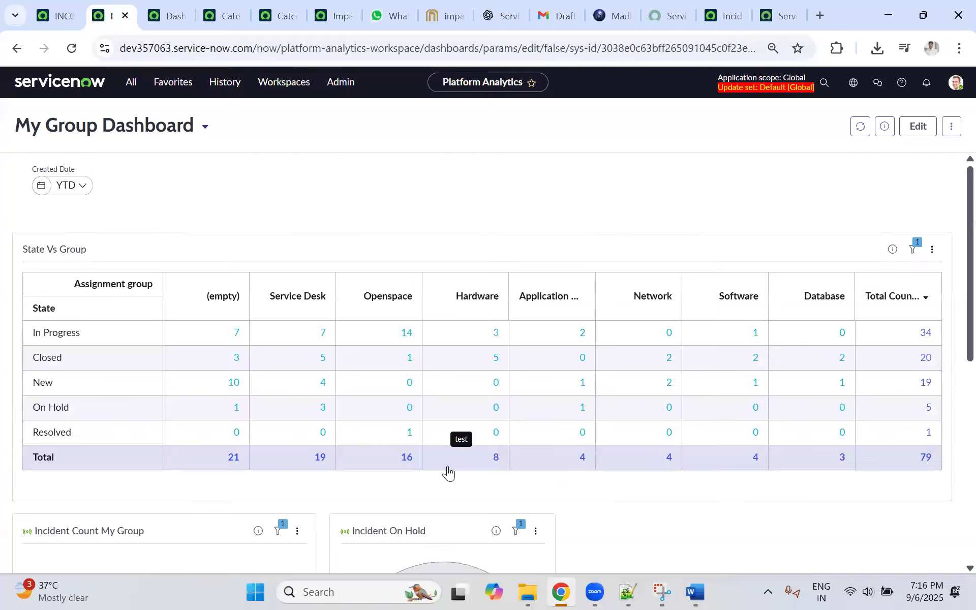
Step: Set the Created Date filter to Last year and check the incident widgets and the All Active Tasks list
left_click(76, 192)
left_click(112, 396)
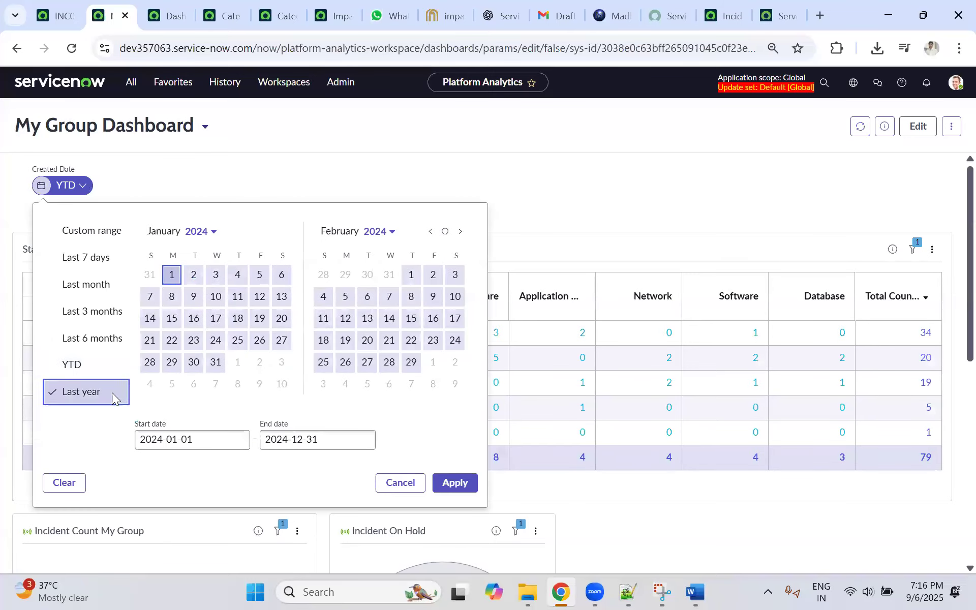
left_click(472, 483)
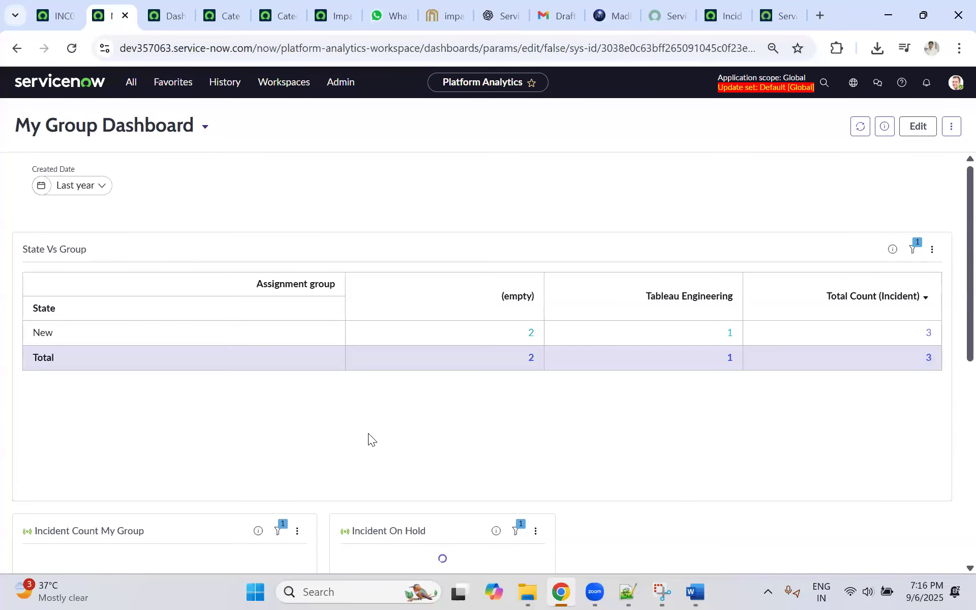
scroll(368, 440, "down", 1)
scroll(939, 387, "up", 1)
scroll(888, 393, "down", 1)
scroll(893, 400, "down", 5)
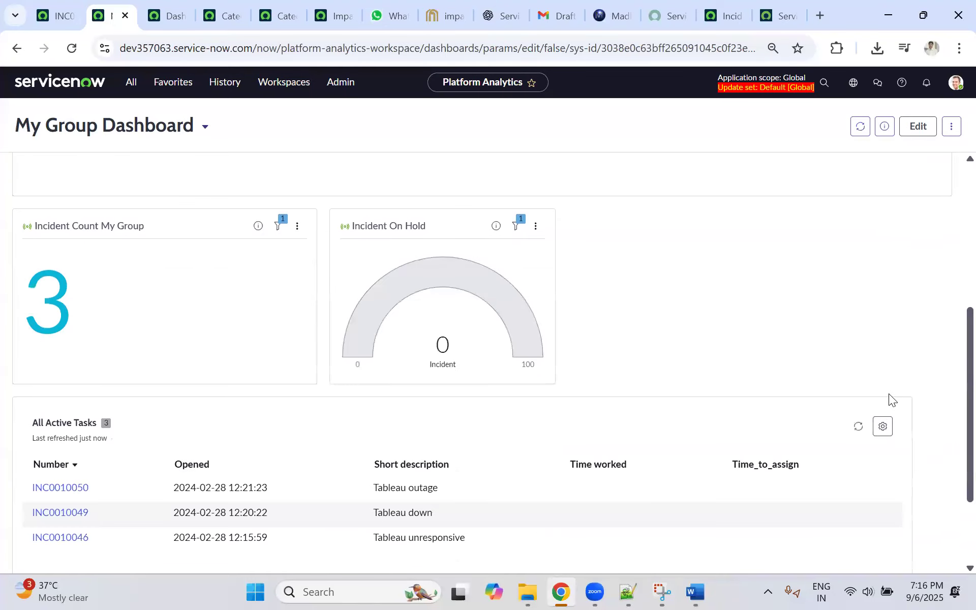
Step: Open My Group Dashboard for editing and add a new filter from scratch
scroll(881, 398, "down", 2)
scroll(882, 398, "up", 8)
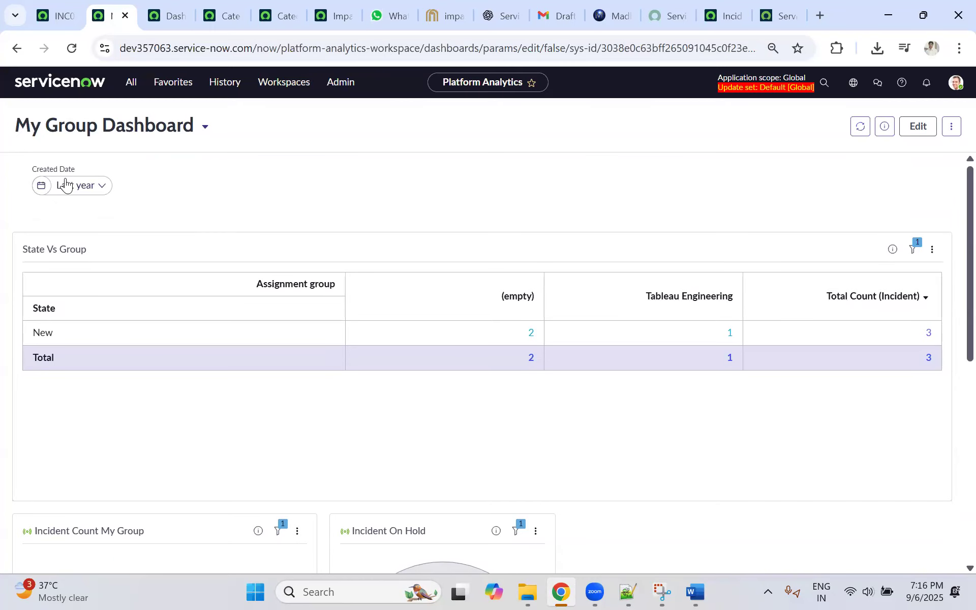
left_click(918, 127)
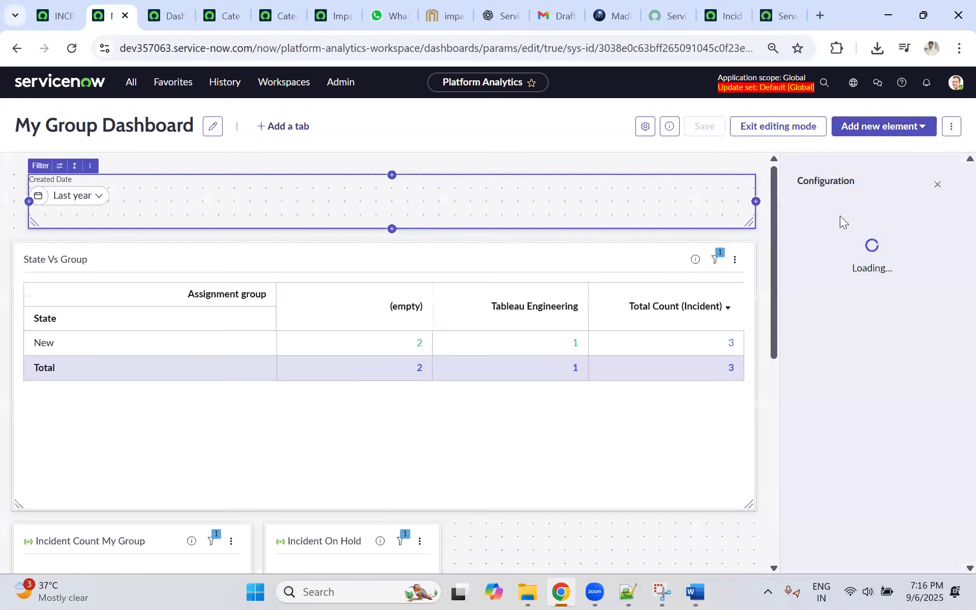
left_click(926, 131)
left_click(894, 245)
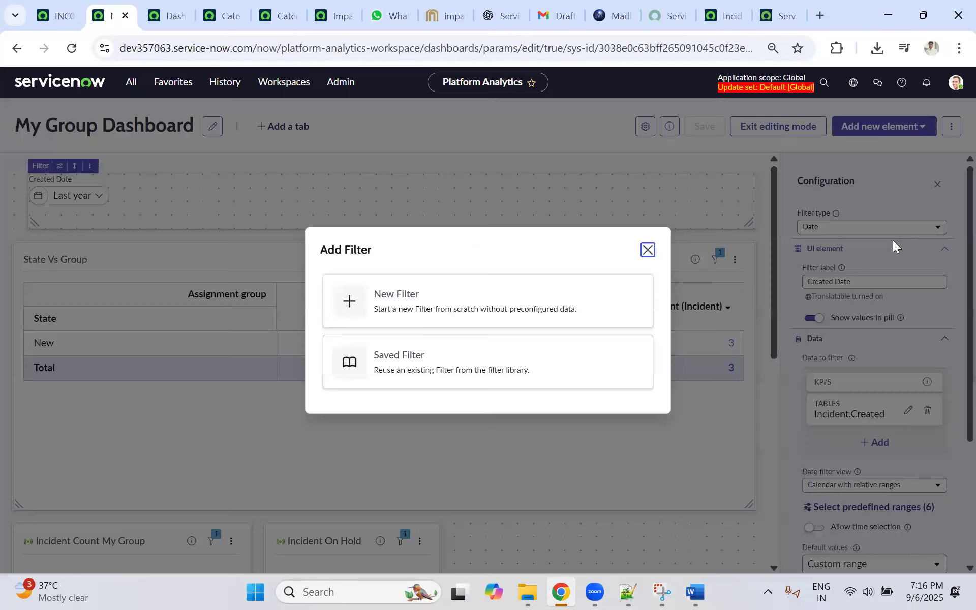
left_click(420, 301)
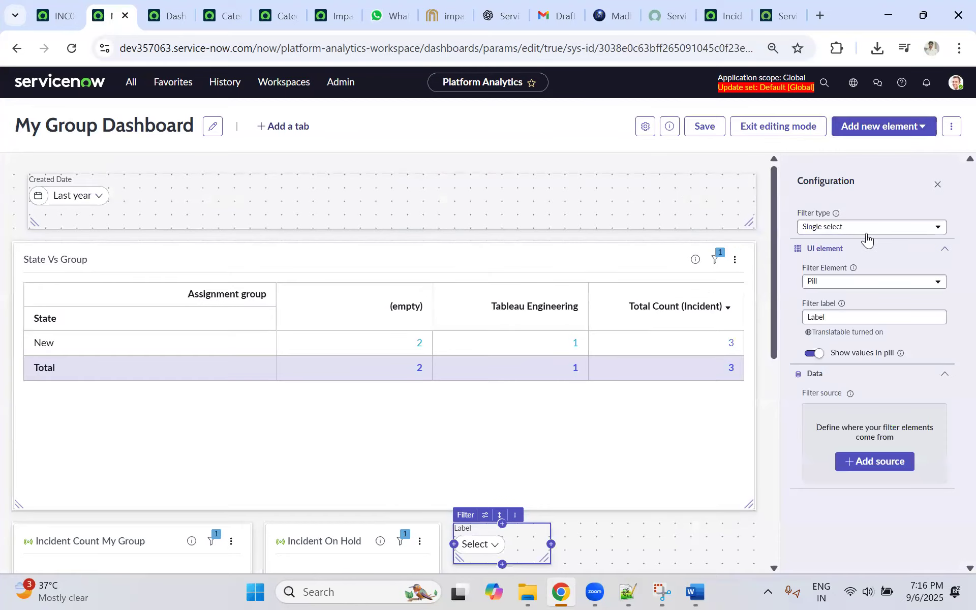
Step: Set the new filter's type to Multiple select and its label to Assignment Group
left_click(859, 229)
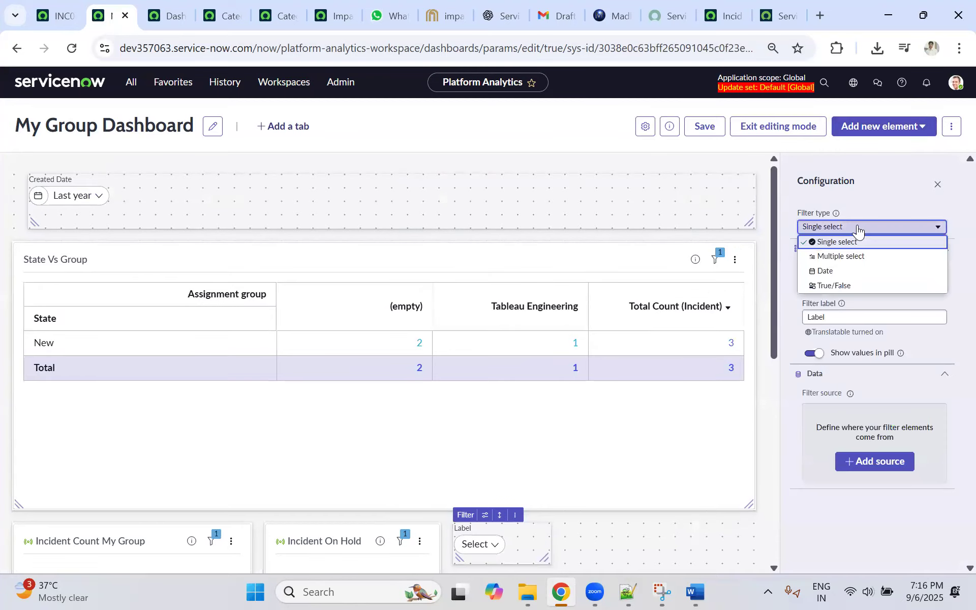
left_click(848, 257)
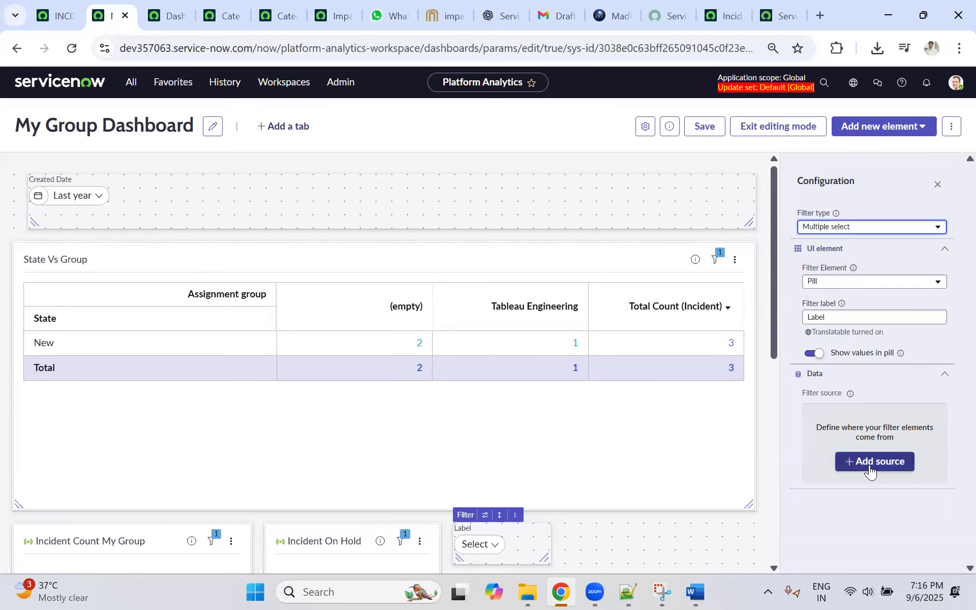
left_click(845, 324)
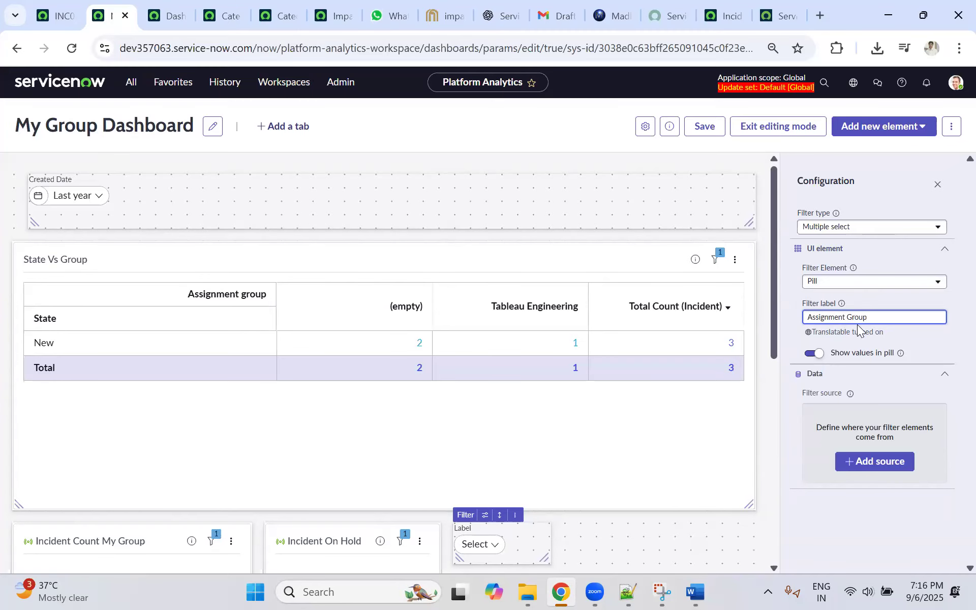
Step: Add a table-based filter source using the Incident table and its Assignment group field
left_click(874, 462)
left_click(679, 443)
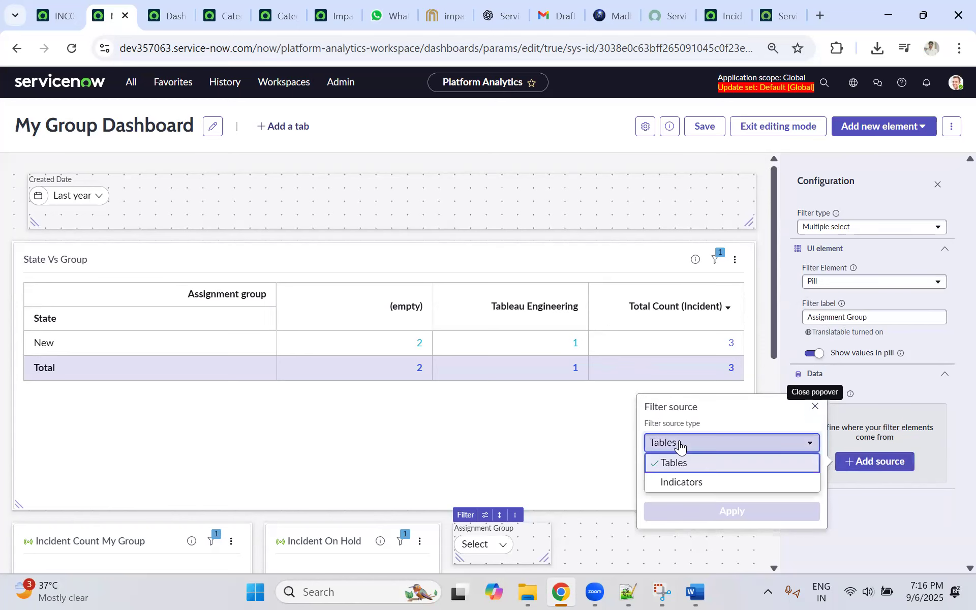
left_click(679, 463)
left_click(681, 479)
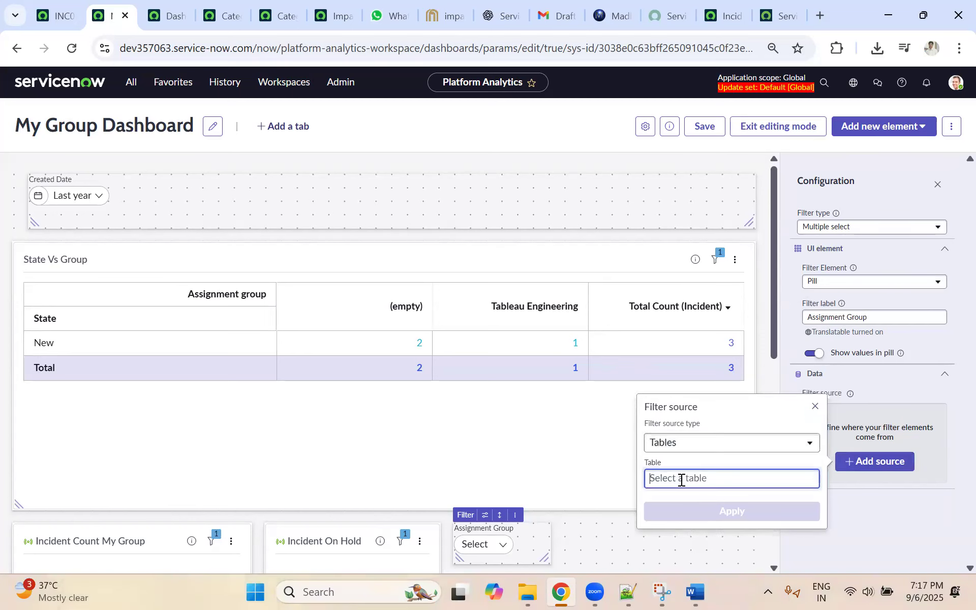
type("incident")
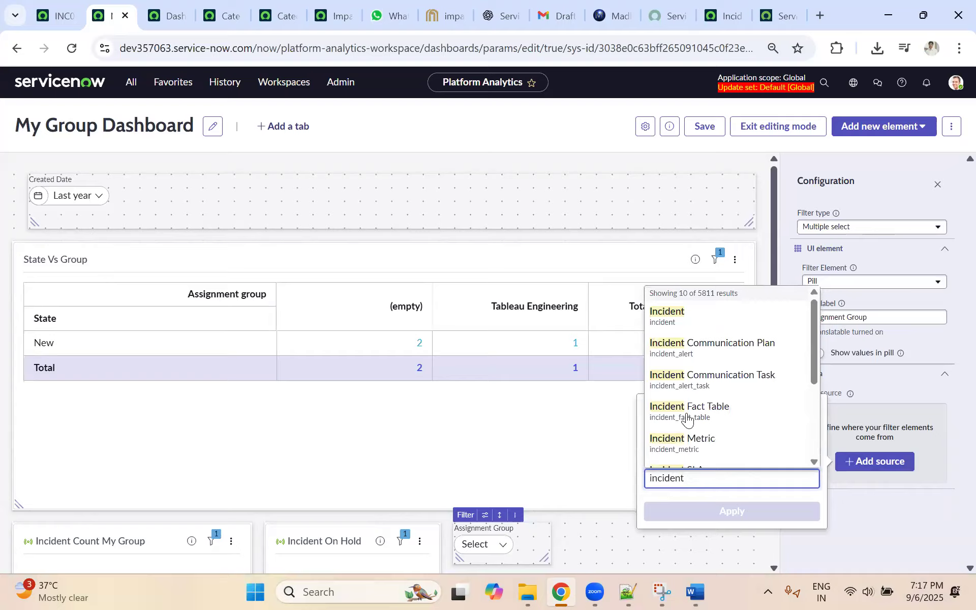
left_click(678, 318)
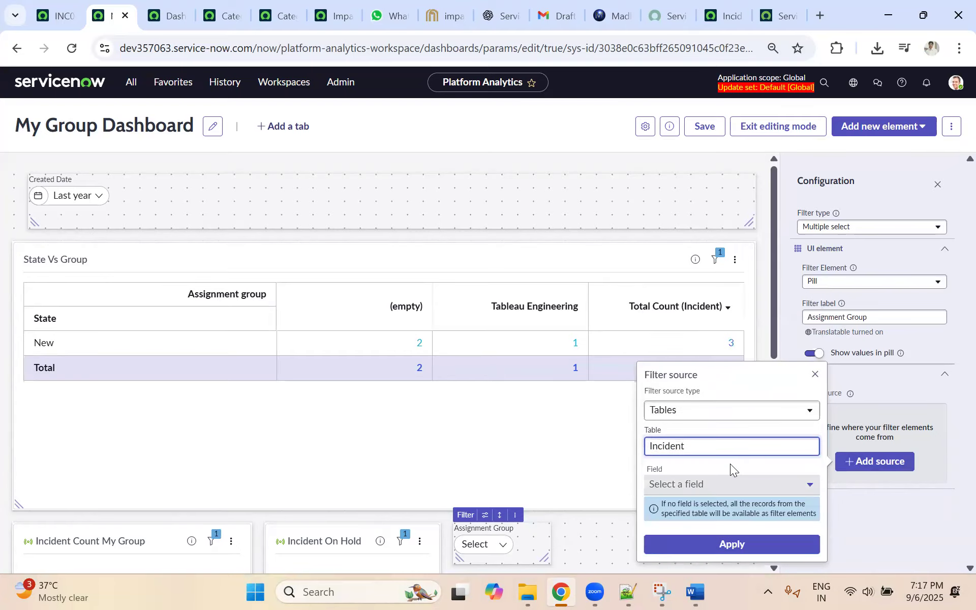
left_click(687, 484)
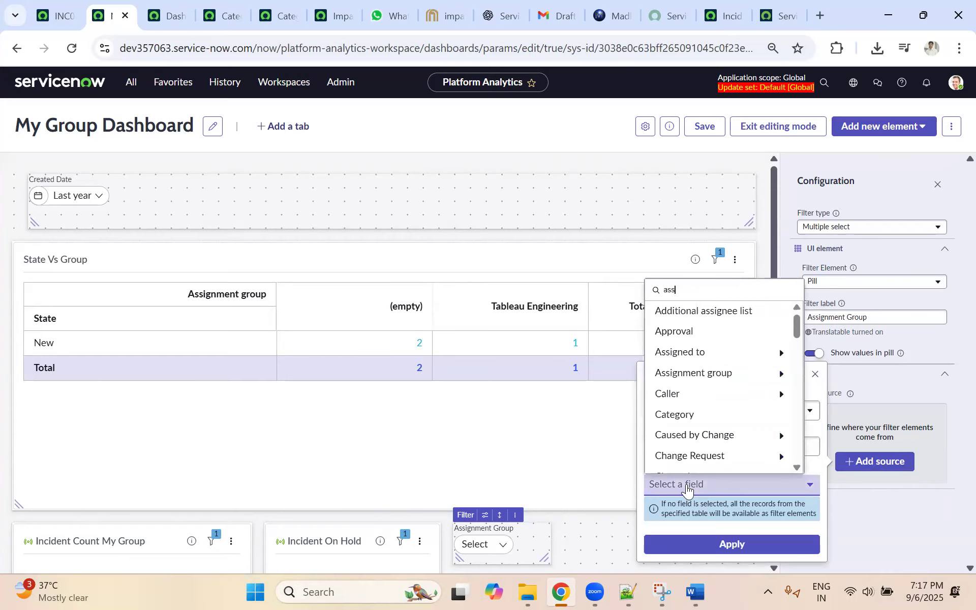
left_click(694, 351)
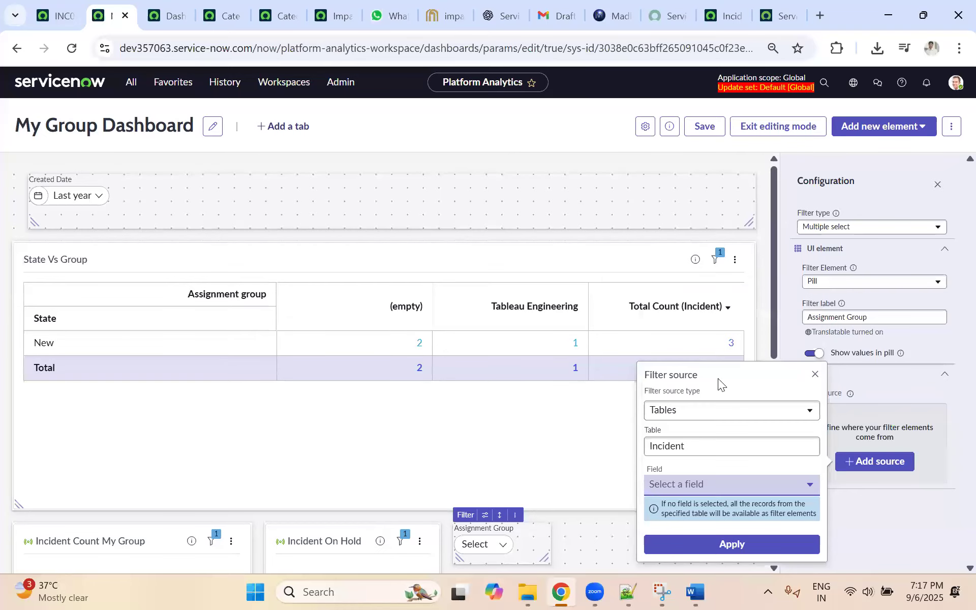
left_click(730, 545)
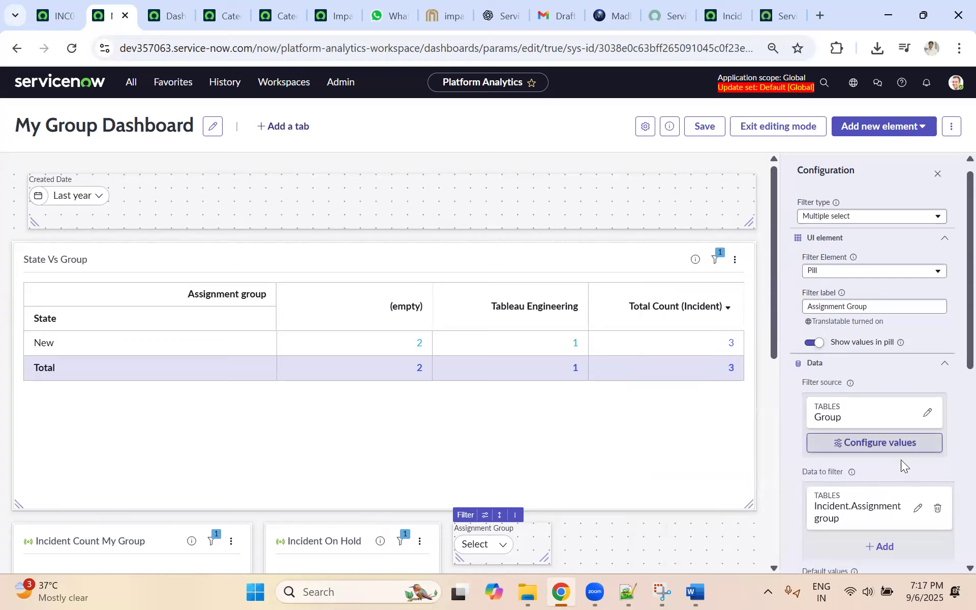
Step: Move the Assignment Group filter between the Created Date filter and the State Vs Group table, and widen it to the full row
scroll(902, 465, "down", 4)
scroll(832, 371, "down", 3)
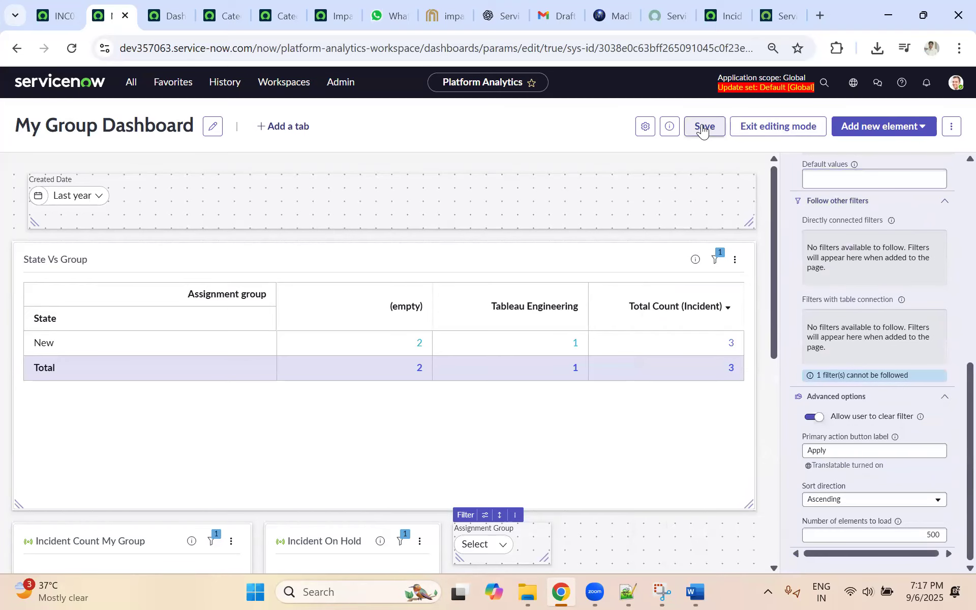
scroll(546, 404, "down", 3)
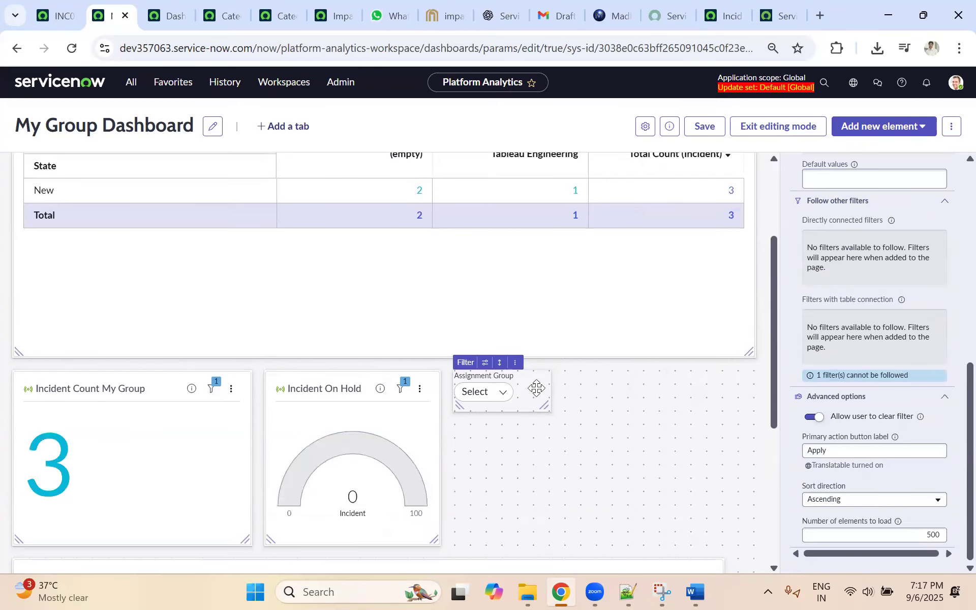
scroll(539, 467, "up", 3)
left_click_drag(532, 528, 750, 293)
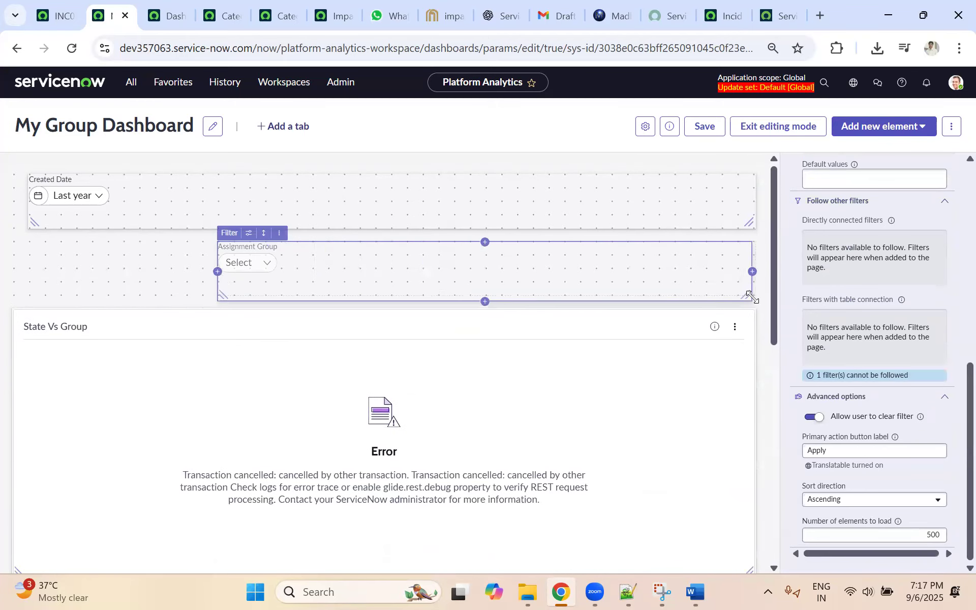
left_click_drag(218, 290, 29, 281)
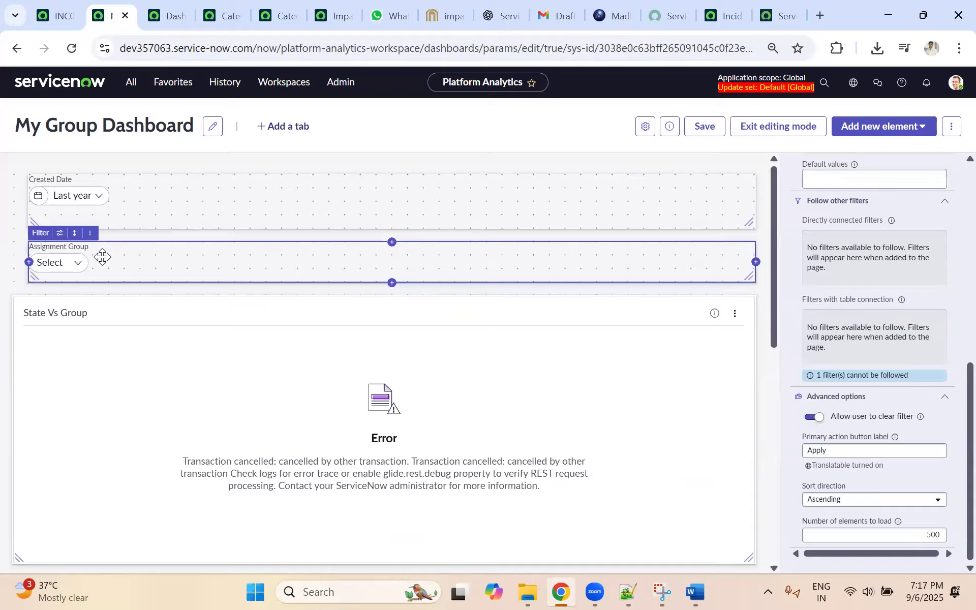
Step: Save the dashboard changes and leave editing mode
left_click(704, 126)
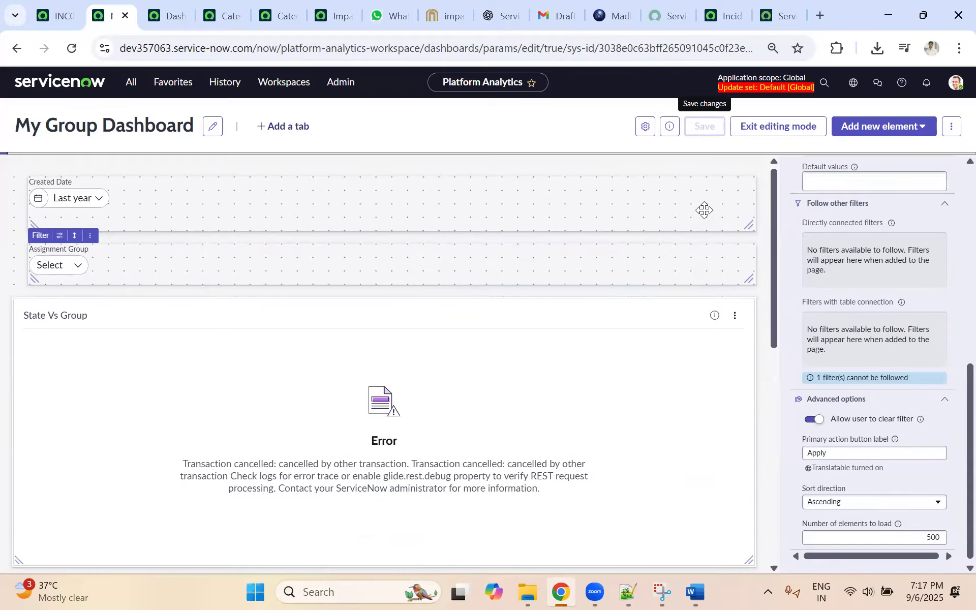
left_click(205, 252)
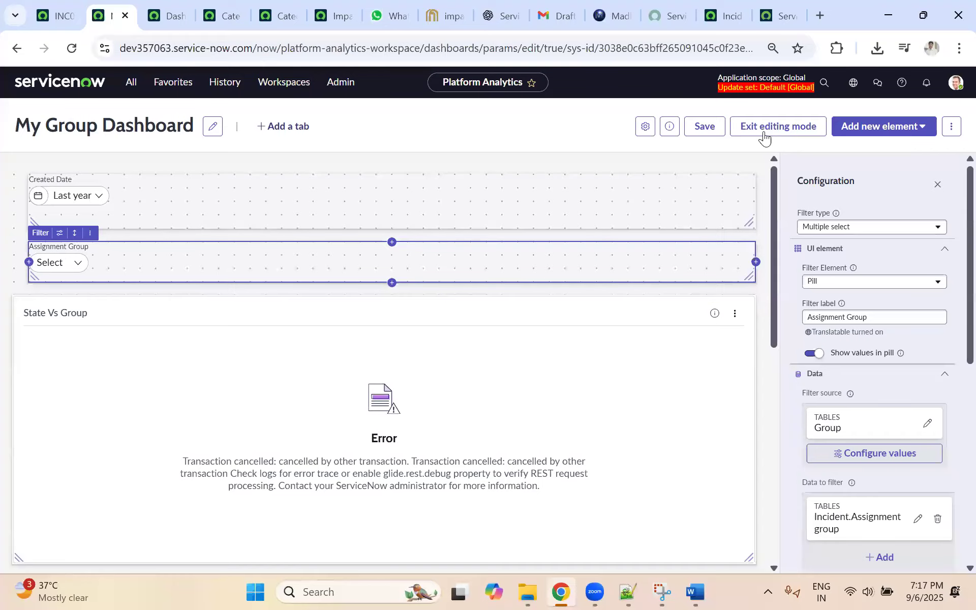
left_click(704, 125)
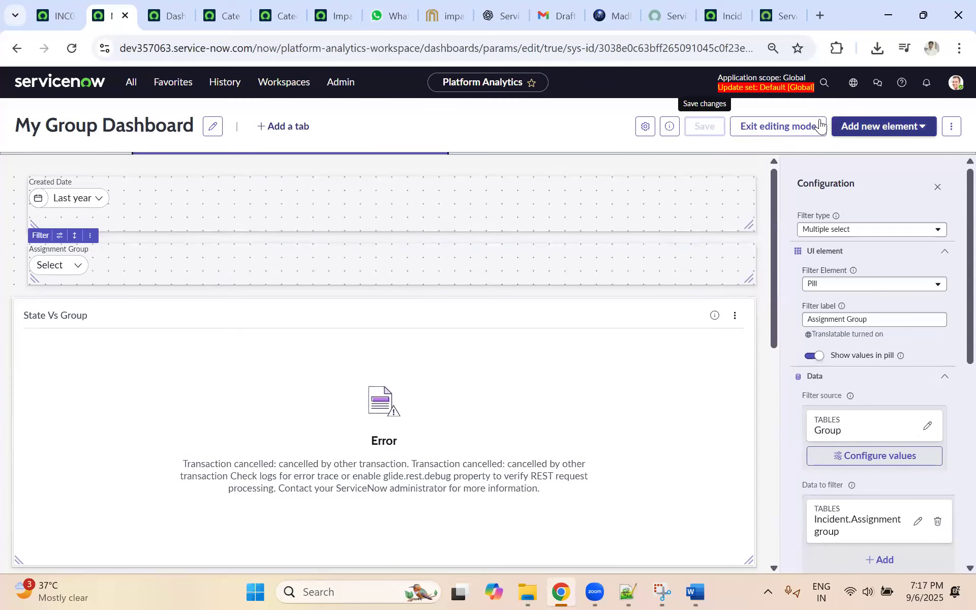
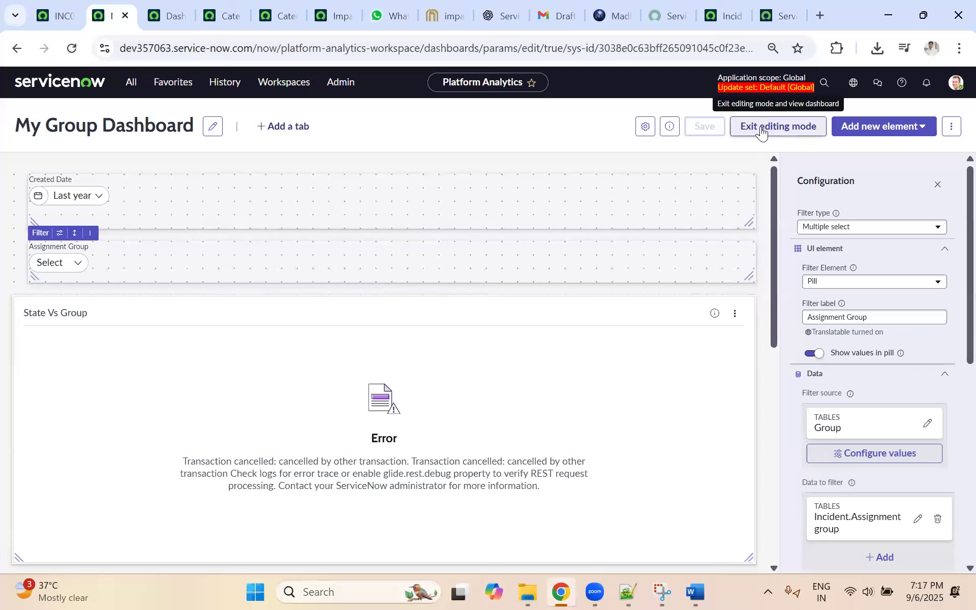
left_click(761, 132)
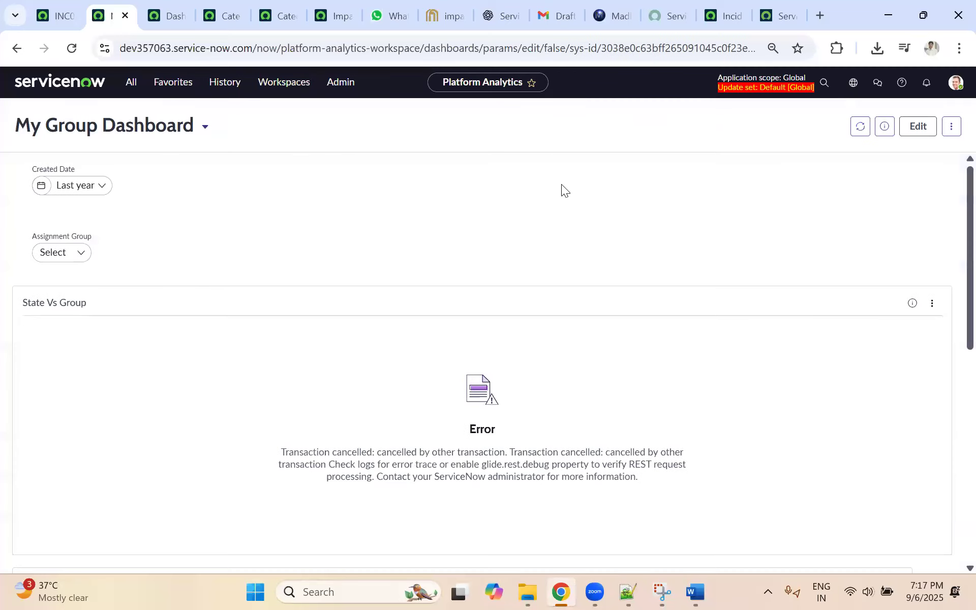
Step: Add Analytics Settings Managers and Service Desk to the Assignment Group filter's groups to be applied
left_click(67, 254)
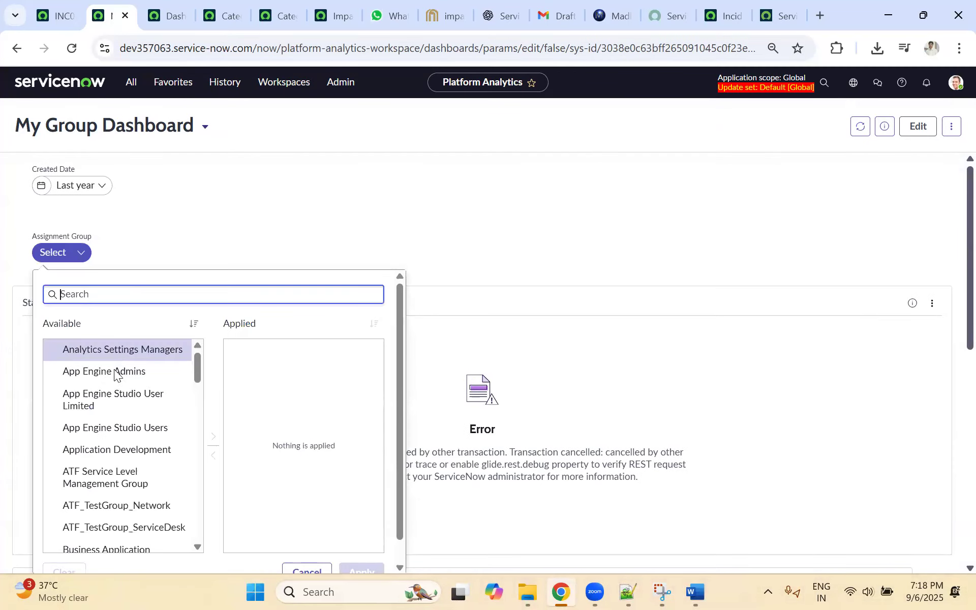
left_click(106, 351)
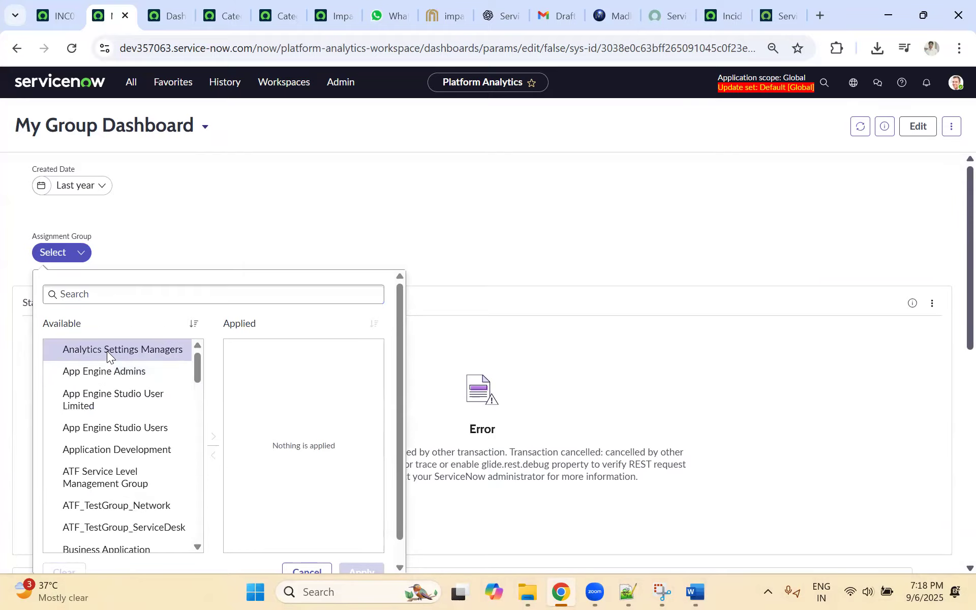
scroll(117, 416, "down", 5)
left_click(112, 427)
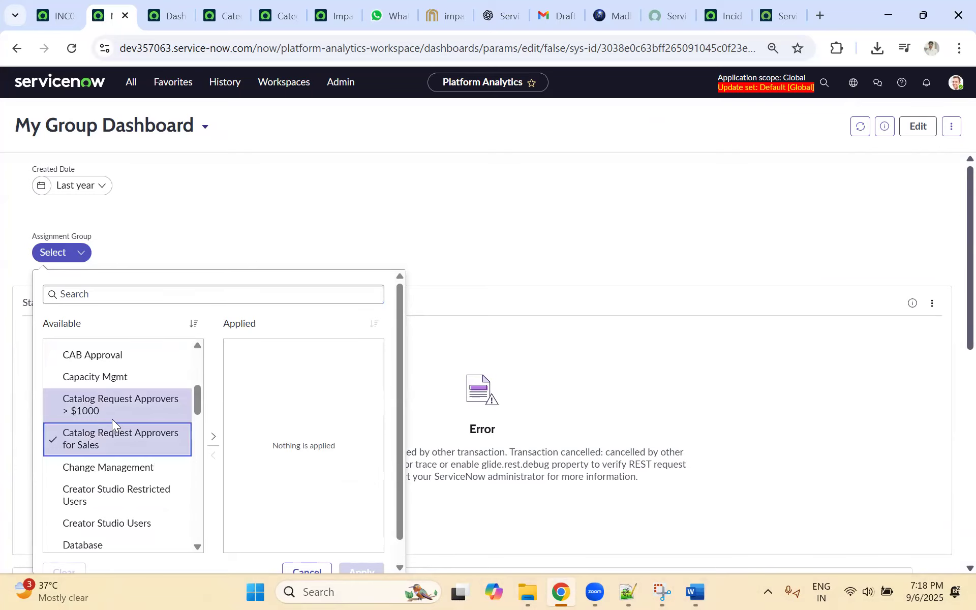
left_click(113, 381)
left_click(96, 438)
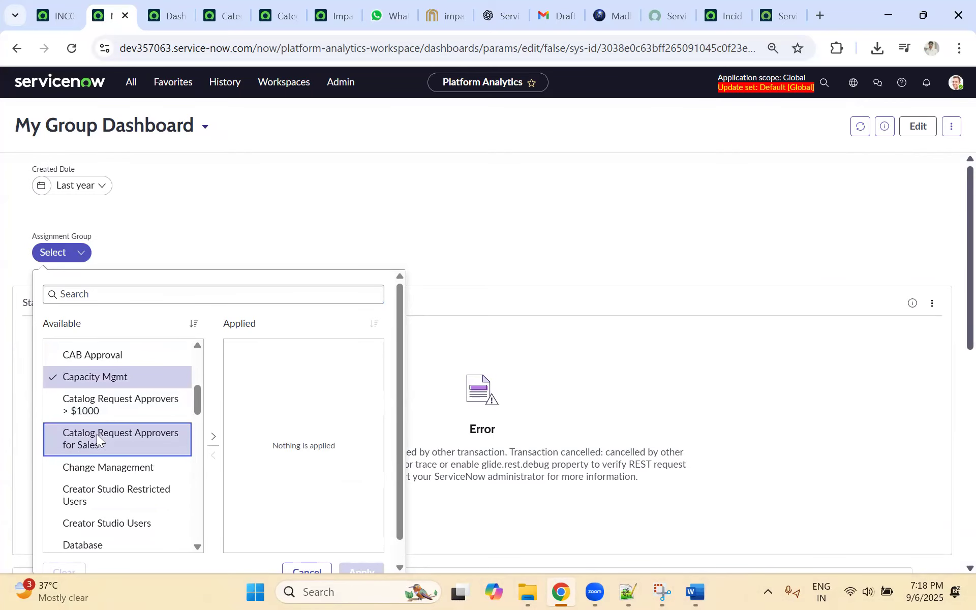
left_click(94, 378)
scroll(116, 424, "down", 10)
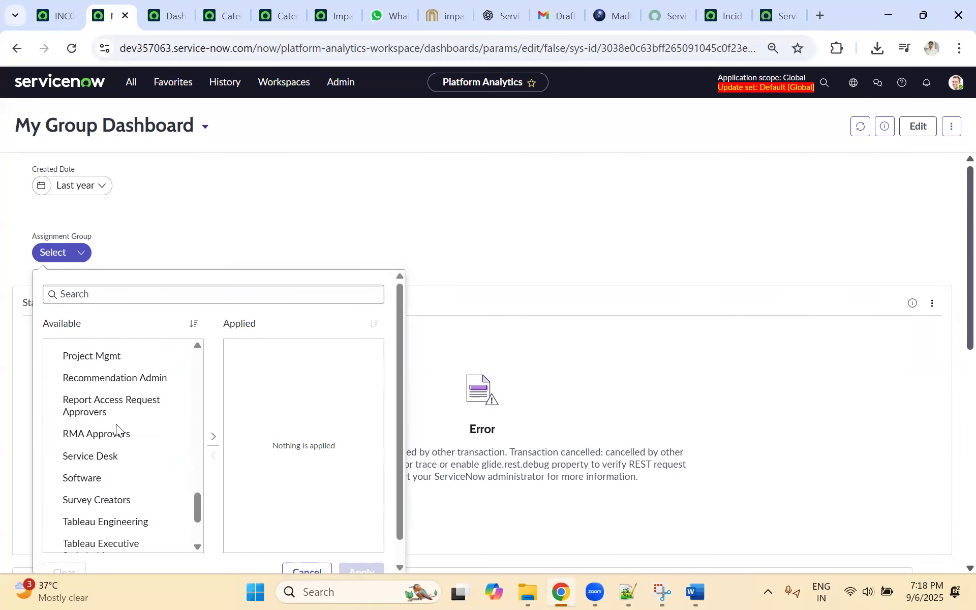
left_click(98, 456)
left_click(214, 437)
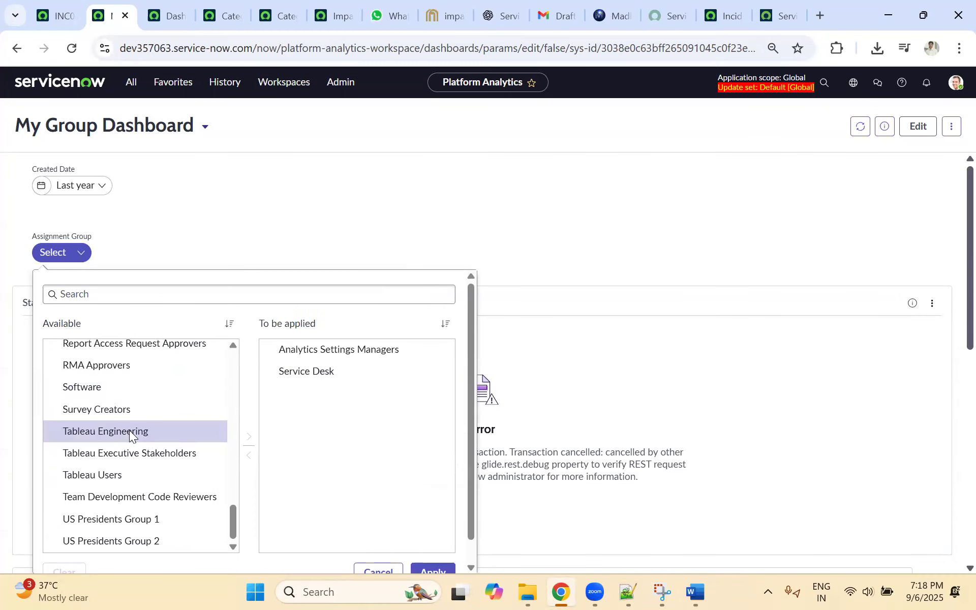
Step: Add Software, Network and Openspace to the Assignment Group selection and apply the filter
left_click(126, 400)
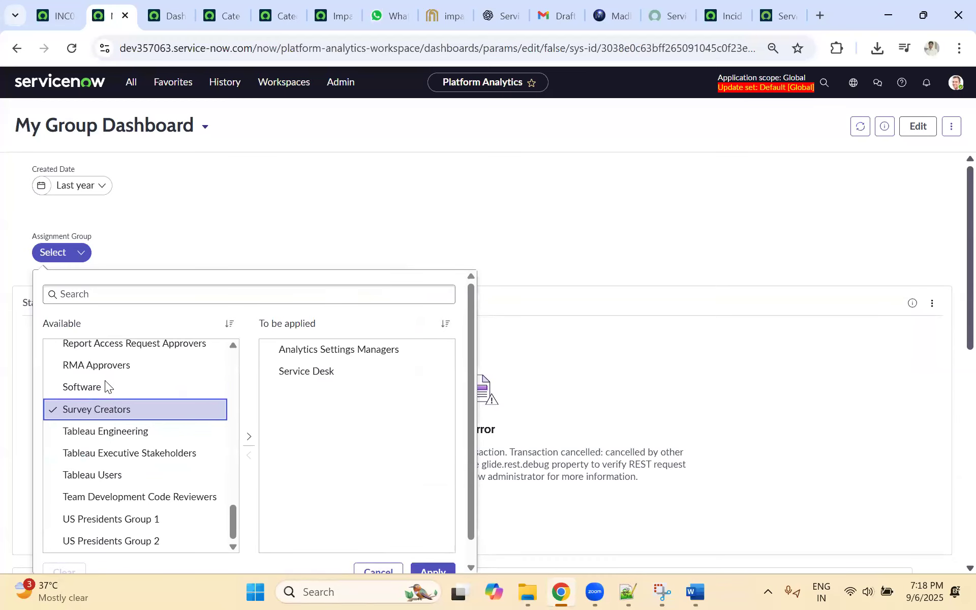
left_click(87, 389)
left_click(95, 408)
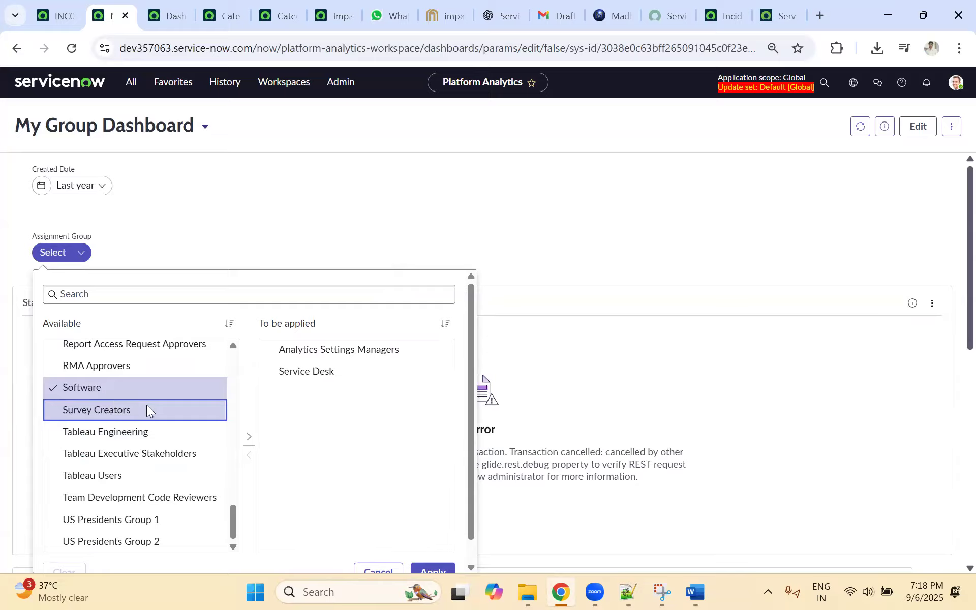
scroll(146, 405, "up", 5)
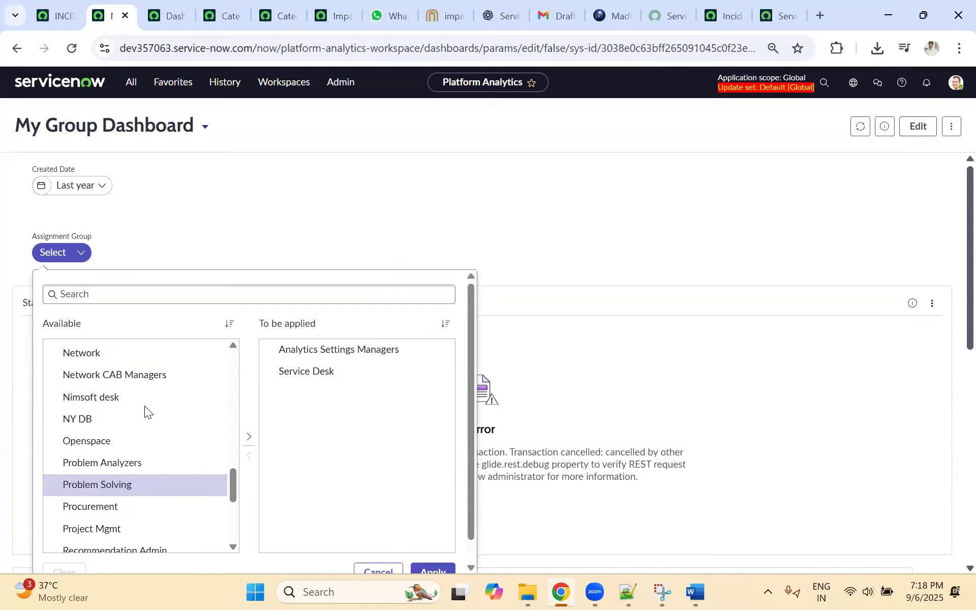
left_click(96, 440)
left_click(90, 352)
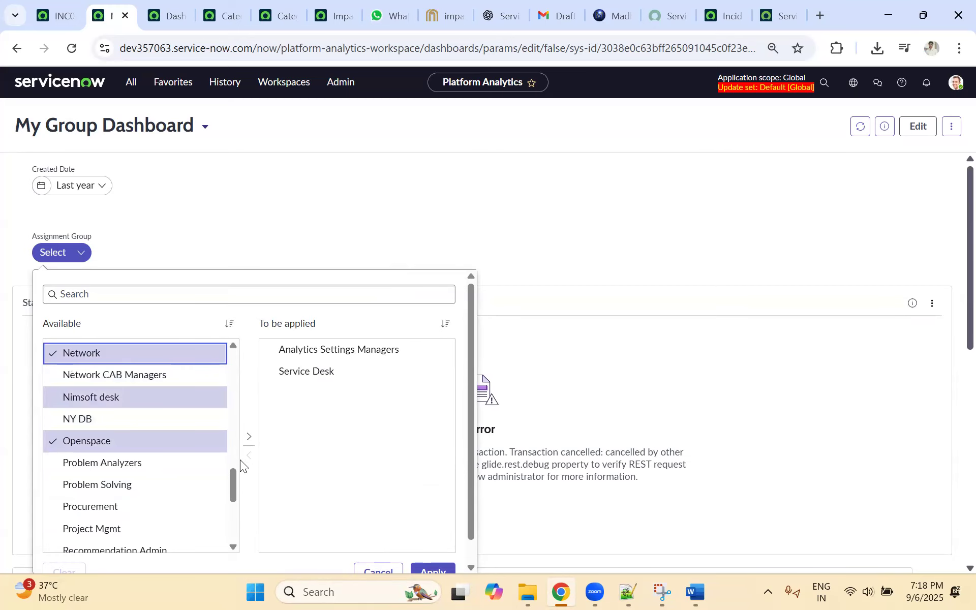
left_click(248, 436)
scroll(427, 509, "down", 1)
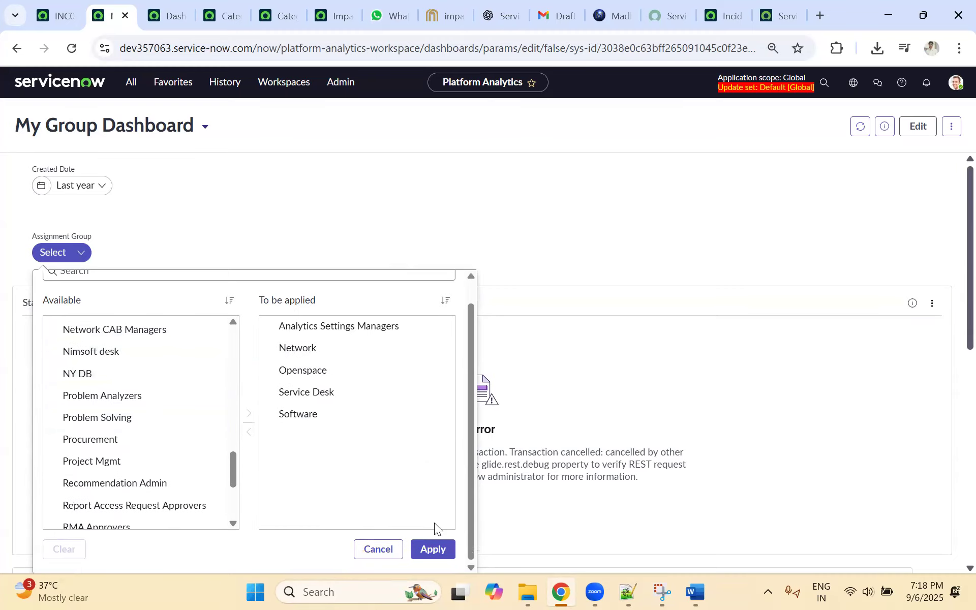
left_click(433, 549)
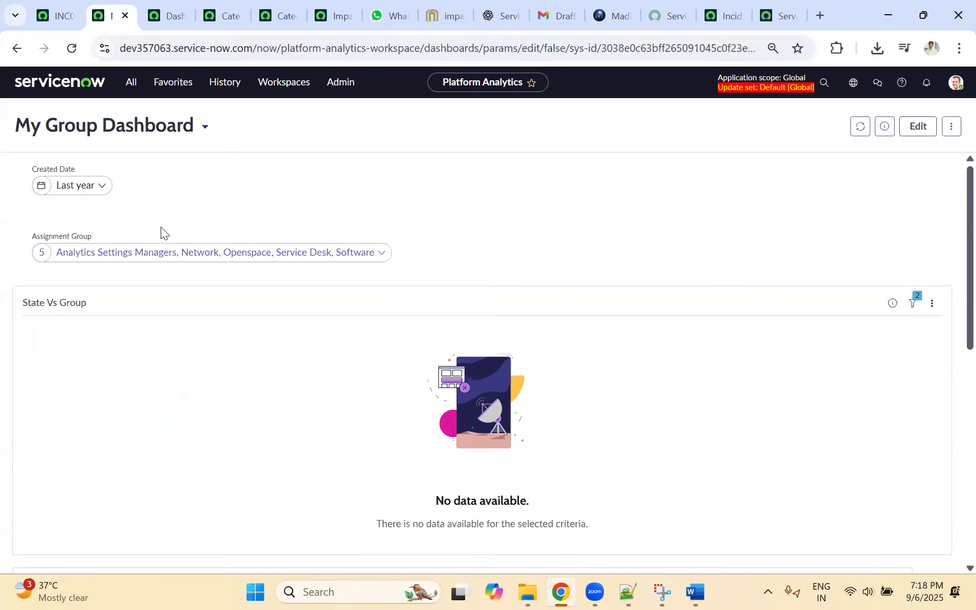
Step: Look over the filtered dashboard widgets, then open the dashboard for editing and view the Created Date filter's configuration
scroll(382, 264, "down", 9)
scroll(378, 279, "up", 5)
scroll(389, 285, "down", 5)
scroll(387, 290, "up", 10)
left_click(917, 126)
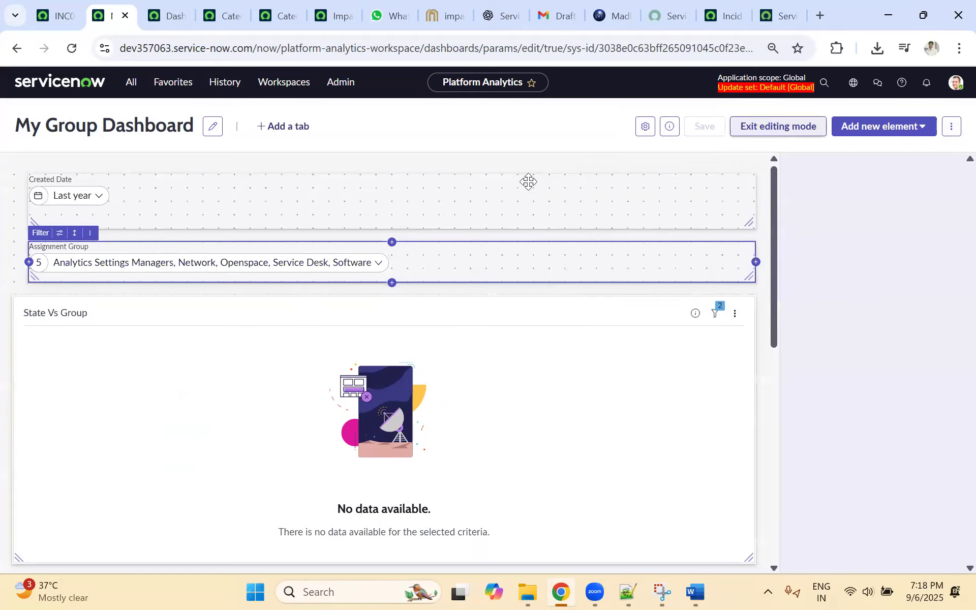
left_click(711, 179)
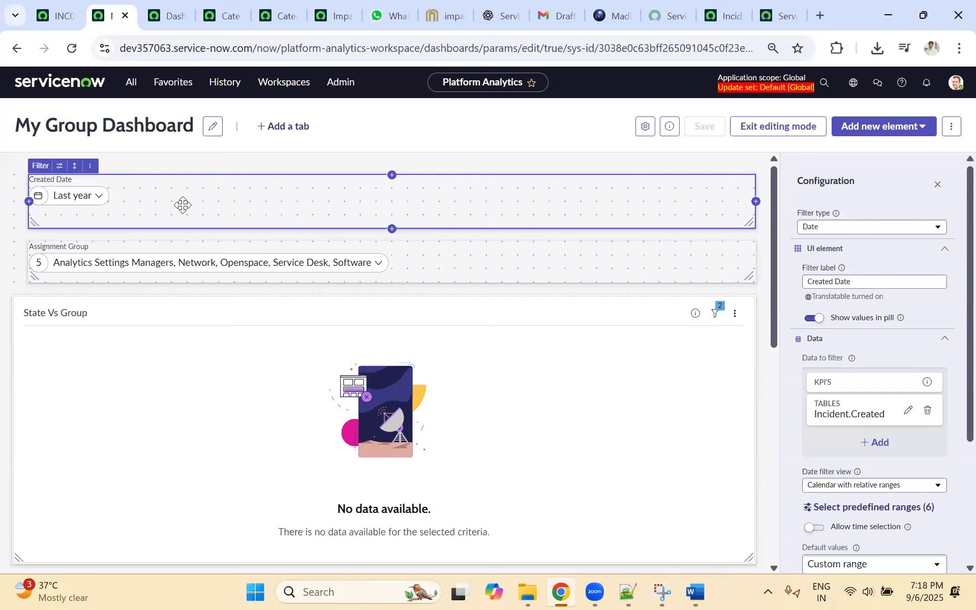
Step: Review the element types that can be added to the dashboard, then leave editing mode without adding any
left_click(914, 128)
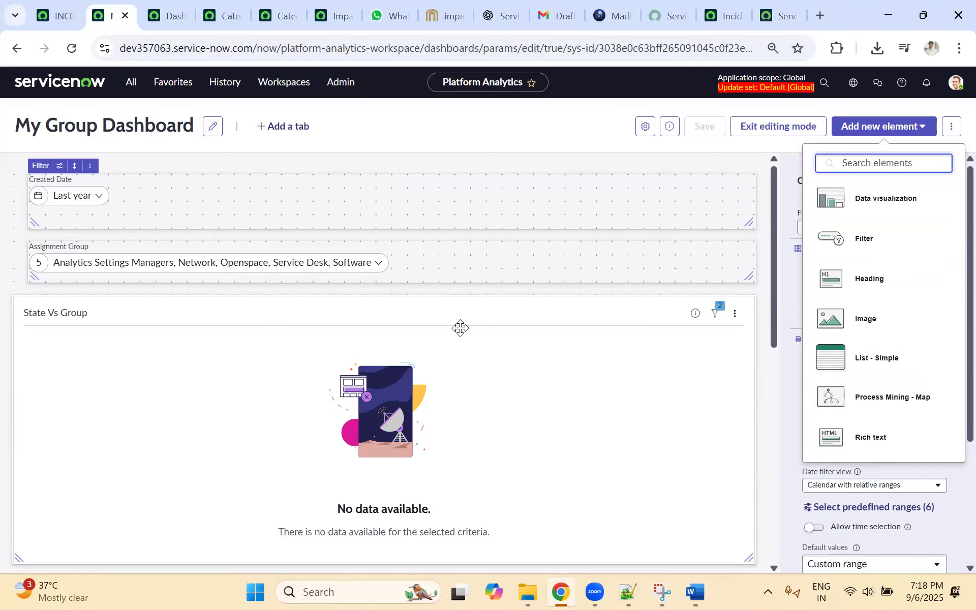
scroll(460, 328, "down", 5)
scroll(458, 328, "up", 5)
left_click(95, 198)
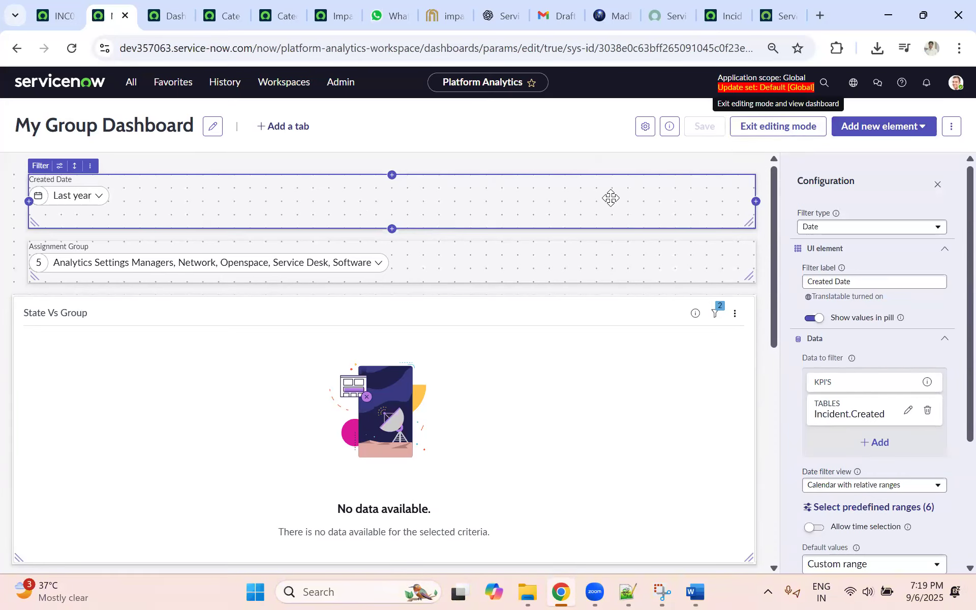
left_click(760, 131)
Step: Apply the YTD range to the Created Date filter and check the dashboard's table, task list and incident widgets
left_click(88, 185)
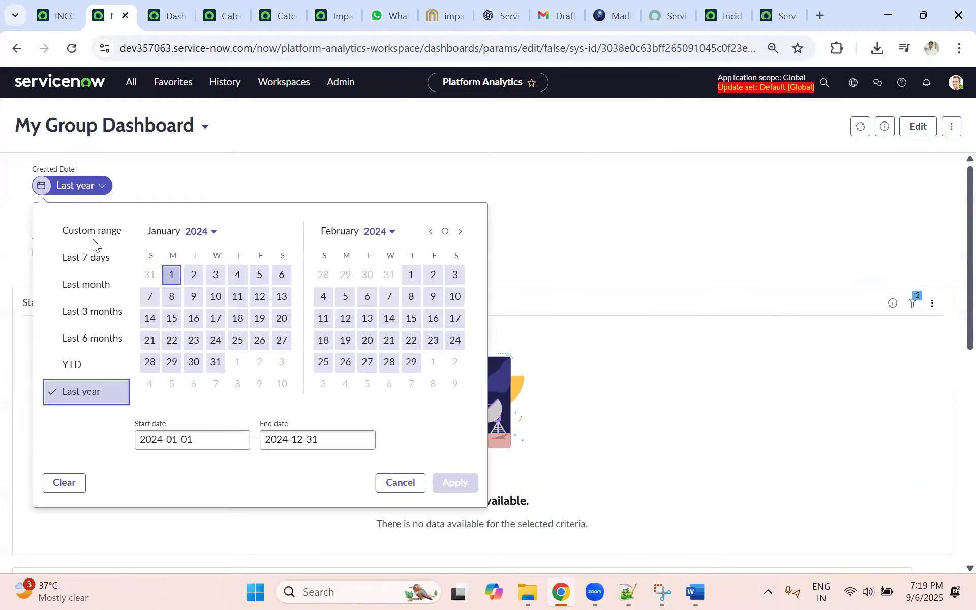
left_click(76, 365)
left_click(454, 482)
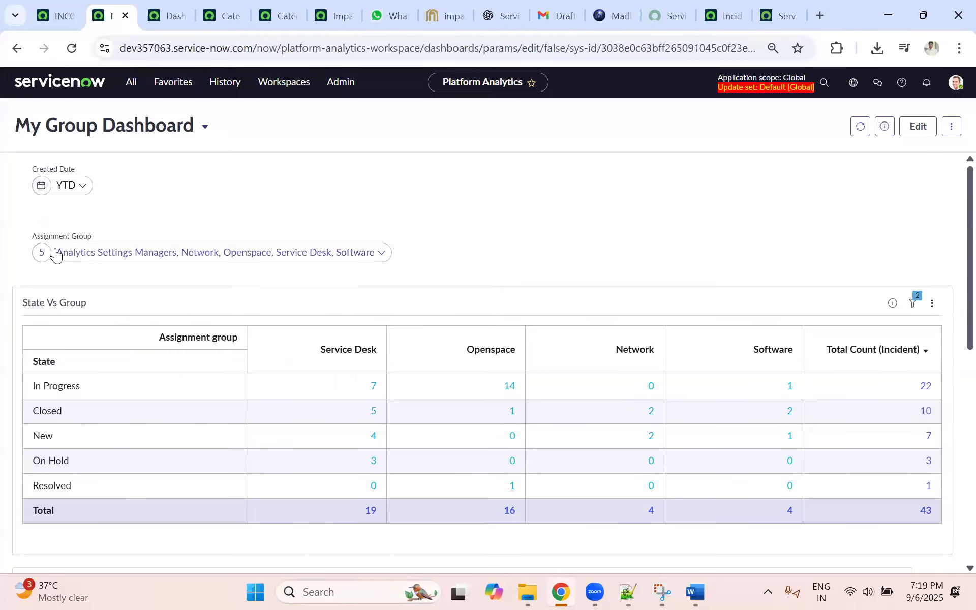
scroll(327, 315, "down", 5)
scroll(327, 321, "down", 3)
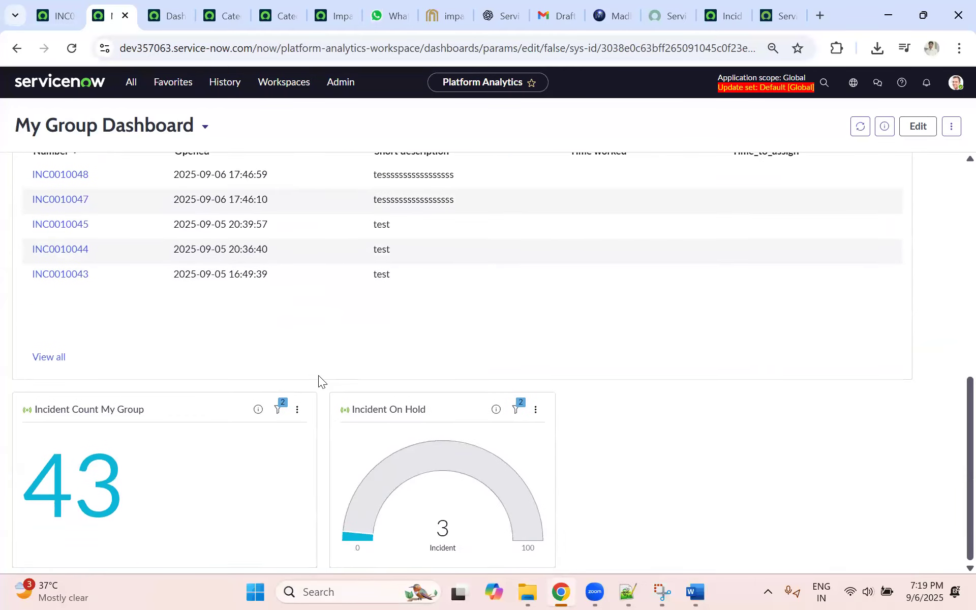
scroll(284, 336, "up", 8)
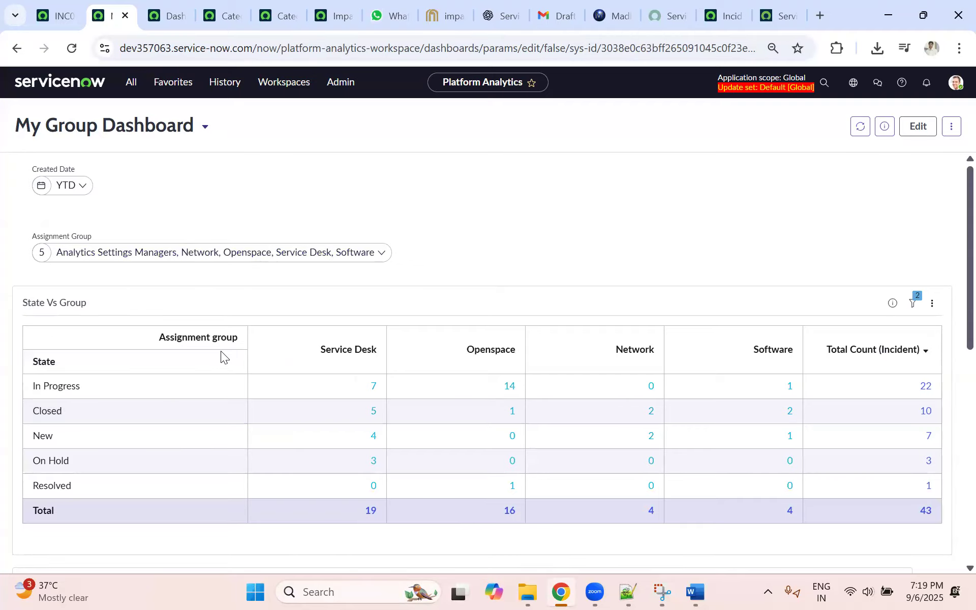
scroll(218, 356, "down", 8)
scroll(137, 406, "up", 10)
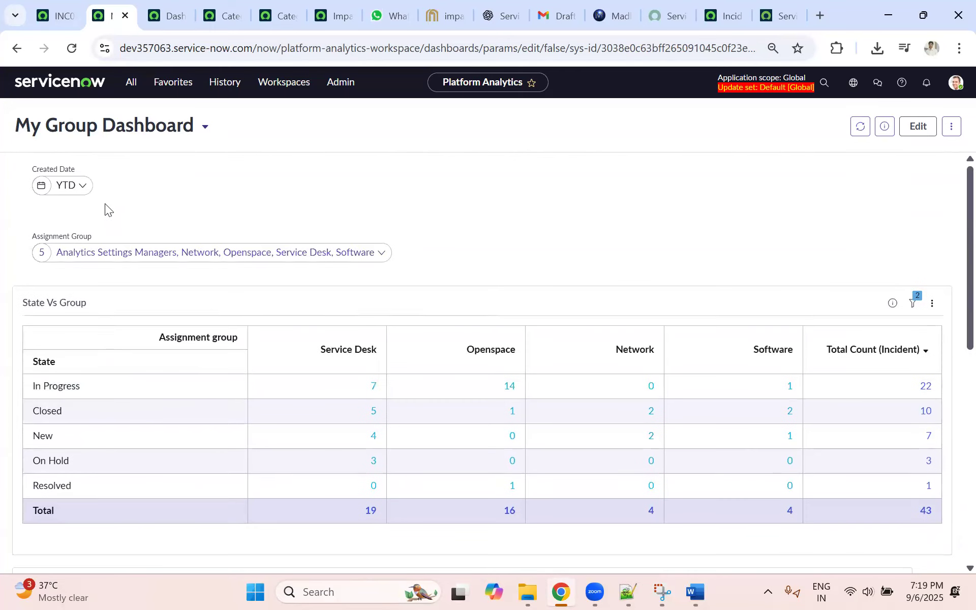
scroll(345, 372, "down", 8)
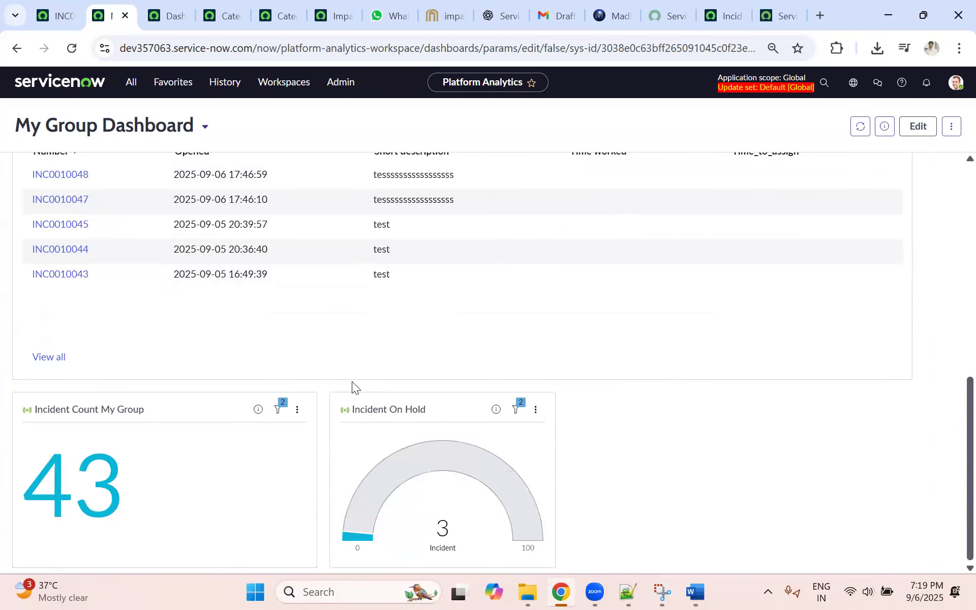
scroll(352, 382, "up", 10)
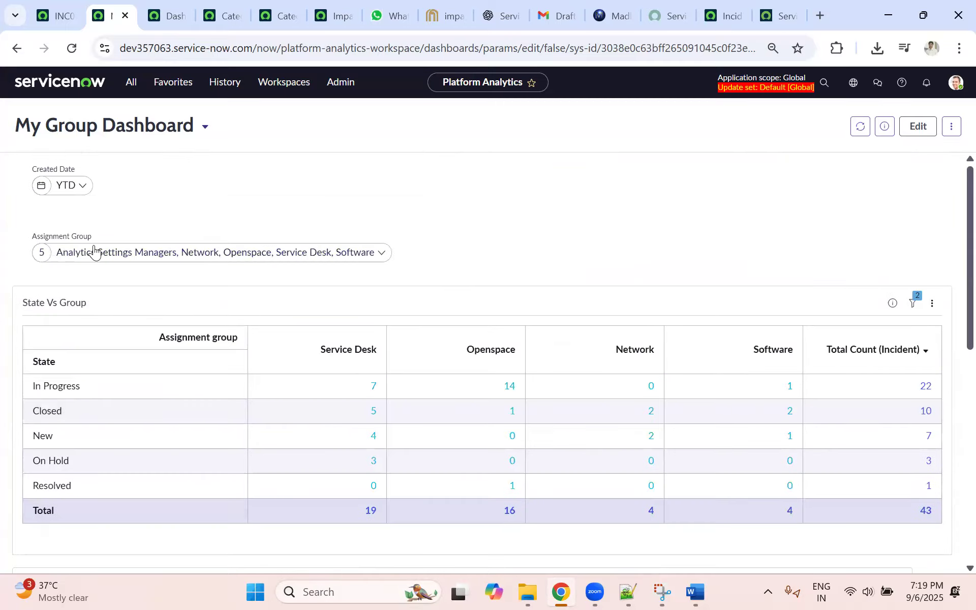
Step: Add ITSM Engineering to the Assignment Group filter's groups and apply the selection
left_click(381, 252)
scroll(97, 404, "down", 15)
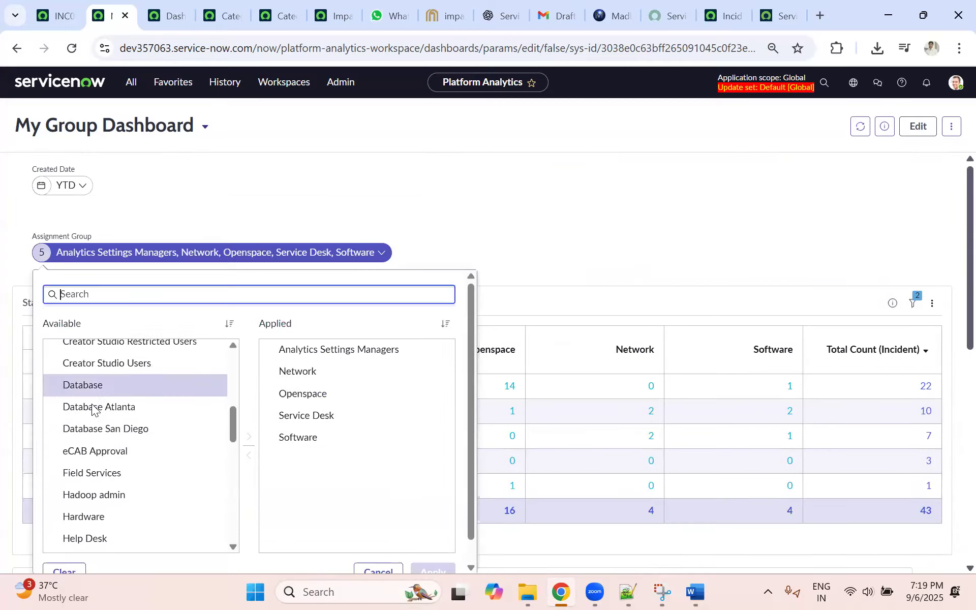
left_click(127, 432)
left_click(249, 436)
left_click(433, 556)
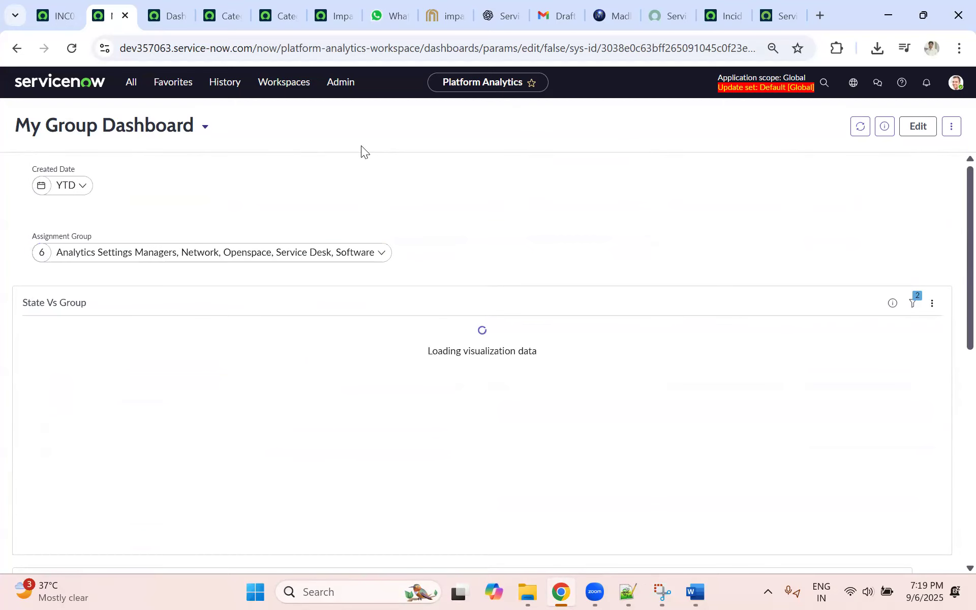
Step: Examine the State Vs Group table, All Active Tasks list, Incident Count My Group and Incident On Hold widgets with both filters applied
scroll(488, 254, "down", 4)
scroll(449, 249, "down", 5)
scroll(449, 250, "up", 8)
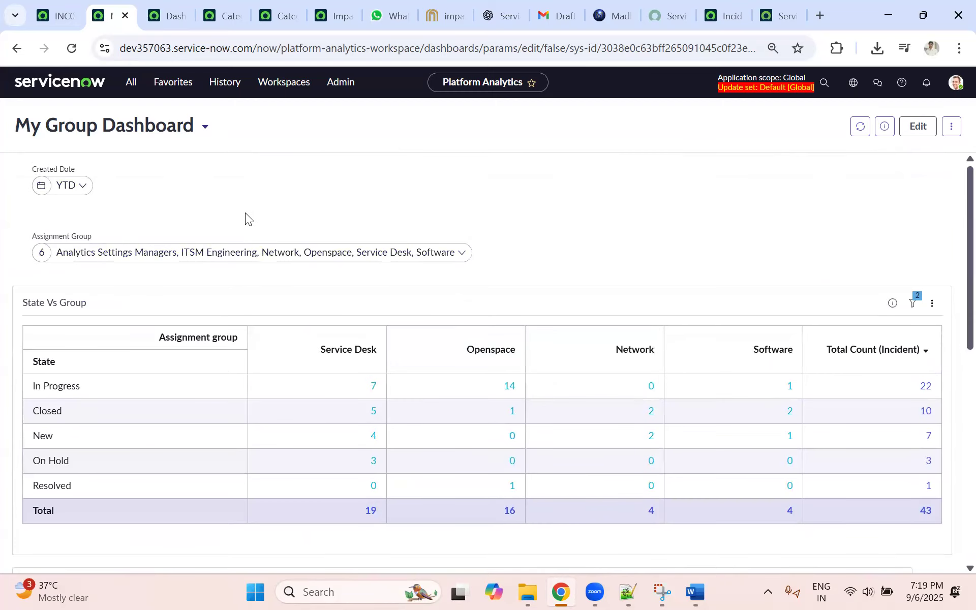
scroll(155, 257, "down", 6)
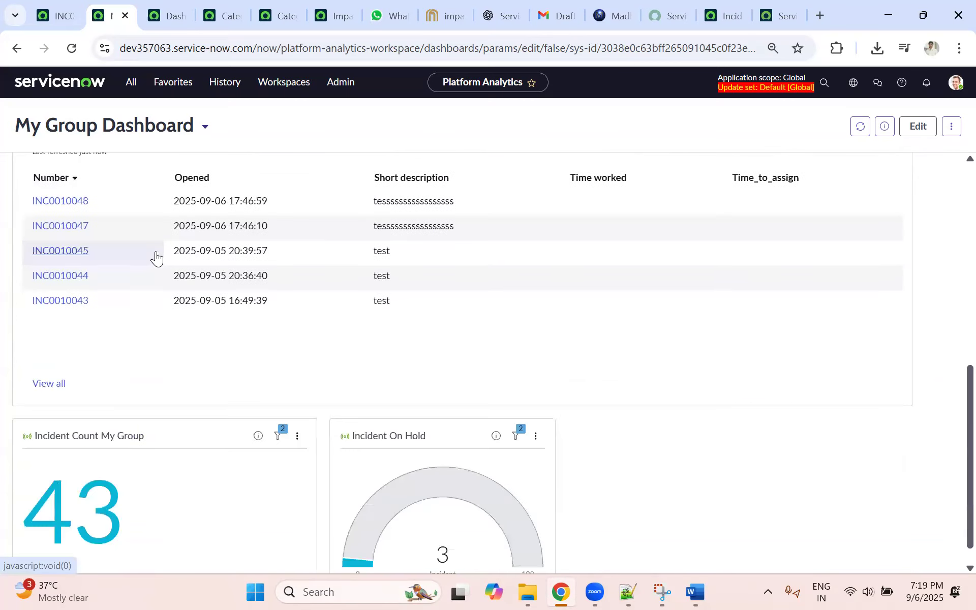
scroll(155, 256, "up", 6)
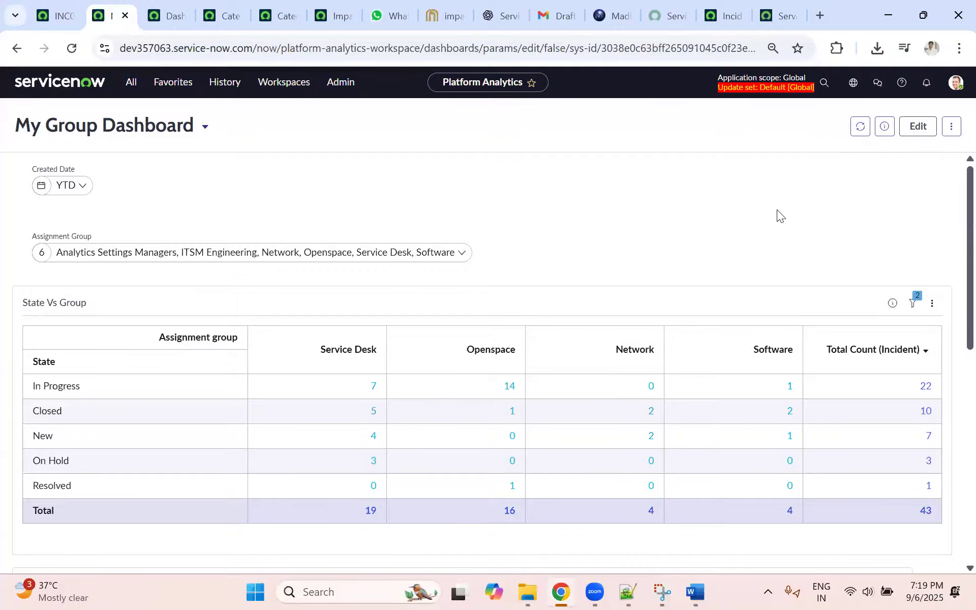
scroll(645, 253, "down", 5)
scroll(640, 242, "up", 5)
scroll(635, 226, "down", 10)
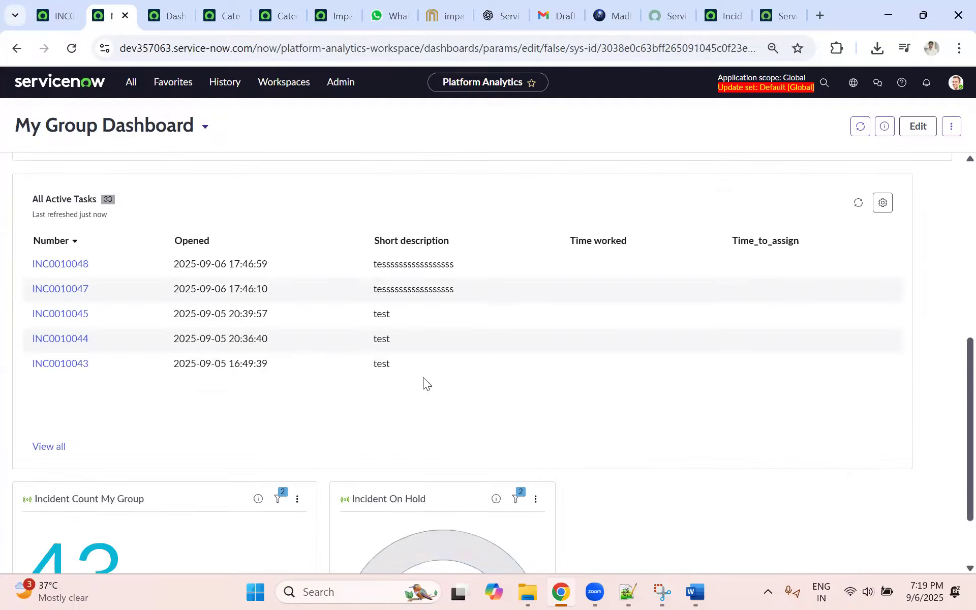
scroll(466, 354, "up", 8)
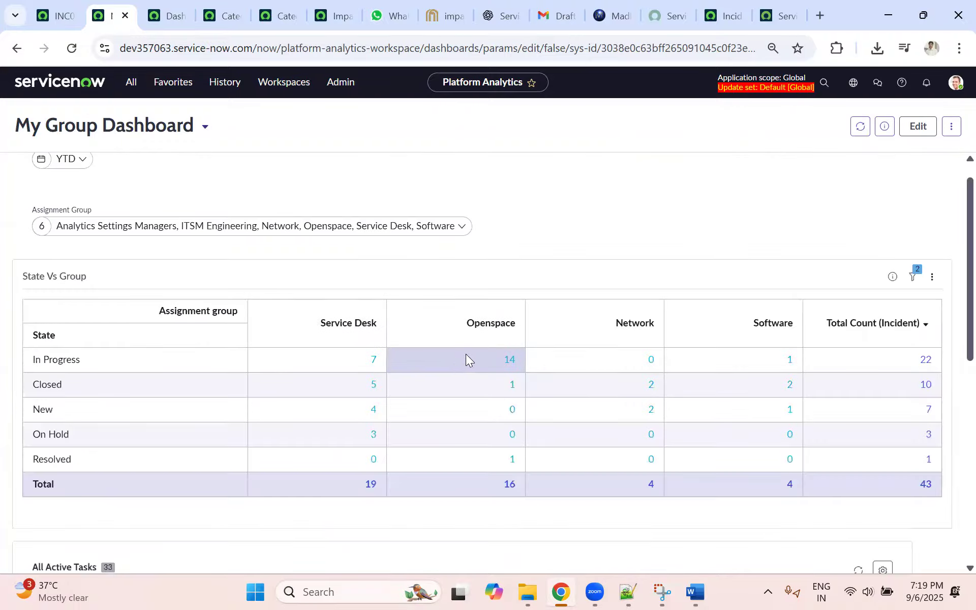
scroll(237, 353, "down", 6)
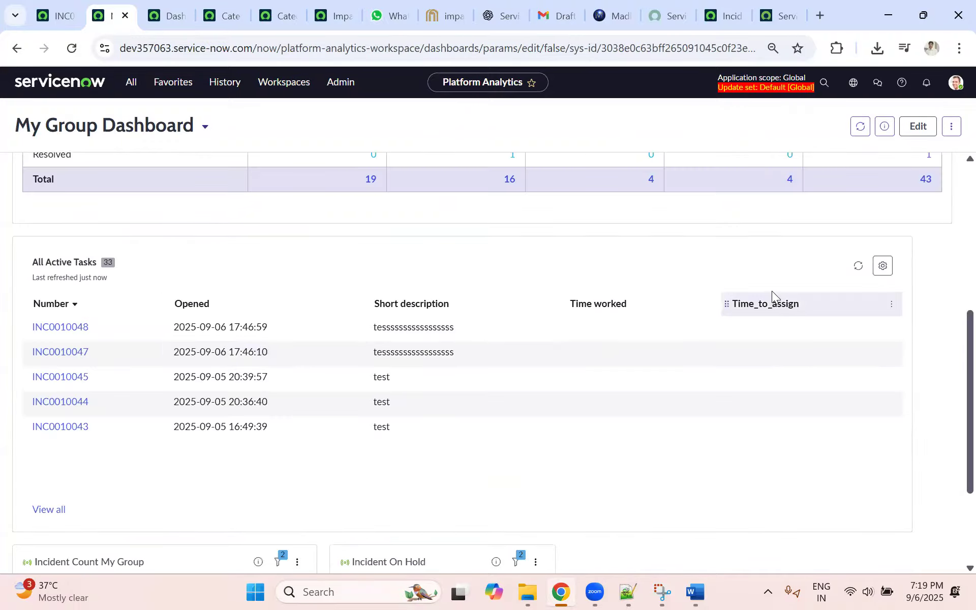
Step: Open the dashboard for editing and review the All Active Tasks list's configuration, including its Header and Advanced settings
left_click(918, 127)
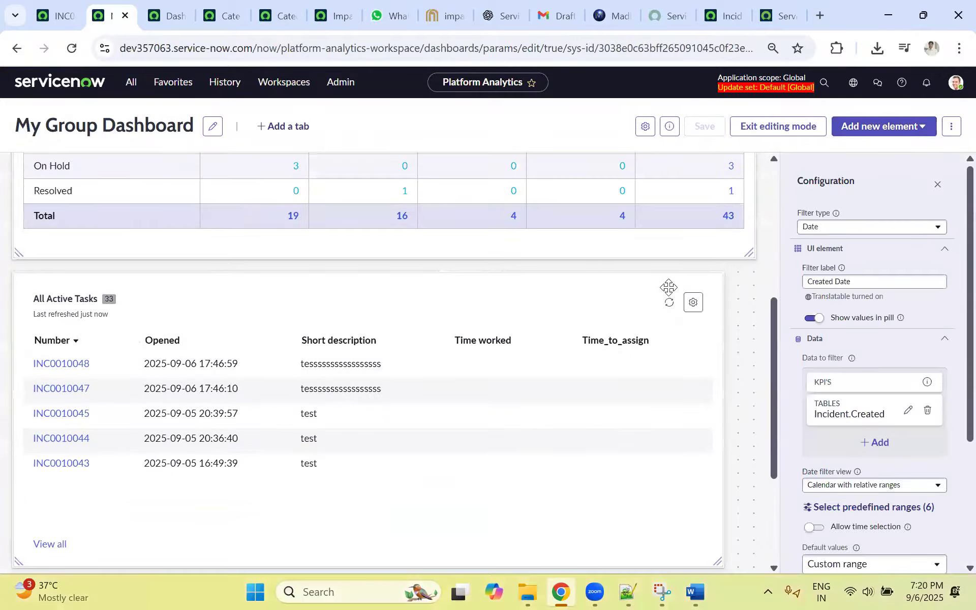
left_click(616, 300)
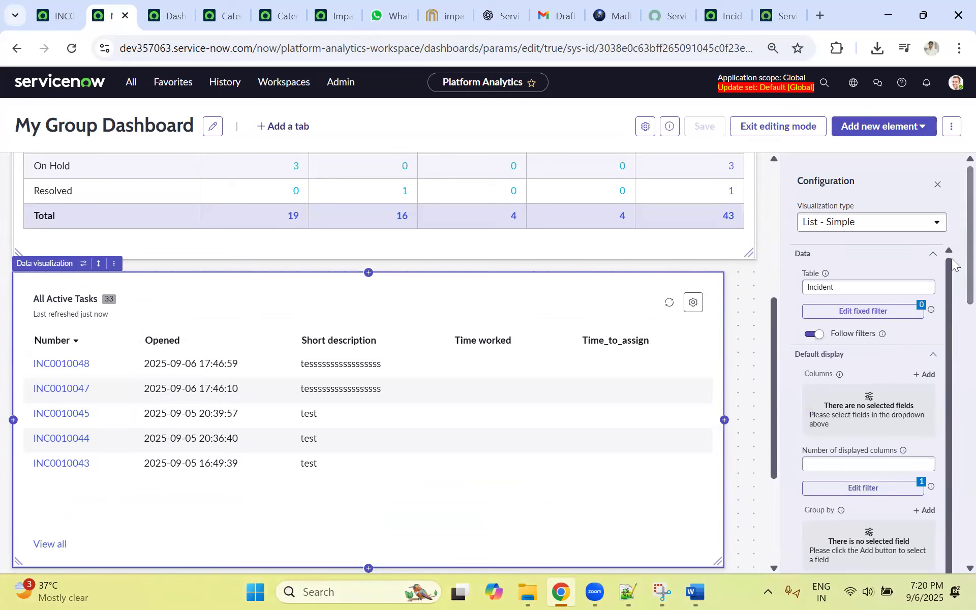
scroll(954, 351, "down", 10)
scroll(954, 477, "down", 4)
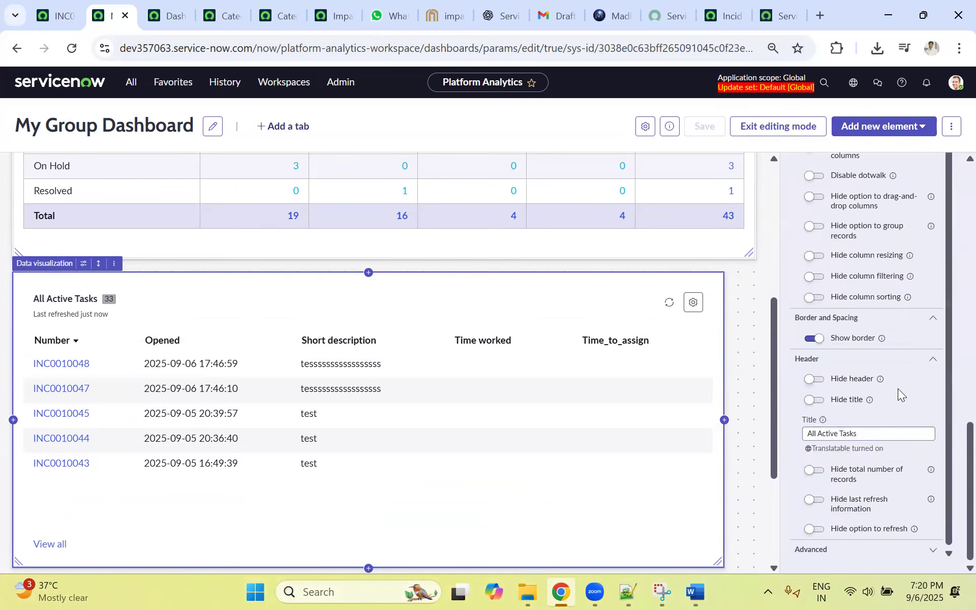
left_click(926, 550)
scroll(911, 447, "down", 3)
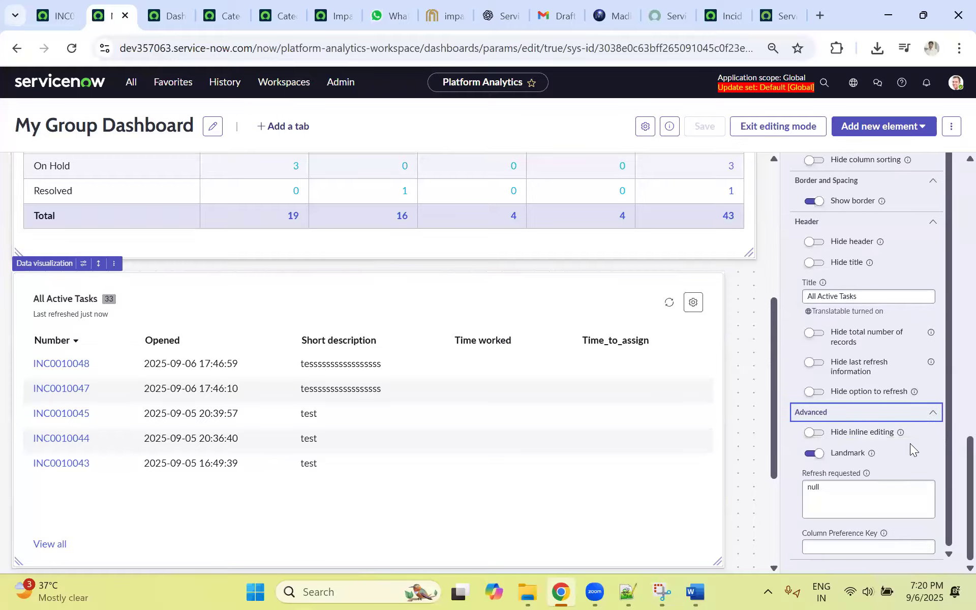
scroll(906, 316, "up", 7)
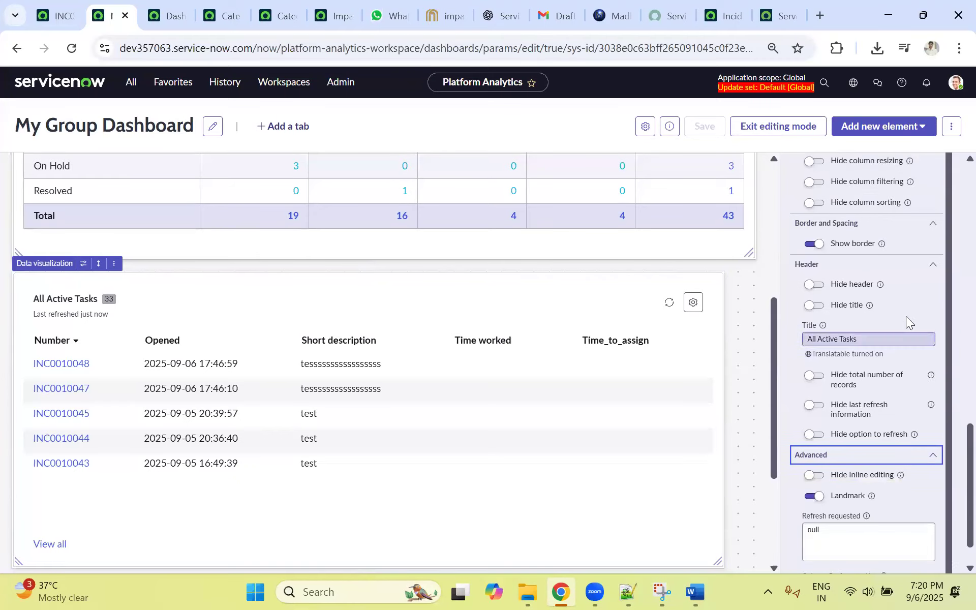
scroll(653, 248, "up", 5)
Step: View the State Vs Group table's Data update settings, including Follow filters and Show filter icon
left_click(622, 306)
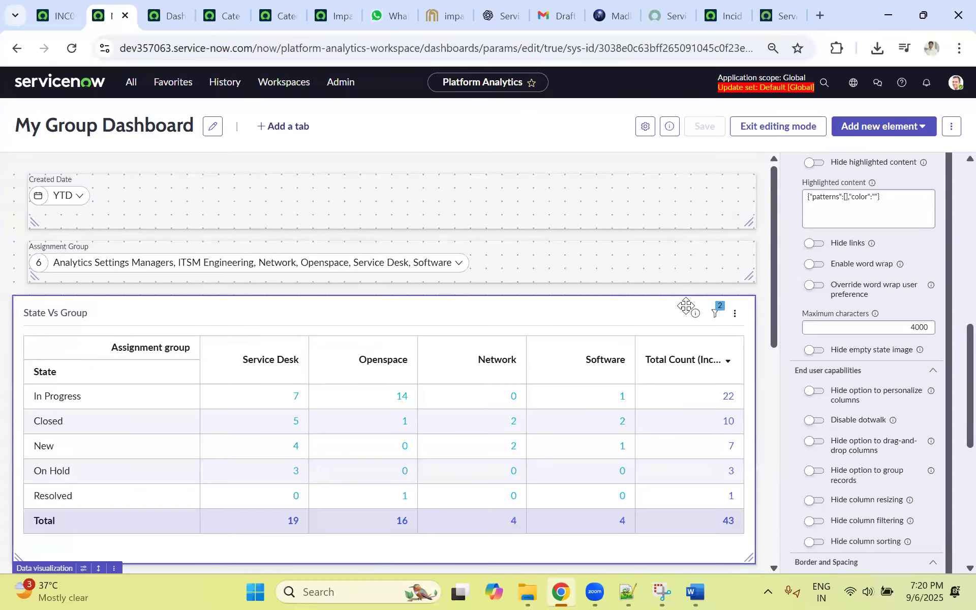
scroll(921, 376, "down", 4)
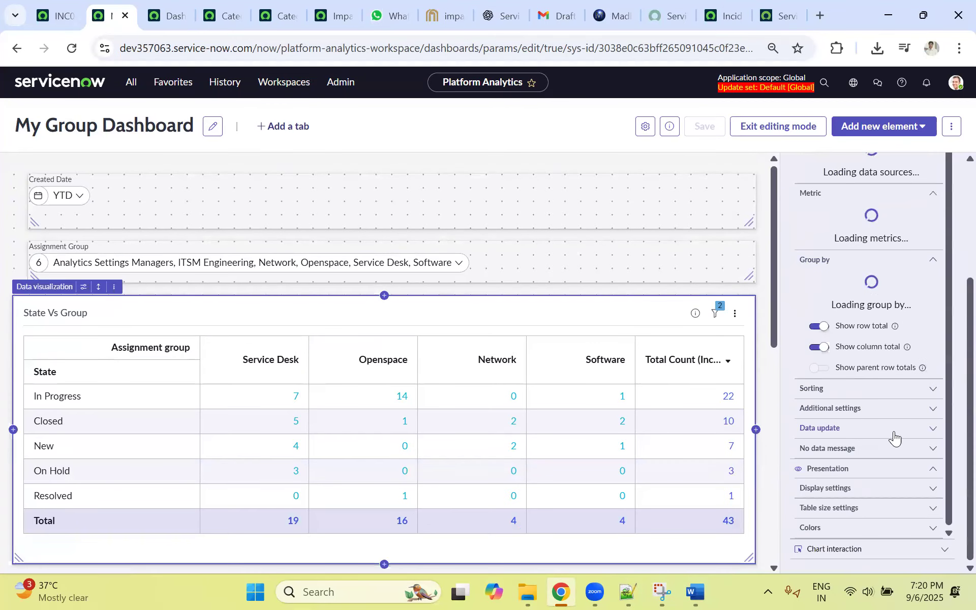
scroll(870, 436, "down", 1)
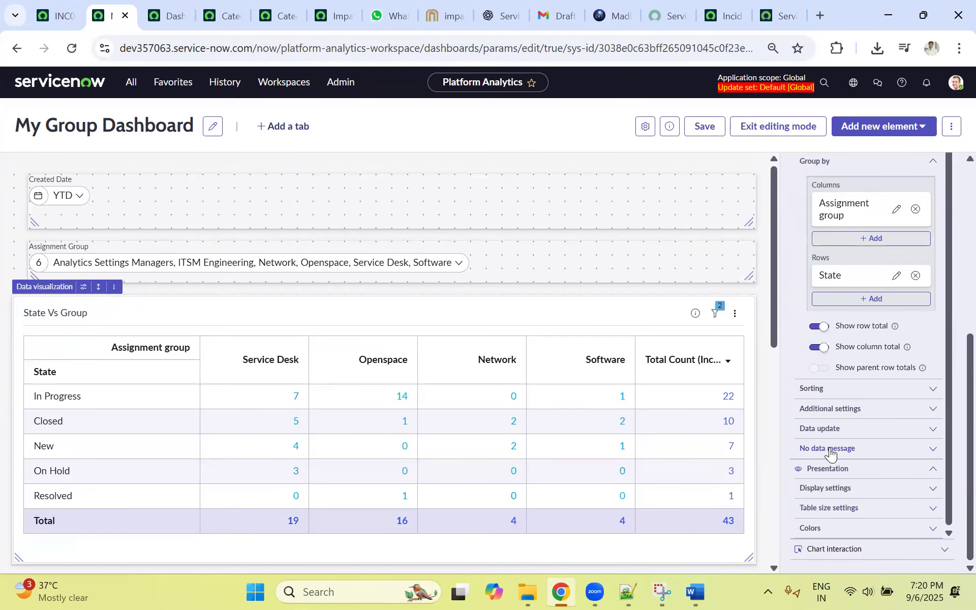
left_click(830, 431)
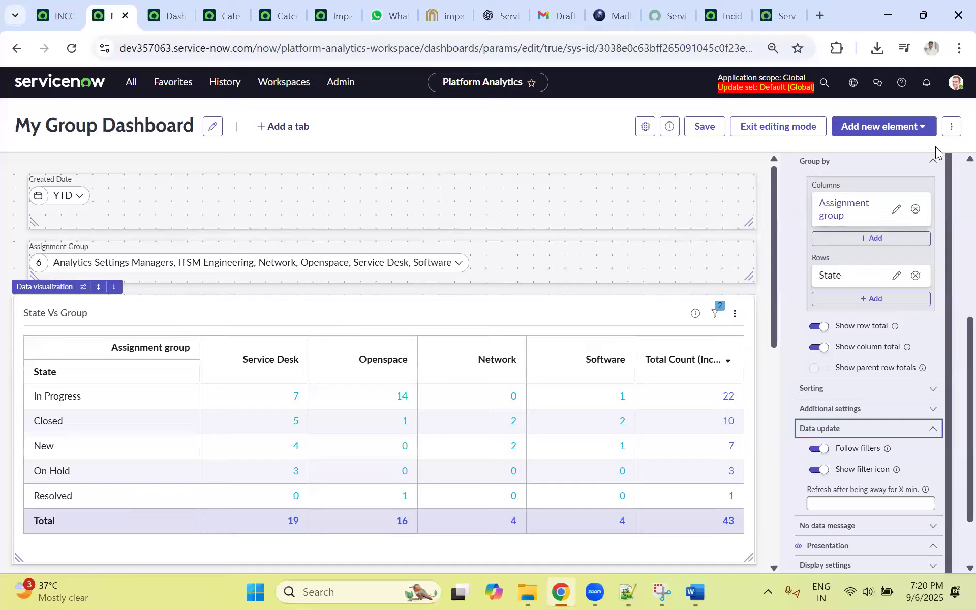
Step: Close the State Vs Group configuration, select the Created Date filter, save the dashboard and leave editing mode
scroll(954, 376, "up", 5)
left_click(938, 186)
left_click(74, 196)
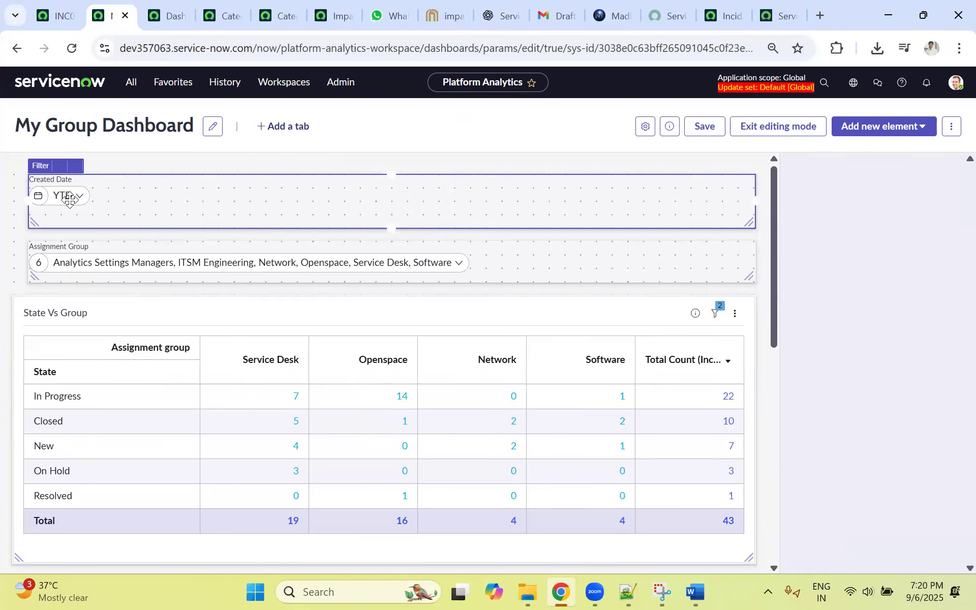
left_click(705, 126)
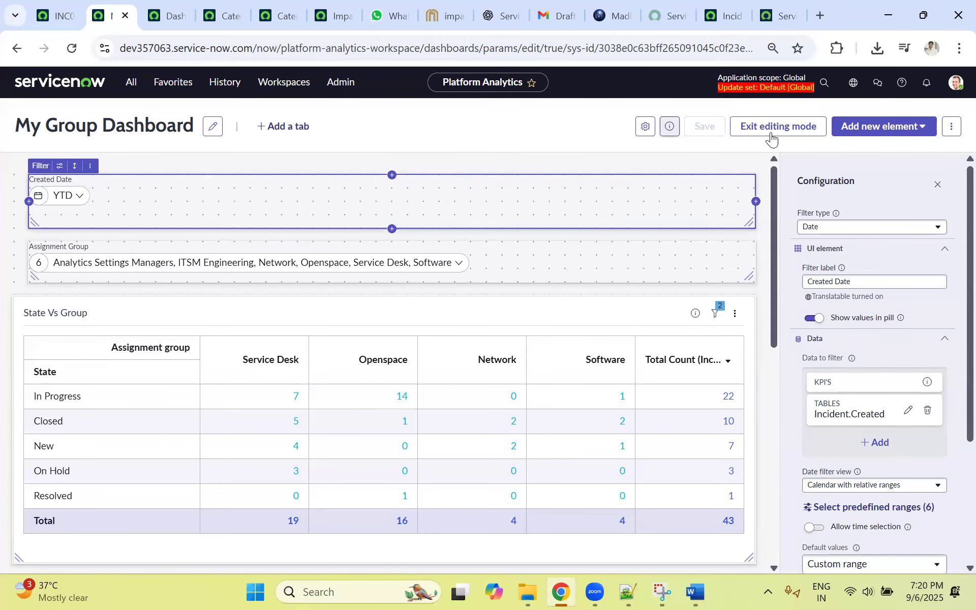
left_click(743, 130)
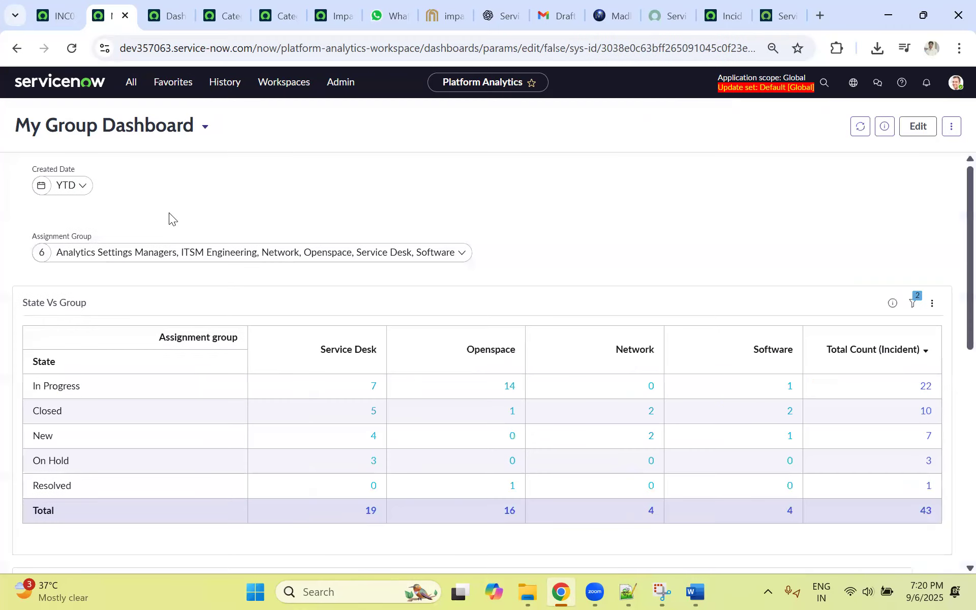
Step: Apply the Last 6 months range to the Created Date filter and check the State Vs Group table
left_click(76, 186)
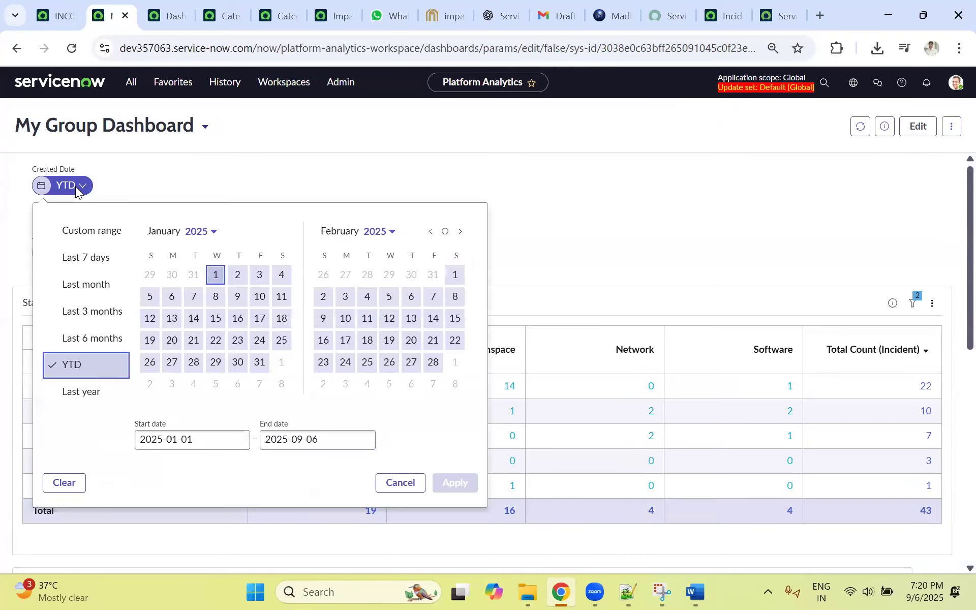
left_click(83, 340)
left_click(457, 483)
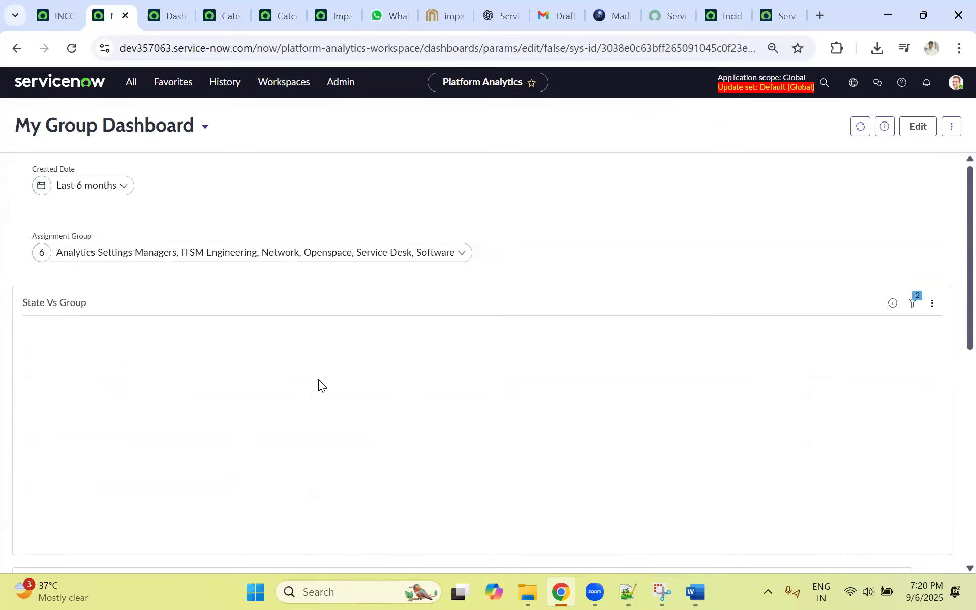
scroll(279, 366, "down", 4)
scroll(306, 343, "up", 2)
scroll(306, 344, "up", 1)
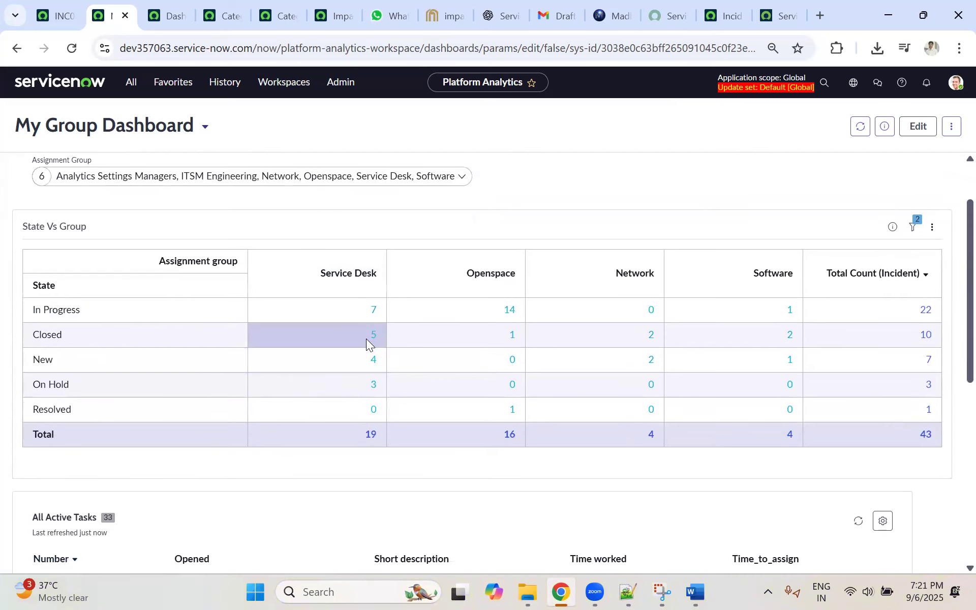
scroll(369, 318, "up", 2)
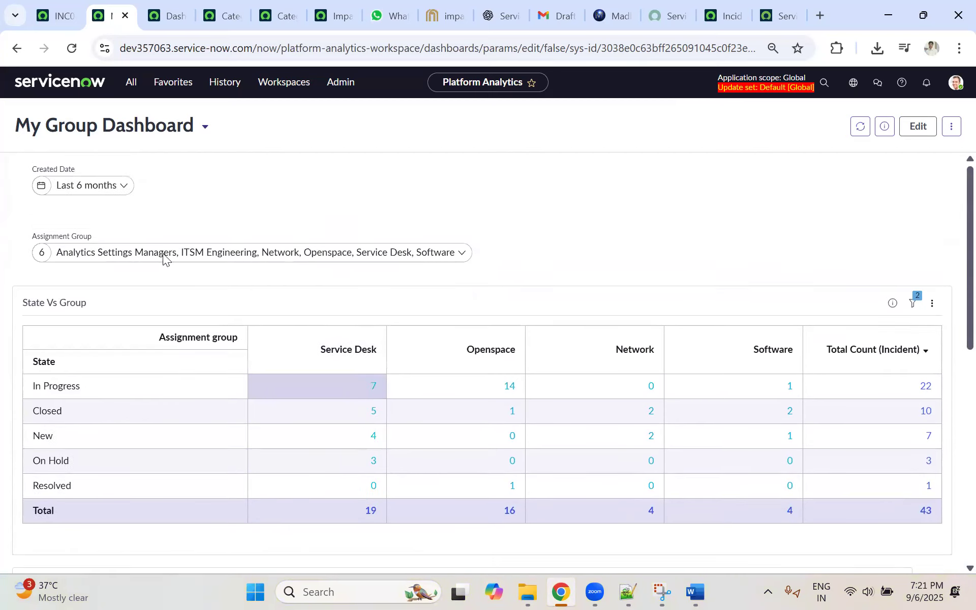
left_click(460, 254)
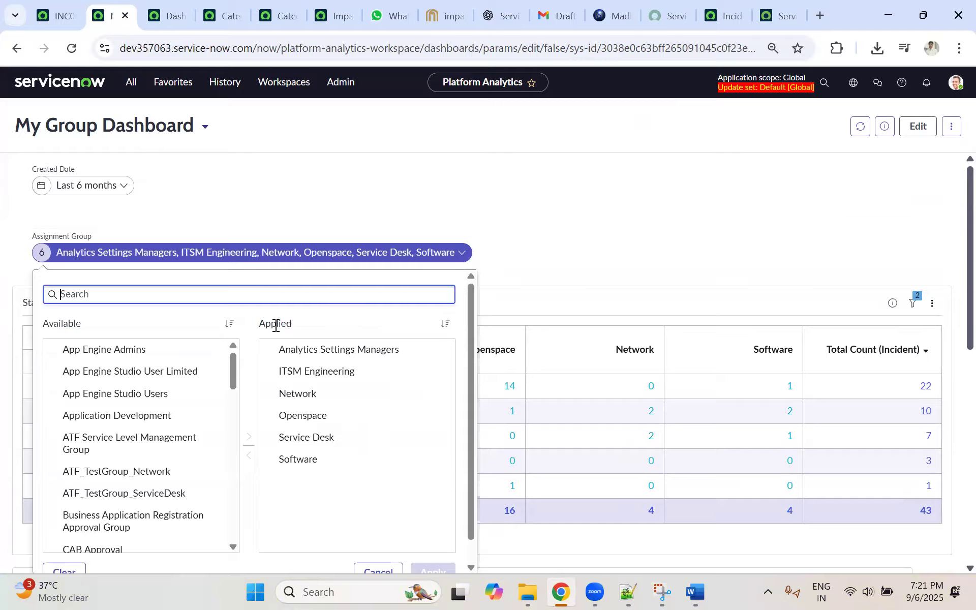
left_click(311, 352)
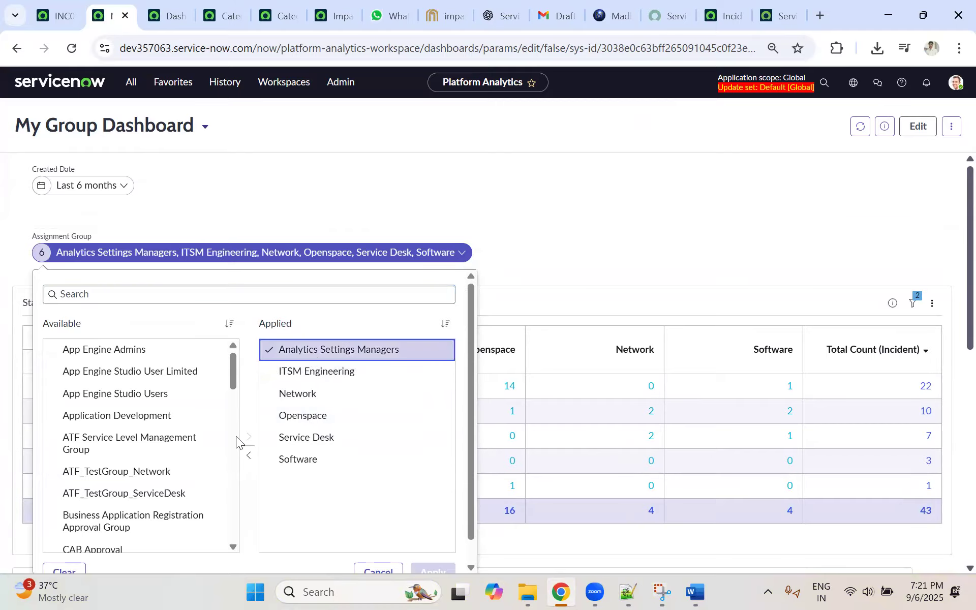
left_click(248, 455)
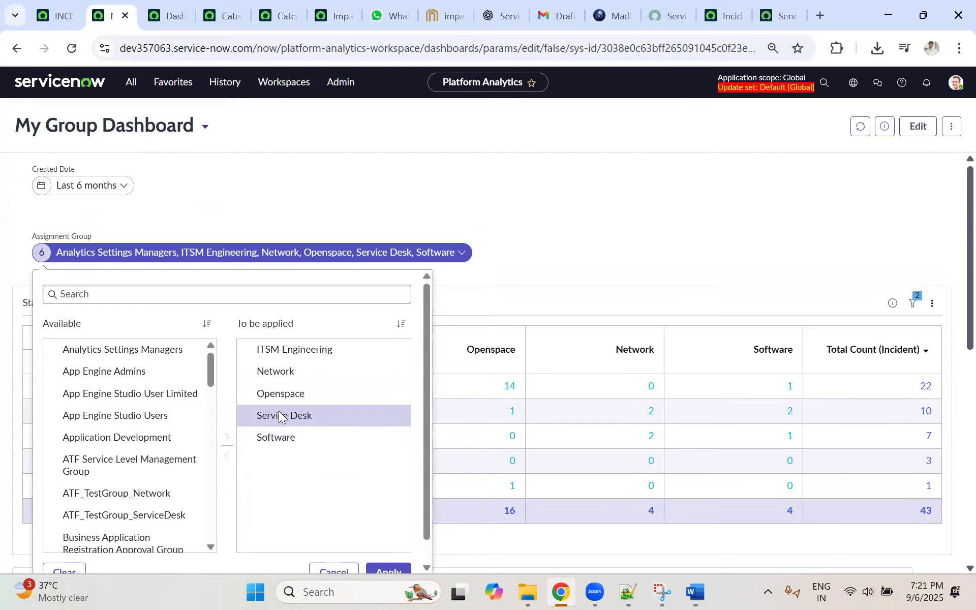
scroll(327, 472, "down", 1)
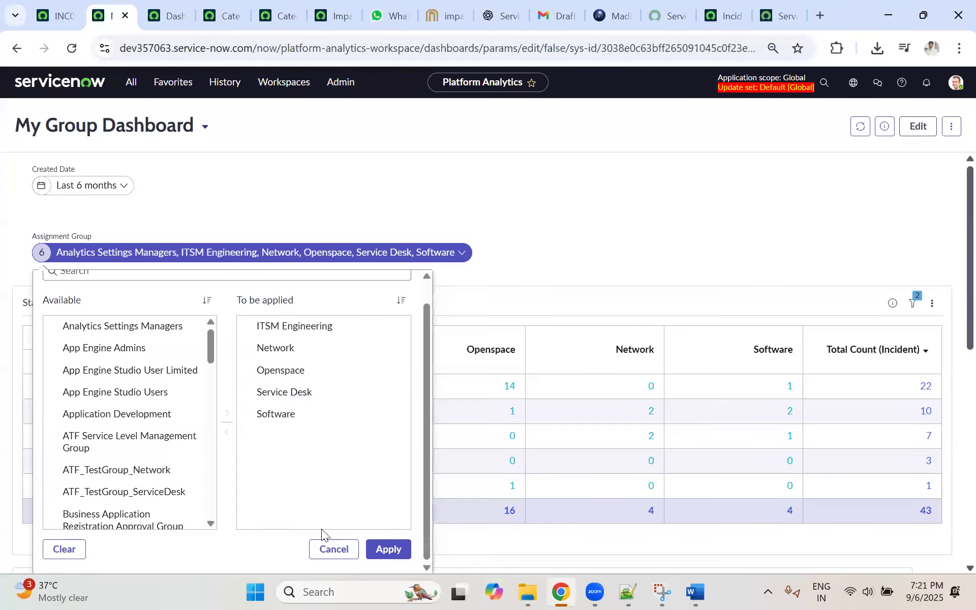
left_click(327, 559)
Step: Review how the State Vs Group table, All Active Tasks list, Incident Count My Group and Incident On Hold widgets reflect the applied filters
scroll(710, 370, "down", 6)
scroll(351, 335, "up", 6)
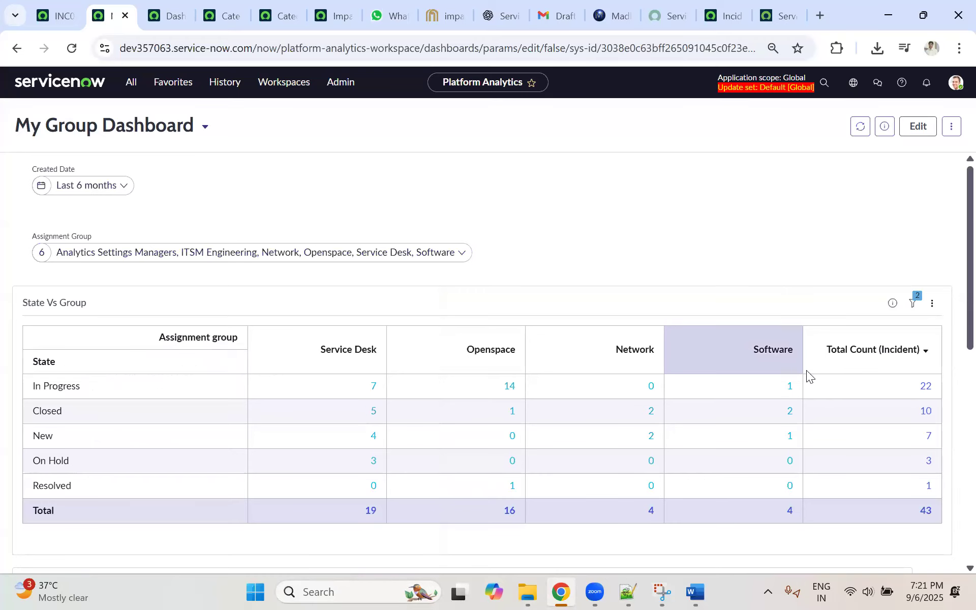
scroll(760, 224, "down", 5)
scroll(367, 381, "down", 5)
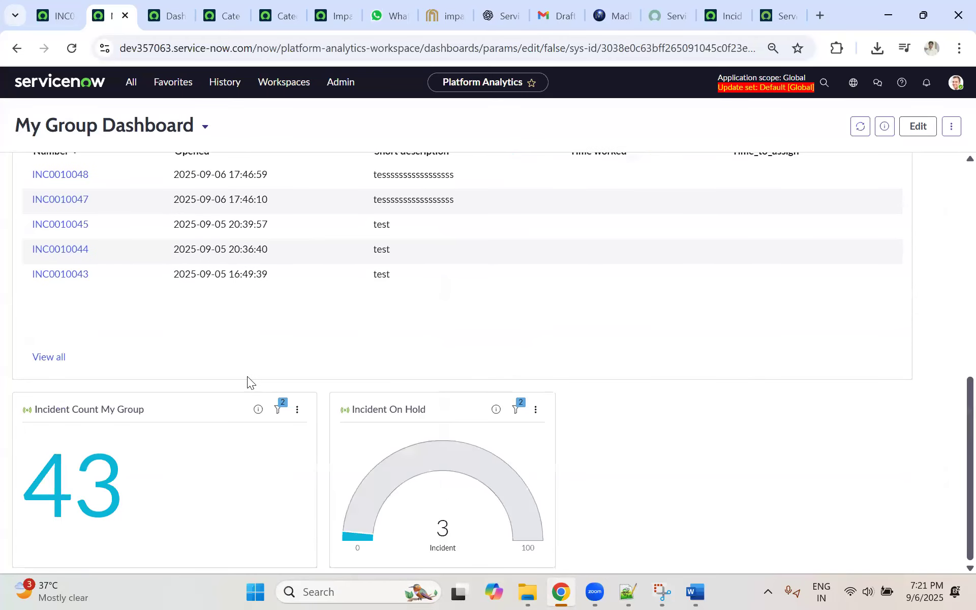
scroll(214, 351, "up", 1)
scroll(116, 312, "down", 1)
scroll(62, 351, "up", 8)
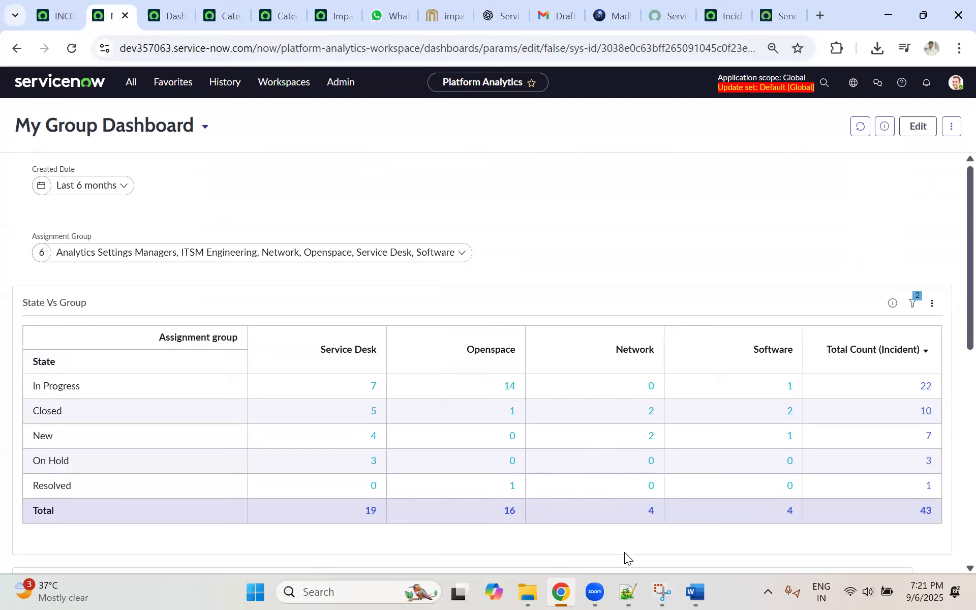
Step: Switch to Notepad++ and read through the notes on the types of reports in ServiceNow
left_click(629, 592)
left_click(465, 267)
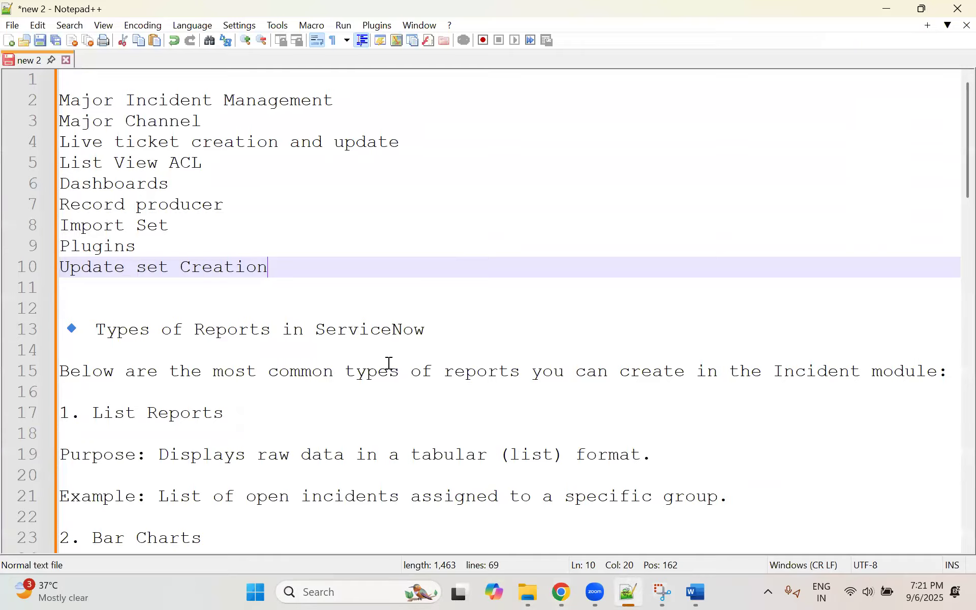
scroll(389, 363, "down", 5)
scroll(389, 362, "down", 6)
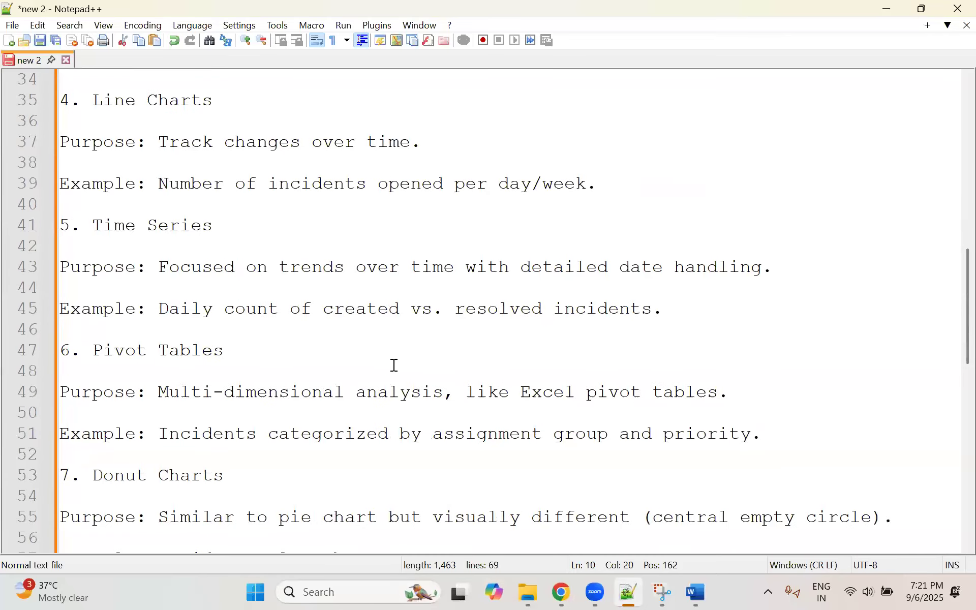
Step: Return to My Group Dashboard in Chrome and look over its filters and all widgets again
left_click(562, 592)
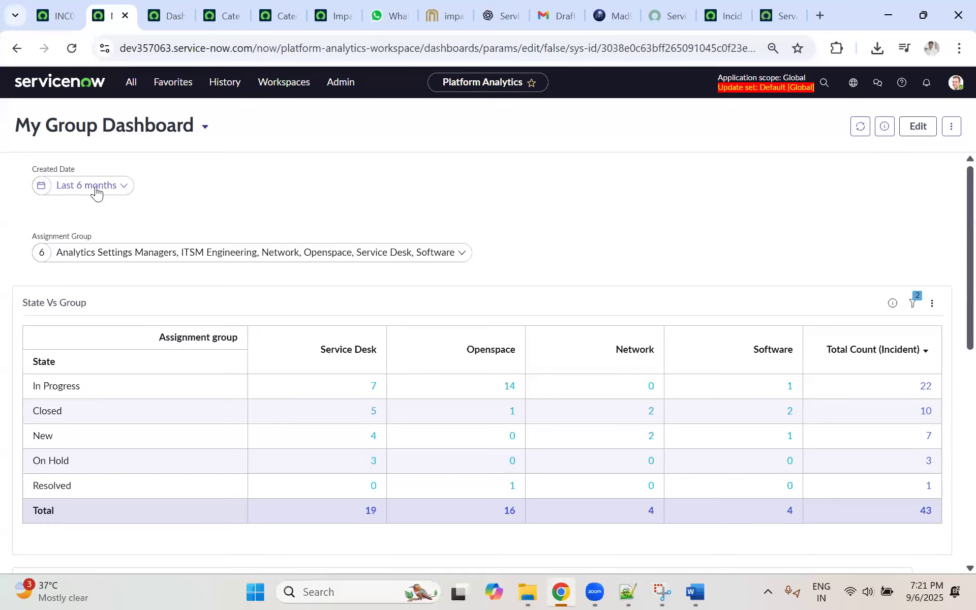
scroll(248, 355, "down", 10)
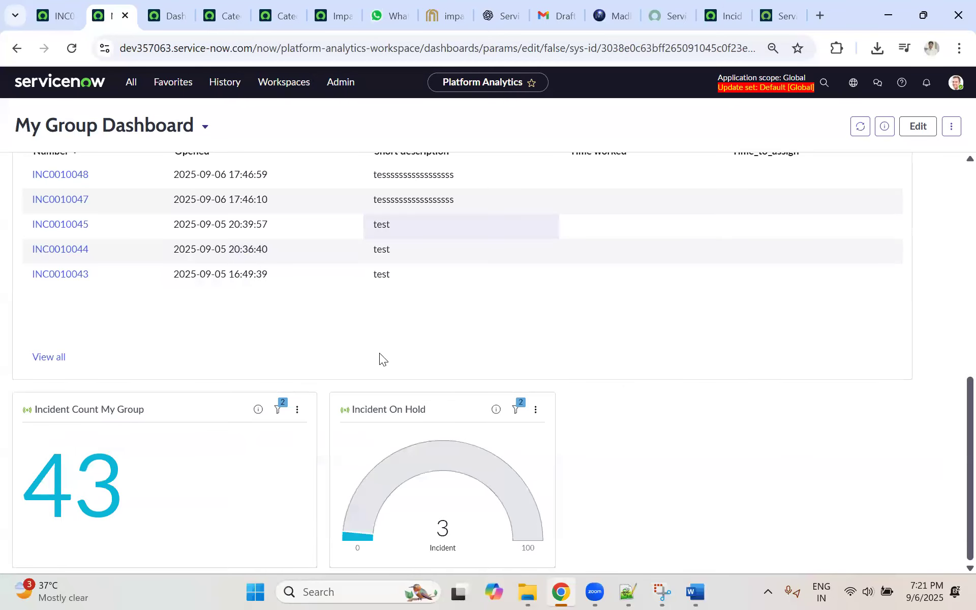
scroll(500, 254, "up", 10)
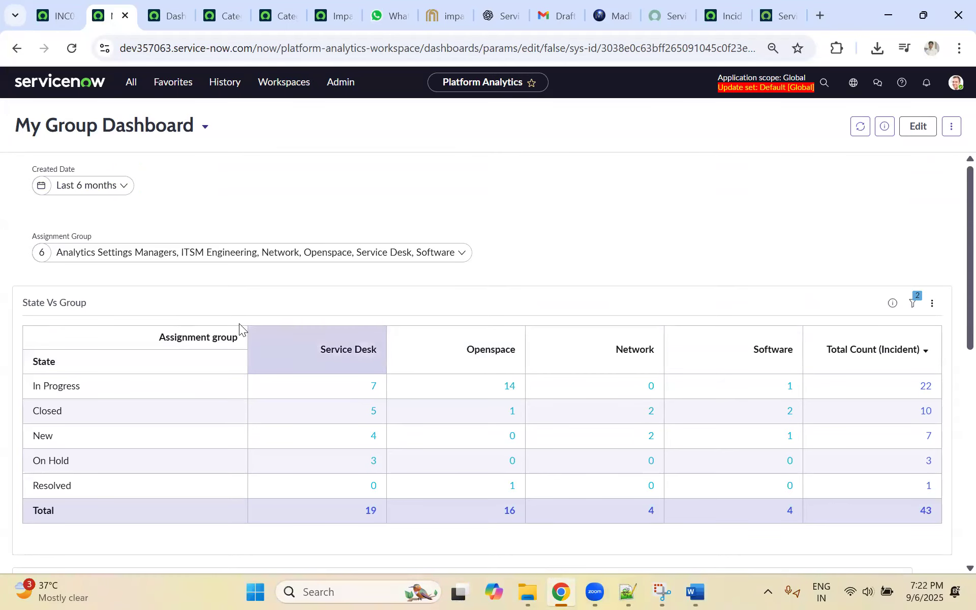
scroll(252, 318, "down", 6)
scroll(188, 332, "down", 2)
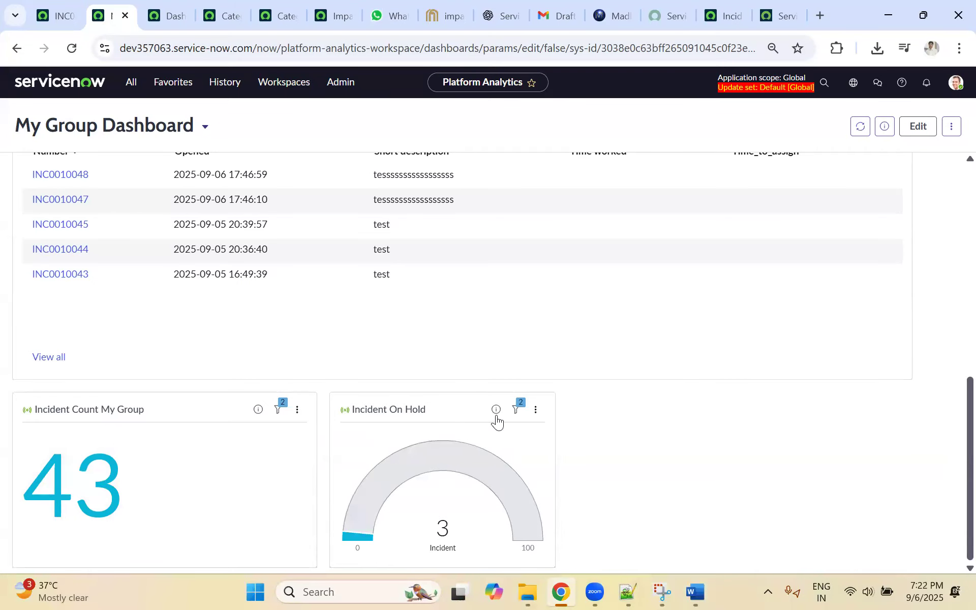
scroll(915, 144, "up", 6)
Step: Open the dashboard for editing, check the Created Date filter's available filter types and close its configuration
left_click(918, 127)
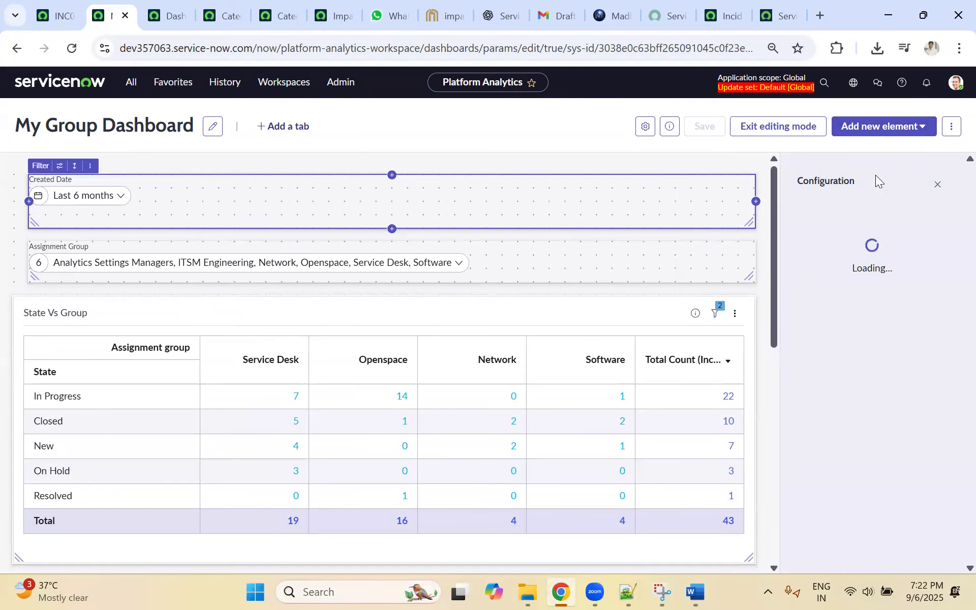
left_click(838, 227)
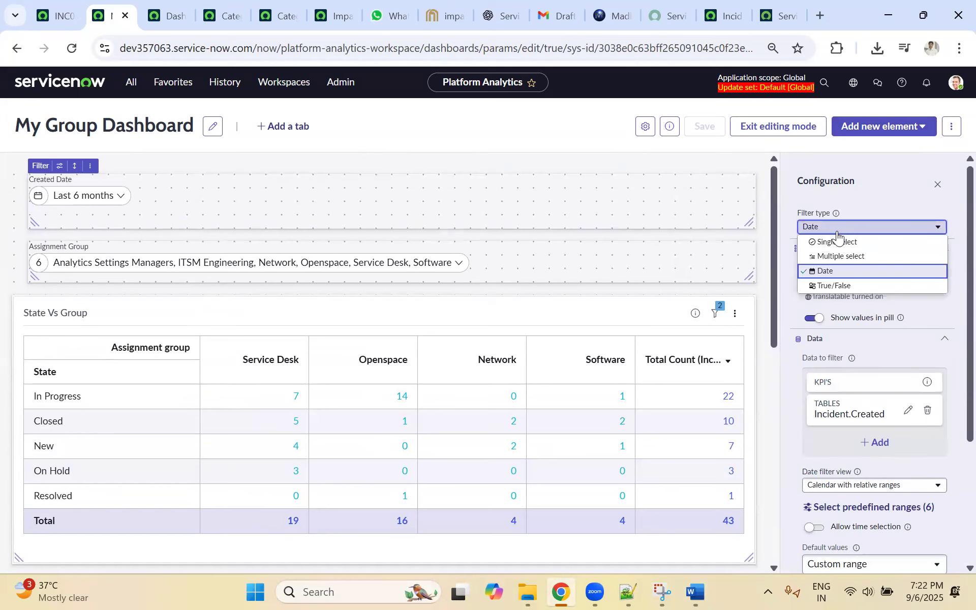
left_click(836, 232)
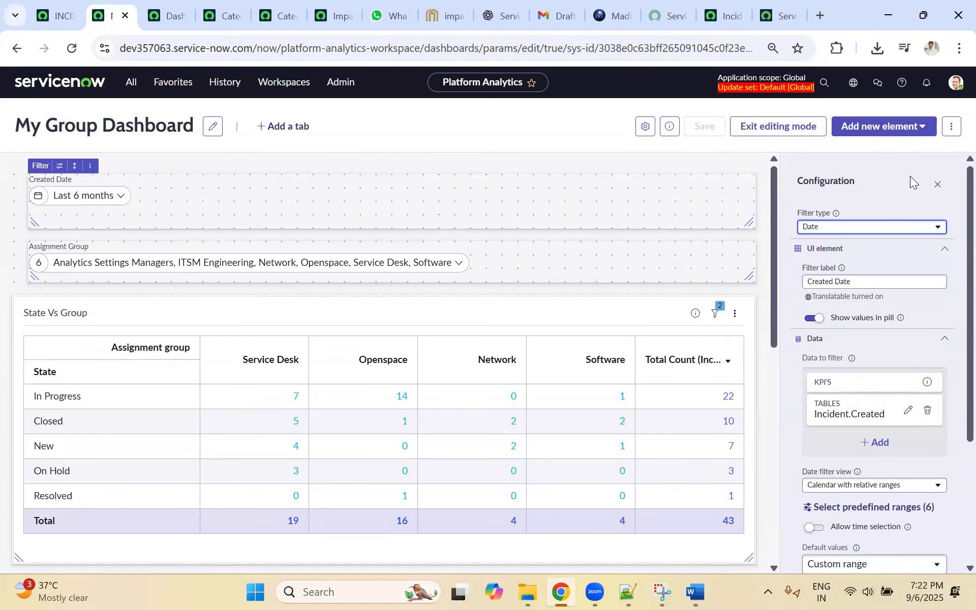
left_click(940, 186)
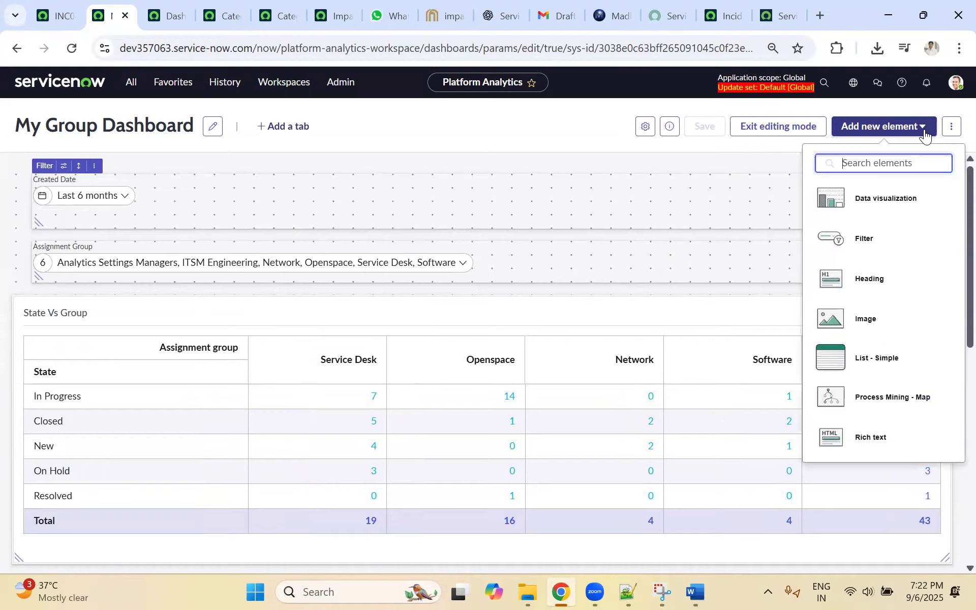
Step: Add a new data visualization to the dashboard, browse the available visualization types and set it to Pie
left_click(888, 200)
left_click(431, 297)
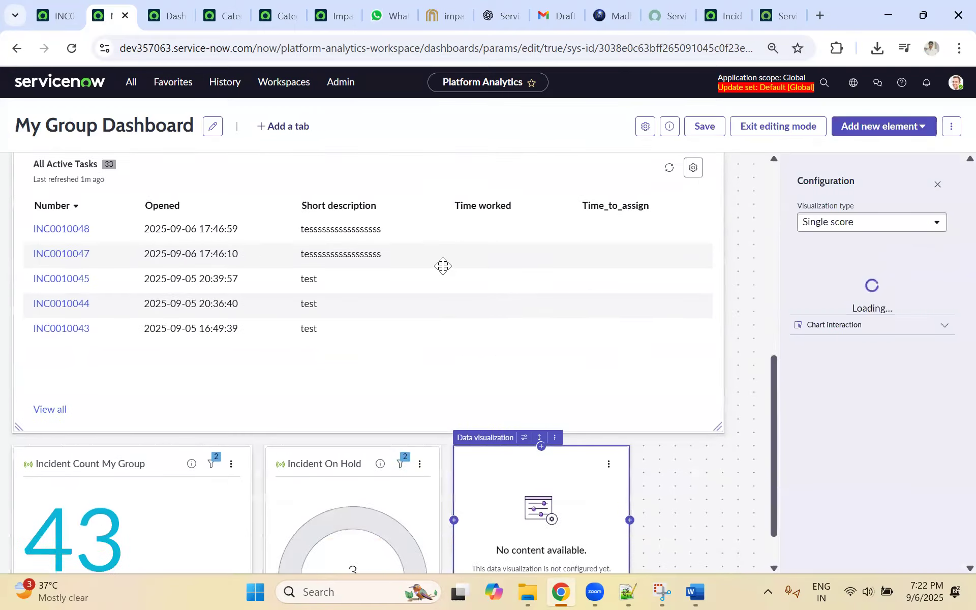
left_click(852, 224)
scroll(870, 315, "down", 5)
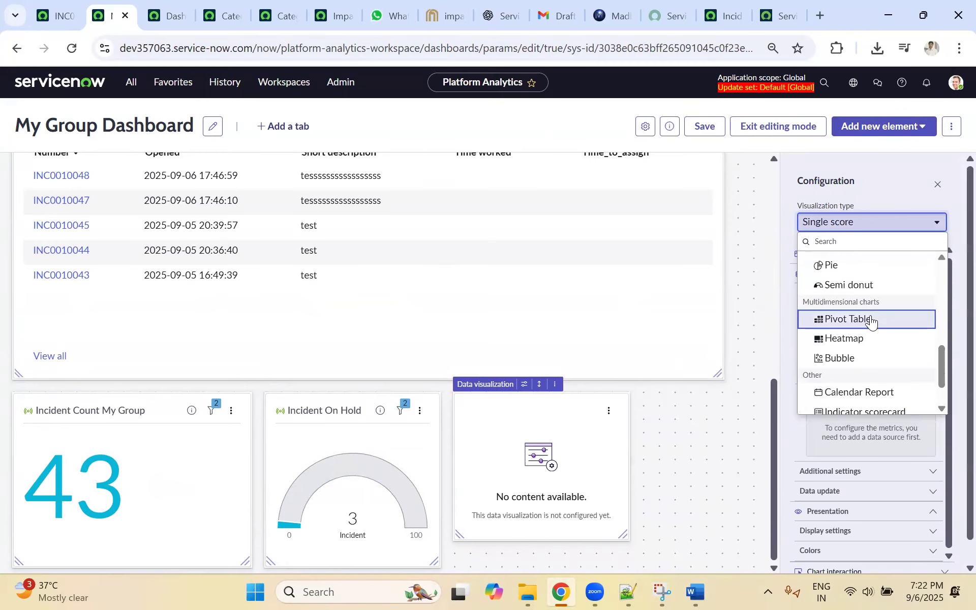
scroll(870, 318, "down", 2)
scroll(870, 315, "up", 3)
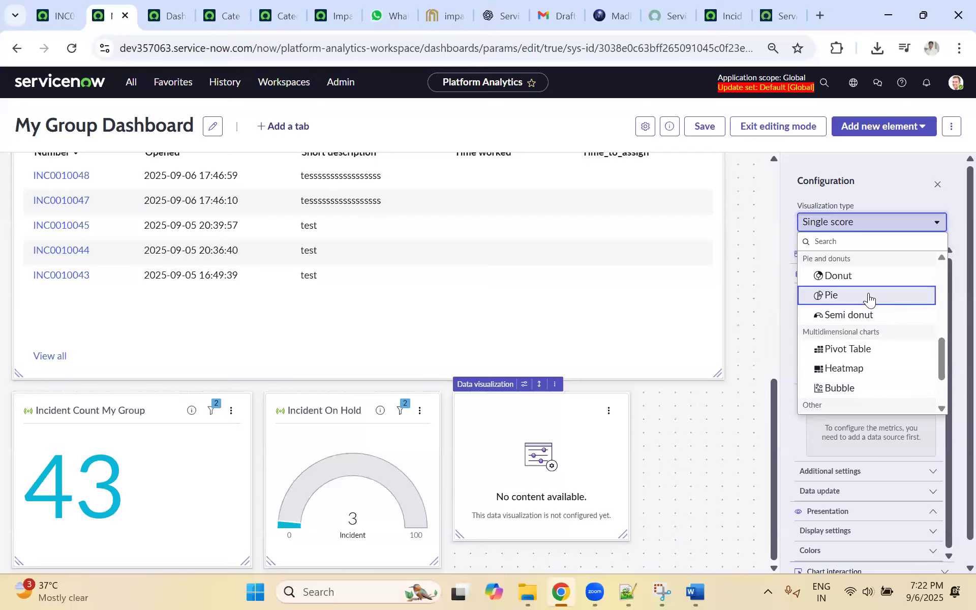
scroll(866, 282, "down", 2)
scroll(859, 287, "up", 2)
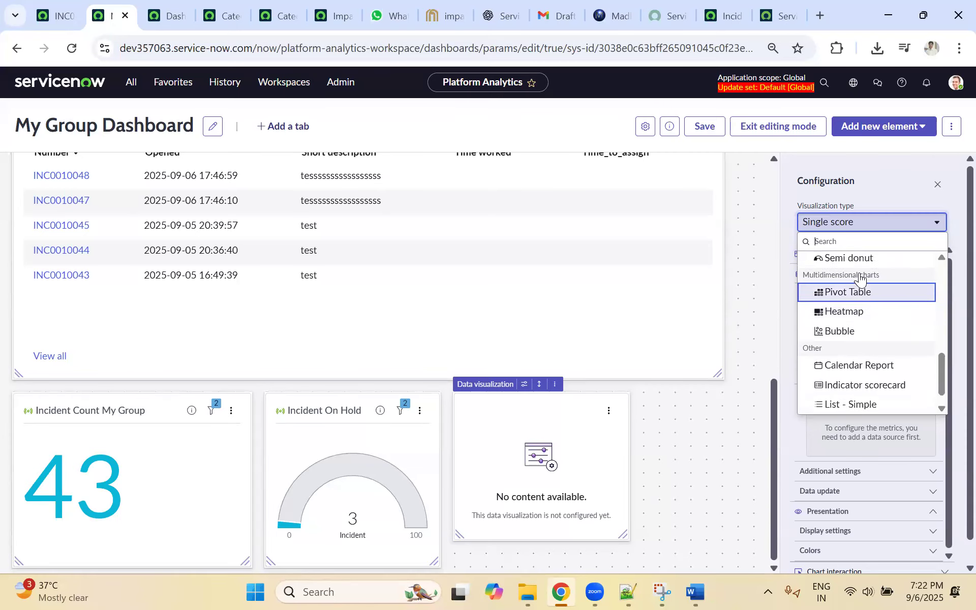
scroll(859, 288, "up", 2)
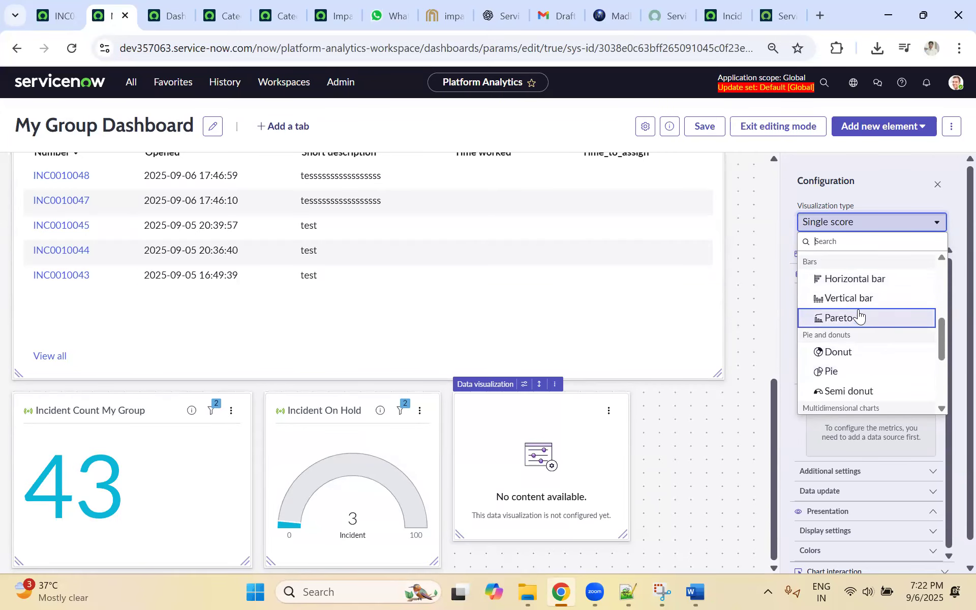
scroll(864, 304, "up", 2)
scroll(867, 274, "up", 2)
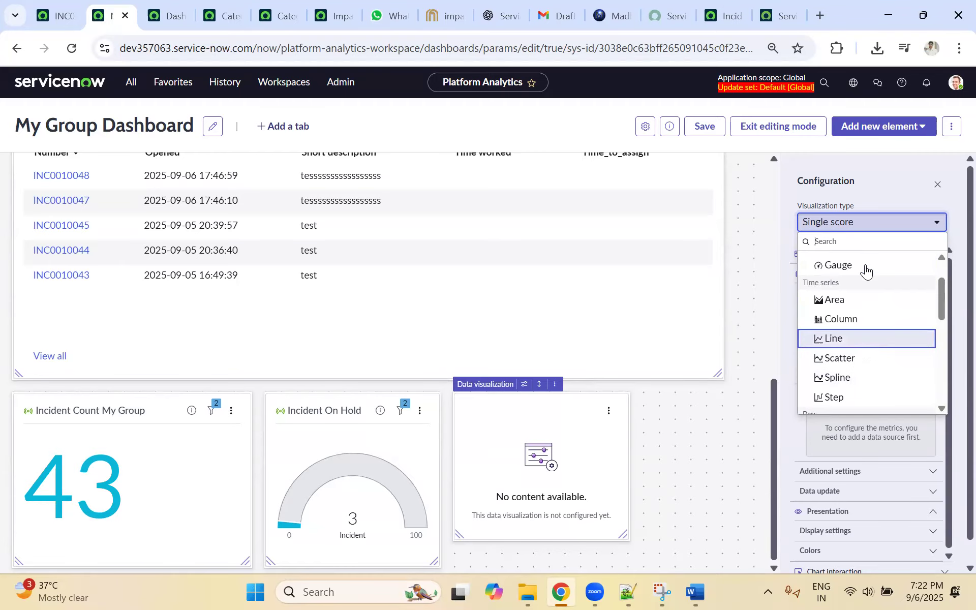
scroll(864, 308, "down", 4)
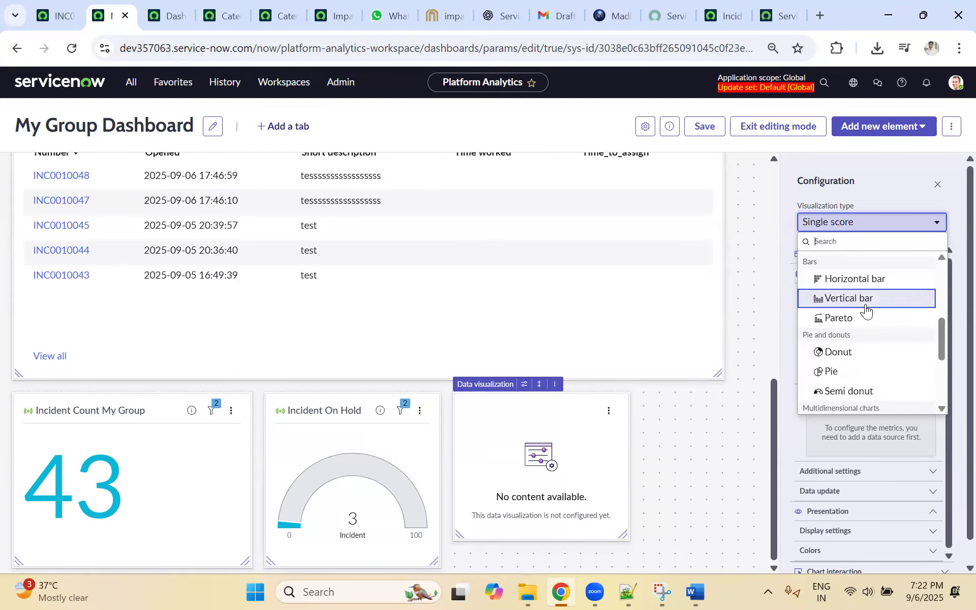
scroll(850, 291, "down", 2)
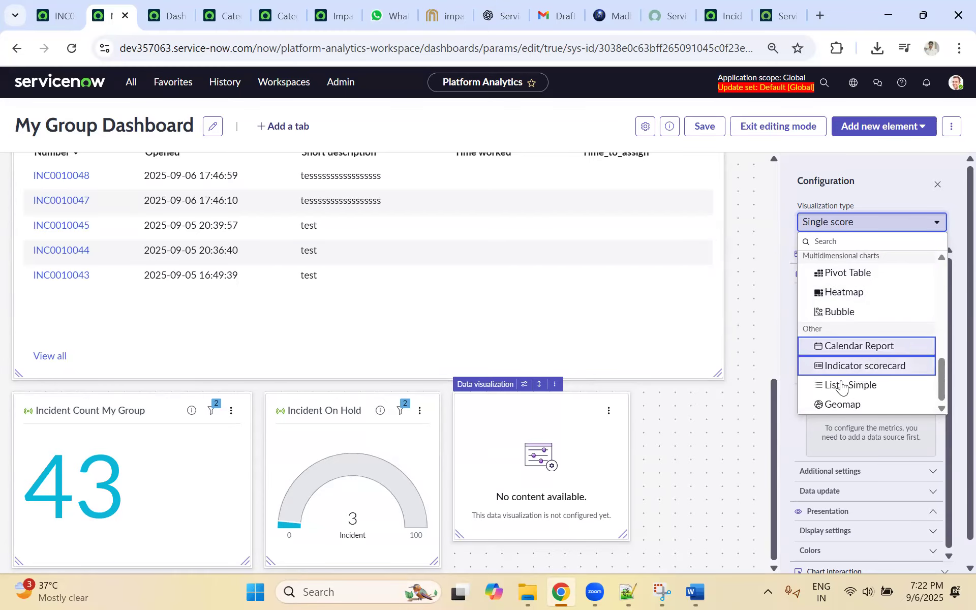
scroll(846, 305, "up", 2)
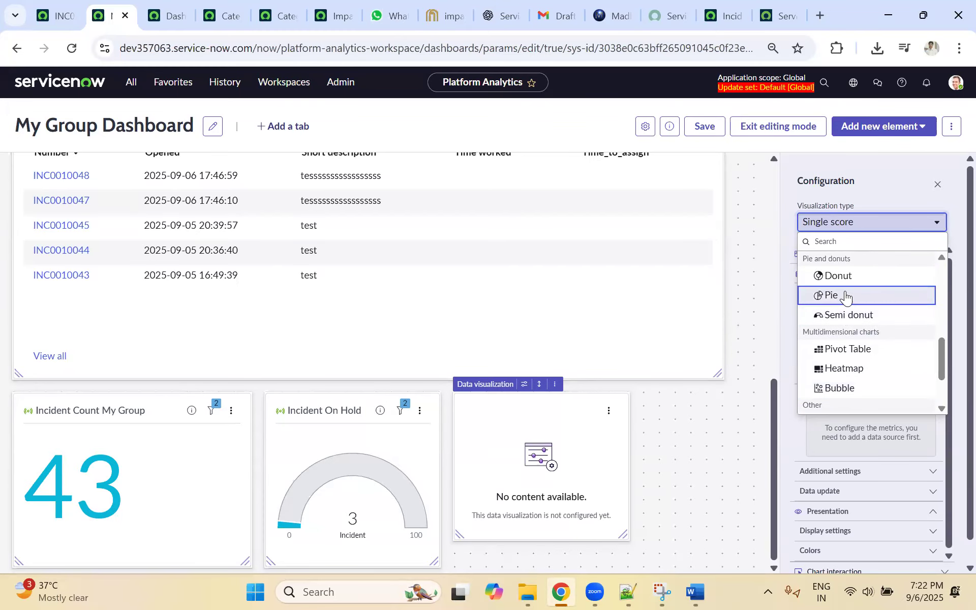
left_click(847, 295)
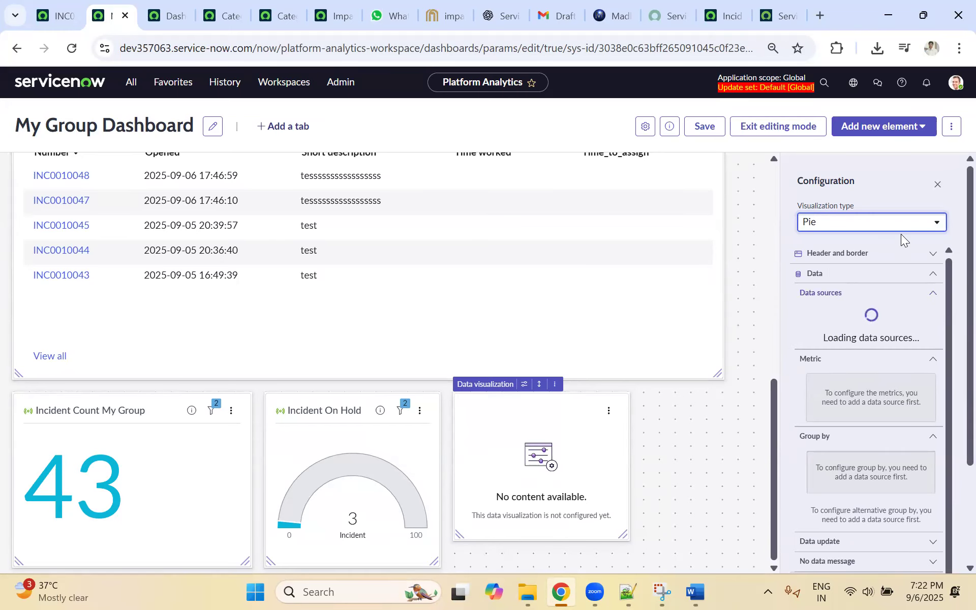
Step: Add the Incident [incident] table as the pie chart's data source without any filter conditions
left_click(874, 367)
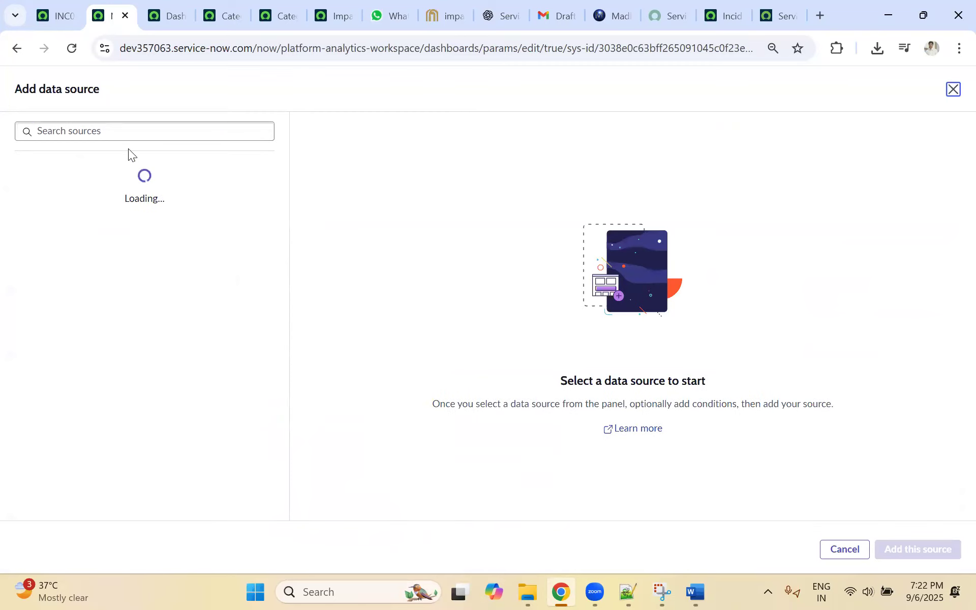
left_click(92, 190)
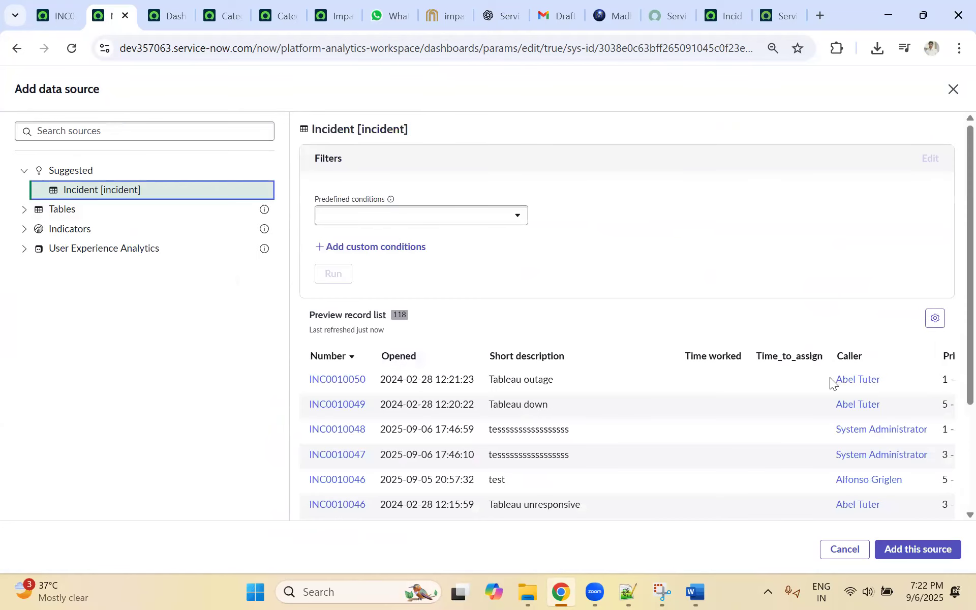
left_click(919, 546)
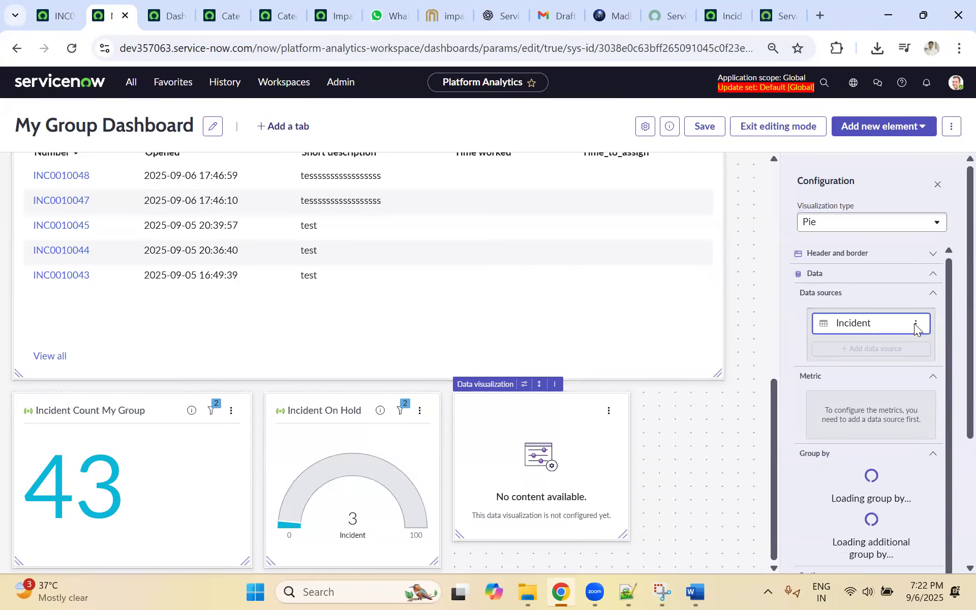
Step: Set the pie chart's Group by field for Incident to Category and apply the change
scroll(852, 394, "down", 2)
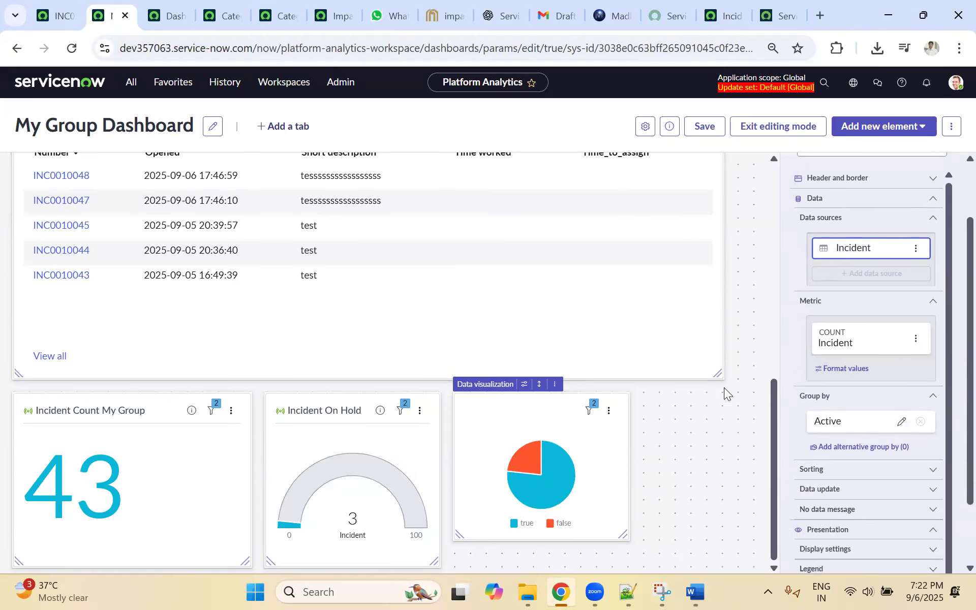
scroll(906, 393, "down", 2)
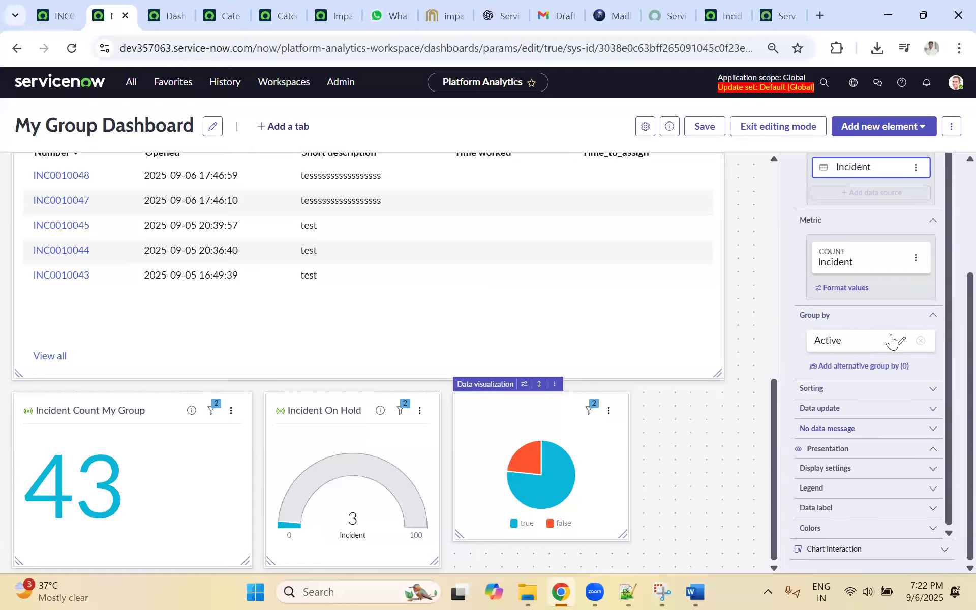
left_click(901, 341)
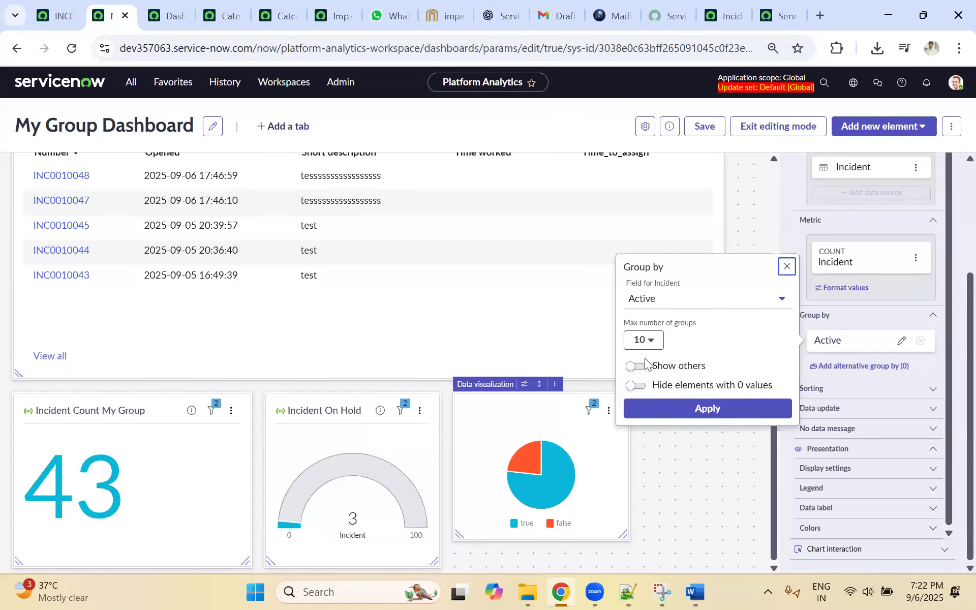
left_click(658, 304)
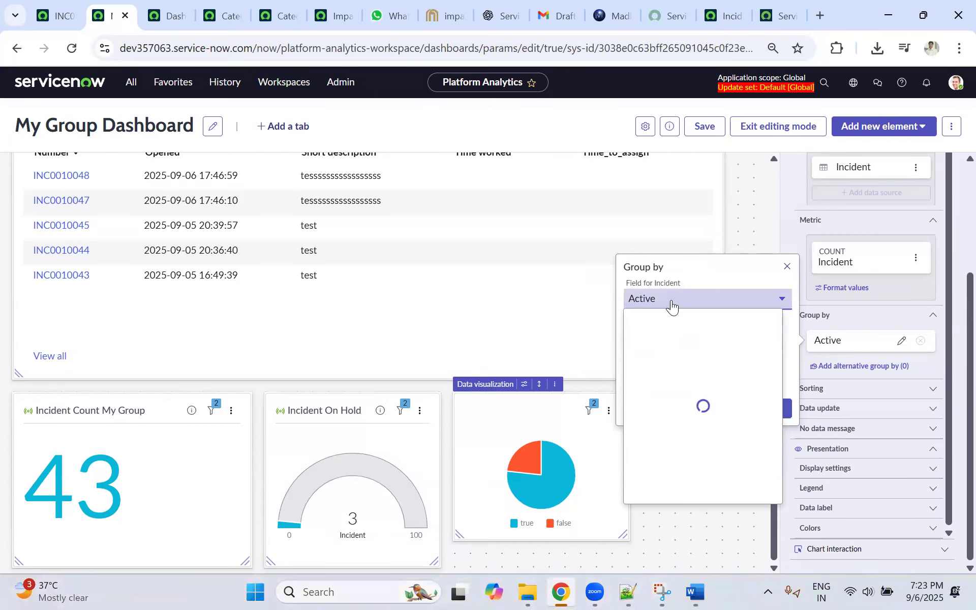
type("cate")
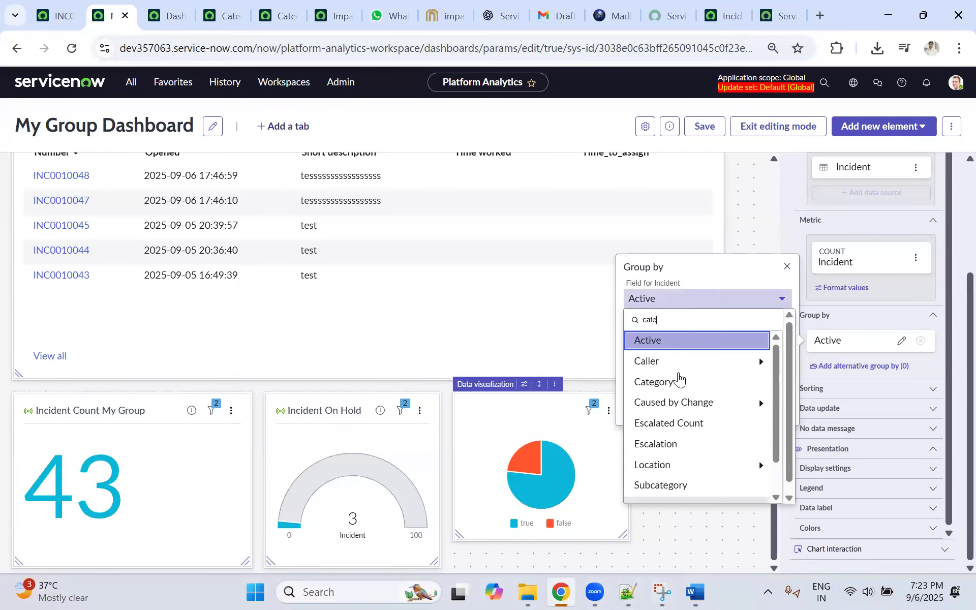
left_click(664, 383)
left_click(646, 348)
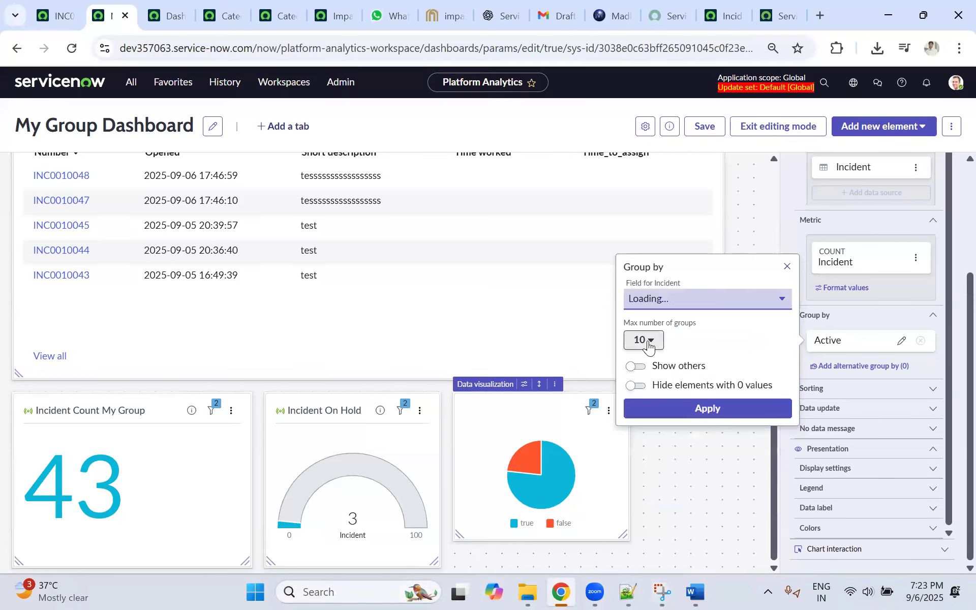
left_click(719, 339)
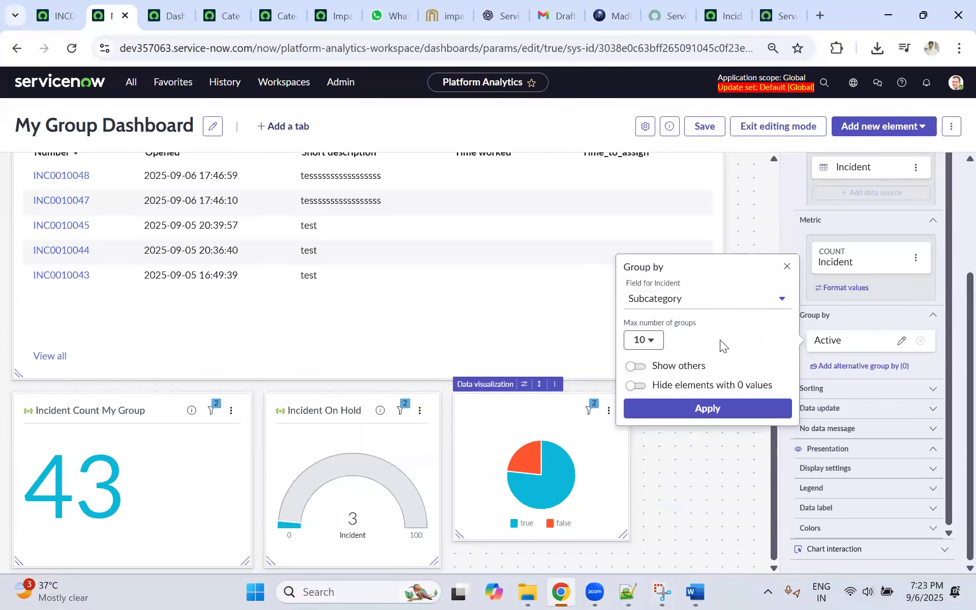
left_click(685, 304)
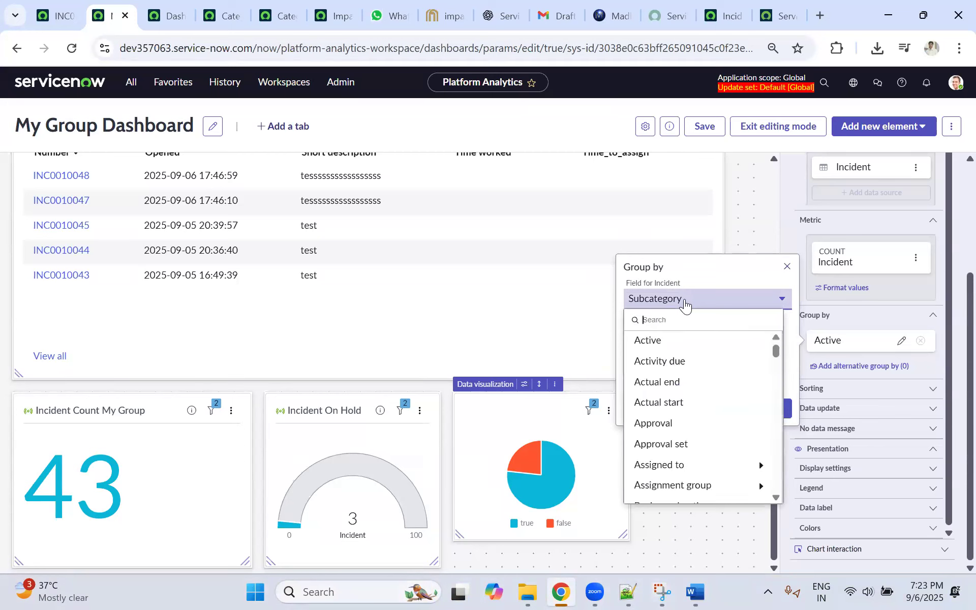
type("cate")
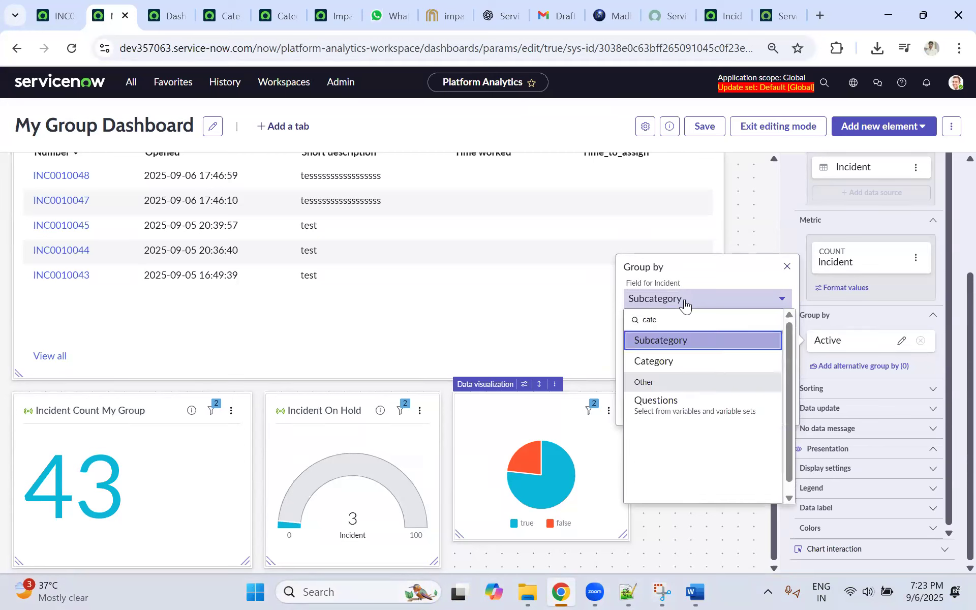
left_click(665, 361)
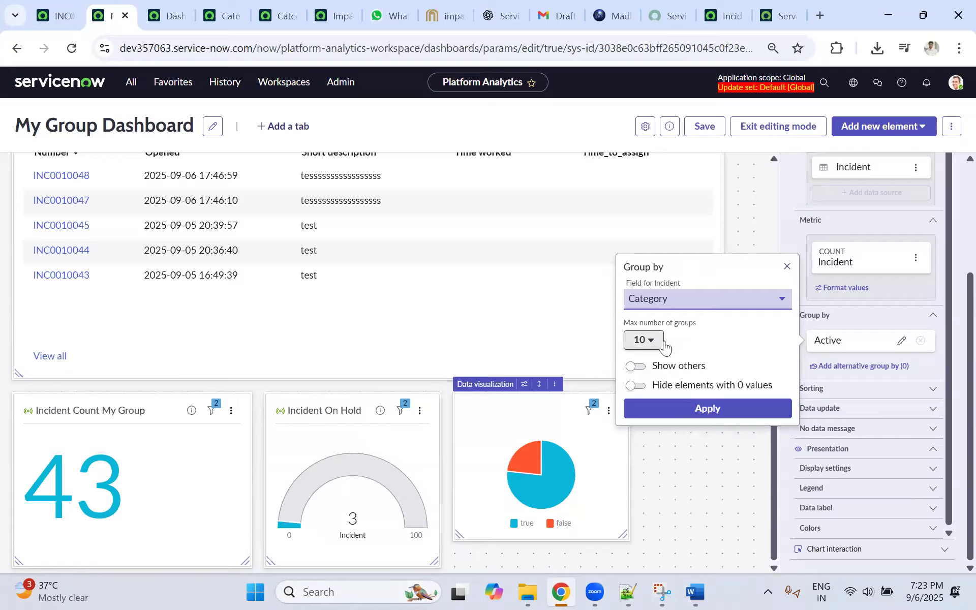
left_click(679, 408)
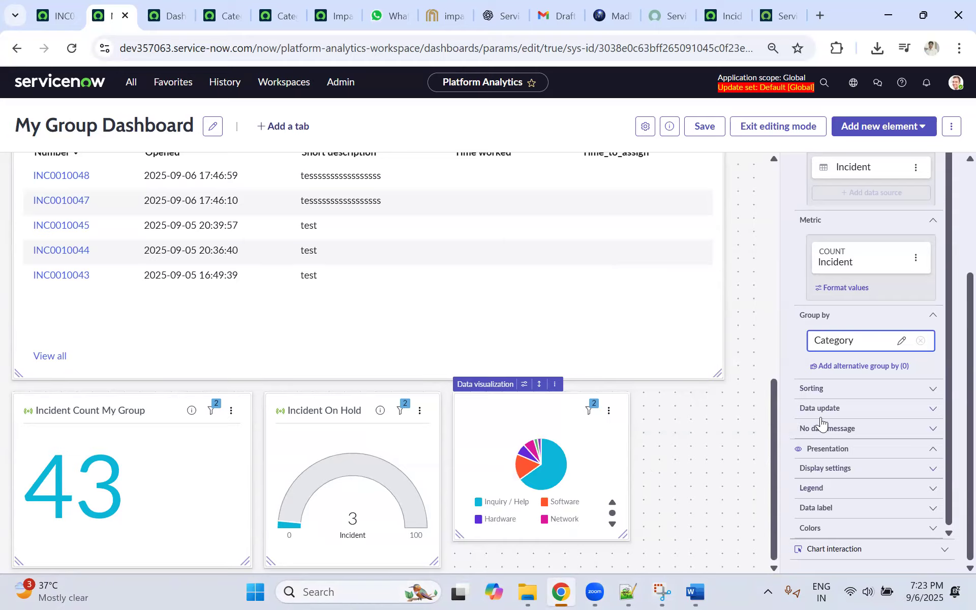
Step: Check the pie chart's data update and display settings, and enable Show data labels
left_click(840, 410)
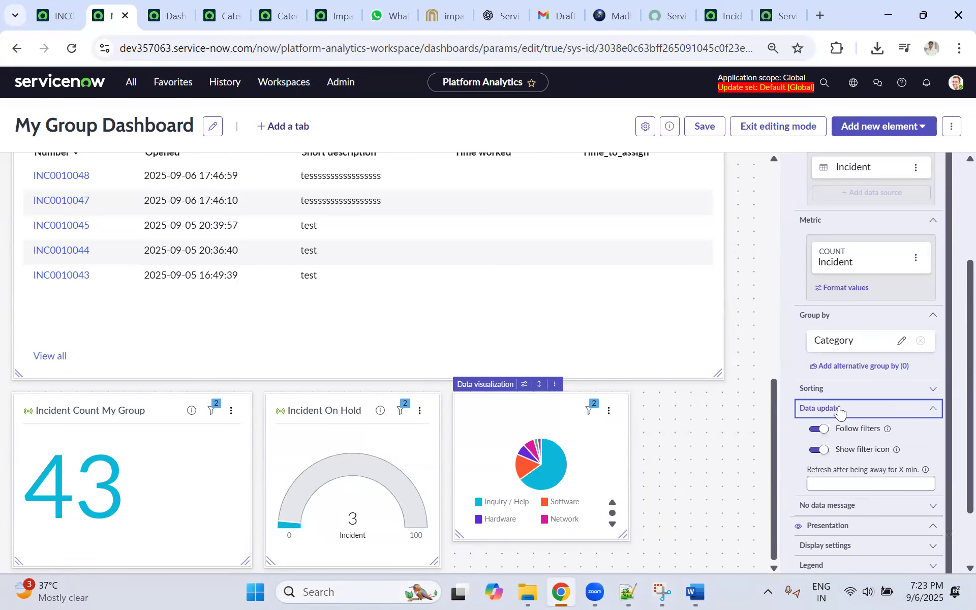
scroll(849, 413, "down", 2)
left_click(834, 465)
scroll(832, 482, "down", 1)
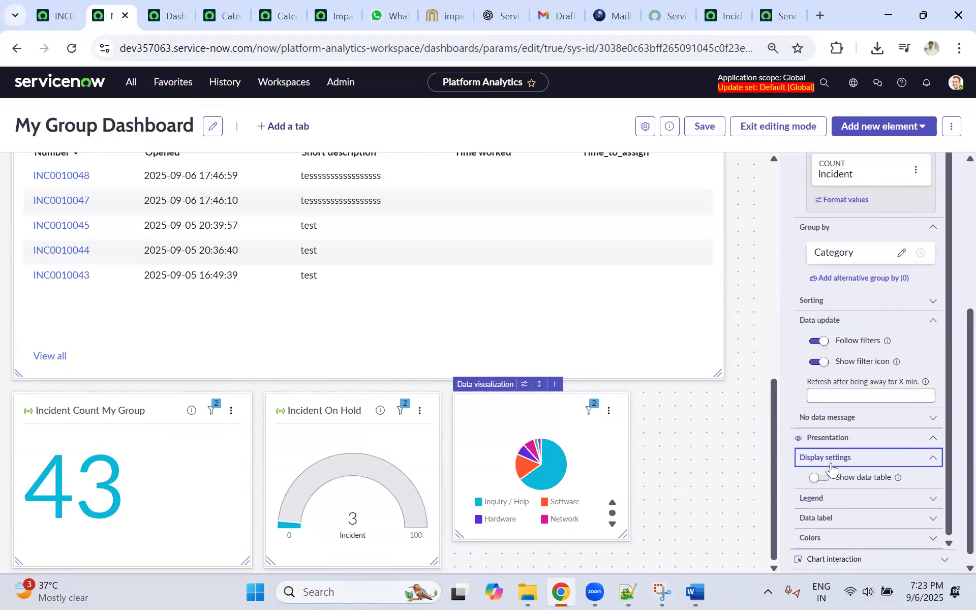
left_click(828, 509)
scroll(813, 506, "down", 1)
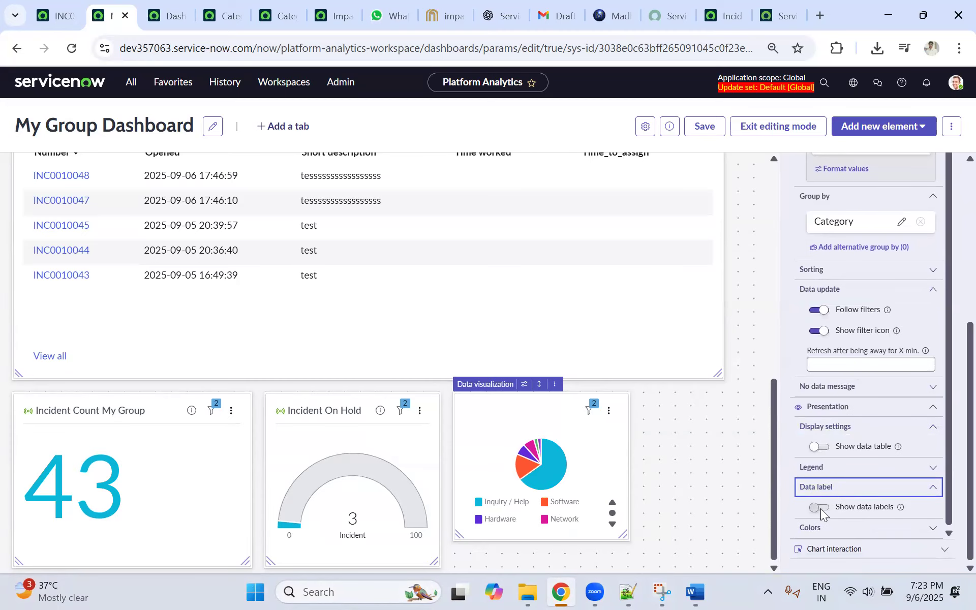
left_click(819, 508)
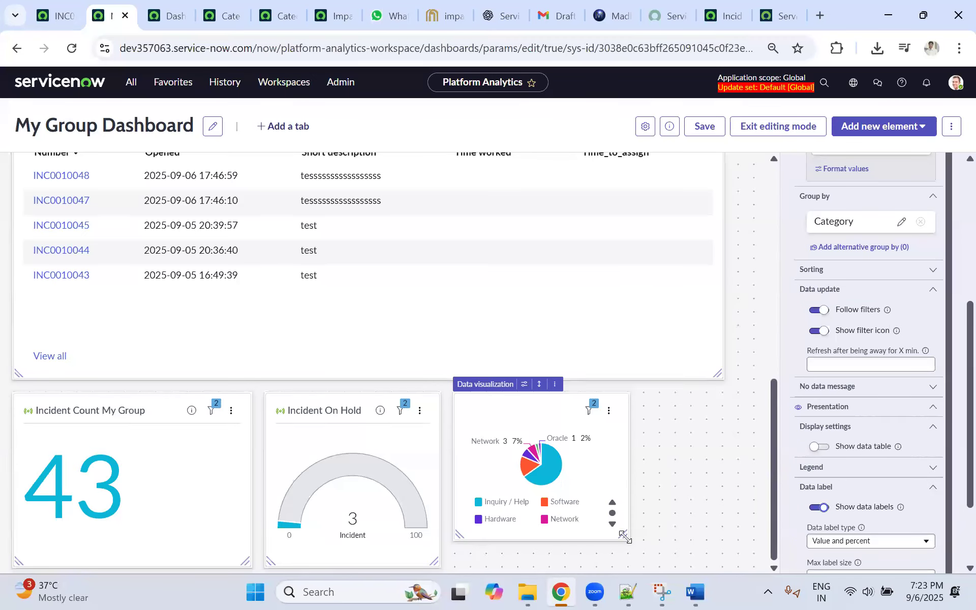
Step: Enlarge the pie chart widget beside the Incident On Hold gauge so its labels fit, and save the dashboard
left_click_drag(624, 536, 688, 550)
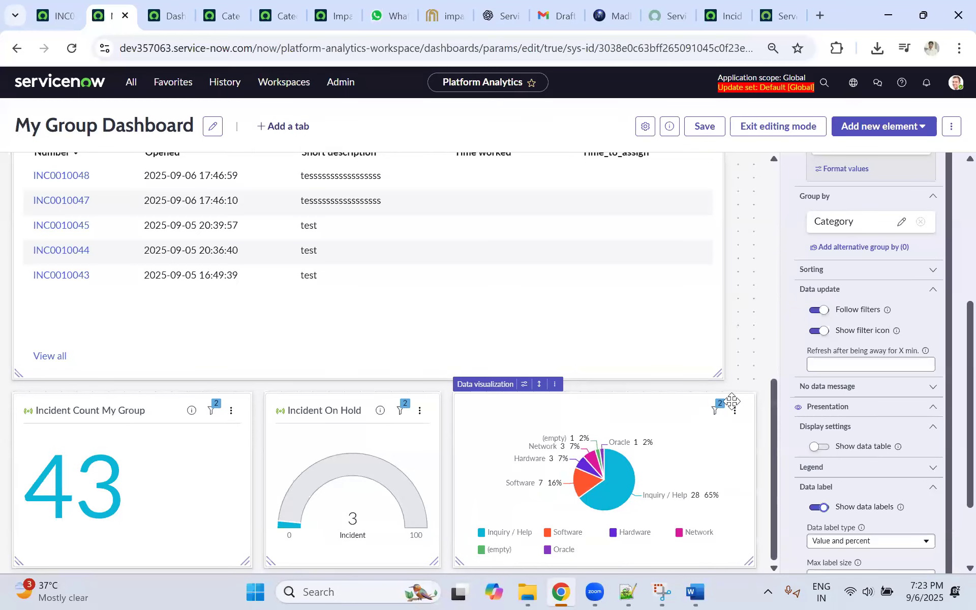
left_click(704, 128)
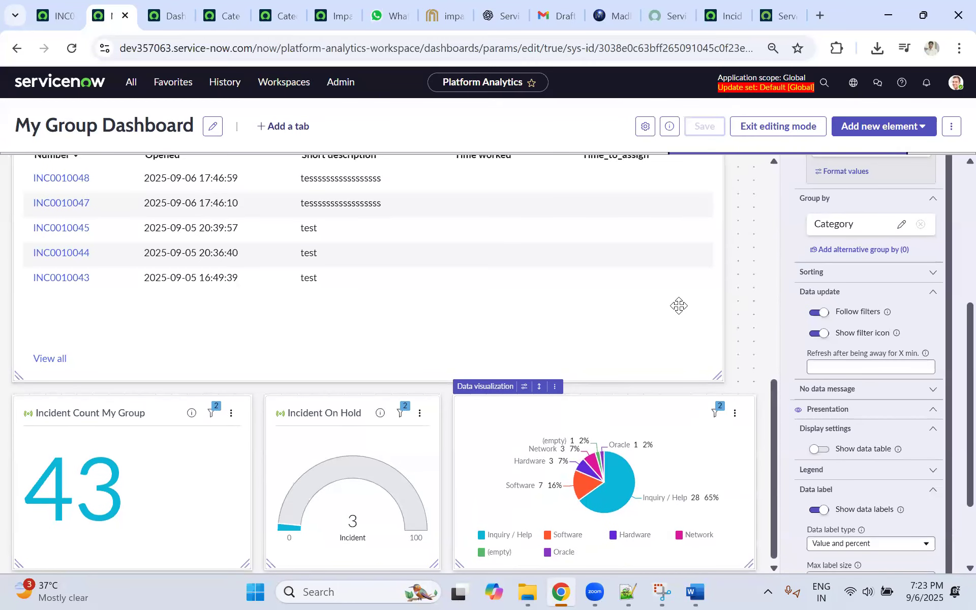
left_click(679, 441)
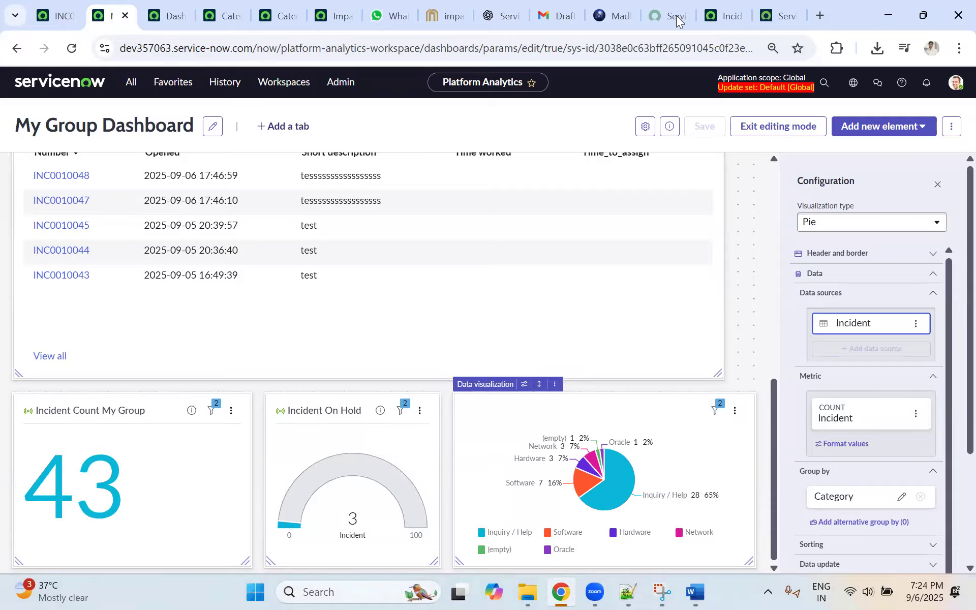
Step: Exit editing mode and look over My Group Dashboard
left_click(926, 130)
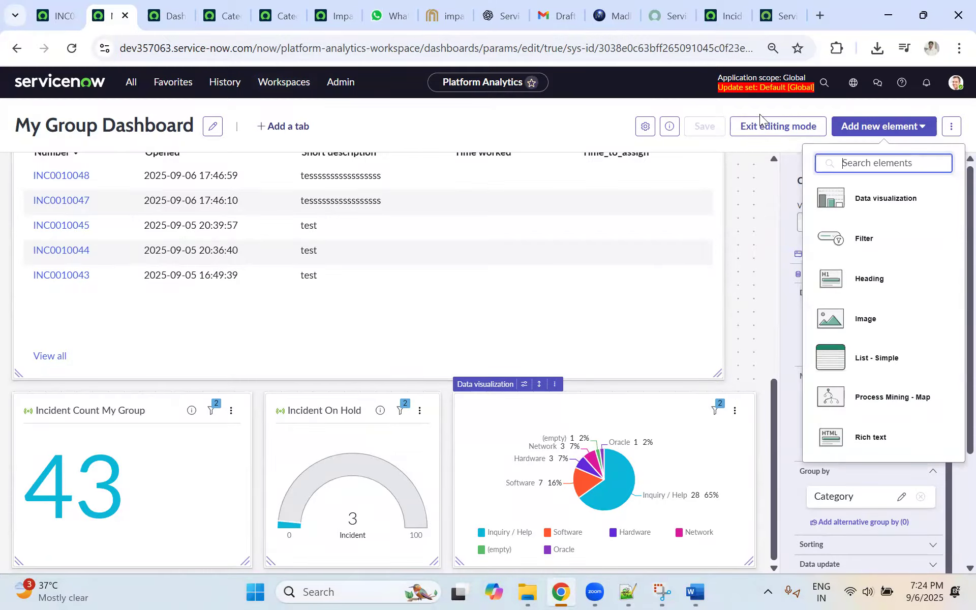
left_click(622, 109)
left_click(783, 133)
scroll(844, 157, "up", 6)
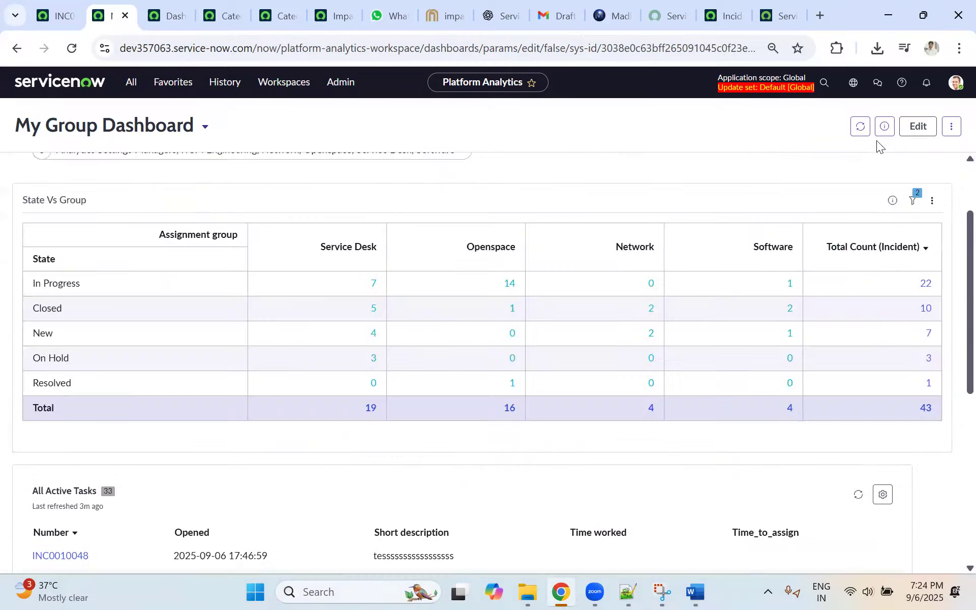
Step: Reopen the dashboard for editing, start adding a data visualization from the library and browse the saved visualizations
left_click(916, 126)
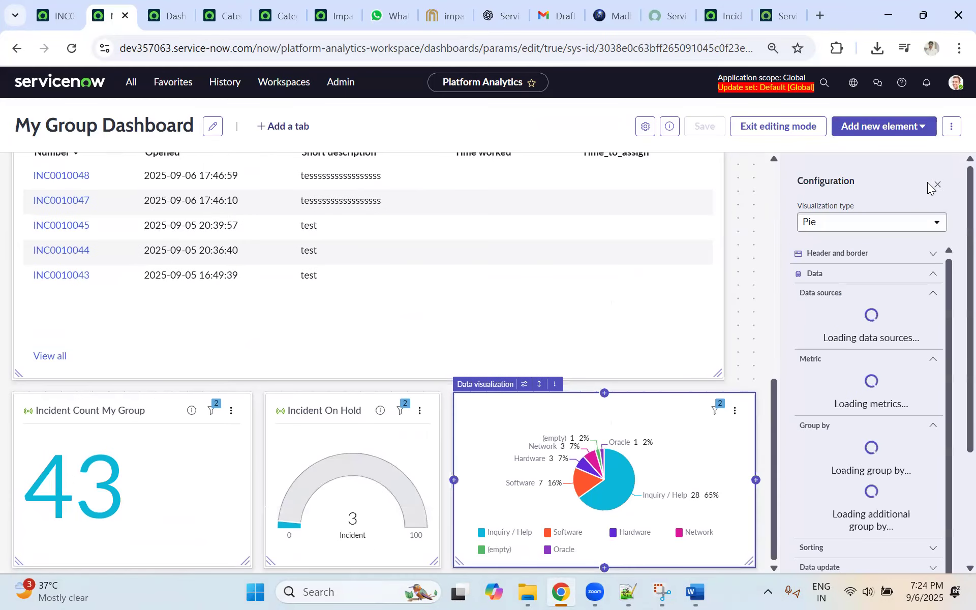
left_click(938, 187)
left_click(887, 128)
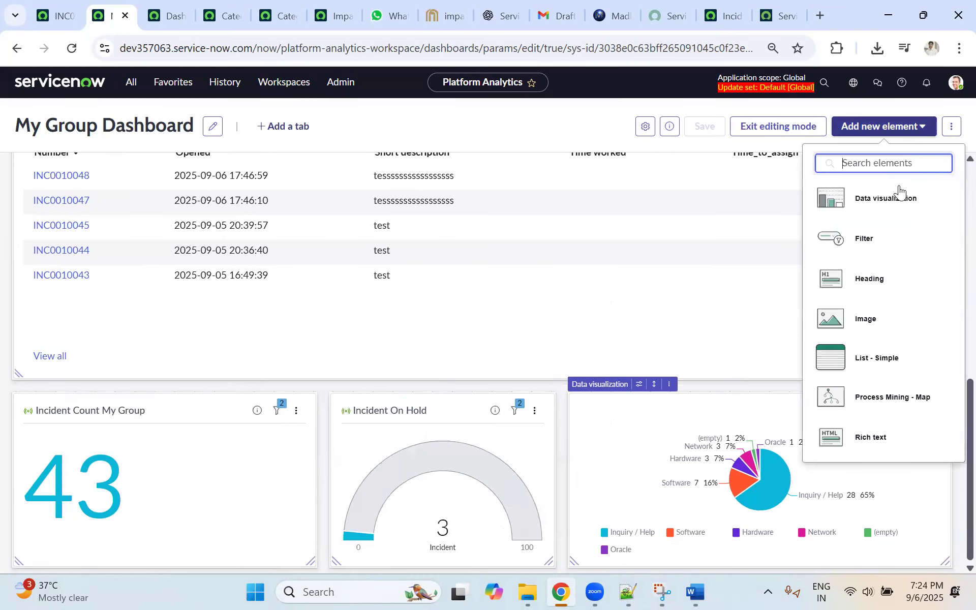
left_click(893, 198)
left_click(445, 365)
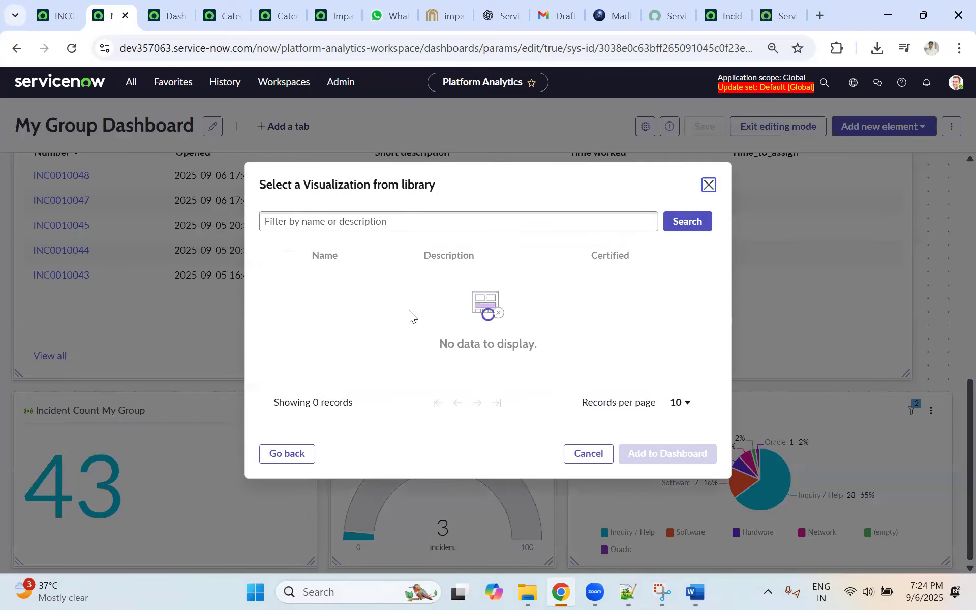
scroll(402, 315, "down", 2)
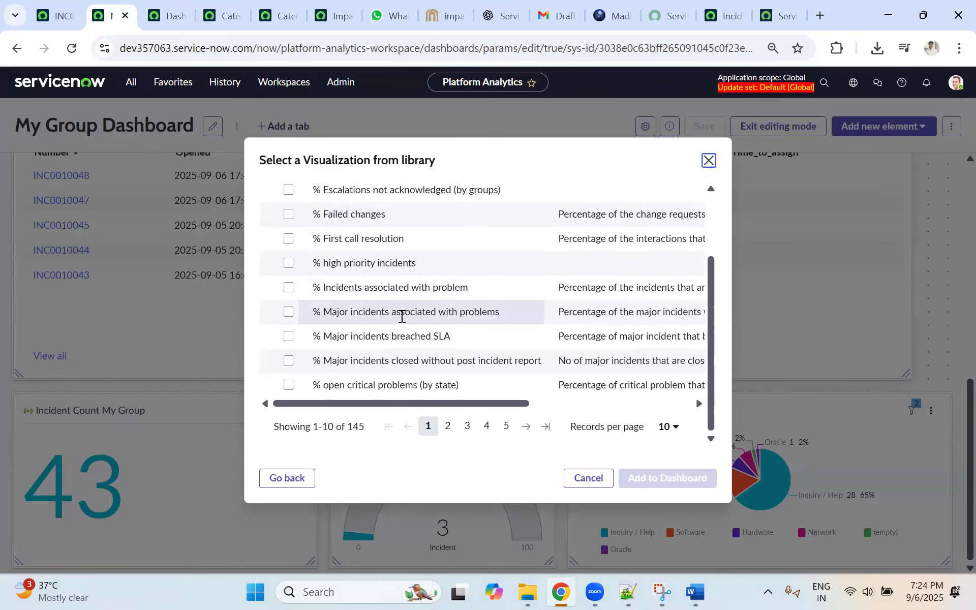
scroll(402, 316, "up", 2)
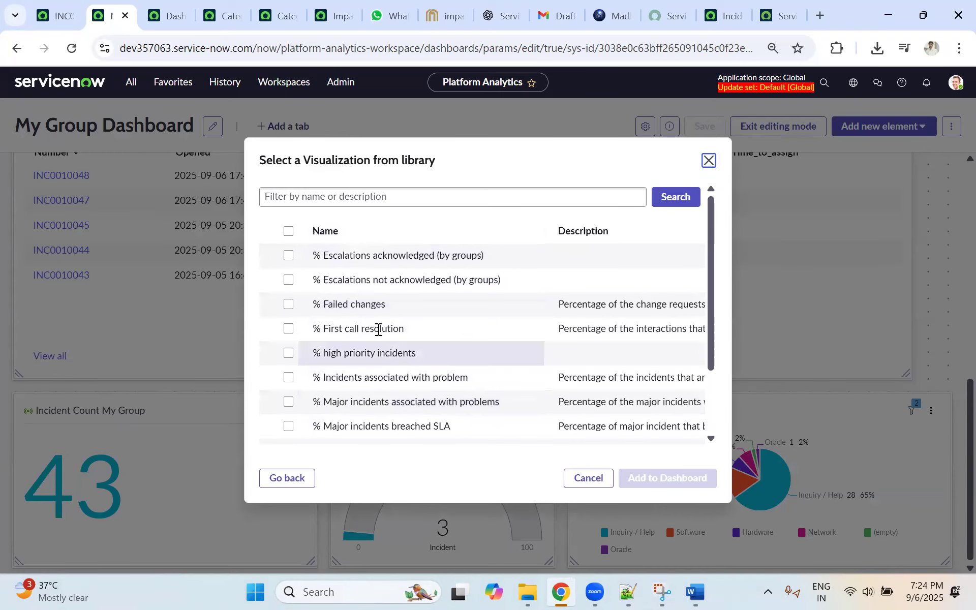
scroll(381, 313, "down", 2)
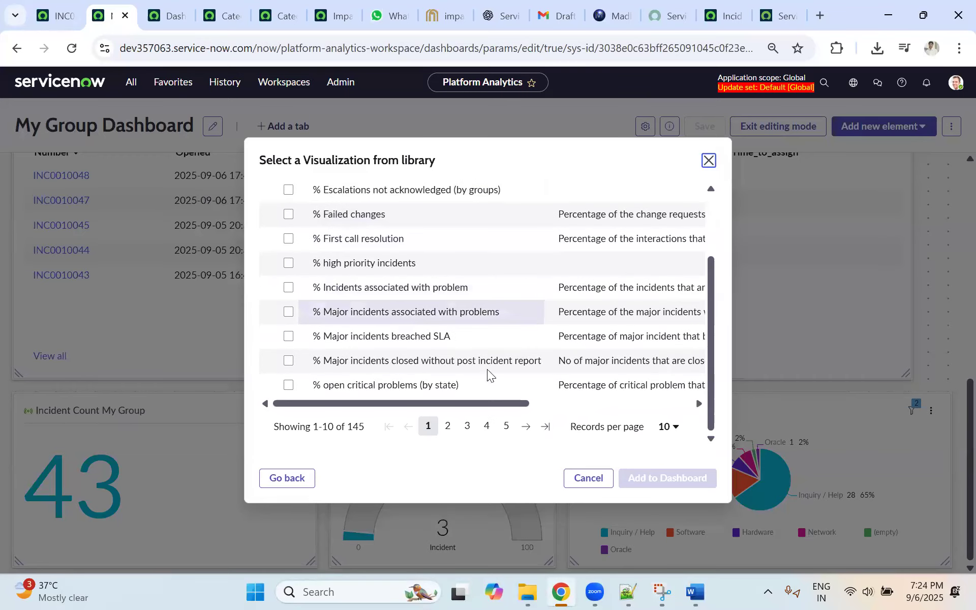
scroll(382, 305, "up", 2)
Step: Filter the visualization library by "Incident" and add the first visualization named Incident to the dashboard
left_click(351, 195)
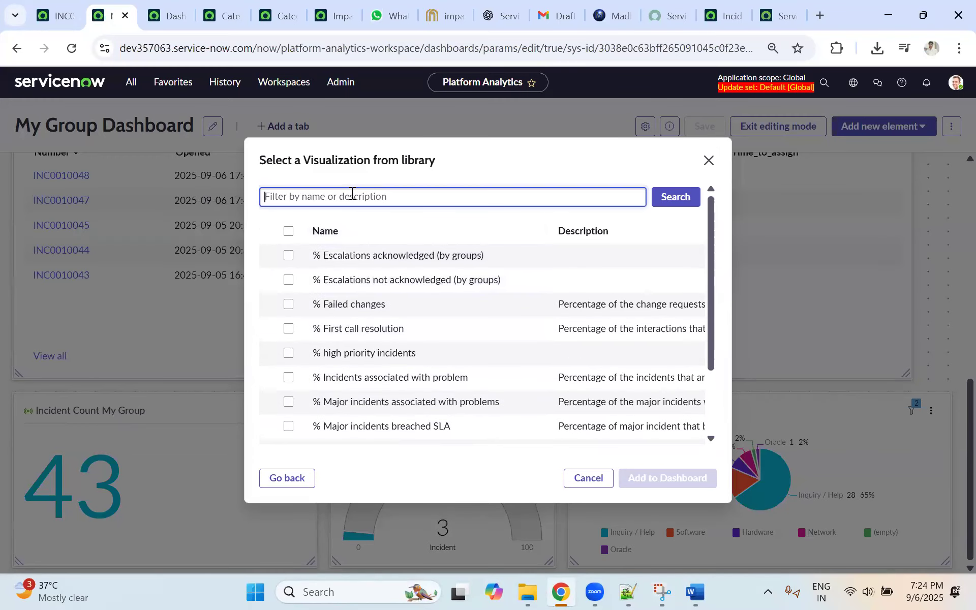
type("Incident")
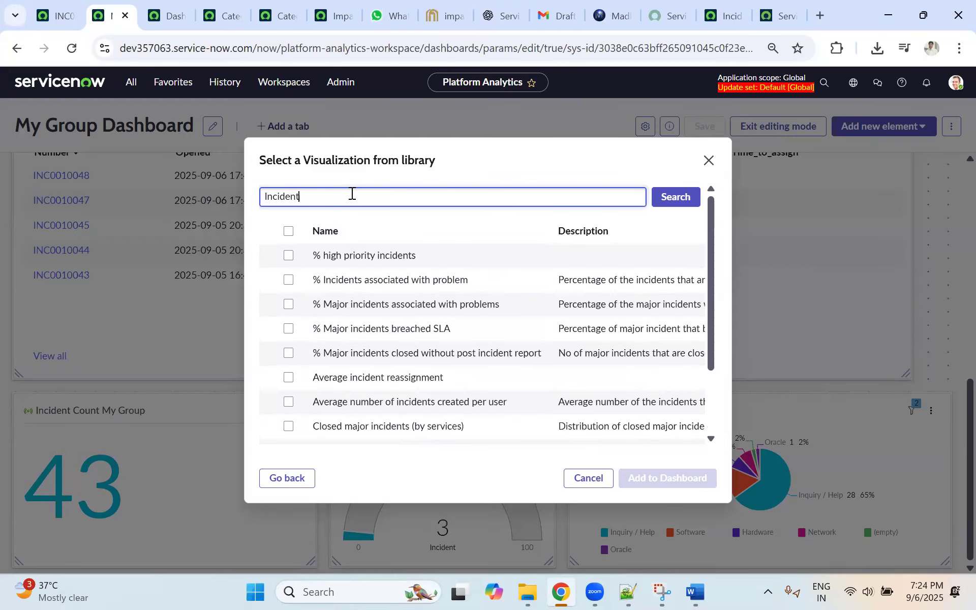
scroll(394, 295, "down", 3)
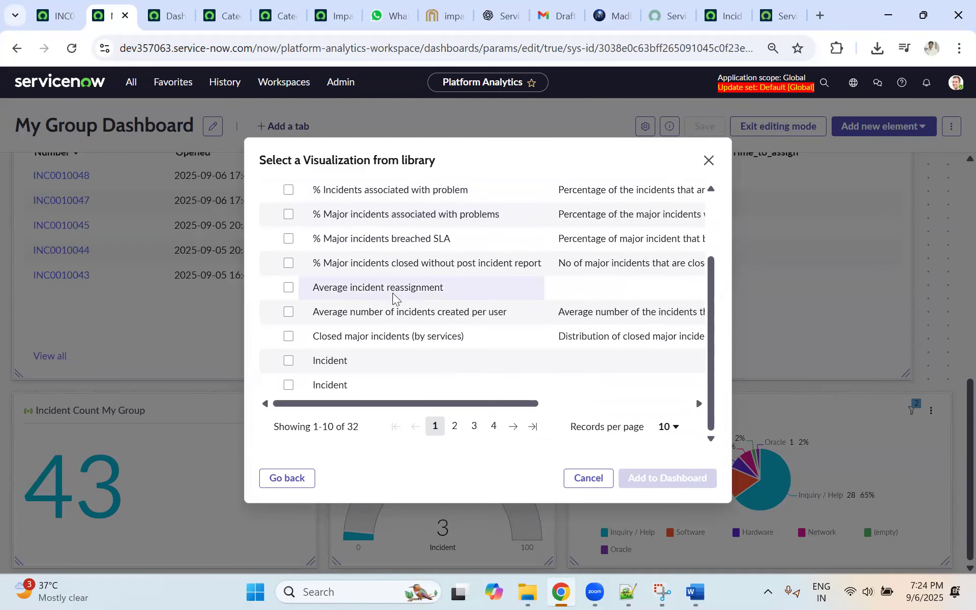
left_click(289, 360)
left_click(658, 483)
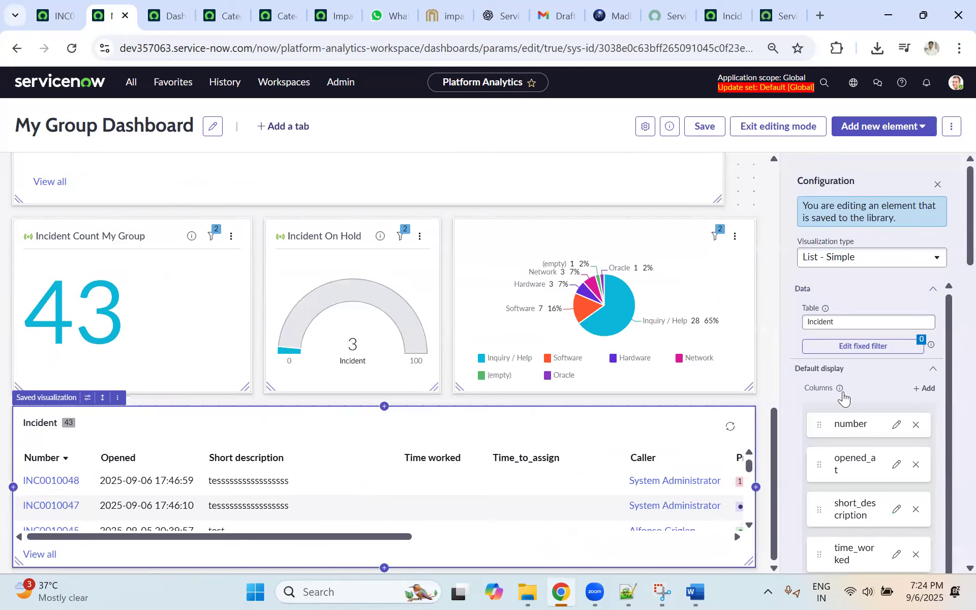
Step: Review the column configuration of the added Incident list and save the dashboard
scroll(845, 392, "down", 5)
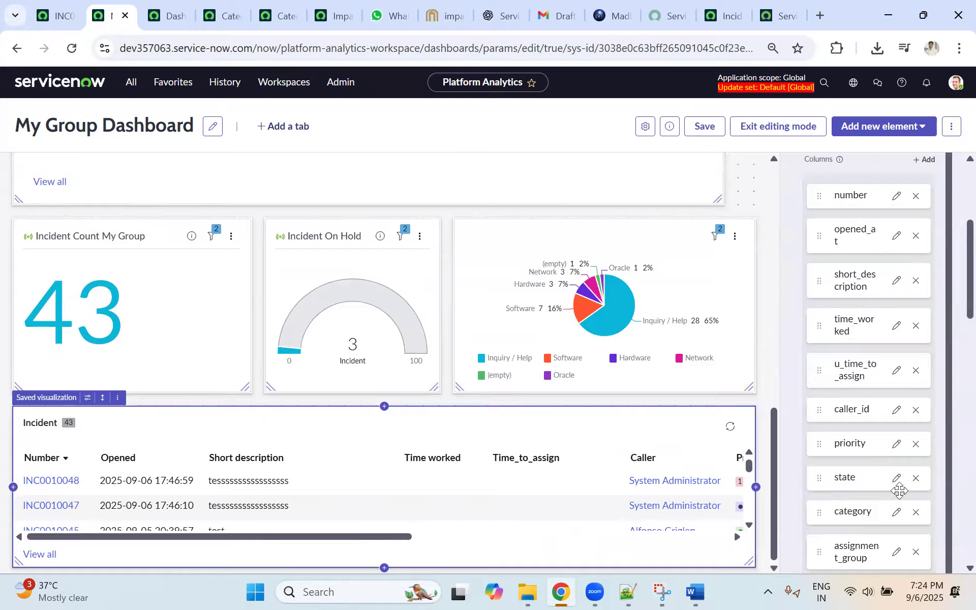
scroll(893, 501, "down", 3)
scroll(864, 458, "down", 3)
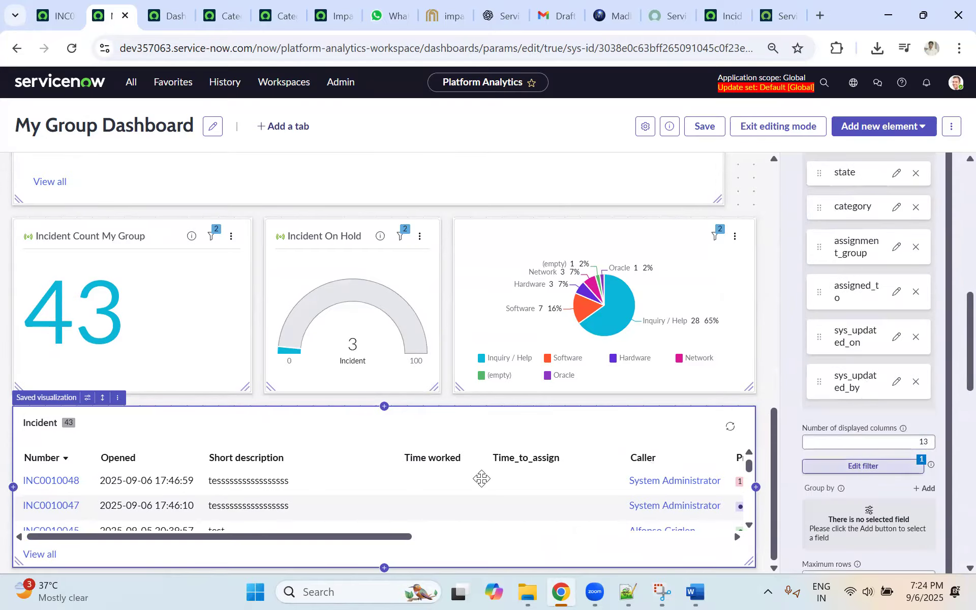
left_click_drag(397, 537, 375, 543)
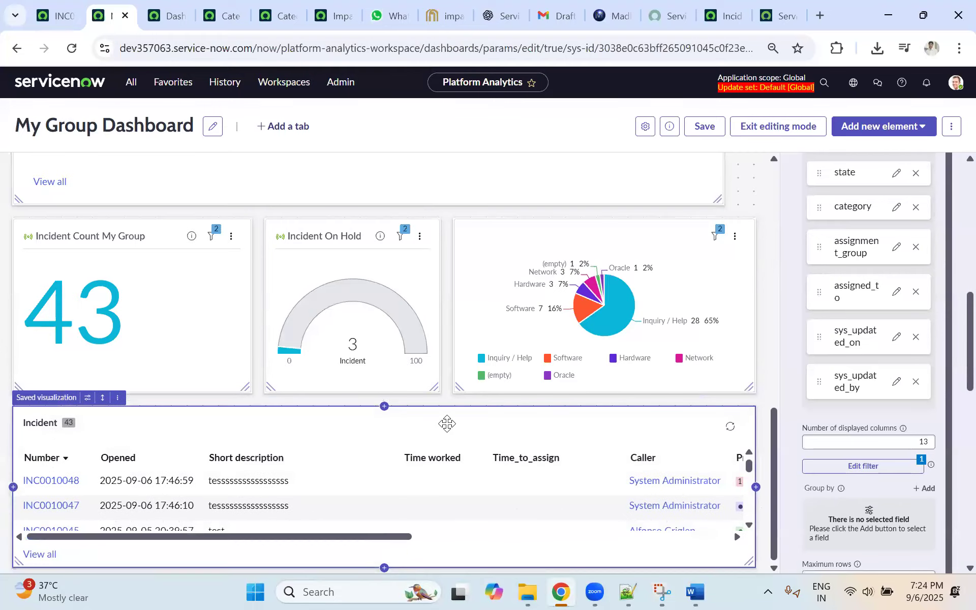
left_click(709, 130)
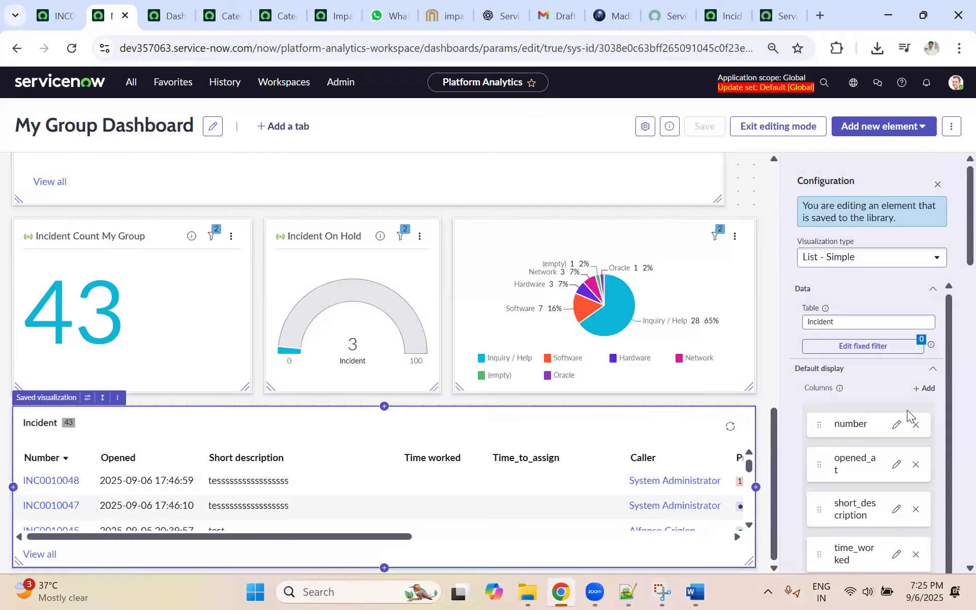
Step: Examine the Incident list's remaining configuration options, including end user capabilities, header and Advanced settings
scroll(947, 380, "down", 15)
scroll(947, 379, "down", 7)
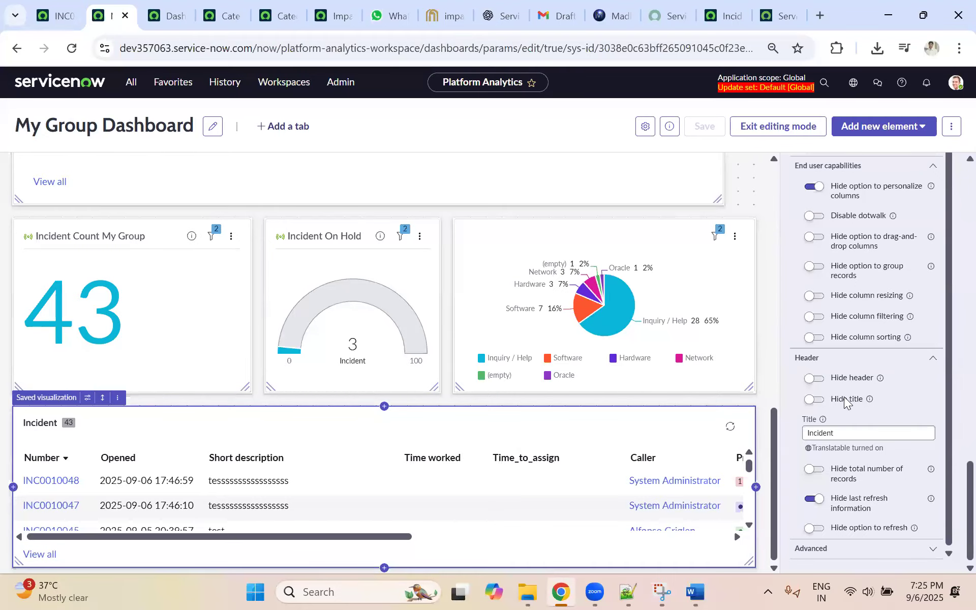
left_click(887, 548)
scroll(885, 509, "down", 3)
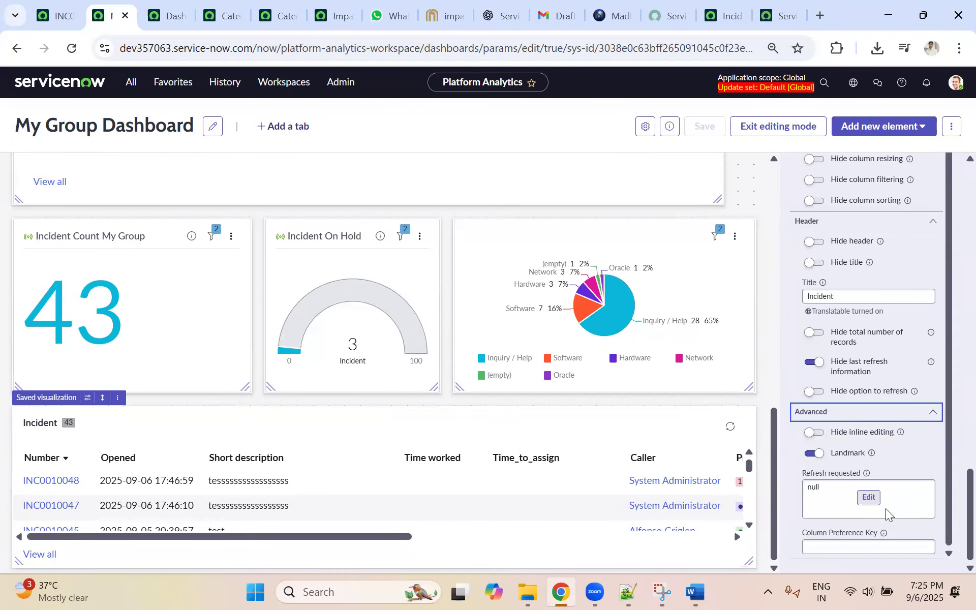
scroll(875, 351, "up", 3)
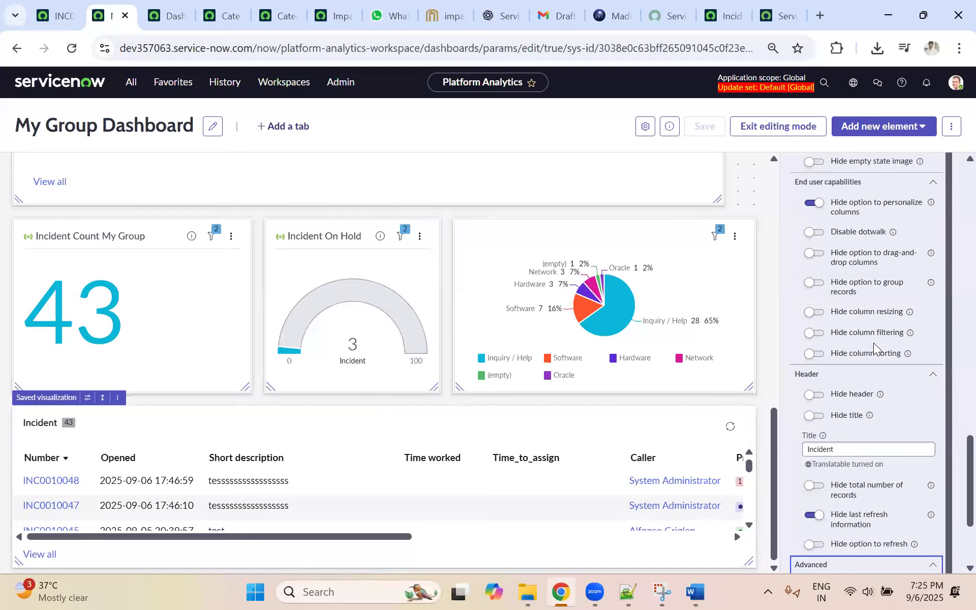
scroll(871, 343, "up", 10)
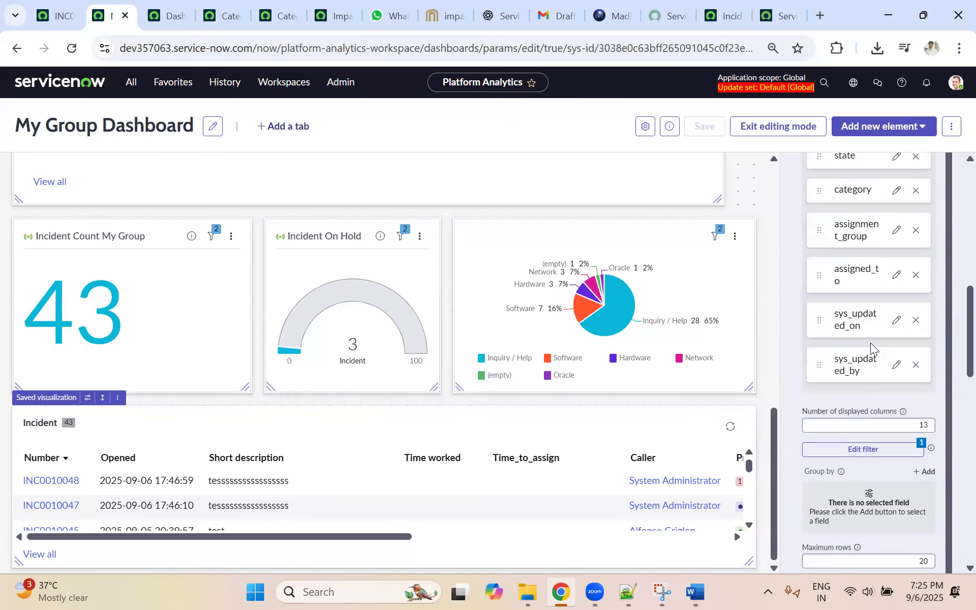
scroll(870, 343, "up", 10)
Step: Exit editing mode and review the dashboard's filters, State Vs Group table, All Active Tasks list, charts and Incident list
left_click(779, 126)
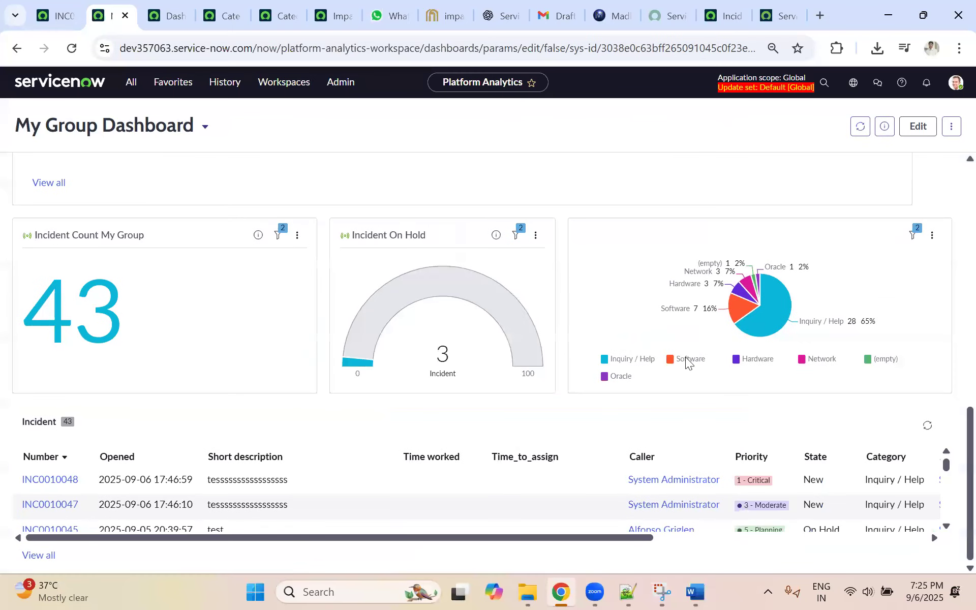
scroll(837, 320, "up", 5)
scroll(832, 324, "down", 6)
scroll(831, 324, "up", 2)
scroll(831, 324, "up", 5)
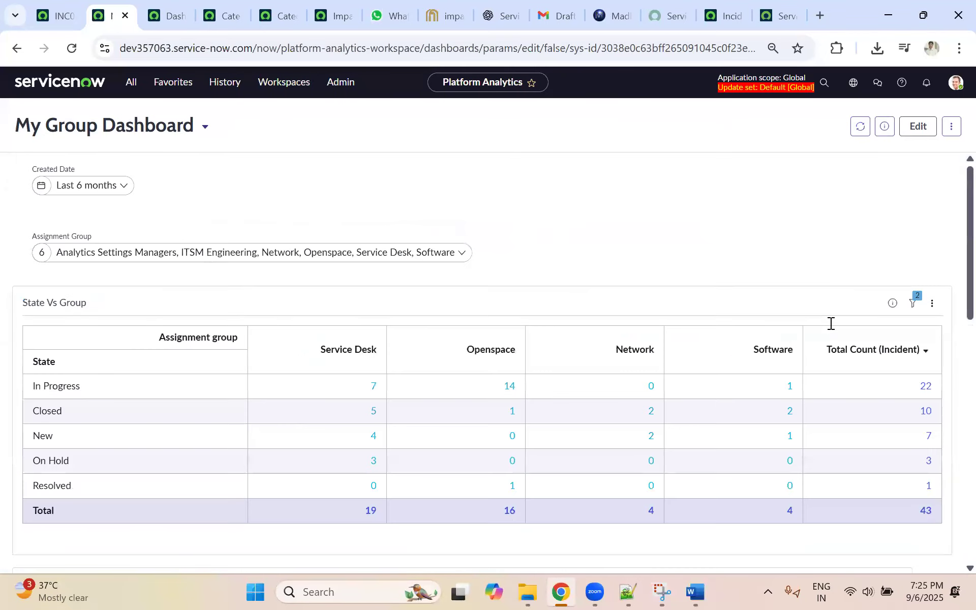
scroll(305, 263, "down", 5)
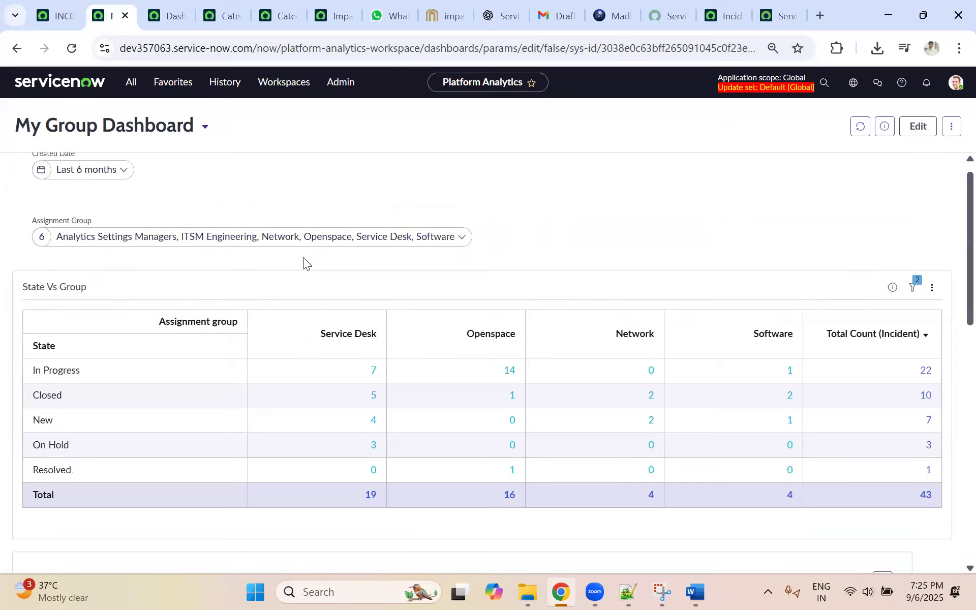
scroll(158, 193, "up", 5)
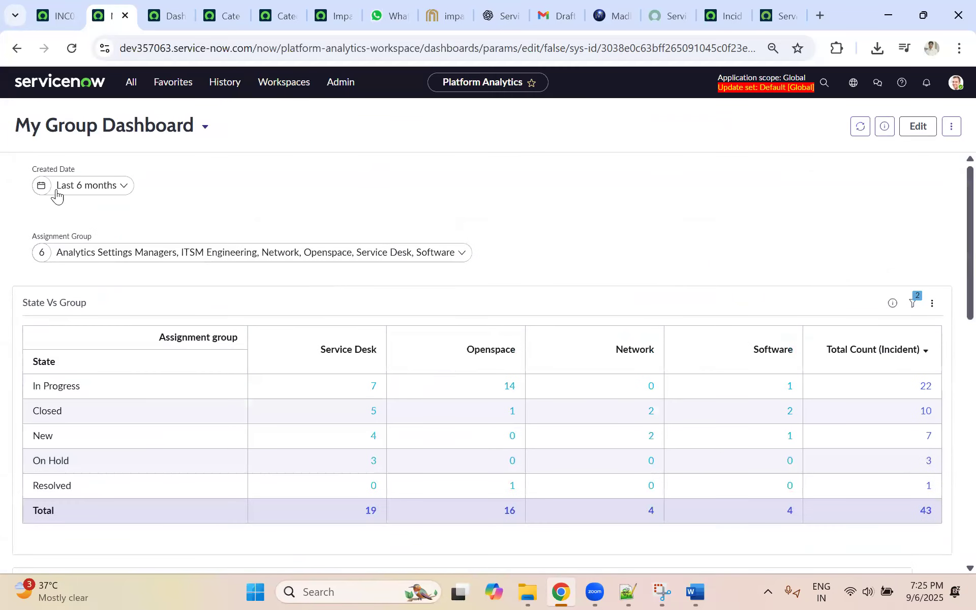
scroll(554, 356, "down", 10)
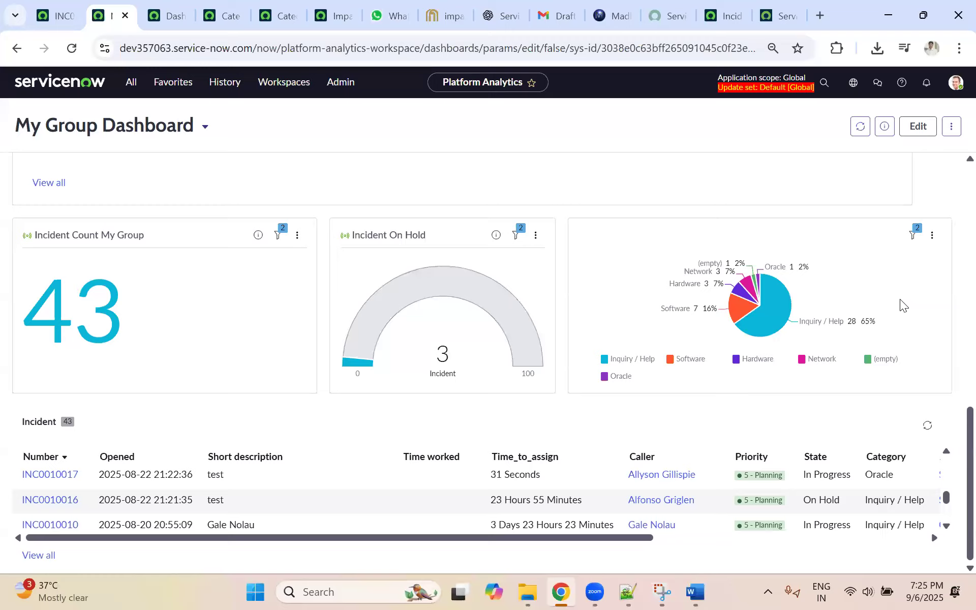
scroll(846, 258, "up", 5)
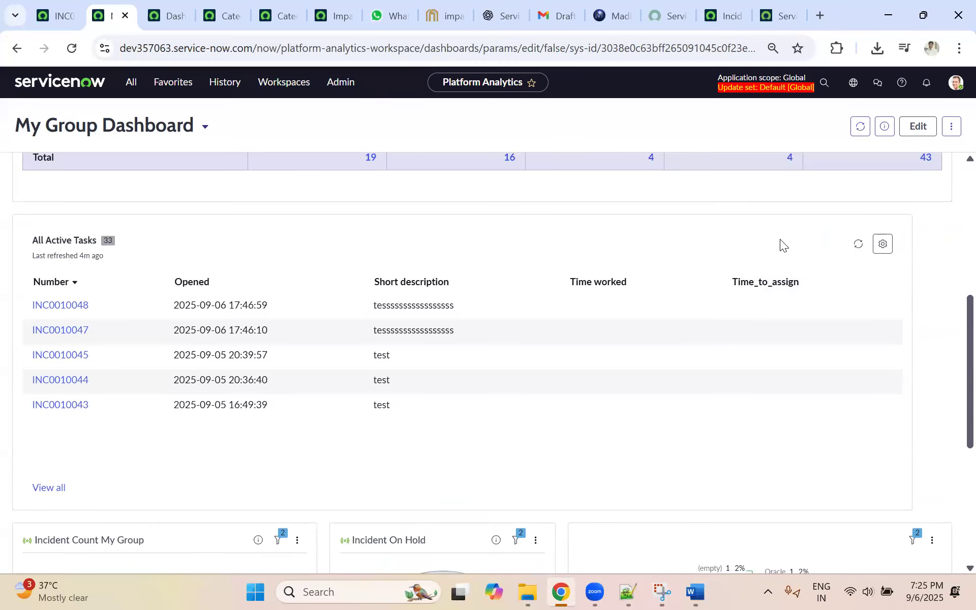
scroll(356, 259, "up", 6)
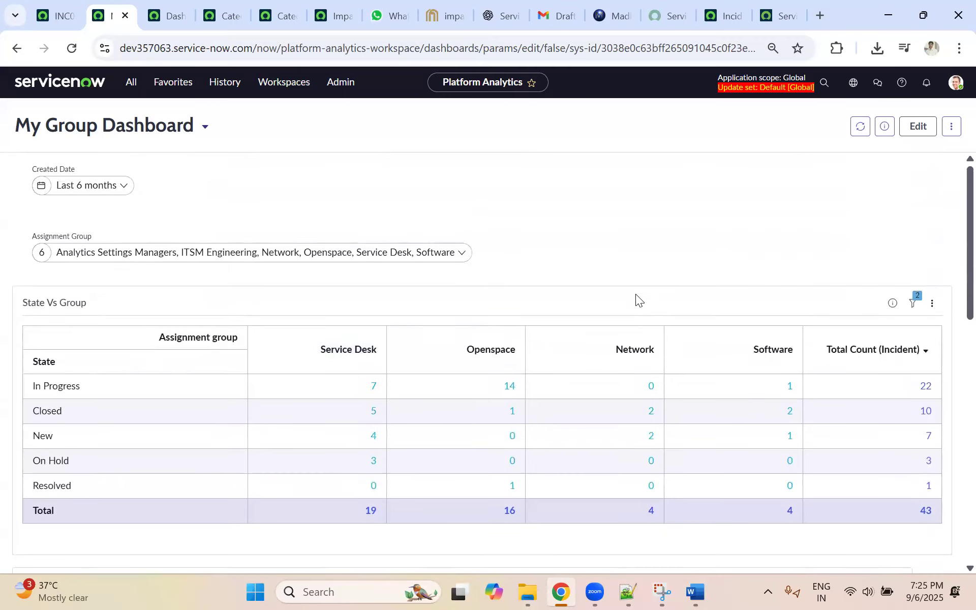
scroll(635, 300, "down", 4)
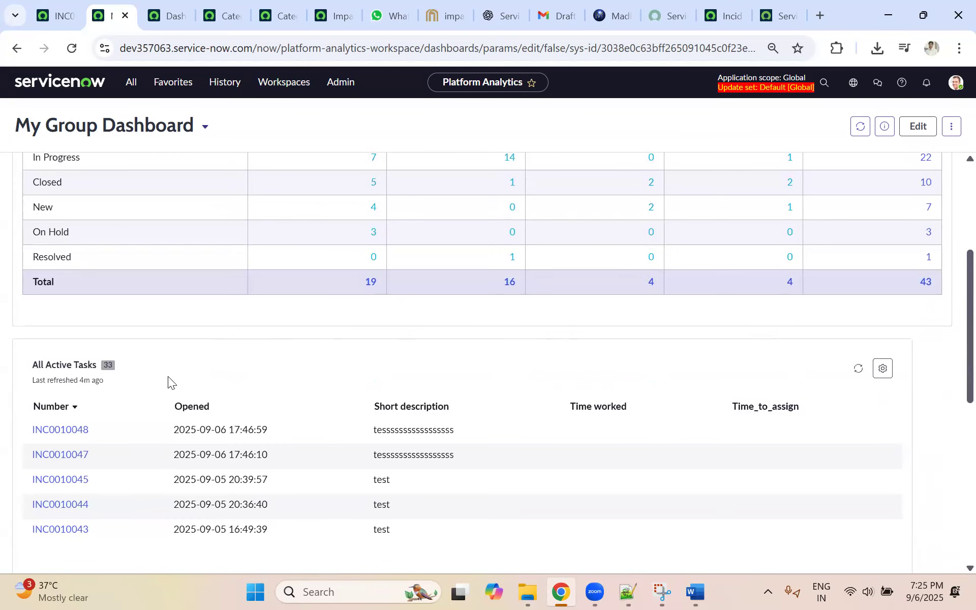
scroll(250, 314, "up", 5)
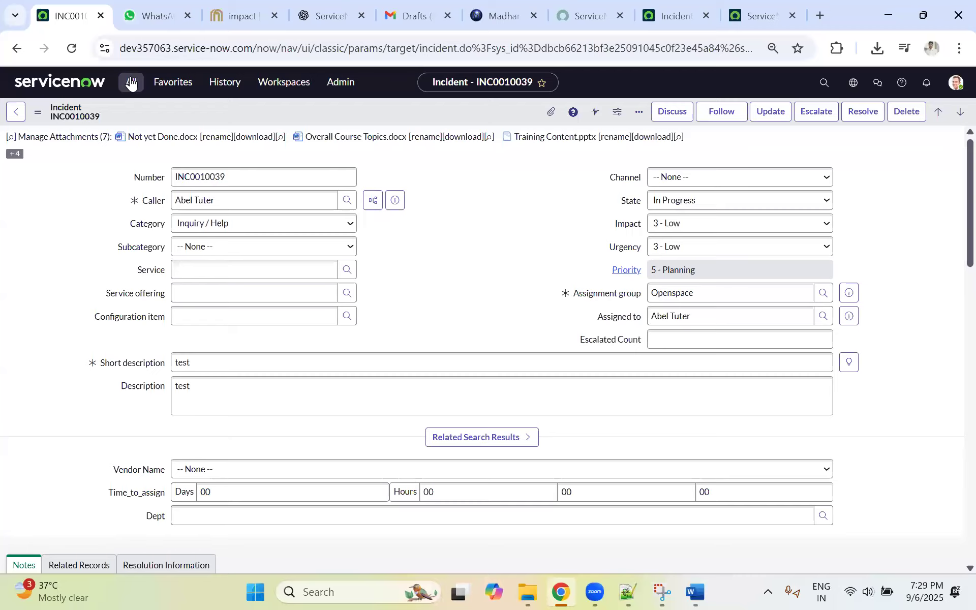
Step: Search the navigator for "incident" and open the Service Desk Incidents list in a new browser tab
left_click(131, 83)
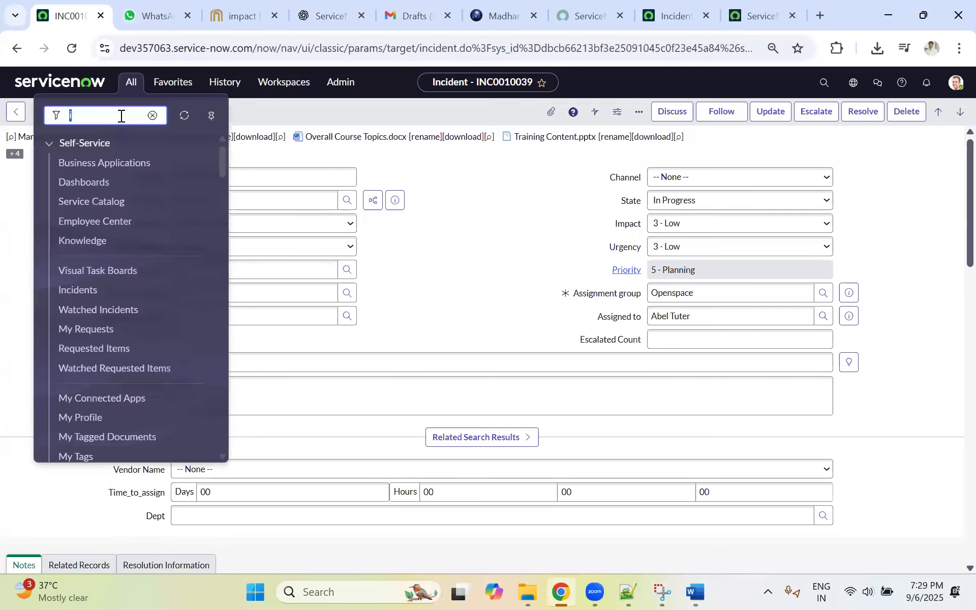
type("incident")
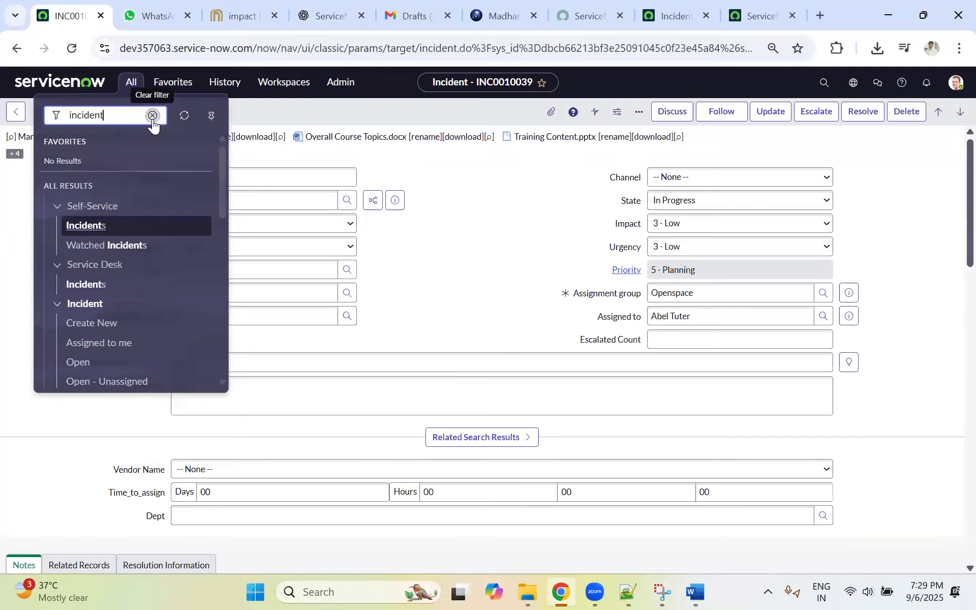
left_click(86, 284)
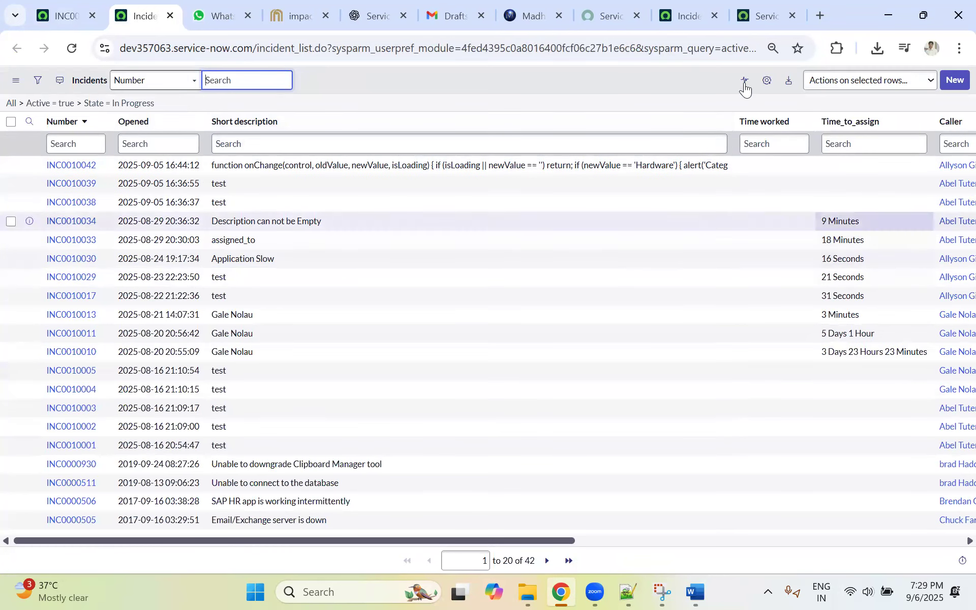
Step: Personalize the incident list columns so that Assignment group comes directly after Opened
left_click(767, 81)
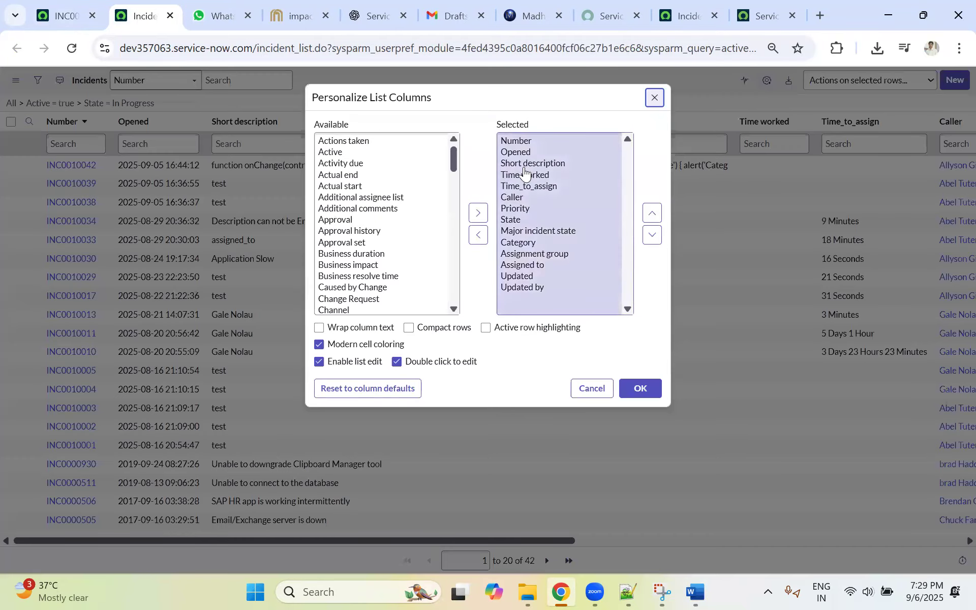
left_click(534, 253)
left_click(652, 212)
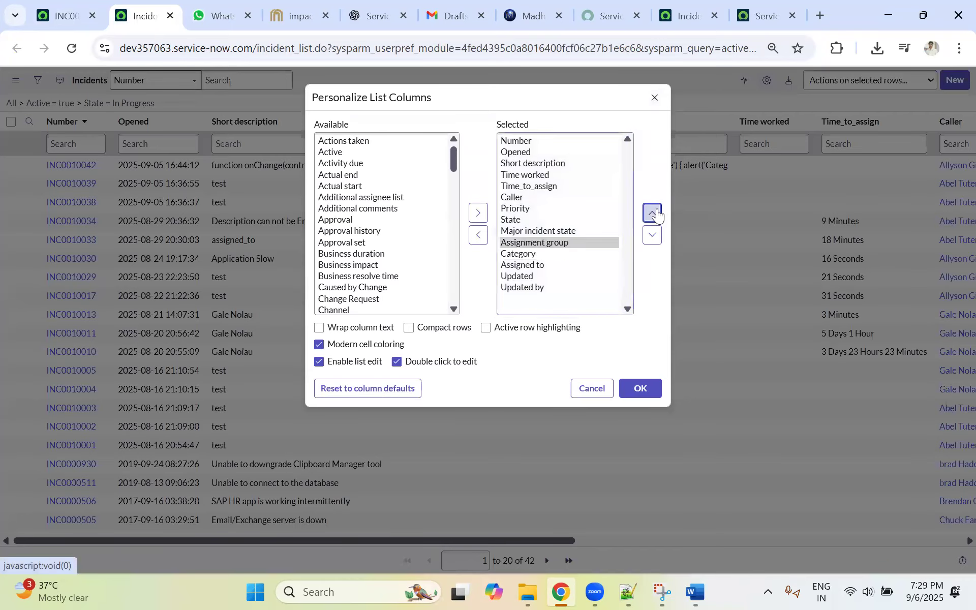
left_click(652, 212)
left_click(653, 212)
left_click(652, 213)
left_click(652, 212)
left_click(652, 212)
left_click(652, 213)
left_click(653, 213)
left_click(641, 388)
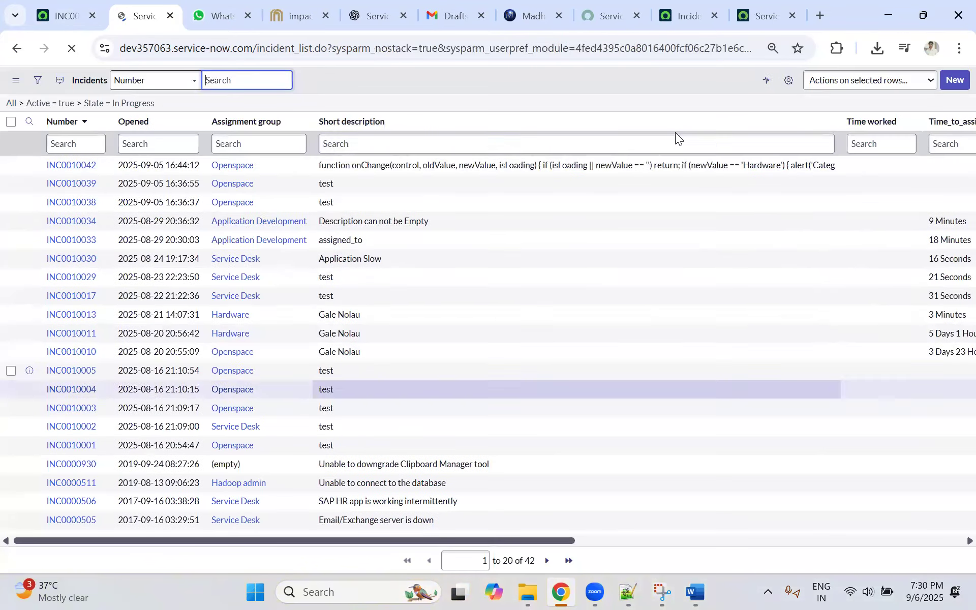
left_click(272, 164)
double_click(272, 163)
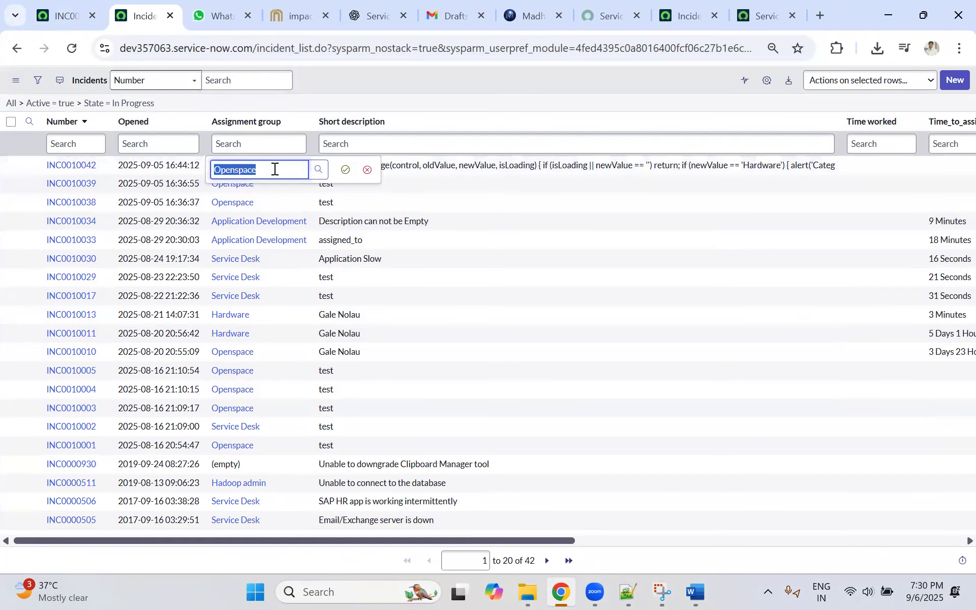
key("ctrl+a")
key("BackSpace")
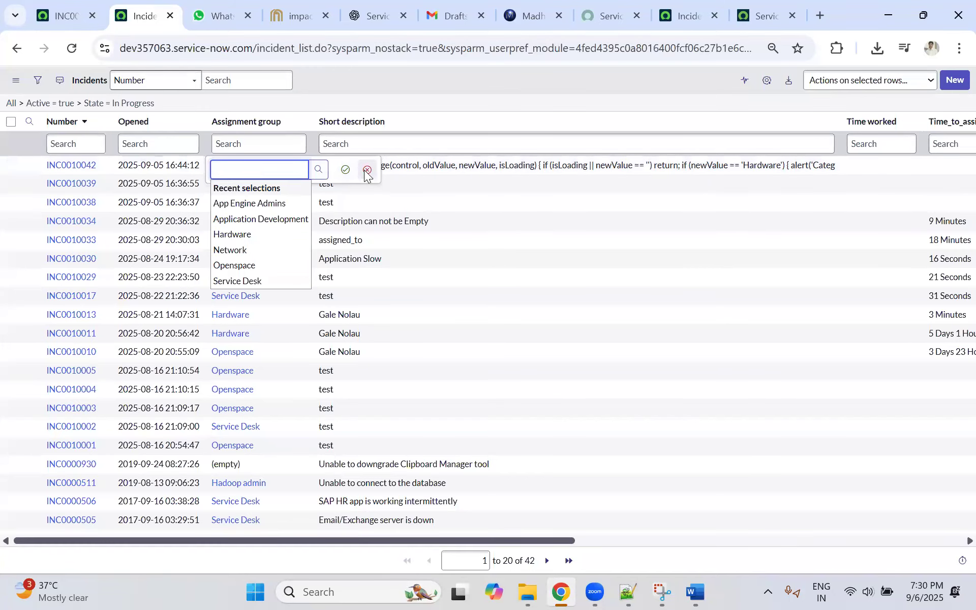
left_click(367, 170)
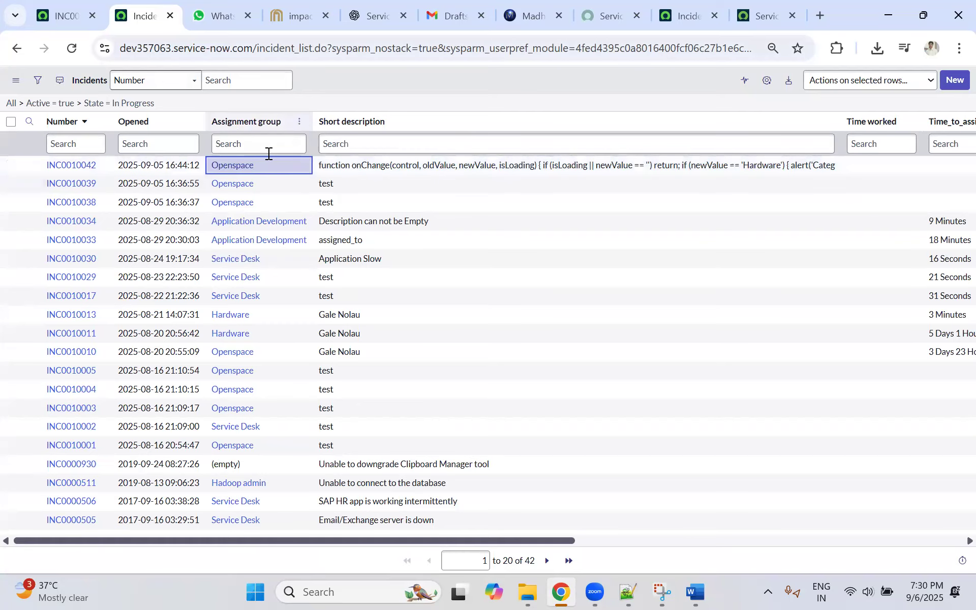
double_click(269, 166)
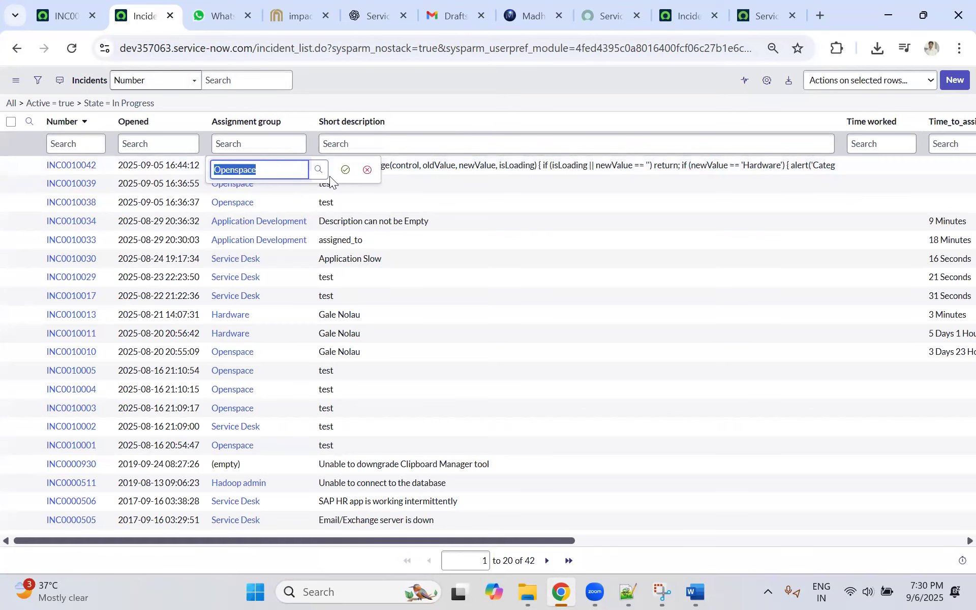
left_click(367, 169)
left_click_drag(300, 181, 277, 403)
Step: Set the first listed incident's Assignment group to Openspace directly in the list and save the cell
double_click(263, 164)
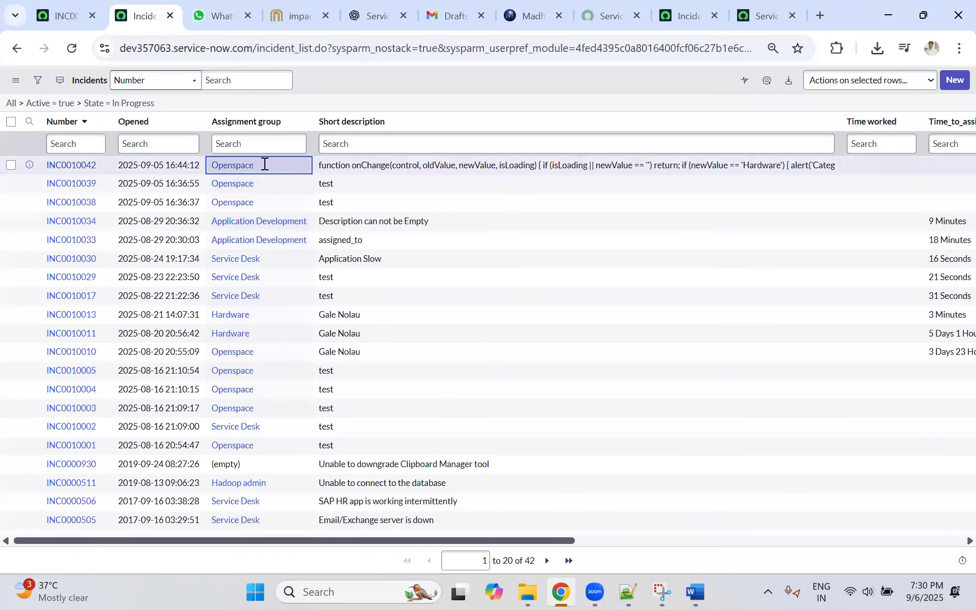
type("ope")
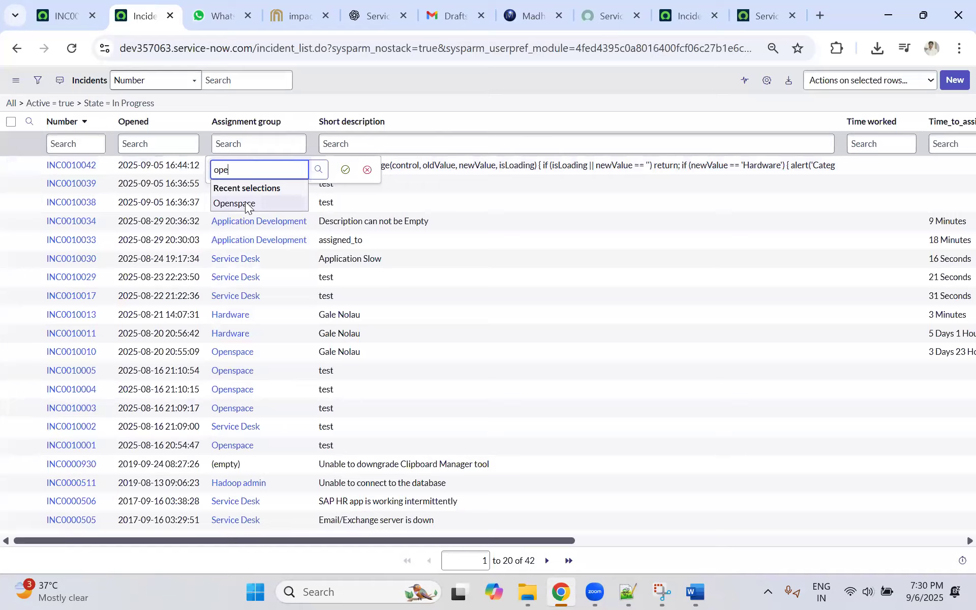
left_click(246, 204)
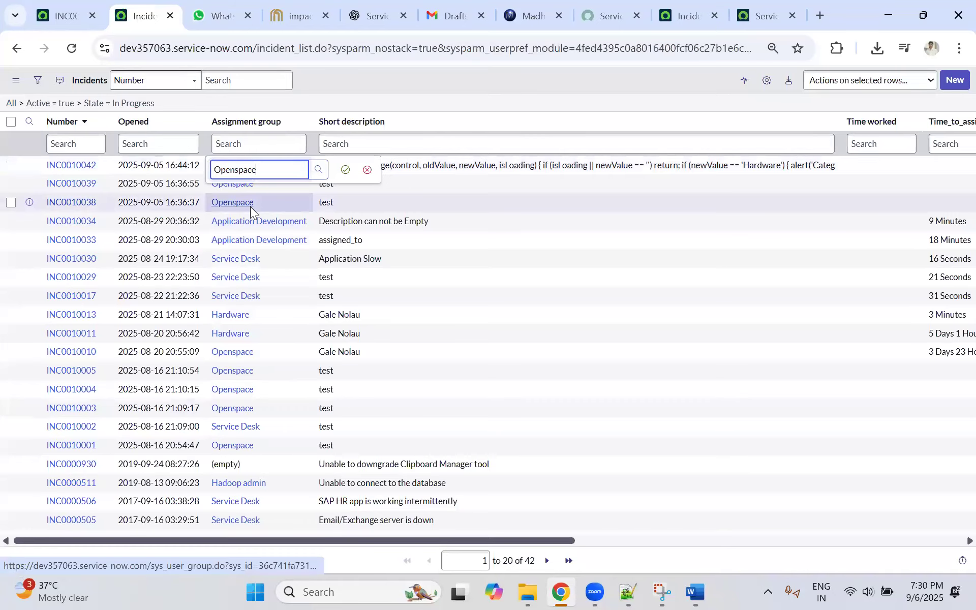
left_click(346, 170)
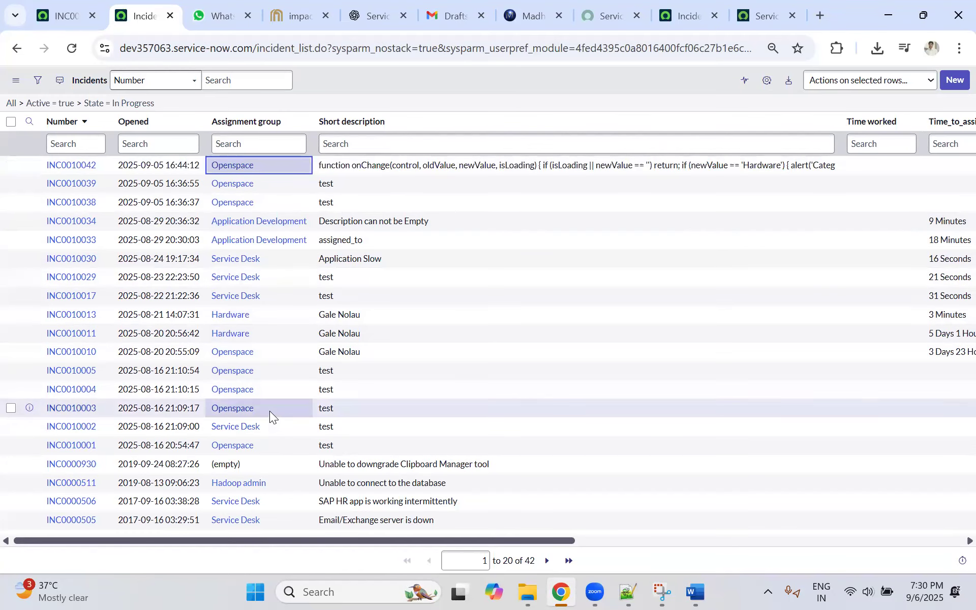
Step: Return to the open incident record, bring up all configurations for the Incident table and show its Access Controls
left_click(58, 16)
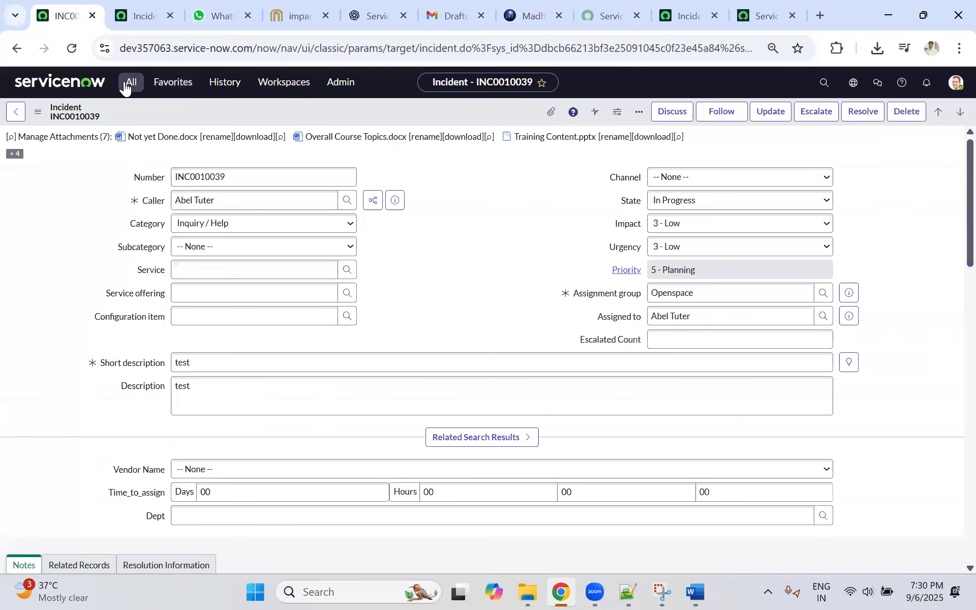
right_click(196, 104)
mouse_move(250, 360)
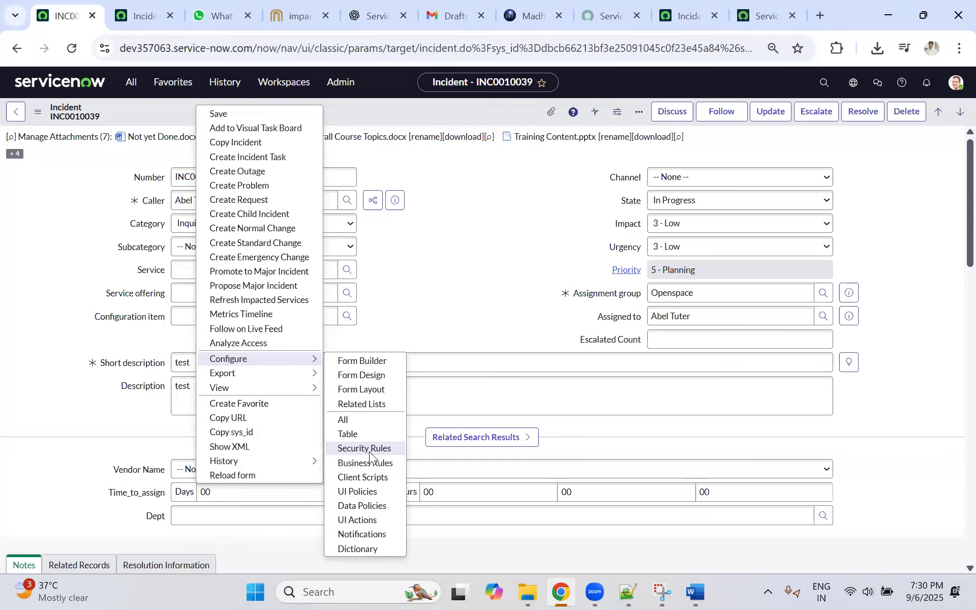
left_click(353, 415)
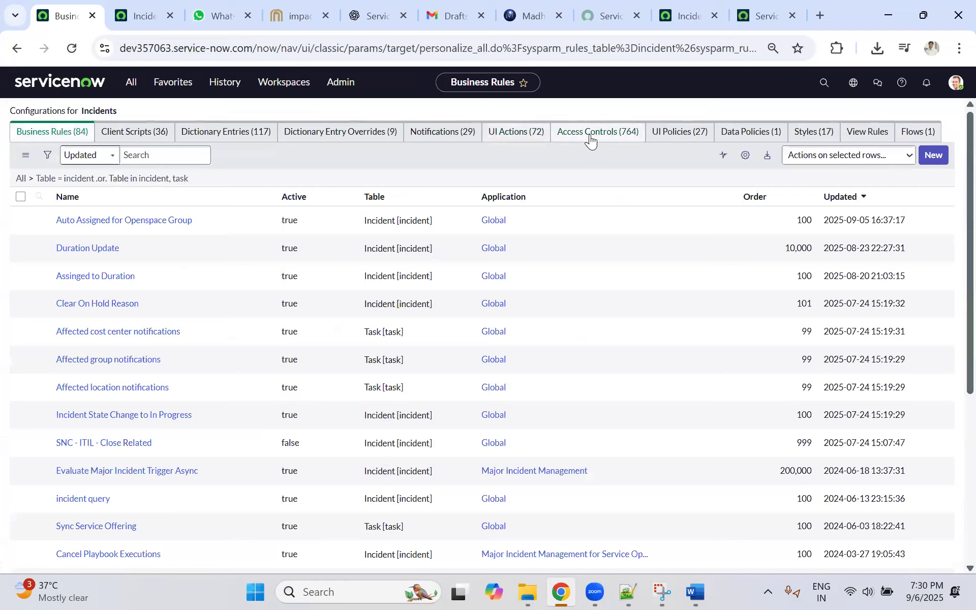
left_click(589, 137)
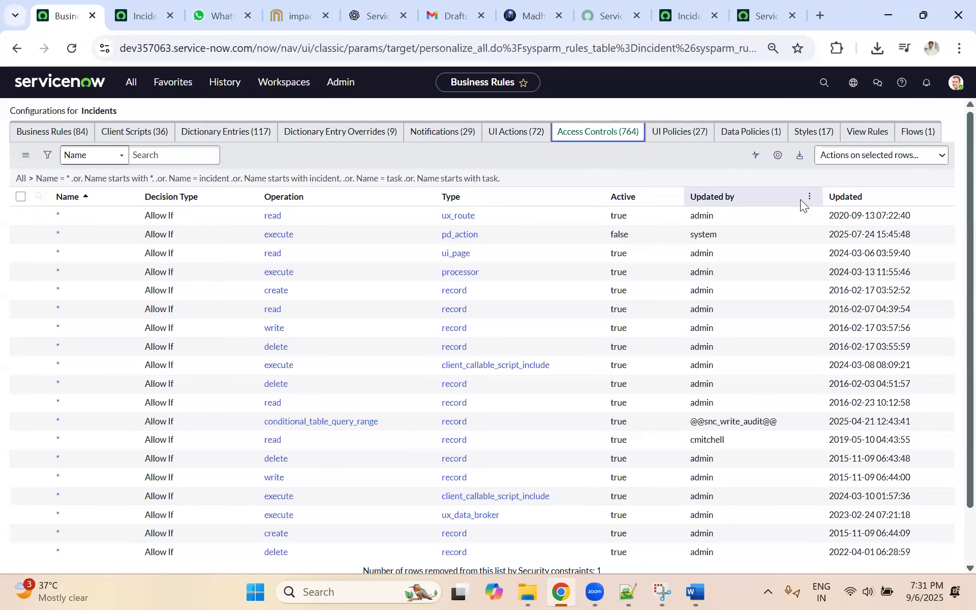
Step: Elevate the session to the security_admin role and sort the access controls by Updated, newest first
left_click(955, 83)
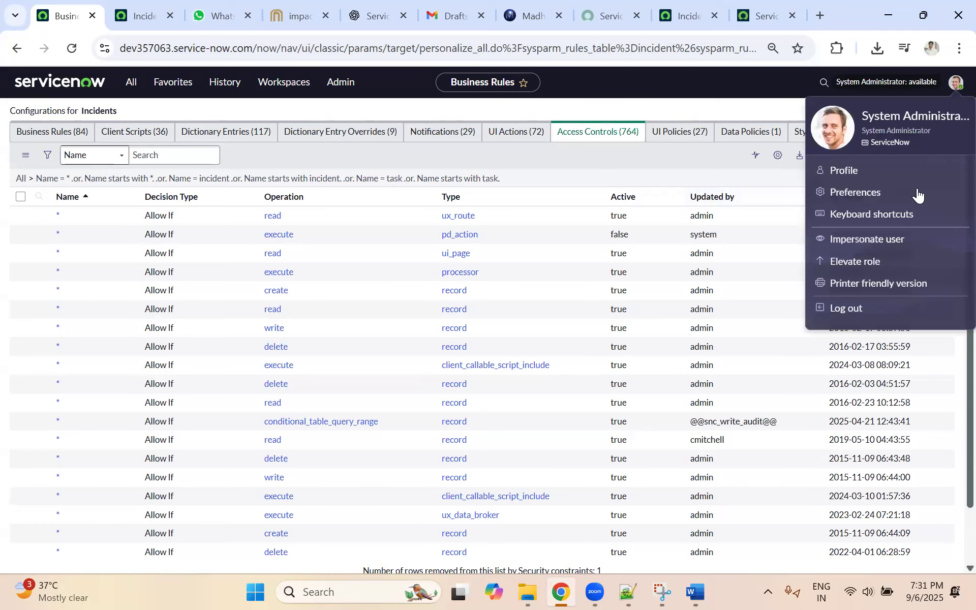
left_click(858, 262)
left_click(326, 323)
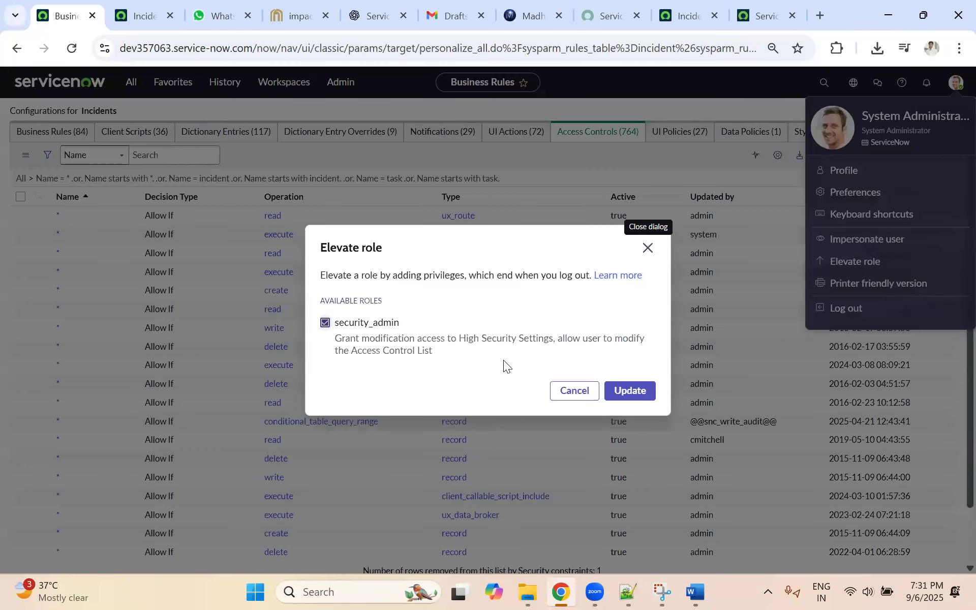
left_click(629, 391)
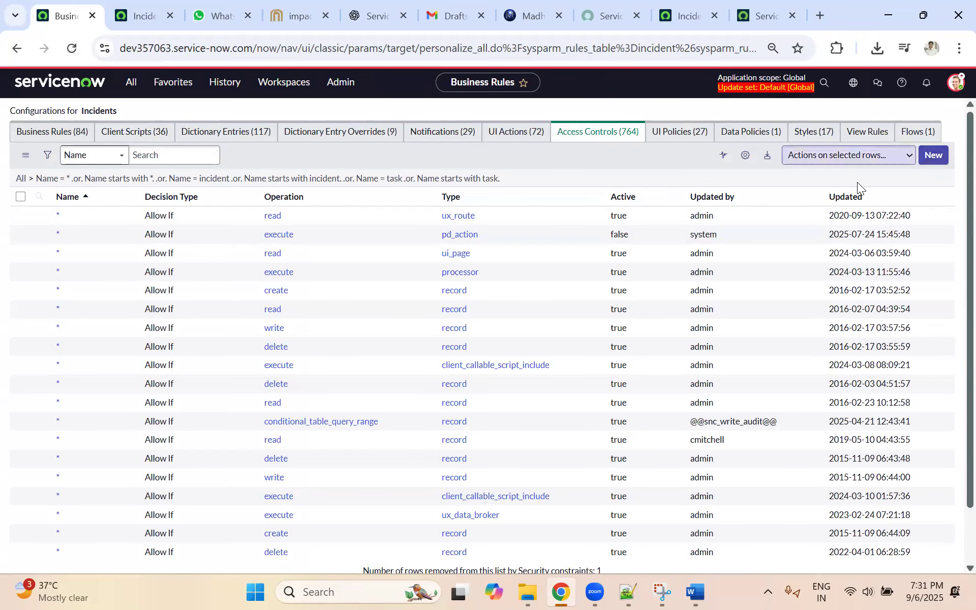
left_click(848, 201)
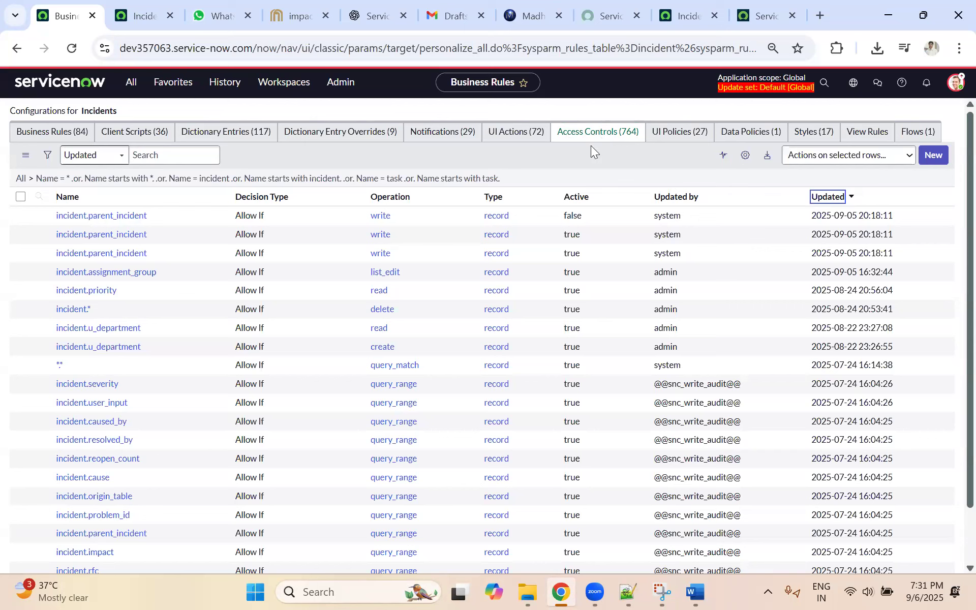
Step: Open the list_edit access control for incident.assignment_group and review its operation choices, keeping list_edit selected
left_click(133, 279)
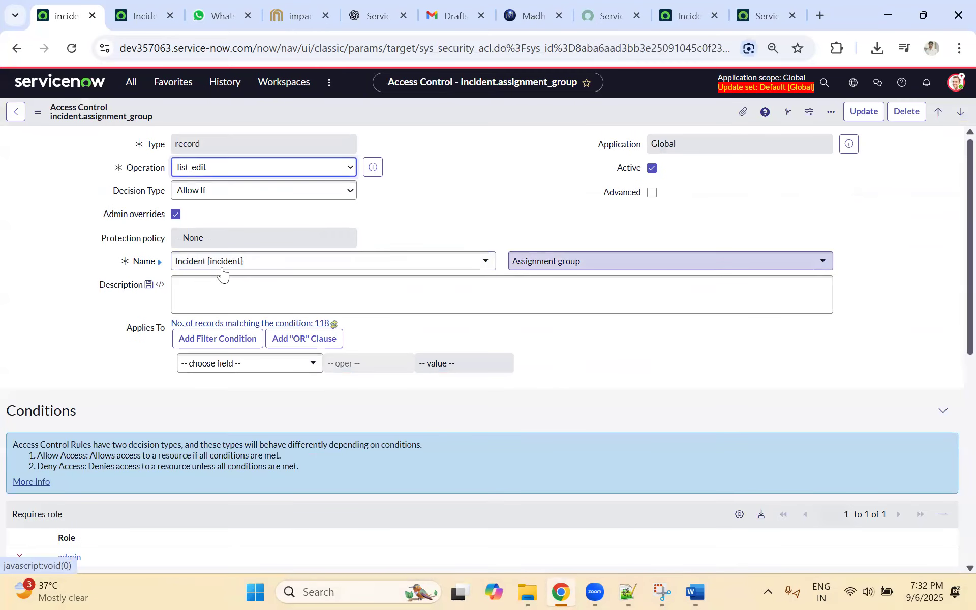
left_click(211, 175)
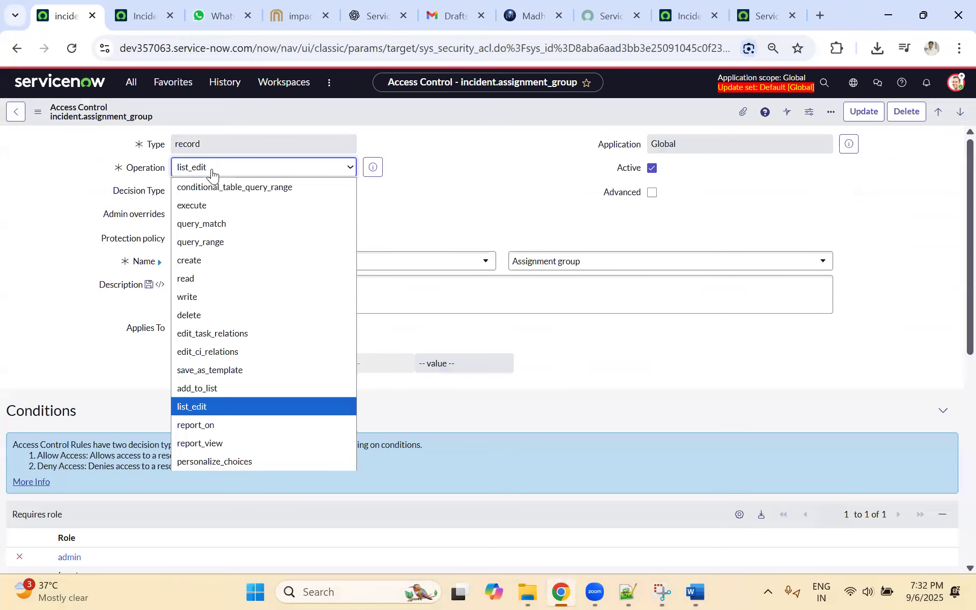
left_click(196, 409)
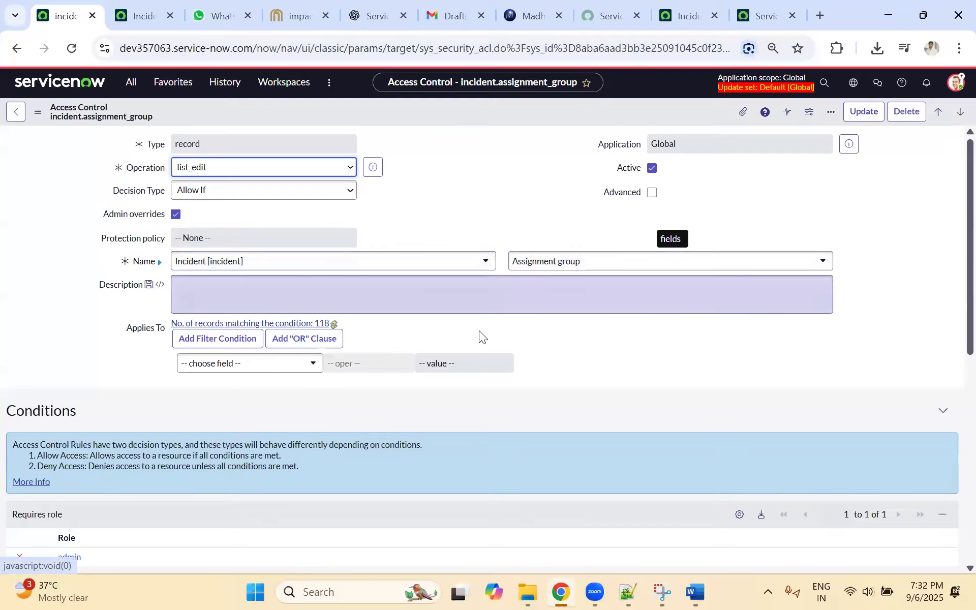
scroll(457, 285, "down", 3)
scroll(516, 248, "up", 3)
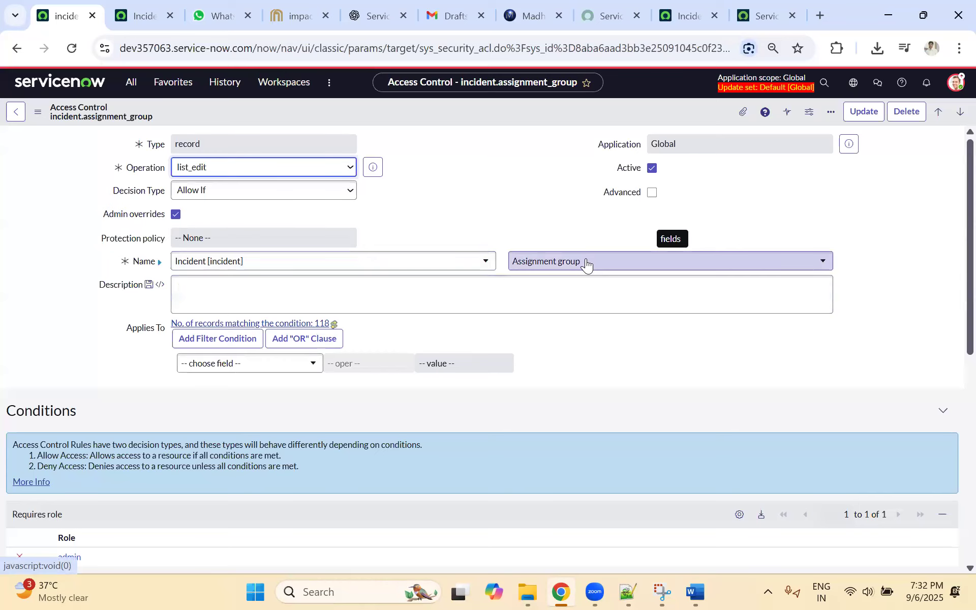
Step: Try switching the access control's field to Assigned to, check its required role and bring up the record's save and insert commands
left_click(548, 261)
left_click(554, 394)
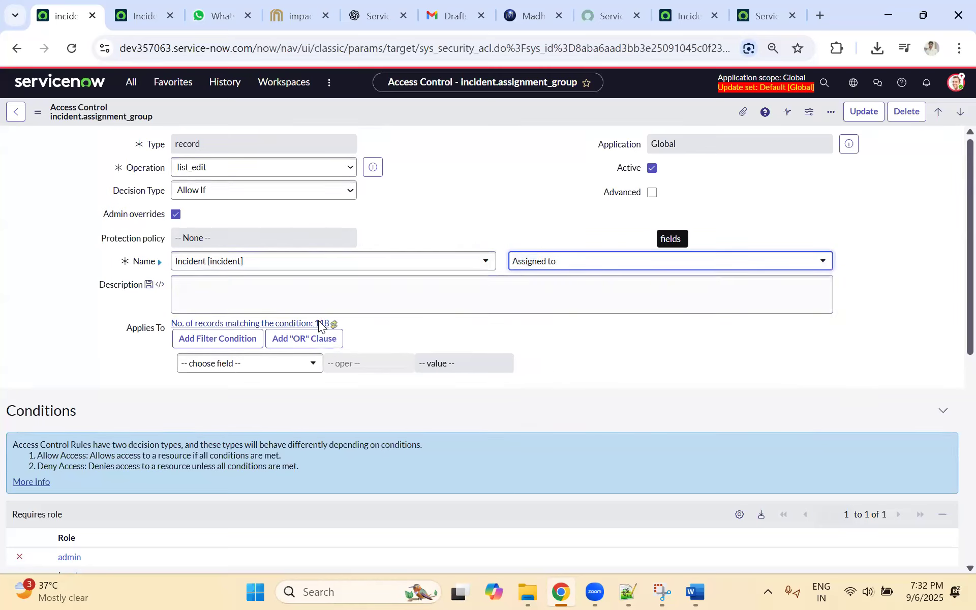
scroll(103, 463, "down", 5)
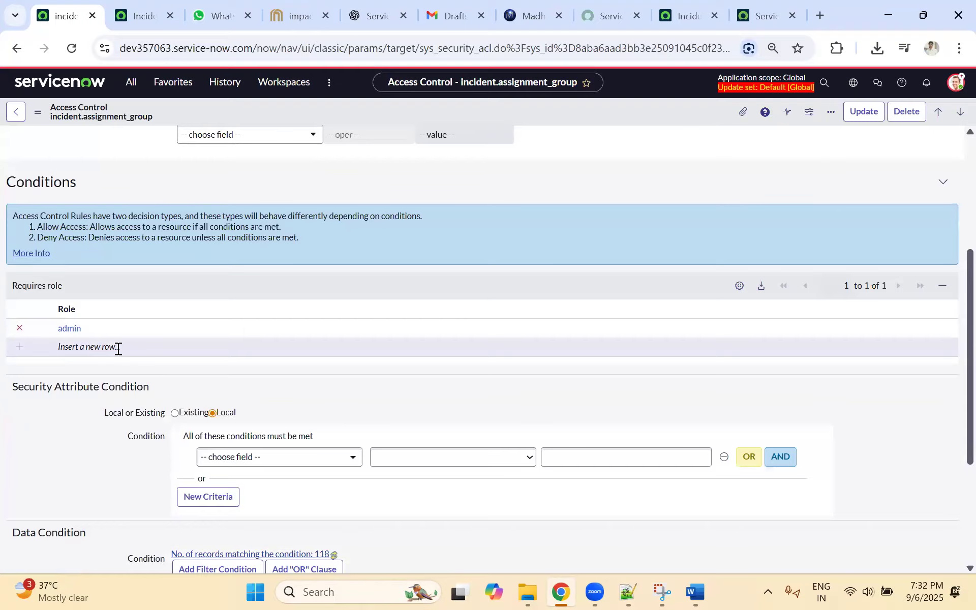
scroll(114, 354, "up", 5)
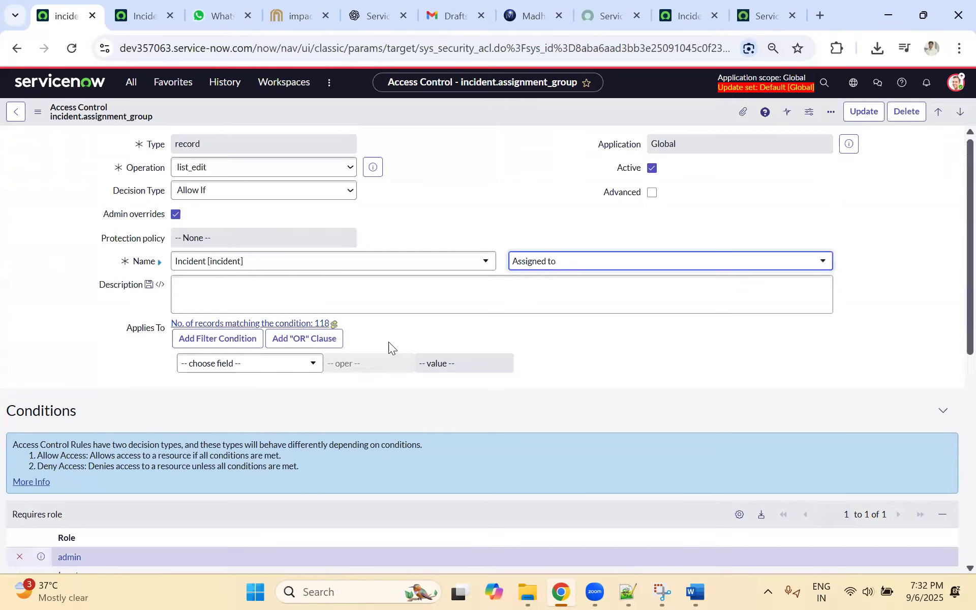
right_click(415, 109)
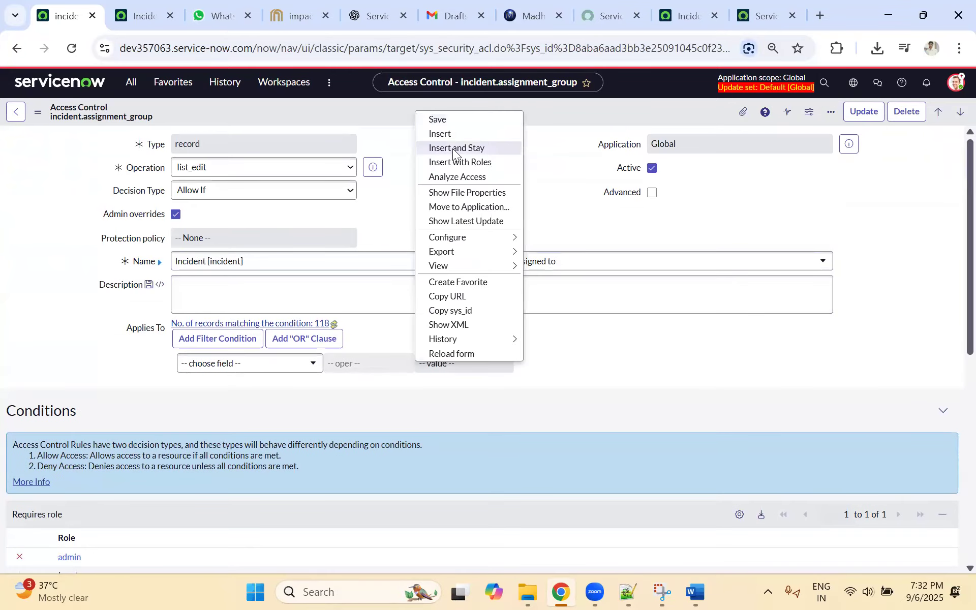
Step: Check the first incident's Assignment group cell for list editing as administrator, and impersonate the last user under Recent Impersonations
left_click(138, 16)
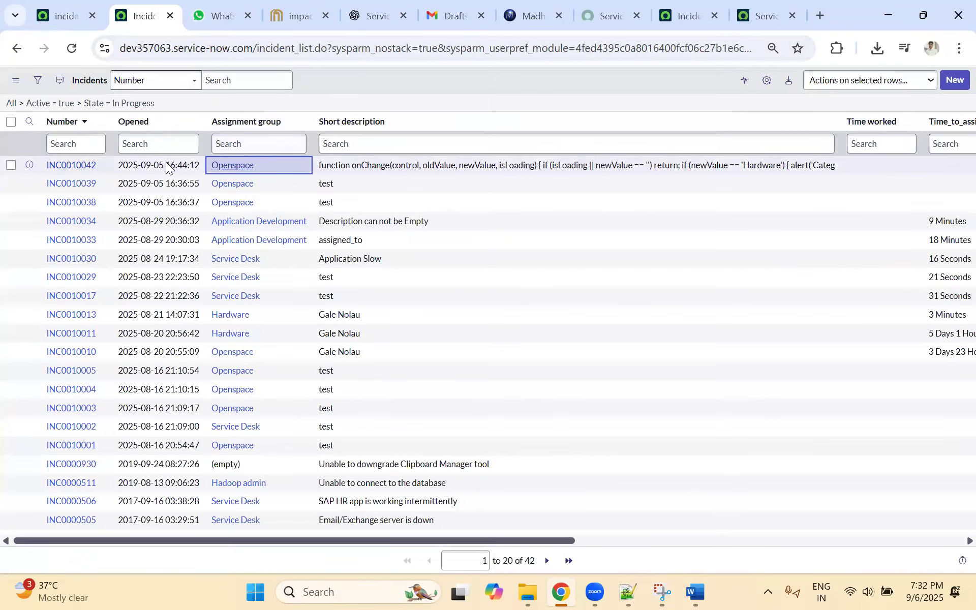
double_click(271, 164)
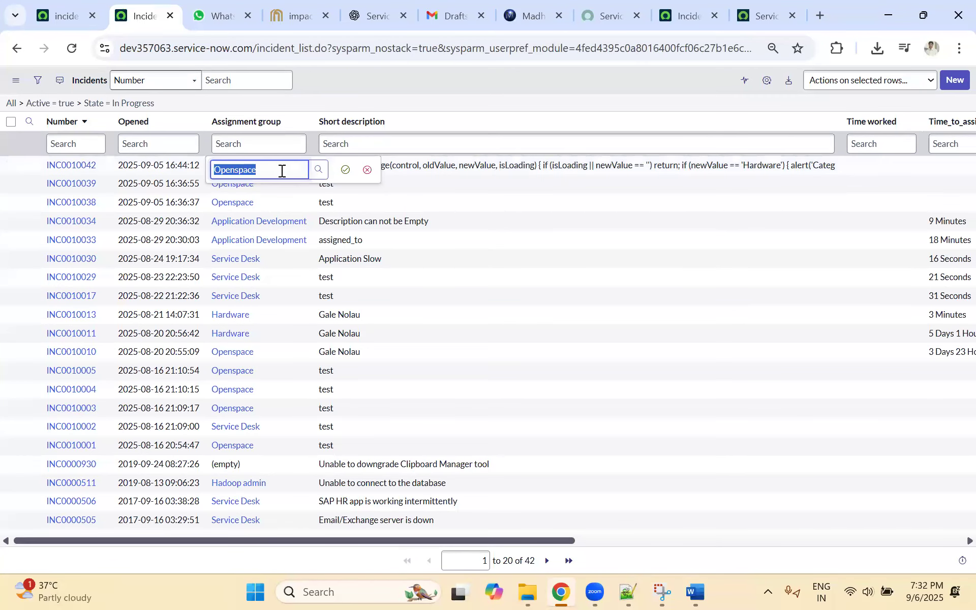
left_click(56, 17)
left_click(956, 82)
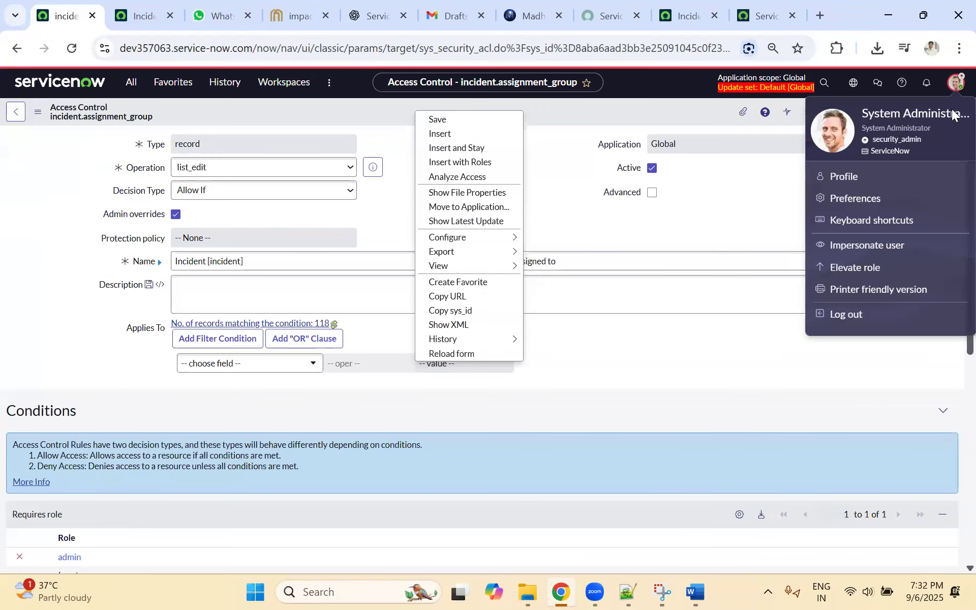
left_click(879, 250)
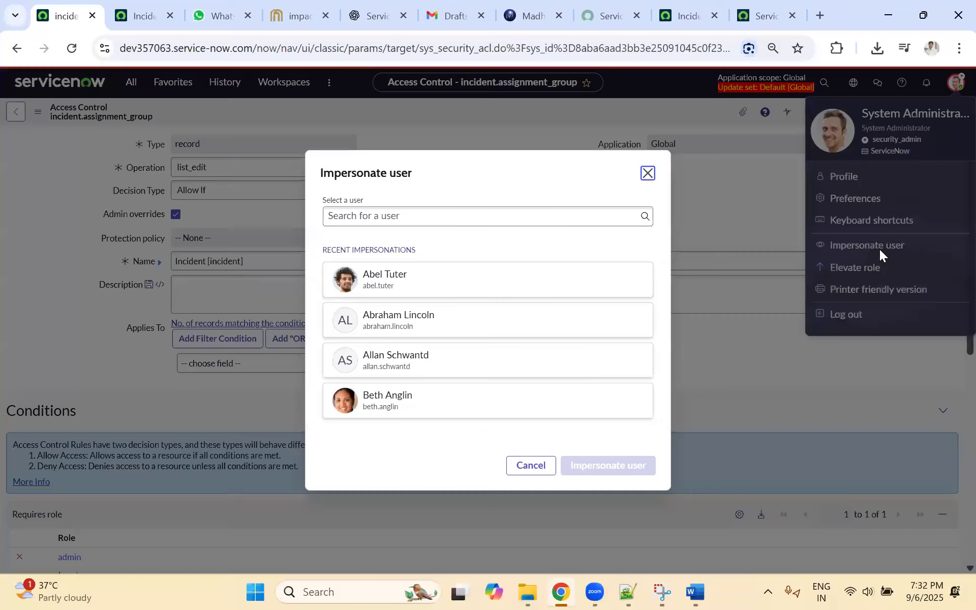
left_click(390, 407)
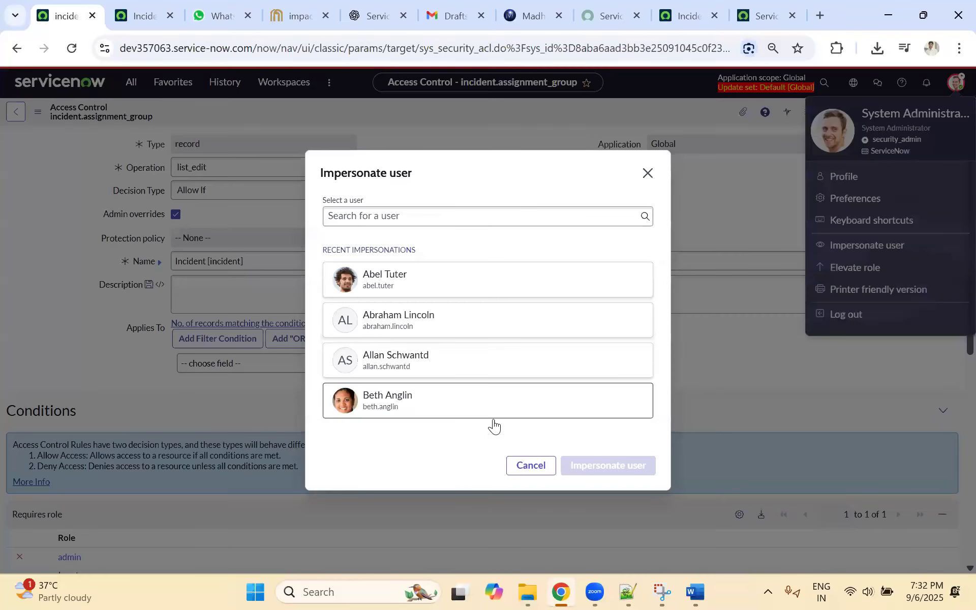
left_click(564, 465)
Step: Reload the incident list as the impersonated user, try to edit the first incident's Assignment group in place, and cancel the edit
left_click(143, 16)
left_click(71, 48)
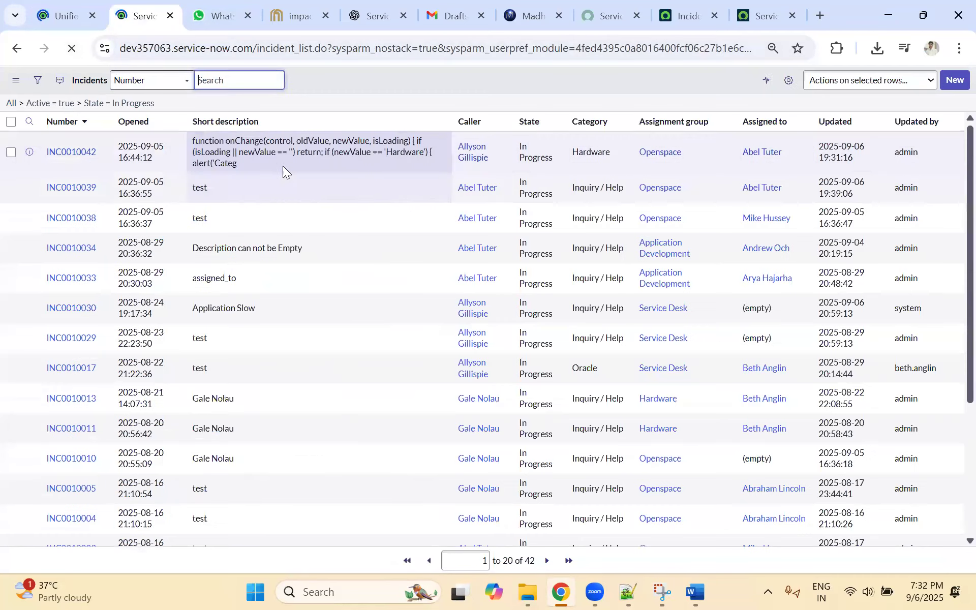
double_click(706, 149)
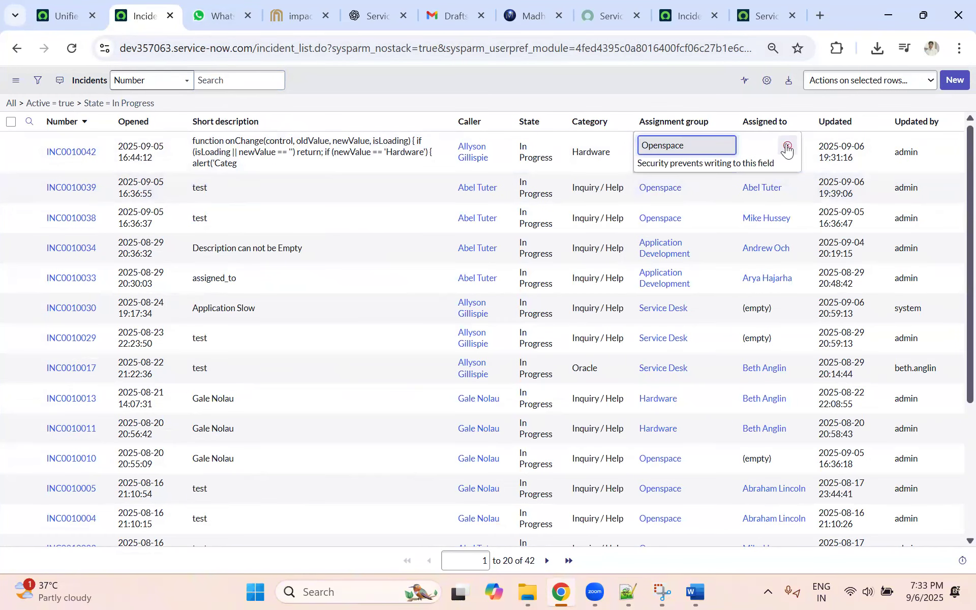
left_click(786, 147)
Step: End the impersonation and elevate the administrator session to the security_admin role
left_click(57, 16)
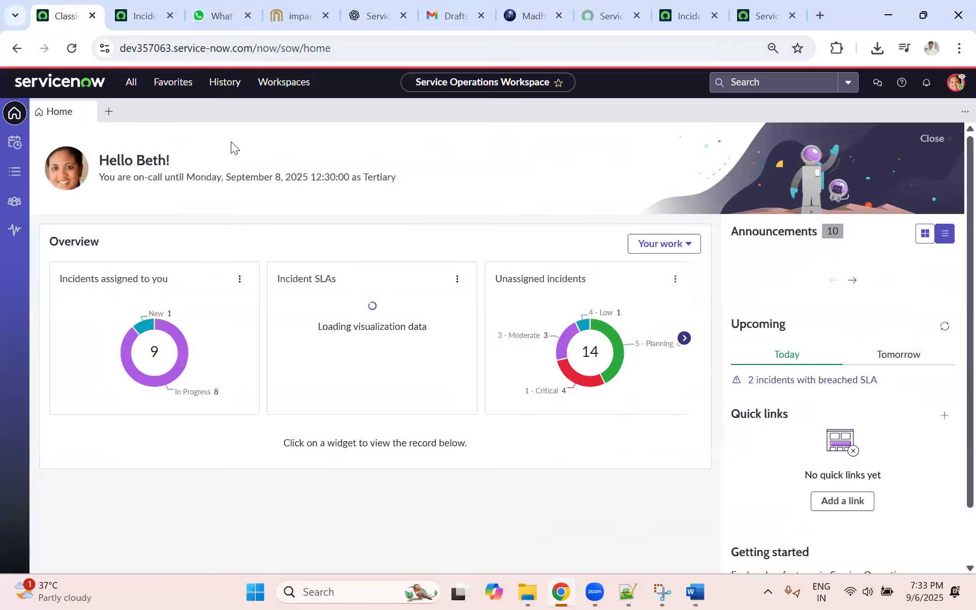
left_click(954, 84)
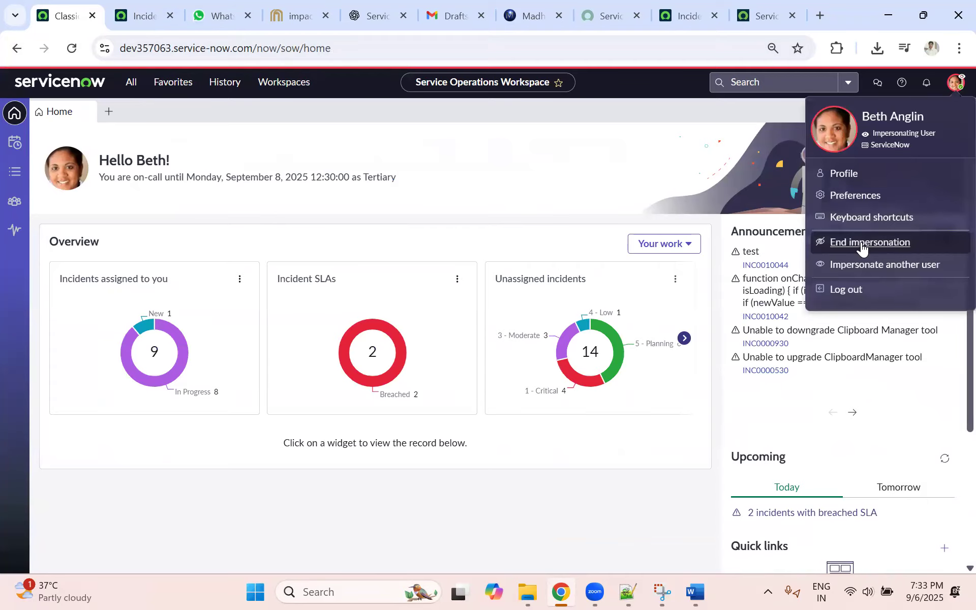
left_click(861, 242)
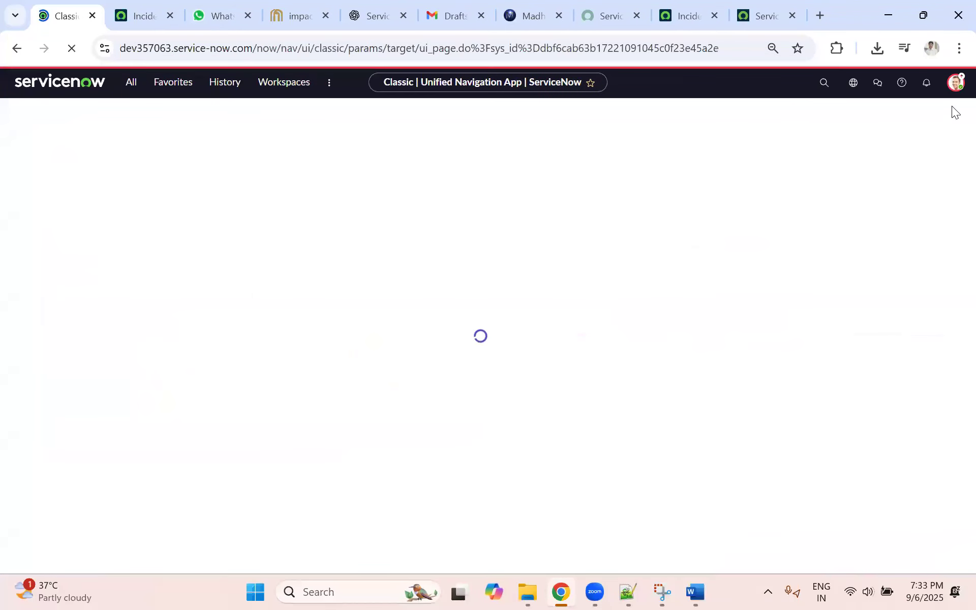
left_click(955, 82)
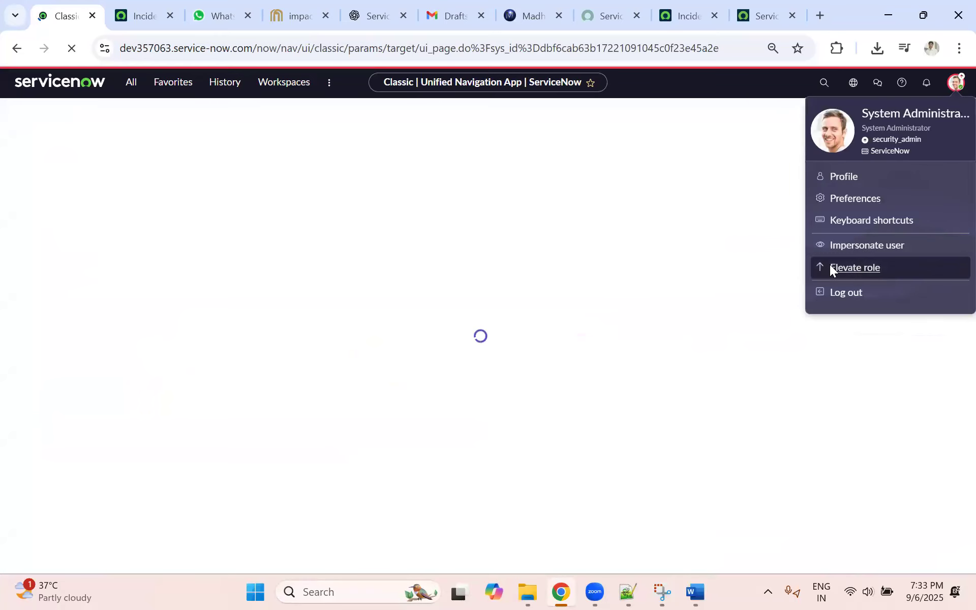
left_click(855, 268)
left_click(574, 390)
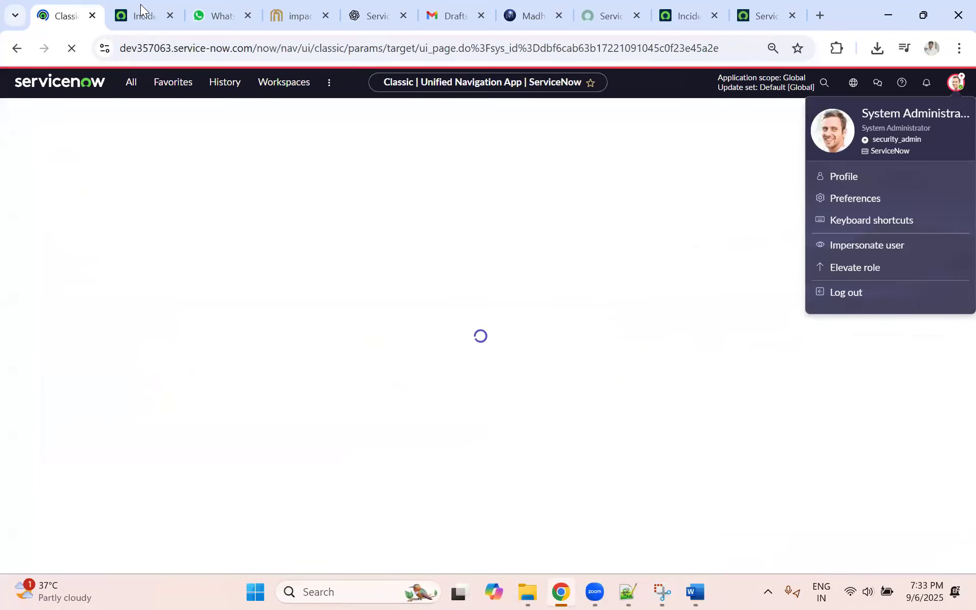
Step: Reopen the recently viewed incident.assignment_group access control from the navigation history
left_click(141, 13)
left_click(61, 13)
left_click(221, 82)
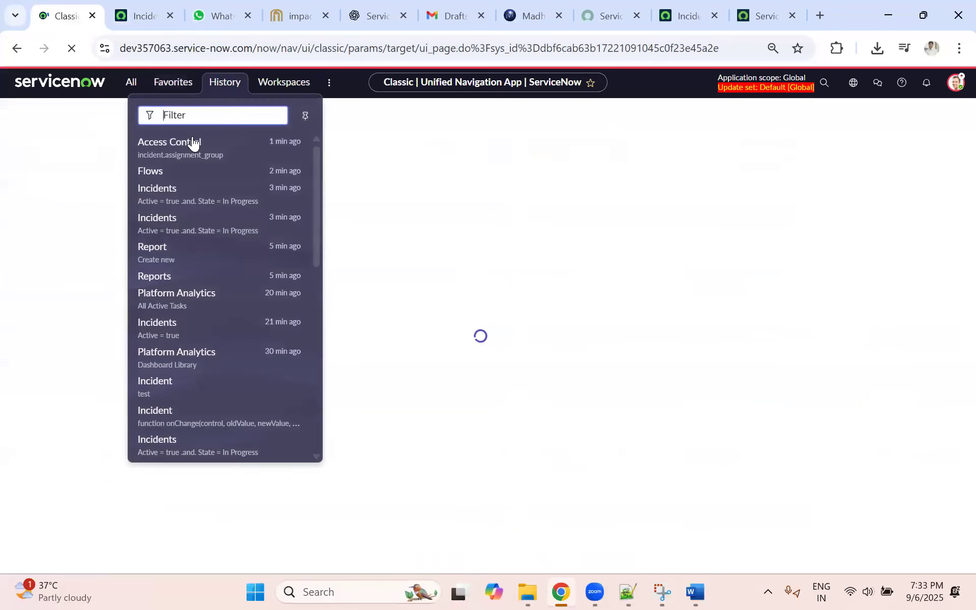
left_click(181, 145)
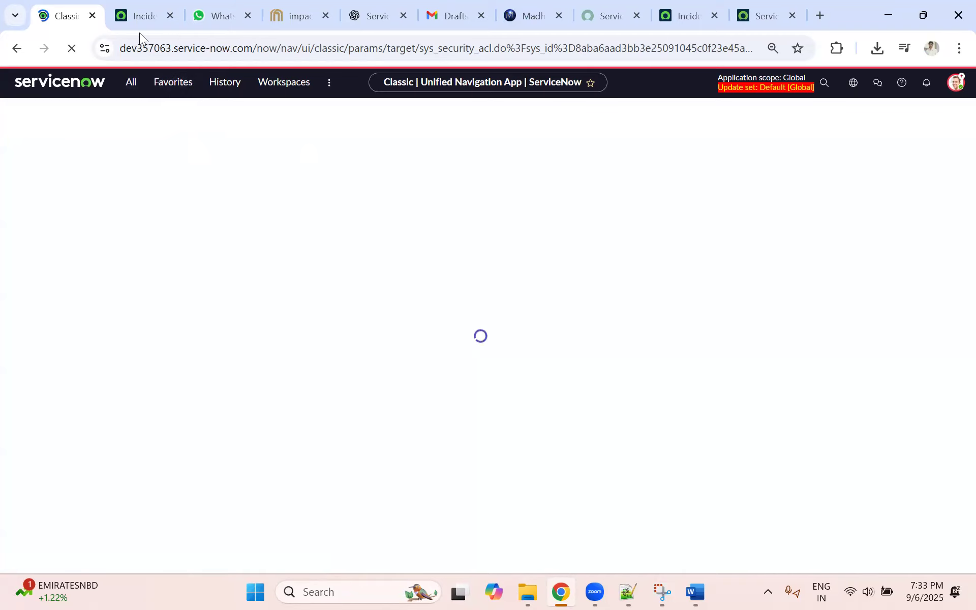
left_click(139, 9)
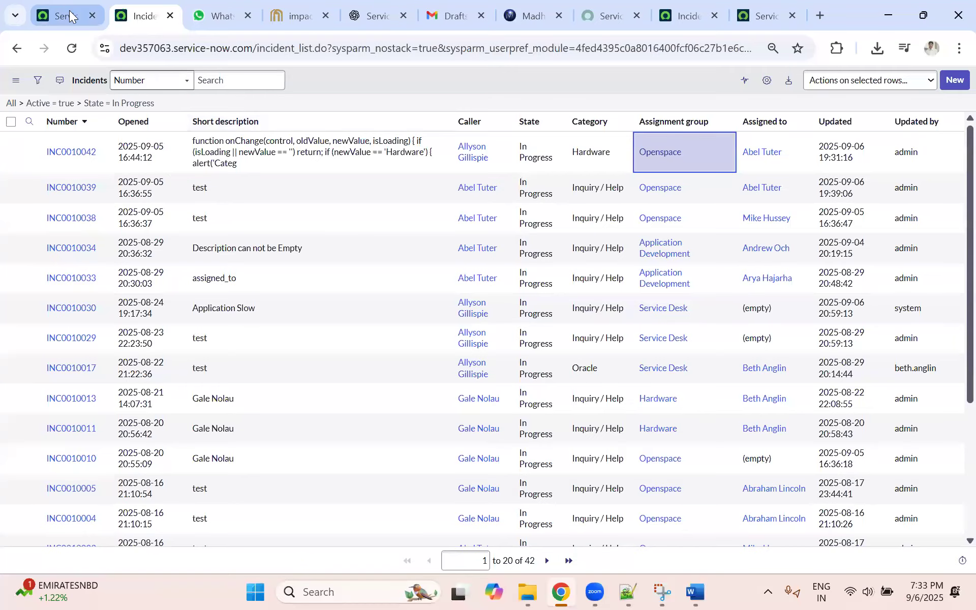
left_click(64, 13)
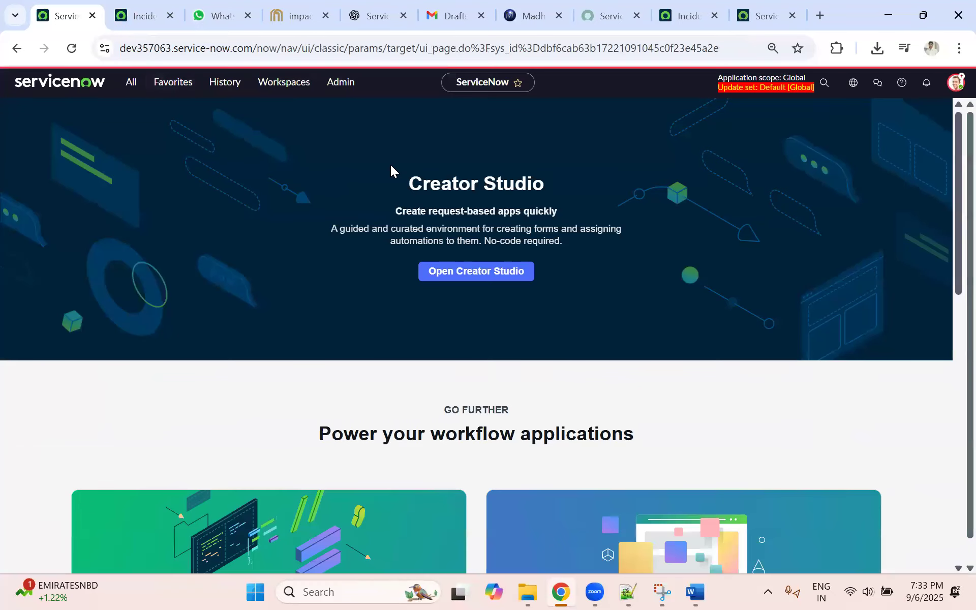
left_click(228, 85)
left_click(170, 159)
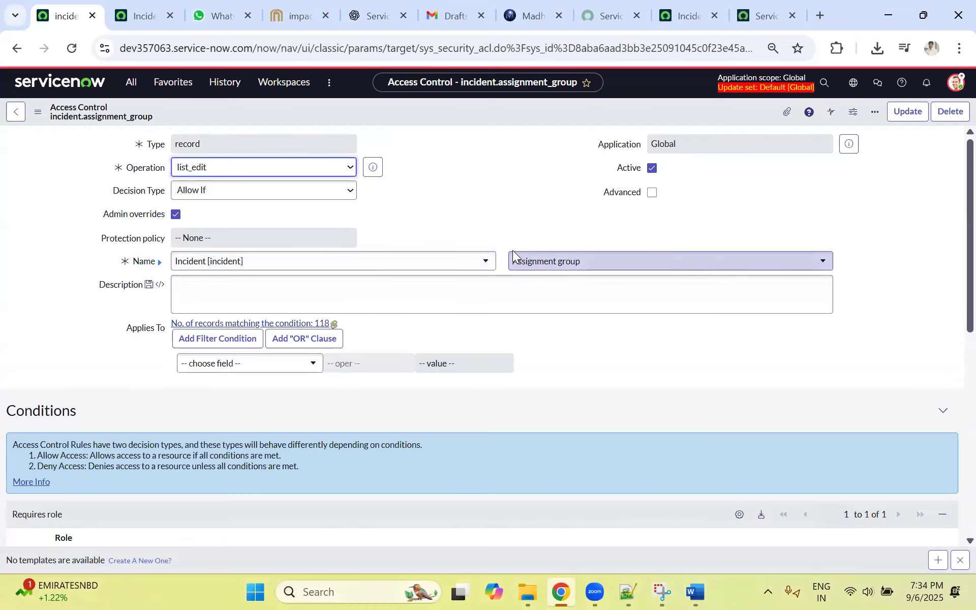
Step: Check the Assigned to column in the incident list and impersonate the last user under Recent Impersonations again
left_click(142, 11)
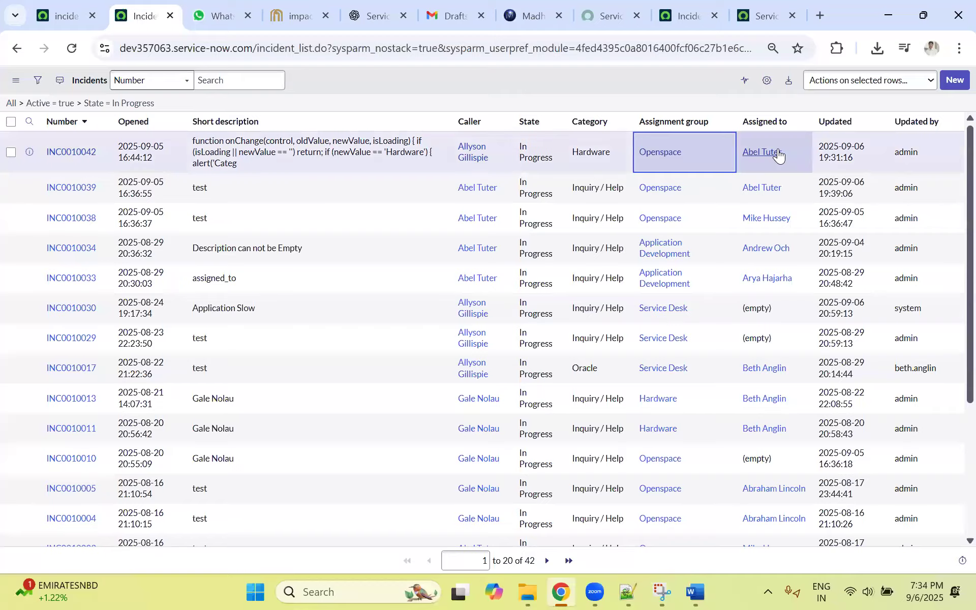
left_click(68, 13)
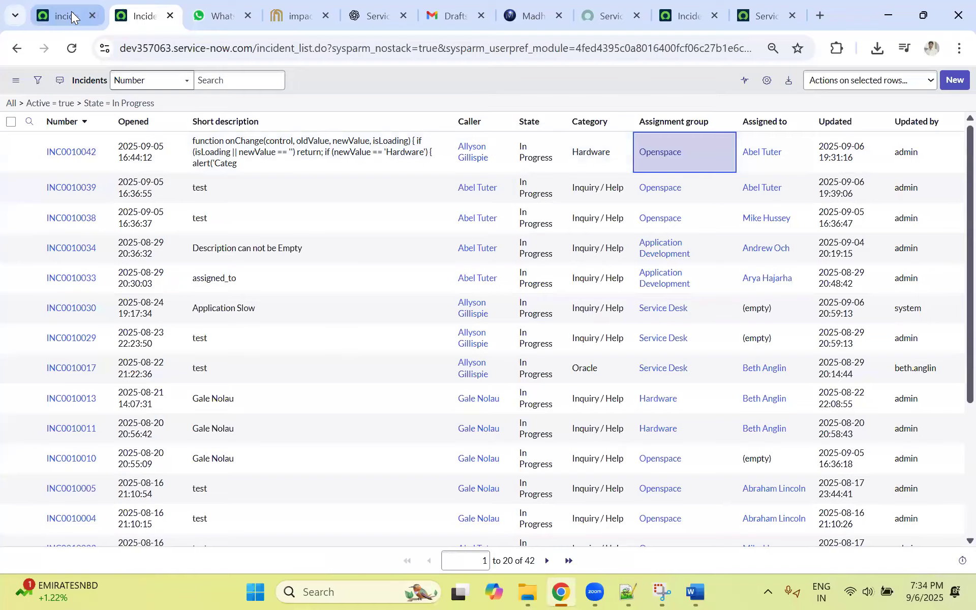
left_click(956, 84)
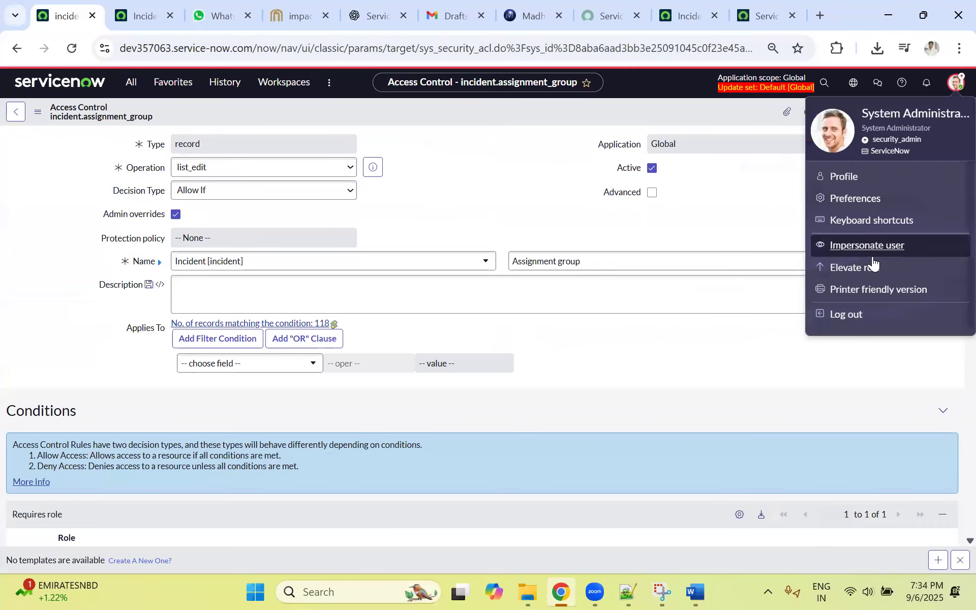
left_click(830, 242)
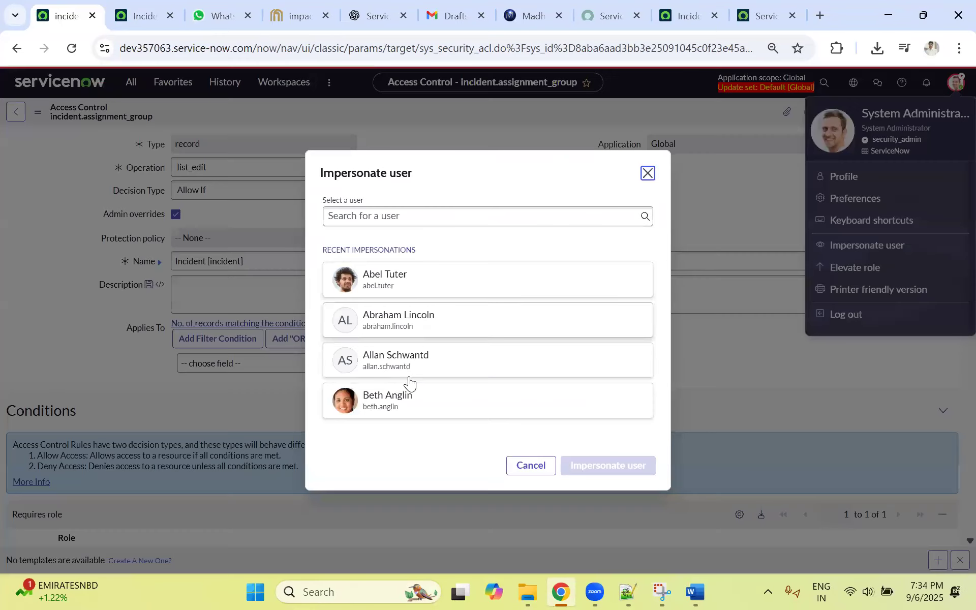
left_click(388, 401)
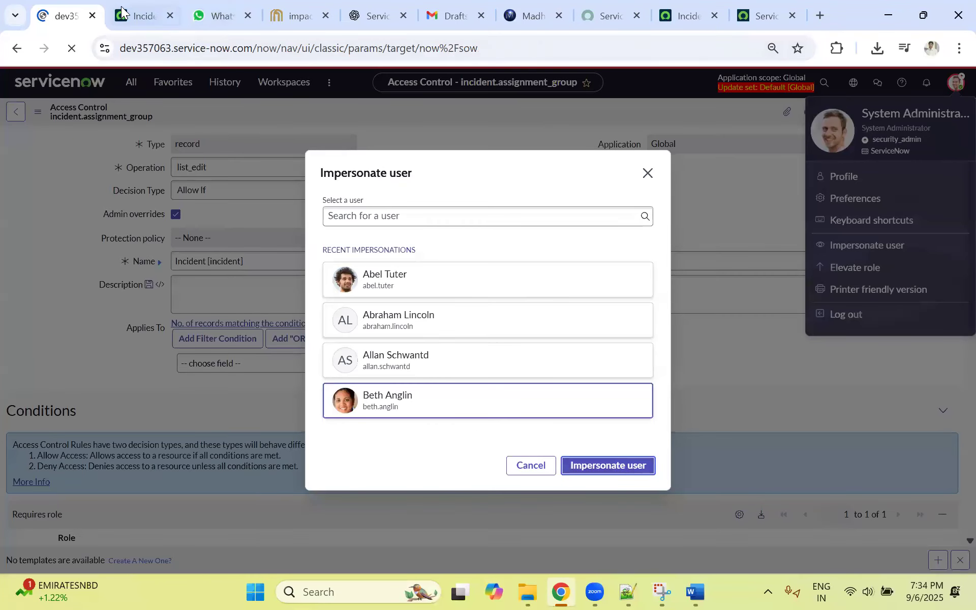
Step: Test in-place editing of the first incident's Assigned to cell as the impersonated user, cancelling each edit
left_click(143, 15)
double_click(795, 147)
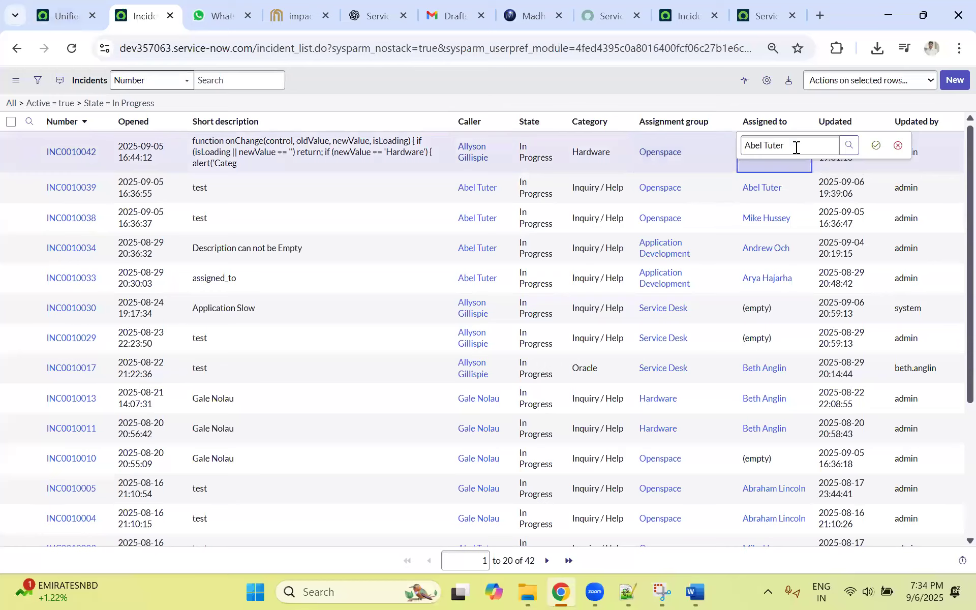
left_click(898, 146)
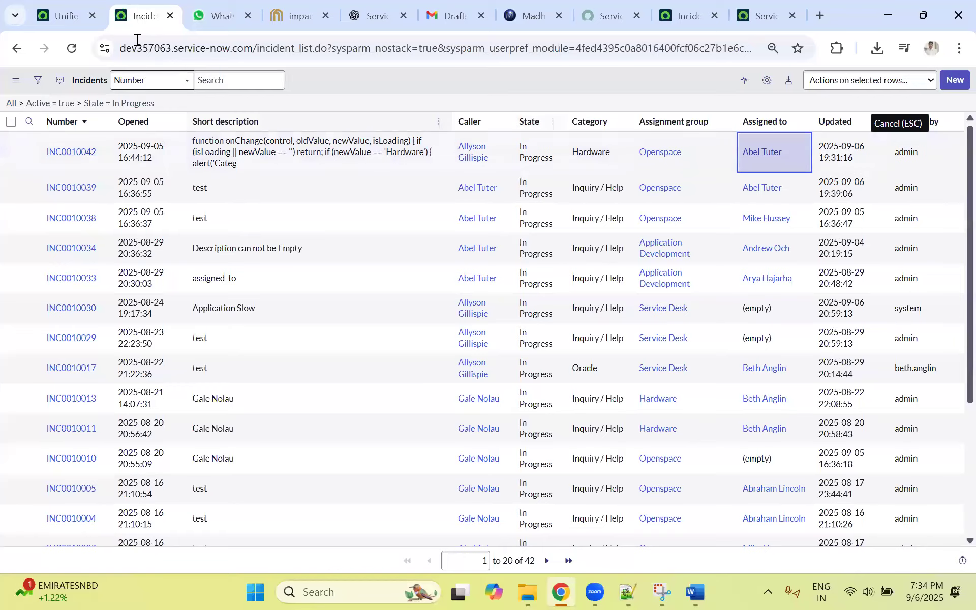
left_click(76, 19)
left_click(153, 15)
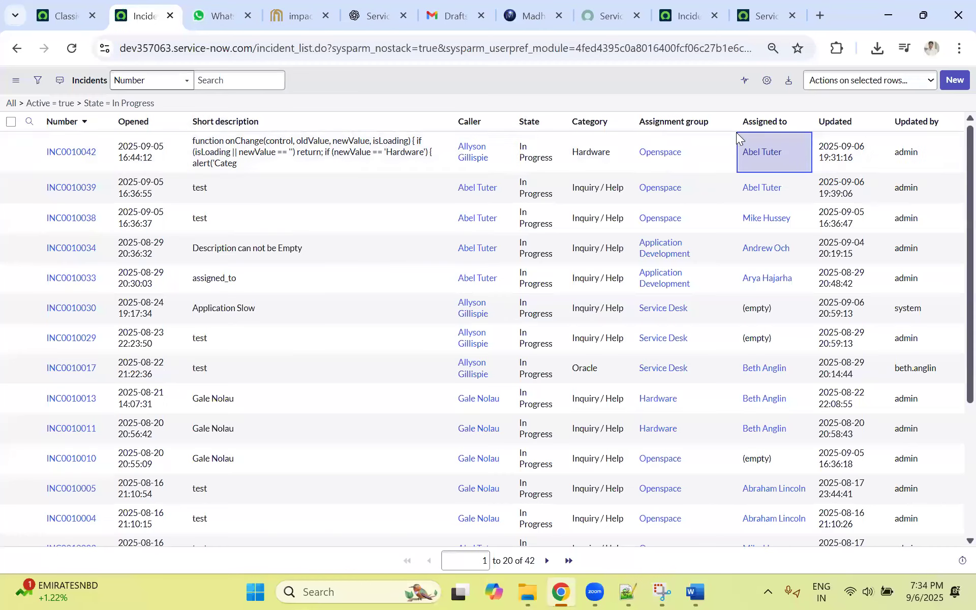
double_click(795, 146)
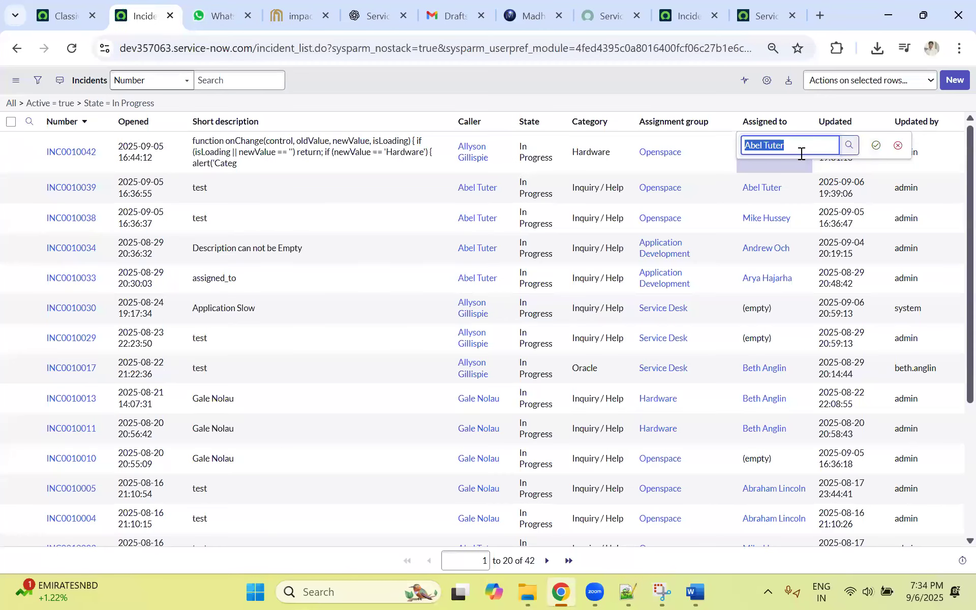
left_click(897, 146)
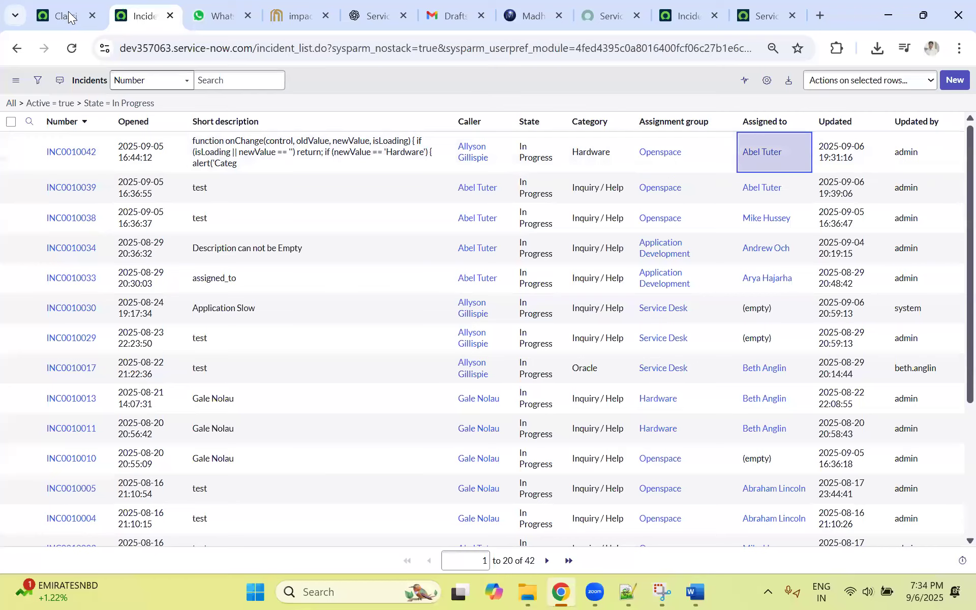
Step: End the impersonation and reopen the incident.assignment_group access control from the recent history
key("ctrl+1")
left_click(955, 84)
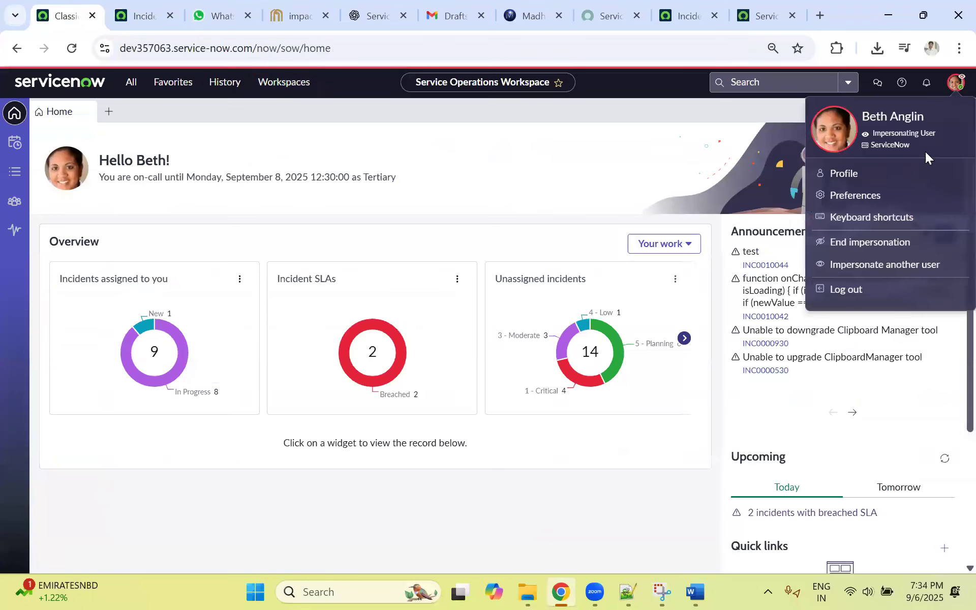
left_click(866, 243)
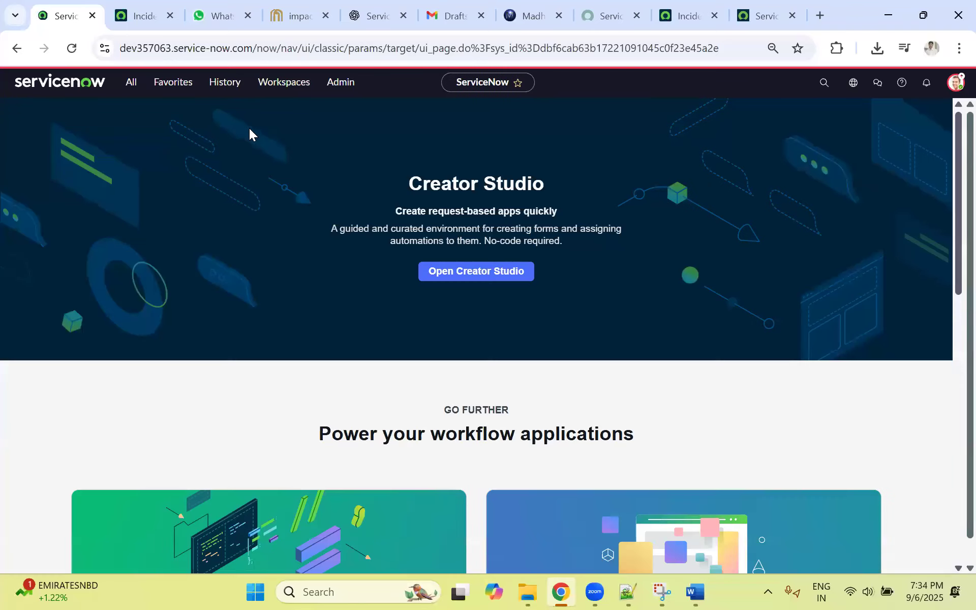
left_click(230, 85)
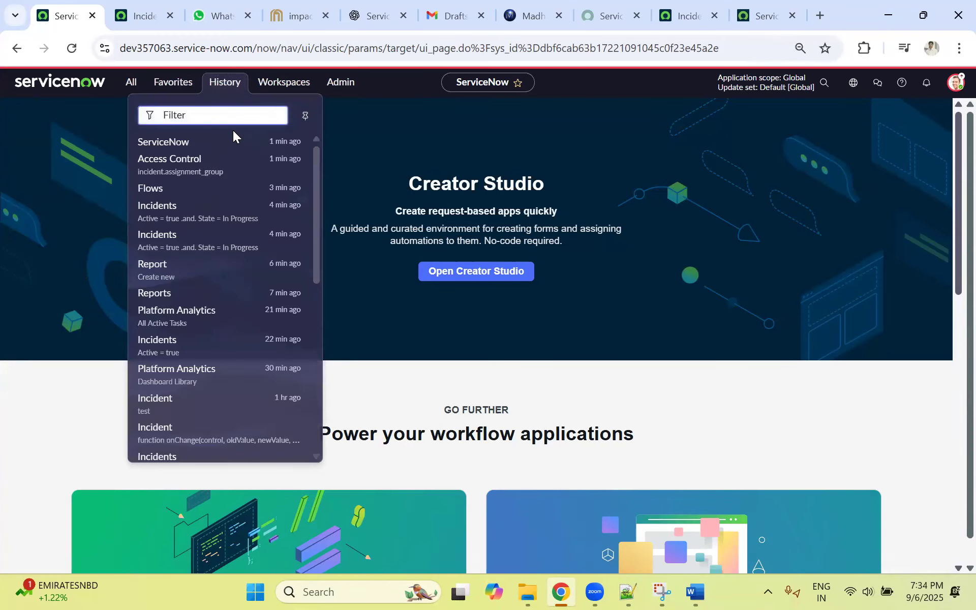
left_click(168, 160)
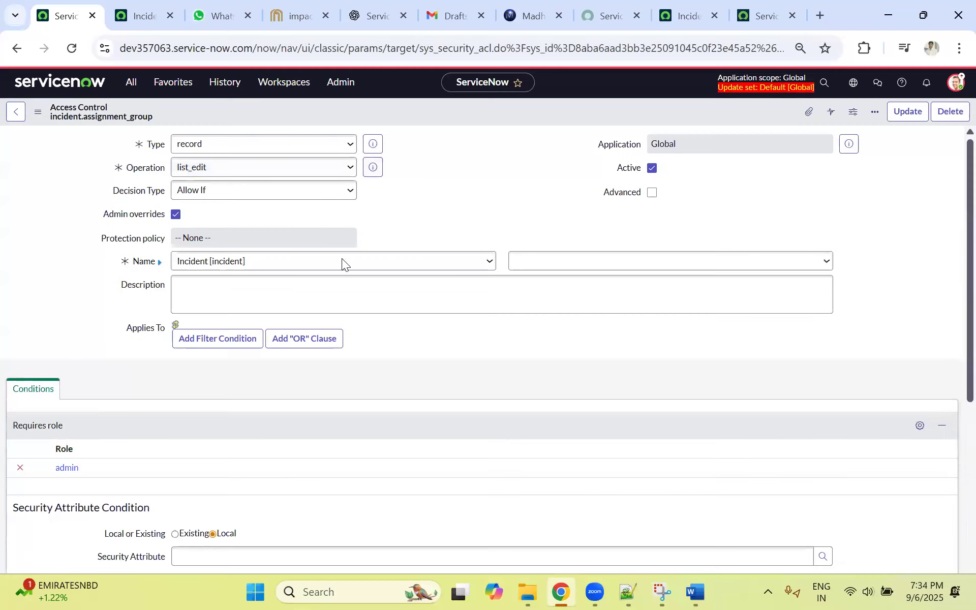
Step: Change the access control's field to Assigned to and insert it as a new list_edit rule, continuing past the security rules verification
left_click(544, 266)
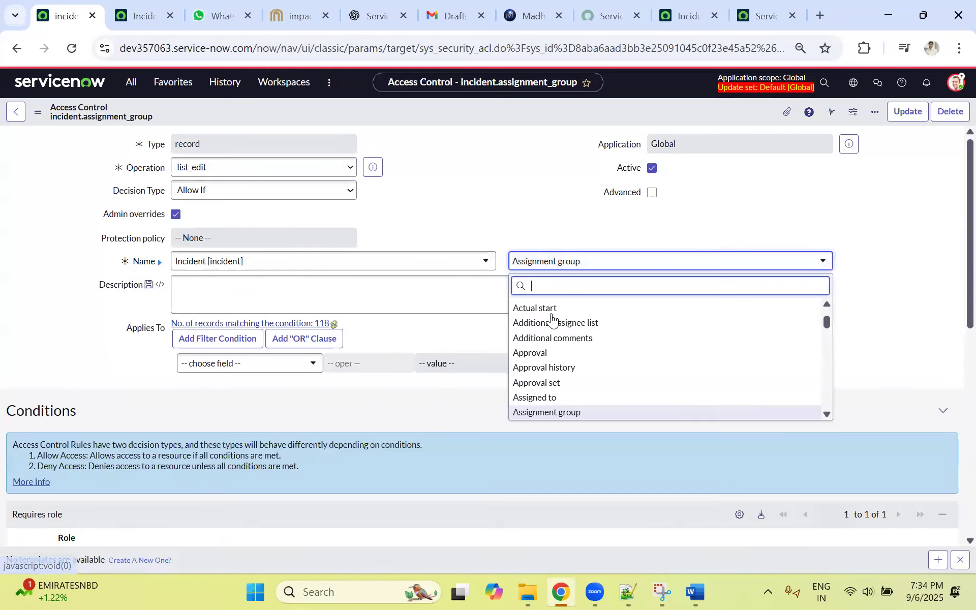
scroll(566, 330, "down", 3)
scroll(579, 343, "up", 2)
left_click(548, 336)
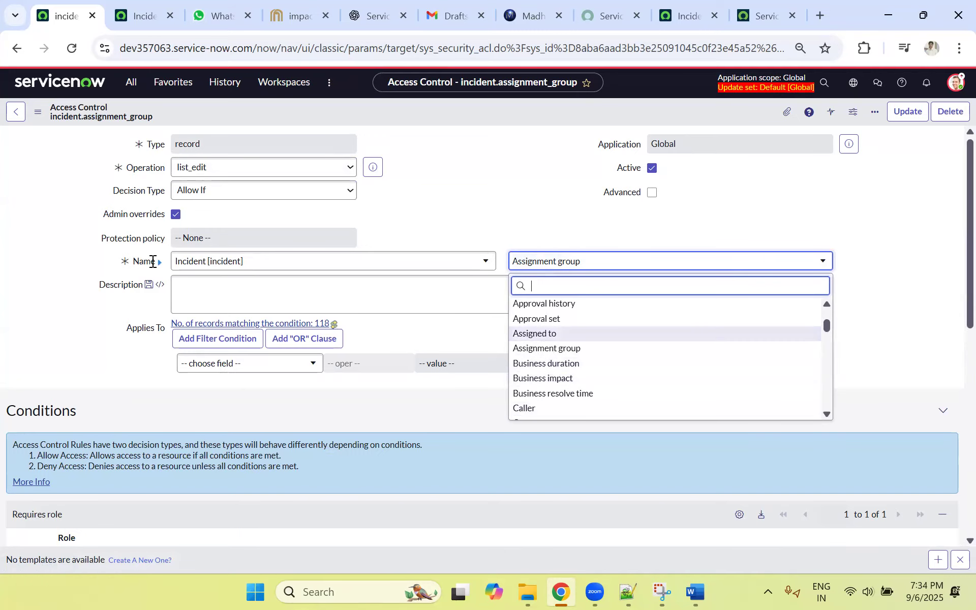
scroll(297, 272, "down", 3)
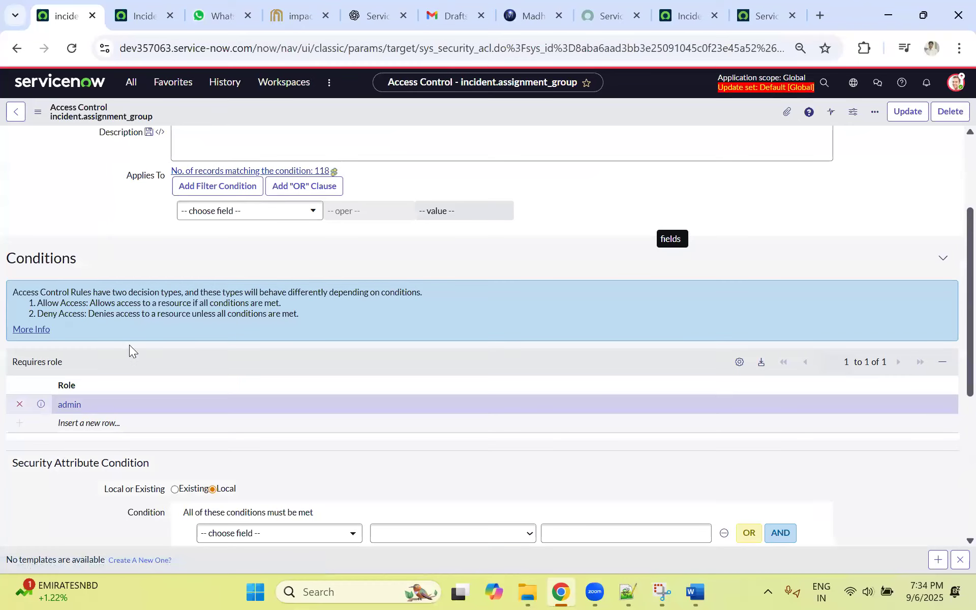
scroll(270, 228, "up", 3)
right_click(358, 103)
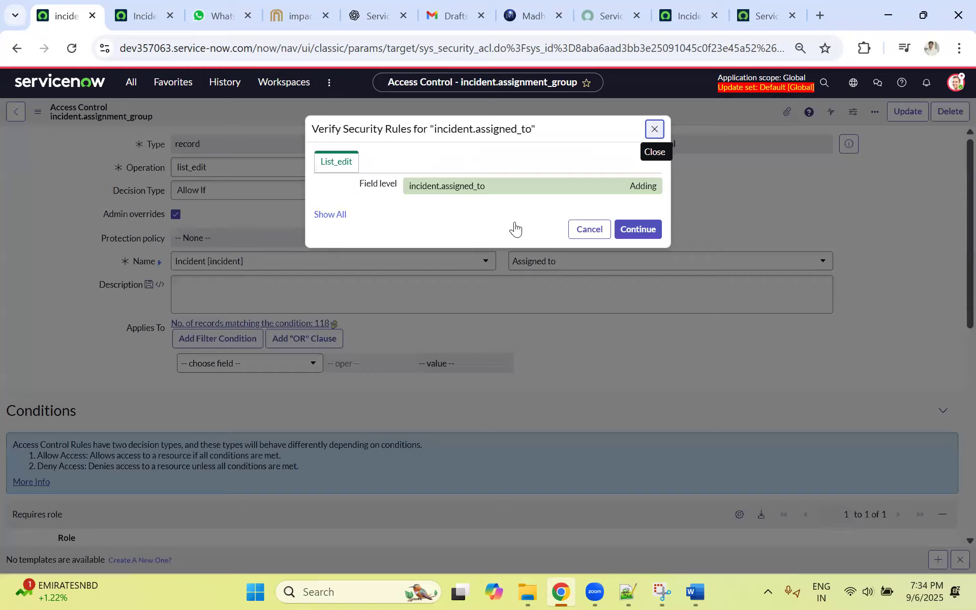
left_click(638, 229)
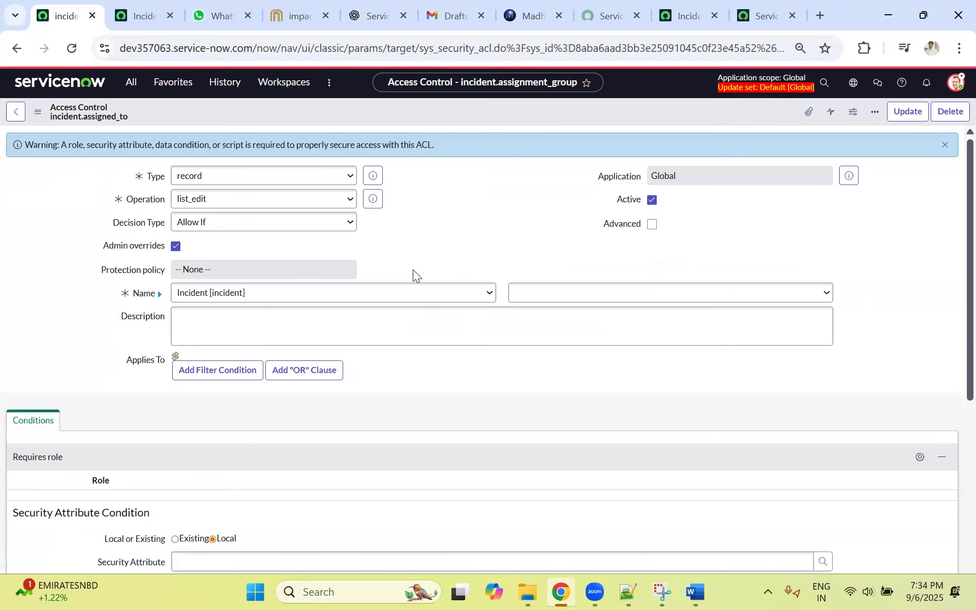
Step: Add admin as the required role on the incident.assigned_to access control
scroll(413, 270, "down", 5)
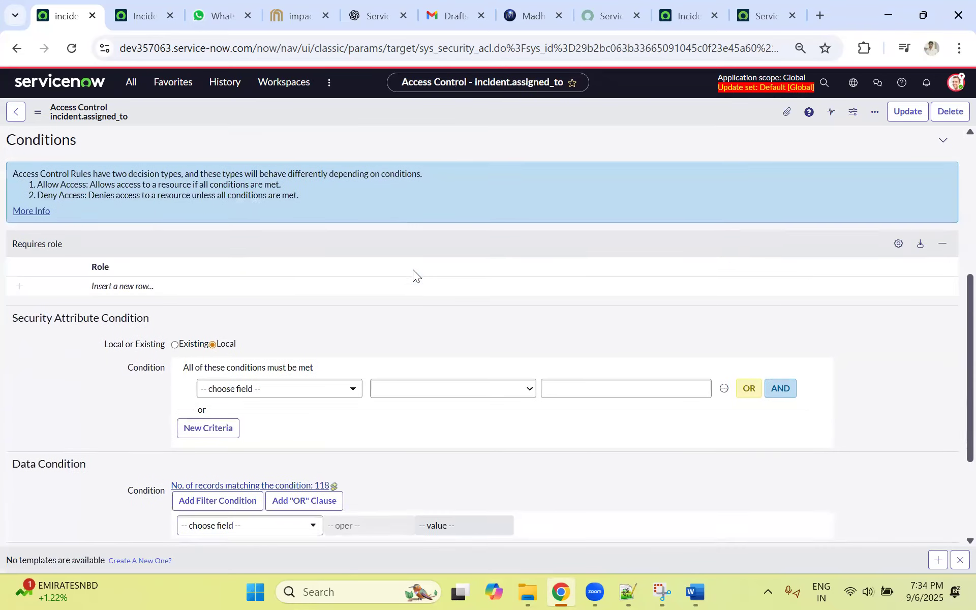
scroll(413, 270, "down", 2)
scroll(230, 269, "up", 2)
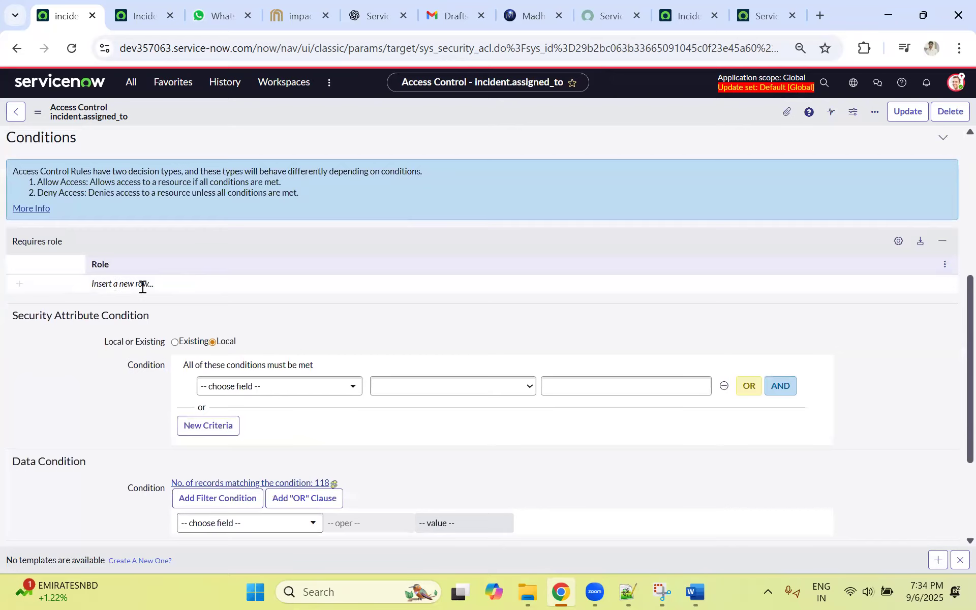
double_click(160, 282)
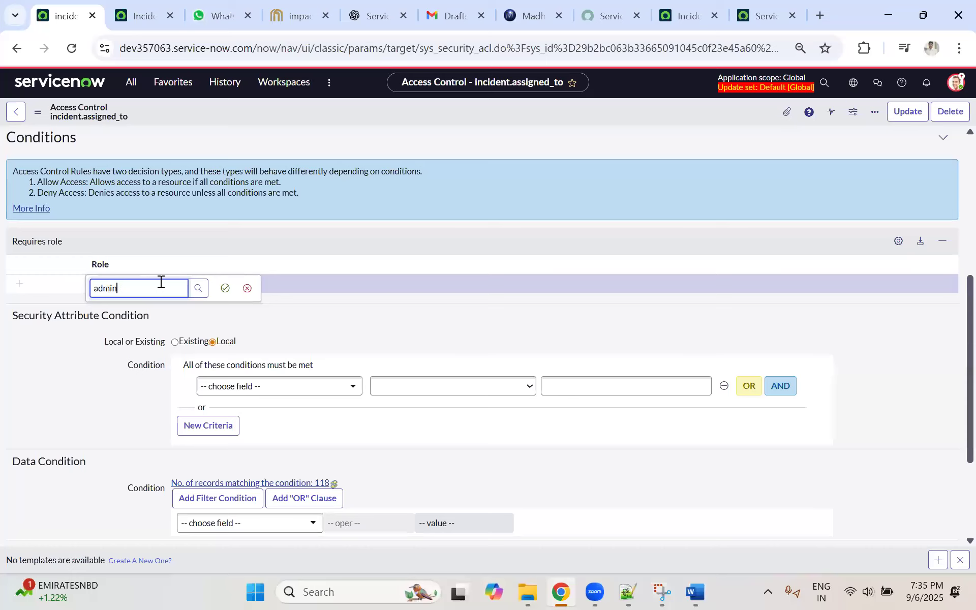
left_click(137, 321)
left_click(223, 289)
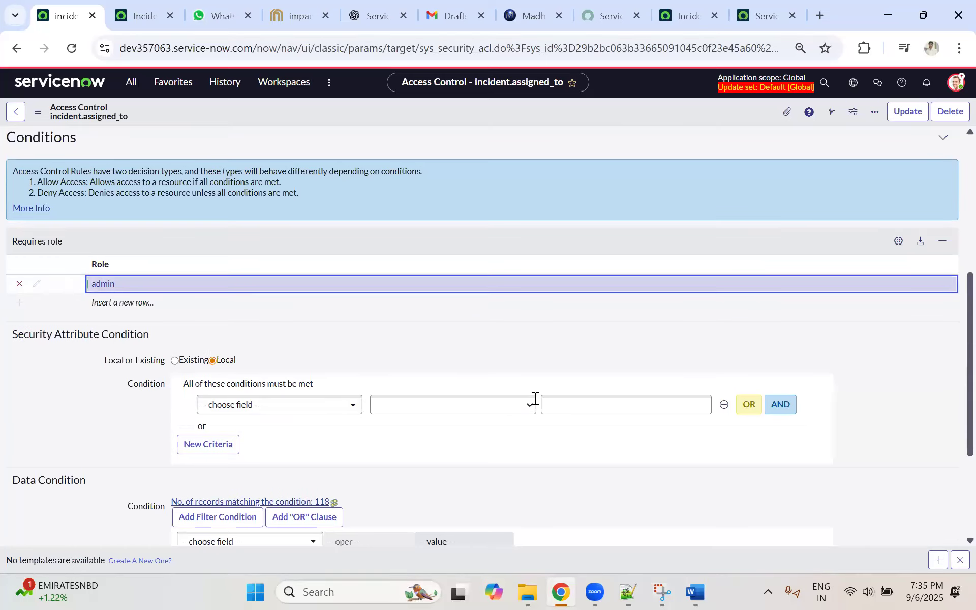
left_click(267, 407)
type("act")
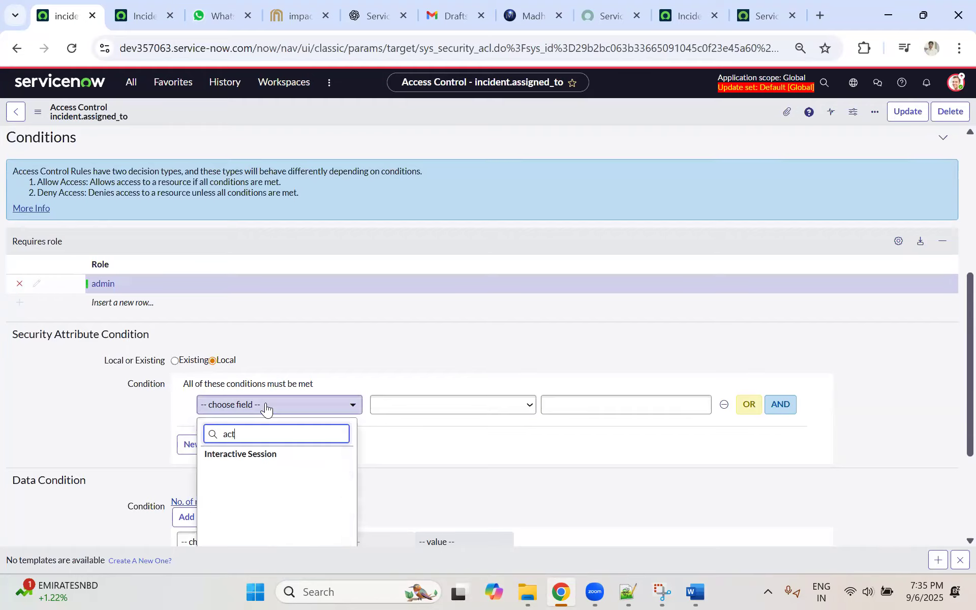
left_click(134, 414)
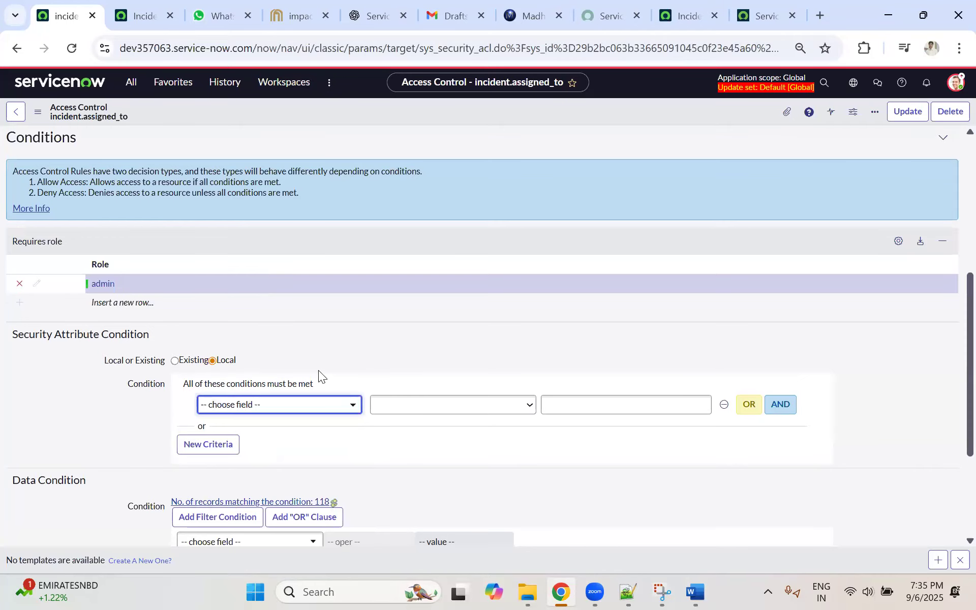
Step: Set the data condition to Active is true and save the incident.assigned_to access control
scroll(243, 340, "down", 3)
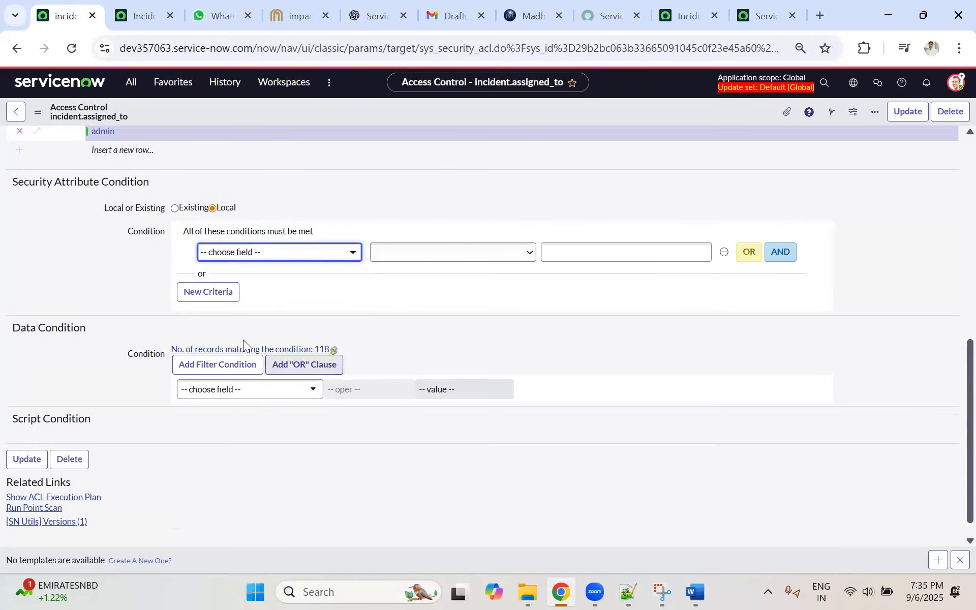
left_click(225, 387)
type("act")
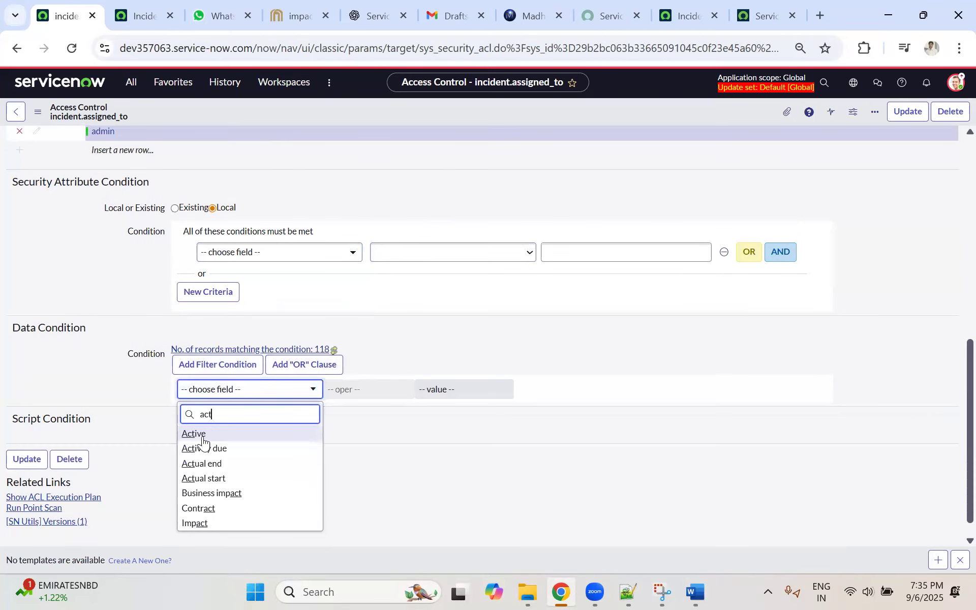
left_click(194, 434)
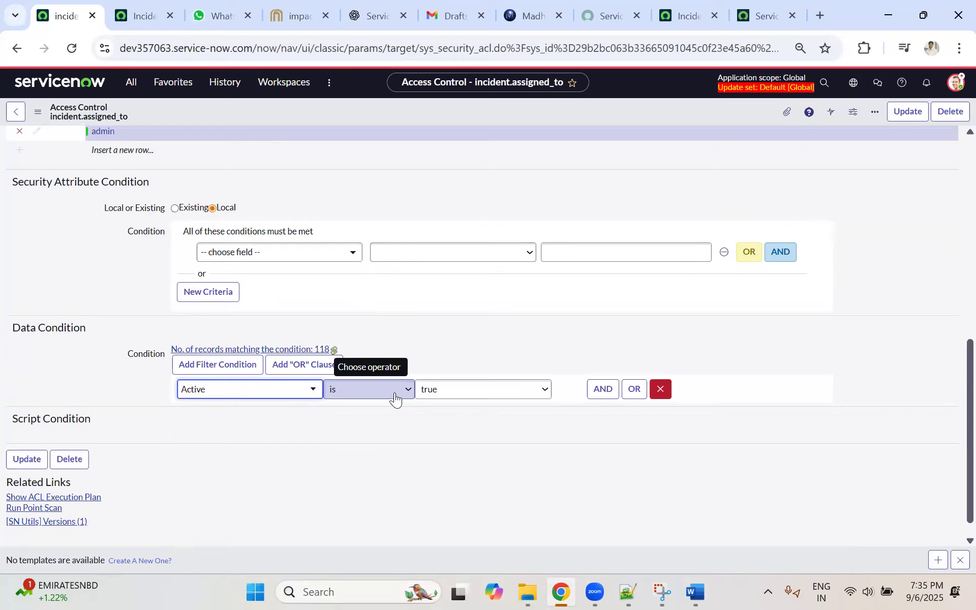
scroll(384, 395, "up", 3)
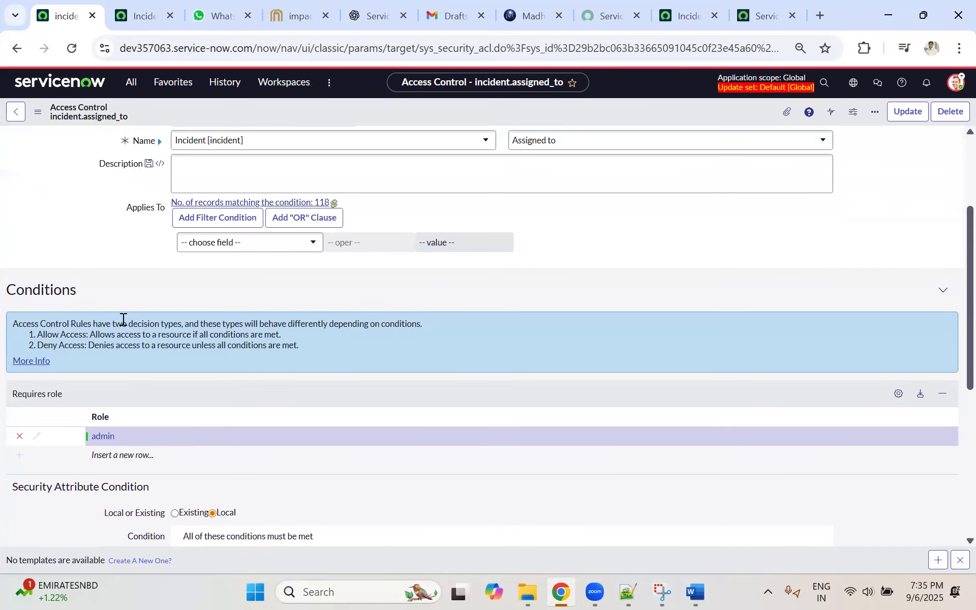
scroll(123, 319, "up", 3)
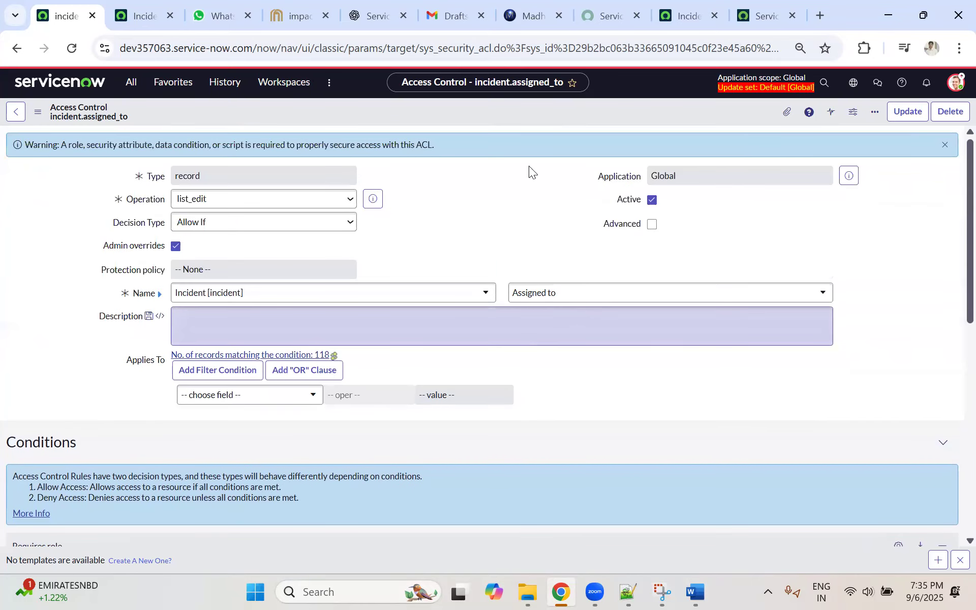
right_click(524, 103)
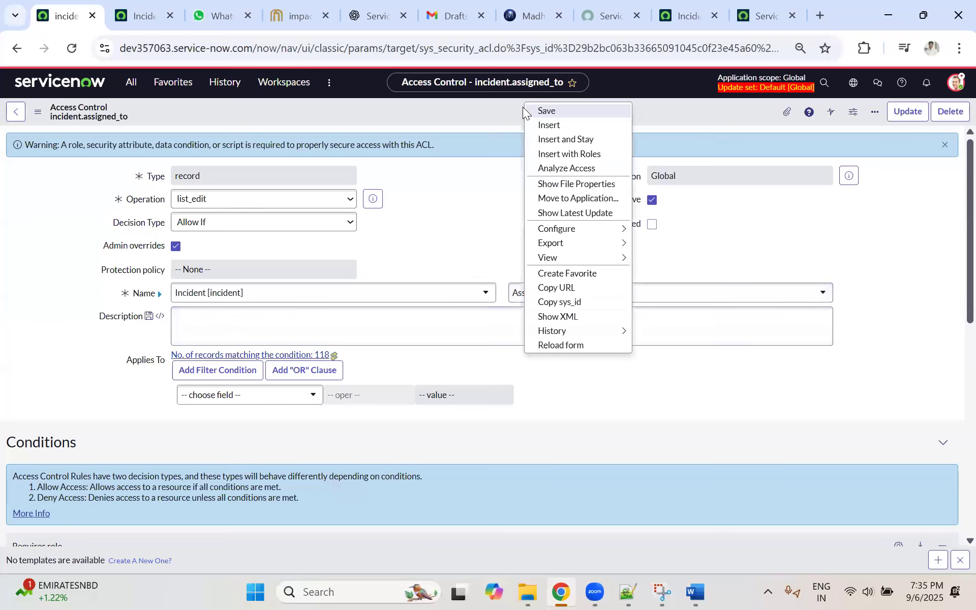
left_click(547, 112)
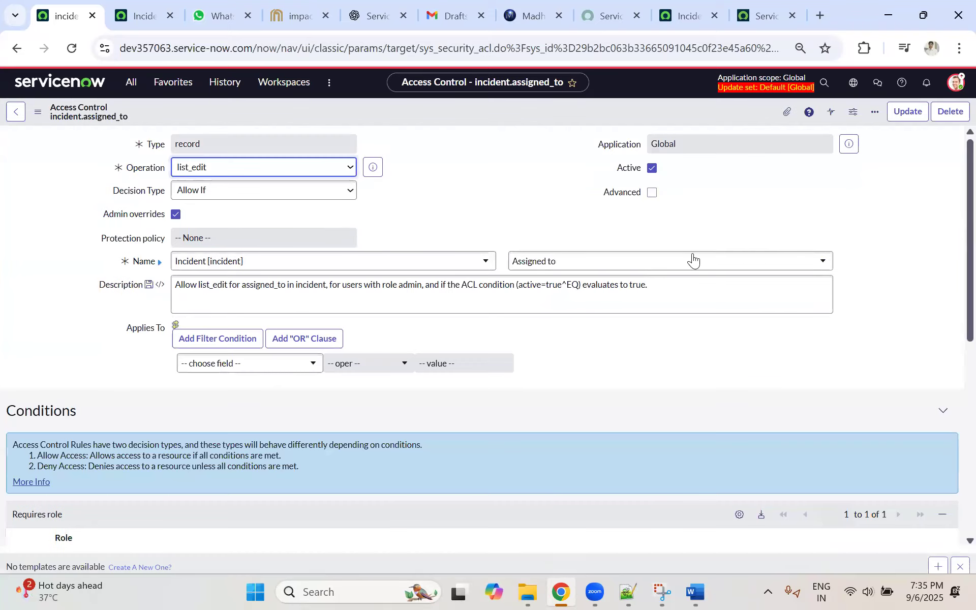
Step: Impersonate the last user listed under Recent Impersonations
left_click(956, 85)
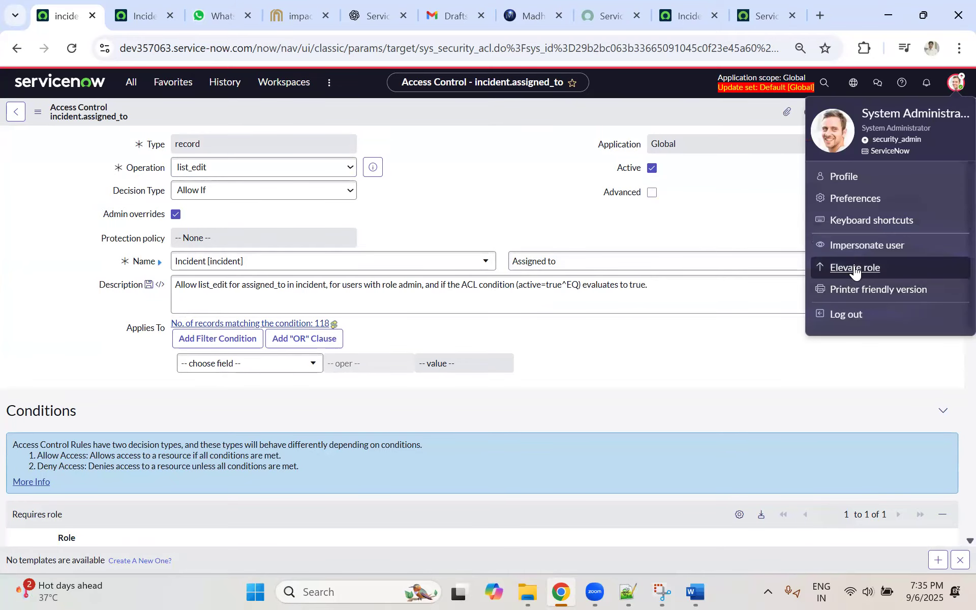
left_click(864, 245)
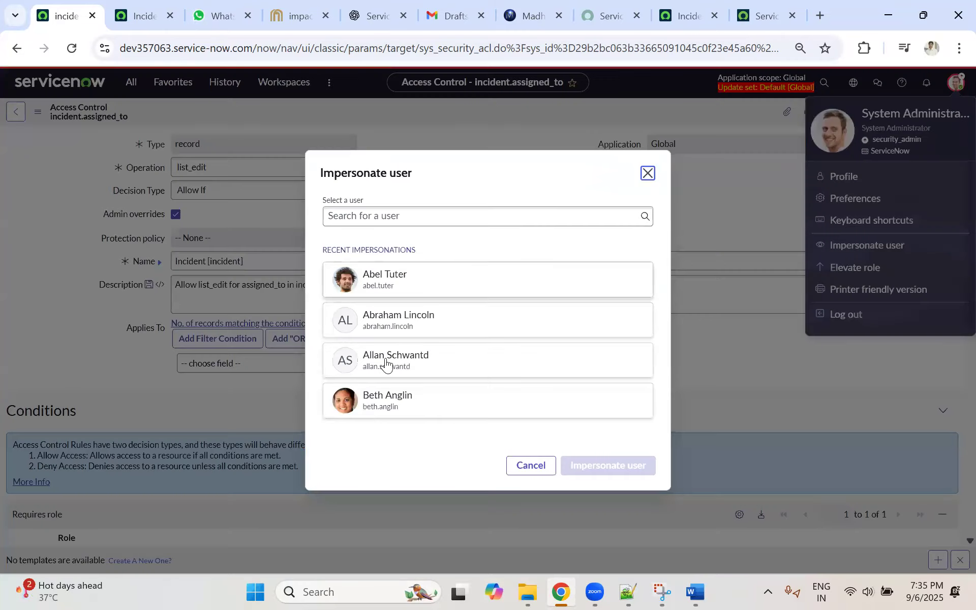
left_click(373, 406)
left_click(616, 464)
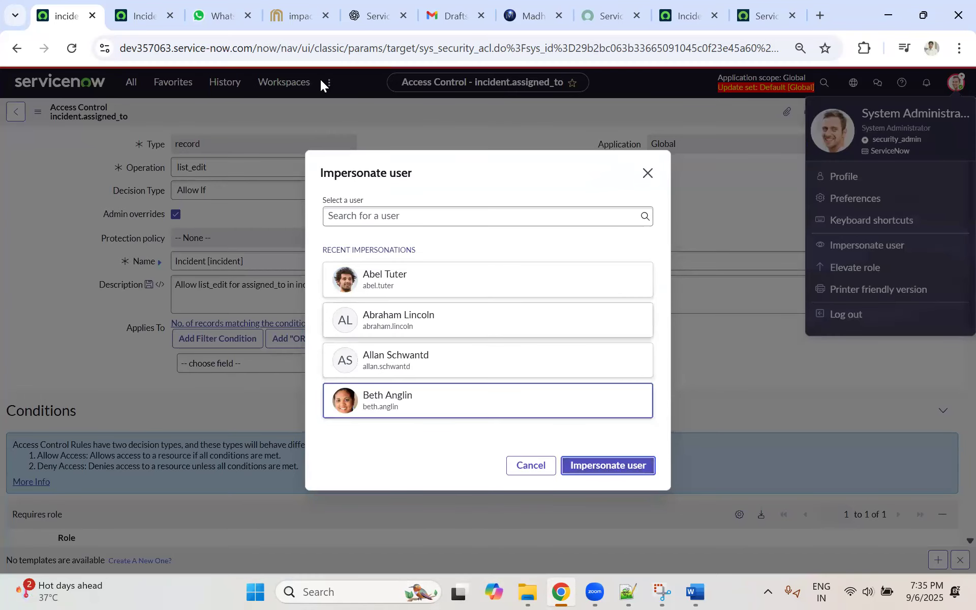
Step: Test in-list editing of the first incident's Assigned to cell as the impersonated user, and cancel the edit
left_click(164, 8)
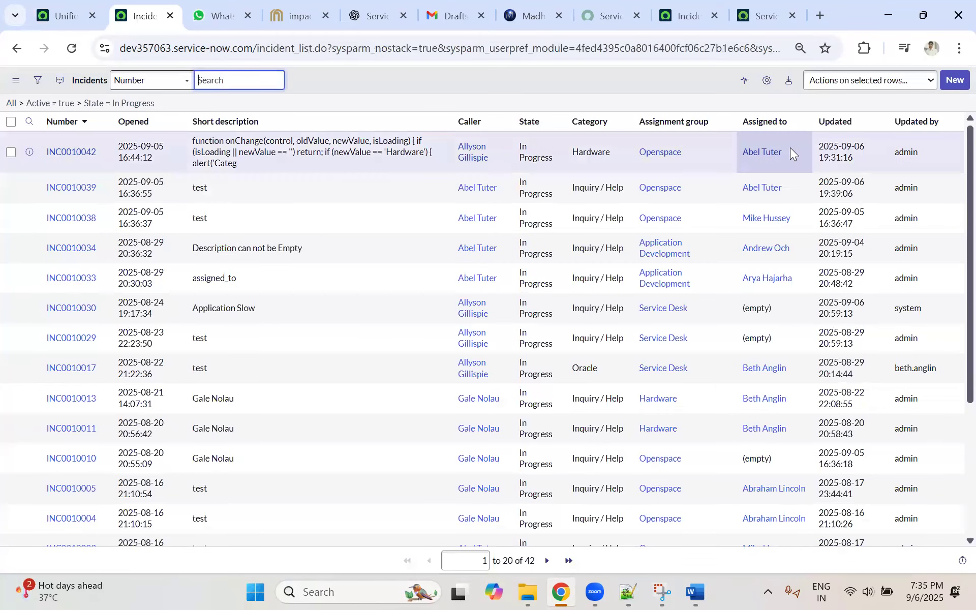
double_click(791, 152)
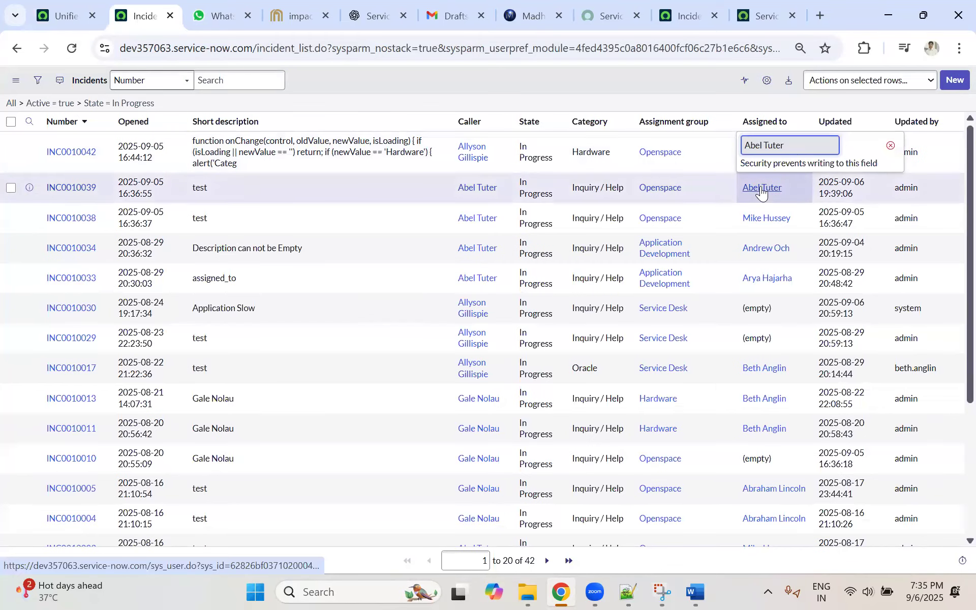
left_click(890, 146)
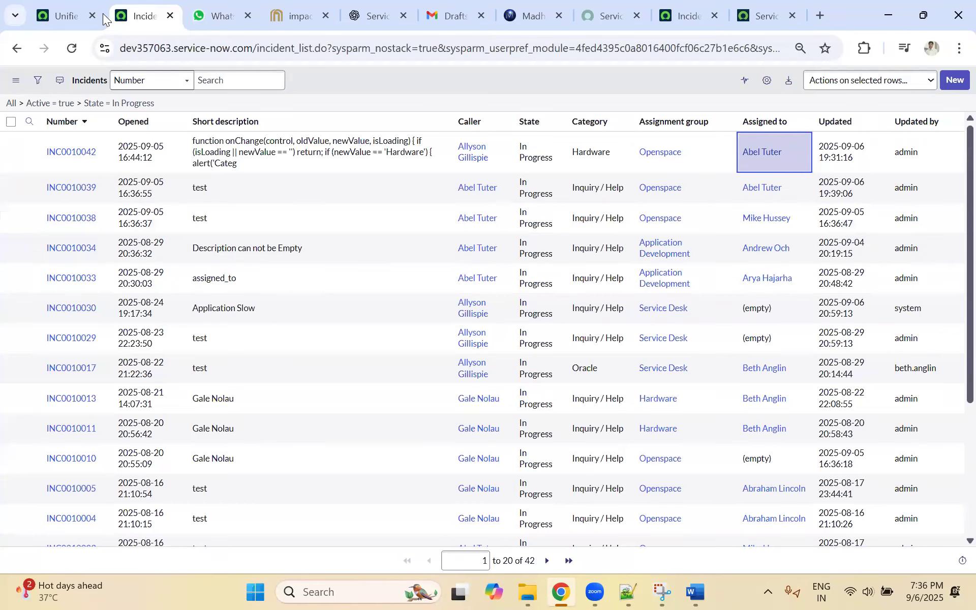
Step: End the impersonation from the Service Operations Workspace to return to the administrator session
left_click(59, 15)
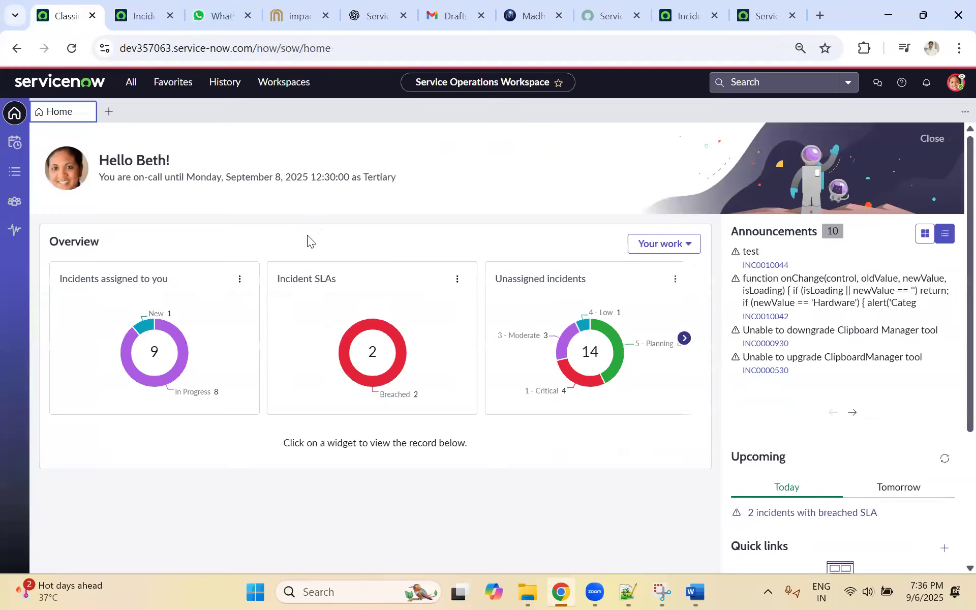
left_click(955, 82)
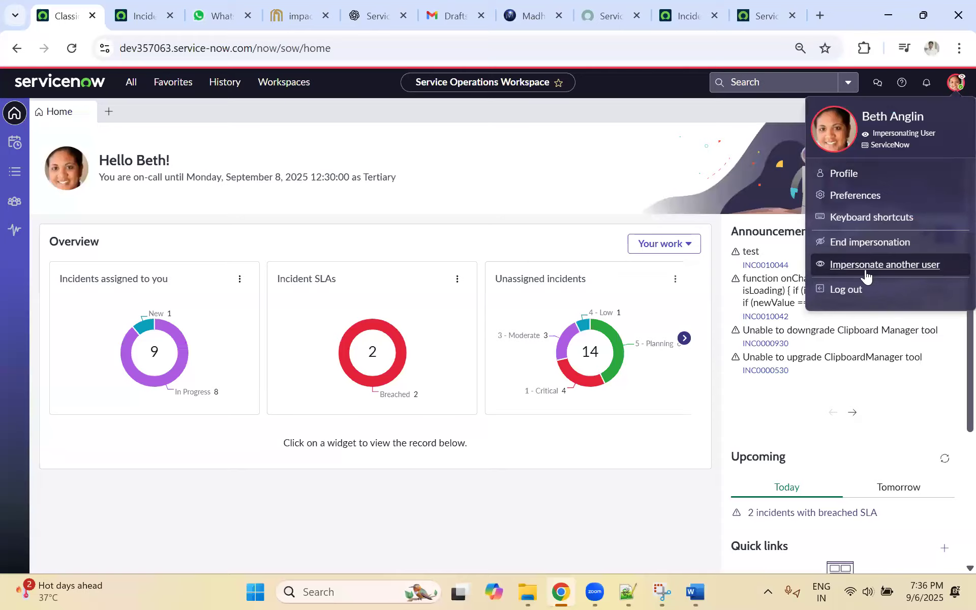
left_click(858, 244)
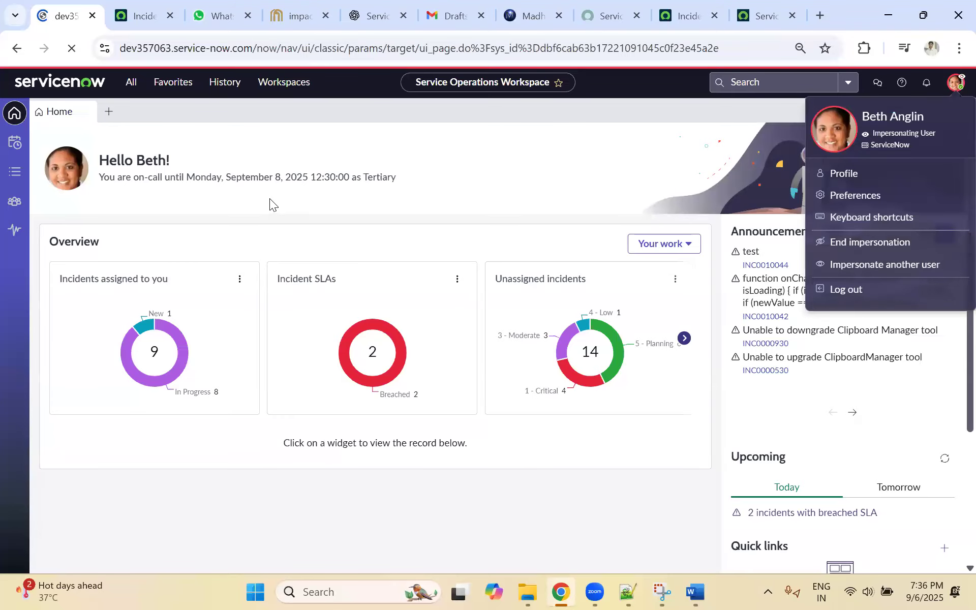
Step: Switch to the Notepad++ notes and review the topic list at the start, highlighting List View ACL and Dashboards
left_click(628, 592)
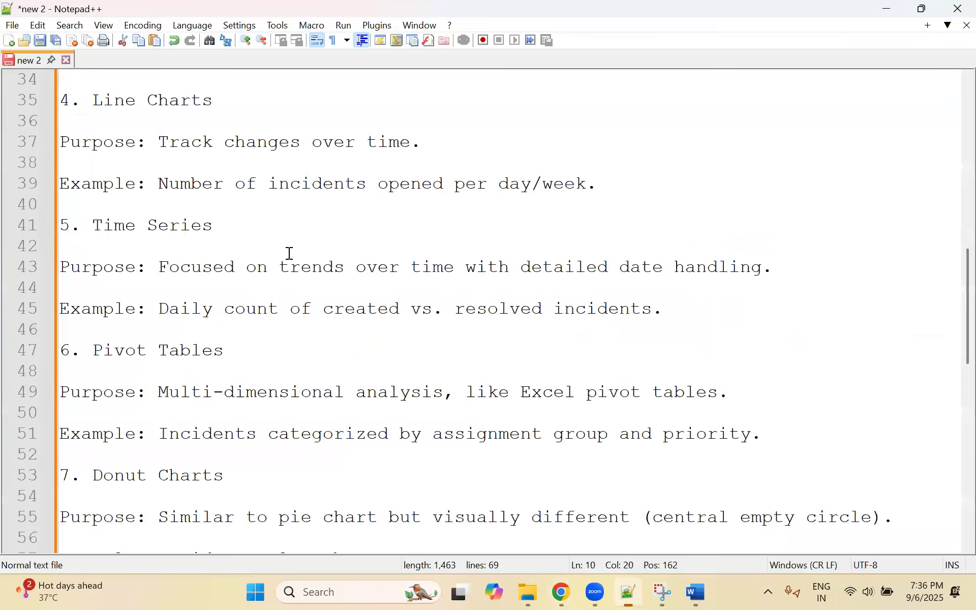
scroll(250, 189, "up", 10)
scroll(250, 192, "up", 1)
left_click_drag(229, 122, 52, 100)
left_click(206, 121)
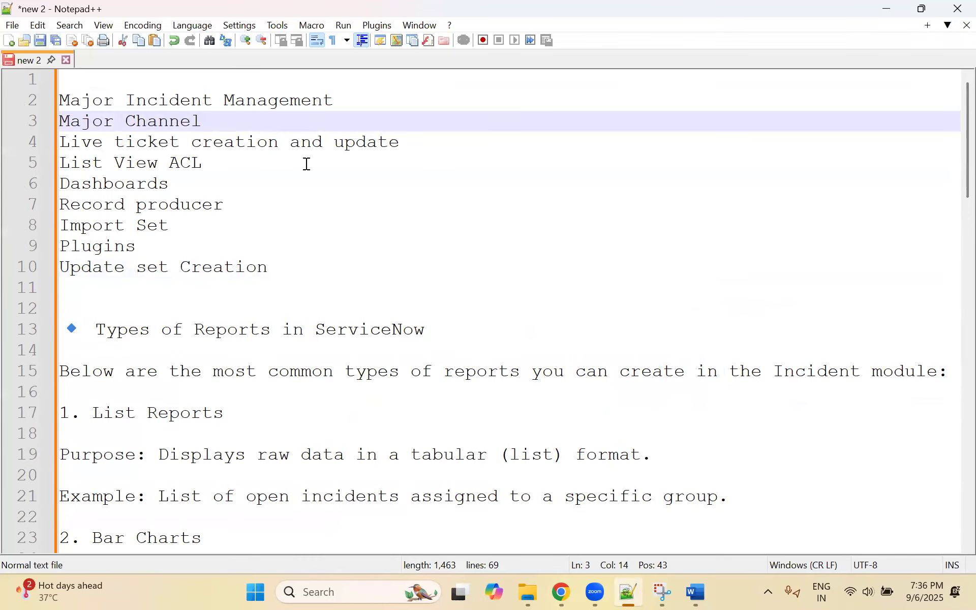
left_click_drag(230, 163, 46, 161)
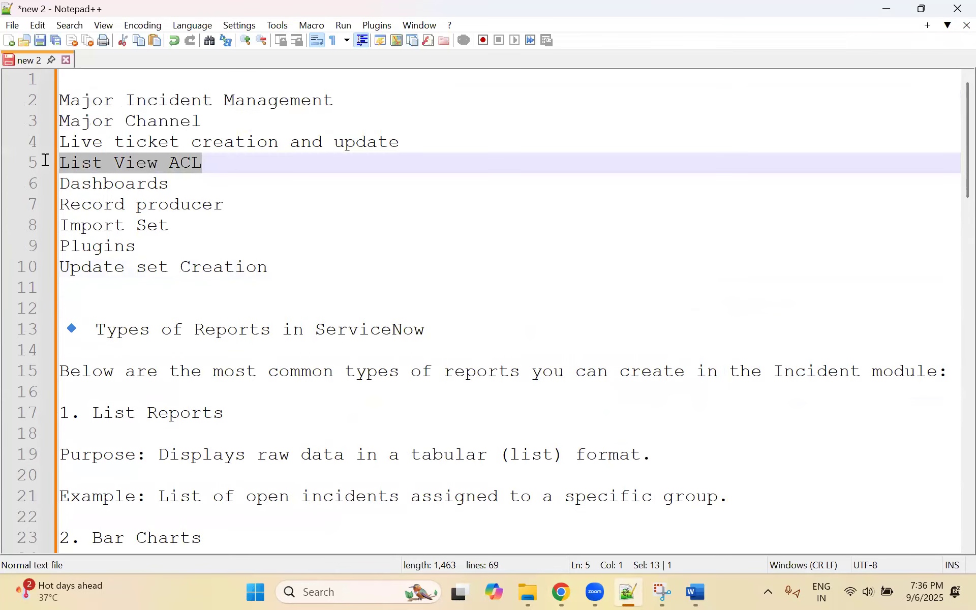
left_click_drag(177, 185, 21, 172)
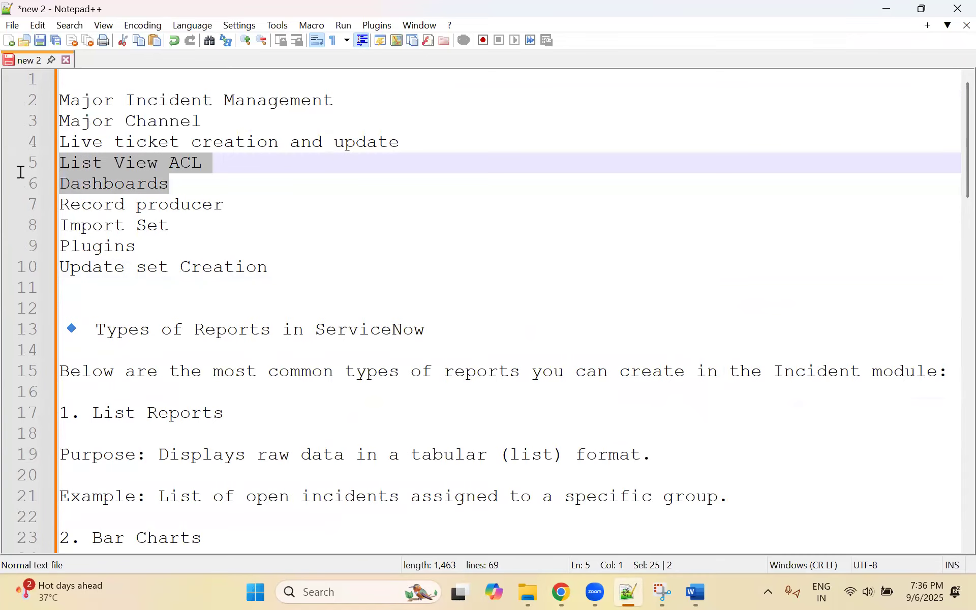
Step: Highlight the Plugins topic in the notes, then switch to ServiceNow in Chrome and open Plugins by searching for "plugin"
left_click_drag(149, 246, 13, 241)
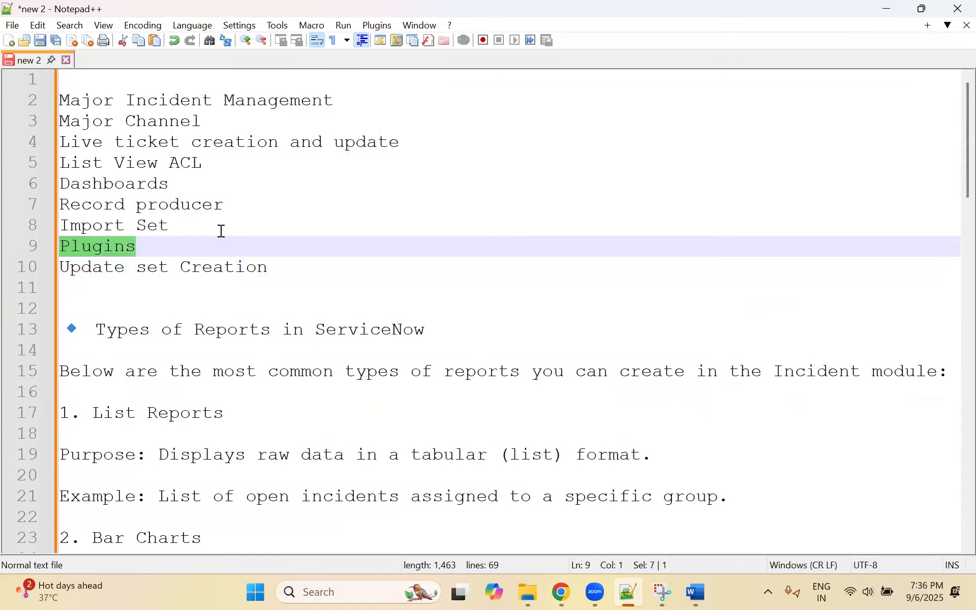
left_click(887, 9)
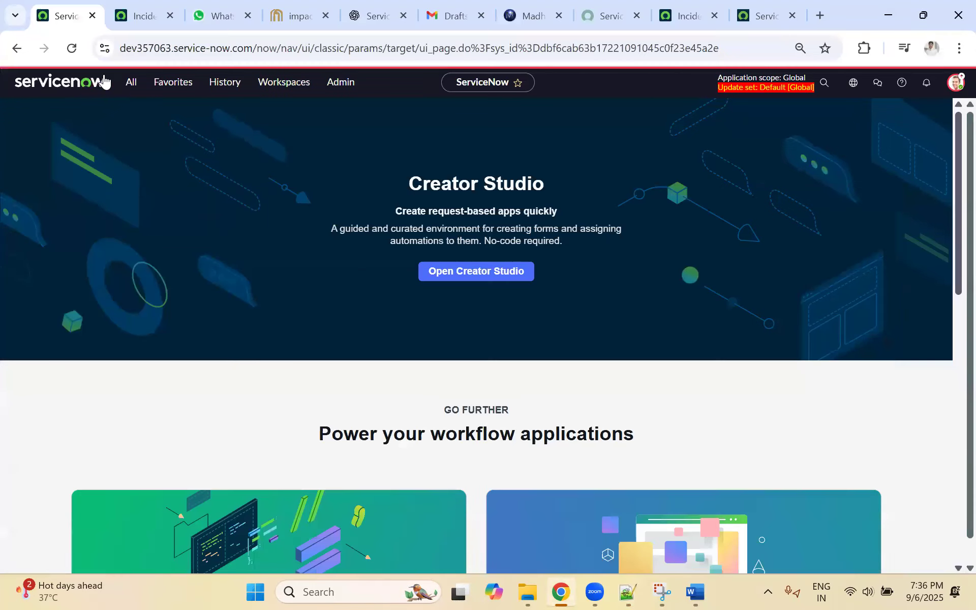
left_click(133, 91)
type("plugin")
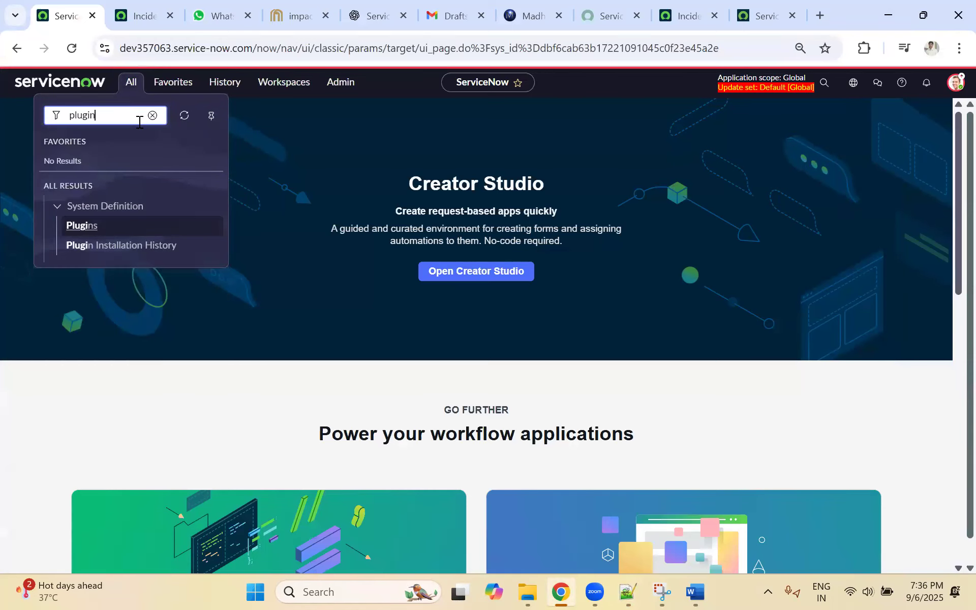
left_click(90, 225)
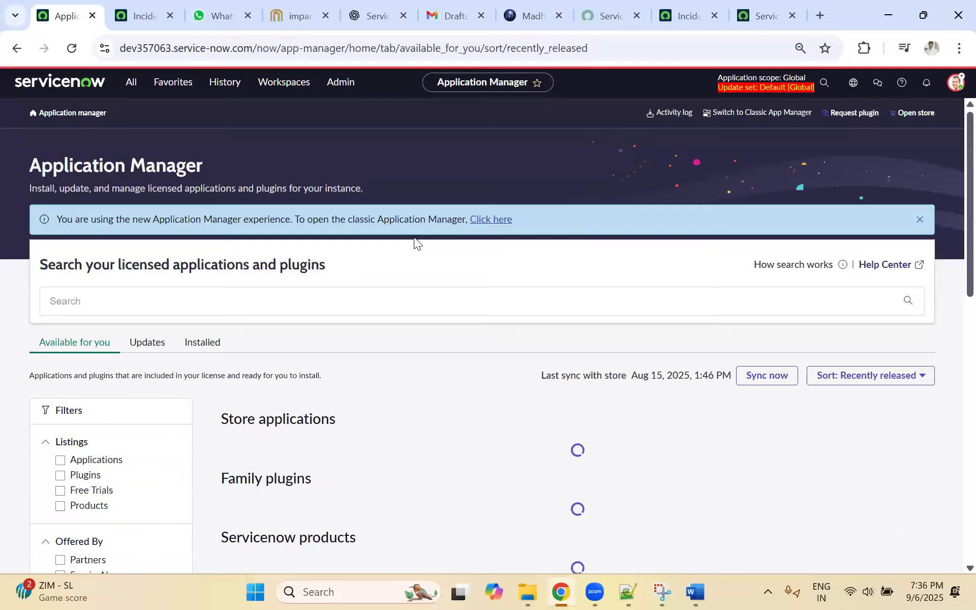
Step: Filter the available listings to the IT Service Management product family and look through its applications, family plugins and products
scroll(417, 239, "down", 2)
scroll(284, 339, "down", 3)
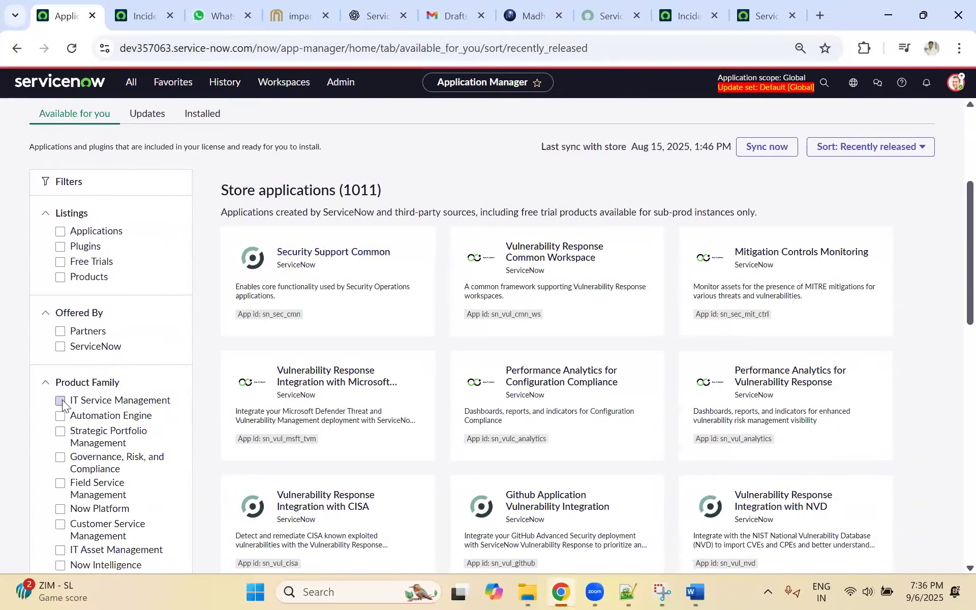
scroll(226, 322, "down", 2)
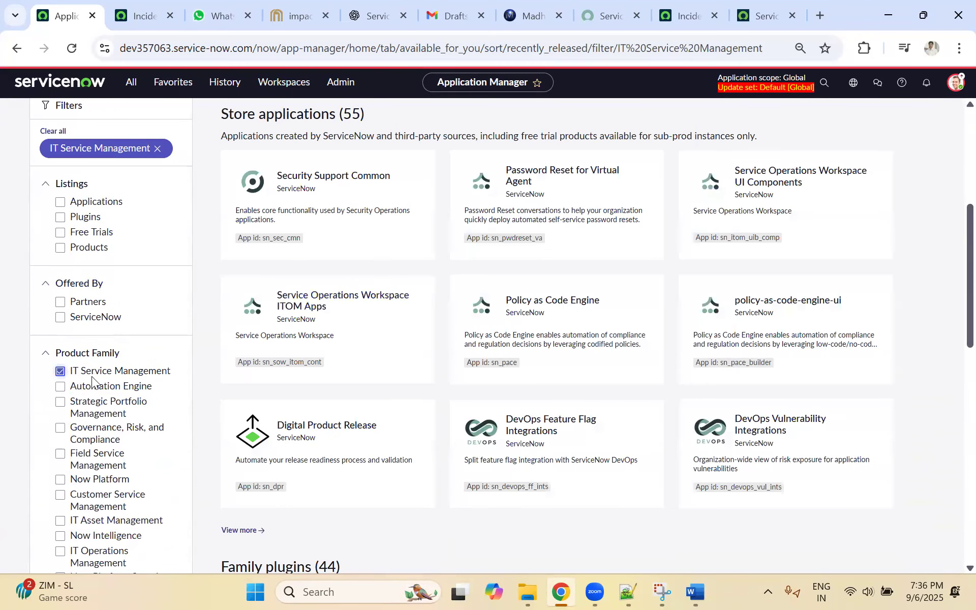
scroll(534, 269, "down", 5)
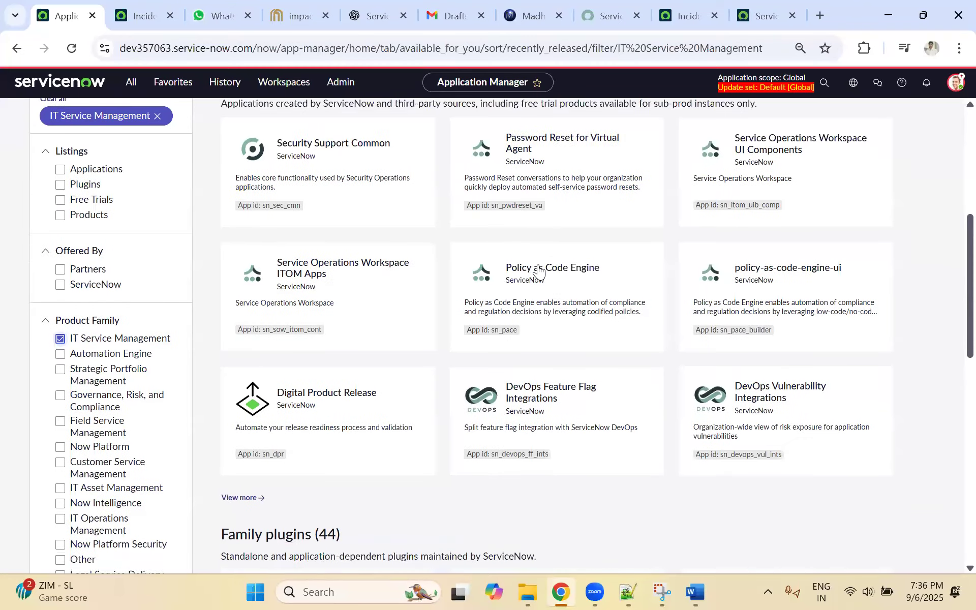
scroll(545, 276, "down", 7)
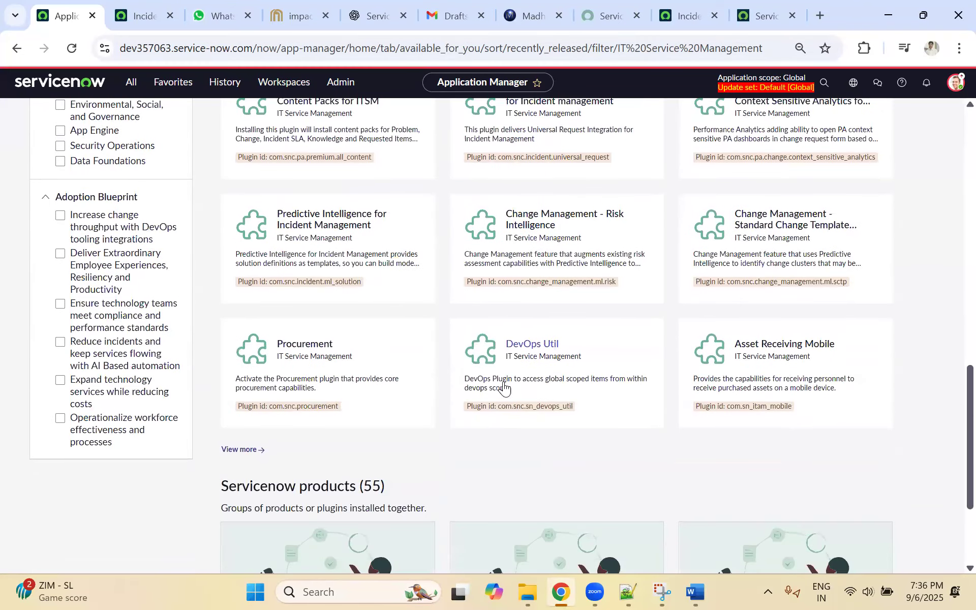
scroll(510, 368, "down", 1)
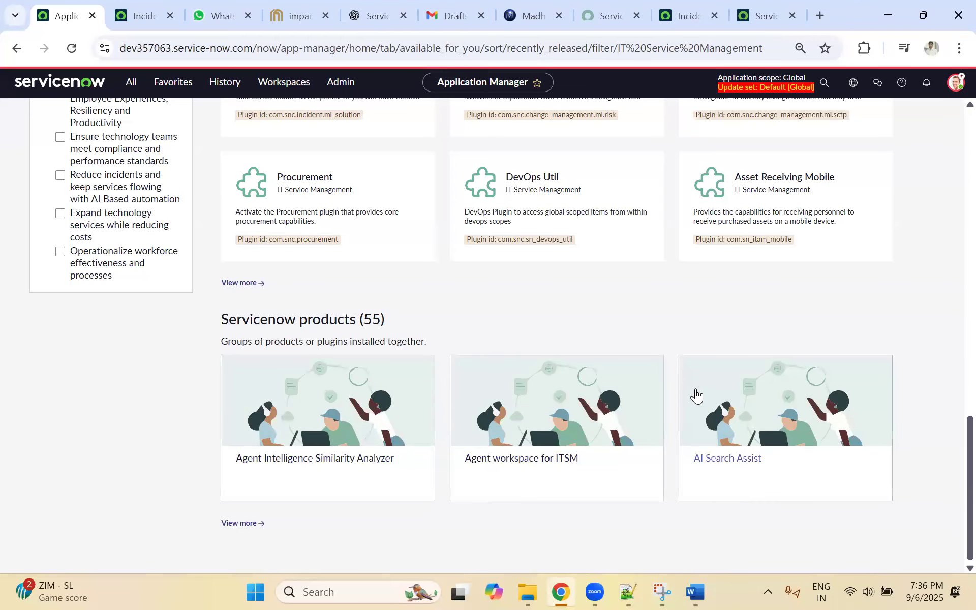
Step: Open the AI Search Assist product and examine the details page of its included plugin
left_click(739, 428)
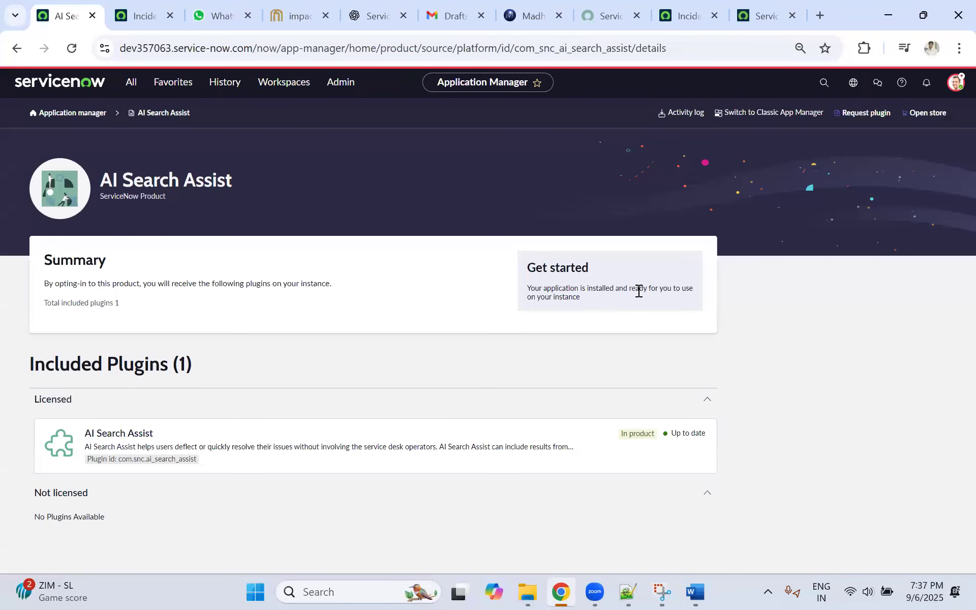
left_click_drag(622, 436, 717, 442)
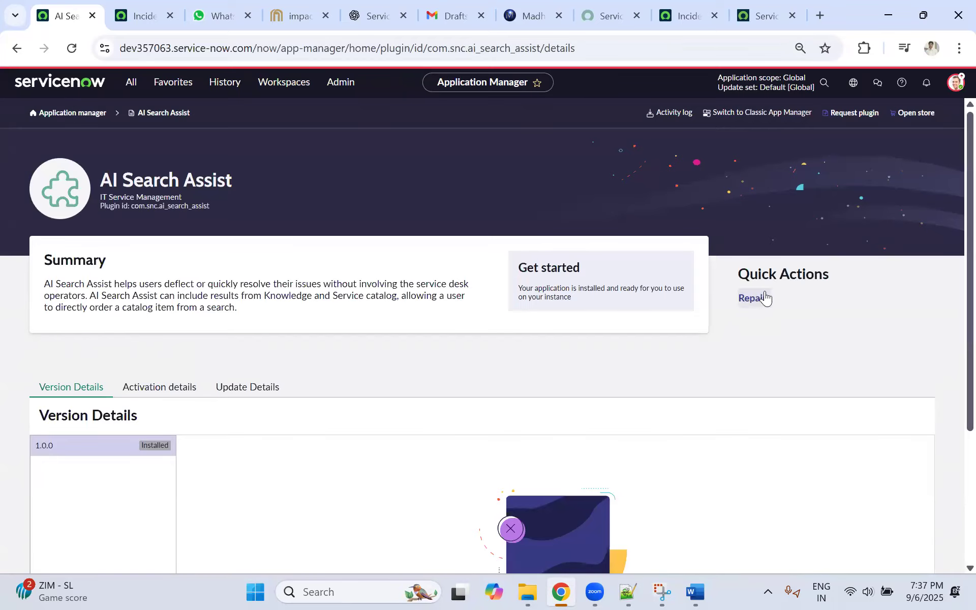
scroll(305, 211, "down", 4)
scroll(99, 180, "up", 4)
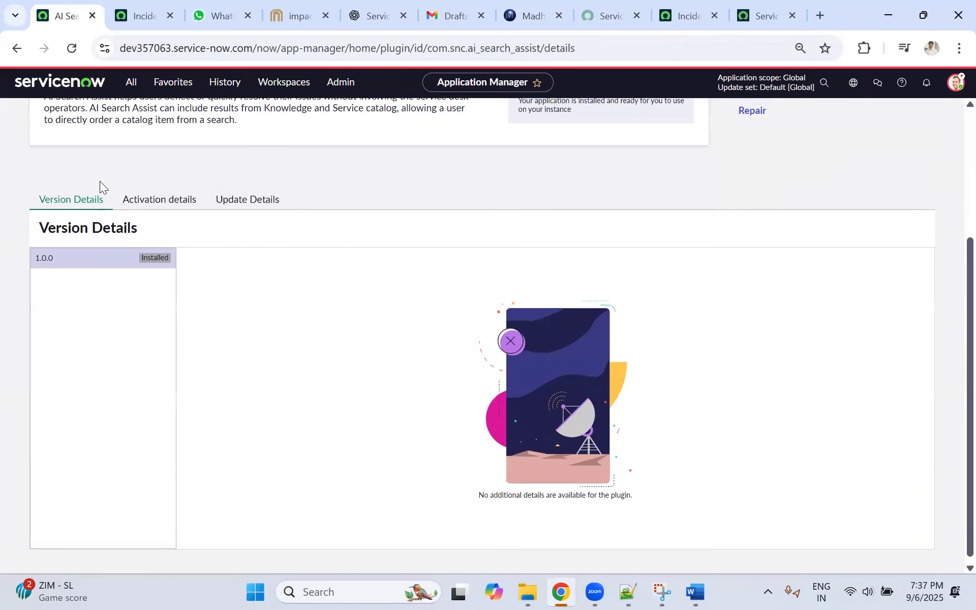
Step: Go back to the IT Service Management listings and open the Password Reset for Virtual Agent application
left_click(15, 49)
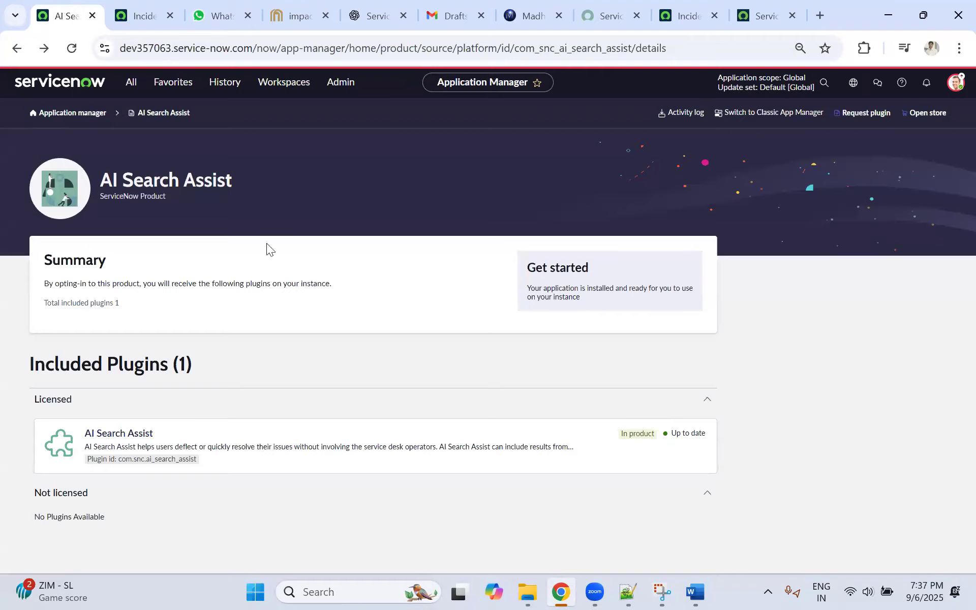
left_click(22, 46)
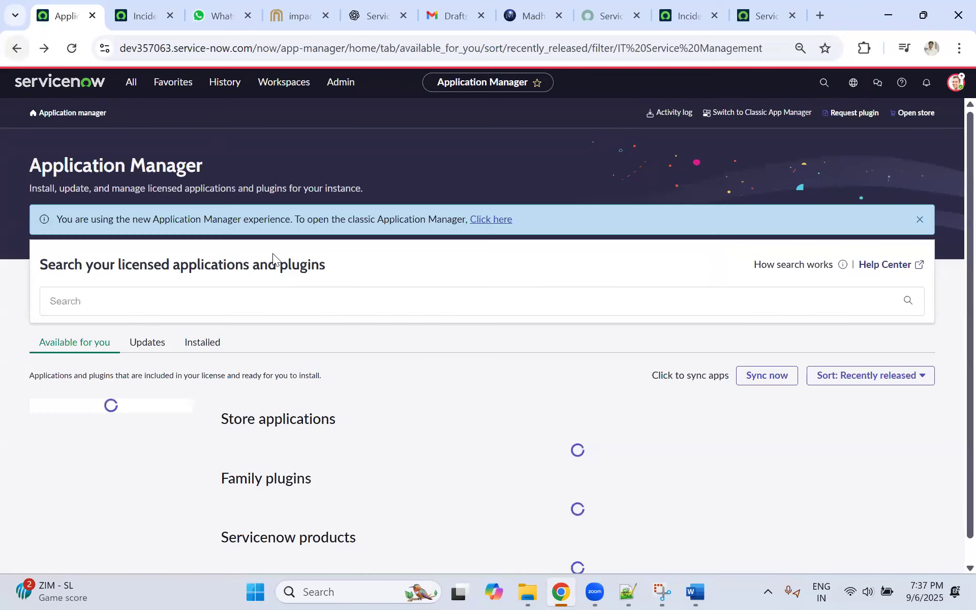
scroll(305, 294, "down", 4)
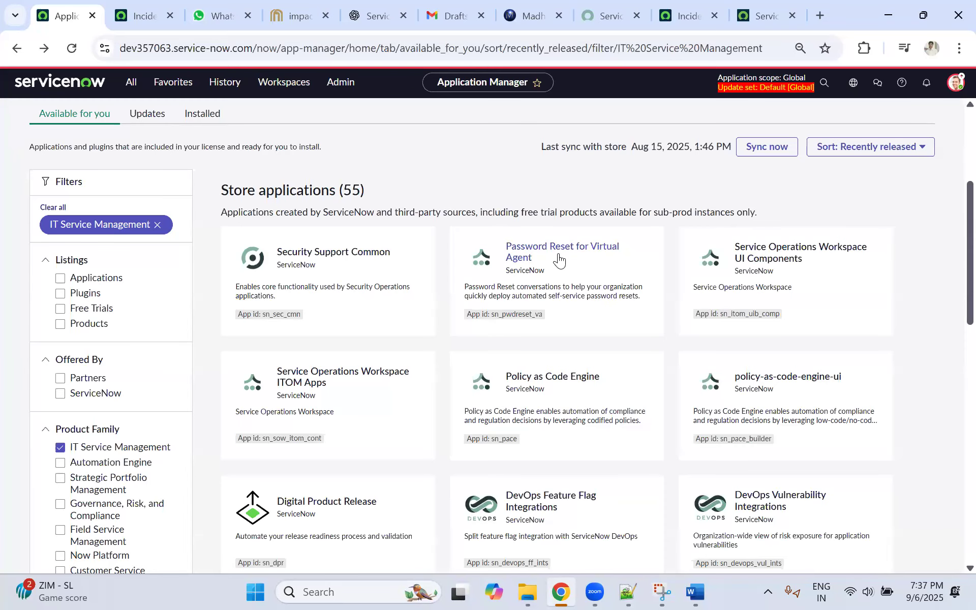
left_click(558, 256)
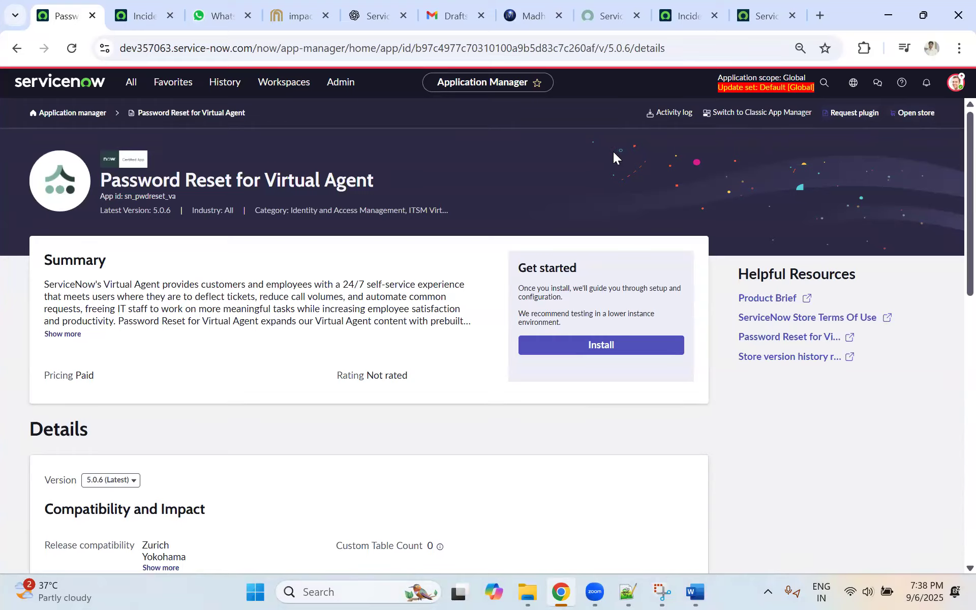
Step: Review the key features, release notes, system requirements and dependencies of Password Reset for Virtual Agent
scroll(603, 195, "down", 10)
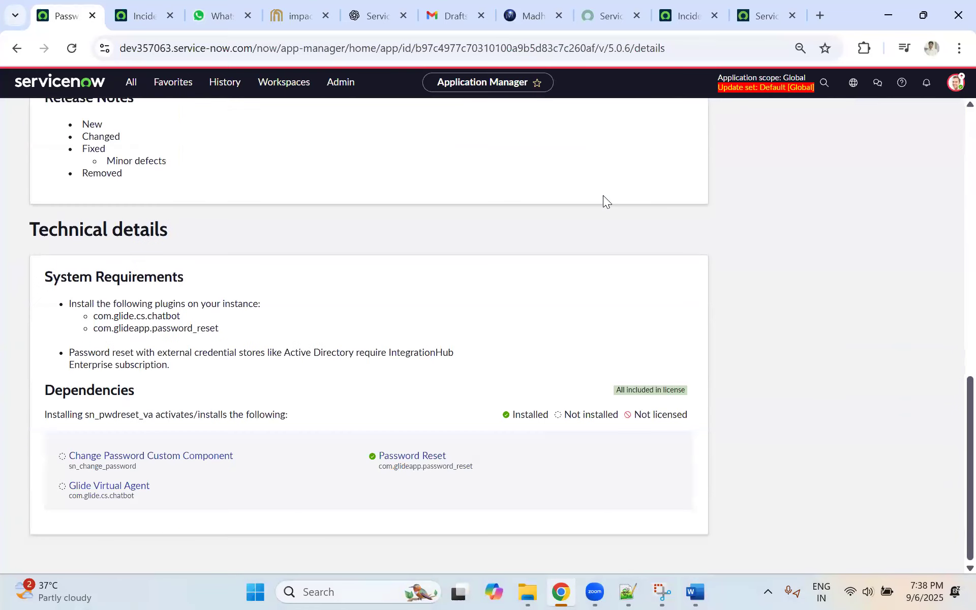
scroll(603, 195, "up", 10)
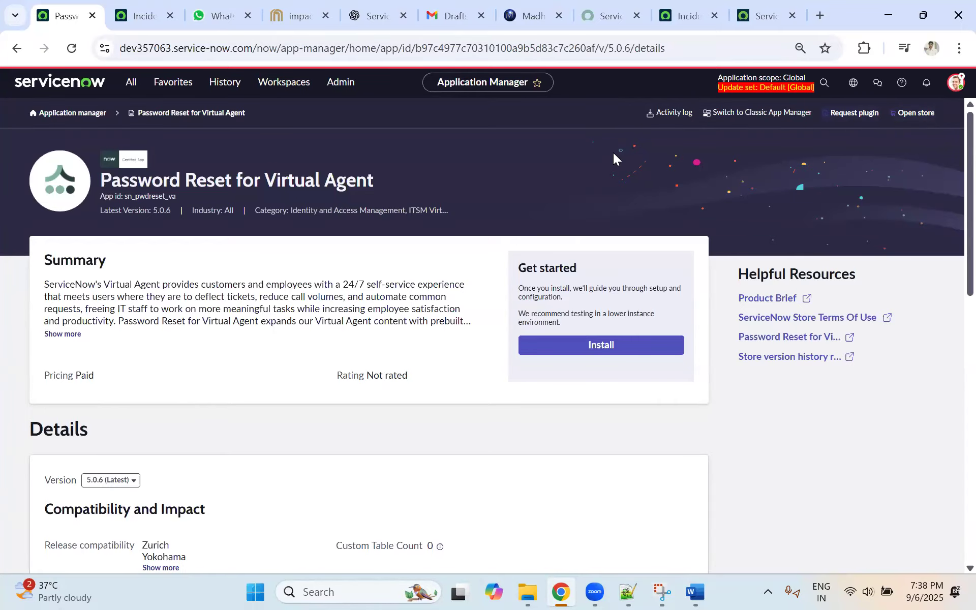
scroll(589, 168, "down", 8)
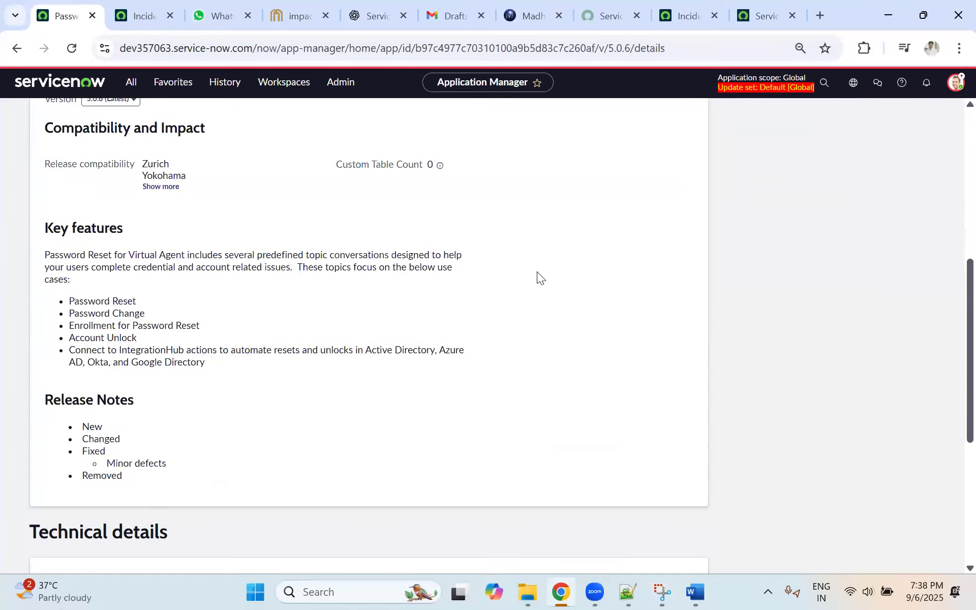
scroll(551, 264, "up", 8)
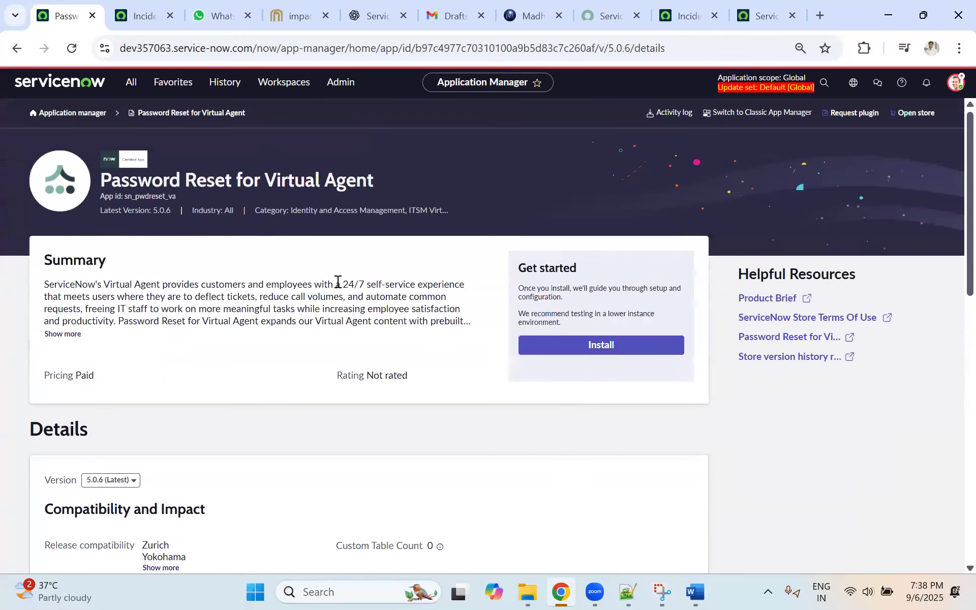
Step: Return to the Application Manager home page and look through the unfiltered store applications, family plugins and ServiceNow products
left_click(60, 114)
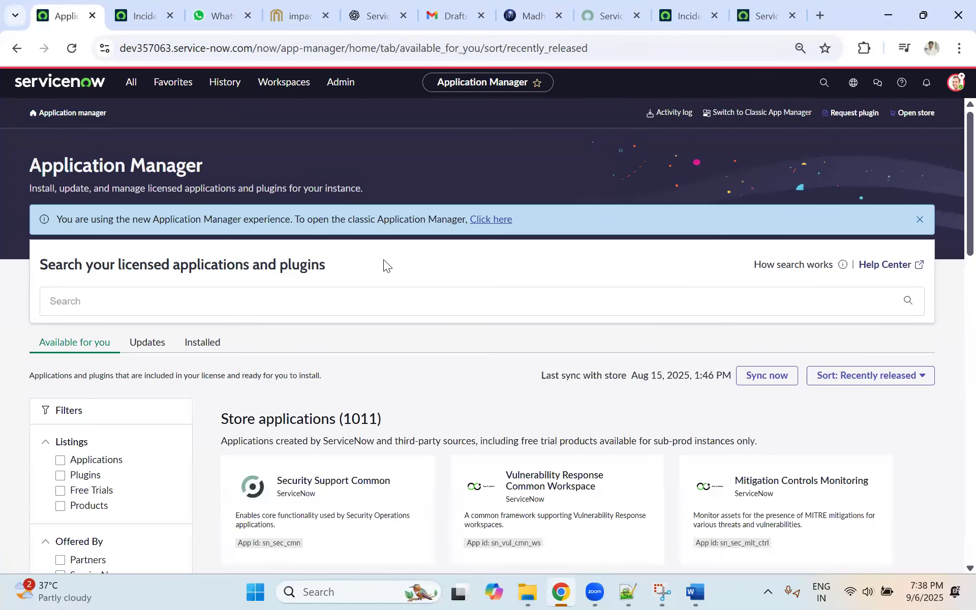
scroll(521, 309, "down", 7)
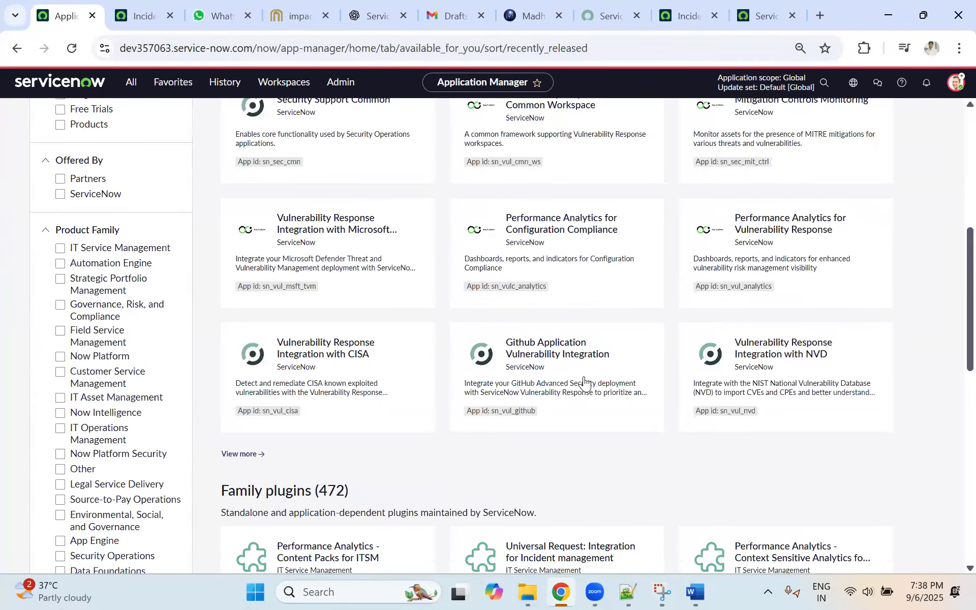
scroll(658, 359, "down", 5)
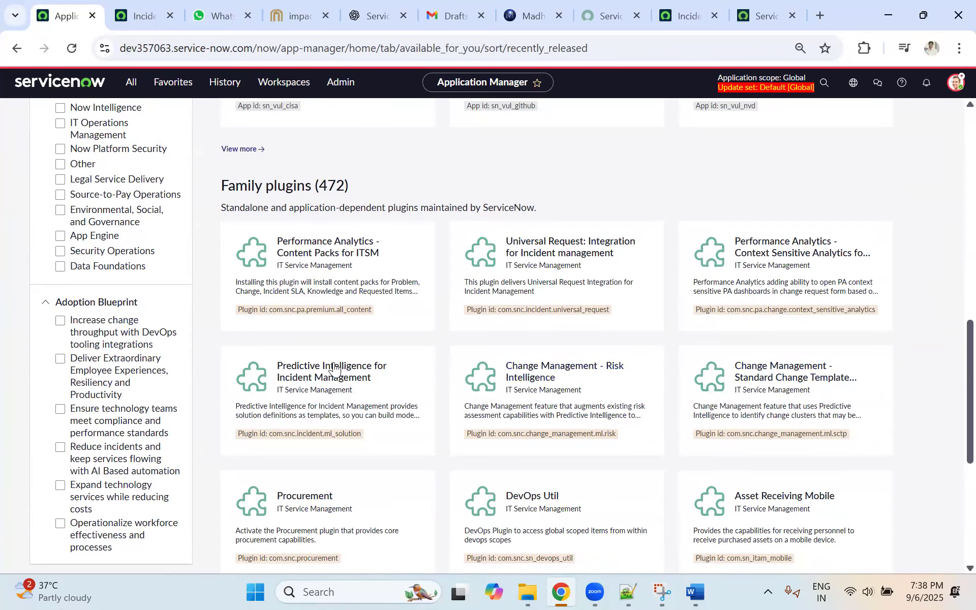
scroll(371, 378, "down", 1)
scroll(372, 377, "down", 1)
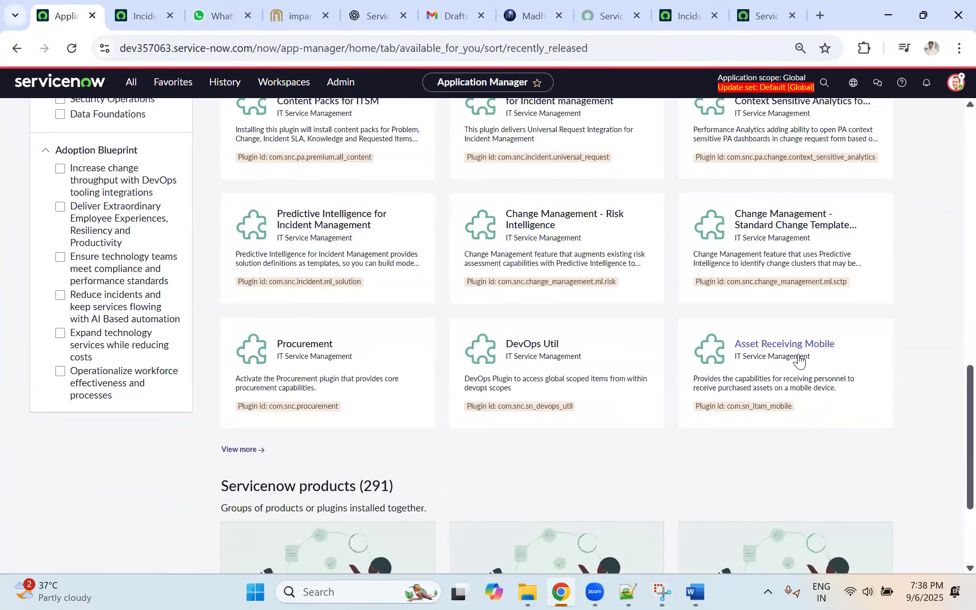
scroll(800, 360, "down", 2)
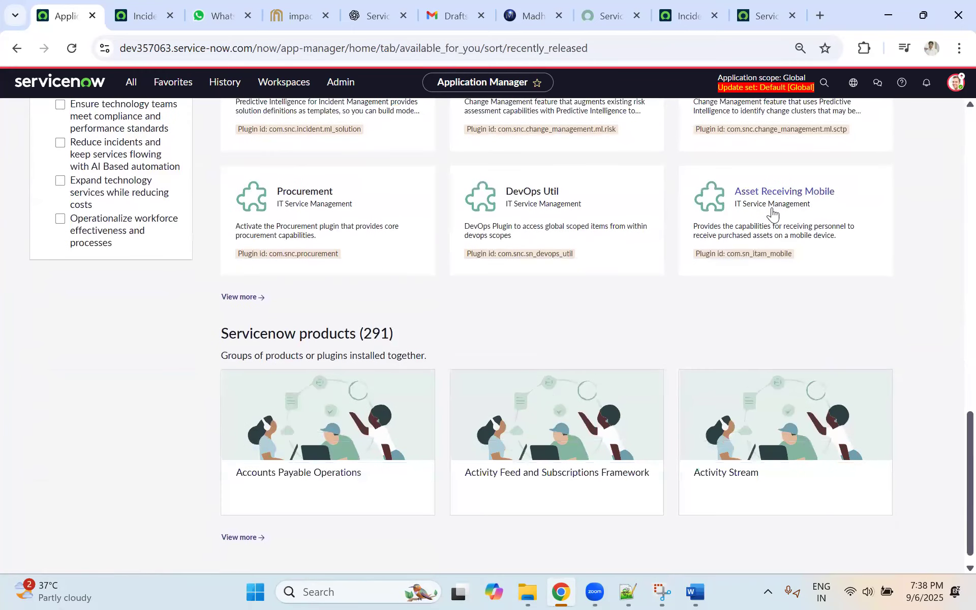
scroll(788, 212, "up", 5)
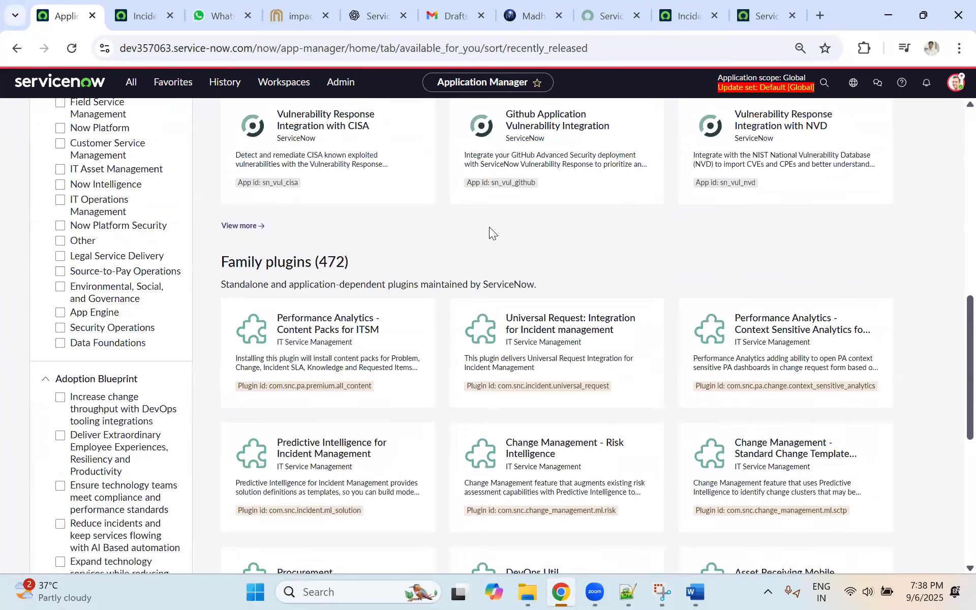
scroll(489, 227, "up", 3)
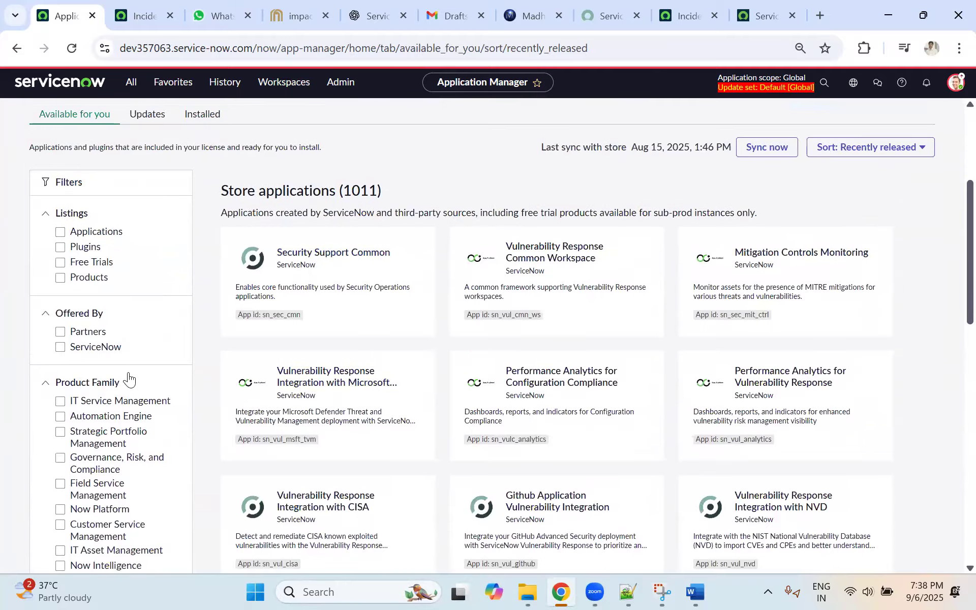
Step: Filter the listings to the IT Asset Management product family and review its family plugins and ServiceNow products
scroll(133, 356, "down", 3)
left_click(104, 399)
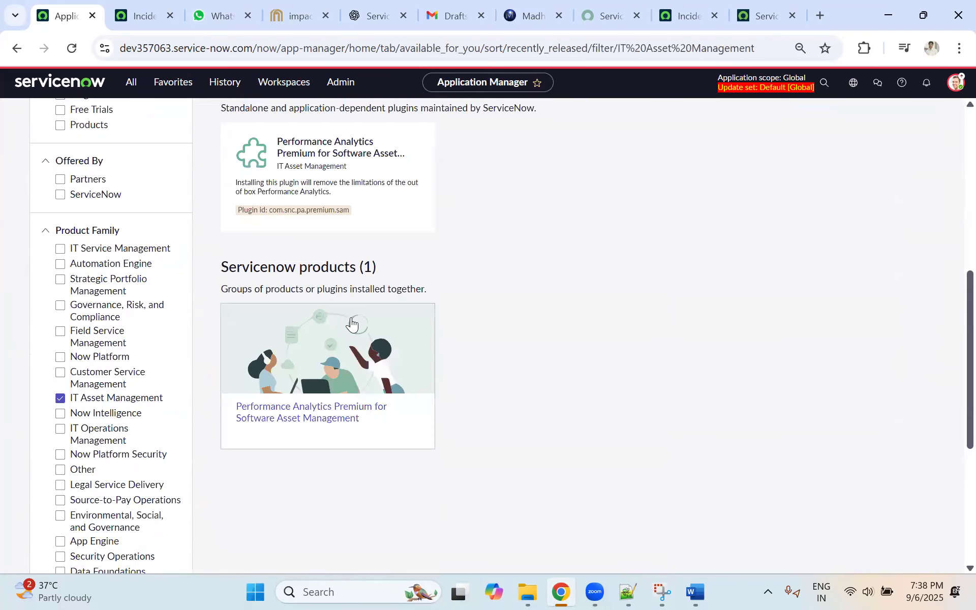
scroll(352, 298, "up", 1)
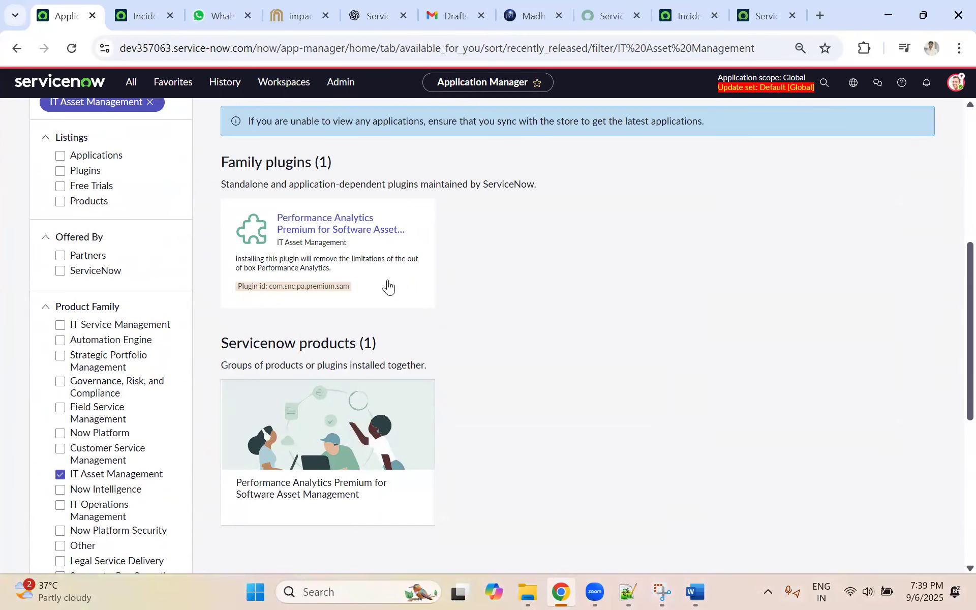
scroll(203, 330, "down", 1)
scroll(203, 331, "down", 3)
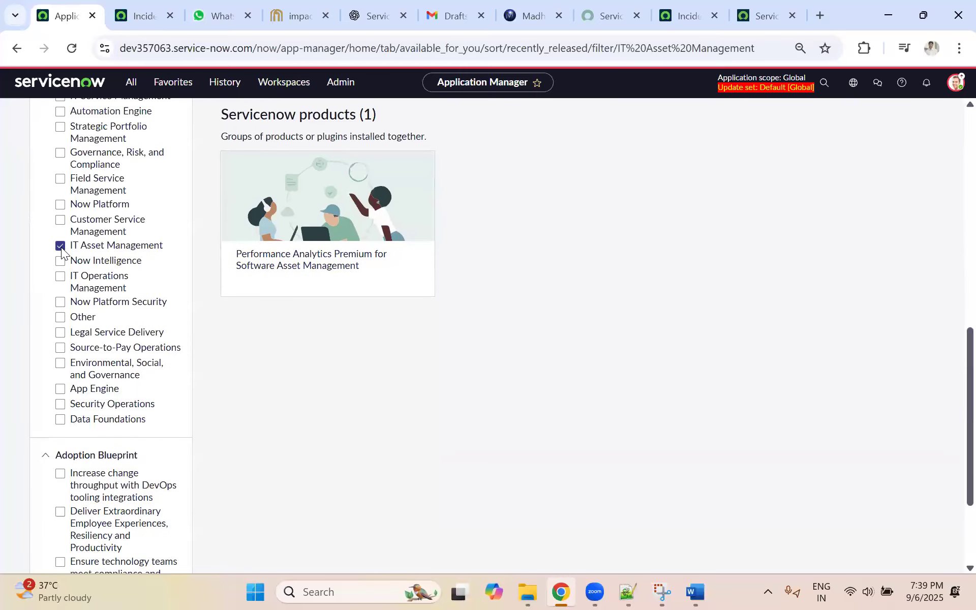
Step: Replace the IT Asset Management filter with IT Operations Management and look through its store applications, family plugins and products
left_click(60, 245)
left_click(60, 276)
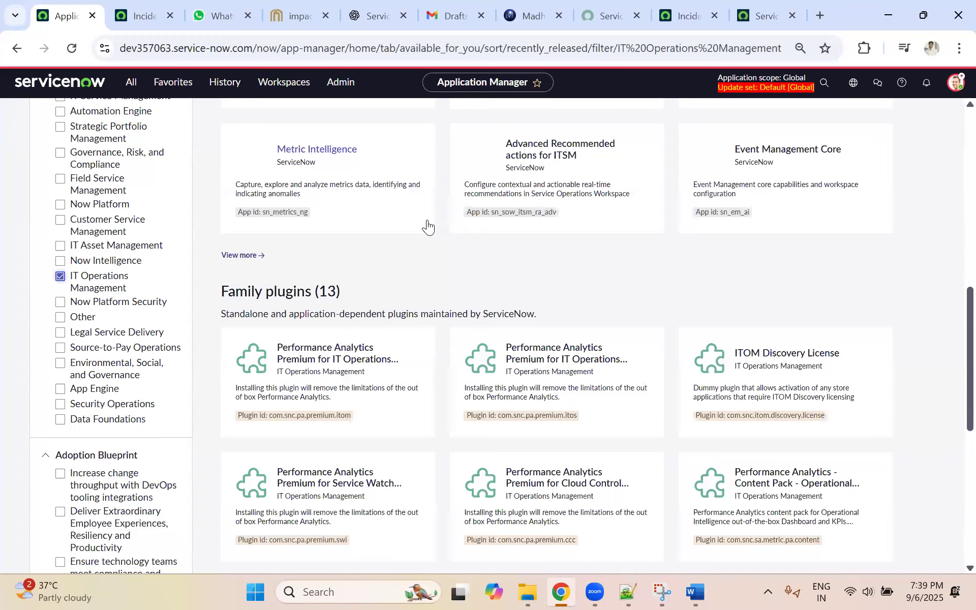
scroll(289, 238, "up", 1)
scroll(290, 238, "up", 3)
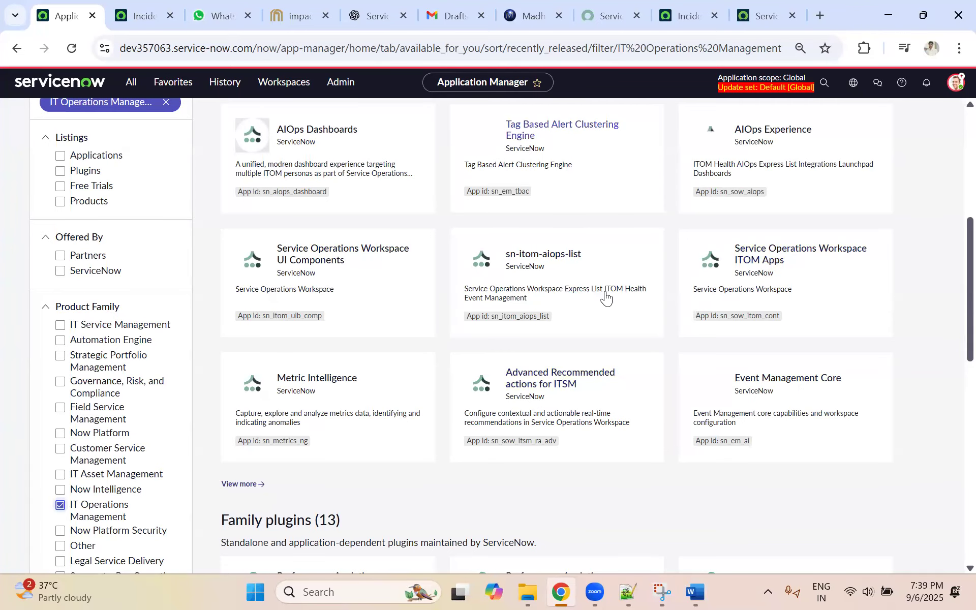
scroll(326, 294, "up", 1)
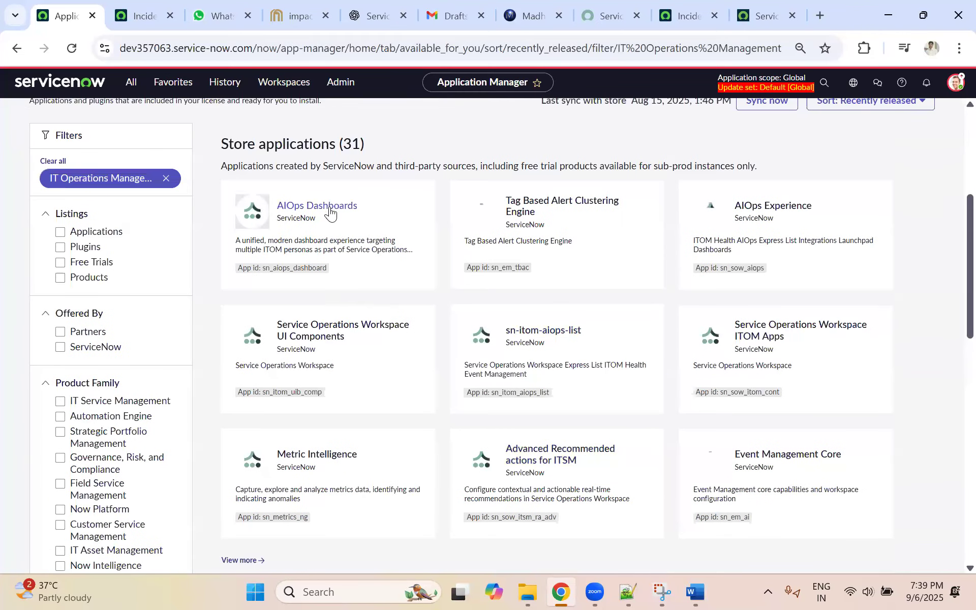
scroll(383, 353, "down", 9)
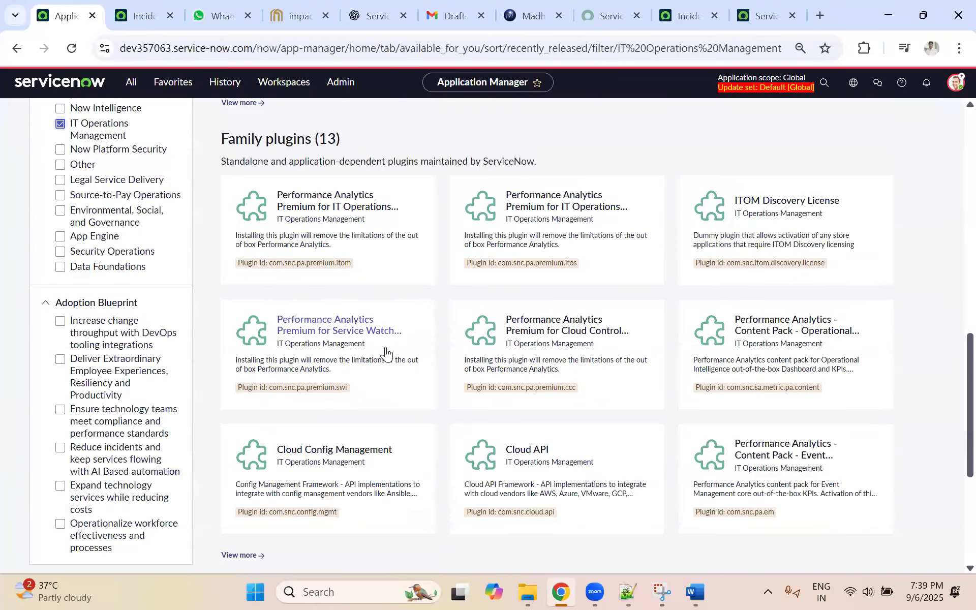
scroll(386, 351, "down", 4)
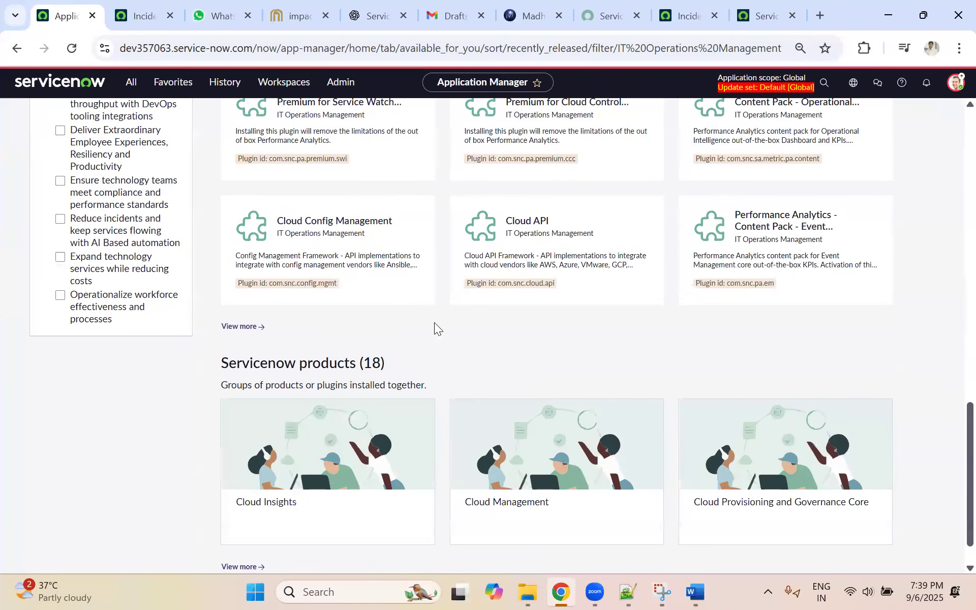
Step: Replace the IT Operations Management filter with Now Platform, look through its family plugins and products, and clear the filter
scroll(434, 322, "down", 1)
scroll(106, 267, "up", 3)
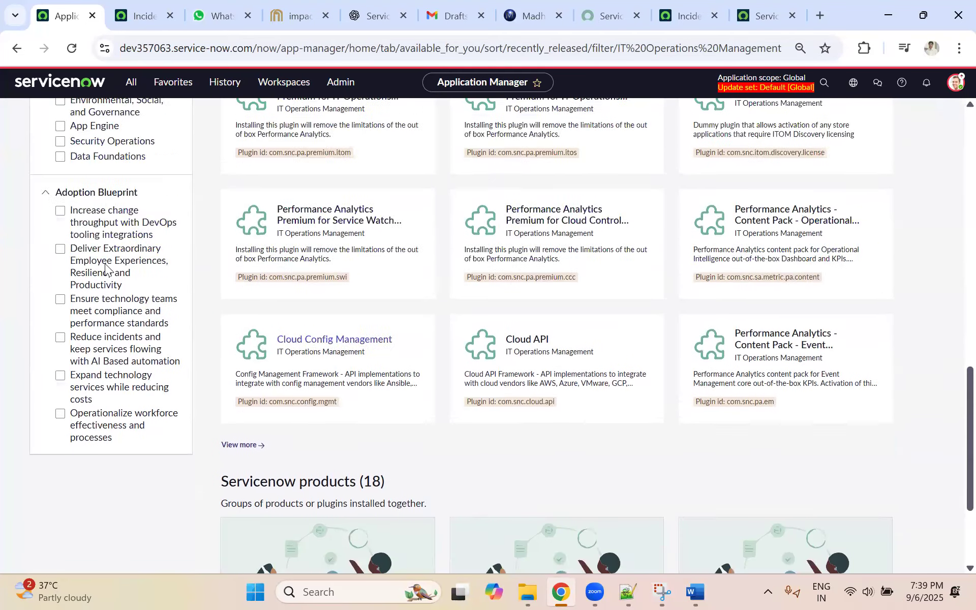
scroll(106, 267, "up", 6)
left_click(60, 309)
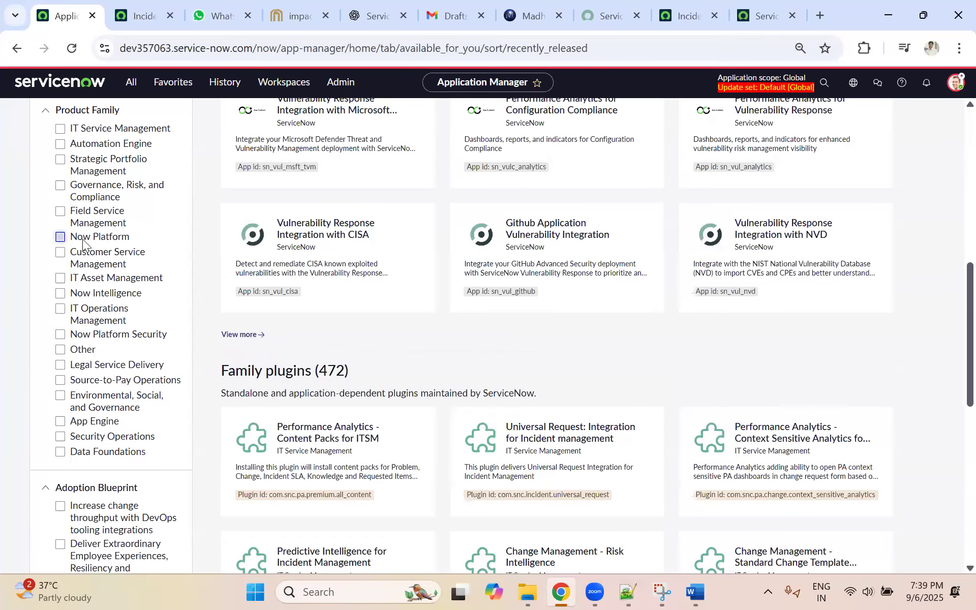
left_click(61, 236)
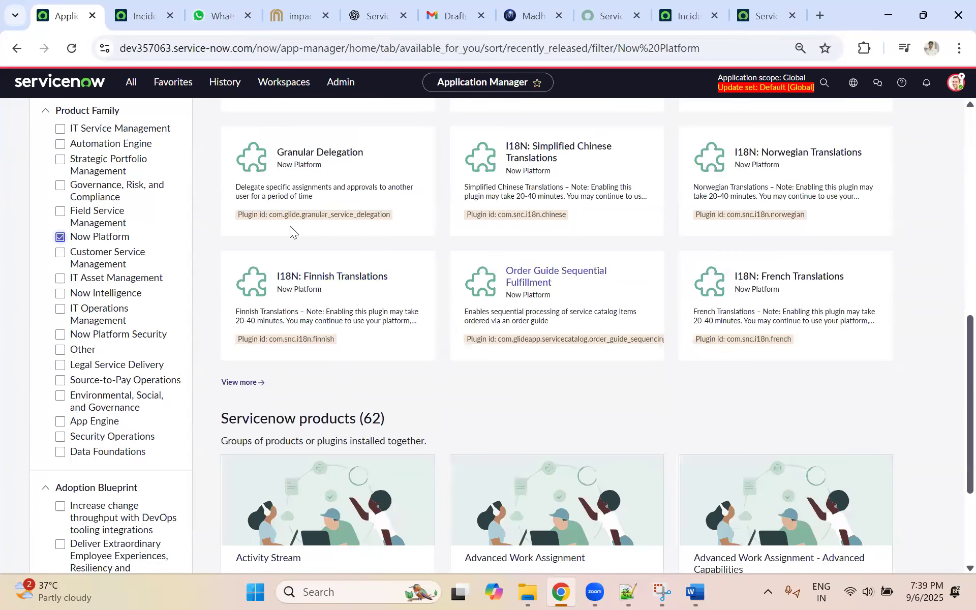
scroll(102, 331, "up", 3)
left_click(60, 390)
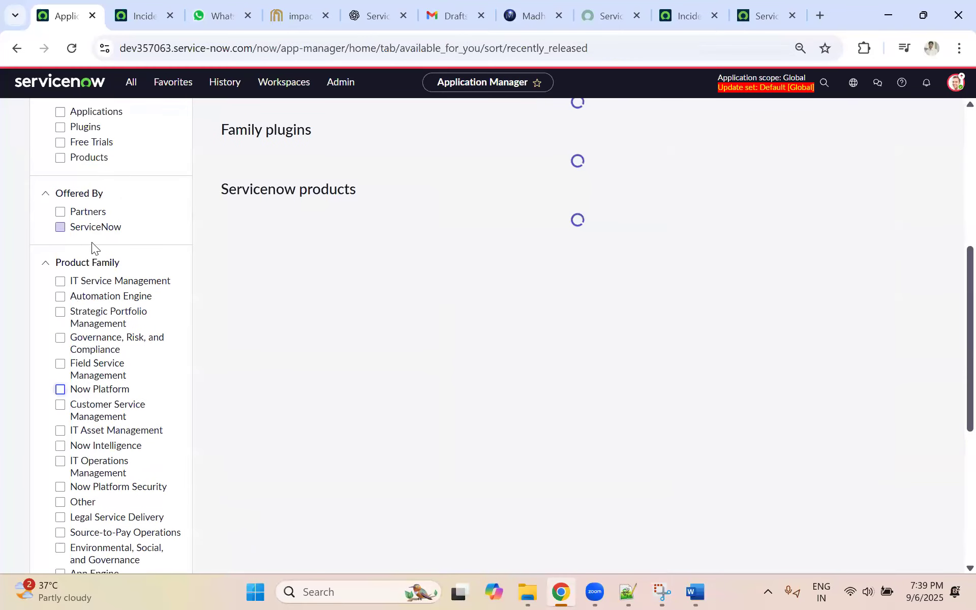
Step: Filter the listings to Free Trials to review the offered plugins, and remove the filter again
scroll(81, 232, "up", 2)
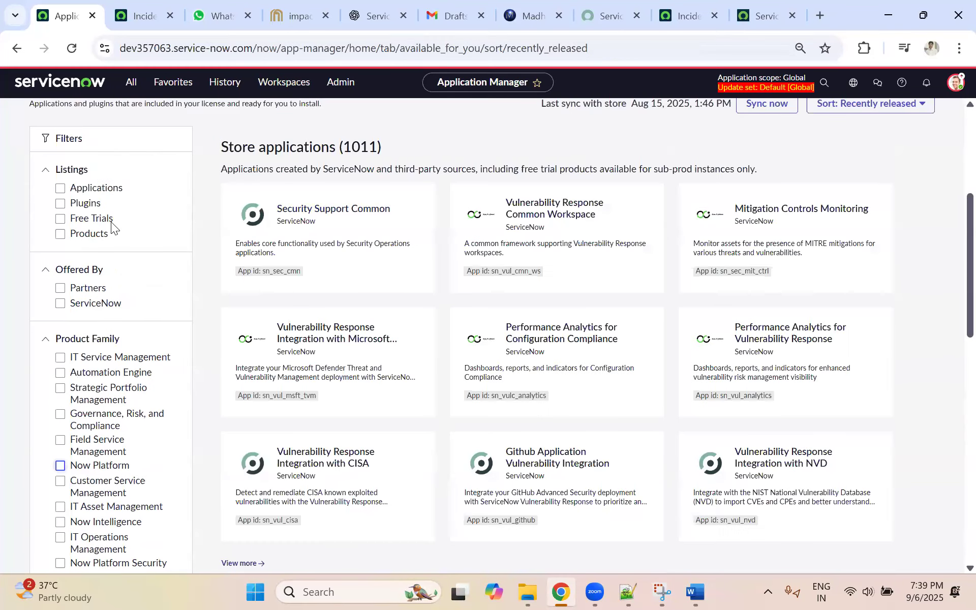
left_click(60, 218)
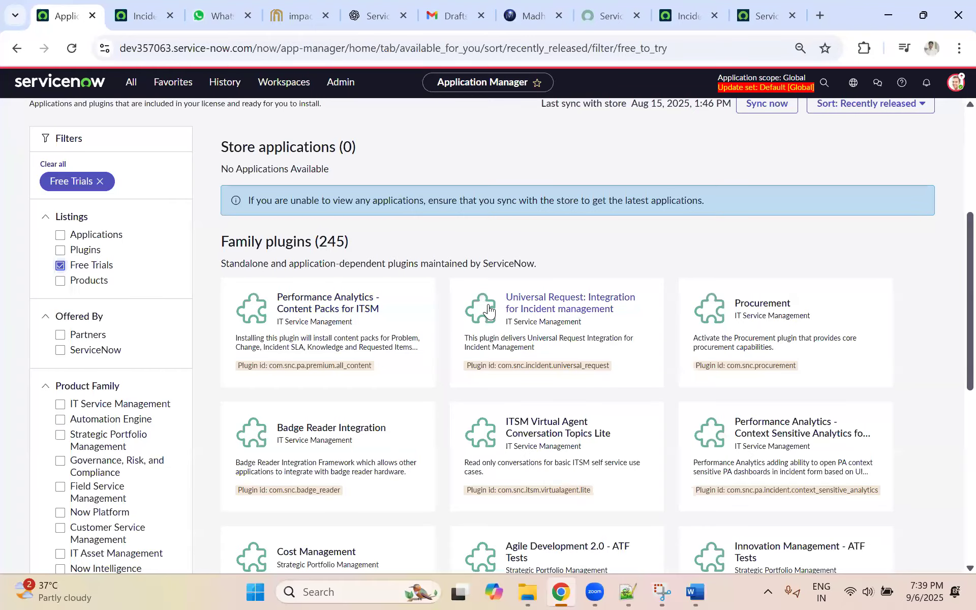
left_click(60, 265)
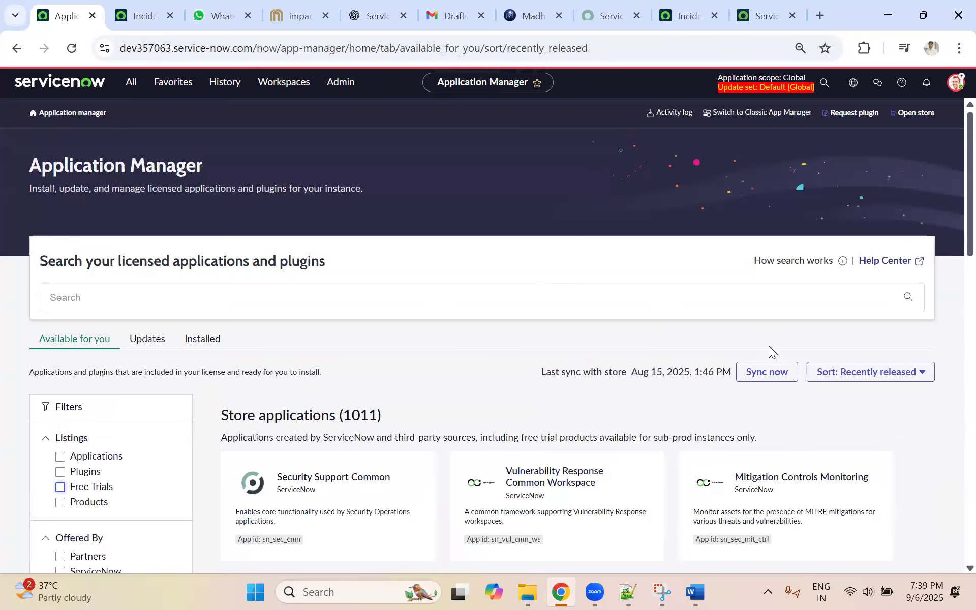
left_click(927, 374)
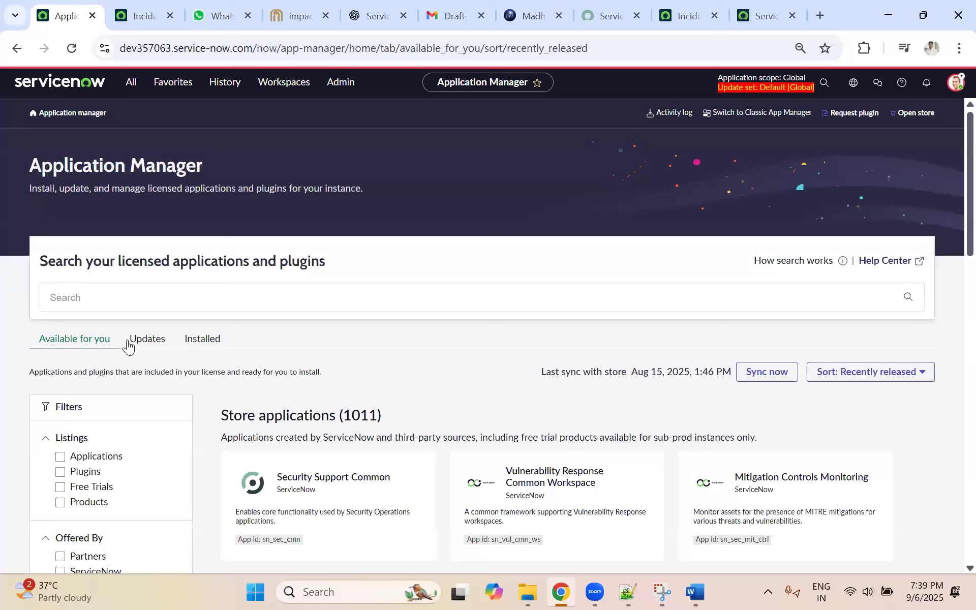
Step: Review the store applications that have updates available for the instance
left_click(152, 344)
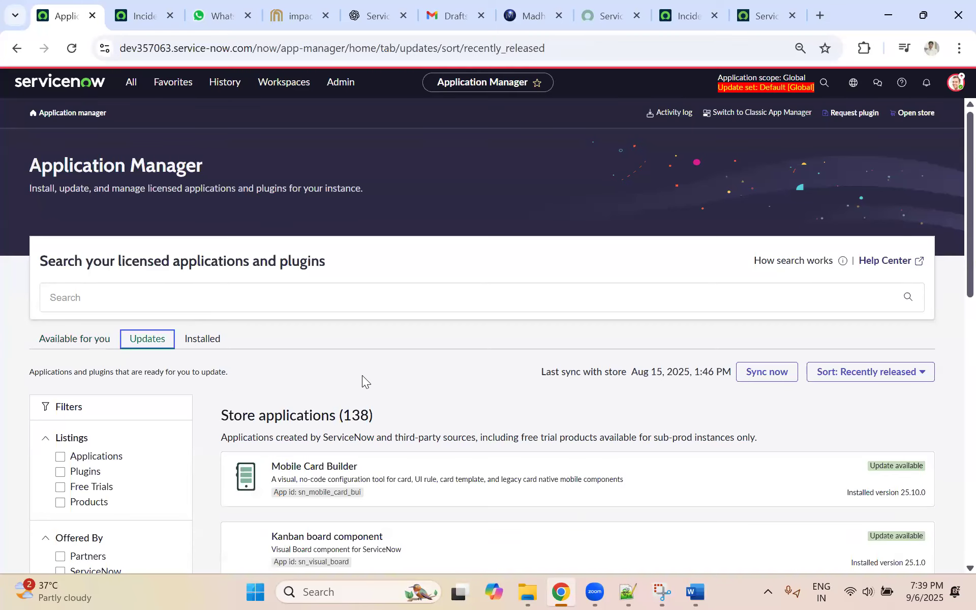
scroll(417, 345, "down", 3)
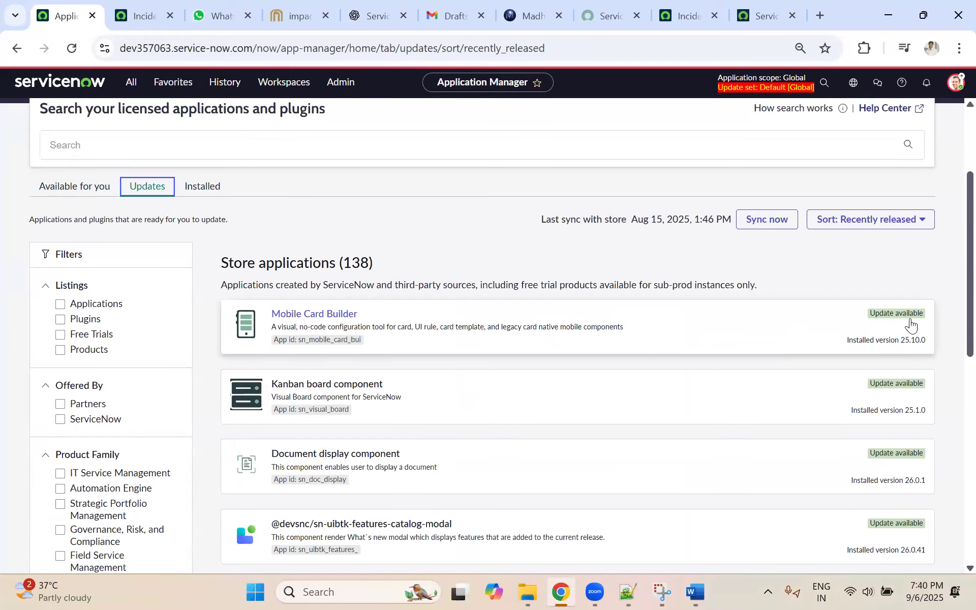
scroll(326, 350, "down", 2)
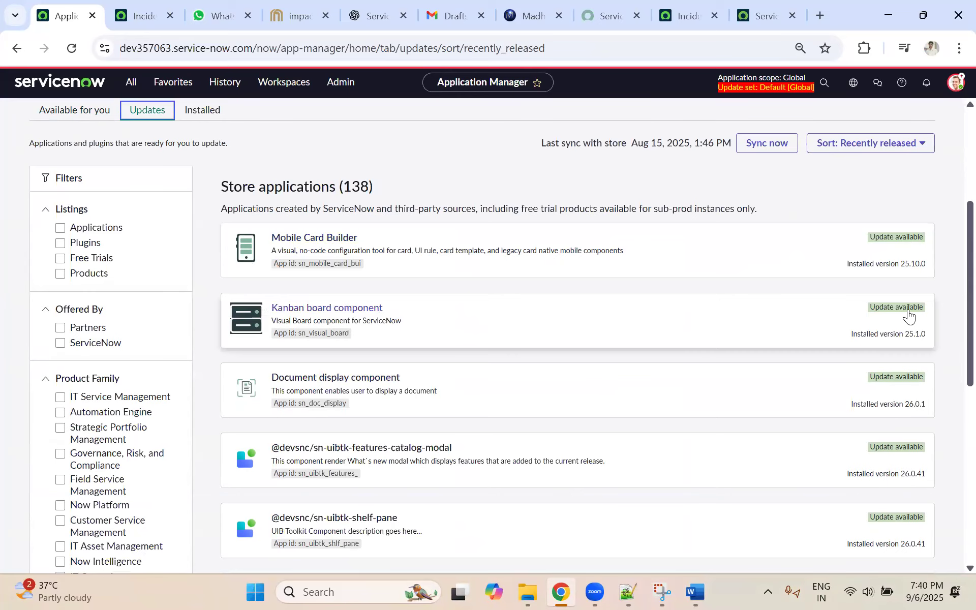
scroll(198, 283, "up", 3)
Step: Look through the store applications and family plugins currently installed on the instance
left_click(201, 263)
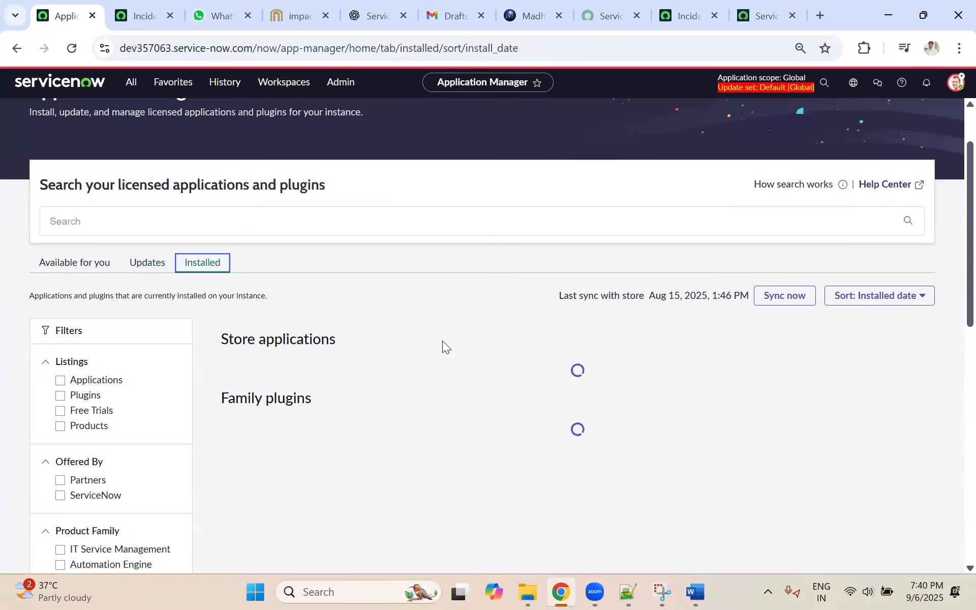
scroll(407, 399, "down", 9)
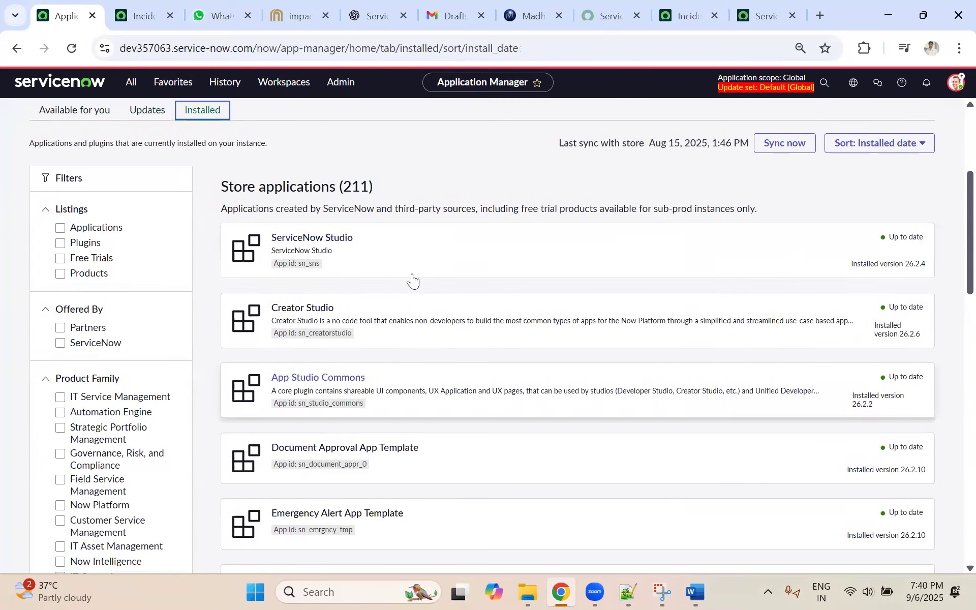
scroll(410, 378, "down", 14)
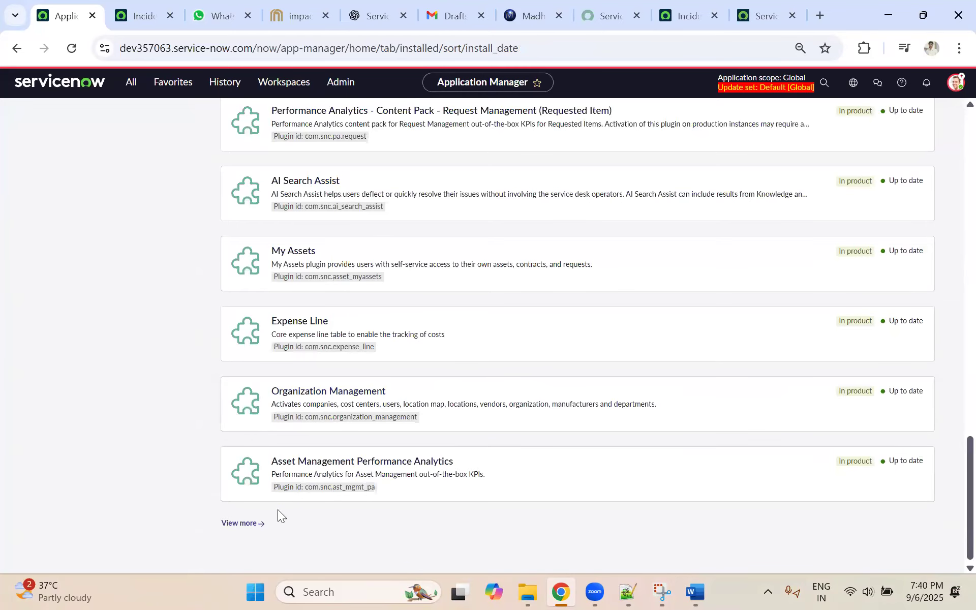
Step: Expand the installed family plugins into their full listing and look through the entries
left_click(246, 523)
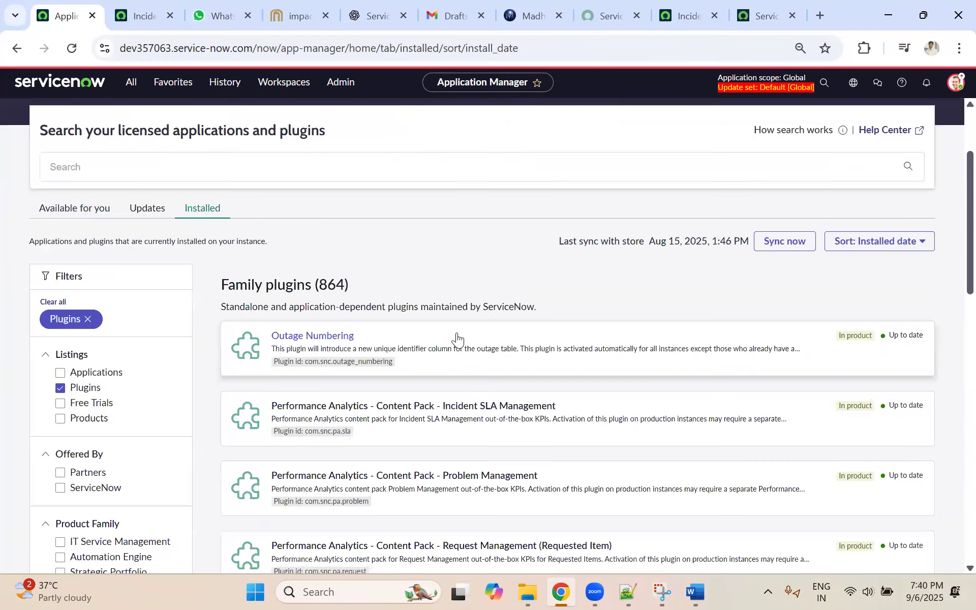
scroll(458, 386, "down", 6)
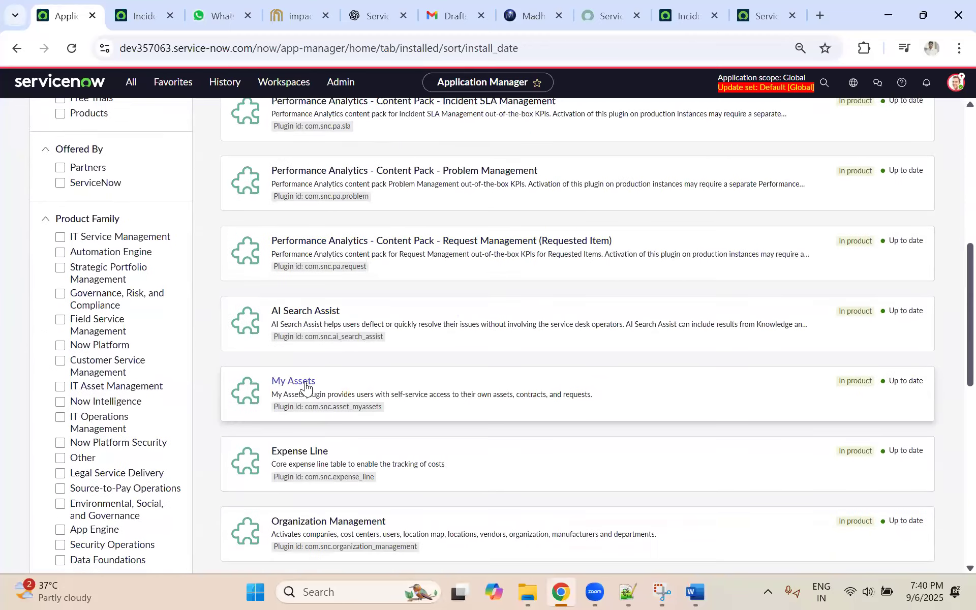
scroll(306, 384, "down", 12)
scroll(307, 383, "up", 9)
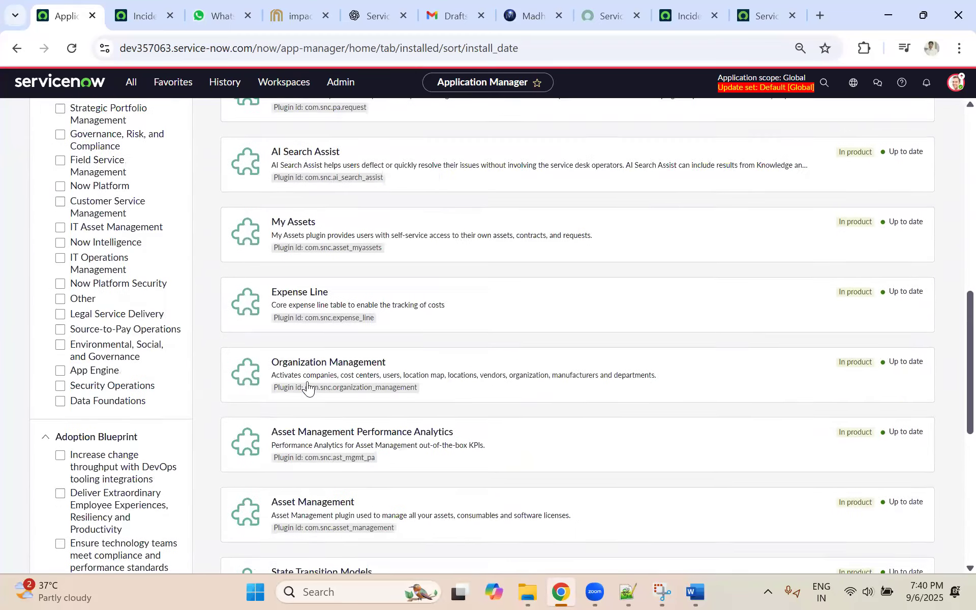
scroll(309, 389, "up", 12)
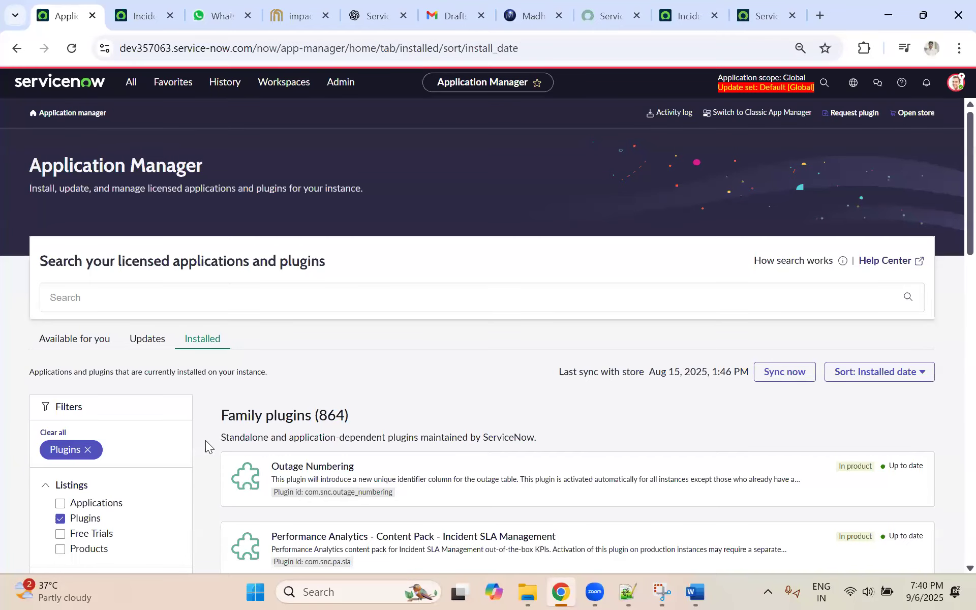
scroll(349, 421, "down", 3)
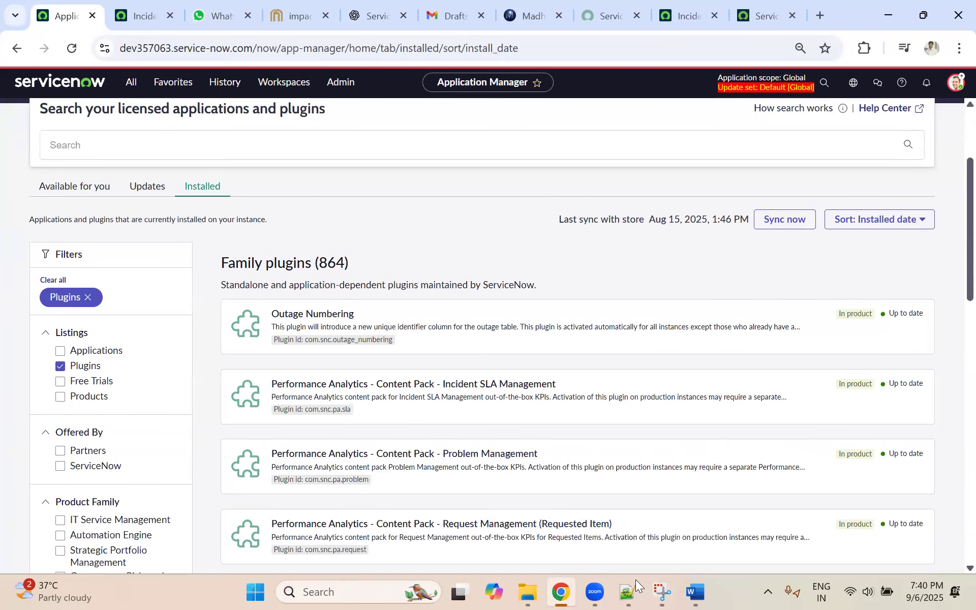
Step: Switch to the topic list in Notepad++ and highlight the List View ACL, Major Incident Management and Major Channel entries
left_click(627, 589)
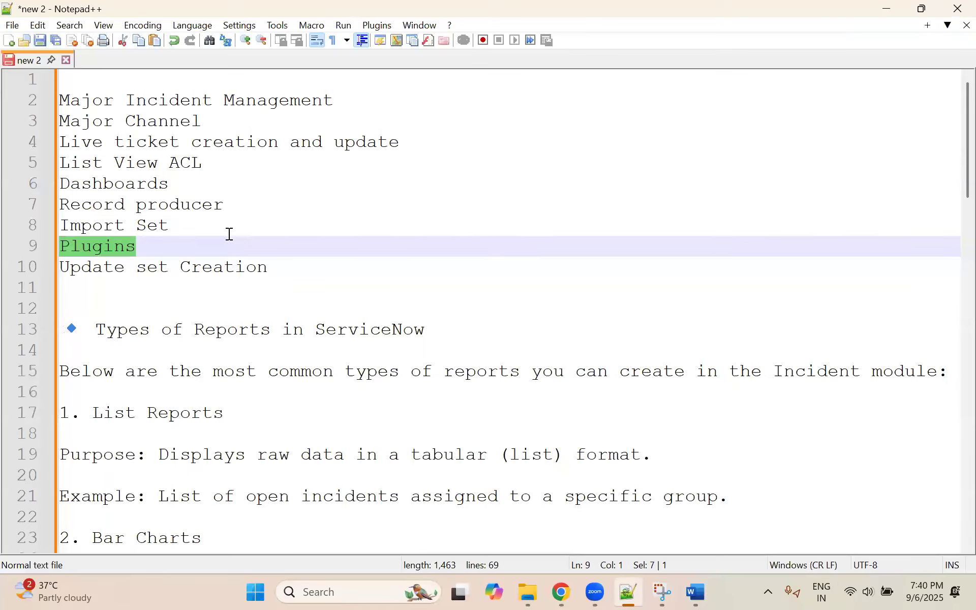
left_click(227, 232)
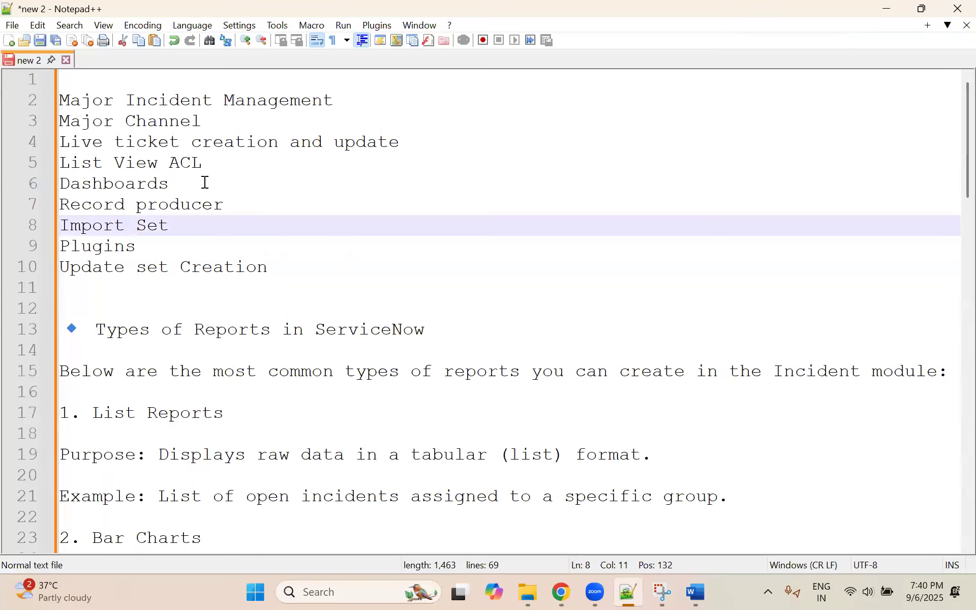
left_click(195, 183)
left_click(9, 185)
left_click(20, 165)
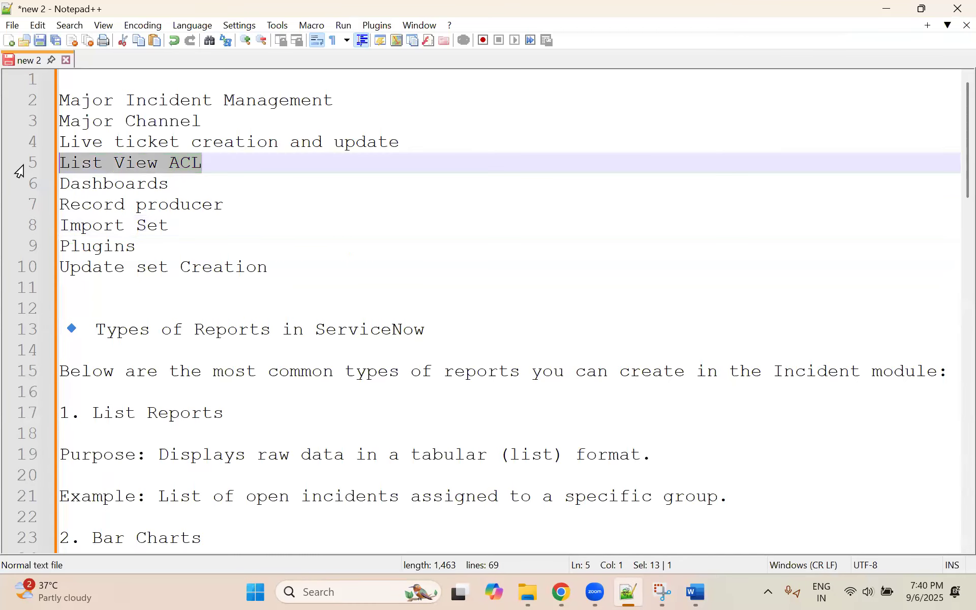
left_click_drag(203, 122, 48, 100)
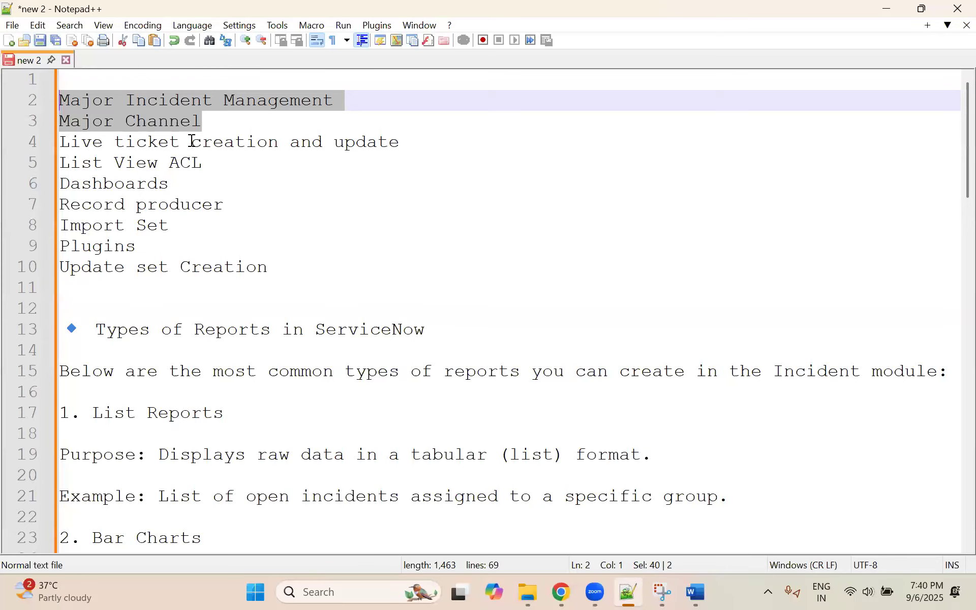
Step: Move the "Live ticket creation and update" entry to a new line below "Update set Creation"
left_click_drag(409, 143, 60, 142)
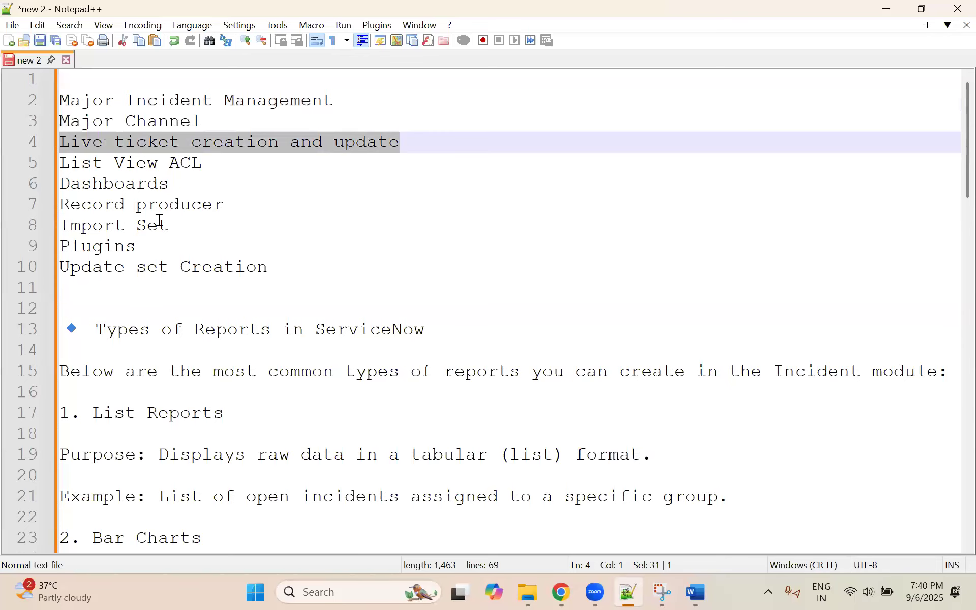
right_click(247, 147)
left_click(258, 150)
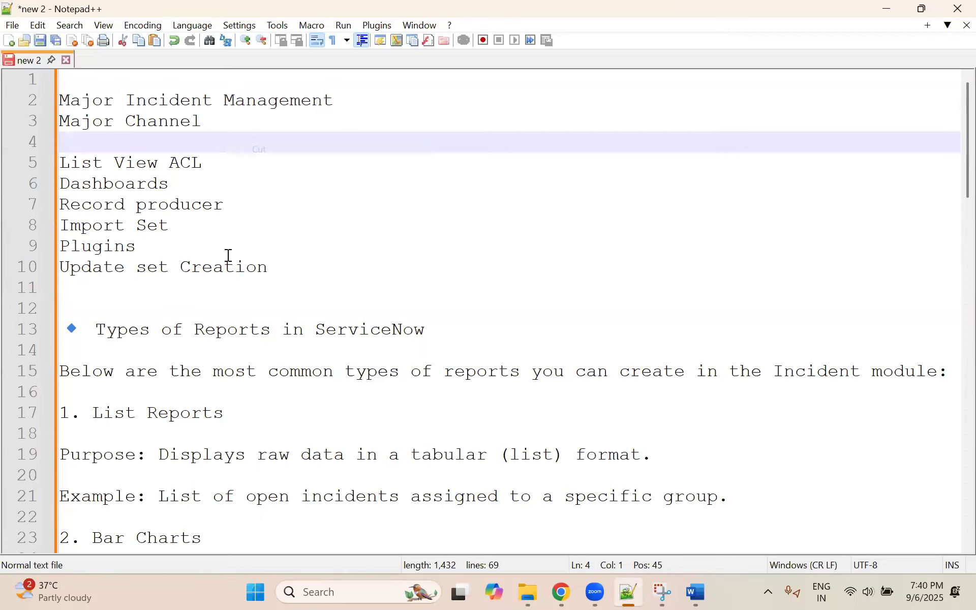
left_click(321, 271)
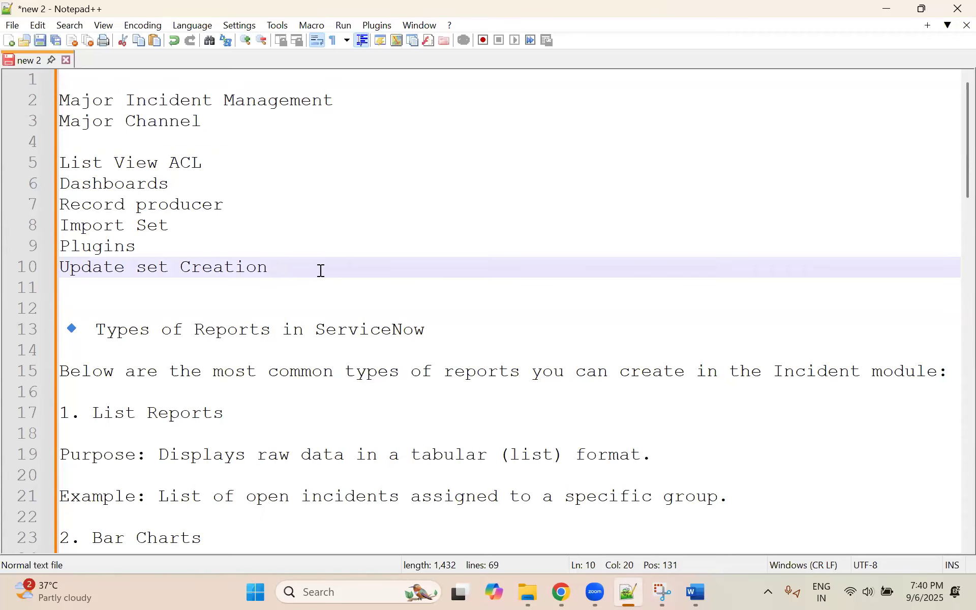
key("Return")
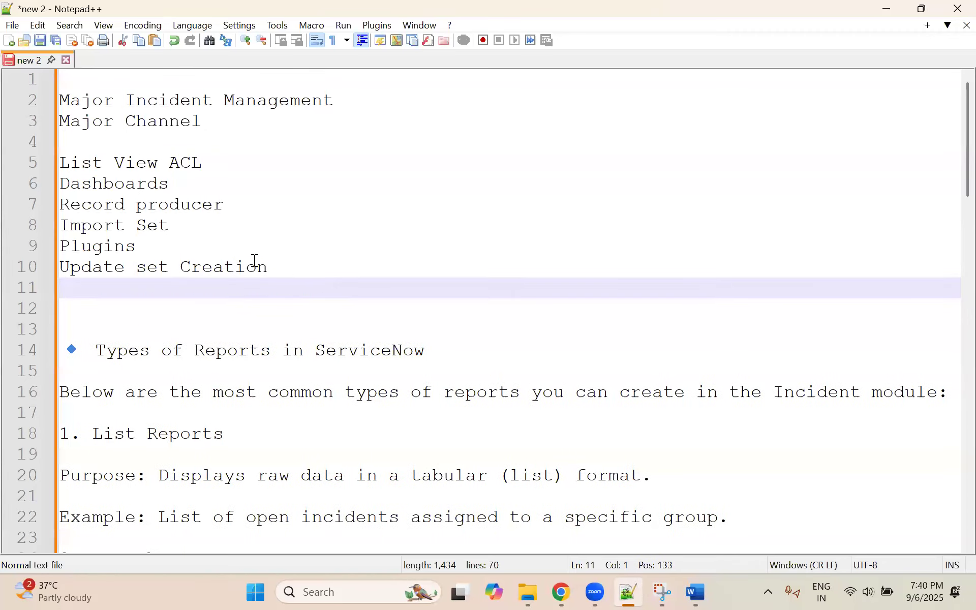
key("ctrl+v")
Step: Move the "Plugins" entry to the empty line below "Major Channel"
left_click_drag(179, 184, 89, 163)
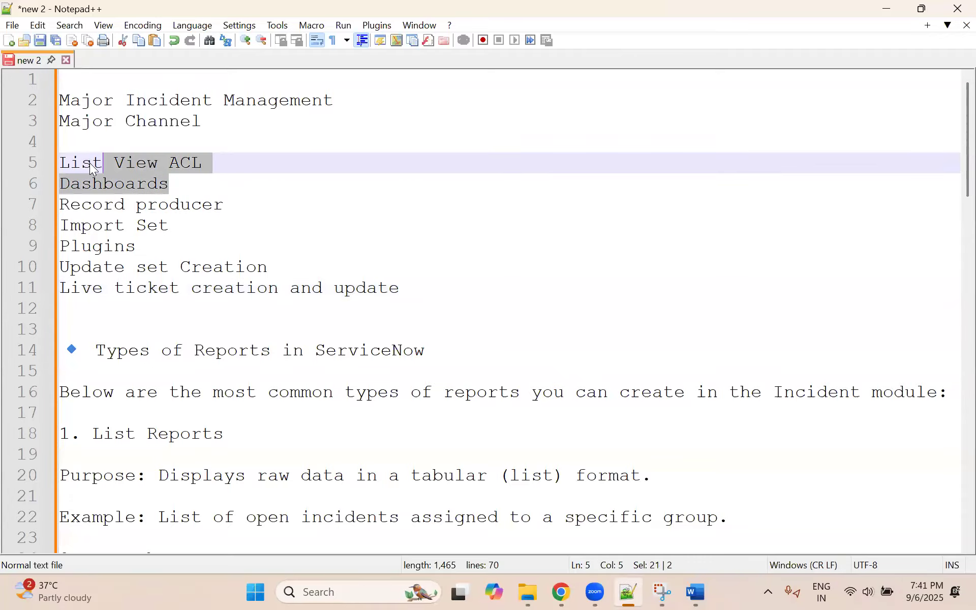
left_click_drag(166, 246, 58, 230)
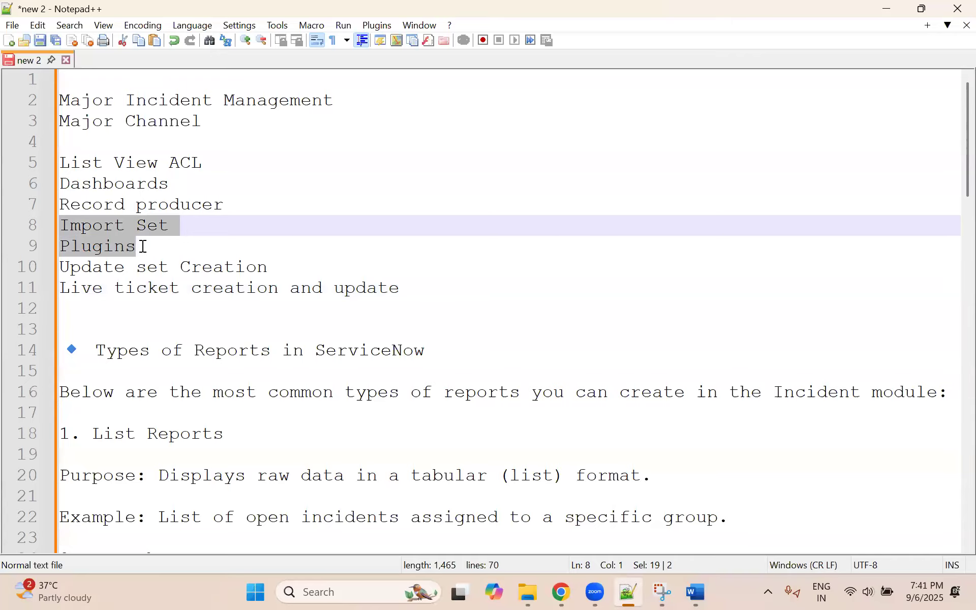
left_click_drag(143, 246, 34, 248)
right_click(70, 245)
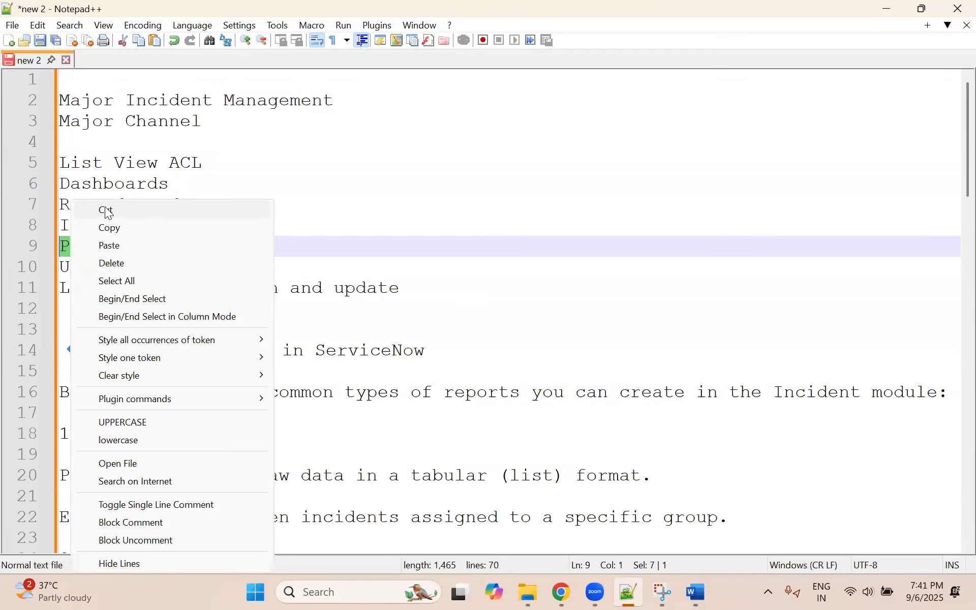
left_click(106, 212)
left_click(88, 149)
key("ctrl+v")
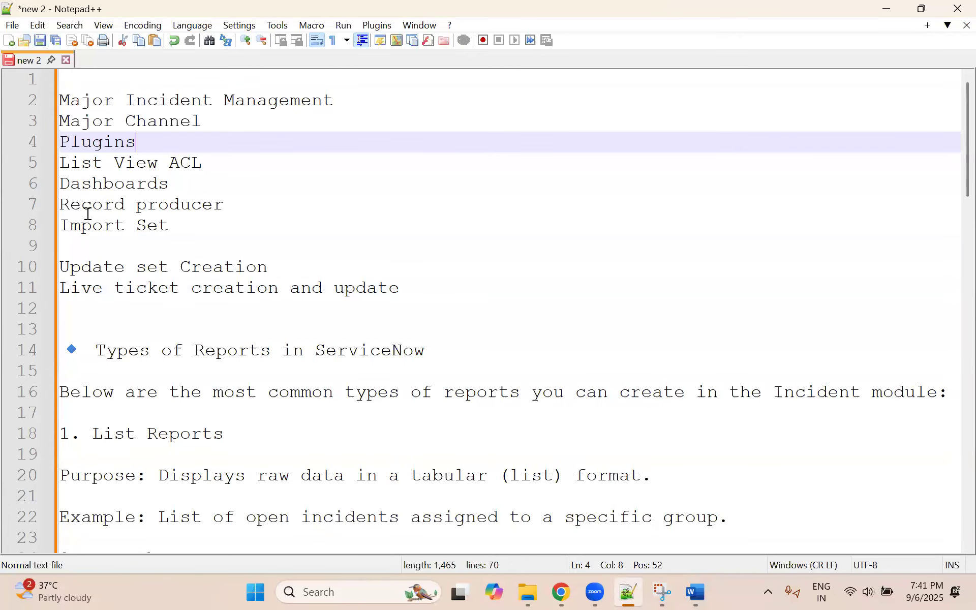
Step: Separate the topics with a blank line after "Dashboards" and delete the empty line above "Update set Creation"
left_click(215, 161)
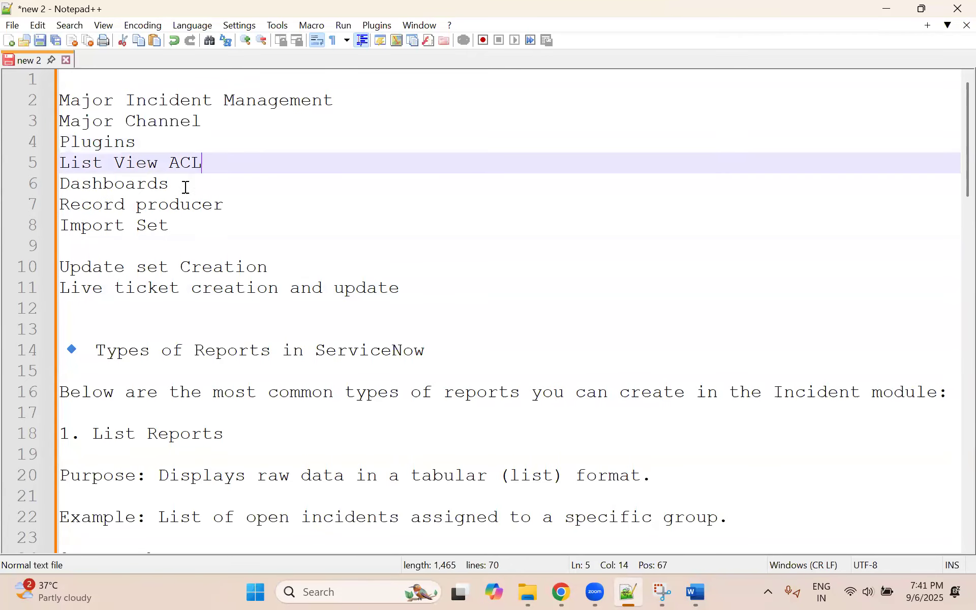
left_click(196, 186)
key("Return")
left_click(170, 263)
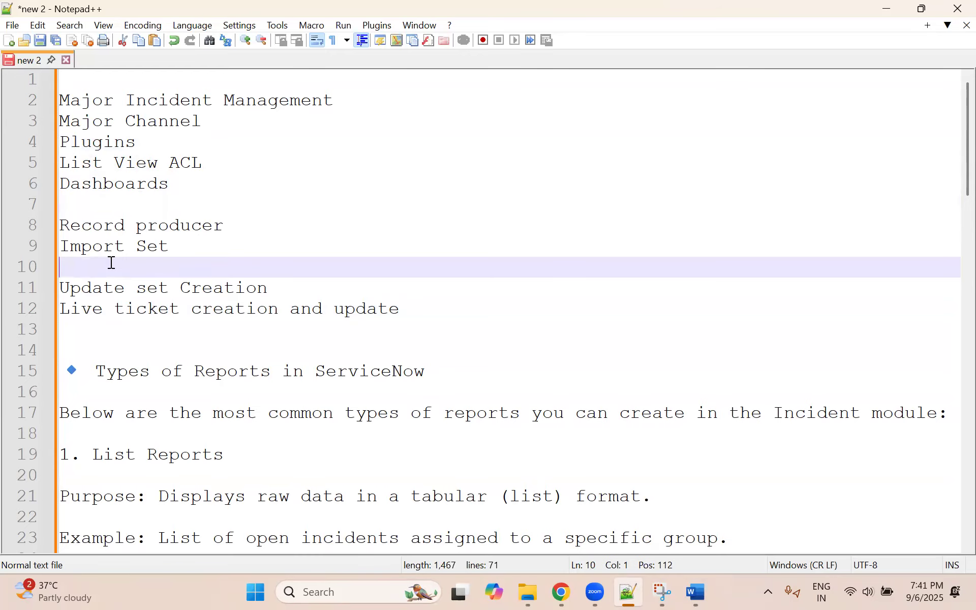
key("Delete")
left_click(301, 255)
left_click_drag(421, 285, 19, 214)
left_click(403, 217)
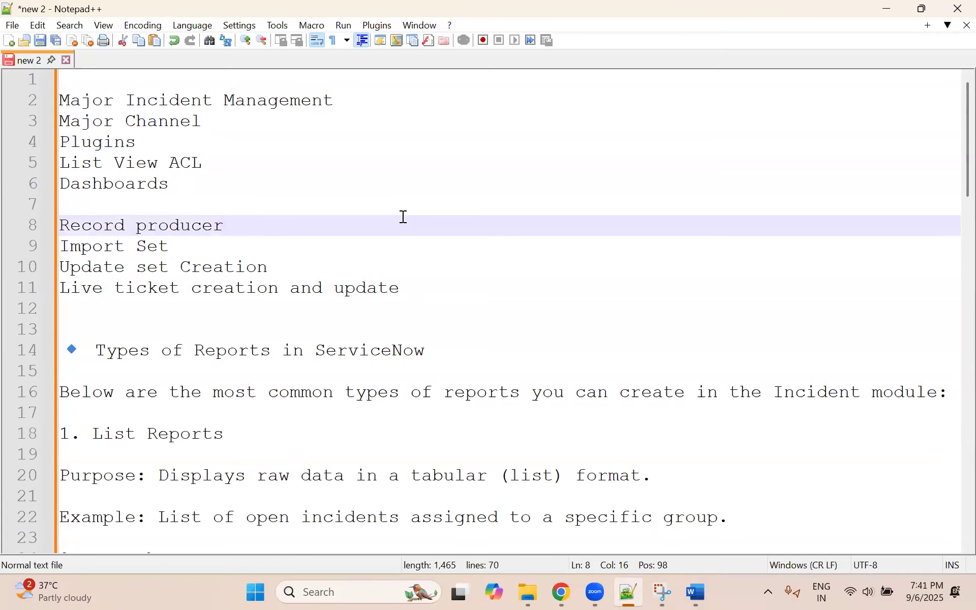
Step: Return to Chrome and look through the open pages, from the incident list to the ServiceNow sign-on page
left_click(885, 10)
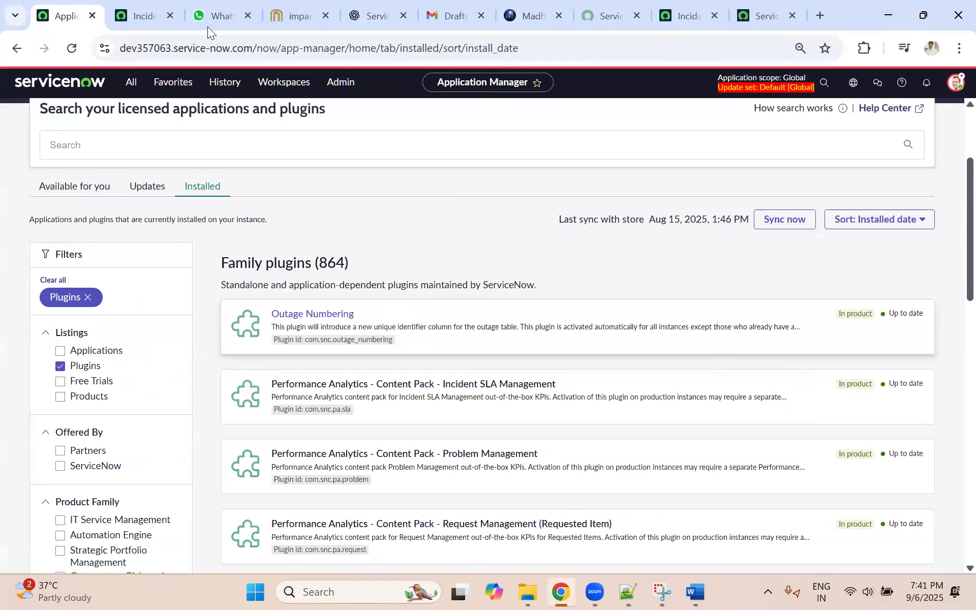
left_click(145, 5)
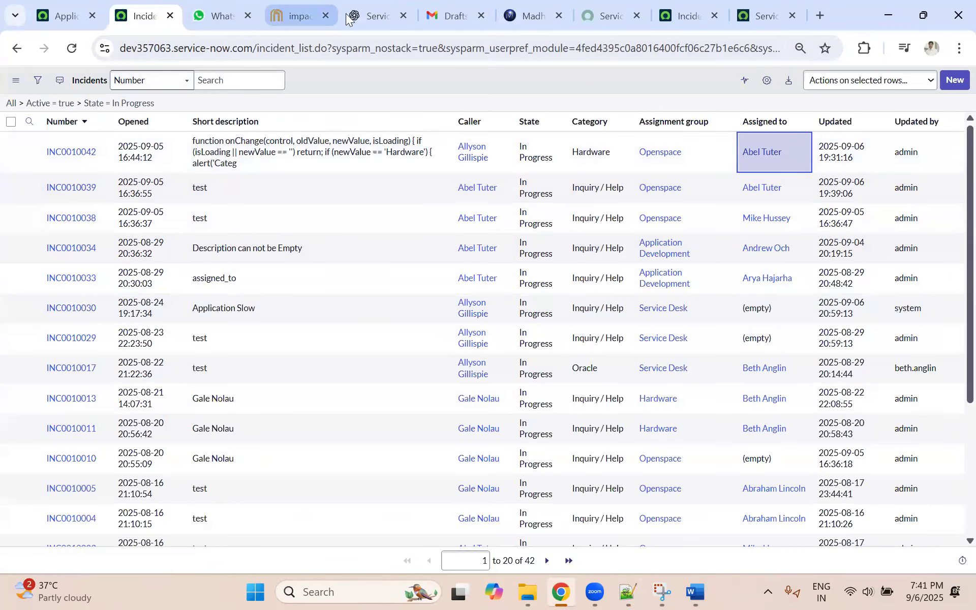
left_click(293, 15)
left_click(391, 15)
left_click(459, 13)
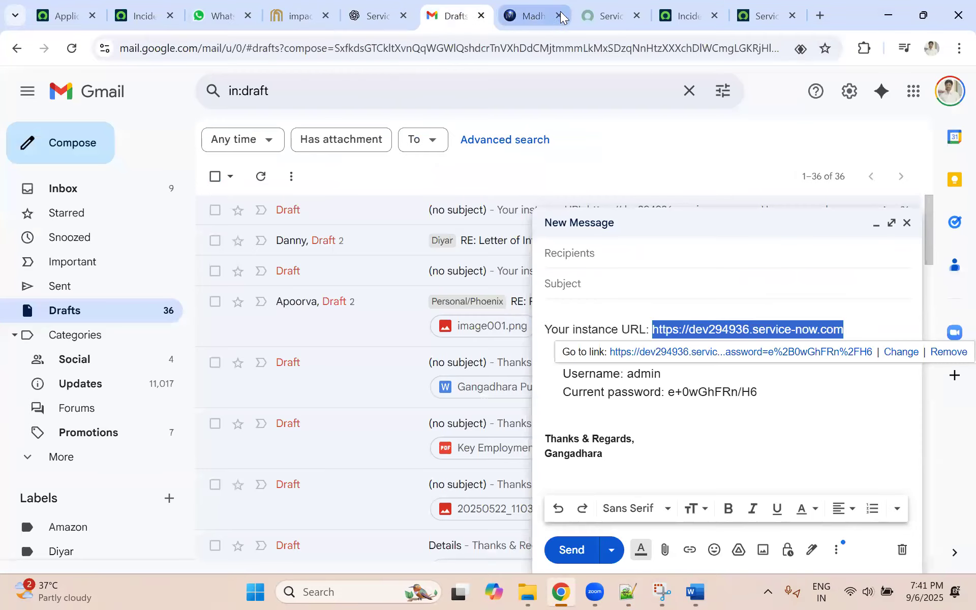
left_click(539, 16)
left_click(687, 15)
left_click(760, 15)
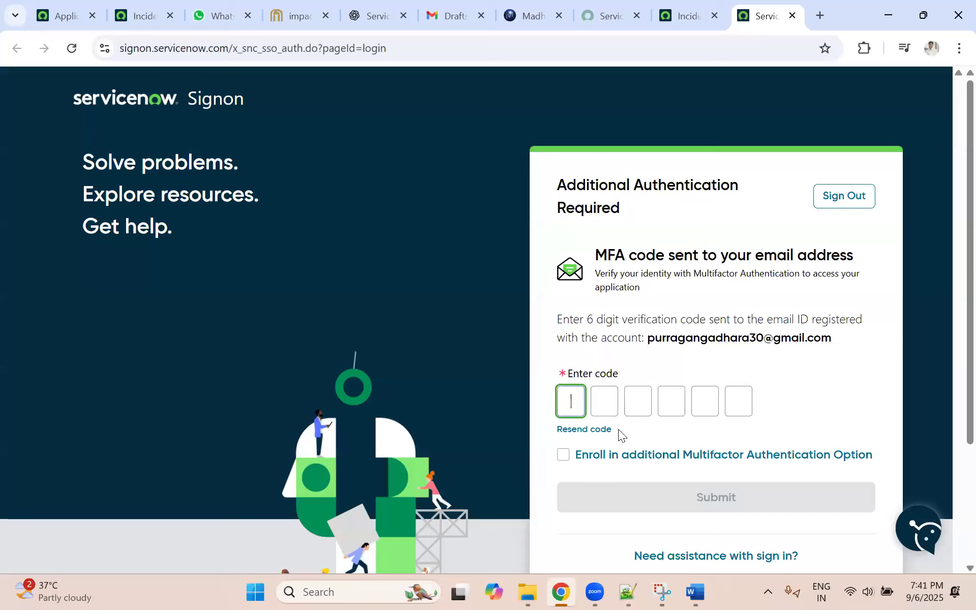
left_click(573, 581)
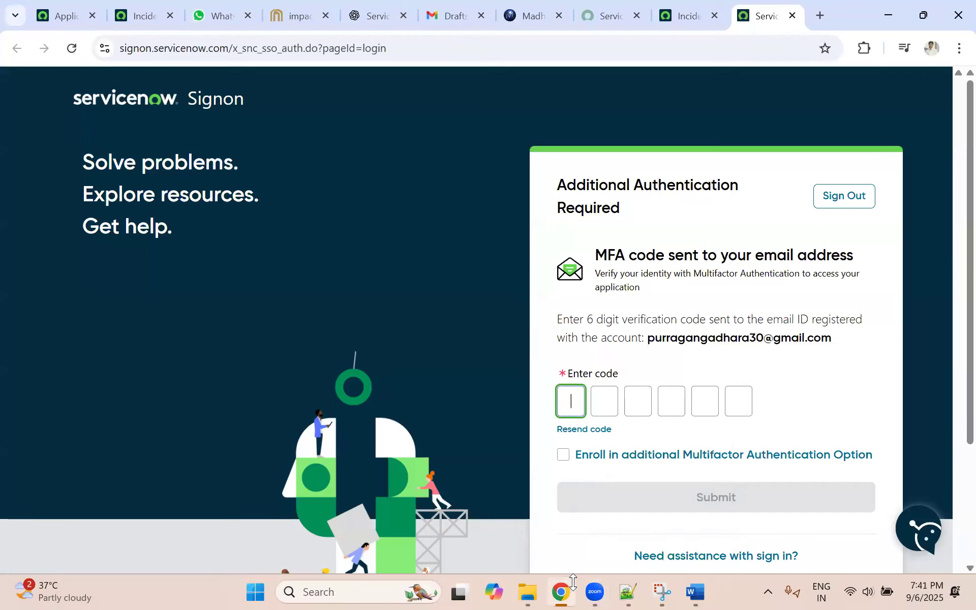